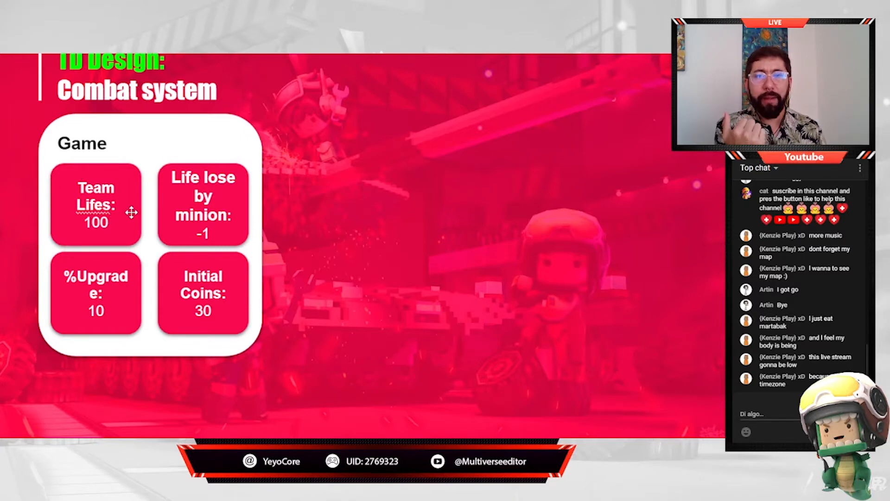
click(151, 217)
click(139, 215)
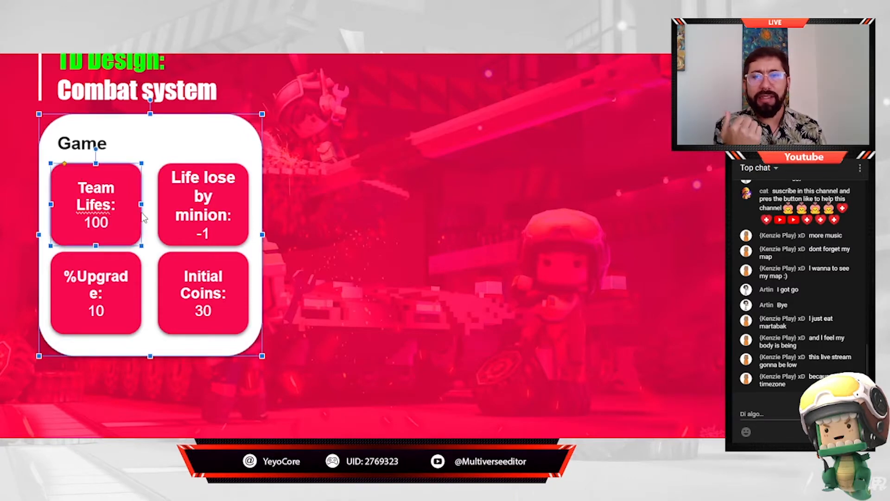
click(318, 231)
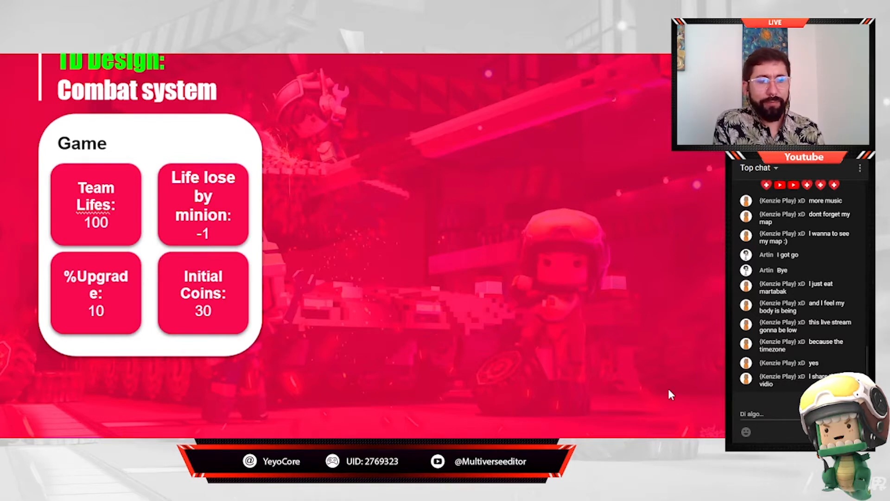
click(437, 387)
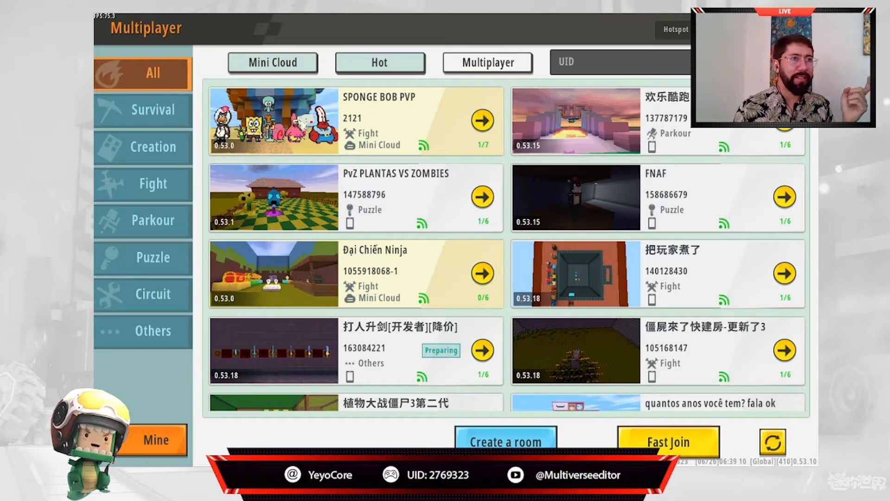
- Find the Summoners Stadium TD 1.8 map among the saved records and open its plugin library
key(Escape)
click(240, 260)
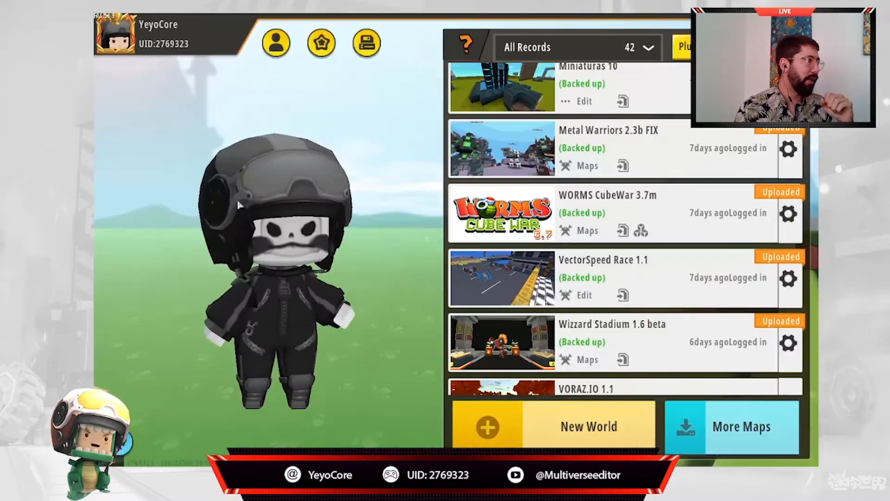
scroll(546, 291, down, 3)
scroll(547, 297, down, 2)
click(533, 317)
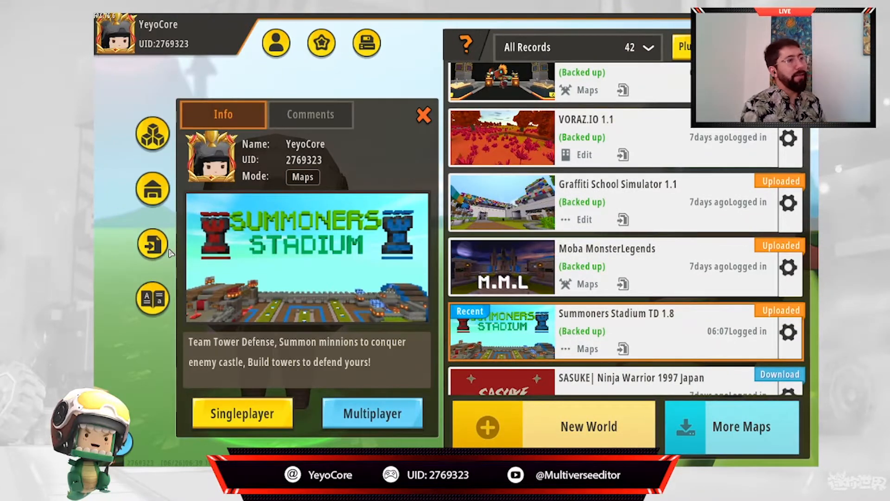
click(155, 244)
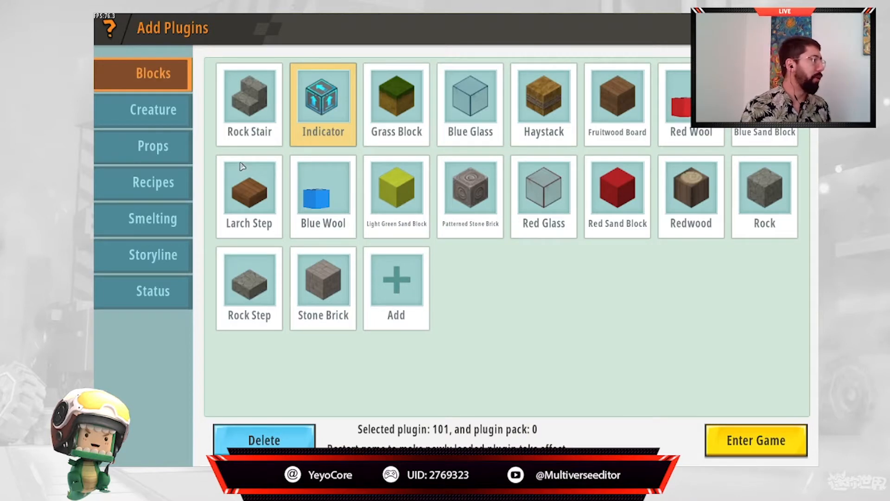
- Examine the Minion LVL 1 creature's appearance, attribute, battle, advanced and interaction settings, and leave the plugin library without saving
click(158, 118)
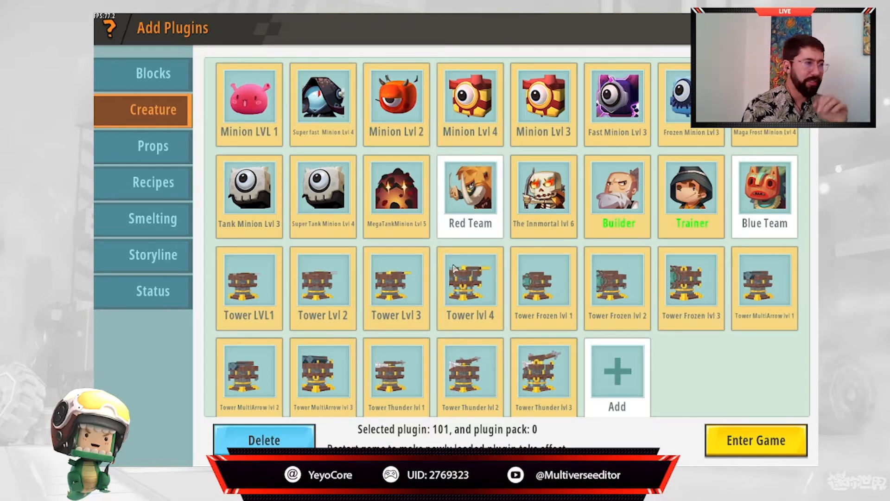
click(272, 123)
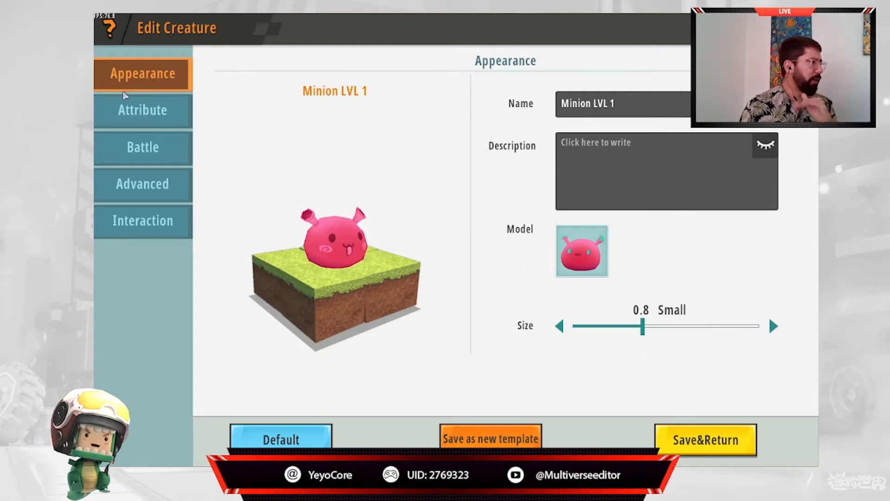
click(156, 112)
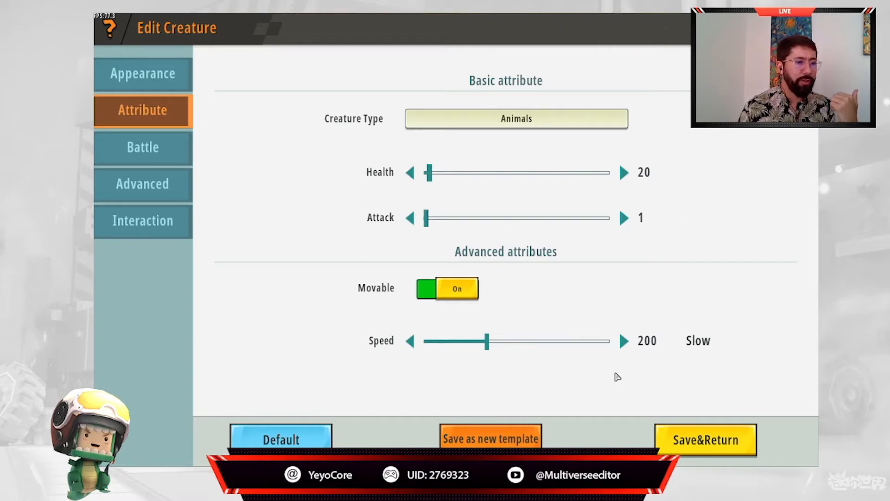
click(167, 151)
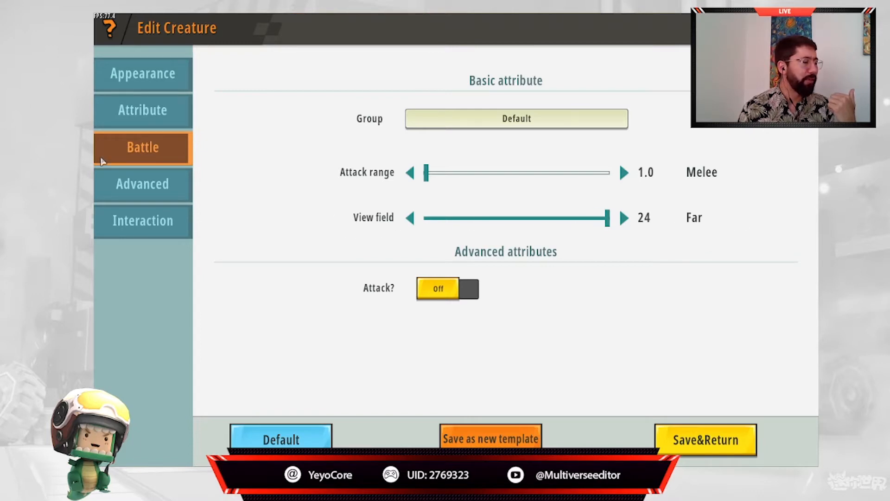
click(140, 185)
click(163, 221)
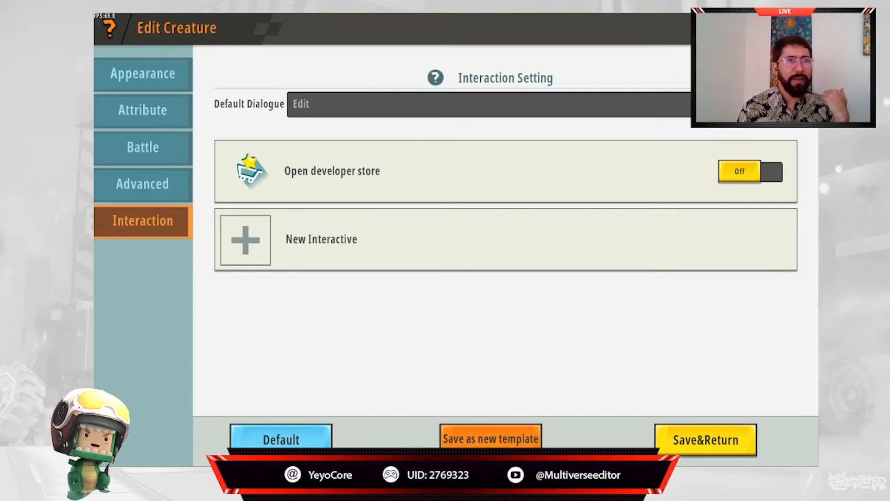
key(Escape)
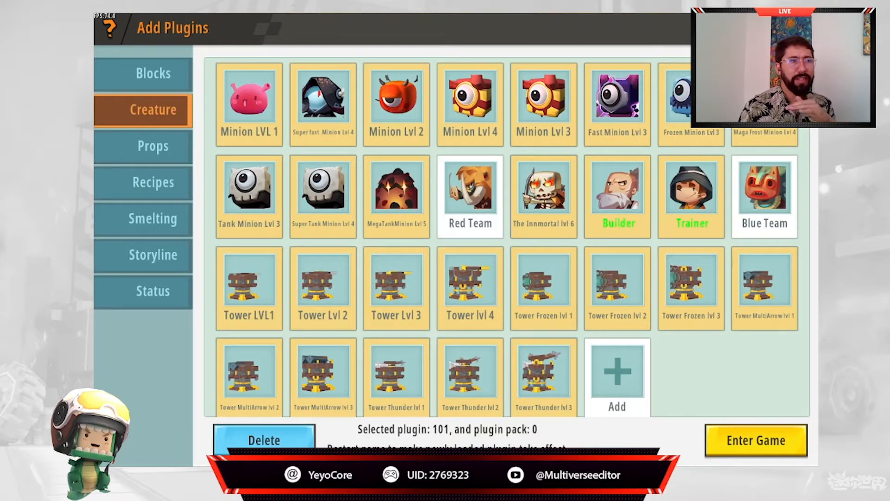
key(Escape)
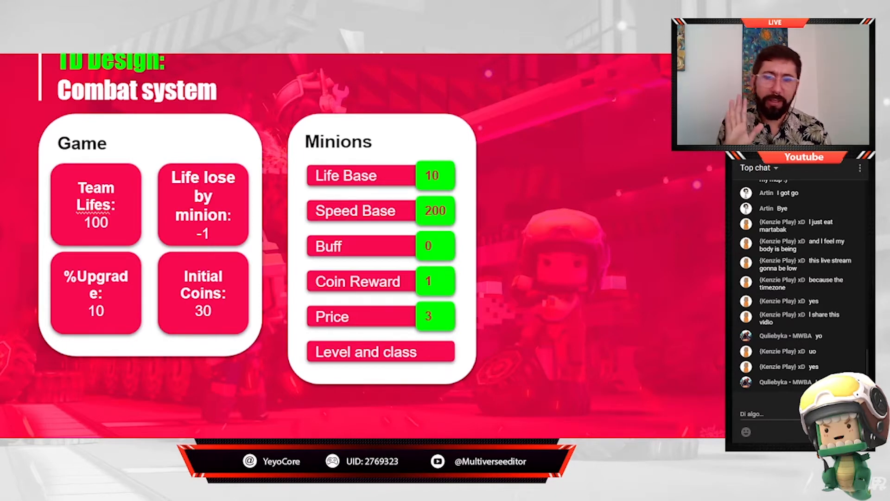
- Go to the Combat system slide that includes the Towers card and select its Damage row
key(Right)
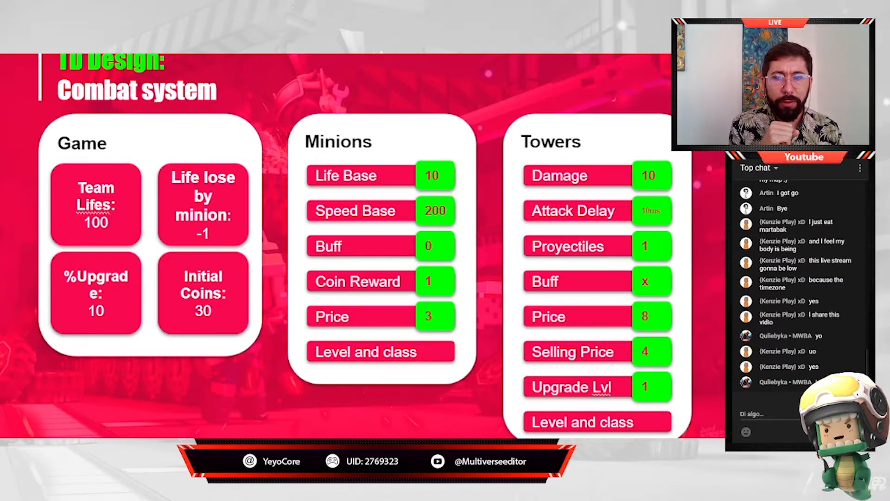
key(Left)
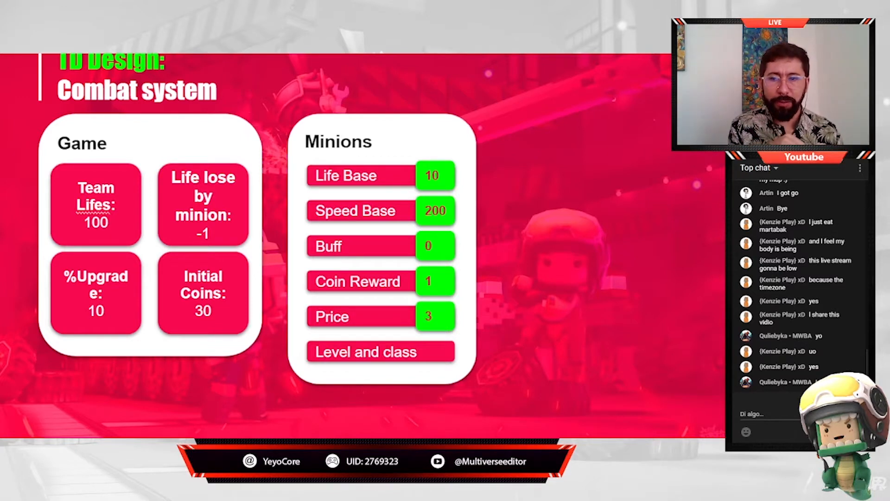
key(Right)
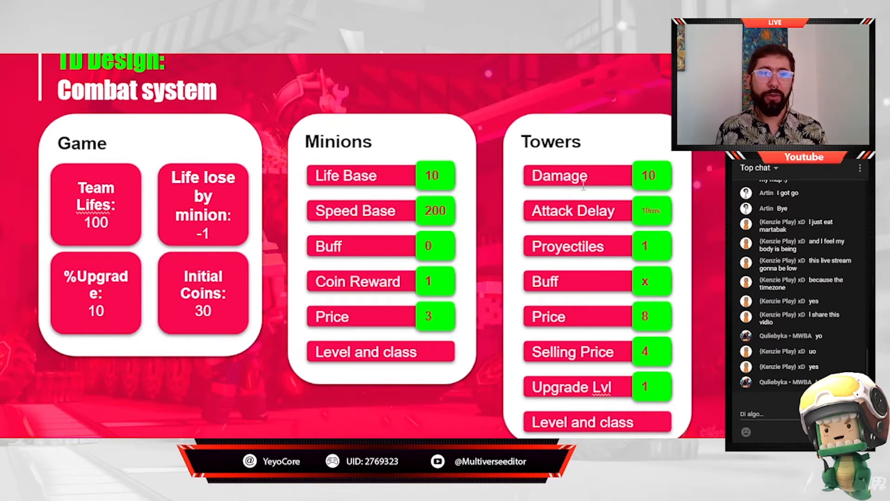
click(623, 178)
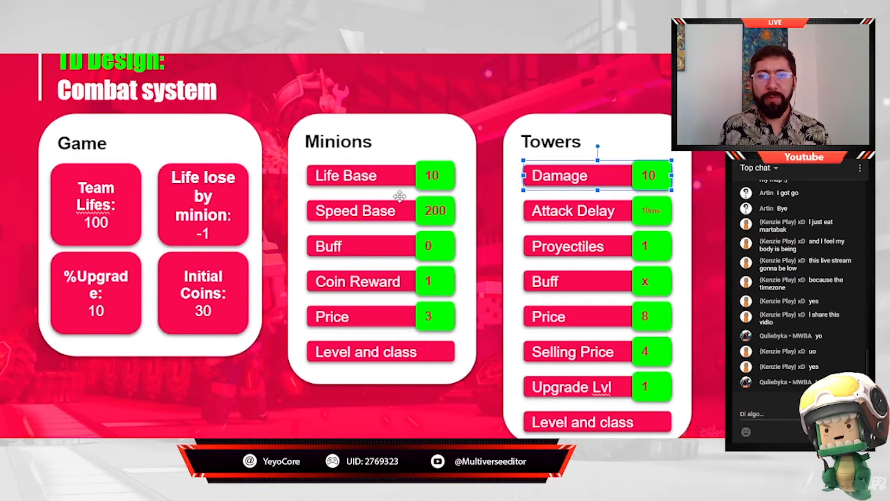
- Set the Life Base value on the Minions card to 20
click(431, 180)
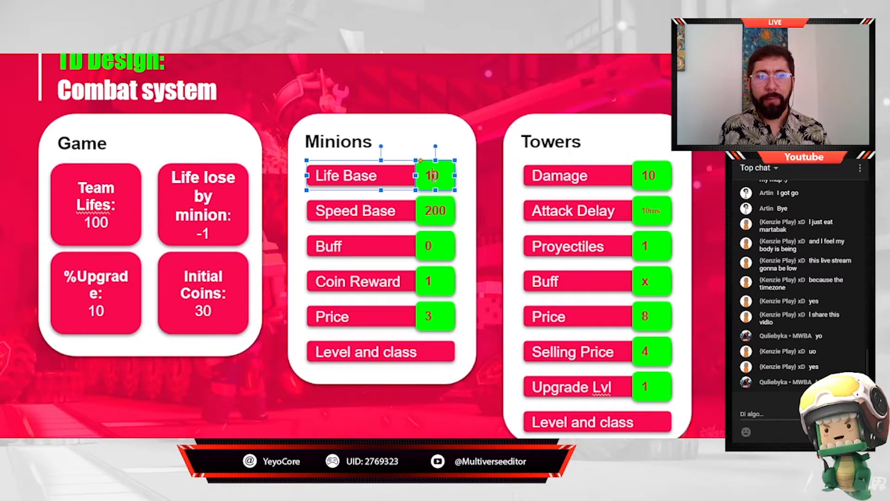
text(2)
click(490, 179)
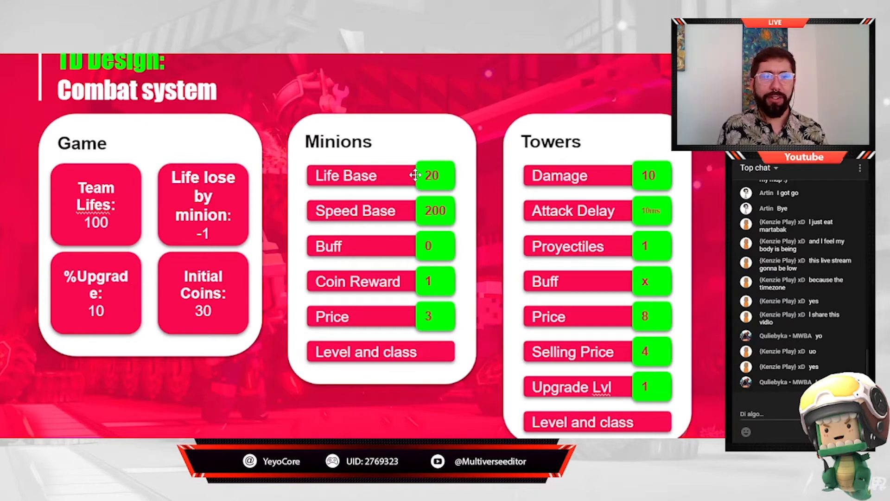
- Review the Towers card's rows from Attack Delay through Upgrade Lvl, comparing its Price with the Game and Minions cards
click(616, 212)
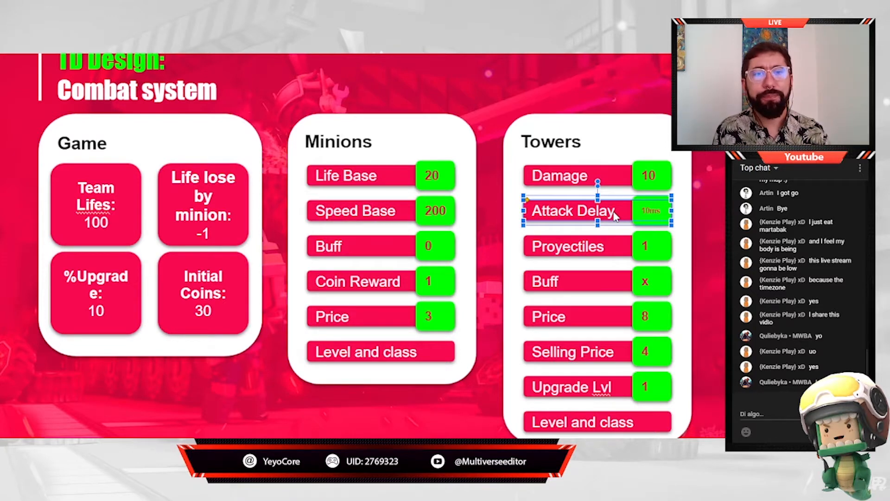
click(605, 244)
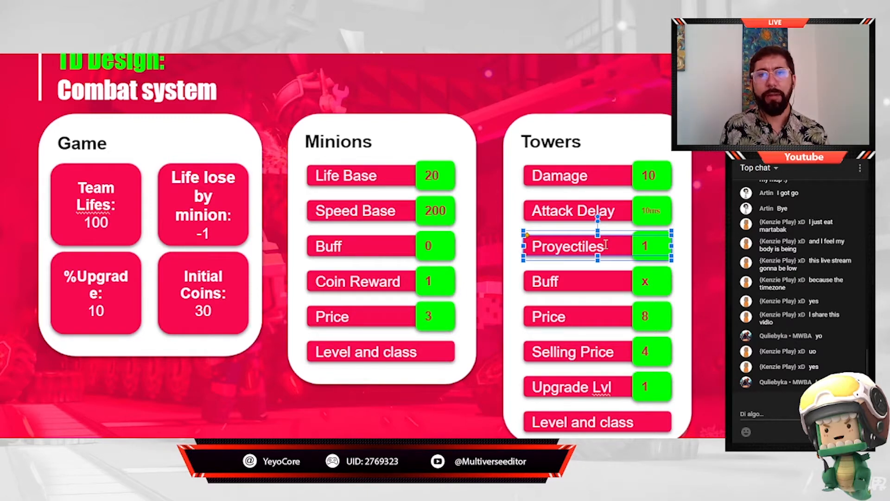
click(608, 285)
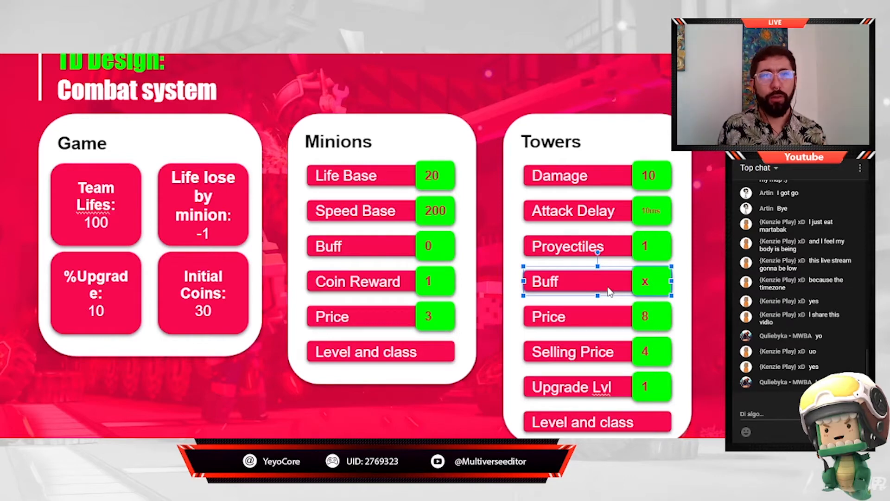
click(600, 316)
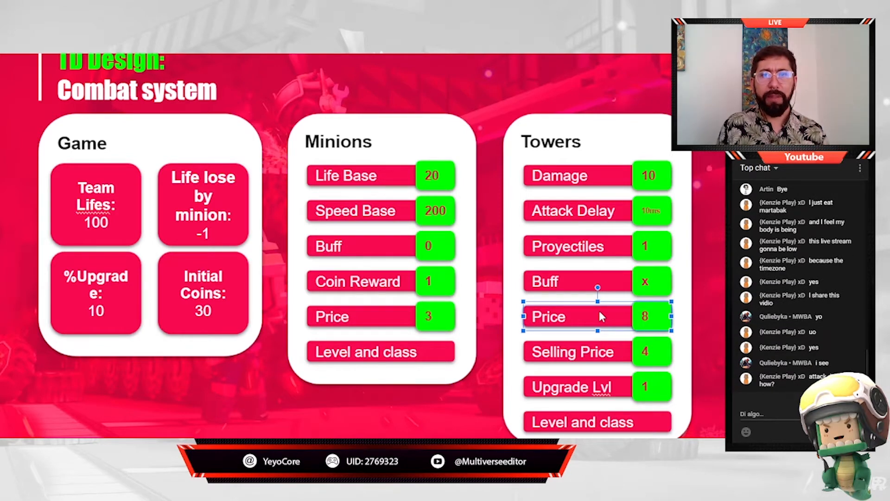
click(245, 299)
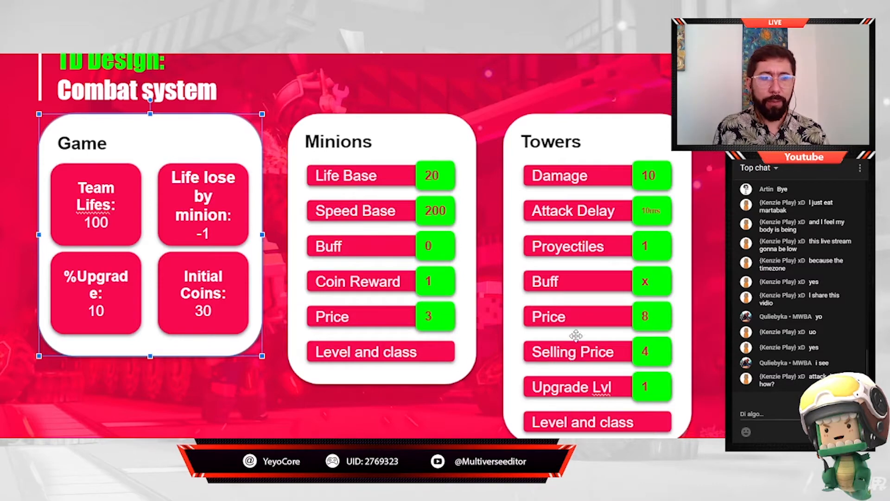
click(413, 320)
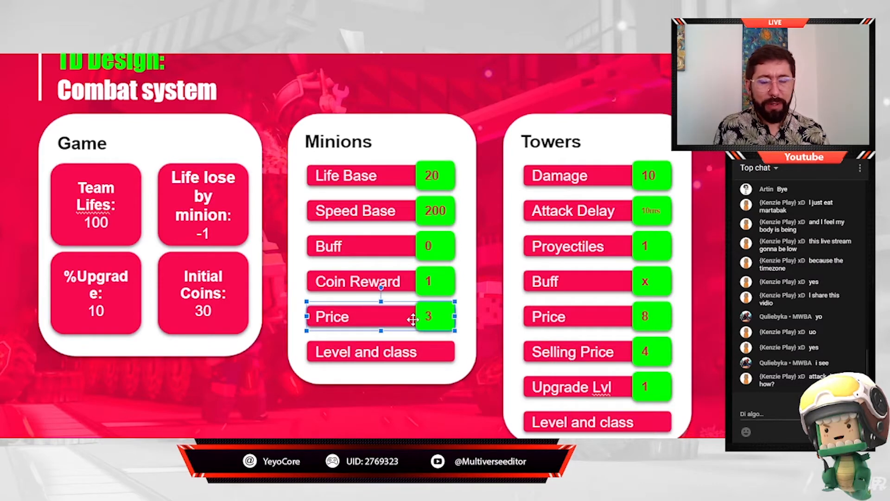
click(583, 323)
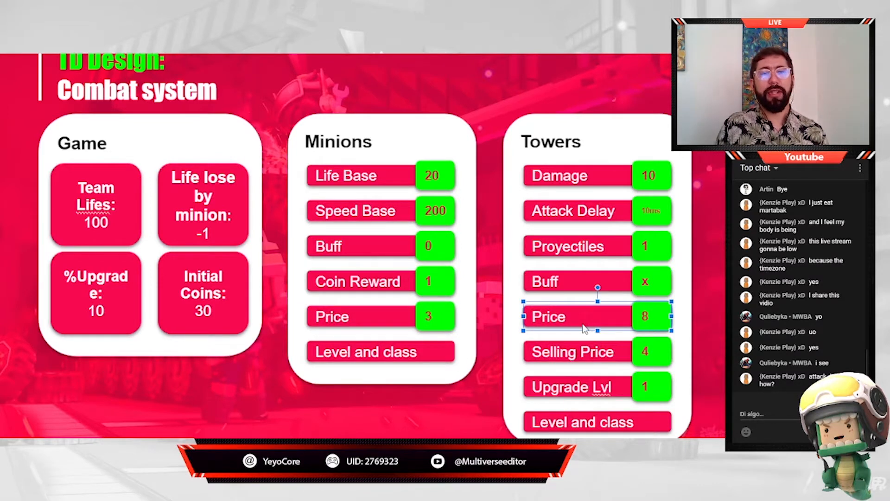
click(599, 352)
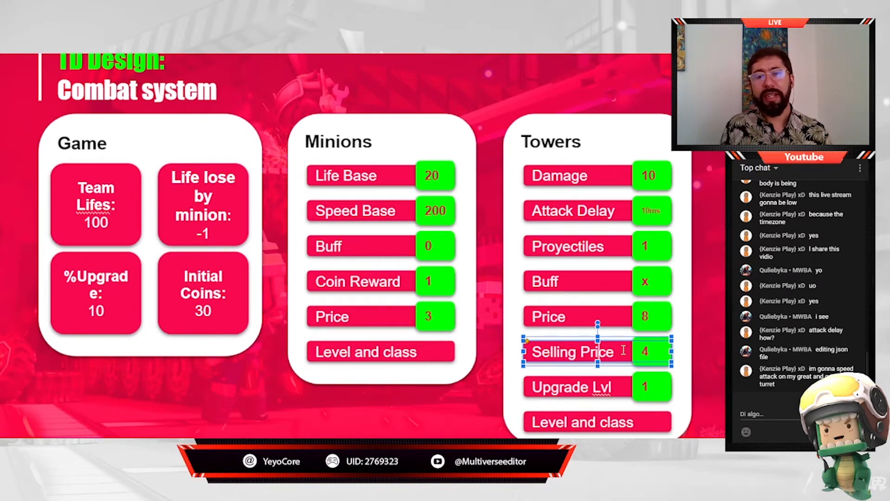
click(643, 389)
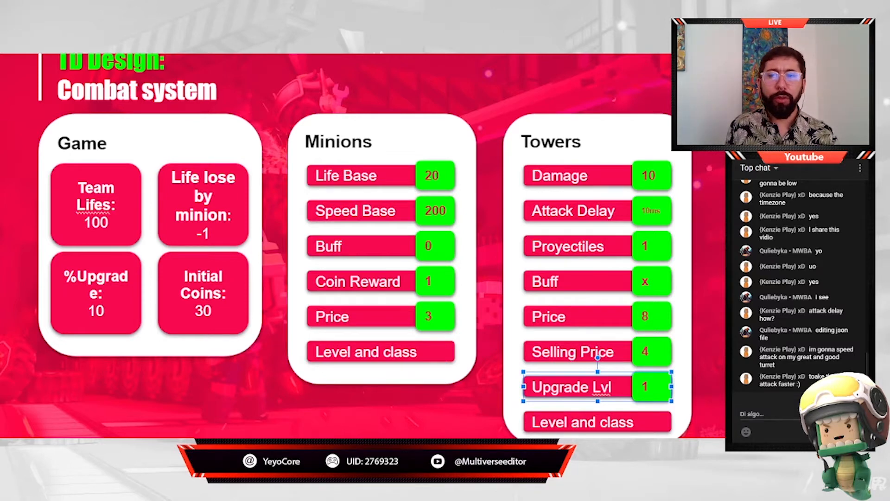
- On the slide with the tower upgrade level table, change the heading to "Towers: Fire"
key(Page_Down)
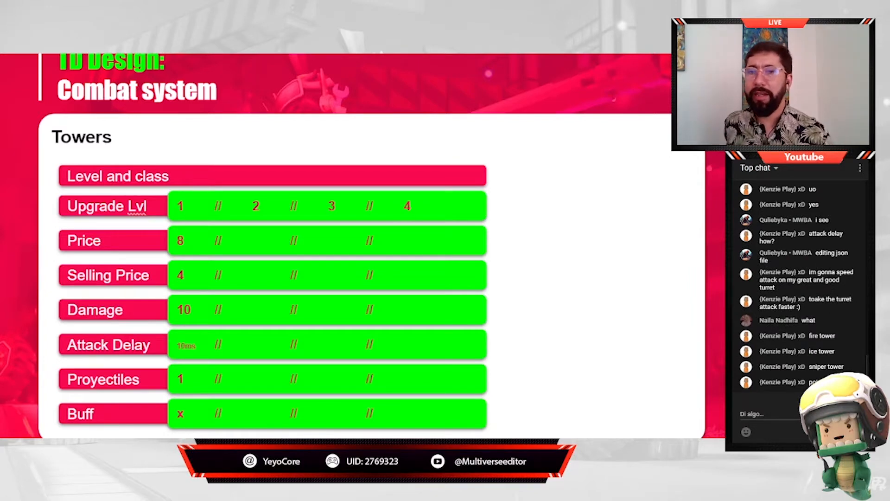
click(114, 139)
text(: Fire)
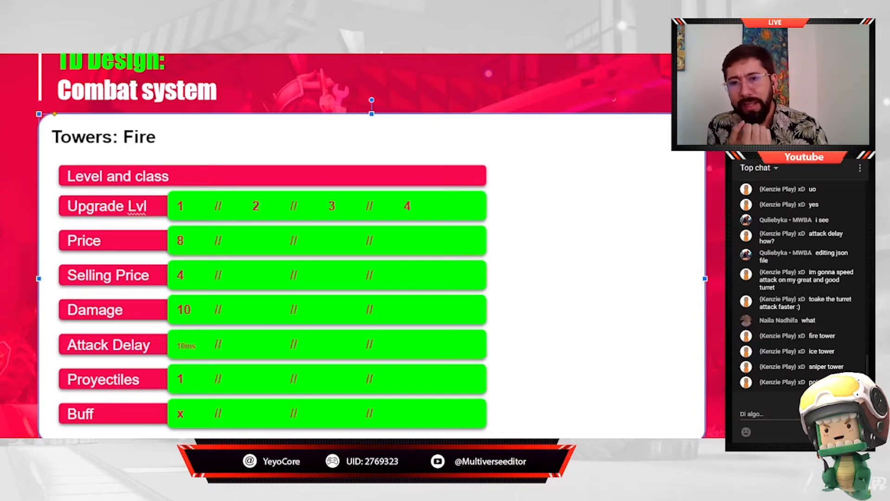
- Set the Fire tower's Price at upgrade level 1 to 10, checking the Combat system overview slide for reference
click(189, 241)
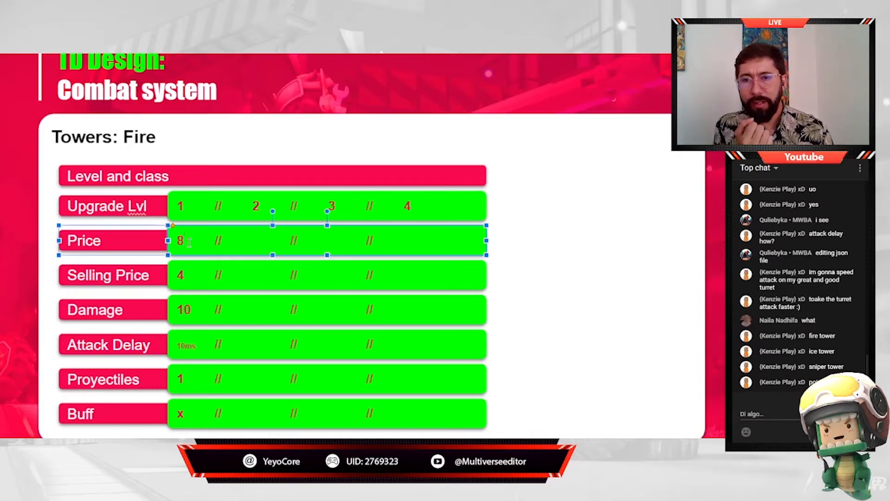
drag(182, 243, 173, 245)
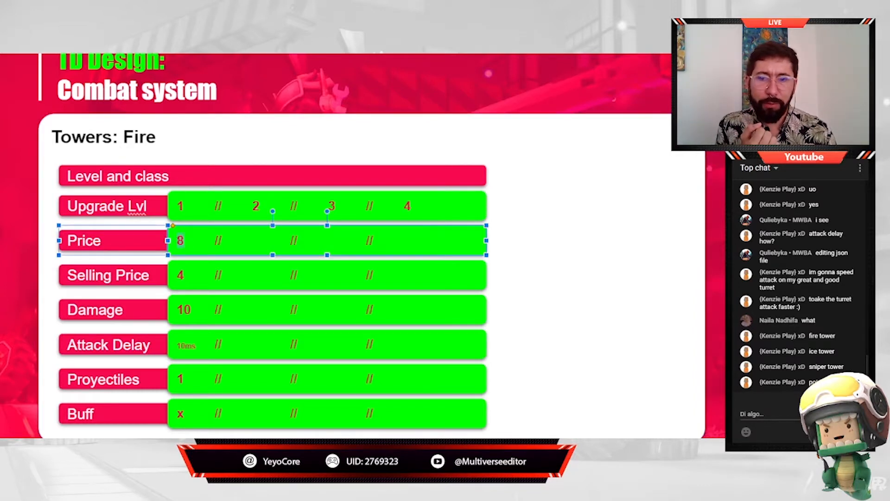
scroll(483, 282, up, 1)
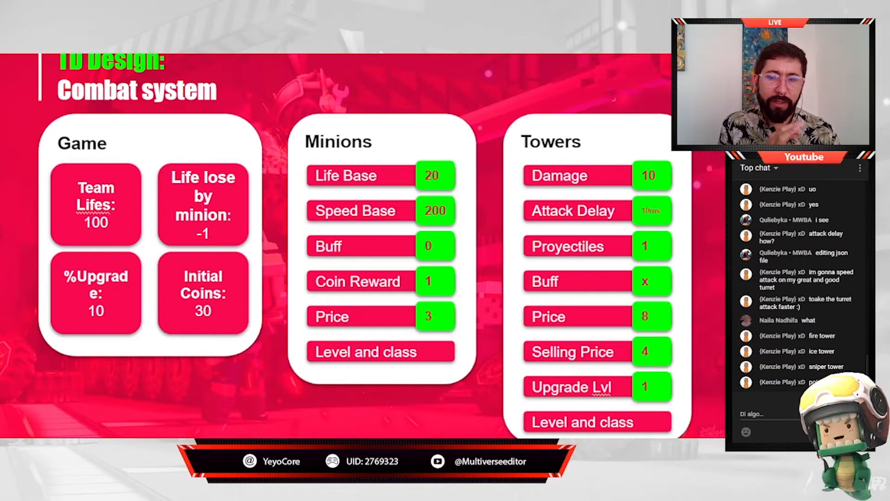
key(Down)
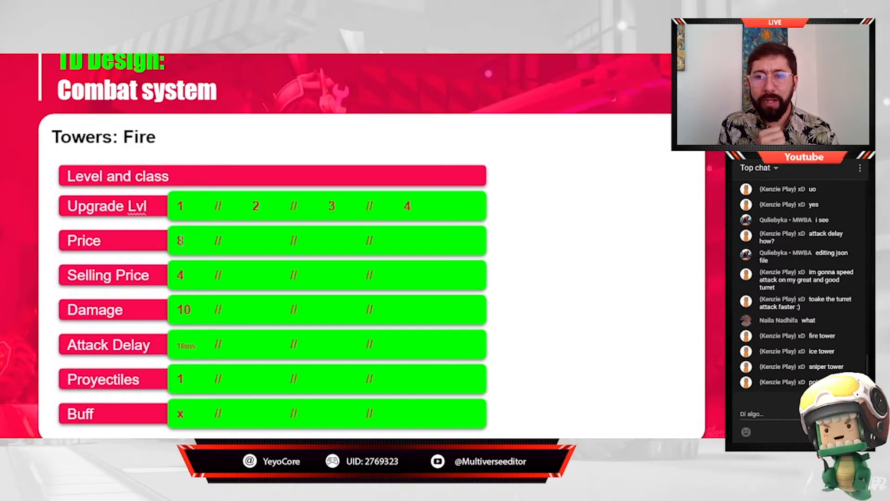
click(181, 240)
text(10)
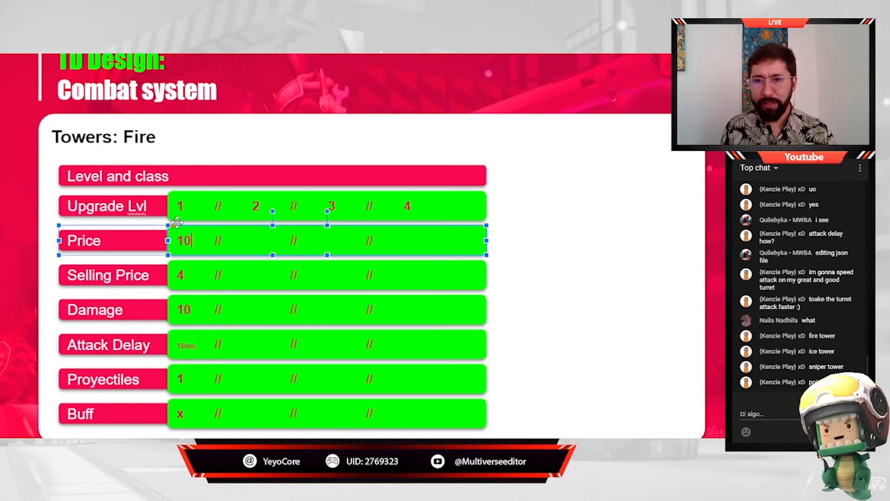
- Renumber the Fire tower's four upgrade levels in the Upgrade Lvl row as 0, 1, 2 and 3
click(184, 207)
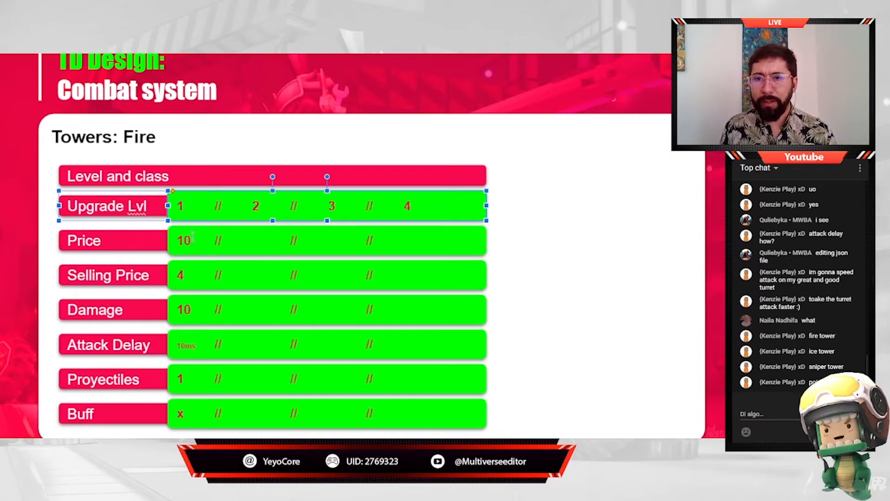
click(191, 240)
drag(191, 240, 166, 241)
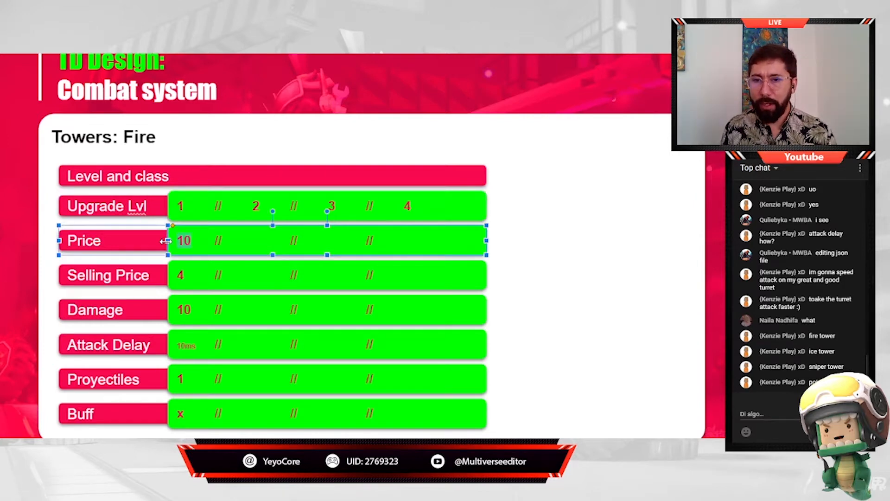
click(194, 208)
key(BackSpace)
text(0)
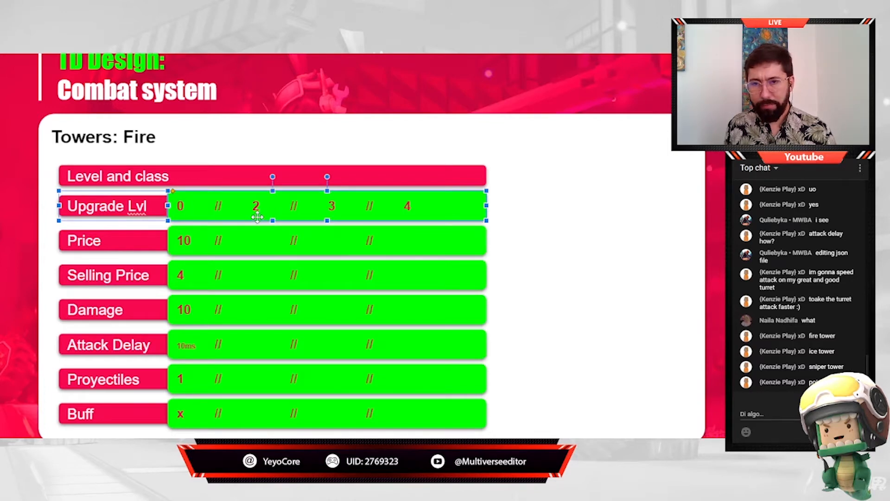
click(258, 208)
key(BackSpace)
text(1)
click(336, 207)
key(BackSpace)
text(2)
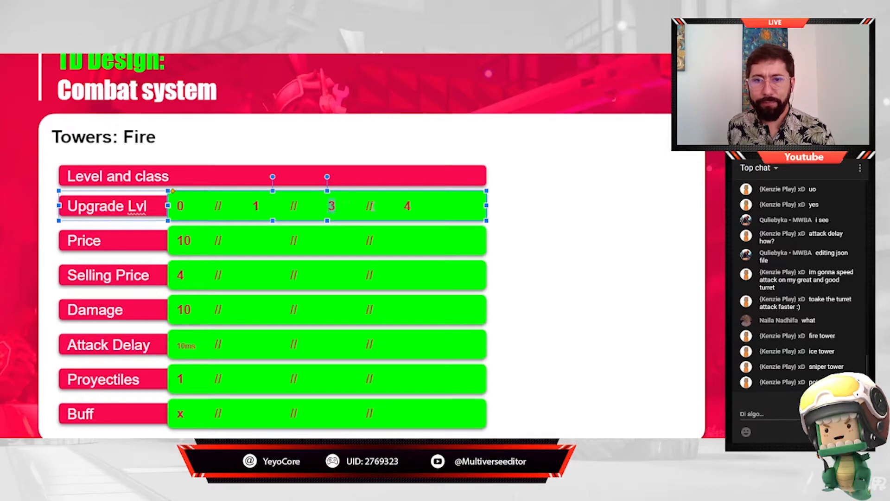
click(410, 207)
key(BackSpace)
text(3)
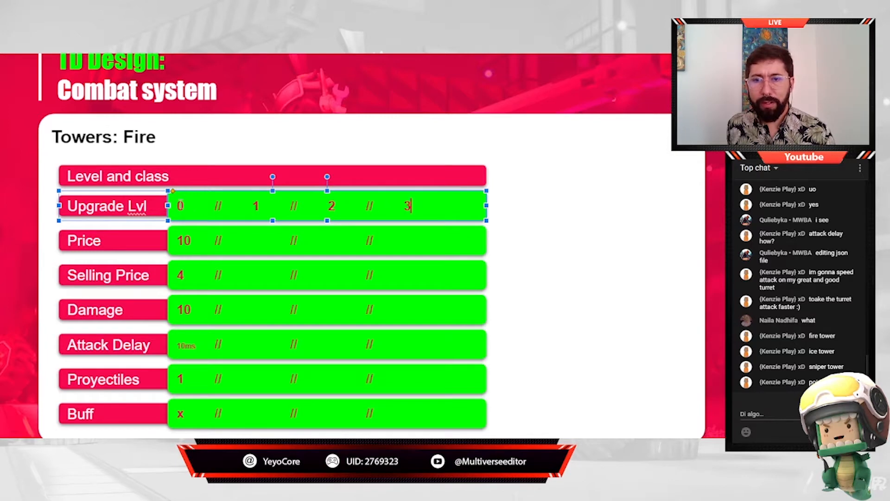
- Rename the "Upgrade Lvl" row label as "Upgrade Coins"
click(144, 206)
drag(147, 205, 133, 206)
text(C)
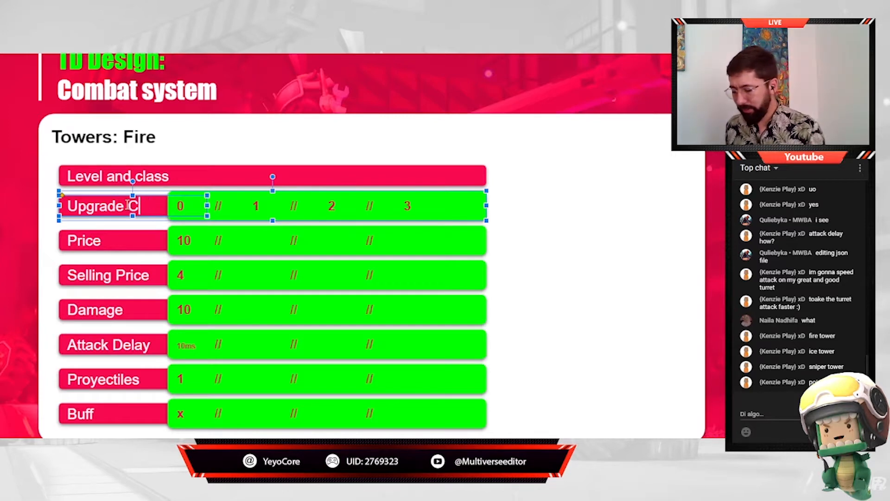
text(oins)
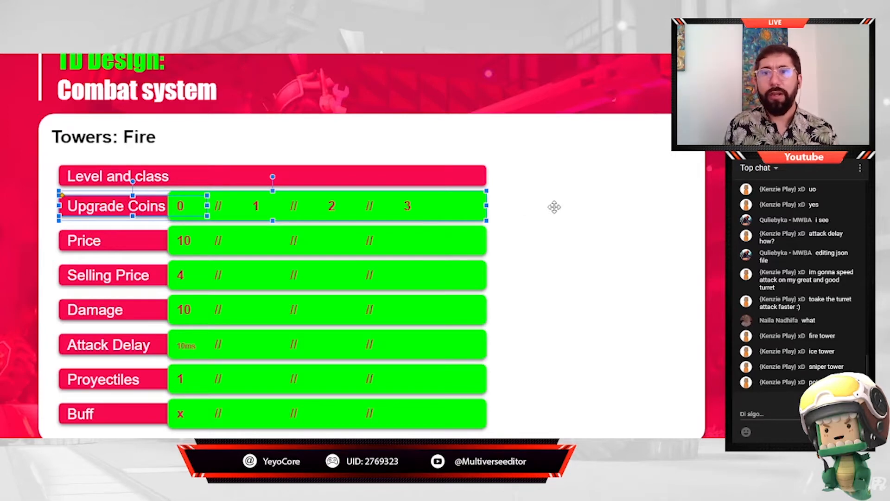
click(372, 227)
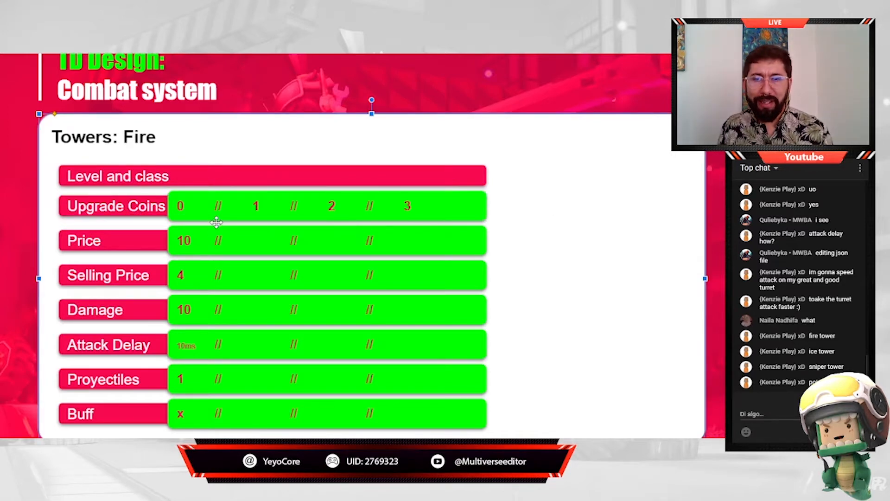
- Replace the values under upgrade 0 with "-" in every row from Price through Buff
click(198, 239)
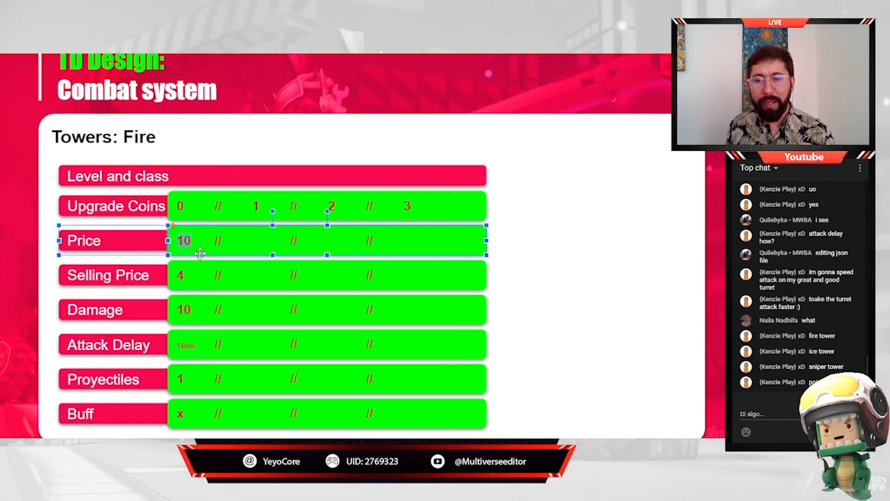
text(-)
click(185, 275)
drag(185, 275, 179, 275)
text(-)
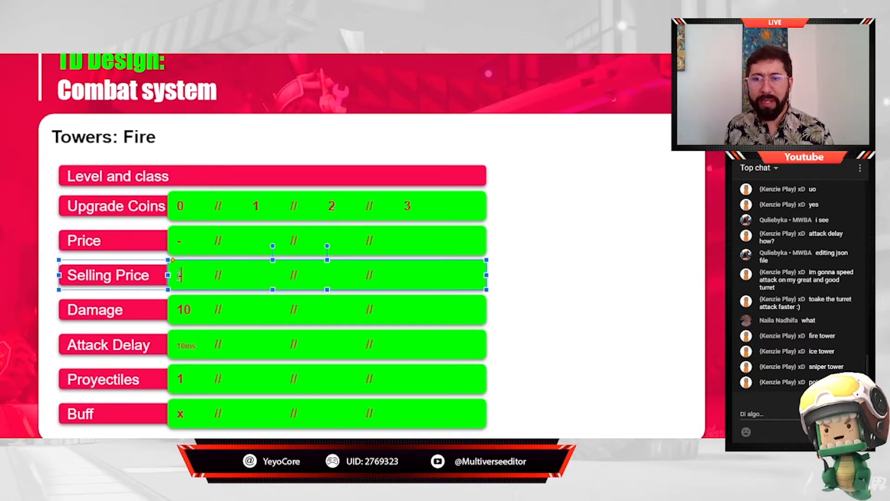
drag(191, 308, 175, 309)
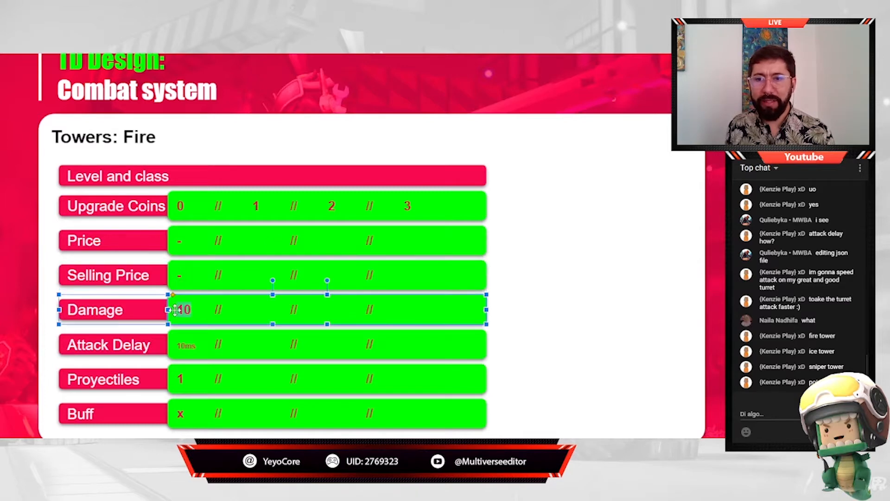
text(-)
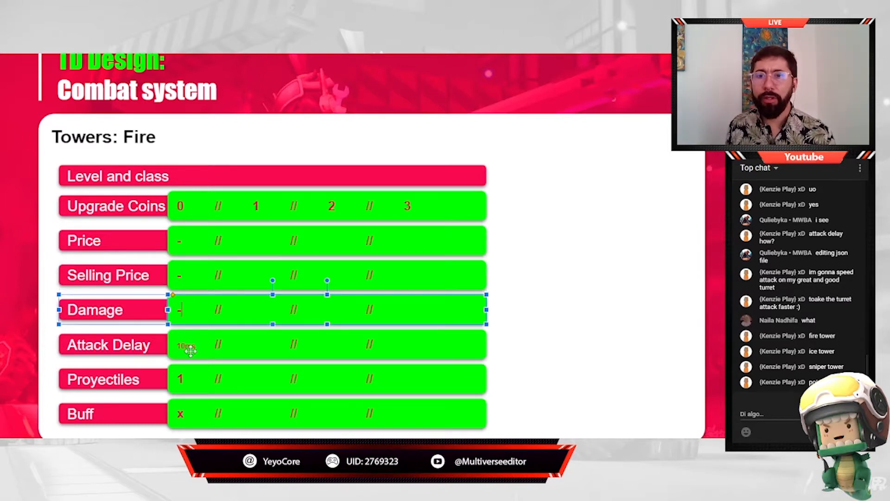
drag(198, 345, 177, 345)
text(-)
drag(190, 378, 180, 378)
text(-)
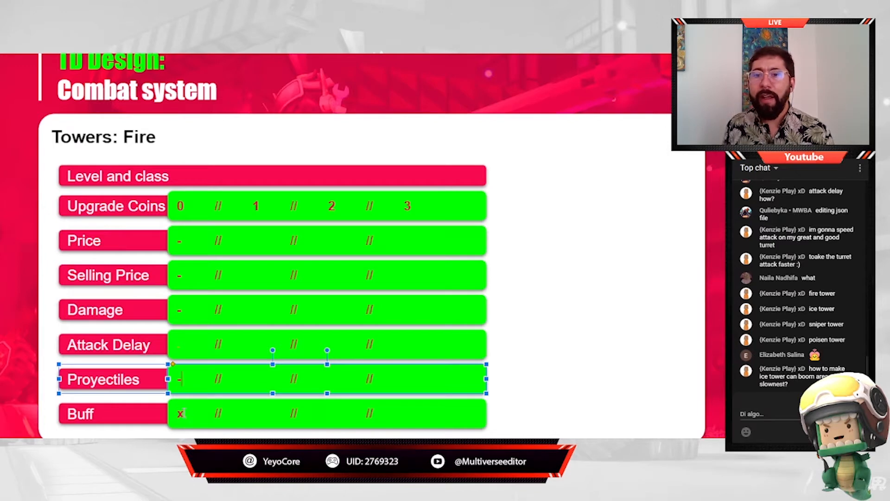
click(178, 414)
text(-)
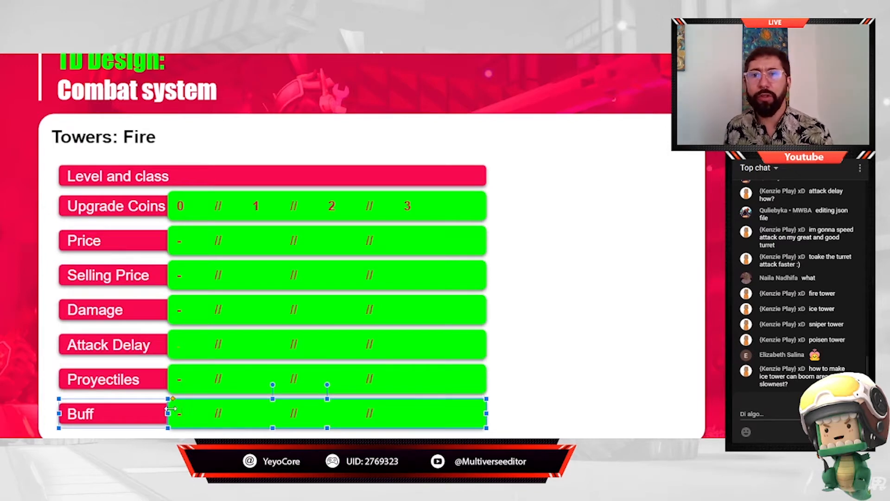
- Fill in the Fire tower's values under upgrade 1: Price 10, Selling Price 5 and Damage 10
click(253, 240)
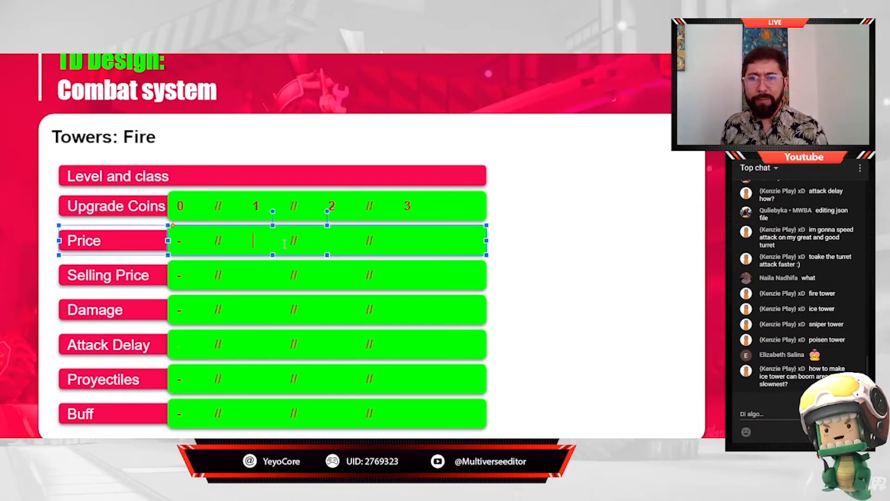
text(10)
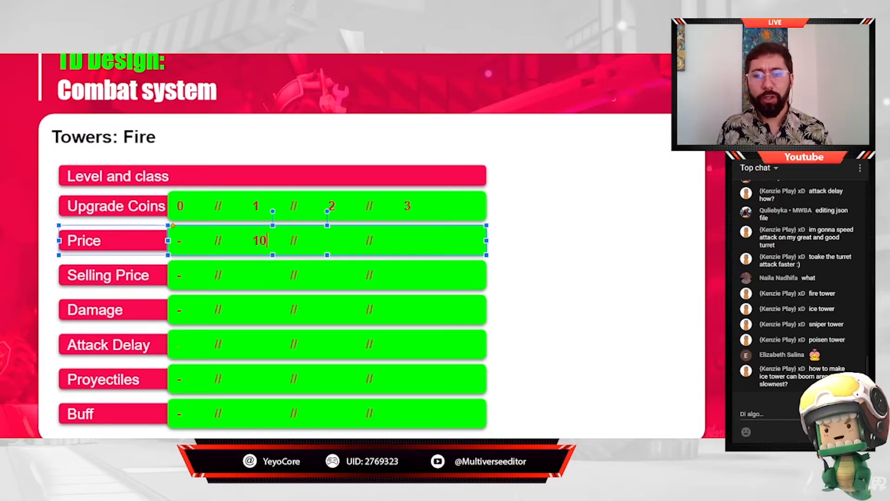
click(490, 402)
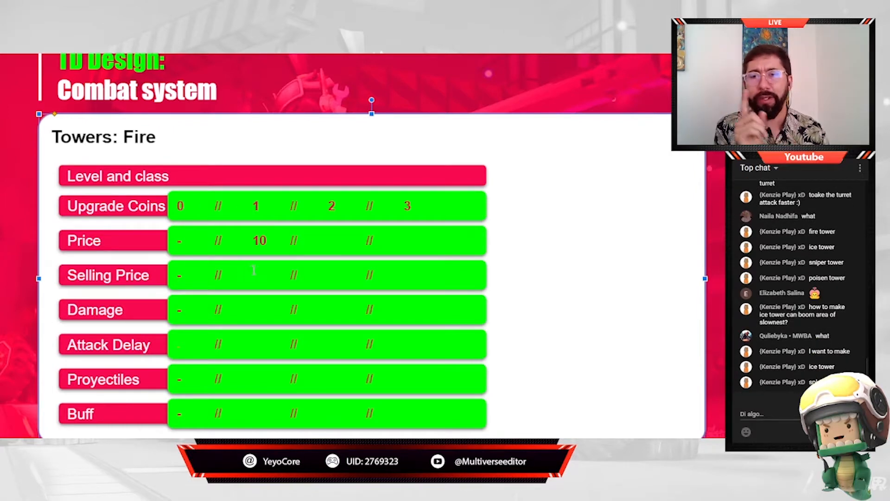
click(269, 270)
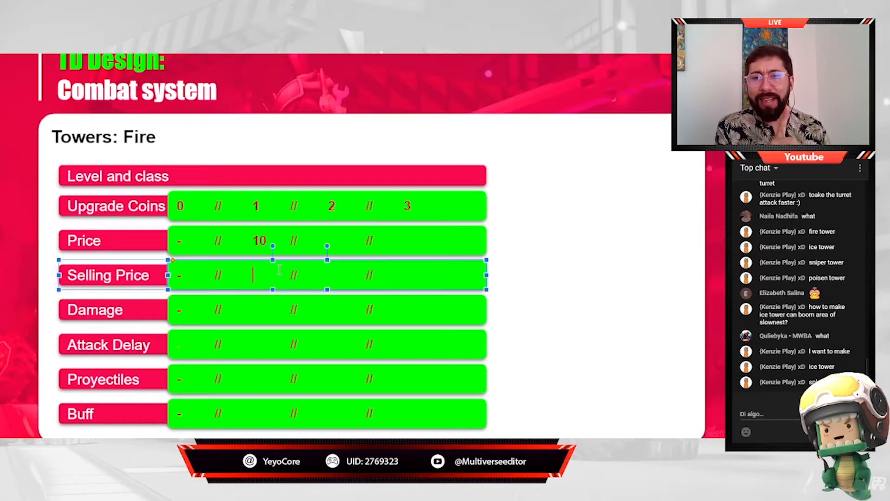
text(5)
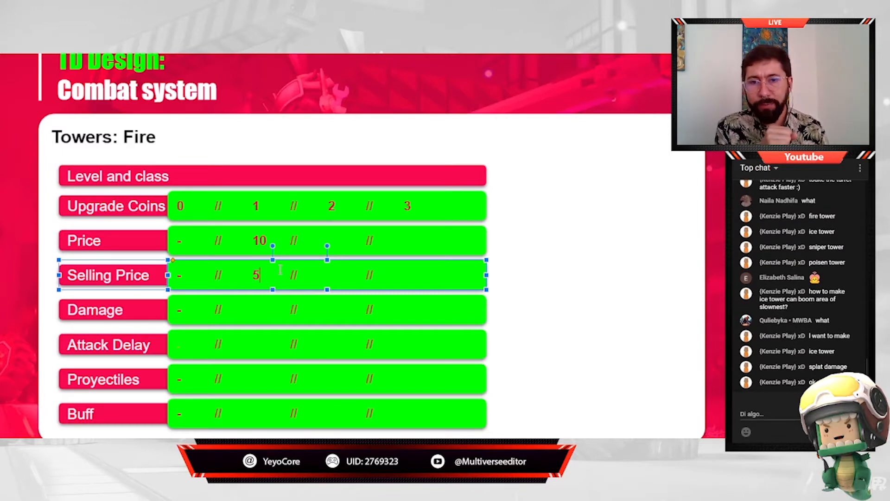
click(281, 309)
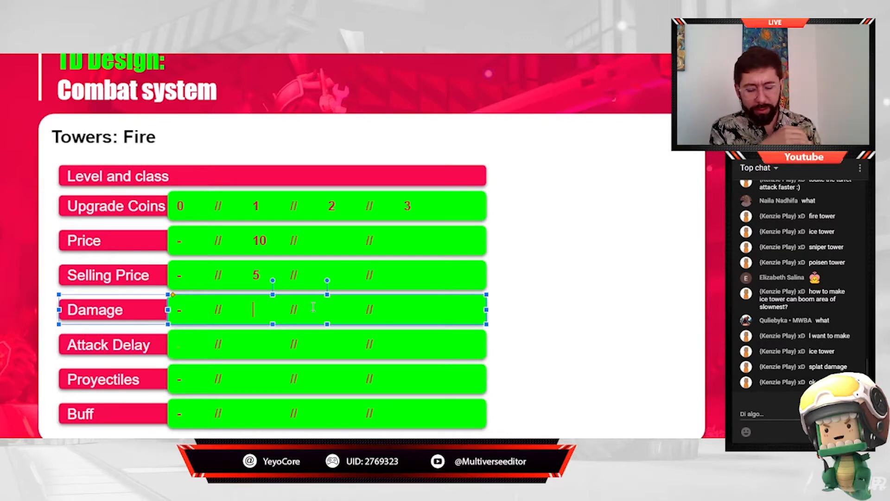
text(10)
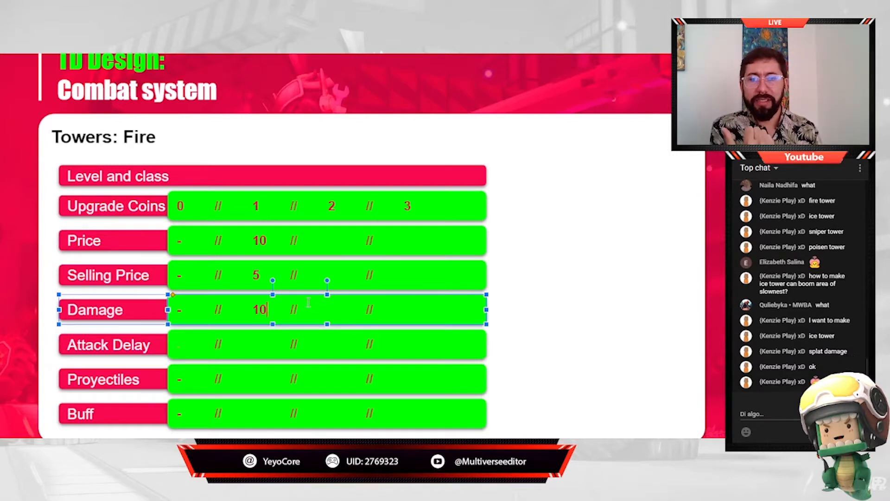
click(183, 137)
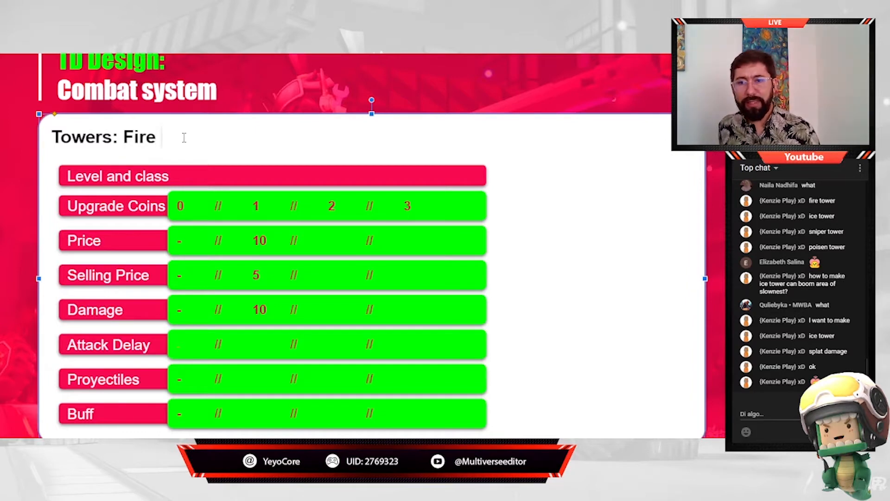
- Enter "fire +1 x 5" as the Buff under upgrade 1, placed directly after the first separator so the row stays on one line
click(252, 411)
text(fire)
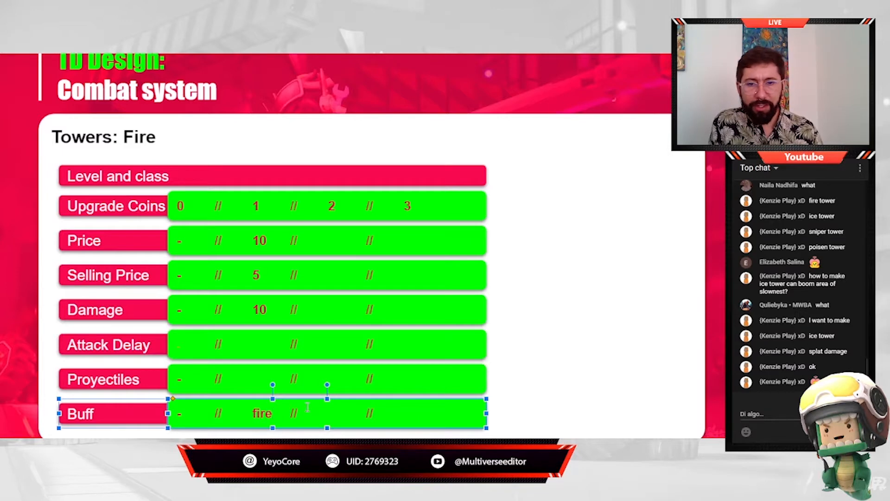
text(+10)
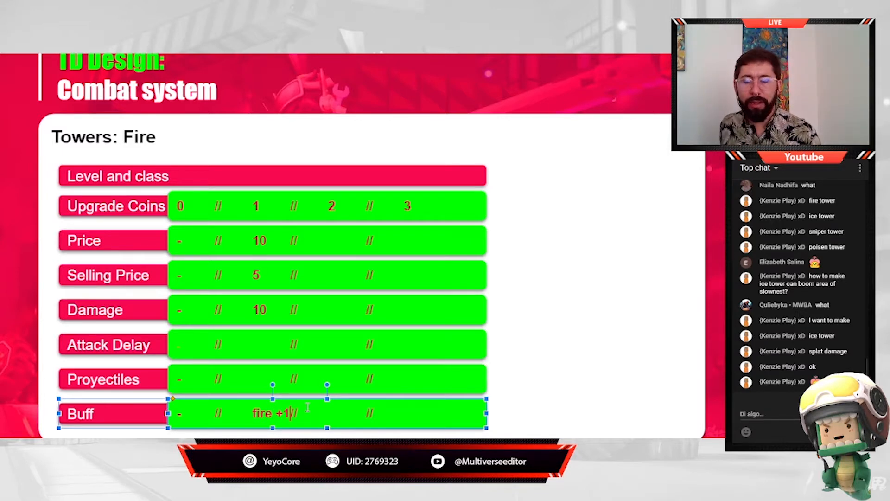
key(BackSpace)
key(BackSpace)
text(1 x 55)
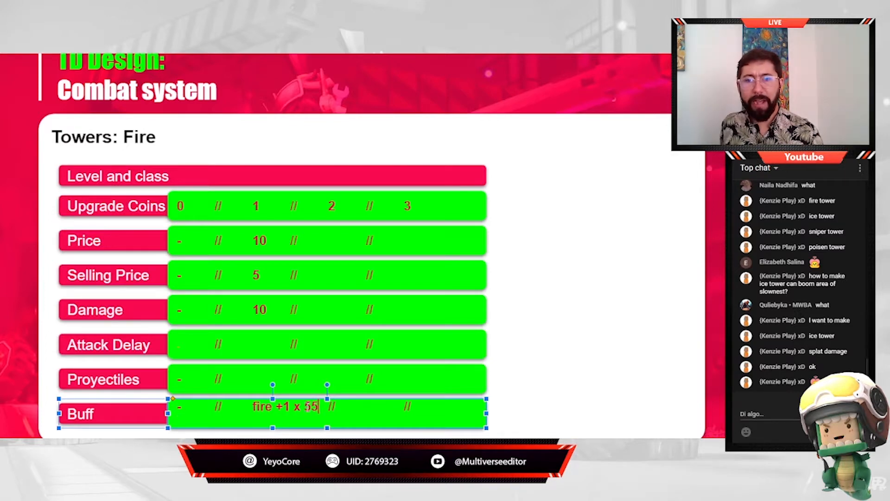
key(BackSpace)
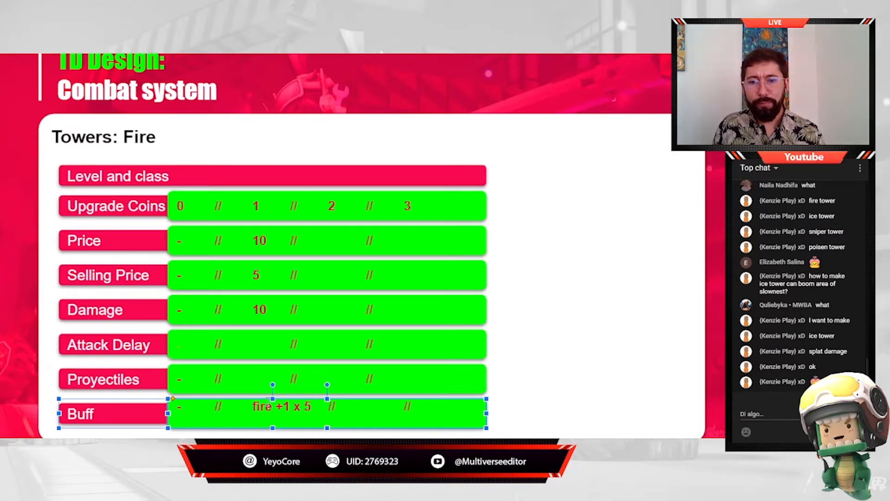
click(253, 407)
key(BackSpace)
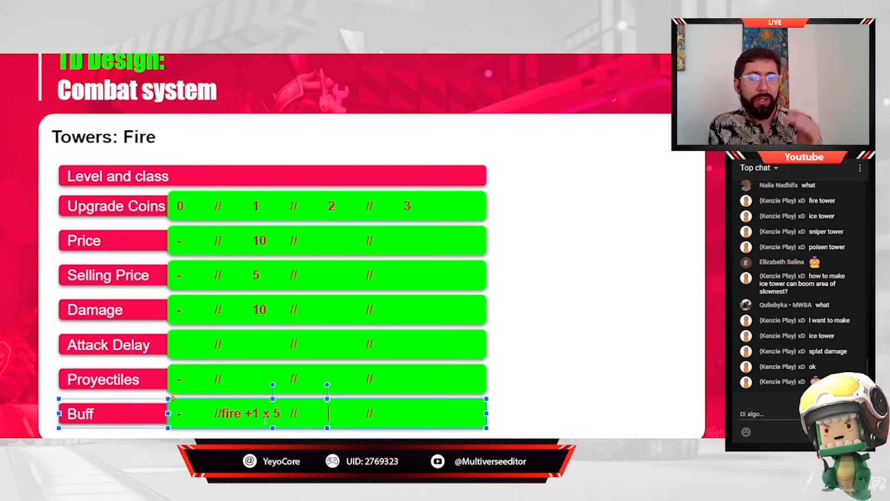
- Change the Fire tower's Damage under upgrade 1 to 8
click(262, 310)
drag(260, 310, 255, 309)
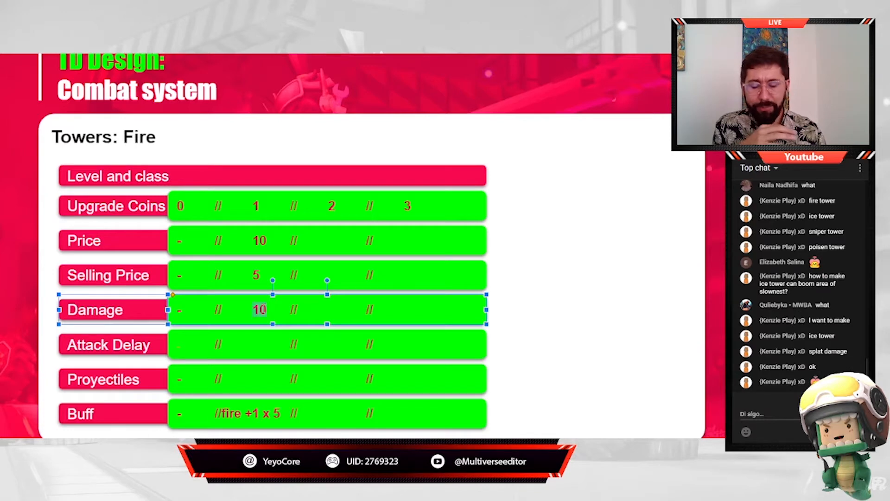
text(8)
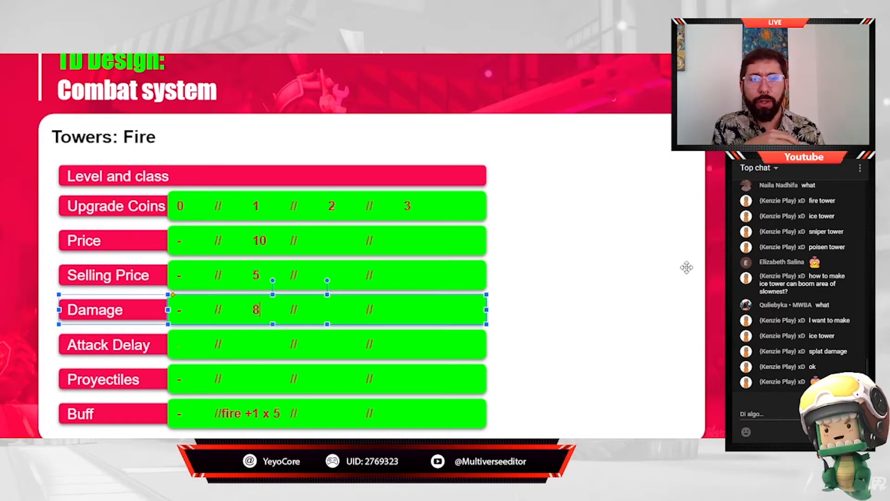
click(722, 265)
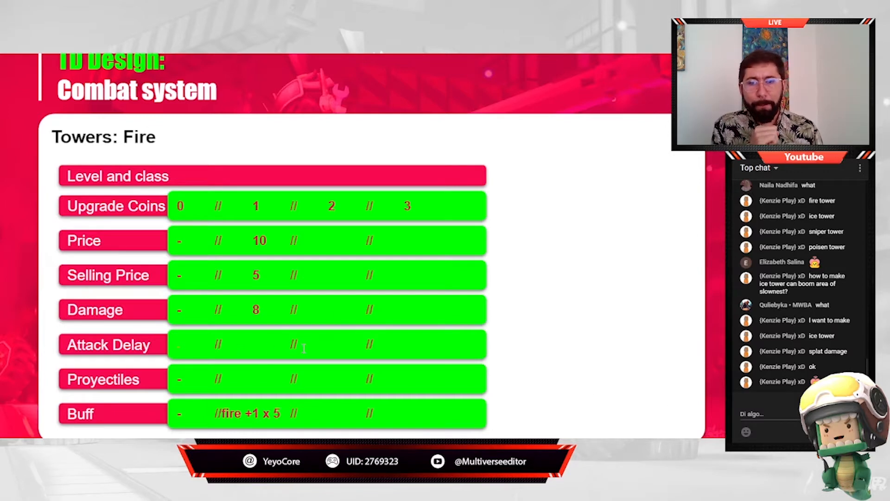
- Set the Fire tower's Attack Delay under upgrade 1 to 10ms
click(281, 347)
text(10)
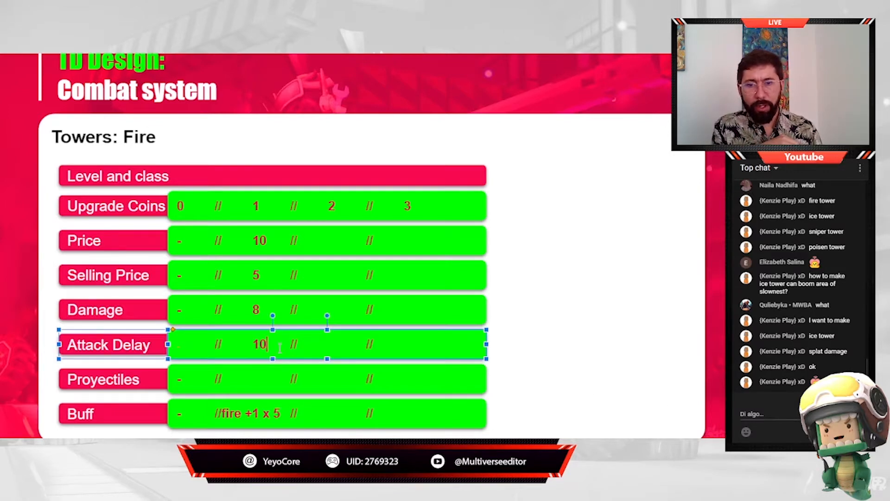
text(ms)
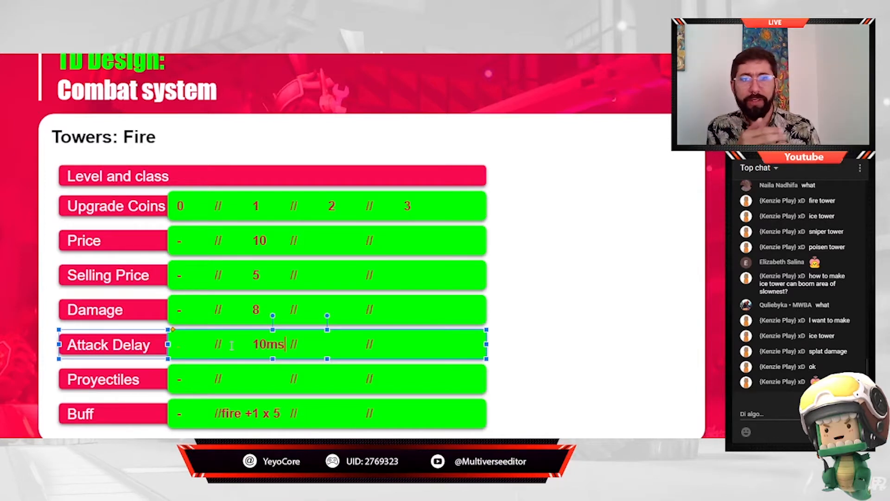
- Extend the slide heading to read "Towers: Fire damage over timer"
click(158, 139)
click(155, 139)
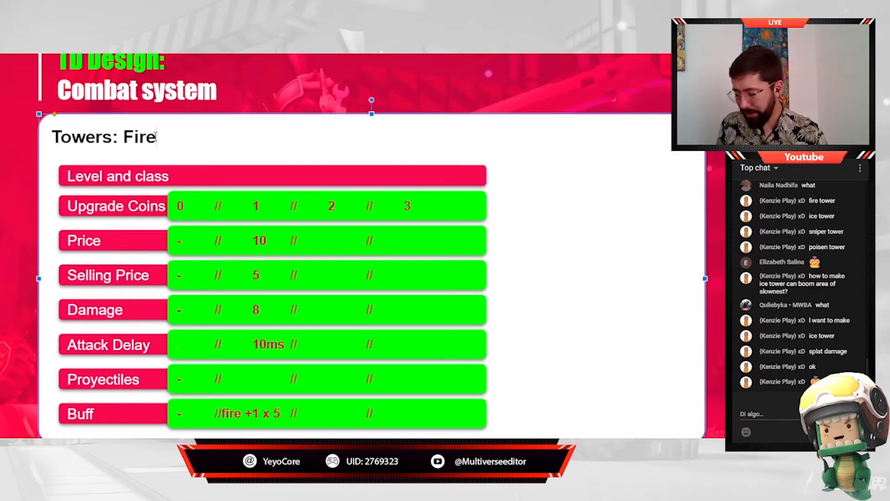
text(damag)
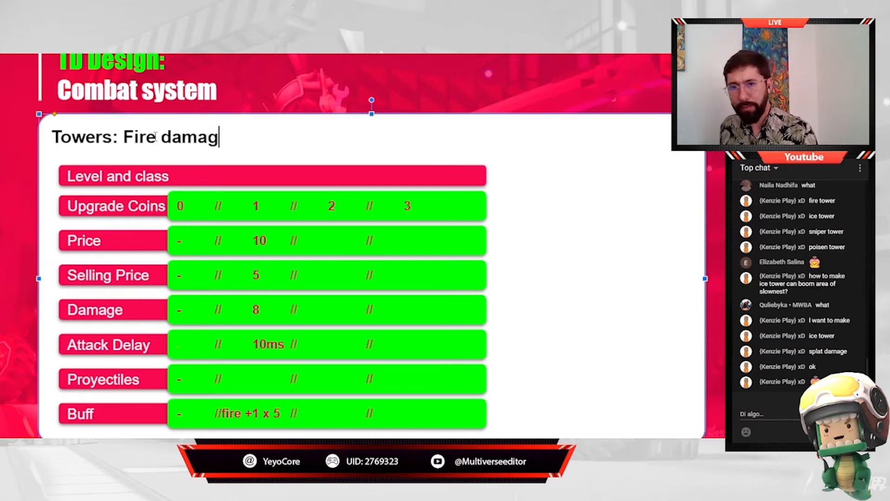
text(e over timer)
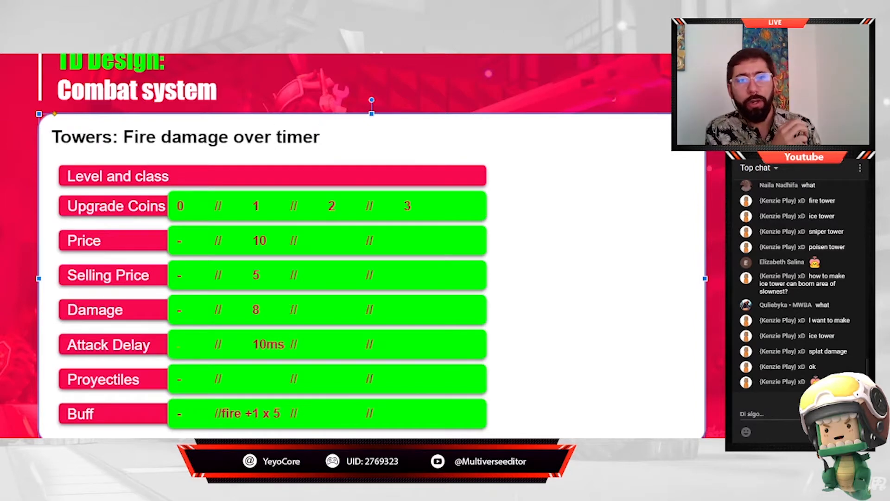
- Enter 1 as the Fire tower's Proyectiles value under upgrade 1
click(742, 204)
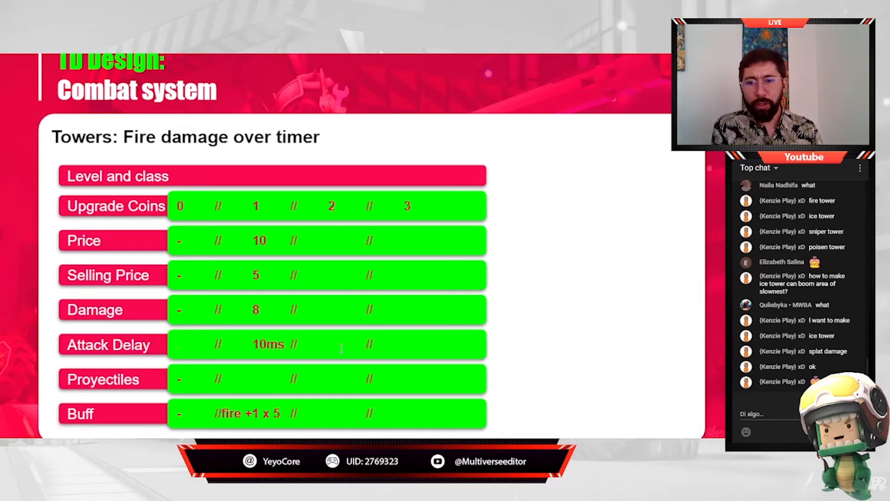
click(307, 384)
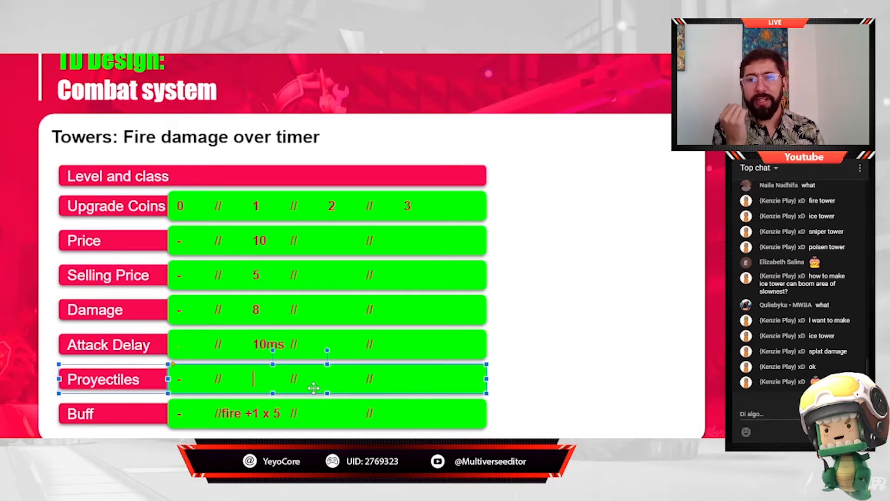
text(41)
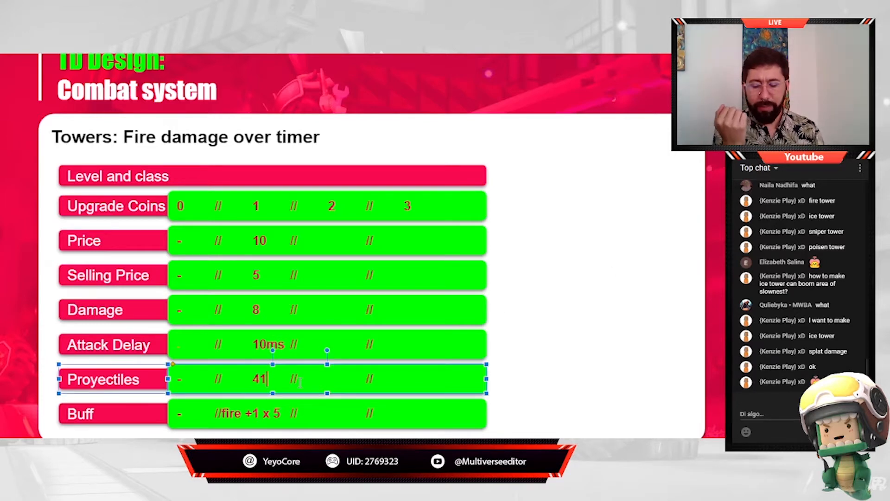
key(BackSpace)
key(BackSpace)
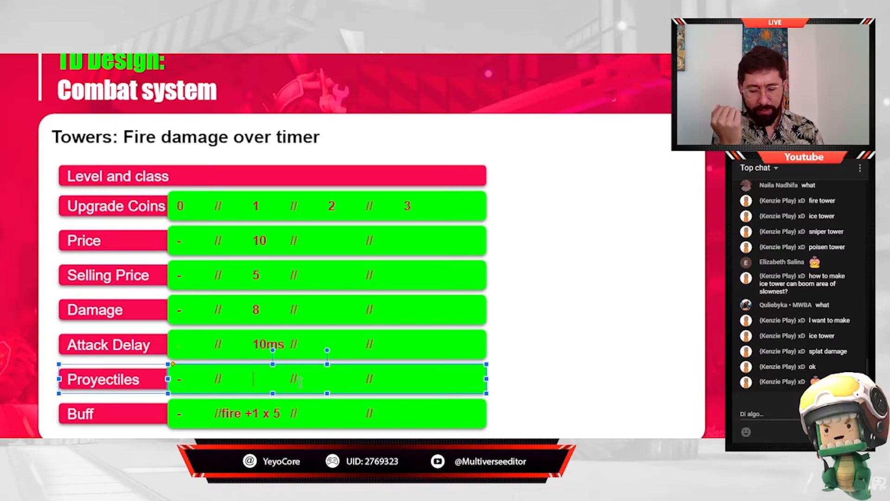
text(1)
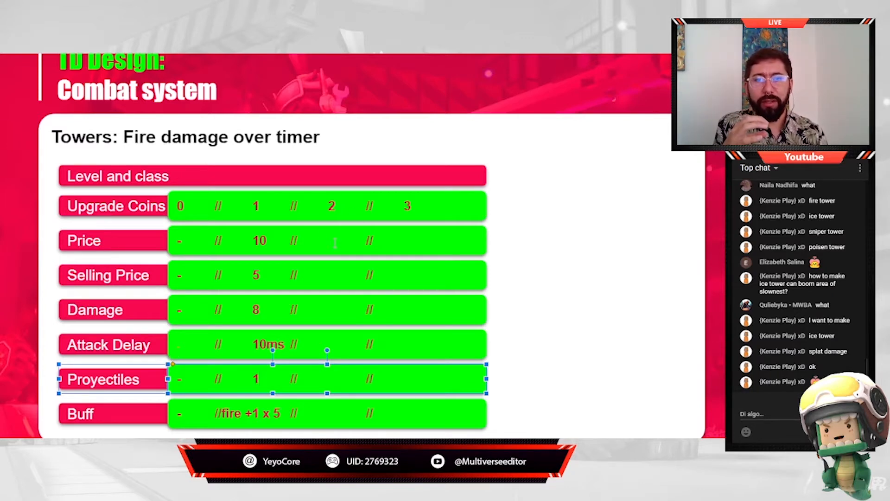
click(371, 244)
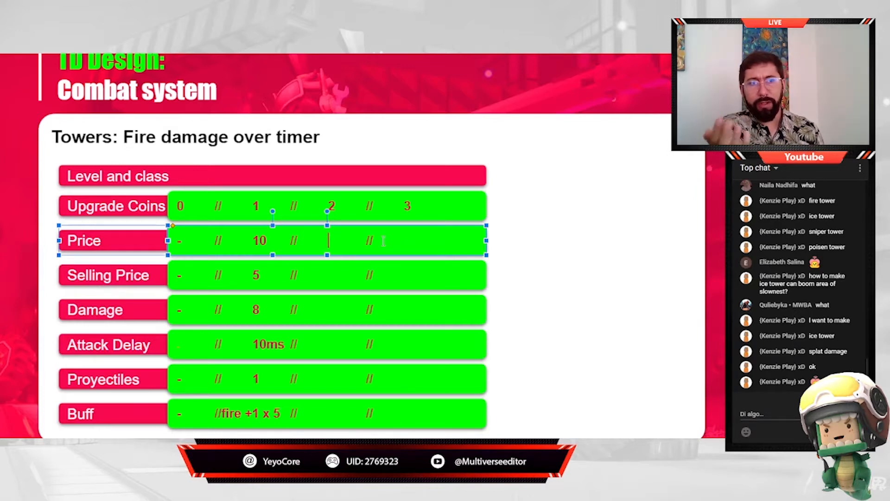
text(6)
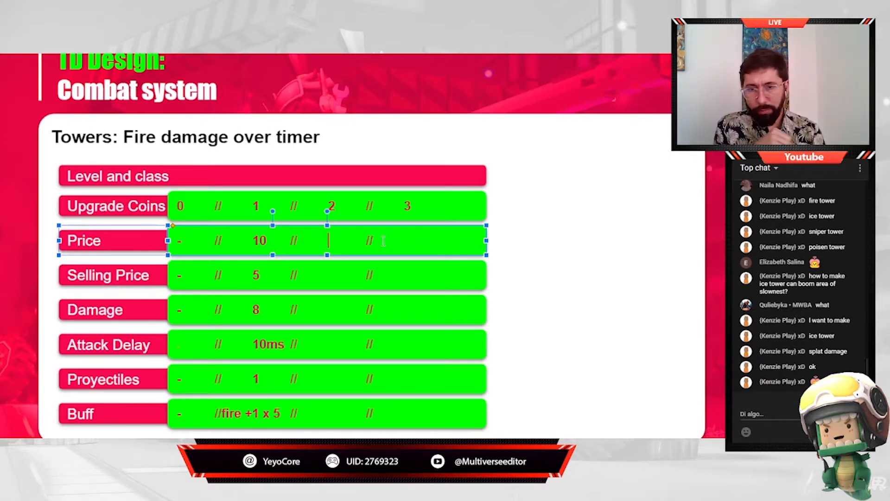
key(BackSpace)
text(10/)
text(2)
key(BackSpace)
key(BackSpace)
key(BackSpace)
key(BackSpace)
text(5+2)
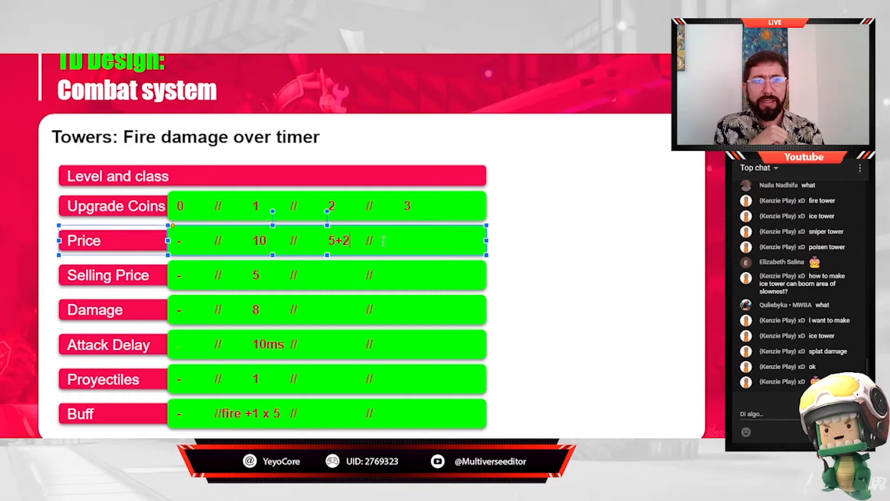
key(BackSpace)
key(BackSpace)
key(BackSpace)
text(5)
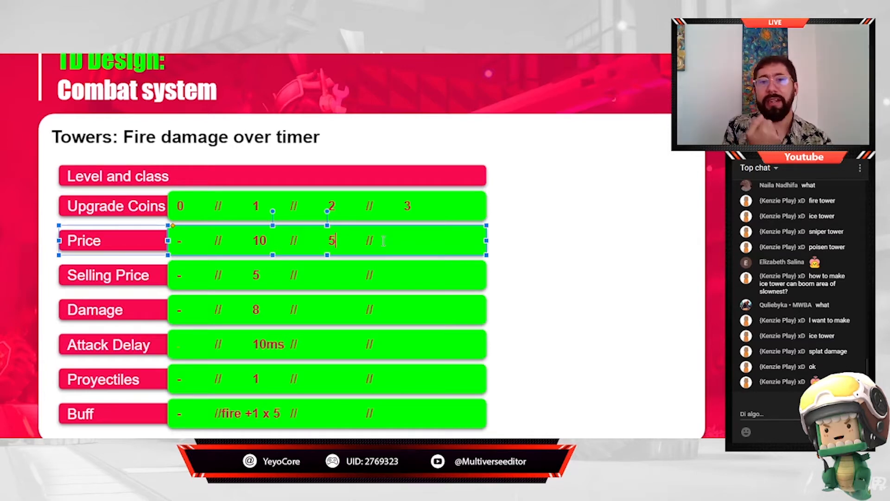
text(+2)
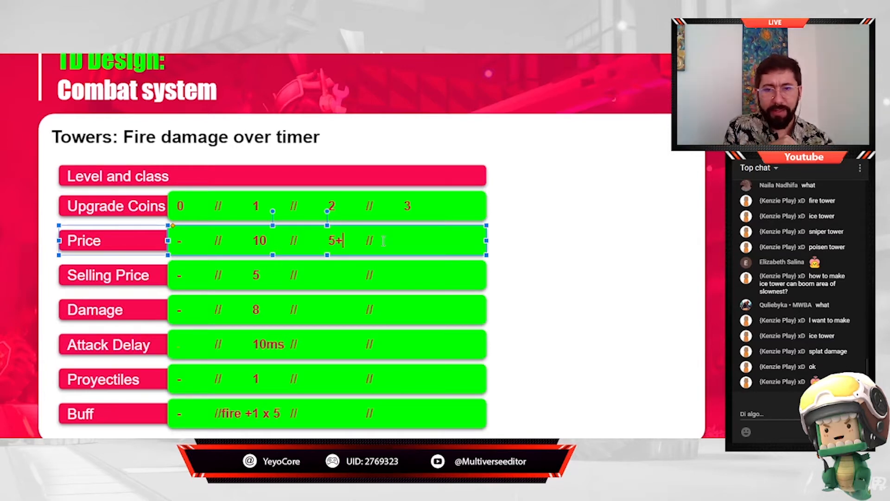
key(BackSpace)
key(BackSpace)
key(BackSpace)
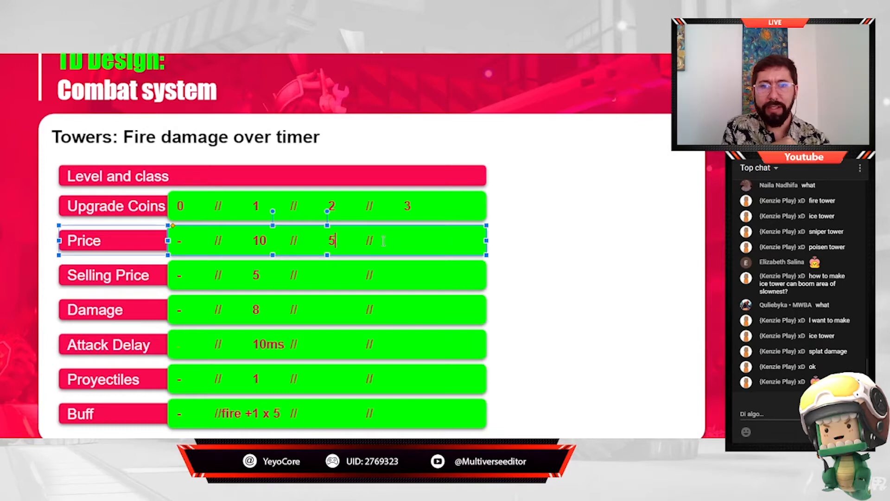
- Set the Fire tower's Price to 17 under upgrade 2 and 24 under upgrade 3
text(7)
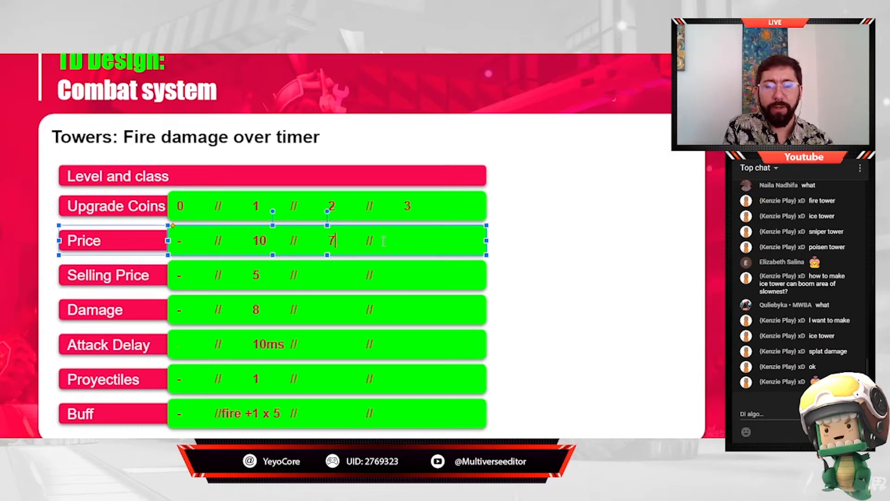
key(Left)
text(1)
click(411, 241)
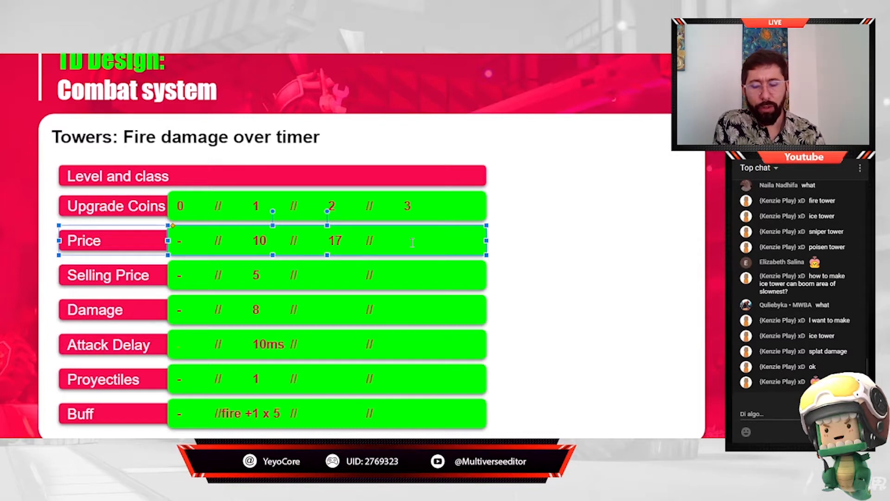
text(24)
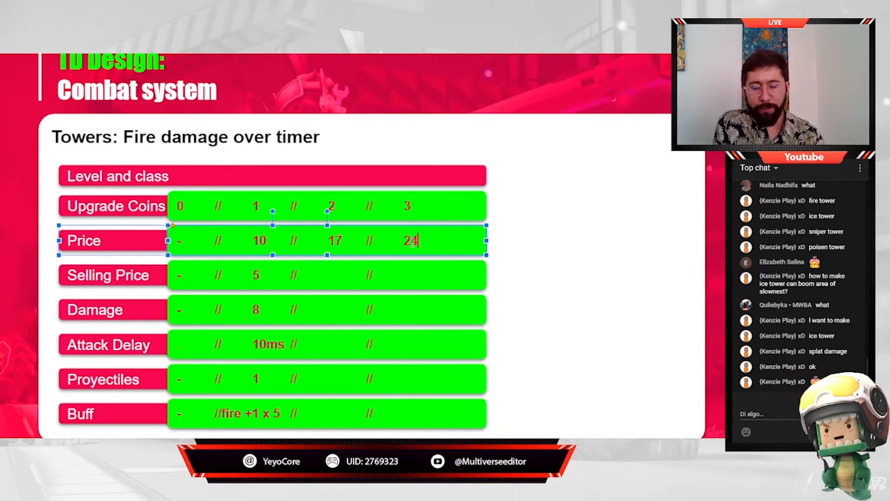
- Under upgrades 2 and 3, set Selling Price to 8 and 12, Damage to 8, Attack Delay to 10ms and Proyectiles to 1
click(560, 249)
click(334, 278)
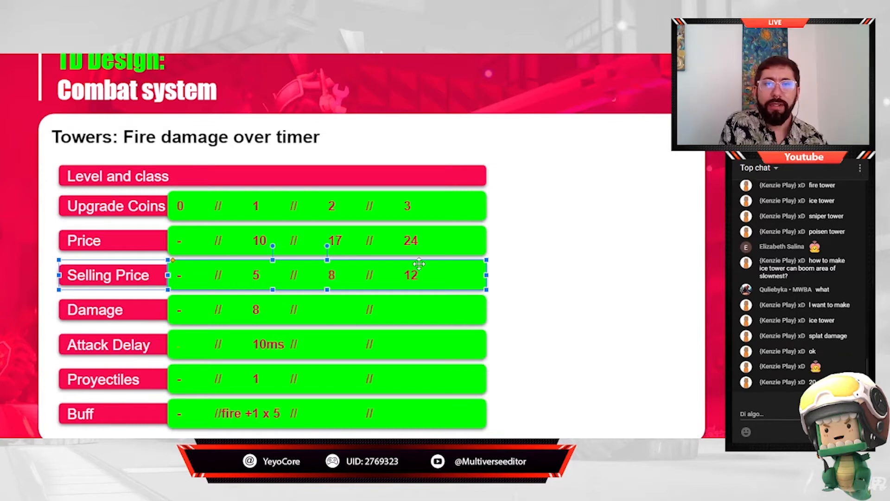
click(350, 314)
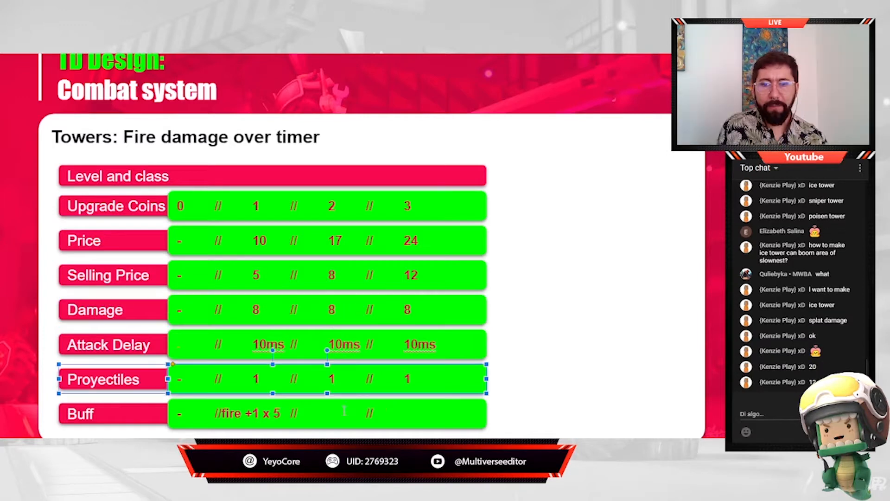
- Copy the upgrade 1 Buff text "fire +1 x 5" to upgrades 2 and 3, removing extra spacing so the row fits one line
click(278, 413)
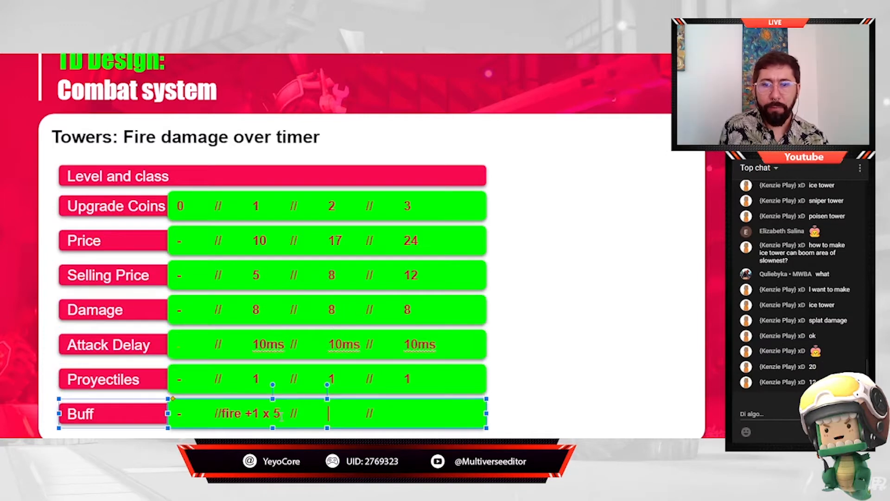
shift+click(223, 413)
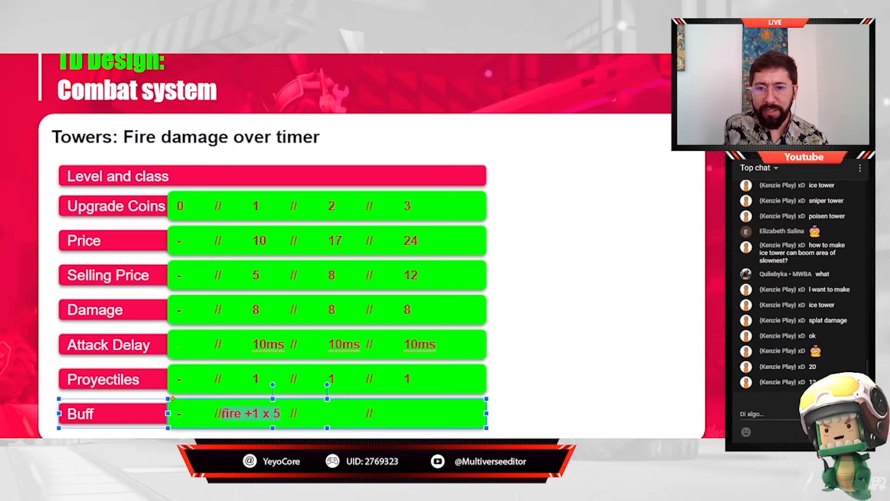
key(ctrl+c)
click(299, 414)
key(ctrl+v)
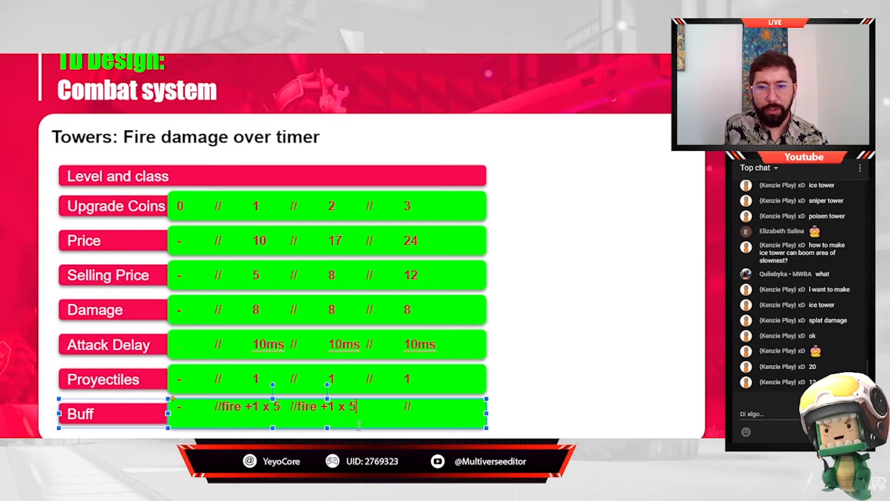
click(438, 413)
key(ctrl+v)
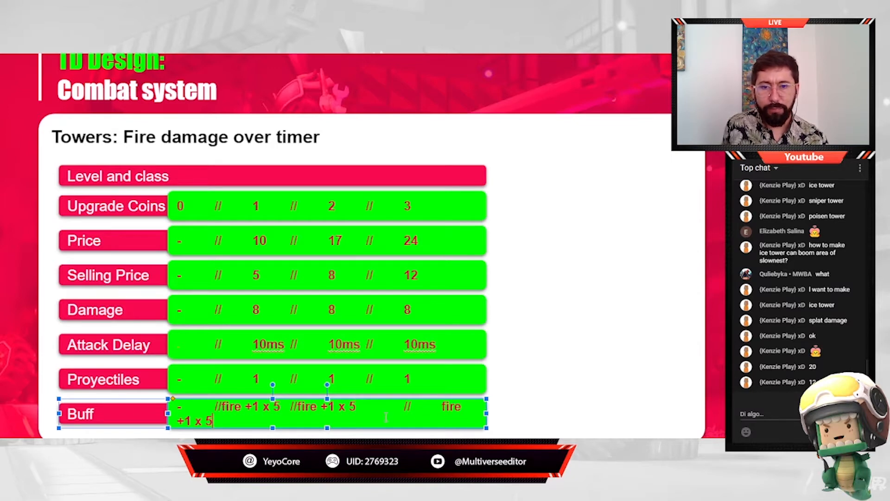
click(395, 408)
key(BackSpace)
click(405, 408)
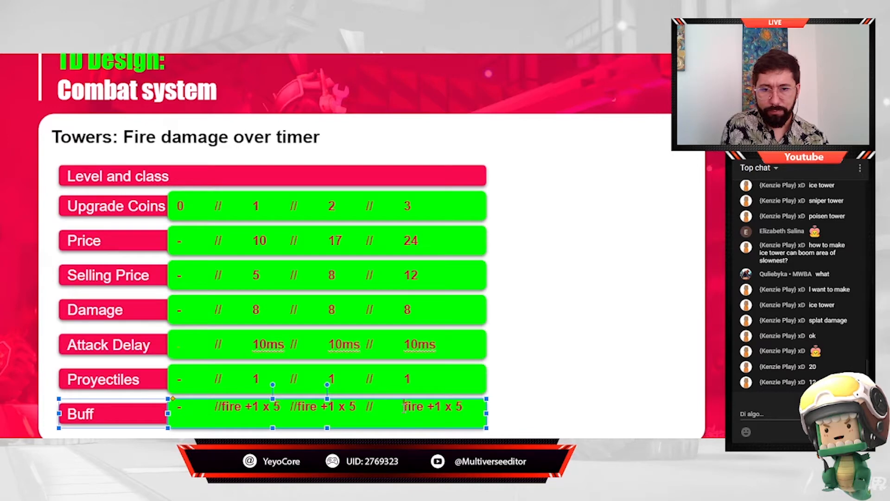
click(526, 419)
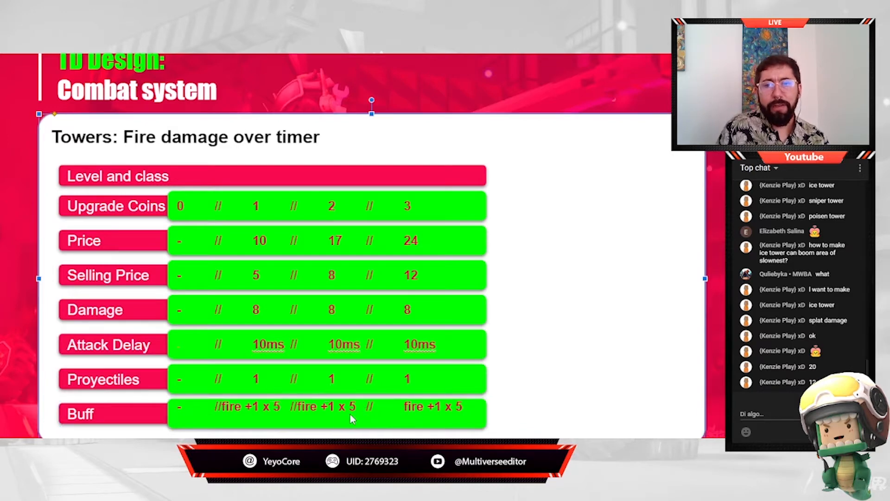
- Change the Buff to "fire +1.5 x 5" under upgrade 2 and "fire +2 x 5" under upgrade 3
click(320, 409)
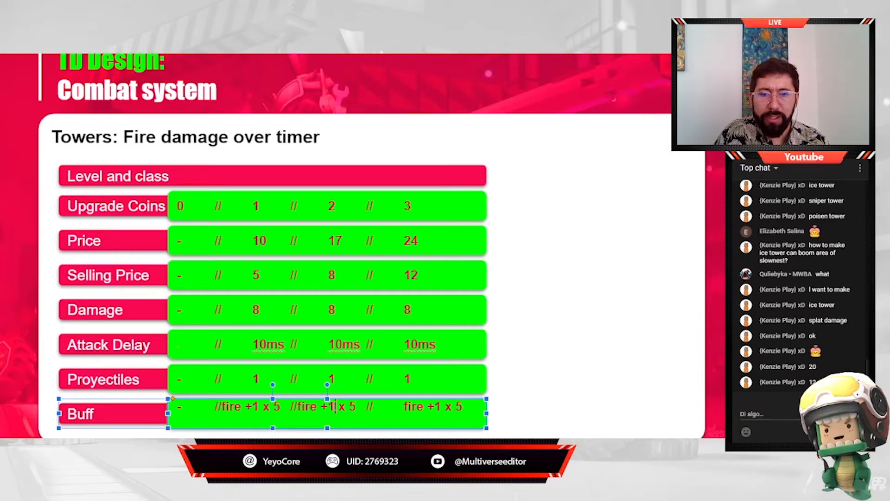
text(2)
key(BackSpace)
text(1.5)
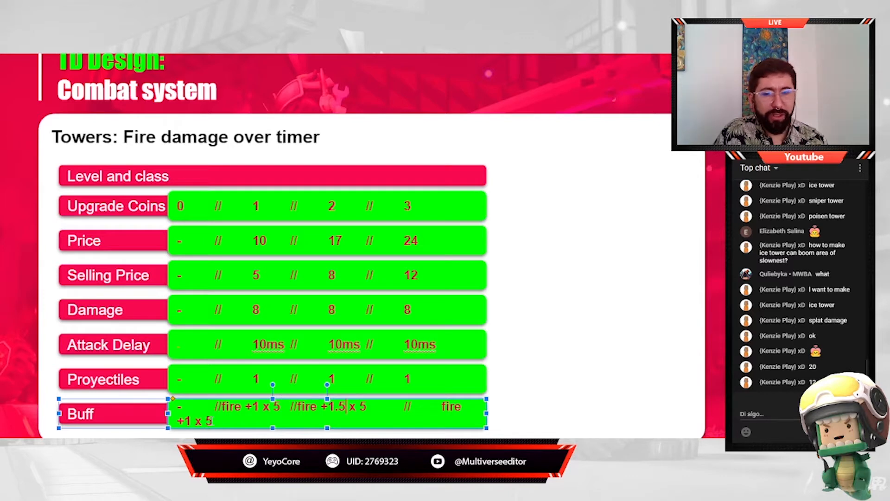
double_click(188, 420)
text(2)
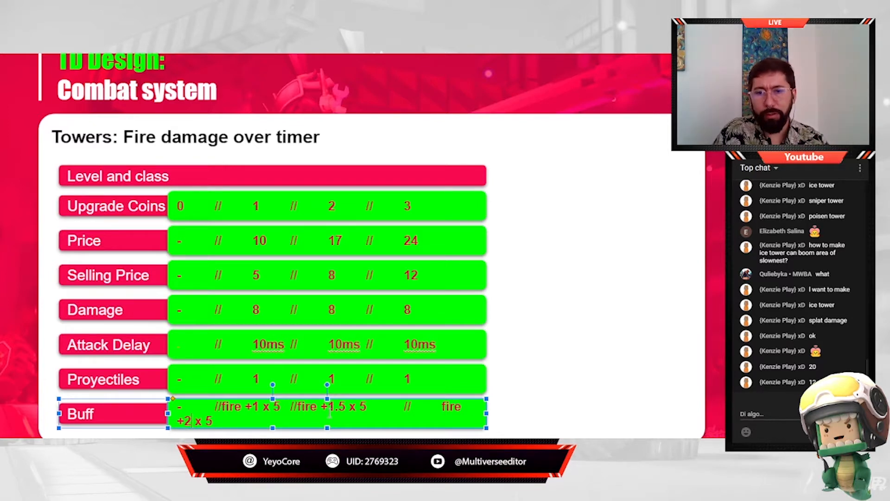
- Delete the spacing in front of the upgrade 3 Buff text to pull it back toward the first line
click(443, 407)
key(BackSpace)
key(BackSpace)
key(BackSpace)
key(BackSpace)
key(BackSpace)
key(BackSpace)
key(BackSpace)
key(BackSpace)
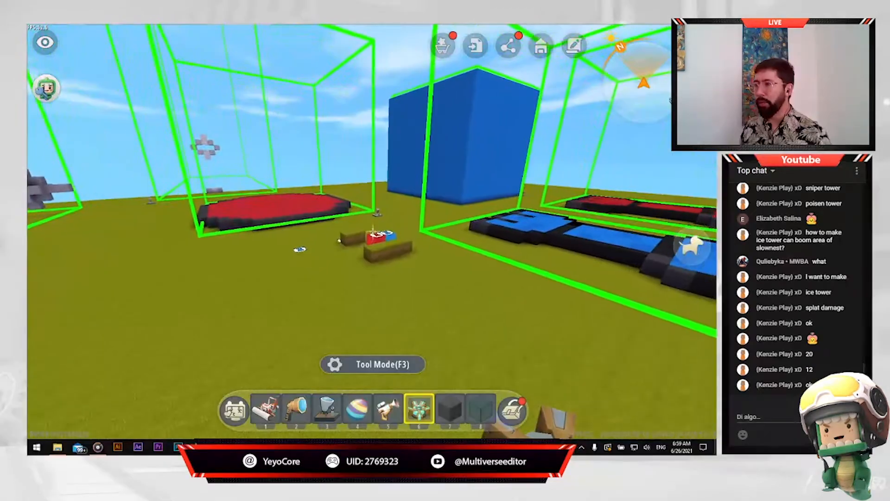
- Switch to the game world and examine the red and blue tower blocks and tower tiles on the grass
key(w)
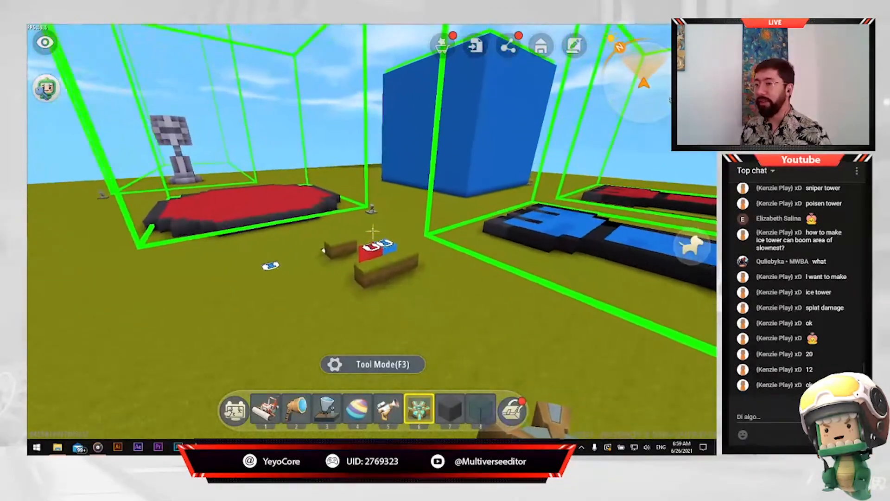
key(w)
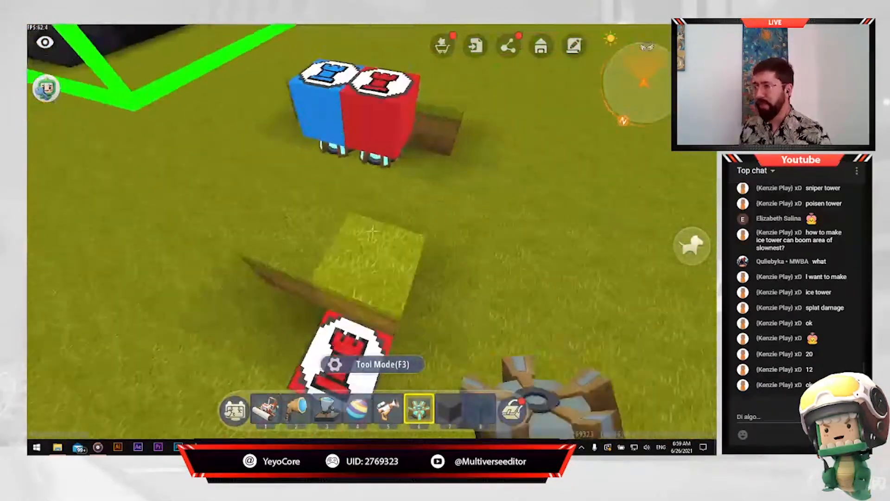
key(w)
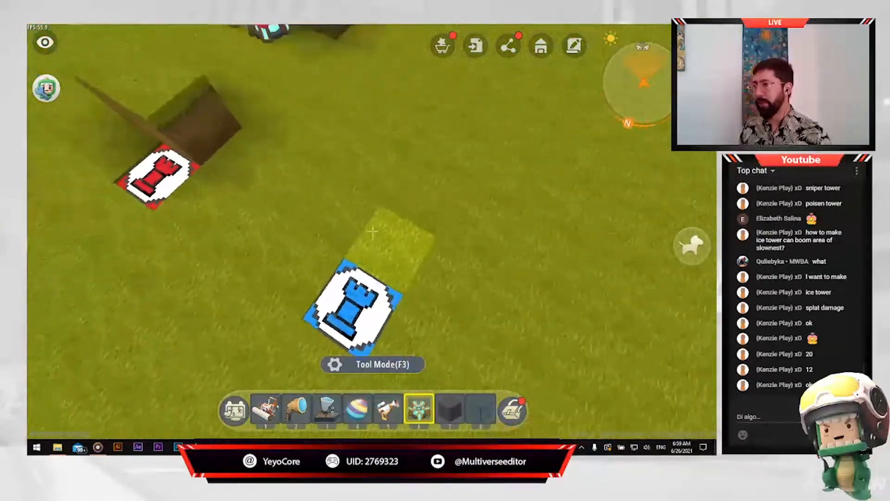
key(shift)
key(s)
key(s)
key(w)
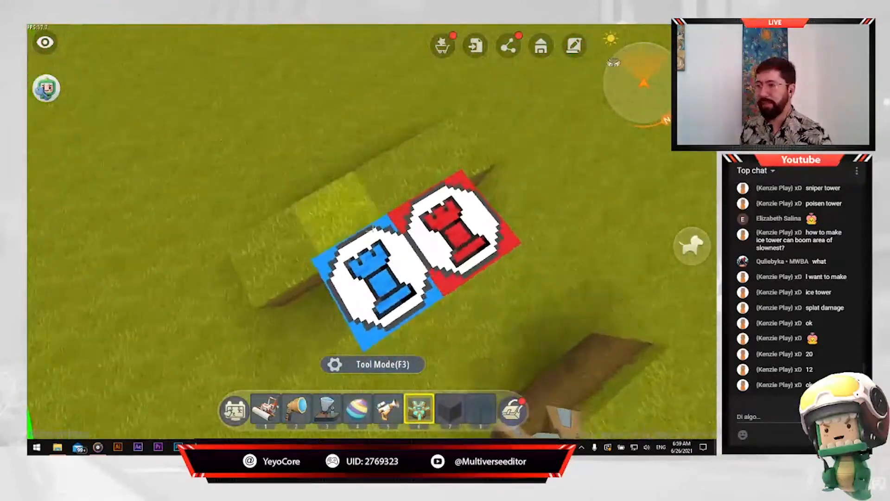
key(s)
key(s)
key(a)
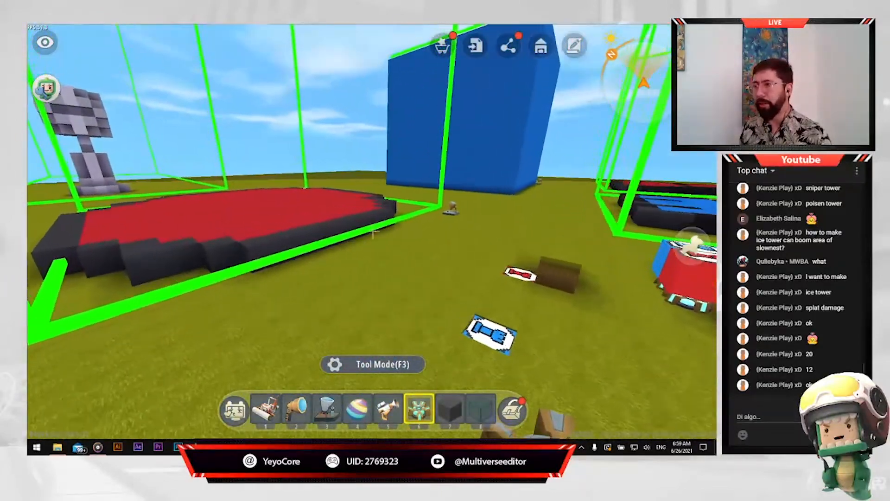
- Fly over the large blue block and come down at the device standing on the grass beside it
key(w)
key(w)
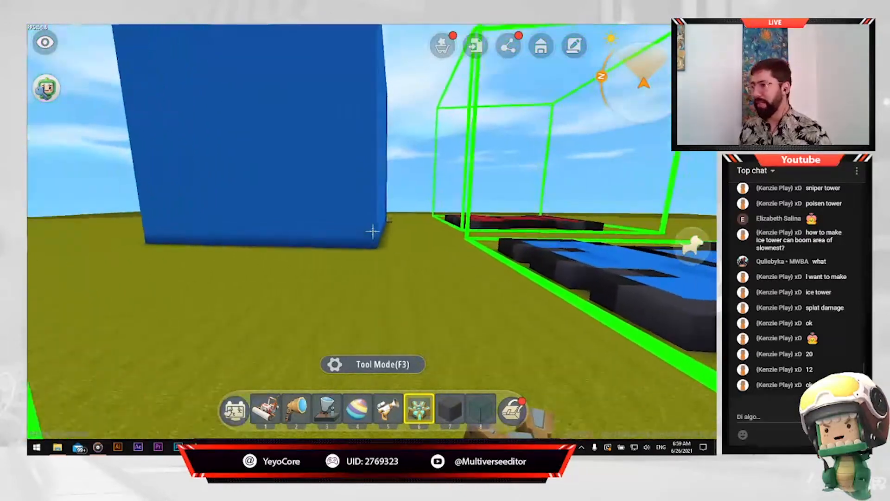
key(w)
key(space)
key(w)
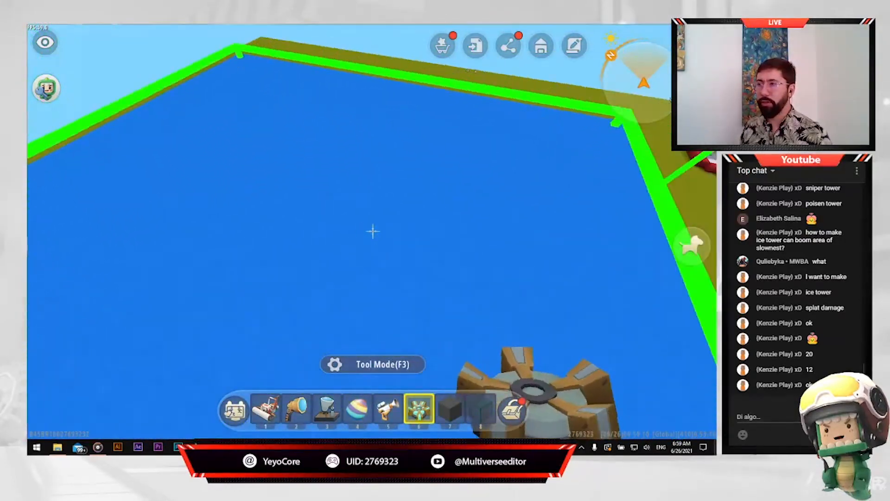
key(w)
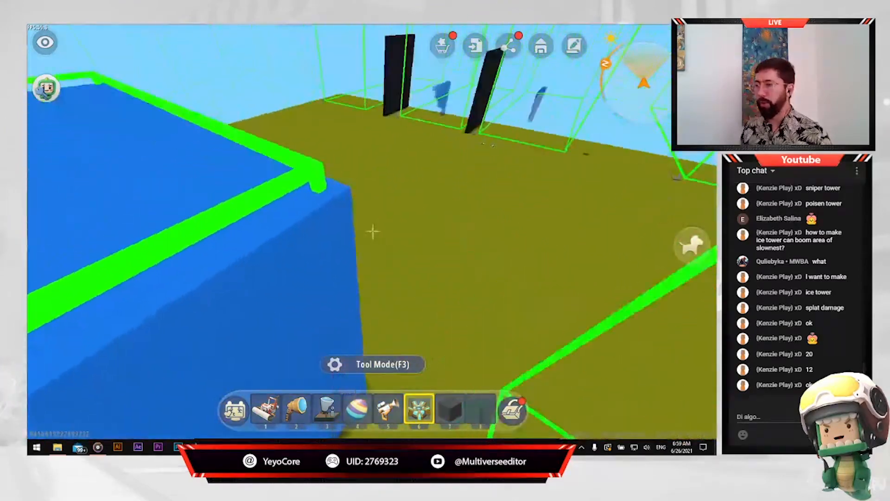
key(shift)
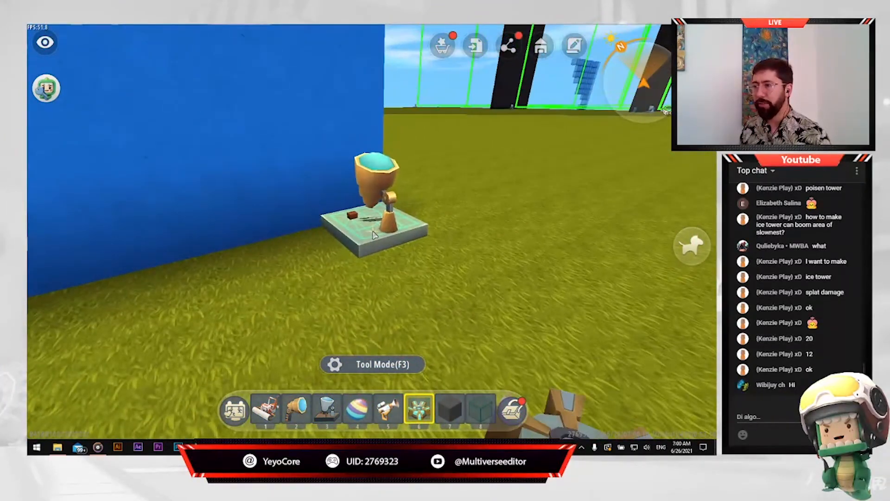
- Open the Minia. Workbench beside the blue block and the one beside the red tower shape to examine their contents
right_click(373, 234)
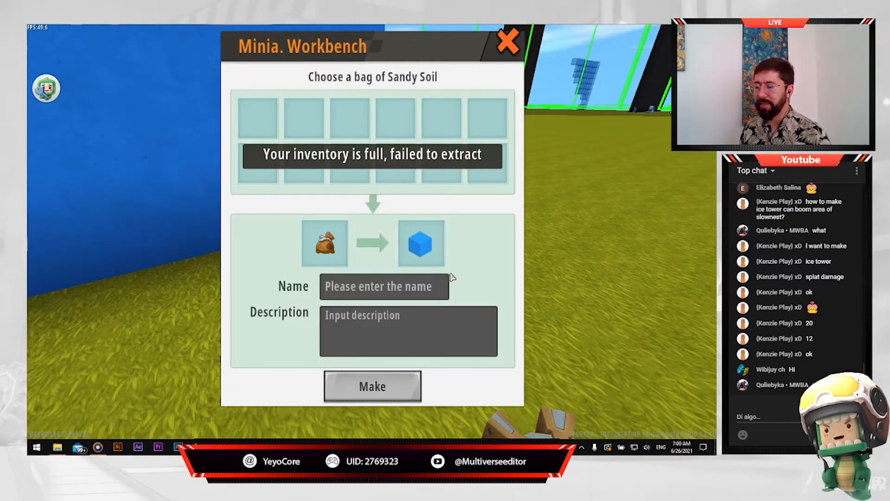
key(Escape)
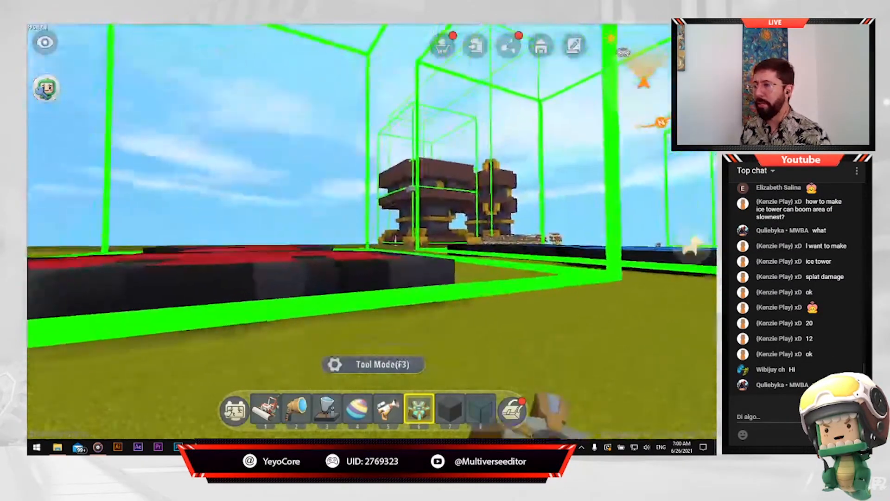
key(space)
key(w)
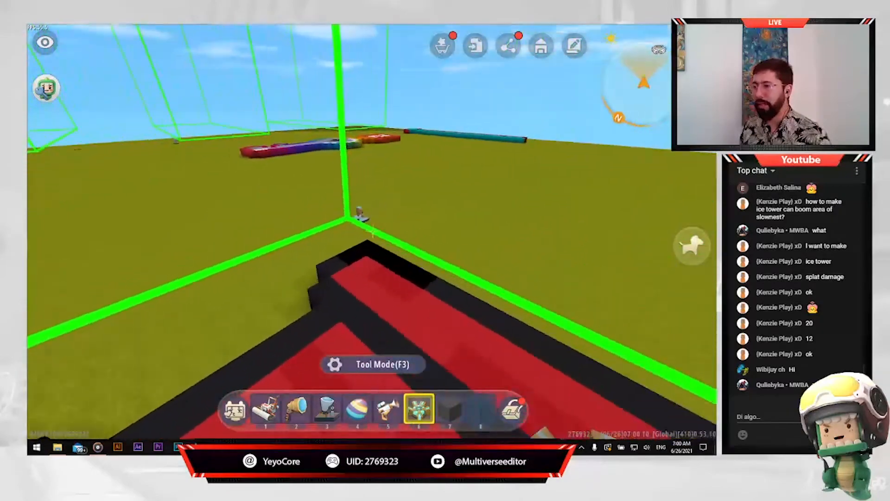
key(space)
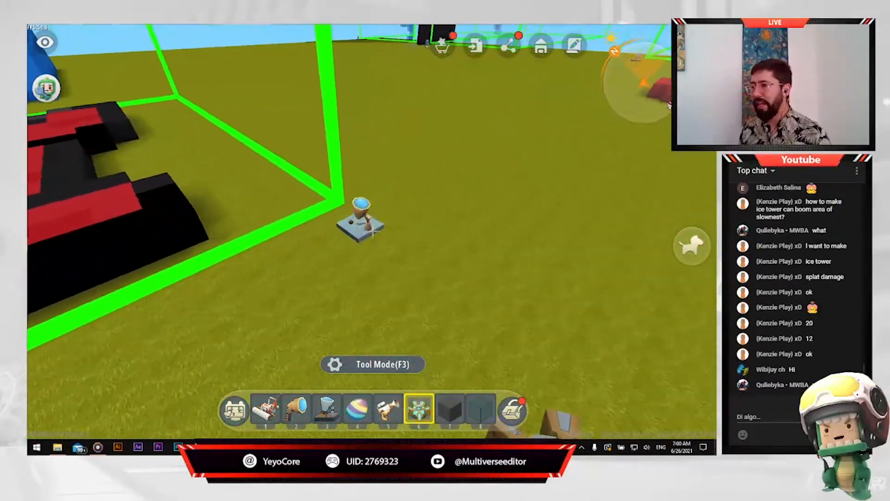
key(w)
right_click(373, 232)
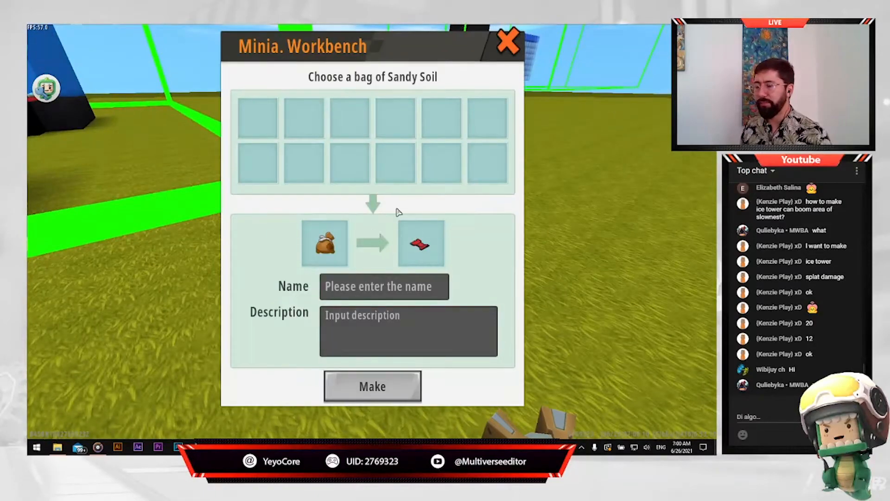
key(Escape)
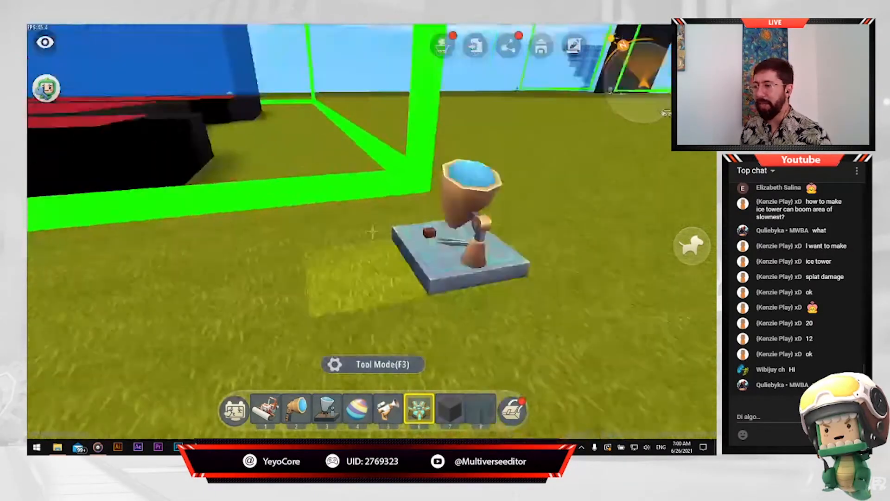
- Fly around the blue tower shape, the red disc and the blue and red tower blocks to examine the parts
key(w)
key(space)
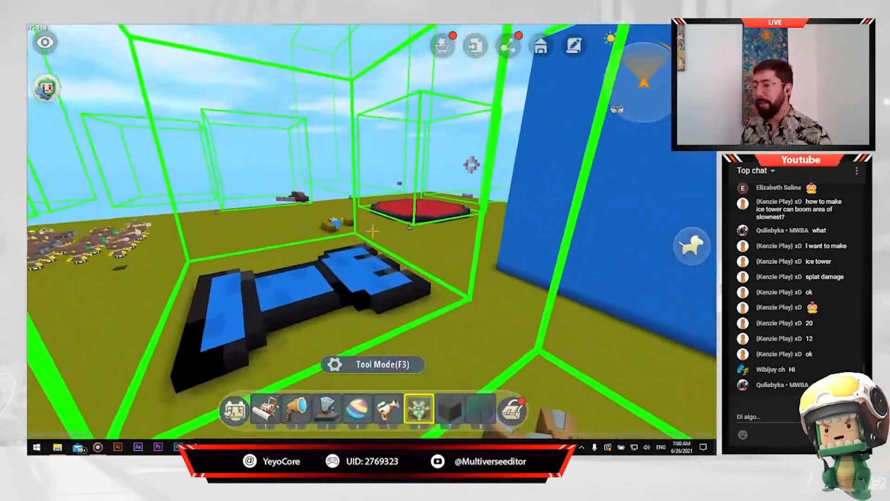
key(w)
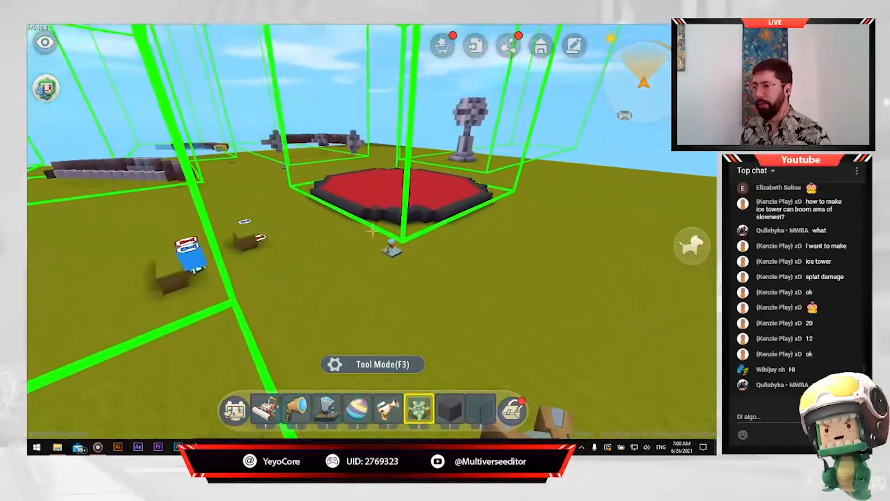
key(w)
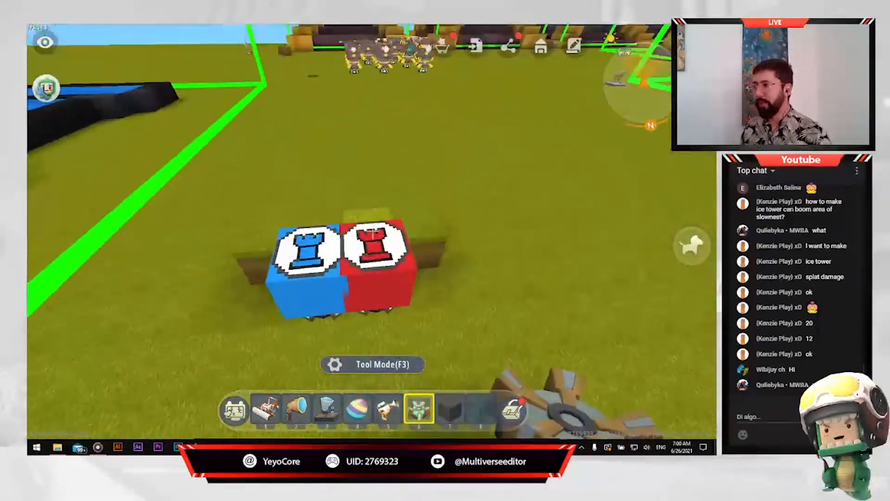
key(w)
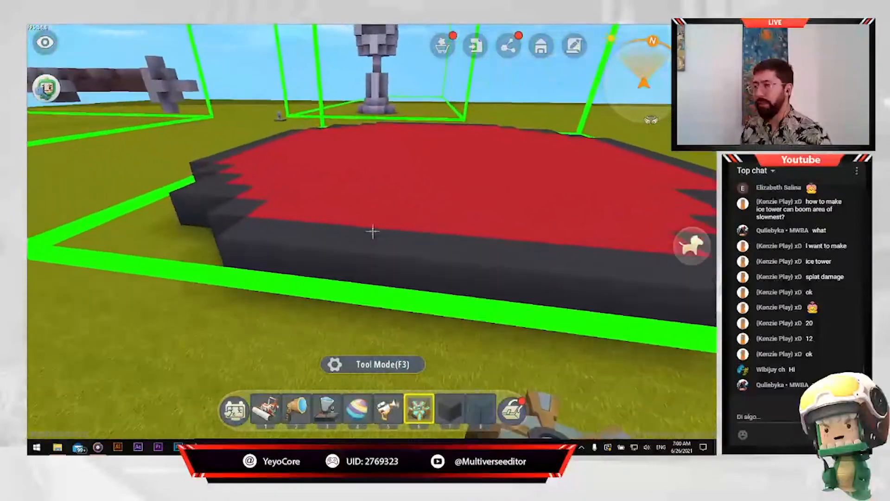
key(w)
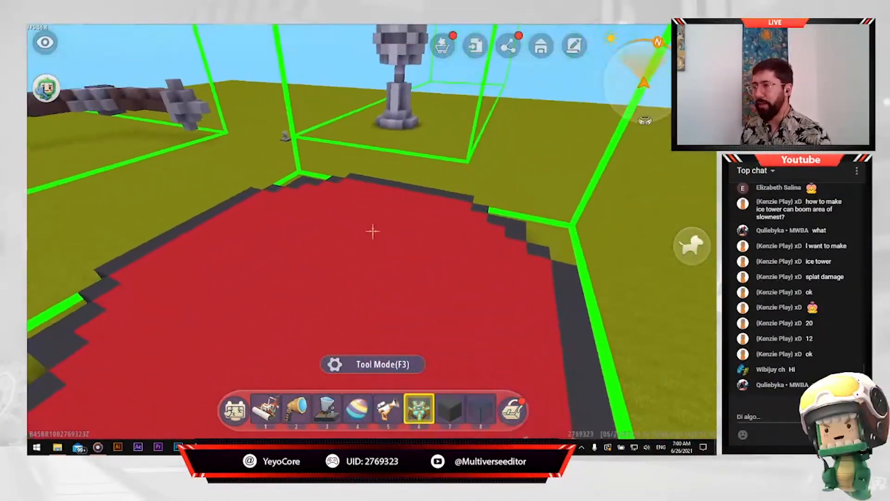
key(w)
key(w)
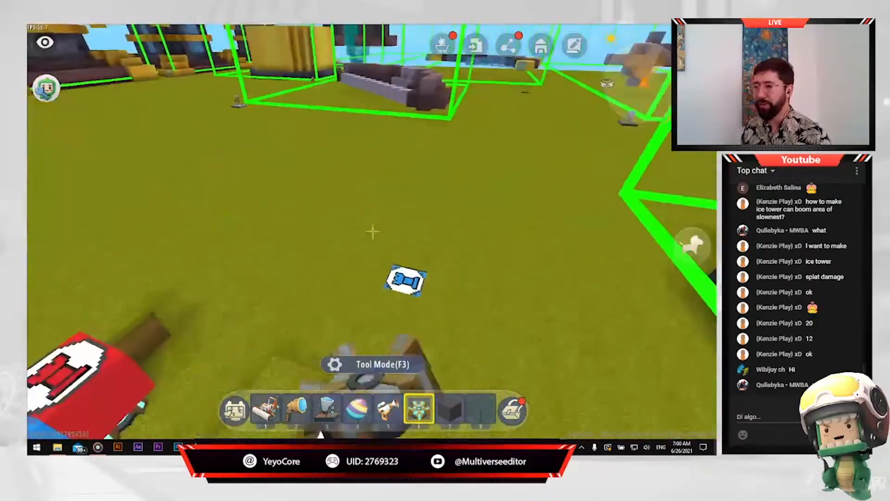
right_click(373, 231)
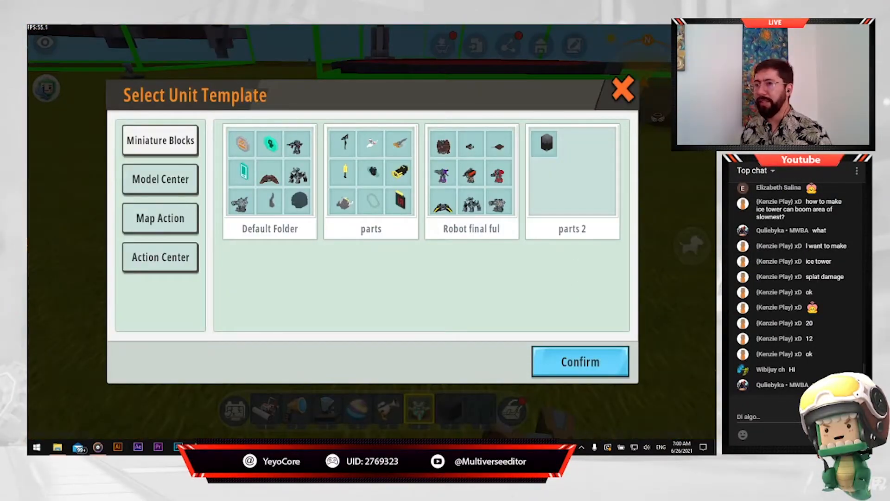
click(624, 88)
click(595, 115)
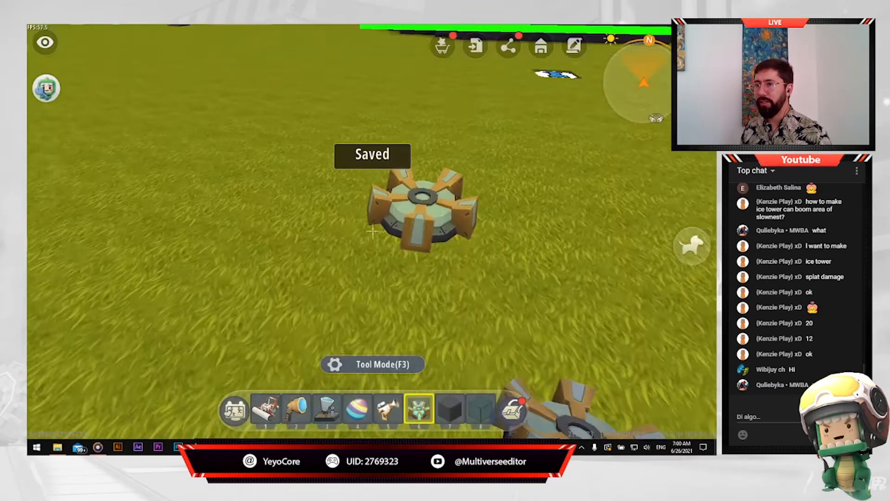
click(373, 232)
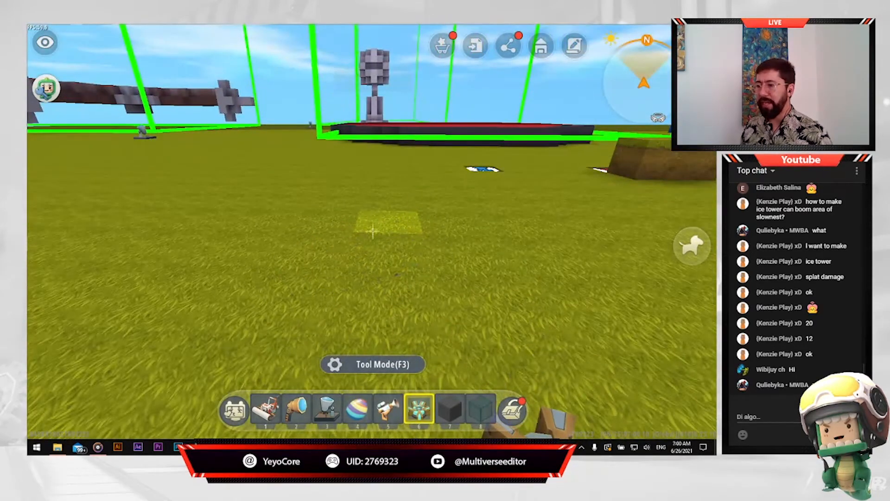
- Identify the Custom Model Editor in the backpack, place one on the grass and open its unit template selection
key(e)
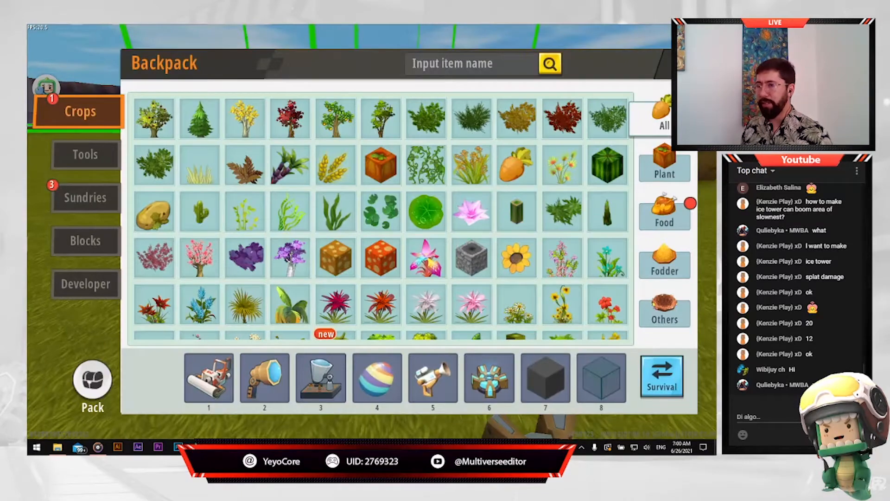
click(484, 392)
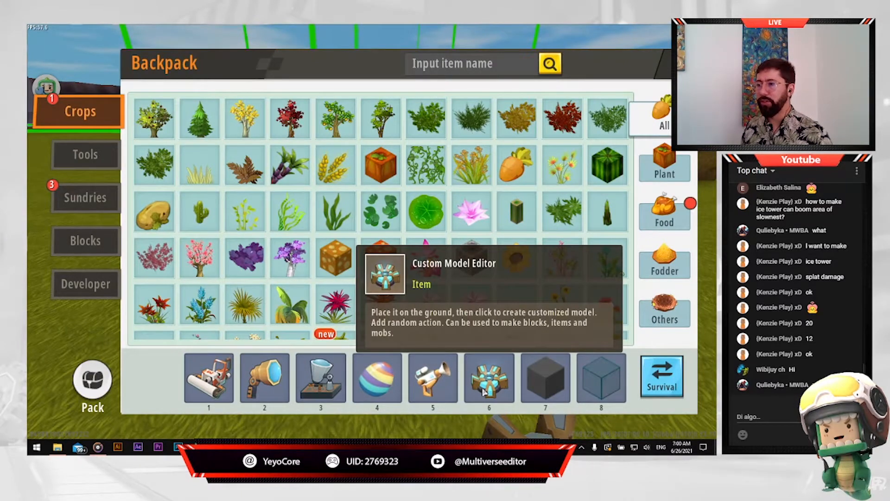
key(e)
right_click(372, 231)
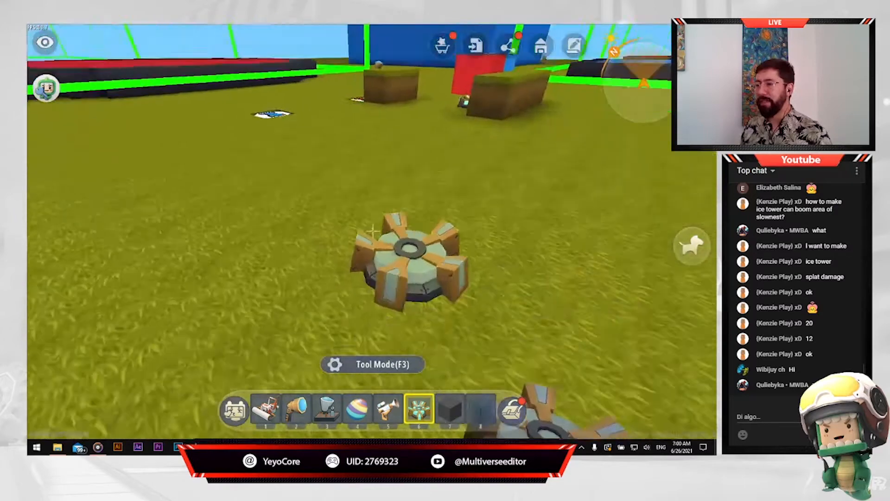
right_click(373, 232)
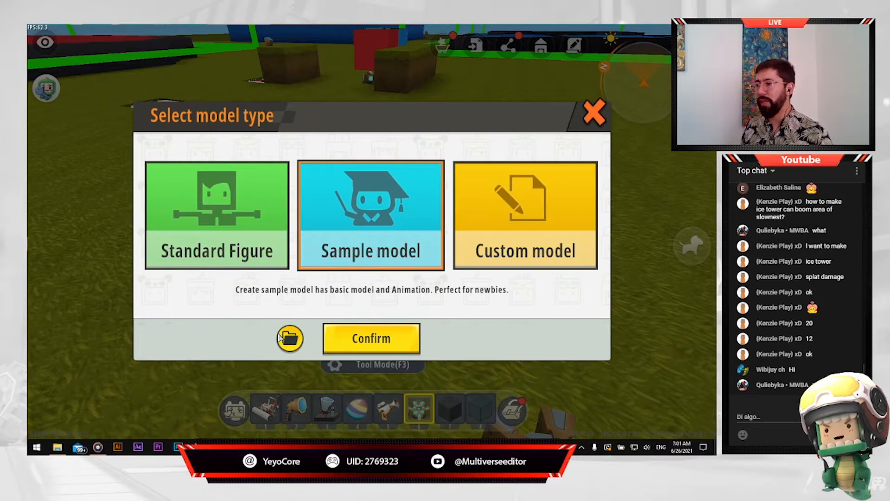
click(297, 341)
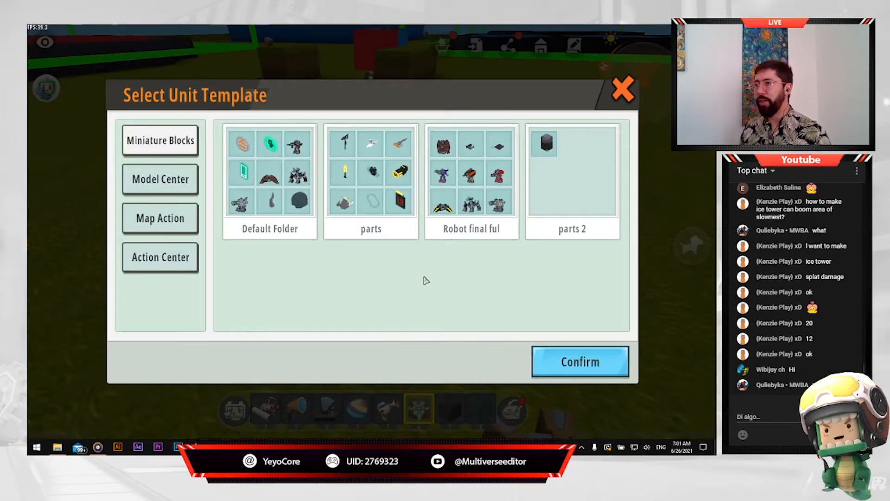
- Browse the miniature blocks in the Default Folder and preview the RedTower model from above
click(289, 207)
scroll(383, 267, down, 5)
scroll(393, 280, down, 10)
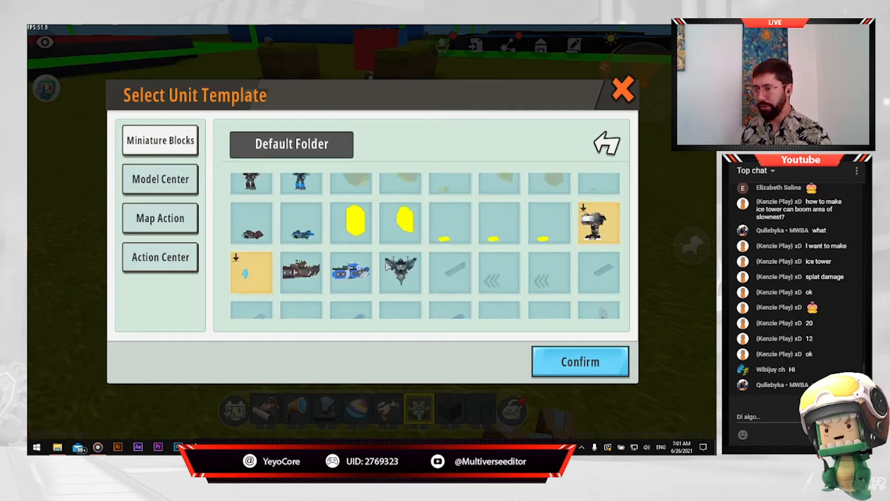
scroll(448, 291, down, 10)
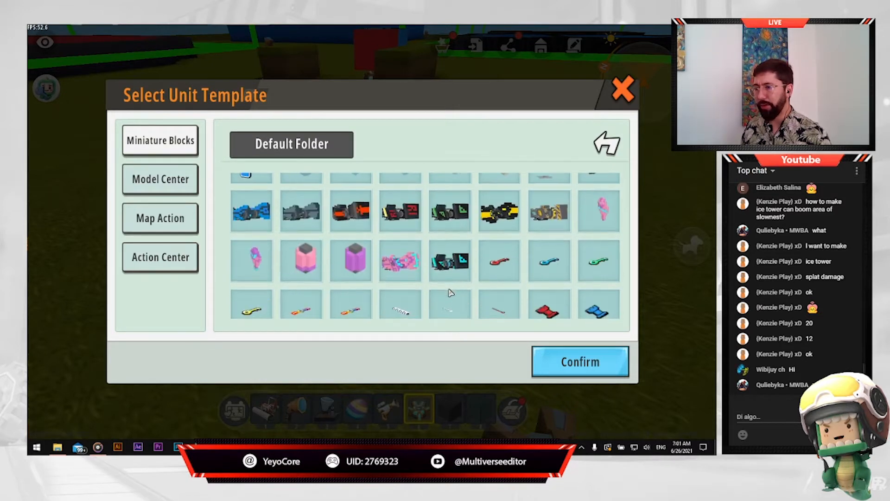
scroll(449, 293, up, 2)
click(550, 229)
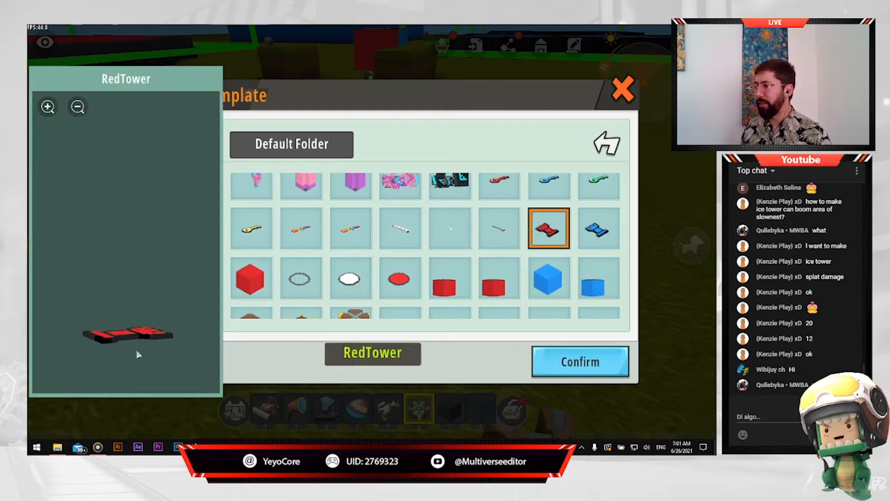
drag(135, 305, 160, 414)
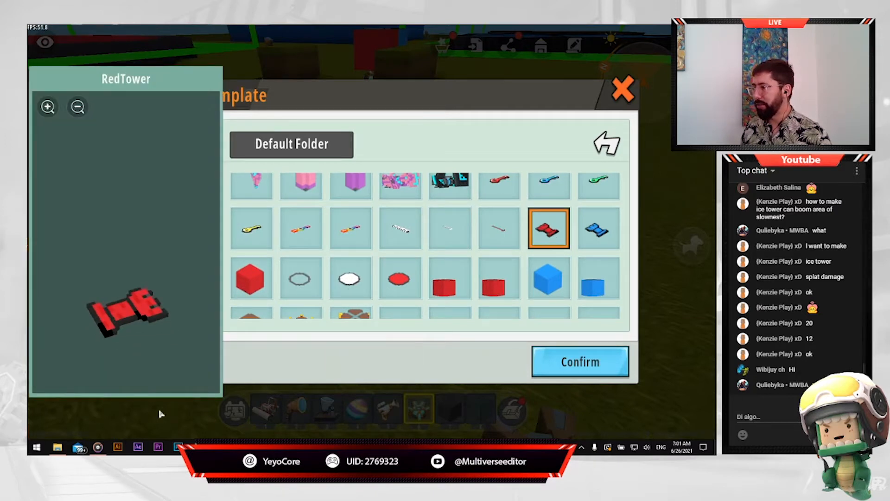
- Preview the RedBlock, the white GreyFrame and the red GreyFrame miniature blocks from different angles
click(260, 290)
drag(169, 297, 139, 368)
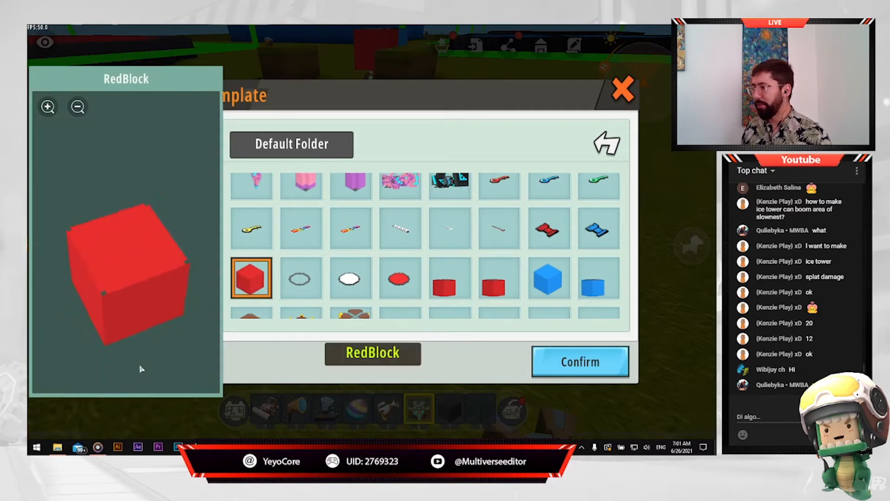
click(349, 278)
drag(139, 299, 163, 360)
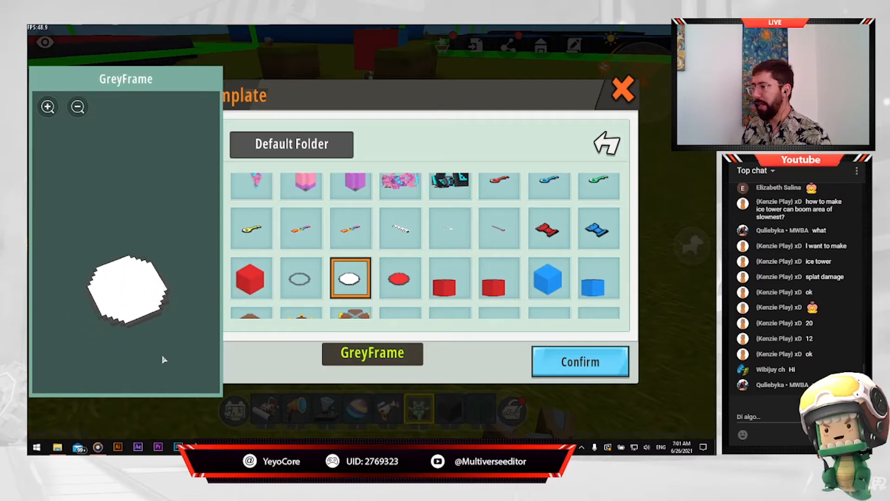
click(402, 274)
drag(165, 294, 172, 403)
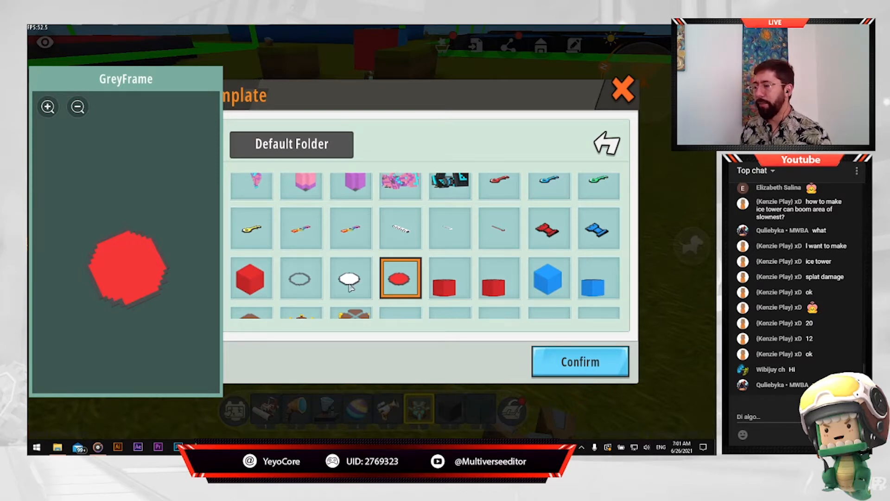
- Import the RedBlock as the model's base unit and raise it to stand on the ground block
click(248, 281)
click(582, 361)
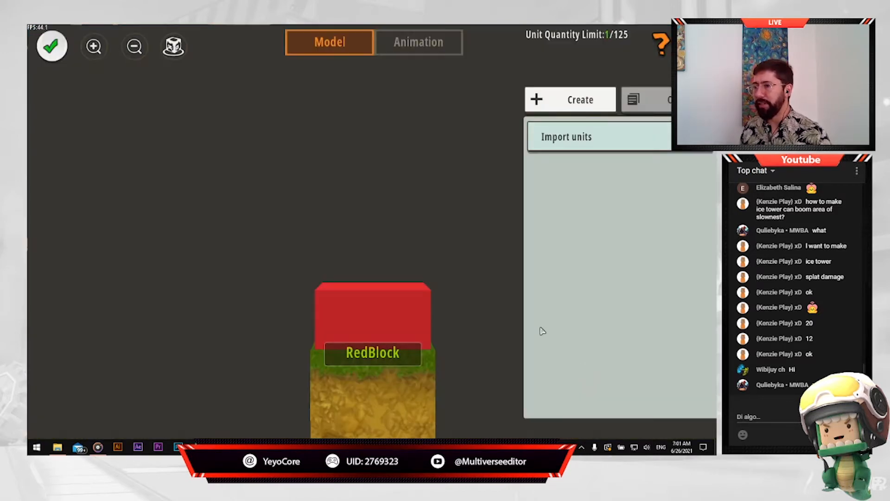
click(603, 140)
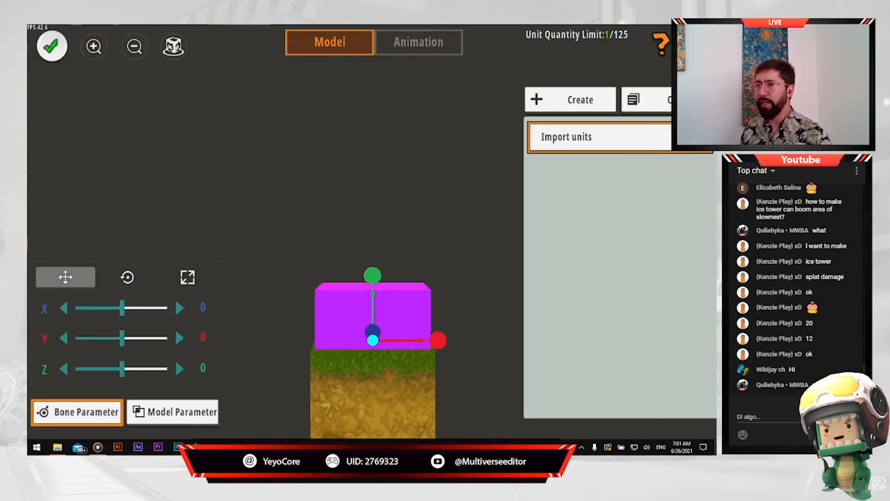
drag(373, 276, 372, 227)
mouse_move(352, 394)
mouse_down()
mouse_move(464, 397)
mouse_move(362, 393)
mouse_up()
- Scale the red block up slightly and raise it a little more above the ground block
click(187, 277)
click(180, 323)
click(64, 322)
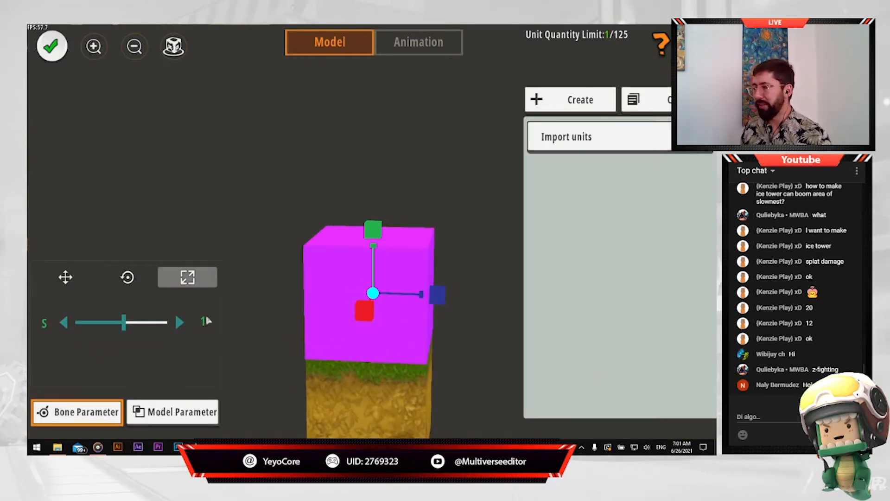
click(180, 323)
click(66, 278)
drag(373, 232, 373, 216)
drag(363, 388, 394, 392)
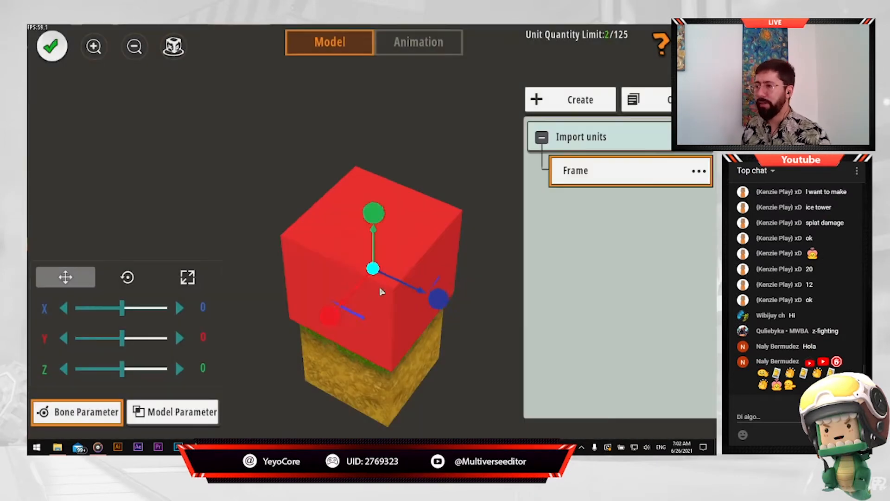
- Position the white Frame unit on the red block's upper face at X -4, Y 46, Z -2
drag(382, 293, 381, 260)
drag(438, 226, 435, 226)
drag(370, 182, 370, 177)
drag(464, 306, 375, 308)
drag(306, 204, 314, 207)
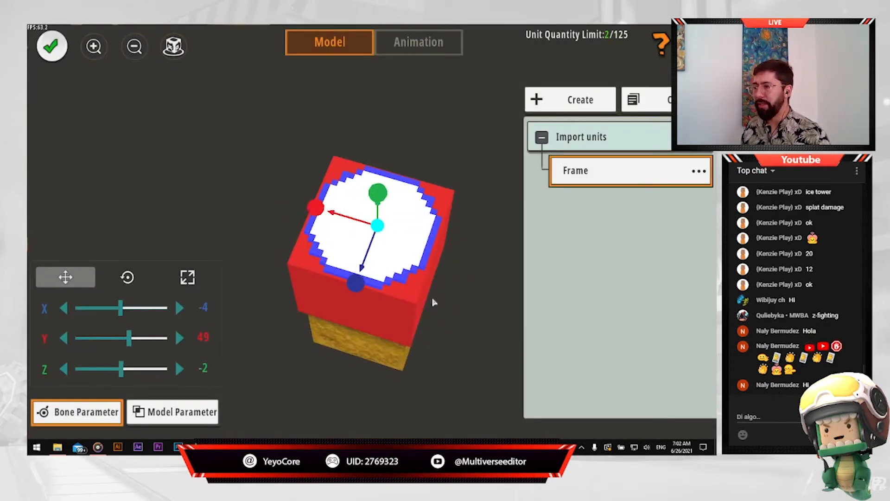
drag(459, 282, 451, 326)
drag(314, 198, 316, 199)
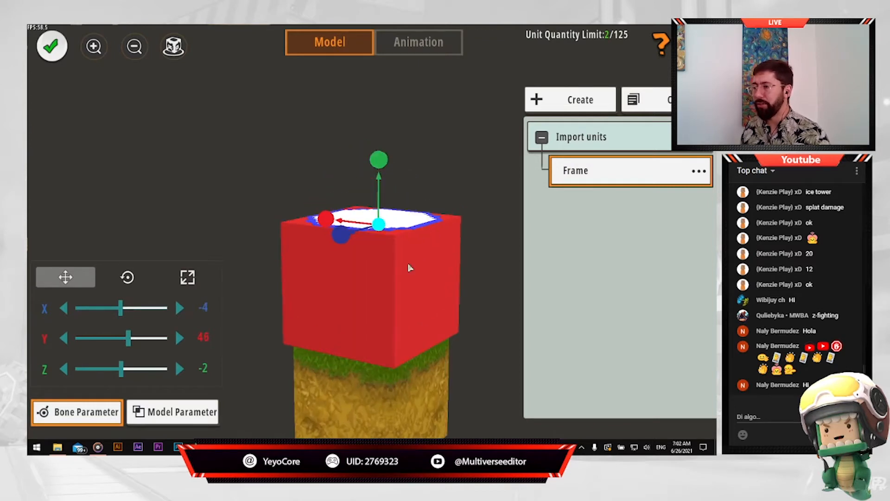
- Add the tower icon miniature block as a child unit of the Frame
click(570, 100)
click(288, 228)
click(483, 269)
click(580, 362)
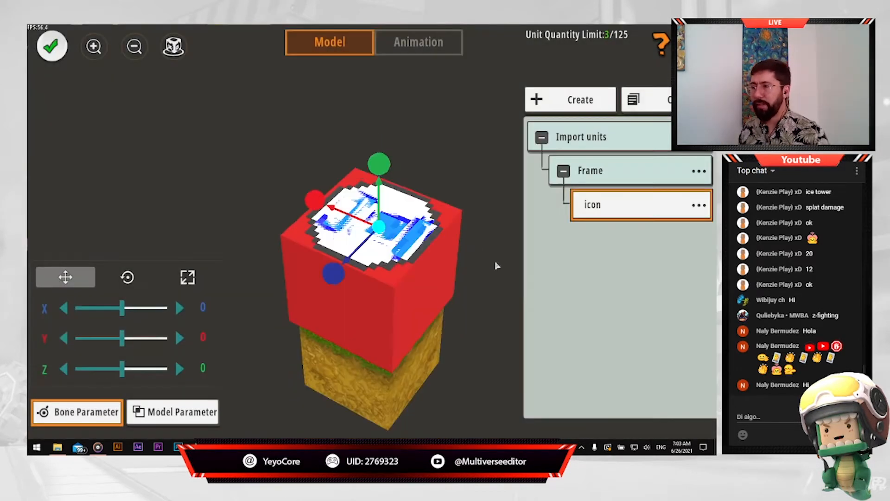
- Raise the icon unit slightly above the white frame and save the custom model
click(188, 277)
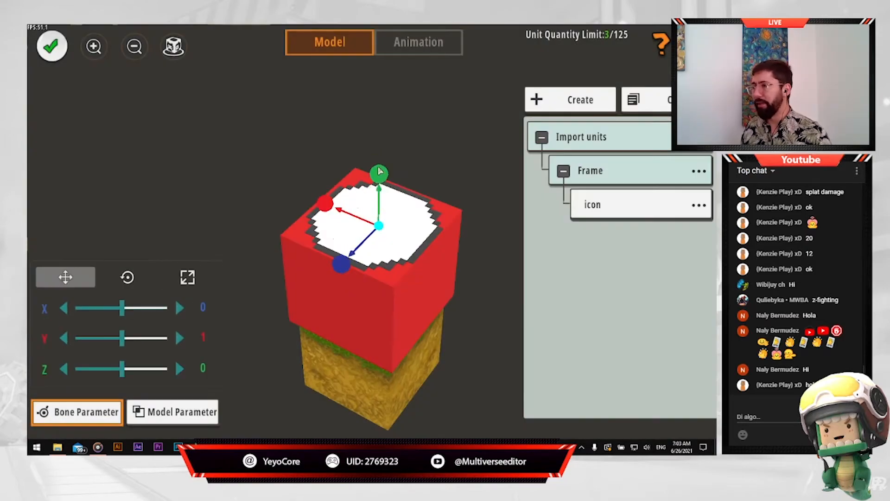
drag(380, 171, 379, 166)
drag(494, 184, 498, 291)
click(52, 46)
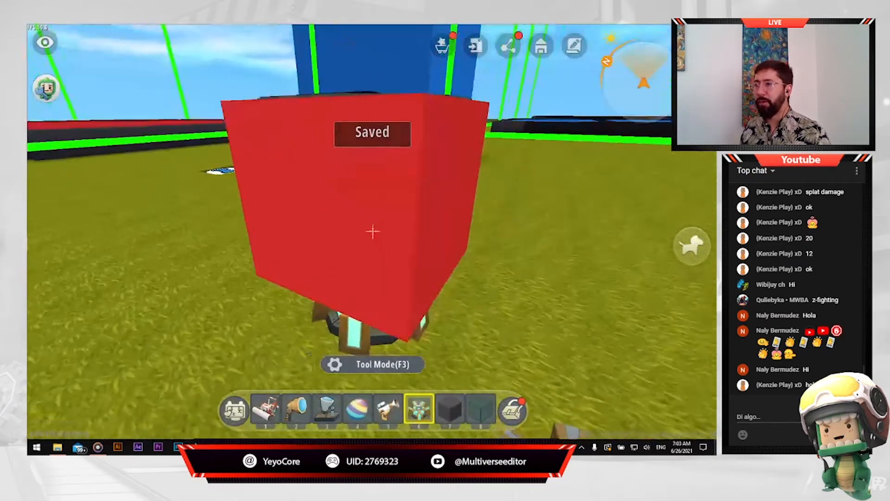
- Fly over to the large block-built towers and examine the plain tower's roof from above
key(space)
key(s)
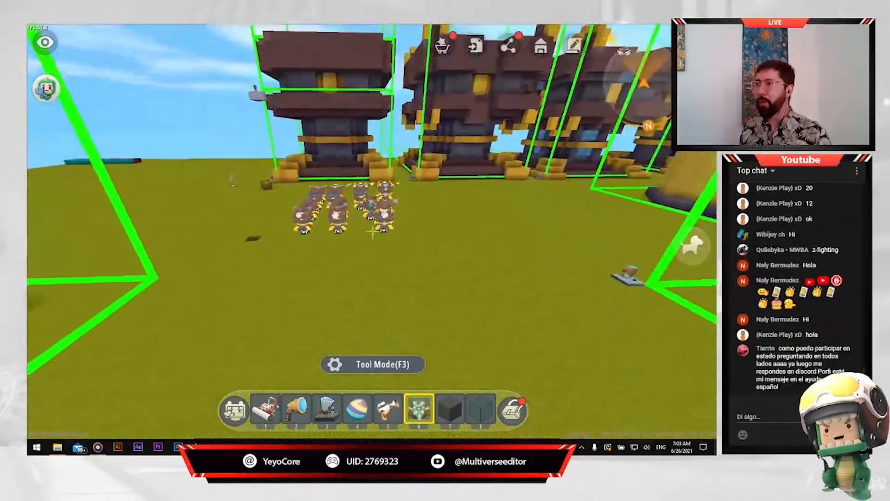
key(w)
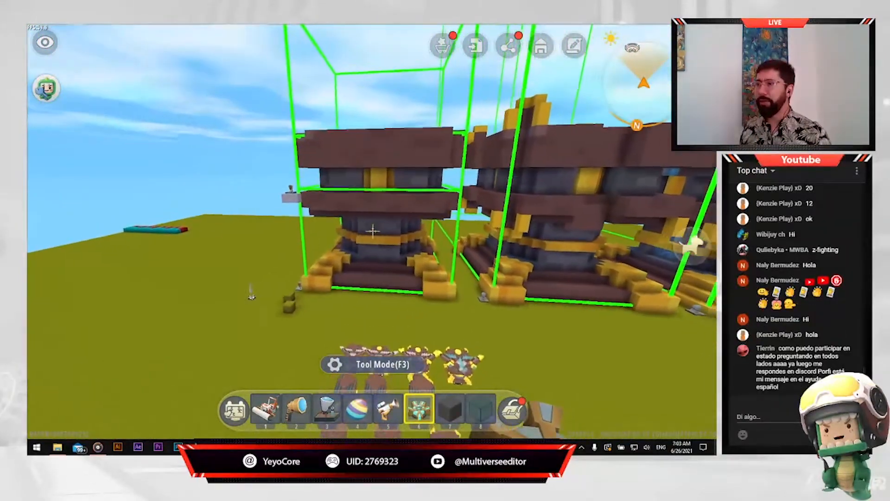
key(w)
key(a)
key(w)
key(a)
key(space)
key(w)
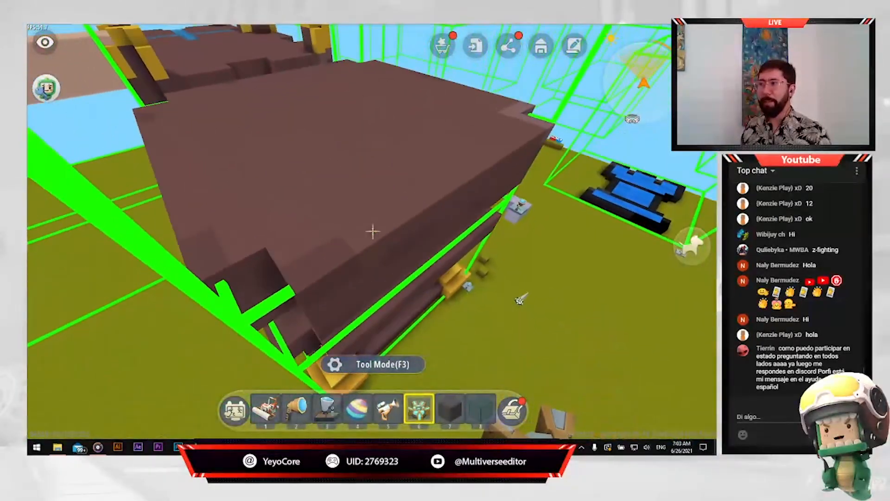
key(a)
key(w)
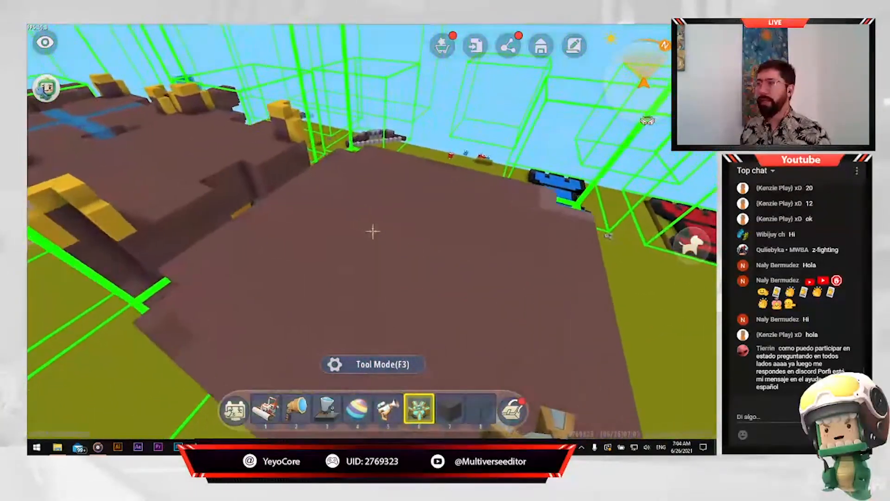
key(w)
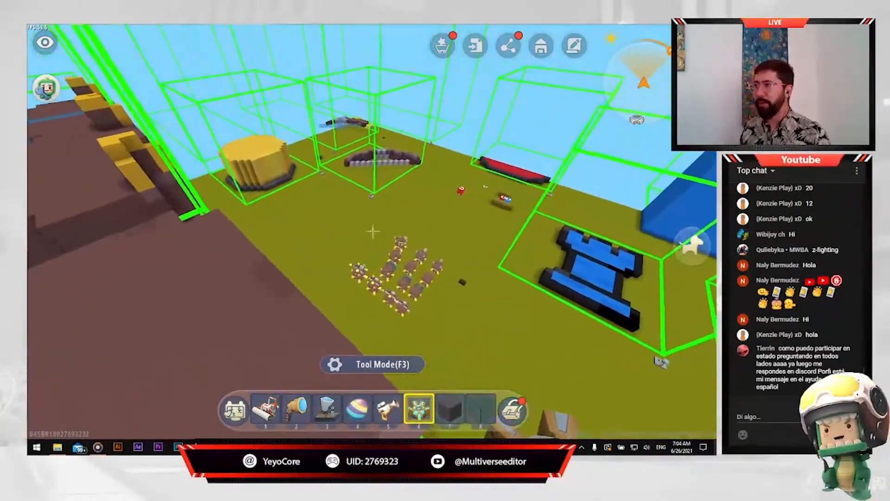
- Examine the plain large tower's base and the passage between it and the neighbouring tower
key(w)
key(d)
key(w)
key(shift)
key(a)
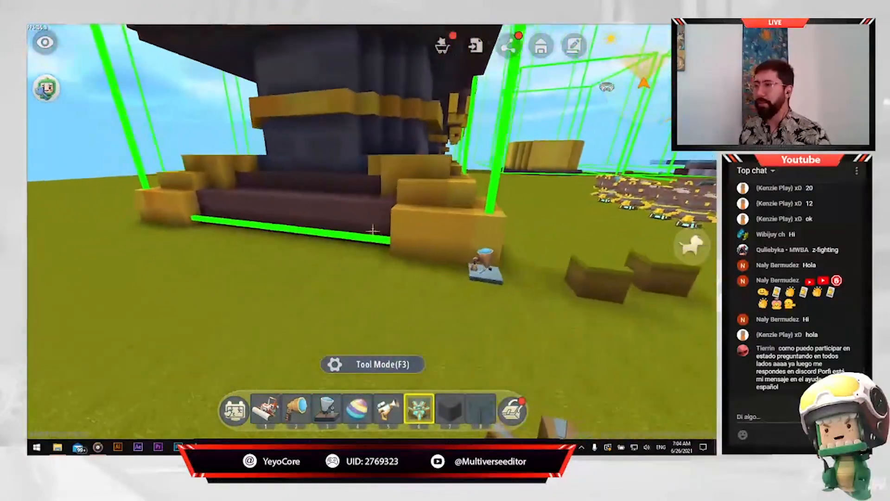
key(a)
key(w)
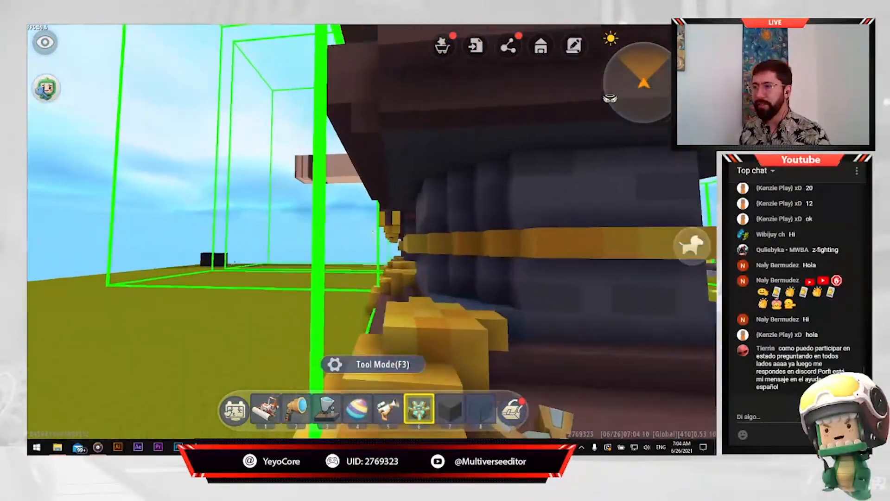
key(a)
key(space)
key(w)
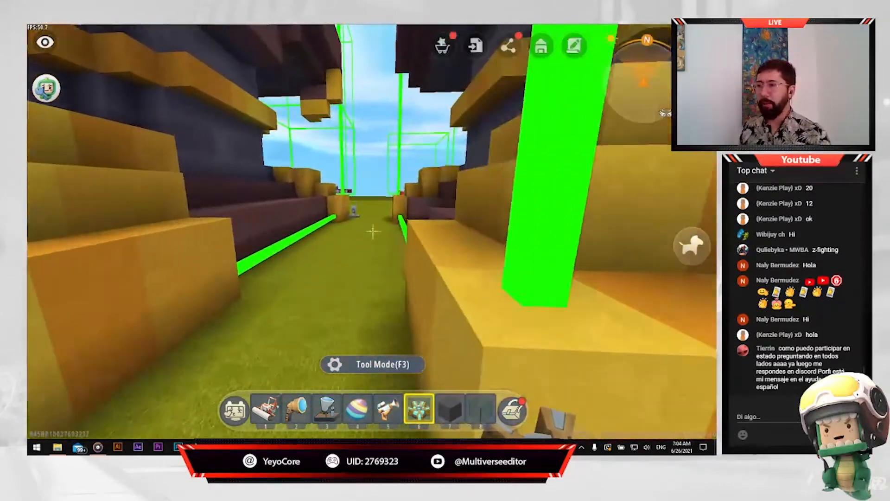
key(w)
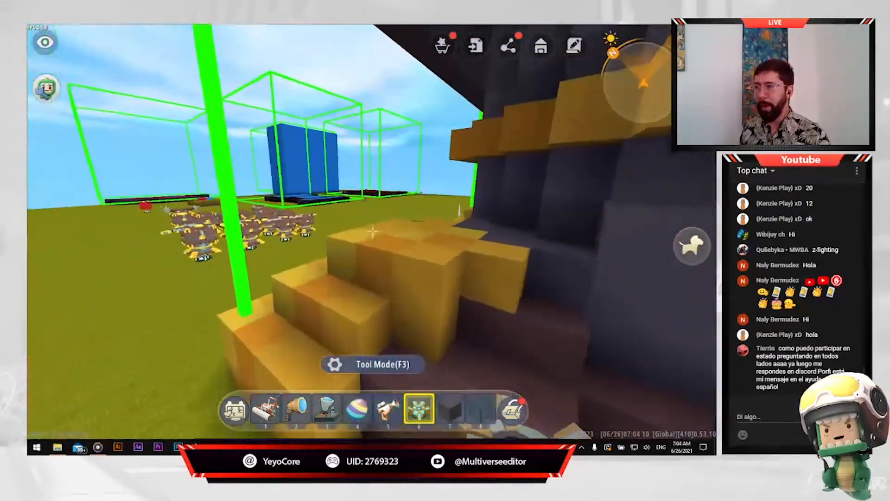
key(a)
key(s)
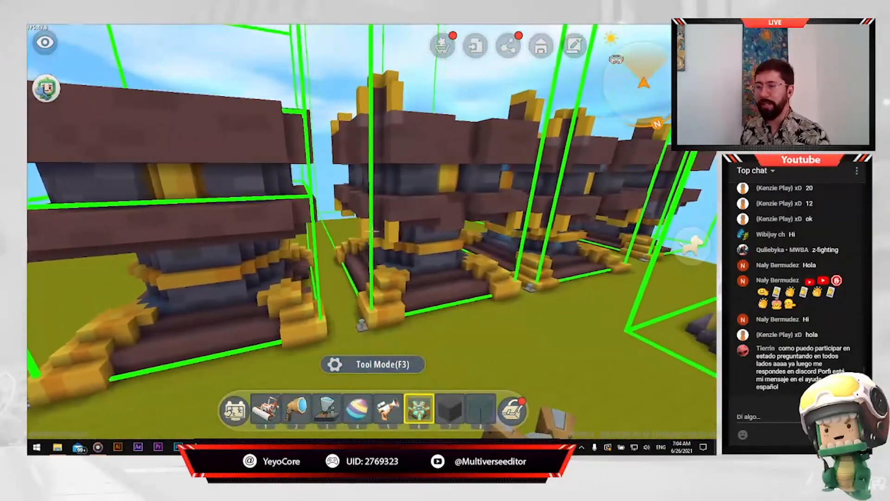
- Compare the upper levels and roofs along the row of large towers
key(w)
key(a)
key(a)
key(space)
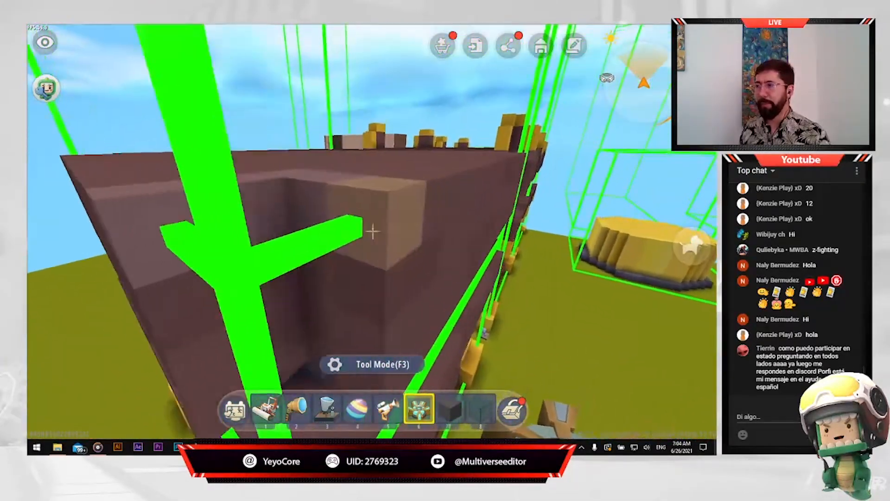
key(w)
key(shift)
key(w)
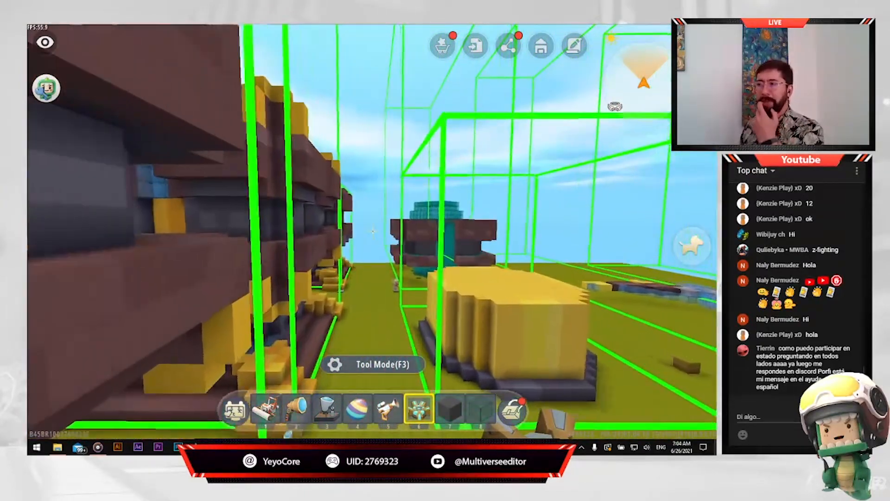
key(w)
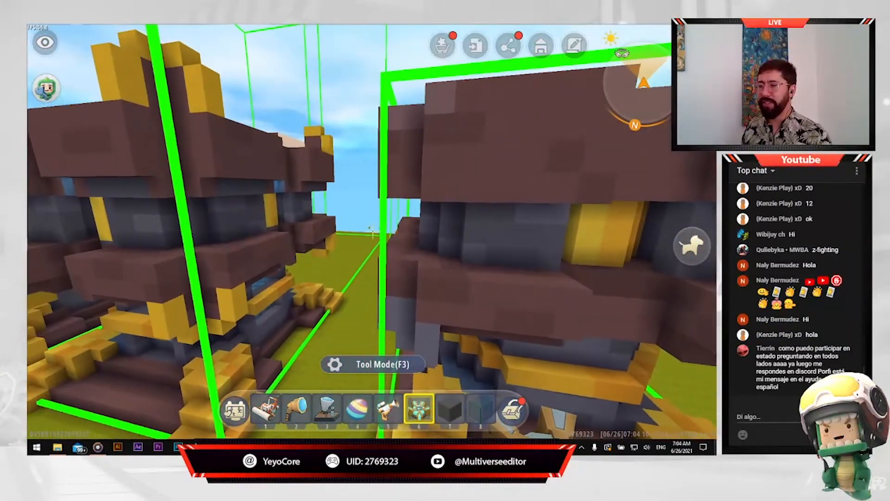
key(w)
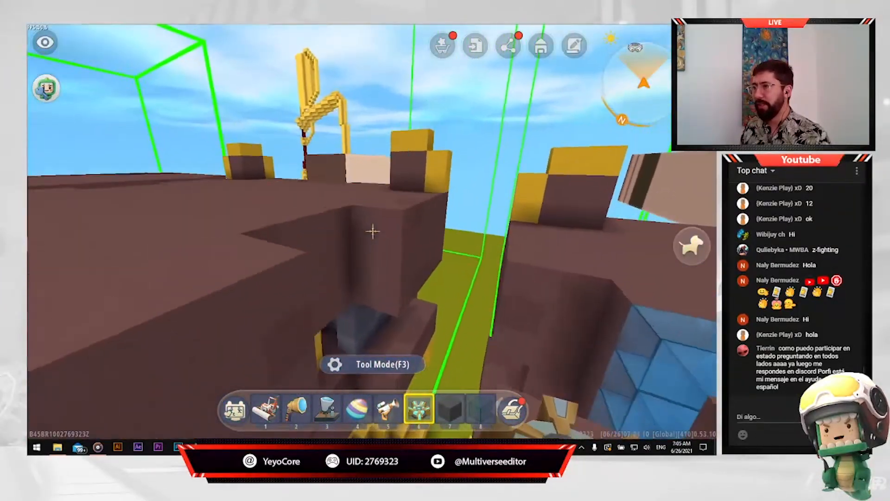
key(space)
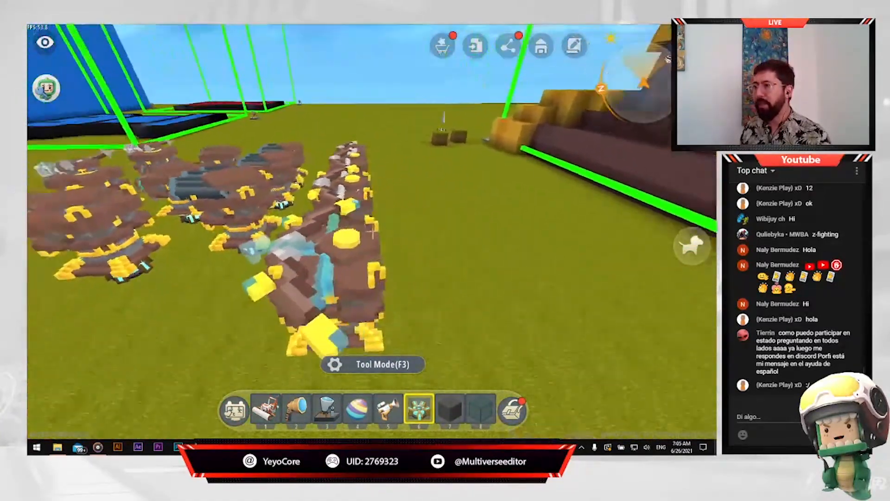
- Examine the rows of miniature tower models from above and up close
key(w)
key(s)
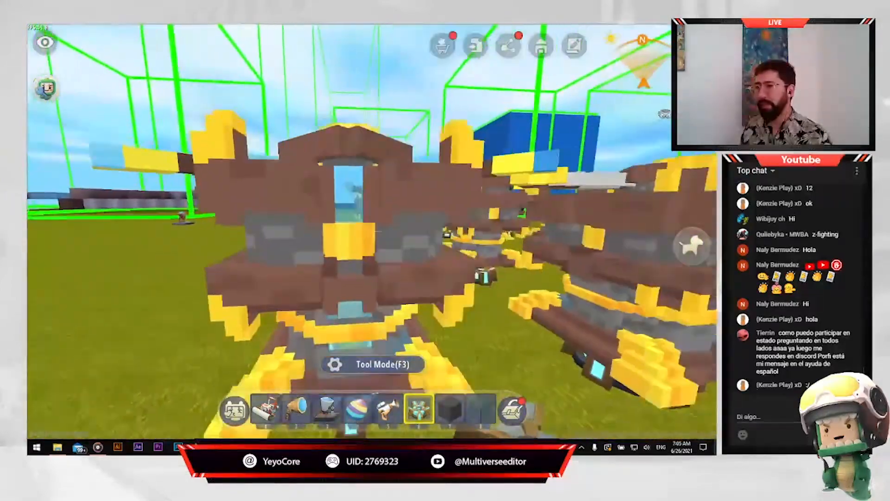
key(d)
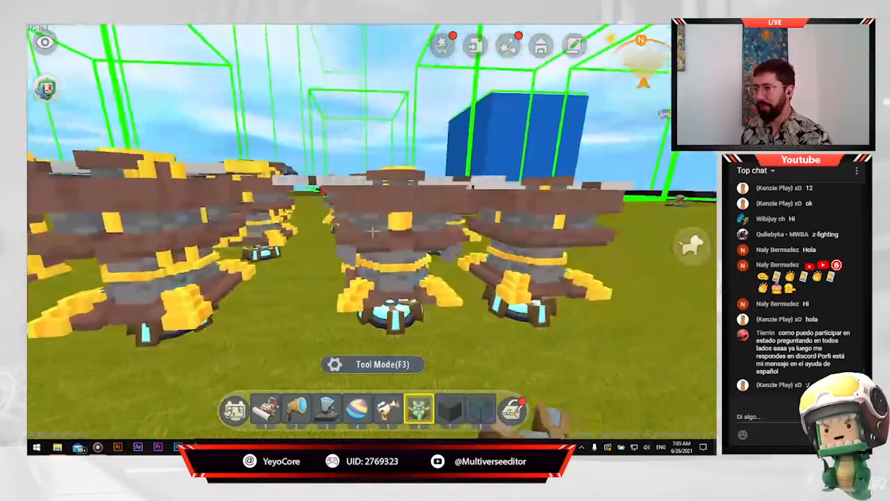
key(space)
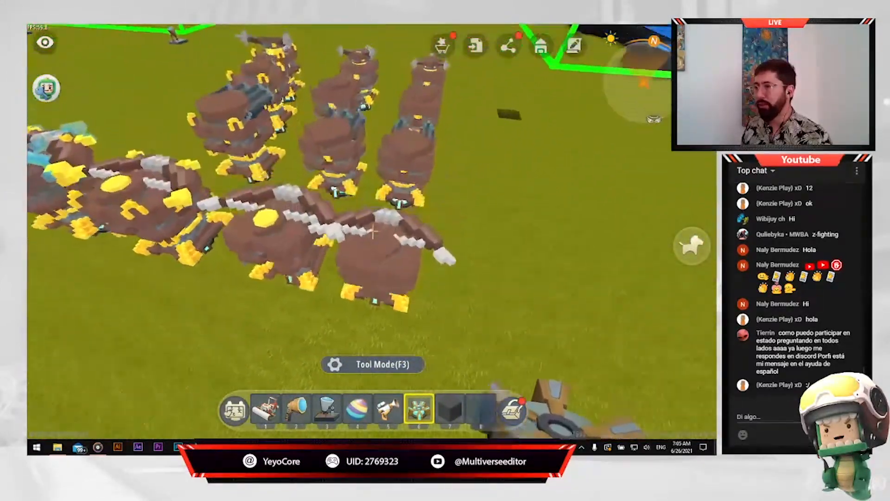
key(space)
key(d)
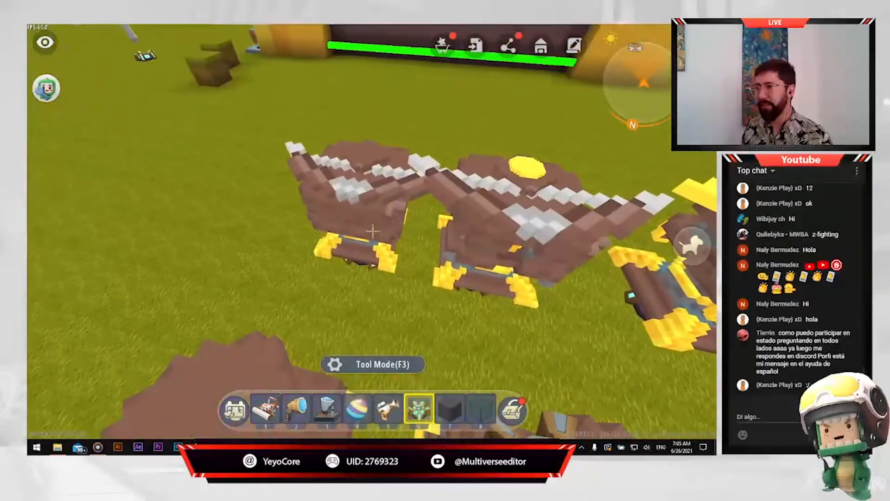
key(d)
key(shift)
key(w)
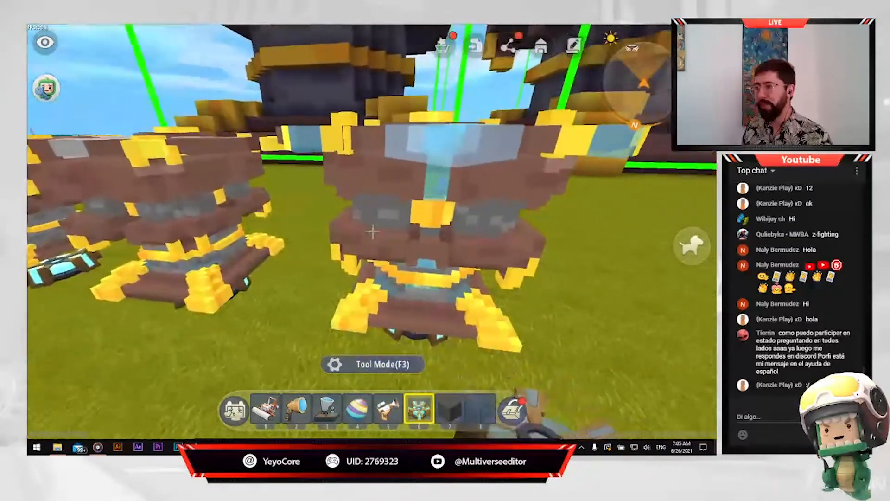
- Compare the miniature towers with the full-size plain tower they are based on
key(space)
key(s)
key(d)
key(shift)
key(space)
key(w)
key(space)
key(s)
key(w)
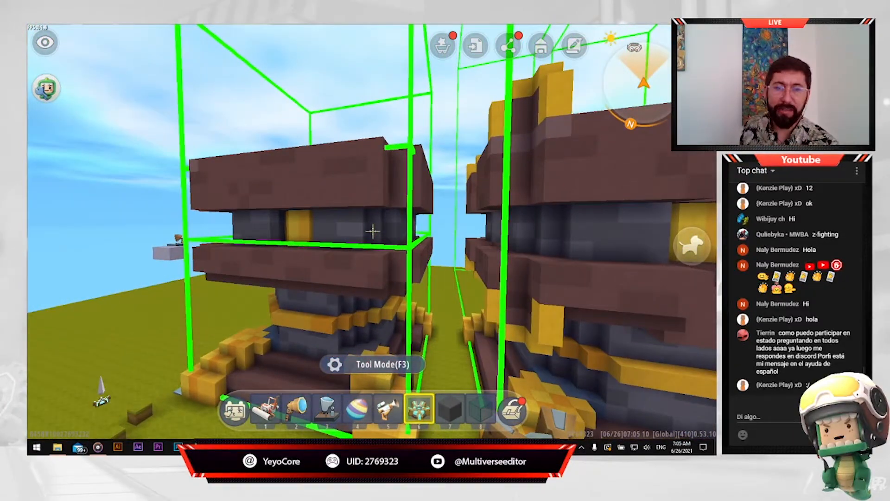
key(w)
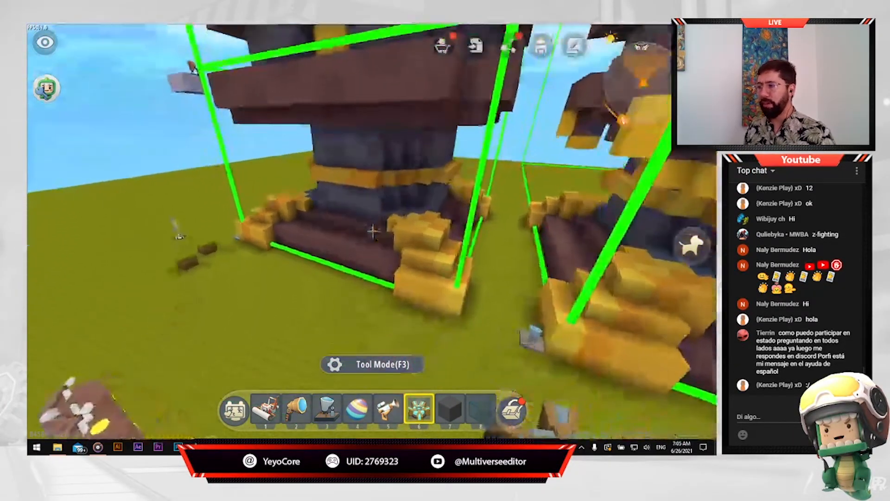
key(w)
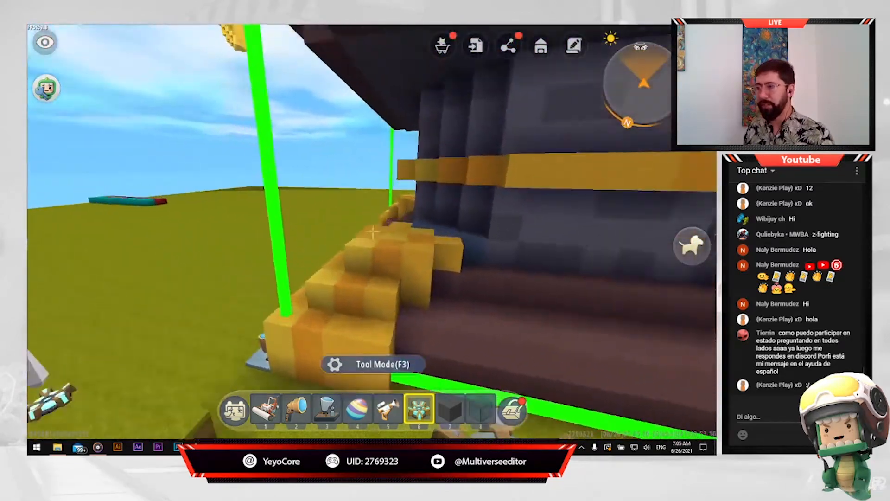
key(space)
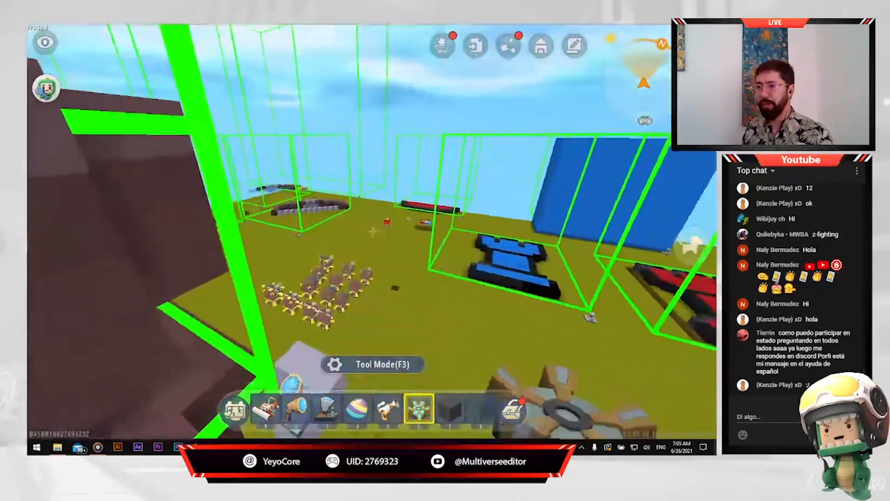
- Return to the miniature towers and inspect the group from above and at ground level
key(w)
key(w)
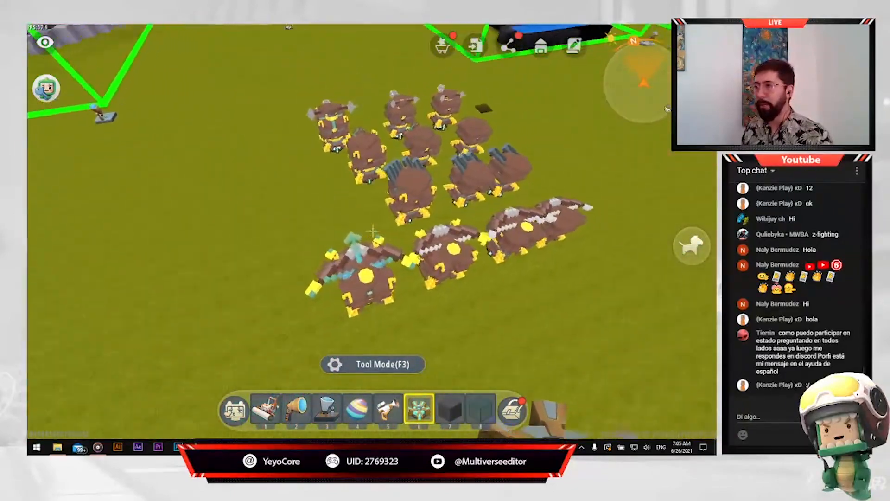
key(w)
key(shift)
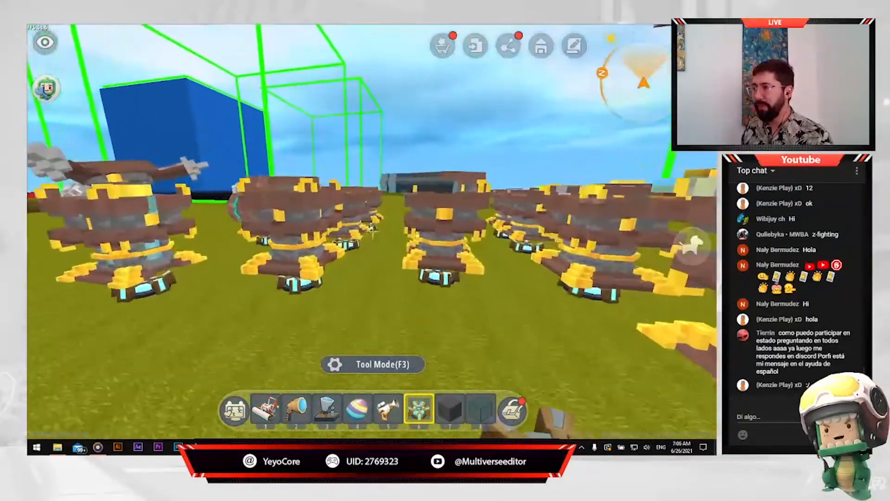
key(a)
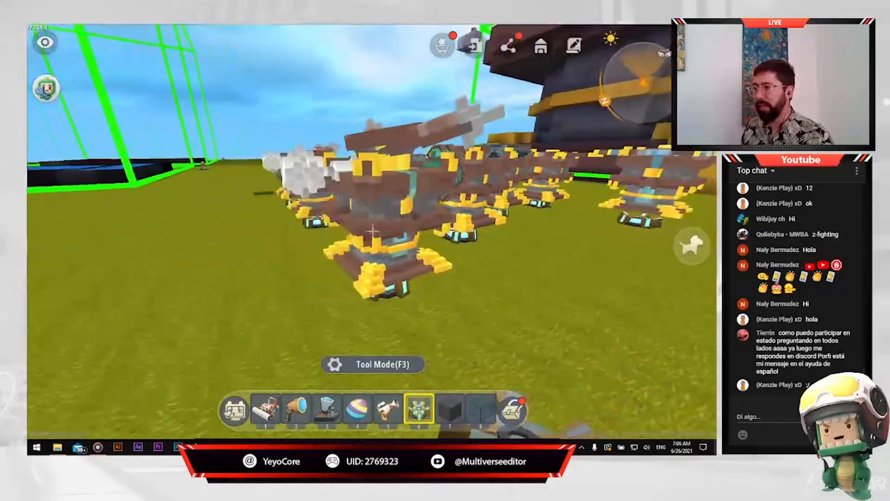
key(a)
key(space)
key(space)
- Start a new custom model and import the sd9 tower miniature block from the Default Folder as its base unit
right_click(373, 231)
click(298, 347)
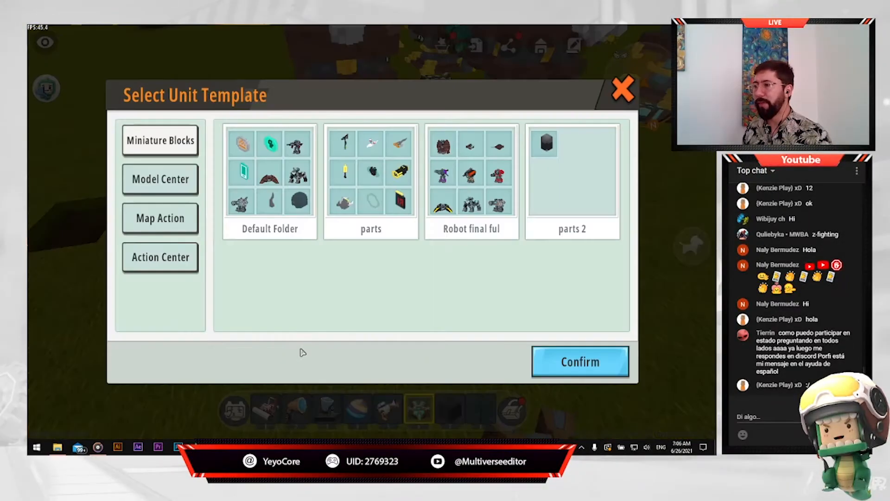
click(286, 192)
scroll(370, 285, down, 4)
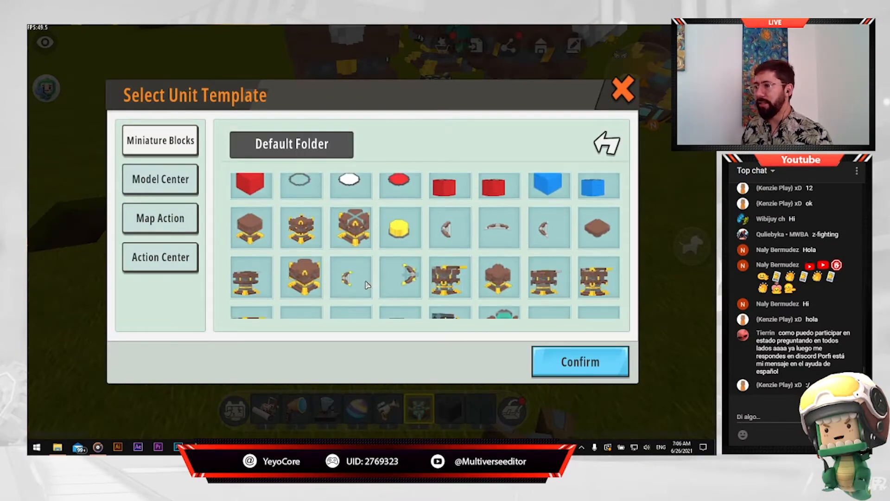
scroll(287, 250, up, 1)
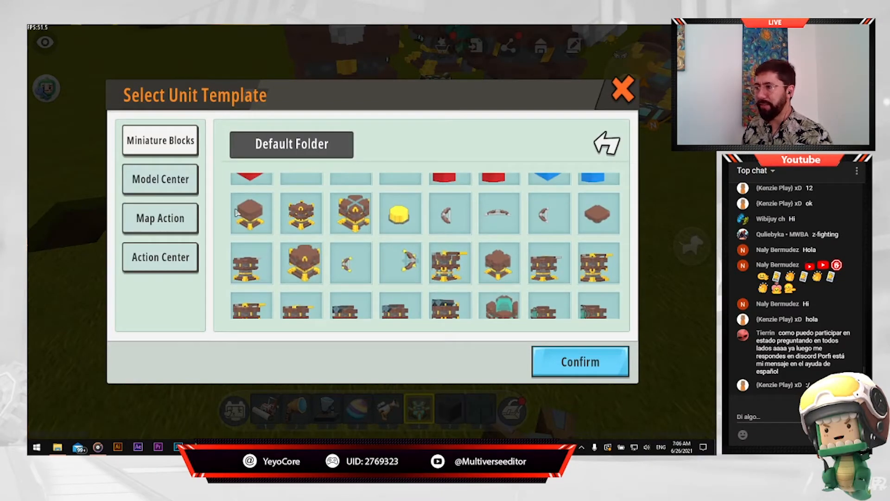
click(260, 217)
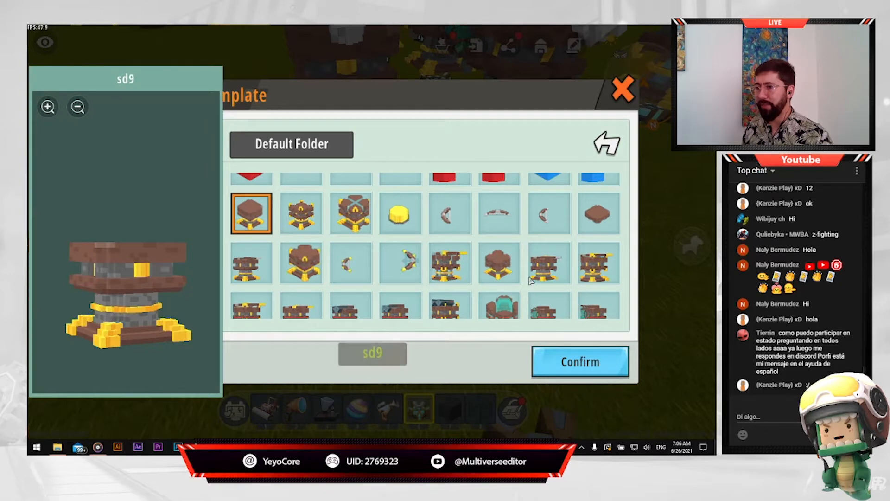
click(569, 364)
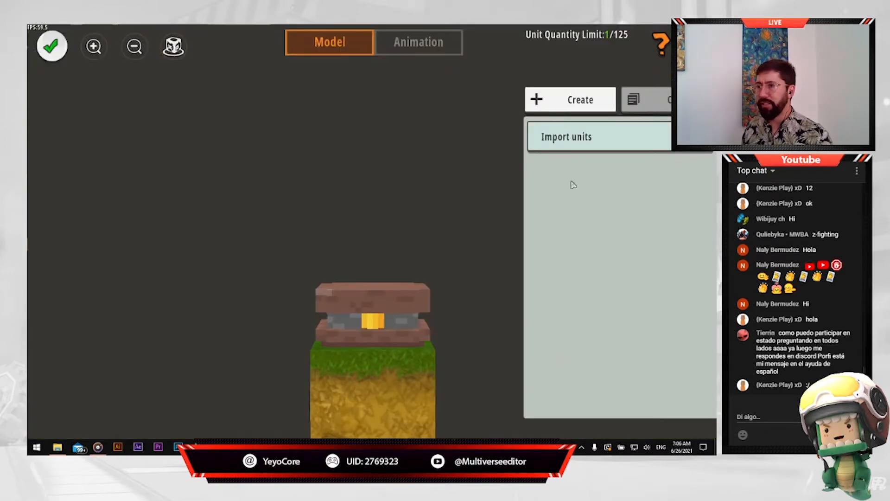
- Raise the imported tower unit to a Y position of 49 and scale it up past 1.2
click(625, 149)
drag(380, 278, 362, 223)
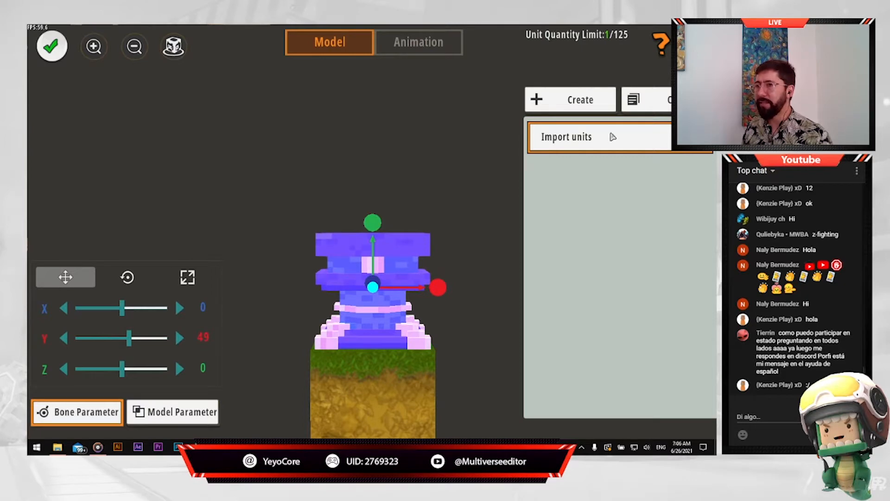
click(633, 131)
click(651, 127)
click(183, 279)
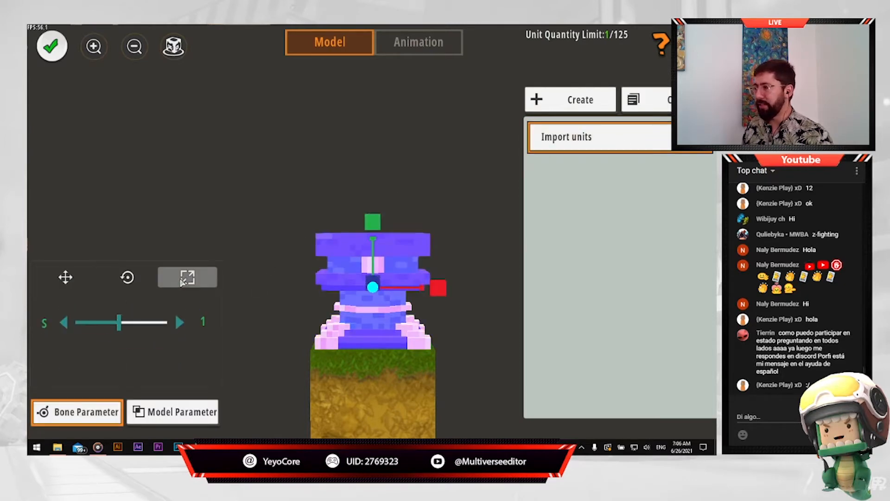
click(179, 323)
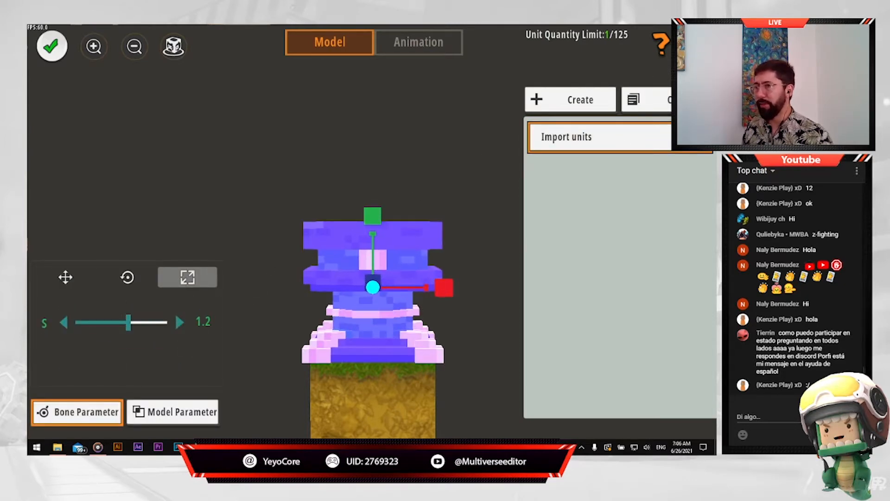
click(180, 322)
- Set the imported tower unit's Y position to 63 so its base rests on the grass block
click(91, 281)
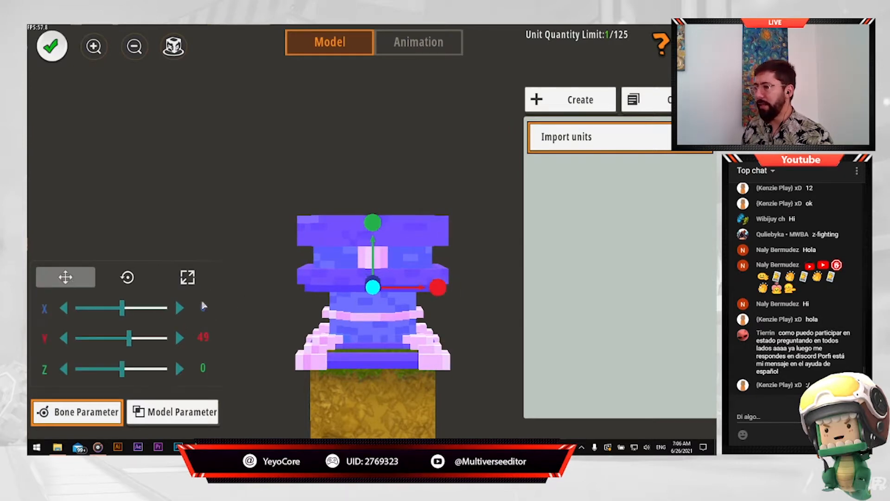
mouse_move(392, 388)
mouse_down()
mouse_move(394, 330)
mouse_move(404, 378)
mouse_up()
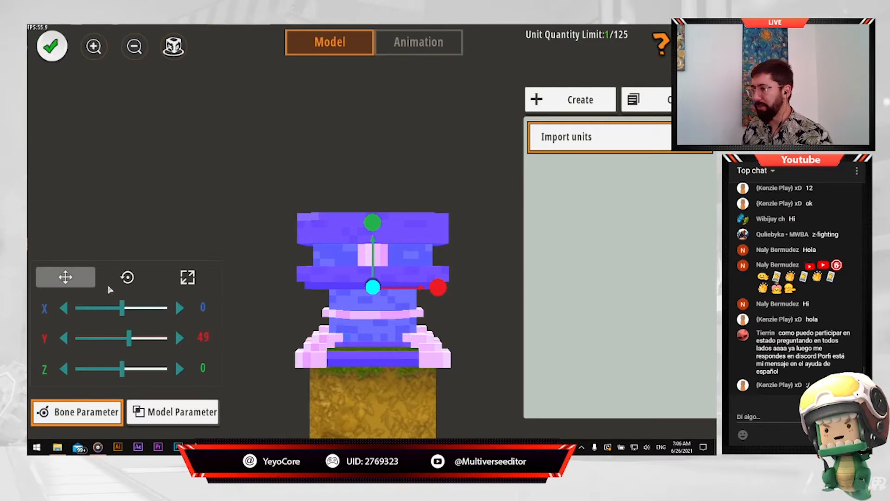
drag(126, 313, 133, 342)
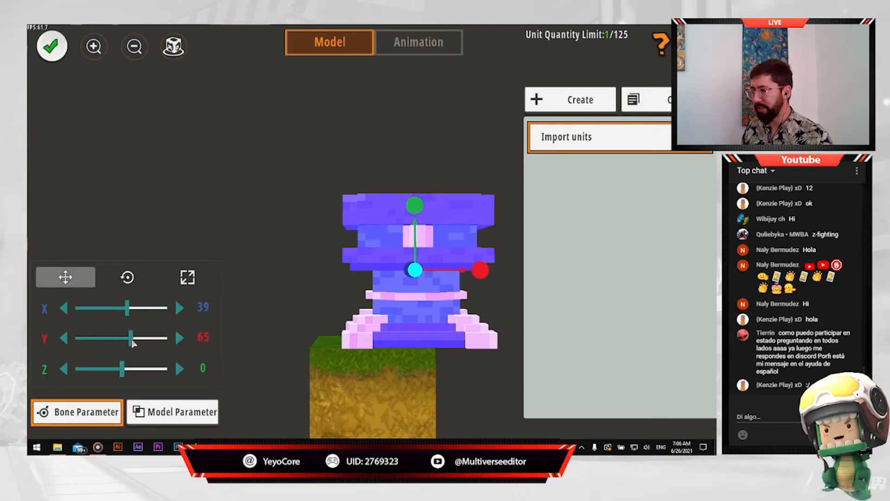
click(66, 344)
click(66, 344)
drag(297, 379, 316, 388)
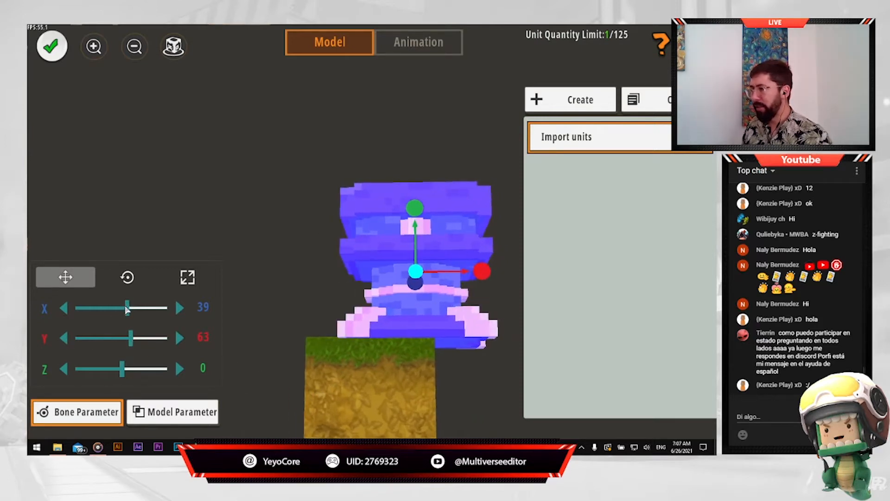
- Centre the tower unit on the block at an X position of 0 and save the model
drag(127, 309, 121, 311)
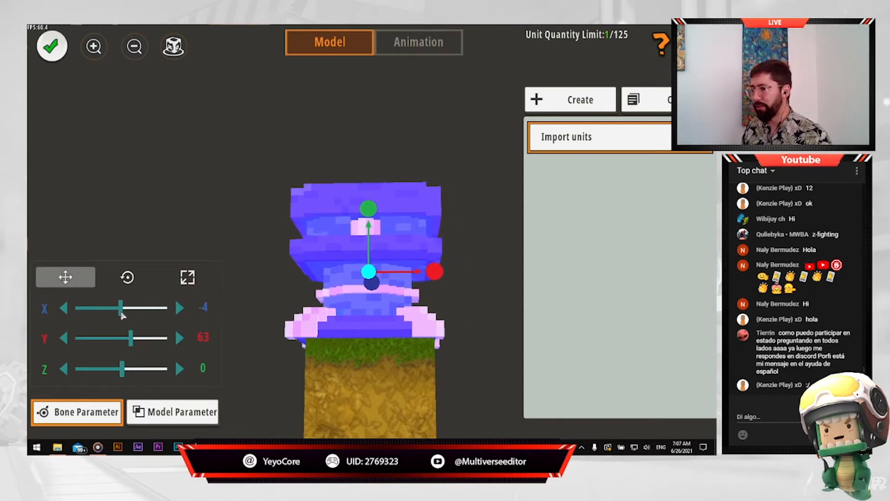
click(180, 308)
click(179, 308)
click(180, 308)
click(180, 308)
drag(415, 395, 432, 426)
click(52, 46)
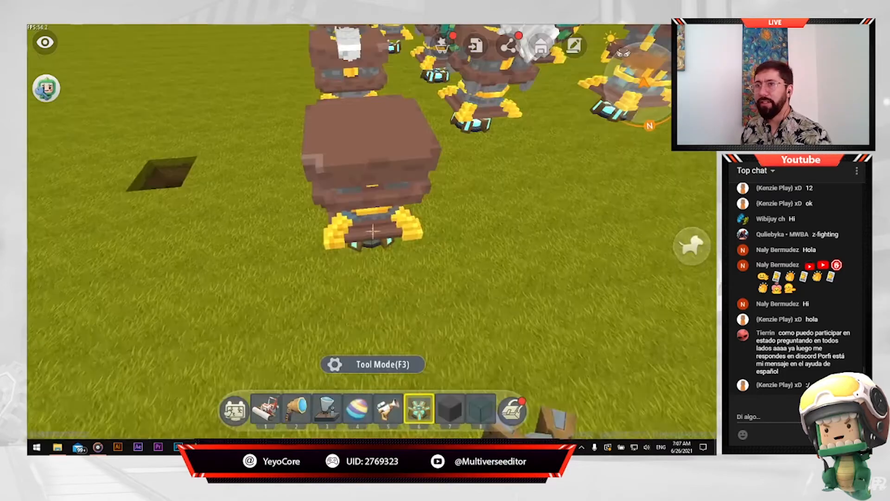
- Inspect the plain tower model beside the rows of miniature towers
key(space)
key(a)
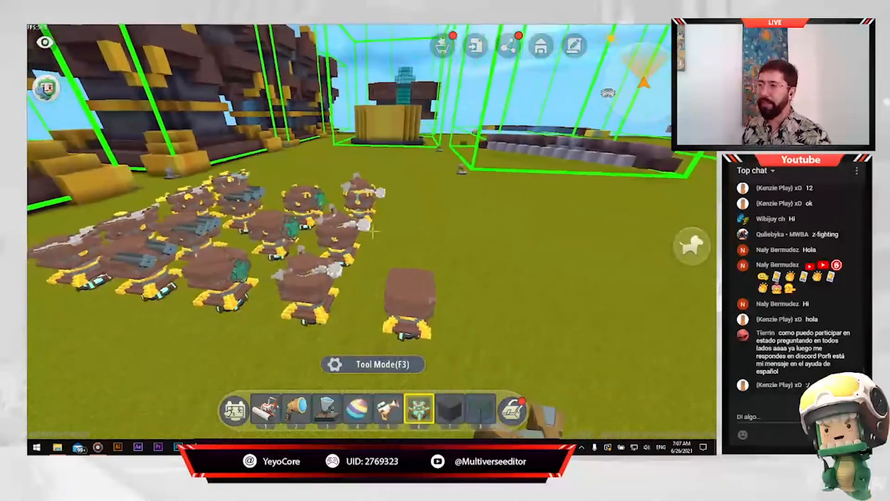
key(s)
key(w)
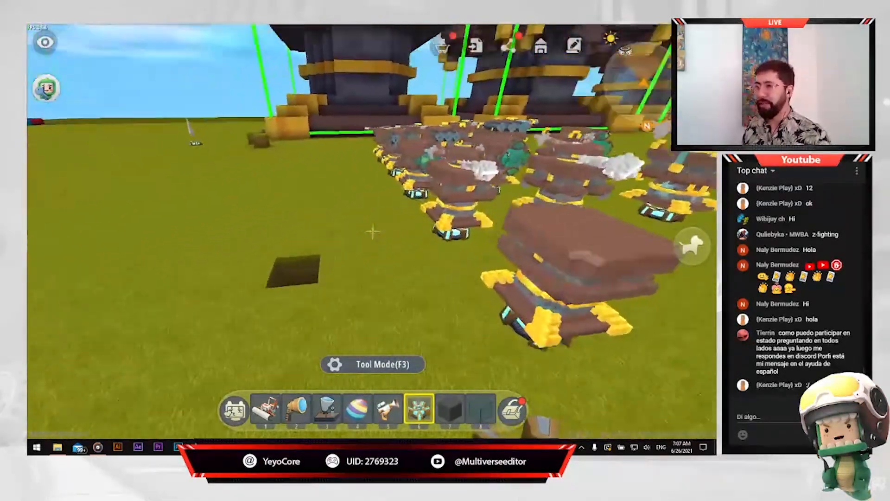
key(w)
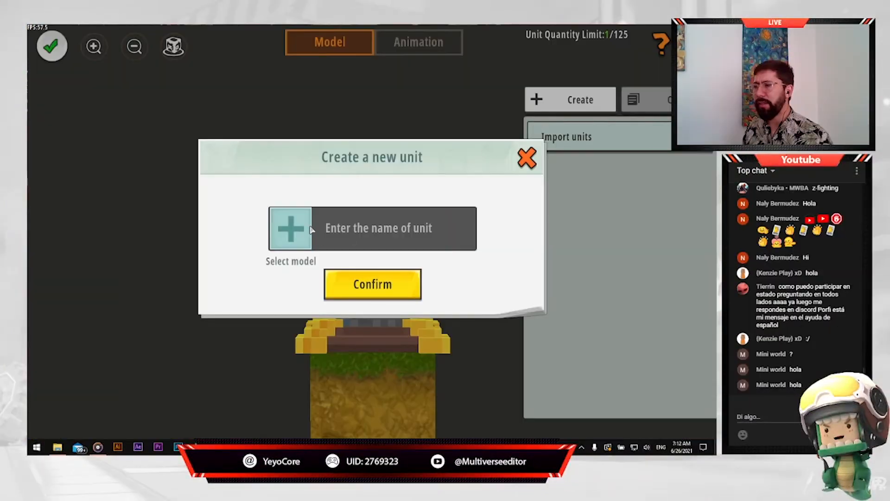
- Create a new unit named Front from the red miniature block in the Default Folder and save the model
click(304, 231)
click(280, 198)
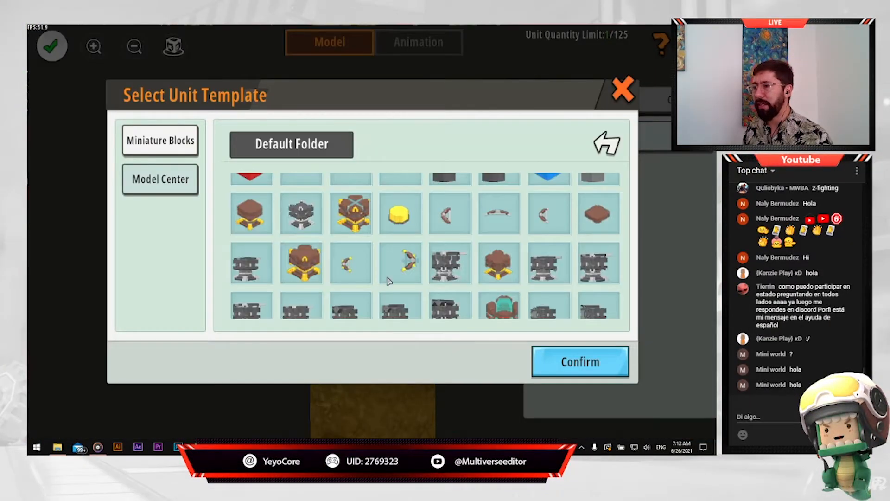
scroll(389, 280, down, 3)
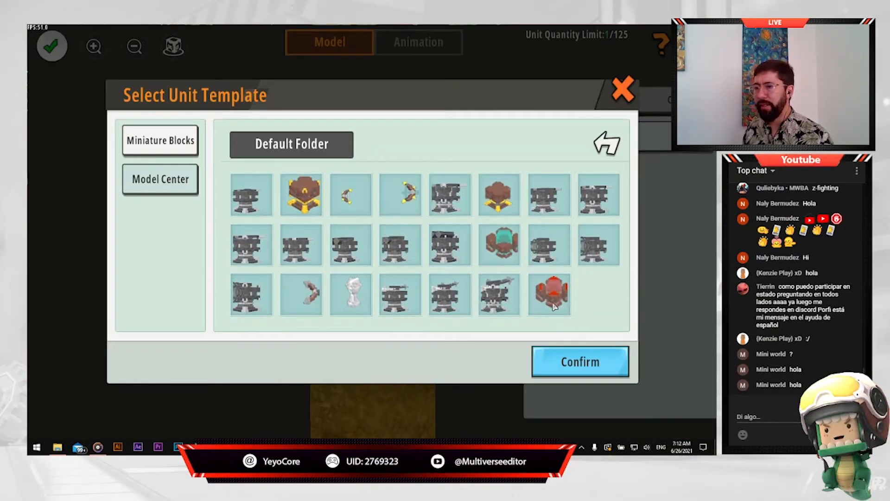
click(552, 297)
click(580, 363)
click(373, 292)
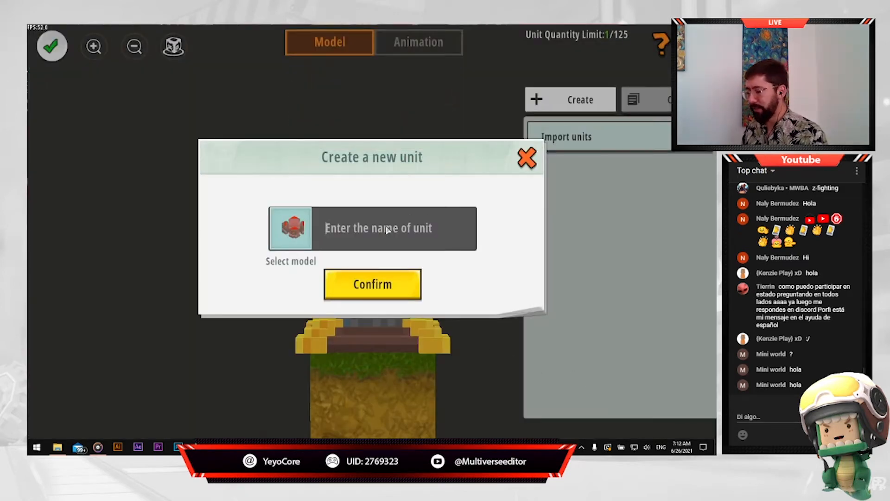
text(Front)
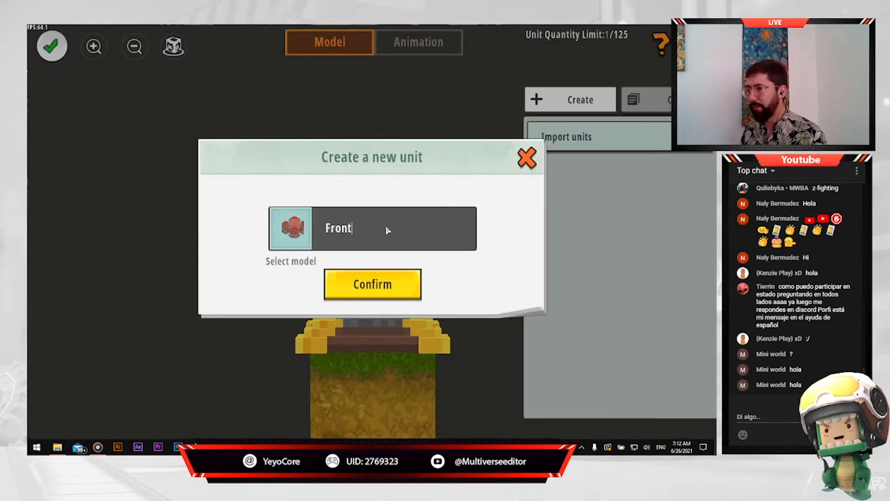
click(392, 284)
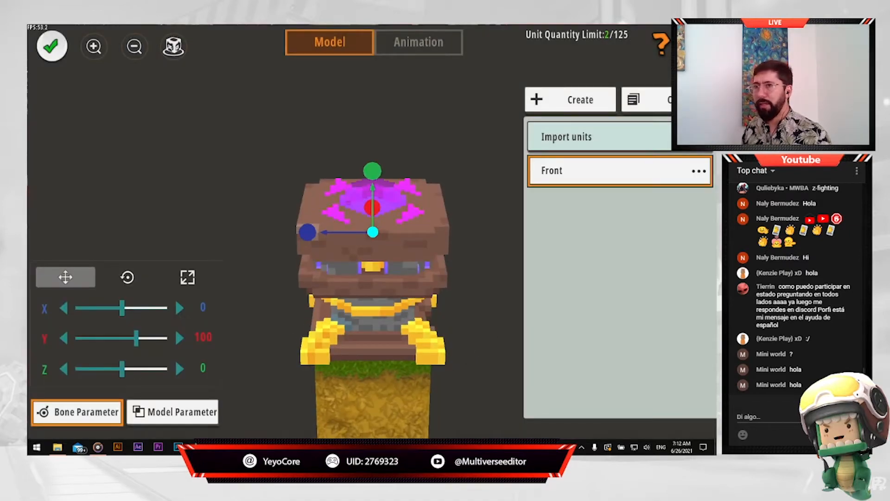
key(Escape)
- Reopen the tower model, raise the Front unit to Y 142, rotate it to -45 around Y, and save
key(s)
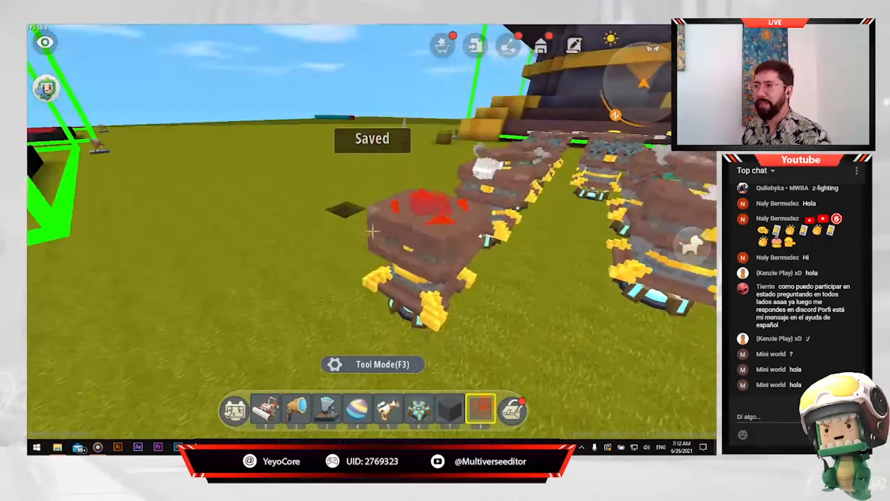
key(a)
key(s)
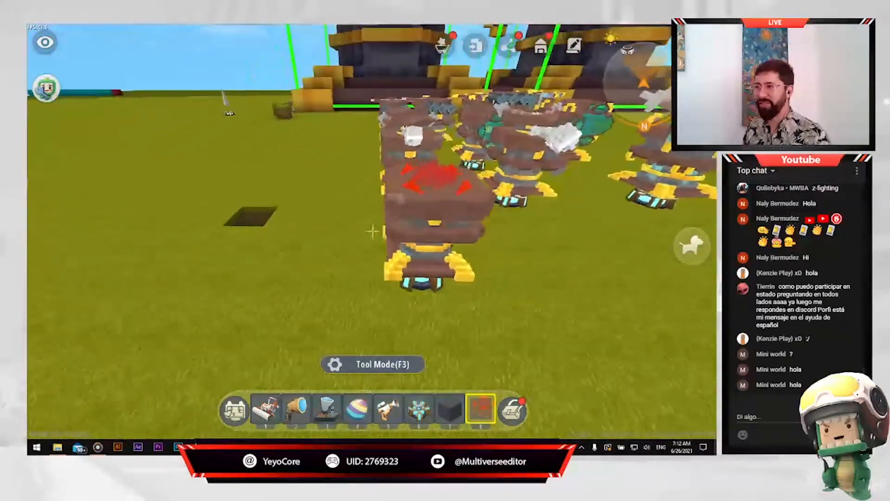
right_click(373, 231)
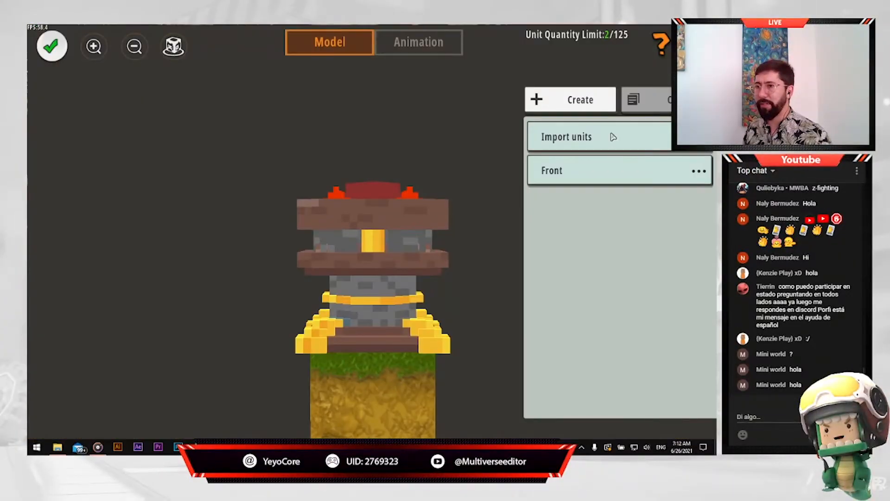
click(607, 170)
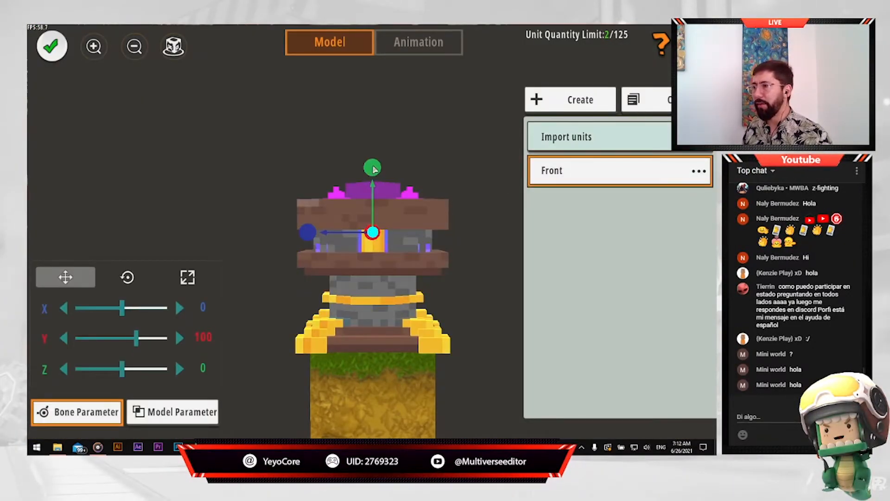
drag(372, 166, 369, 122)
drag(457, 212, 468, 291)
click(129, 278)
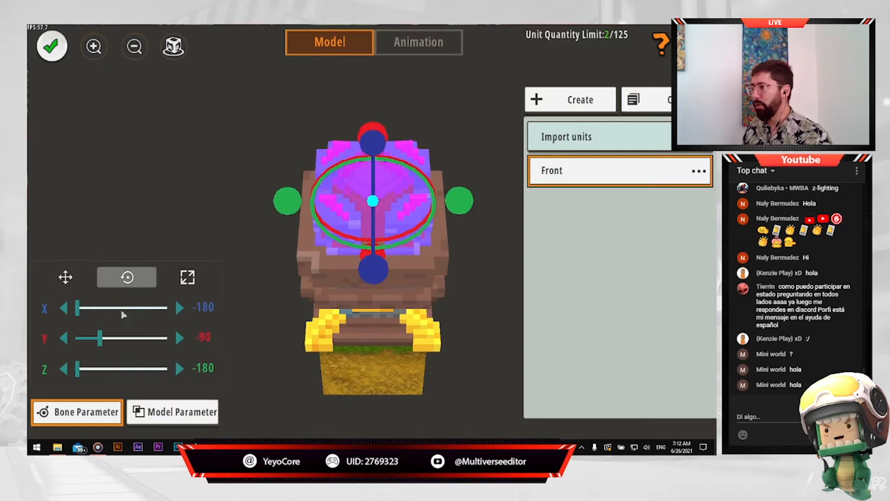
drag(100, 340, 115, 341)
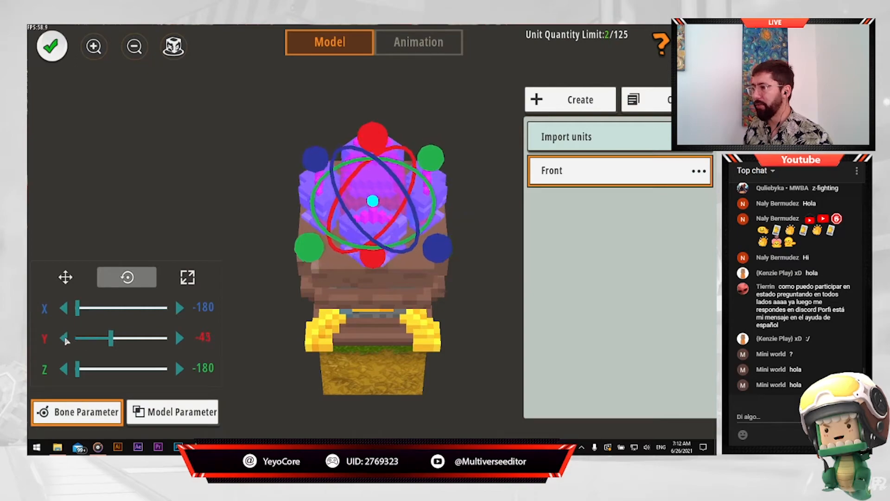
click(52, 46)
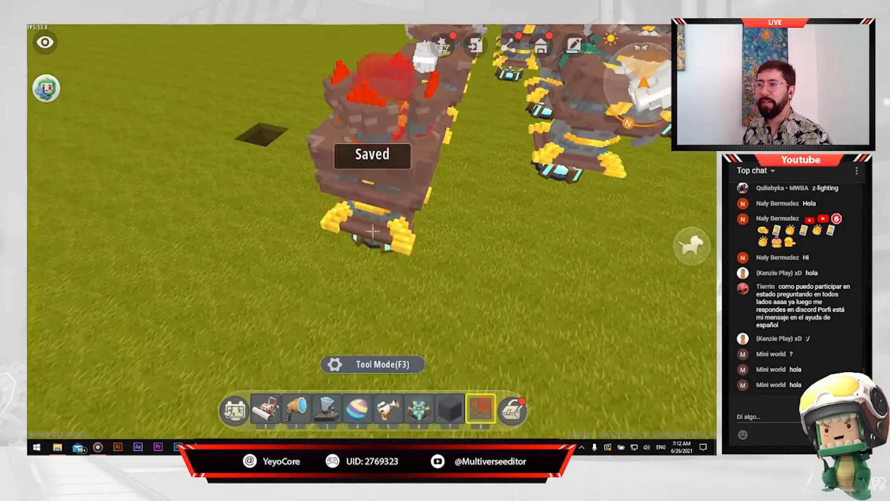
- Examine the red-topped tower from several sides and from above, comparing it with the neighbouring miniature towers
key(a)
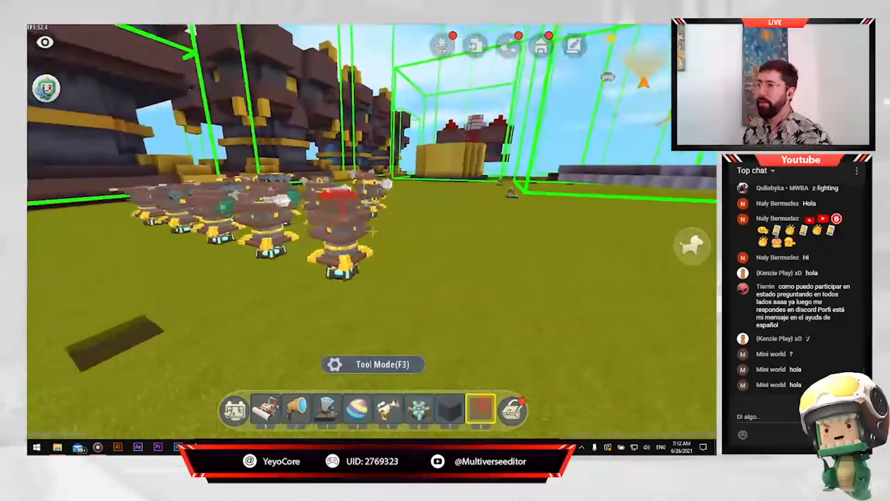
key(w)
key(d)
key(d)
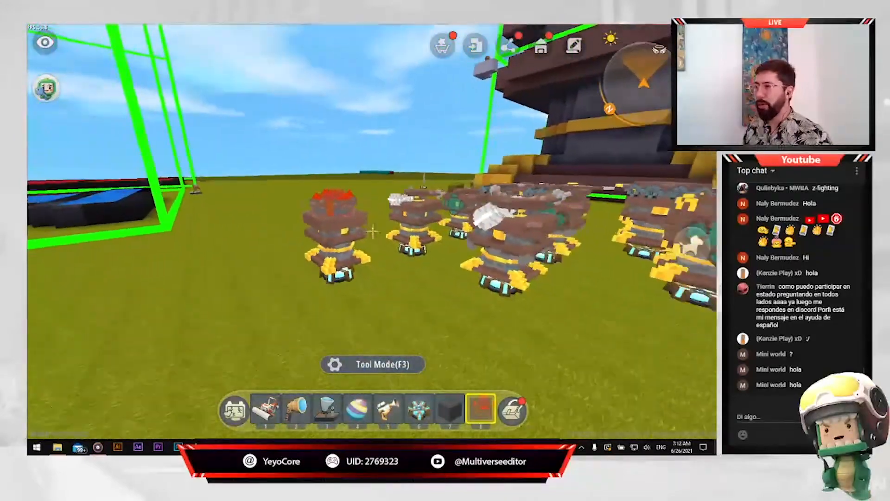
key(a)
key(a)
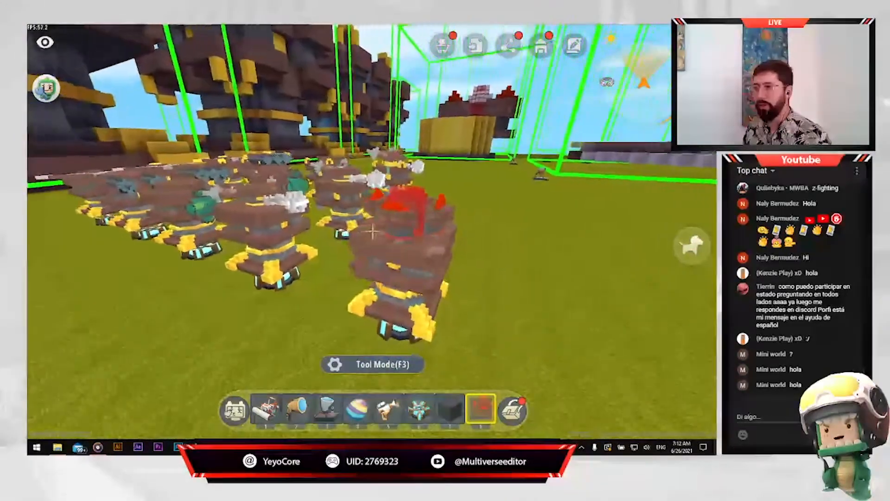
key(d)
key(w)
key(w)
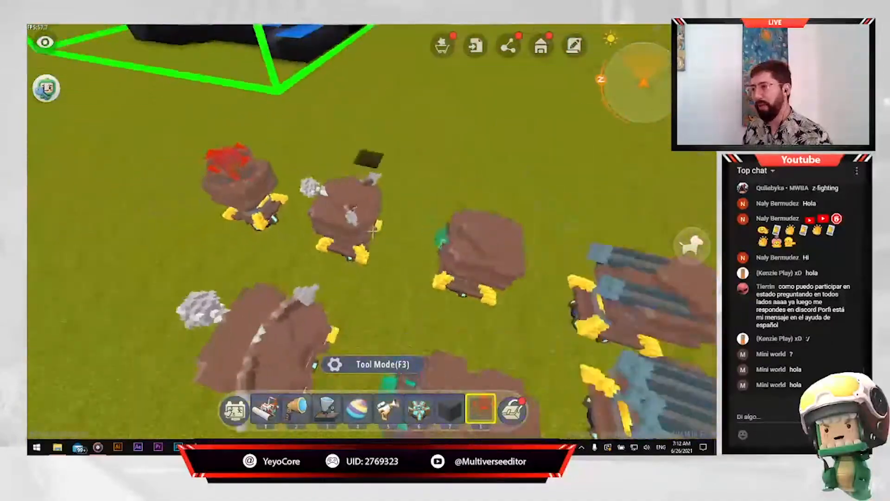
key(a)
key(s)
key(w)
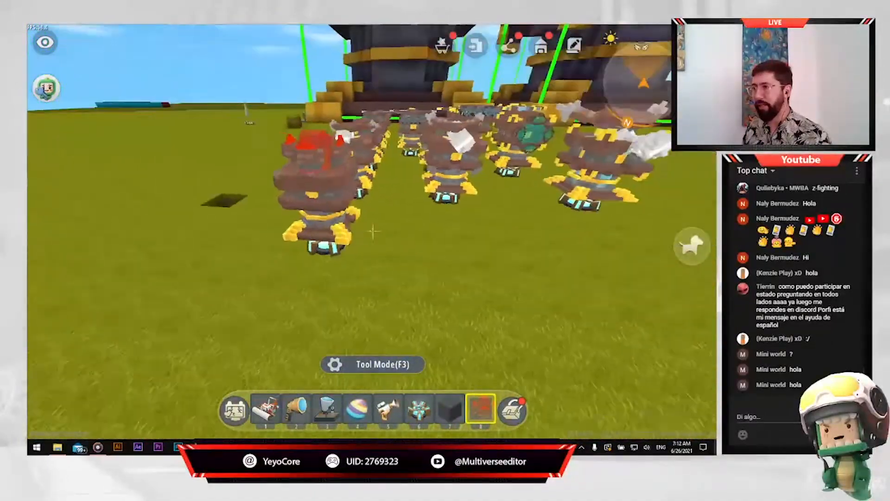
- Reopen the tower model and set the Front unit's X rotation to 90
right_click(373, 231)
click(599, 145)
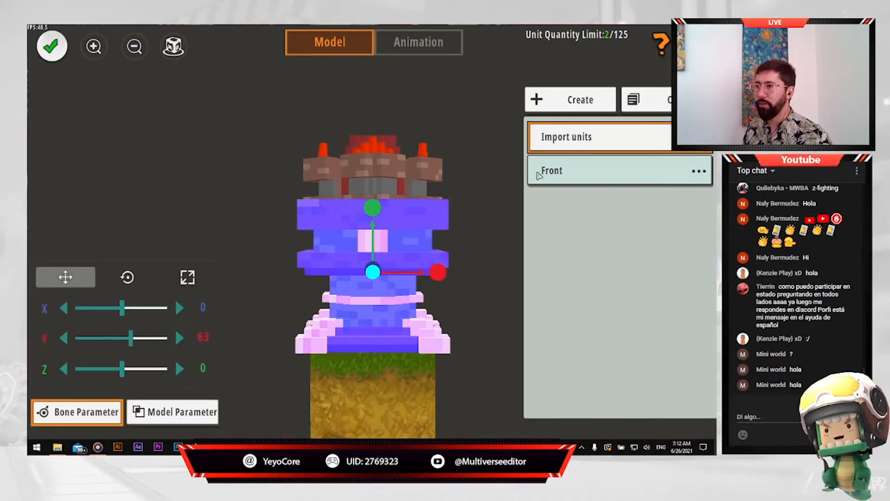
click(622, 175)
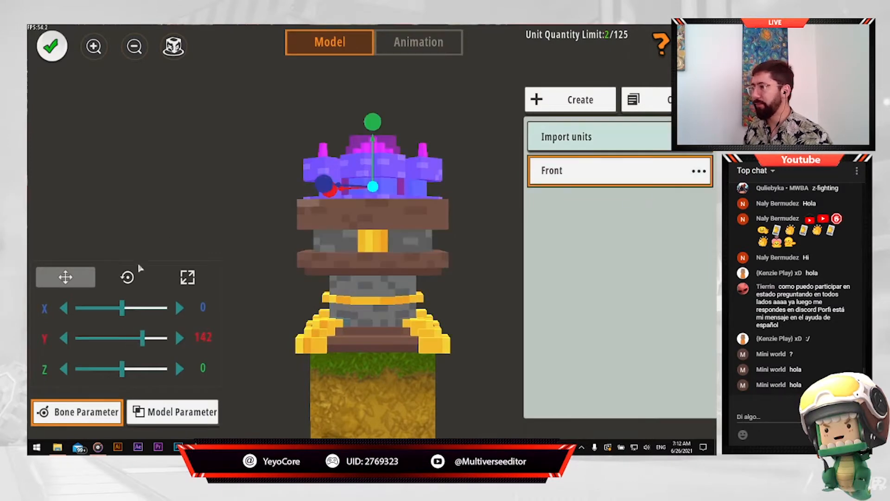
click(127, 277)
drag(165, 313, 147, 316)
double_click(64, 310)
double_click(65, 310)
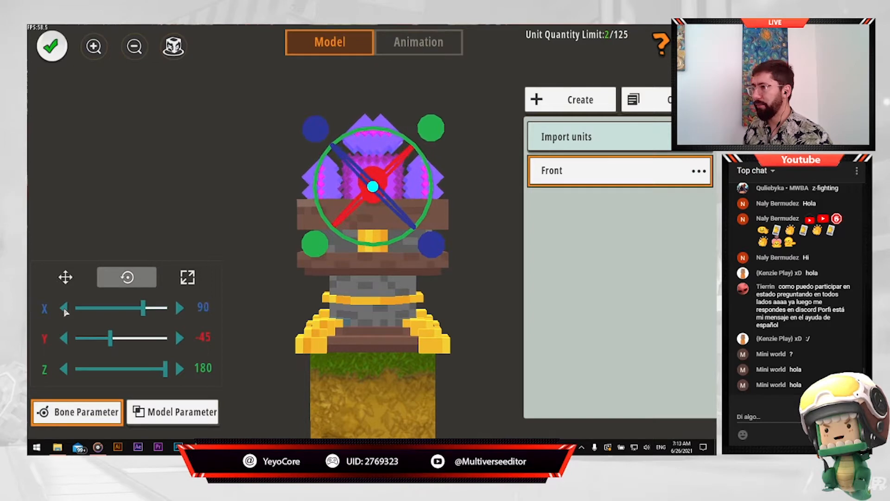
- Move the Front unit onto the tower's front face at X 0, Y 92 and Z -63
click(65, 277)
drag(370, 149, 336, 331)
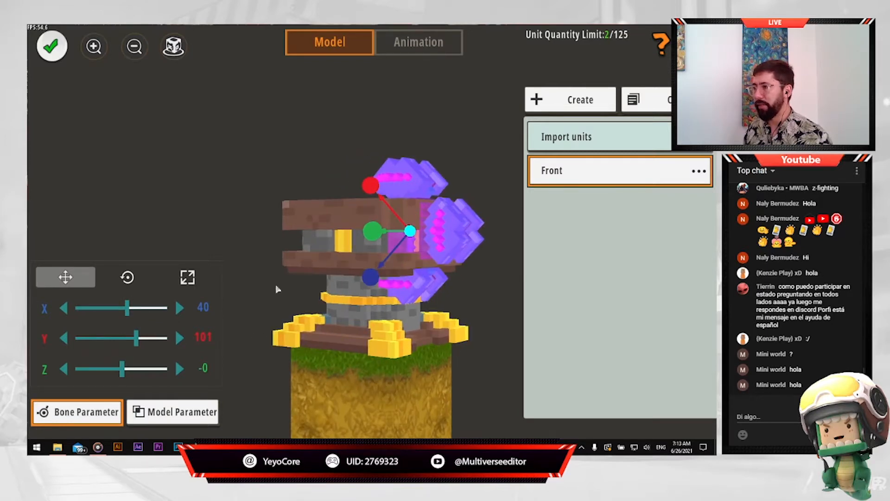
drag(385, 190, 298, 147)
drag(145, 341, 122, 313)
click(178, 308)
click(179, 310)
click(179, 313)
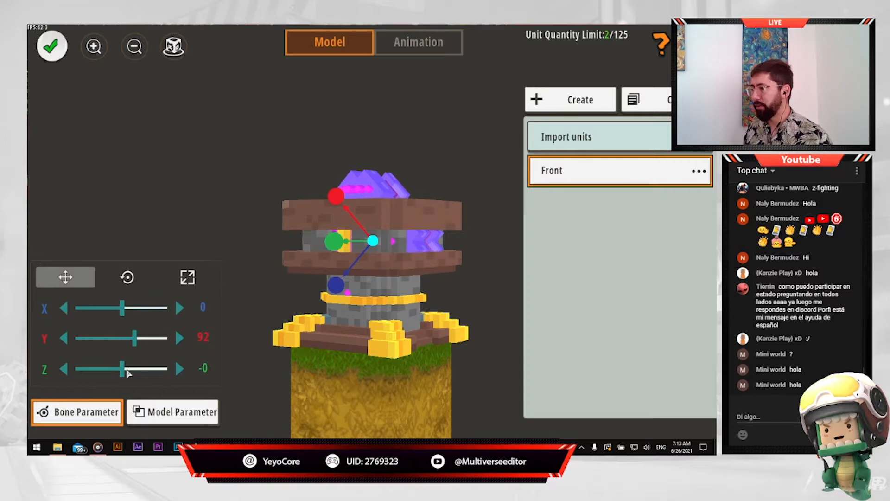
drag(122, 370, 114, 370)
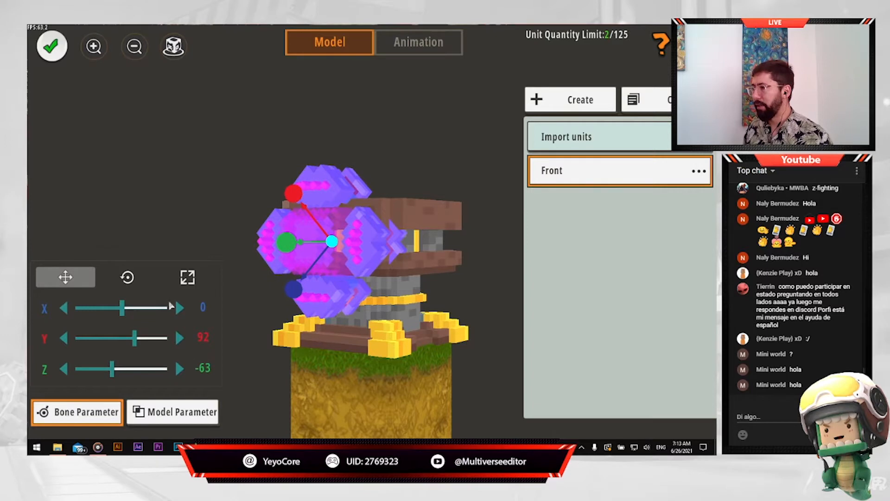
- Scale the Front unit on the tower's front face to 0.7 and save the model
click(187, 277)
click(65, 322)
click(65, 323)
click(65, 323)
drag(330, 372, 444, 371)
drag(385, 368, 405, 367)
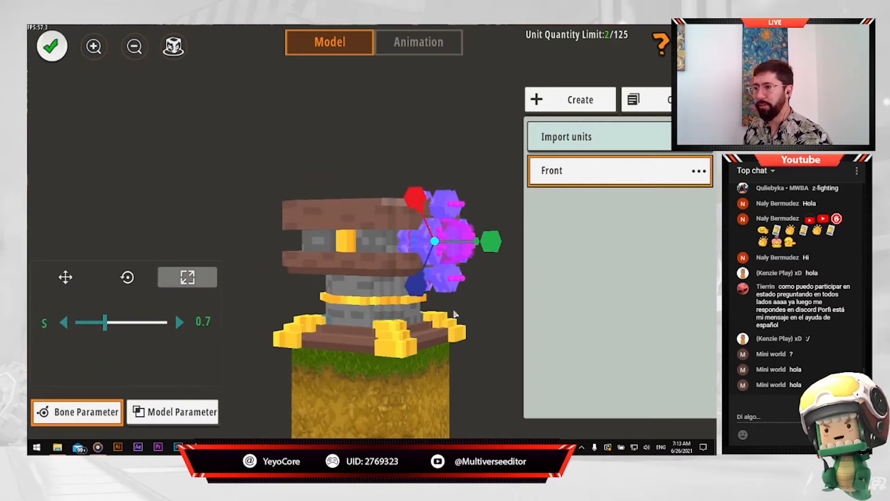
click(52, 45)
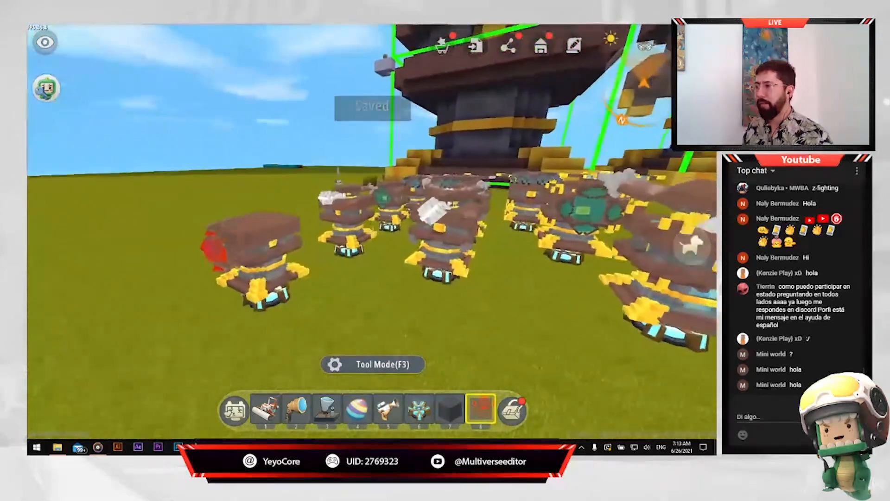
- Examine the tower with the resized red front piece from its sides, front and above, comparing it with the neighbouring towers
key(a)
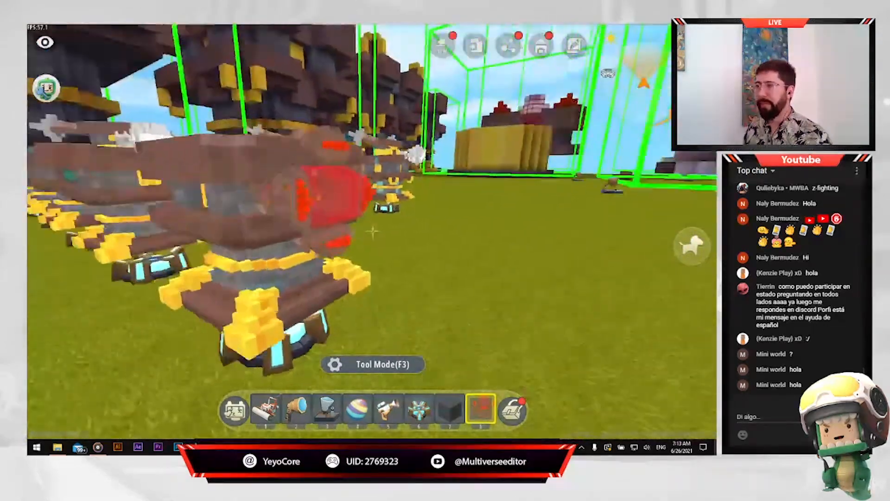
key(s)
key(d)
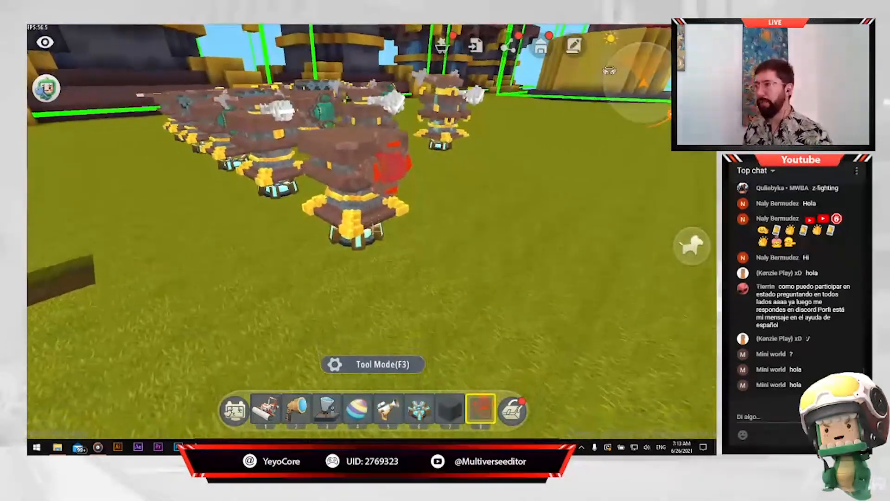
key(d)
key(w)
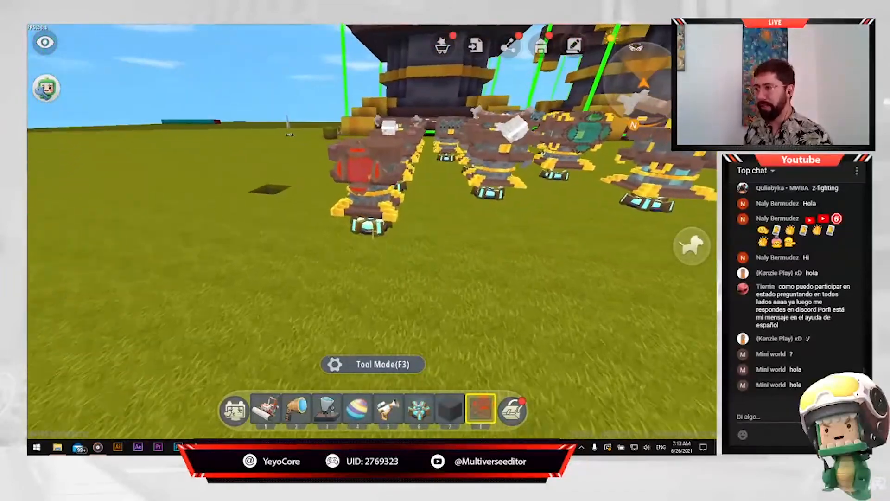
key(a)
key(w)
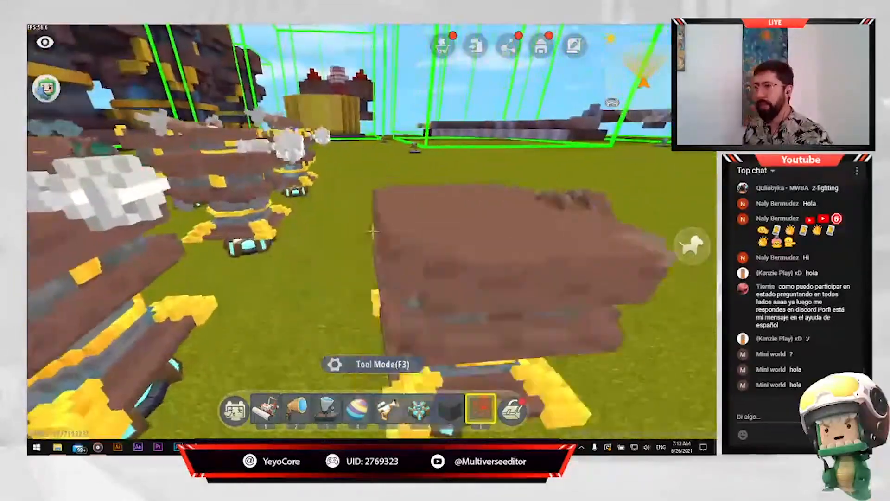
key(s)
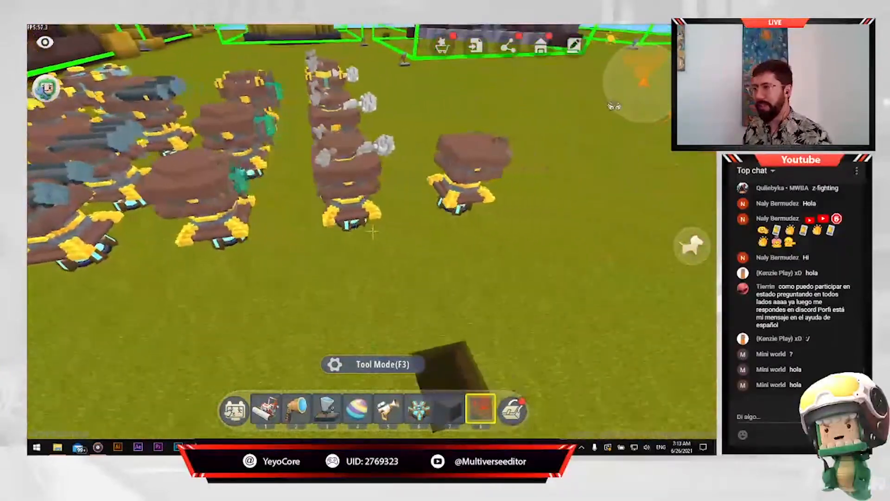
key(w)
key(d)
- Reopen the tower model and add a unit named "top" that uses the brown tower miniature from the Default Folder
right_click(373, 232)
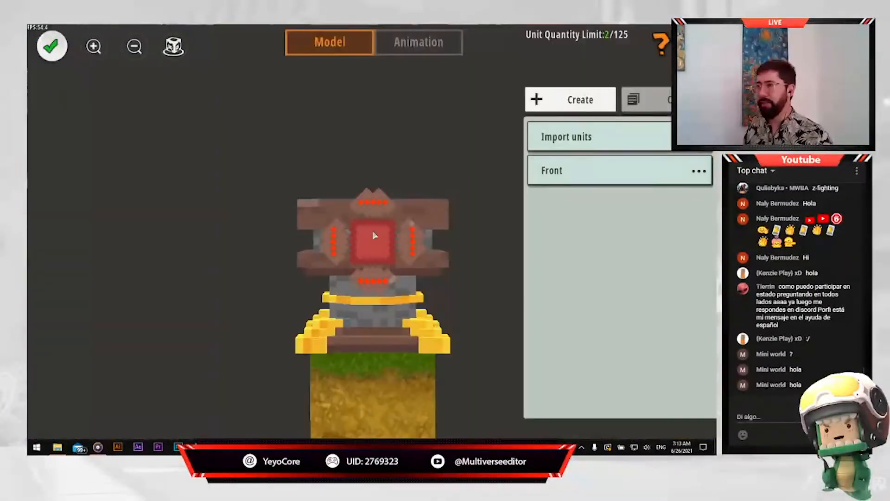
click(529, 99)
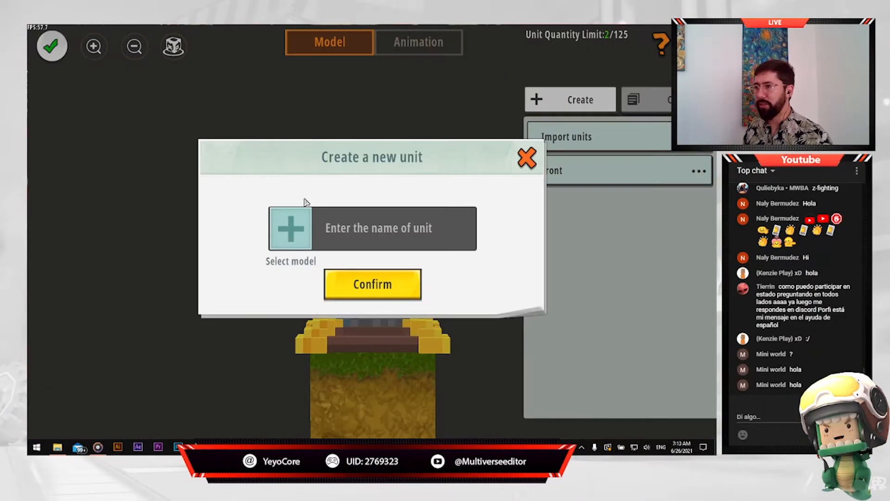
click(291, 232)
click(271, 176)
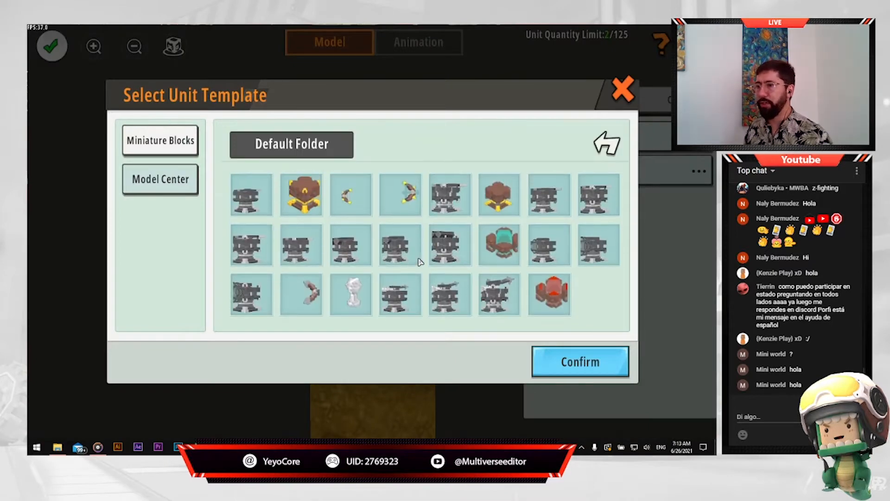
scroll(415, 265, up, 1)
click(599, 255)
click(574, 363)
click(369, 292)
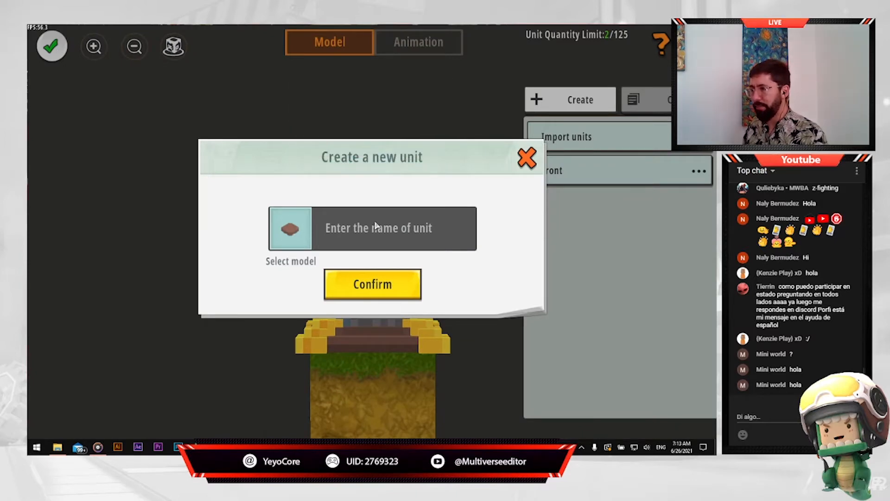
text(top)
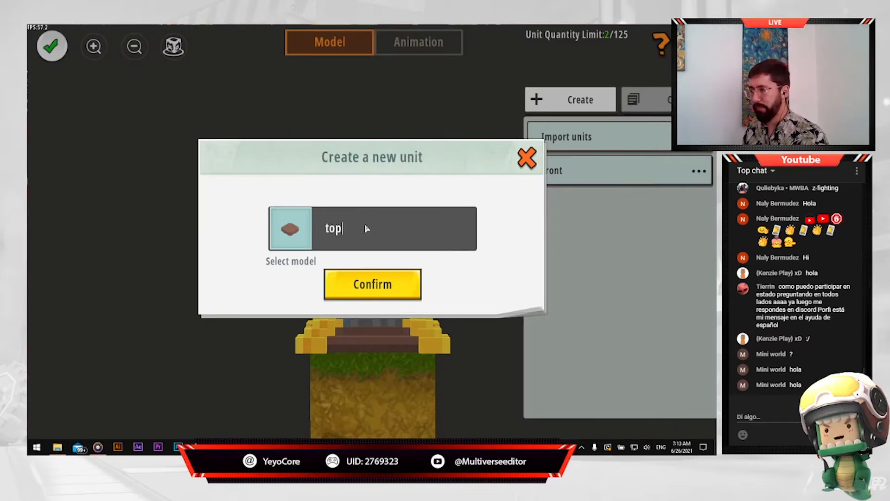
click(391, 285)
- Raise the top unit to about Y 138 and rotate it diagonally around its Y axis
drag(485, 260, 471, 308)
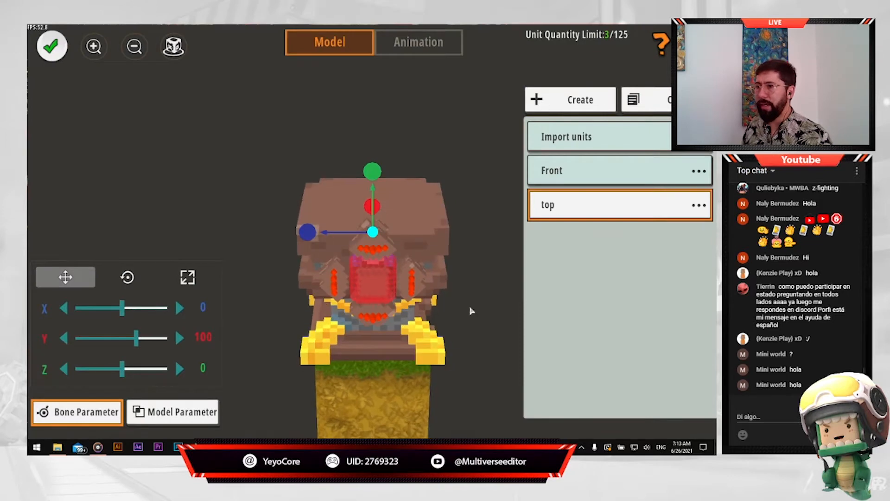
drag(366, 177, 357, 131)
click(63, 308)
click(180, 308)
click(128, 278)
drag(98, 340, 111, 341)
click(64, 339)
- Scale the top unit to 0.7, lower it to Y 135 on the tower's roof, and save the model
click(188, 277)
click(66, 324)
click(66, 276)
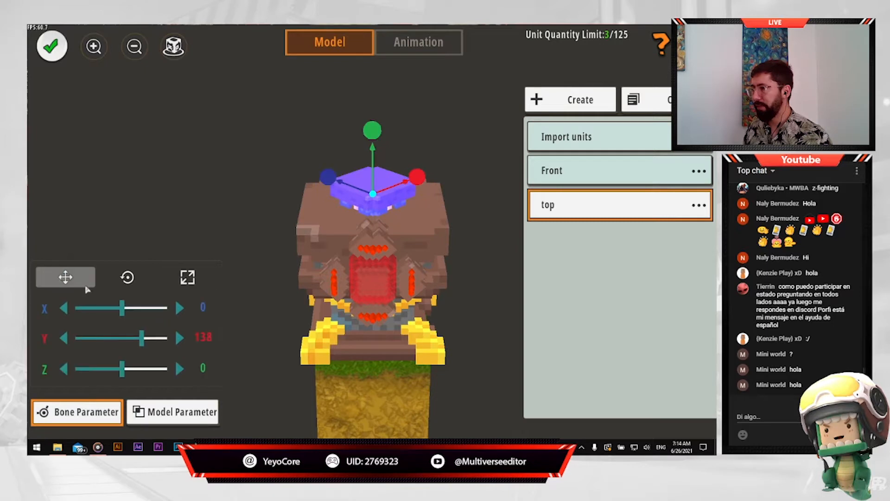
drag(141, 338, 144, 340)
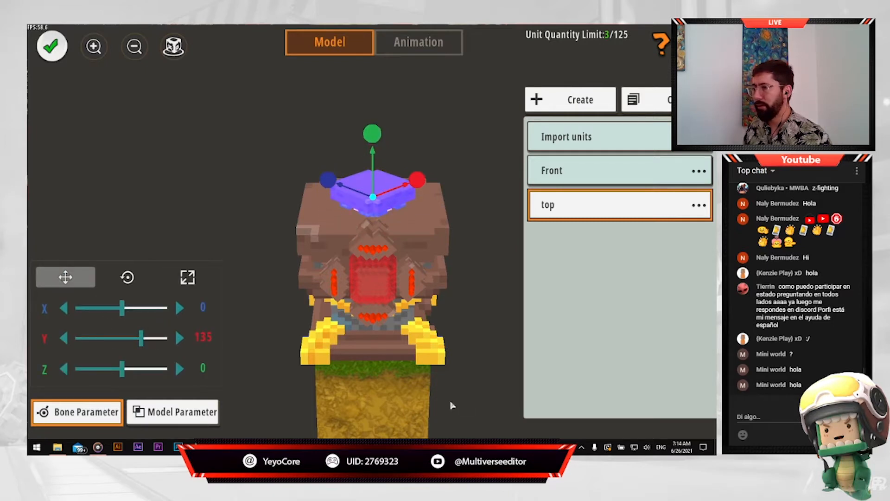
drag(452, 405, 249, 381)
click(188, 277)
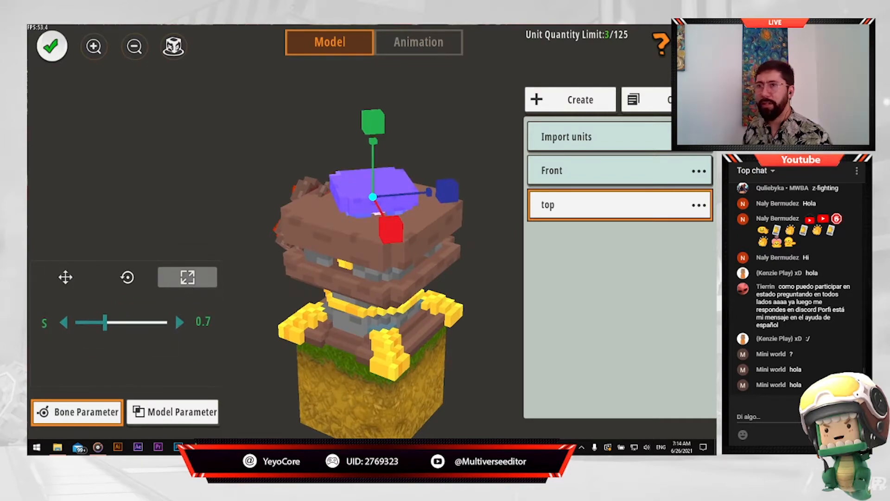
click(52, 46)
- Examine the red-fronted tower and its new top piece from several sides and from above
key(s)
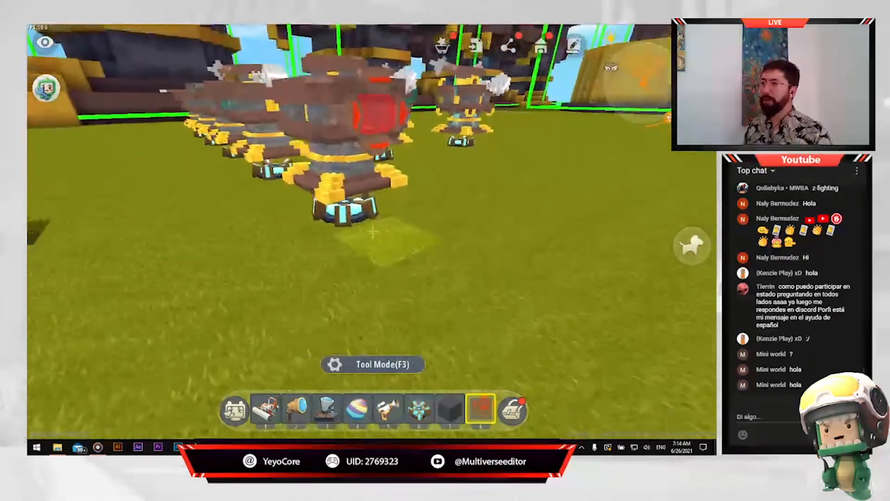
key(d)
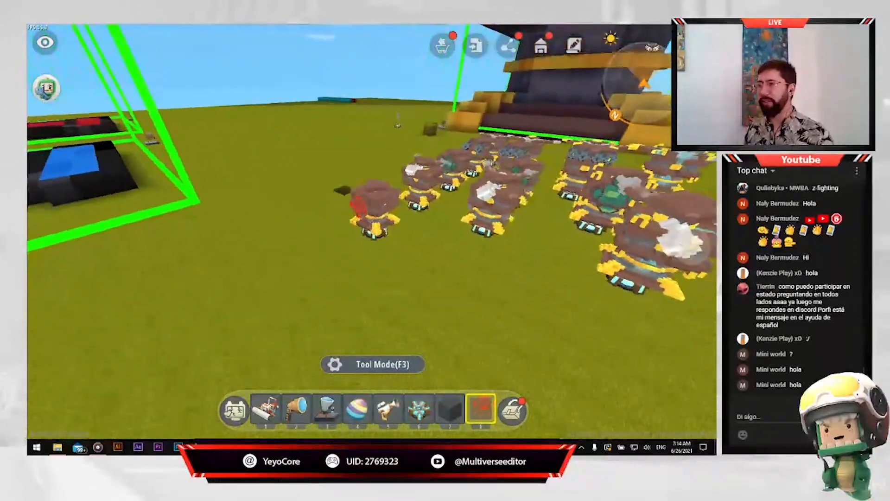
key(w)
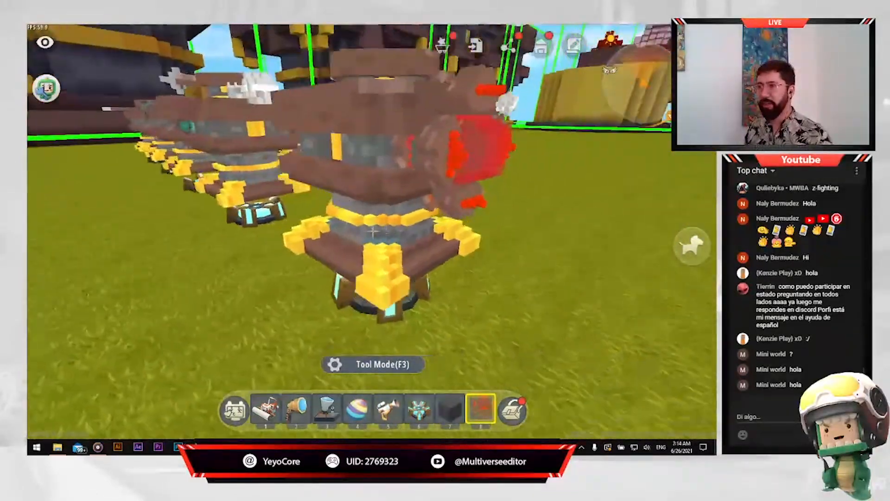
key(w)
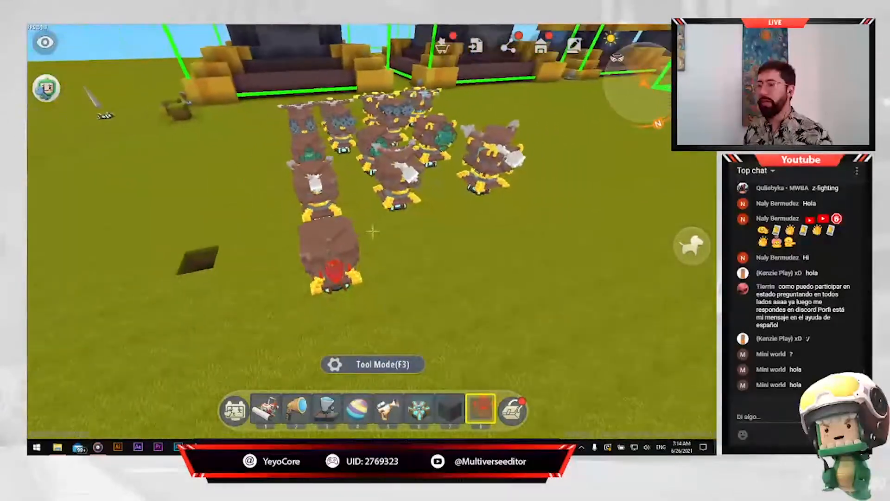
key(1)
scroll(372, 231, up, 1)
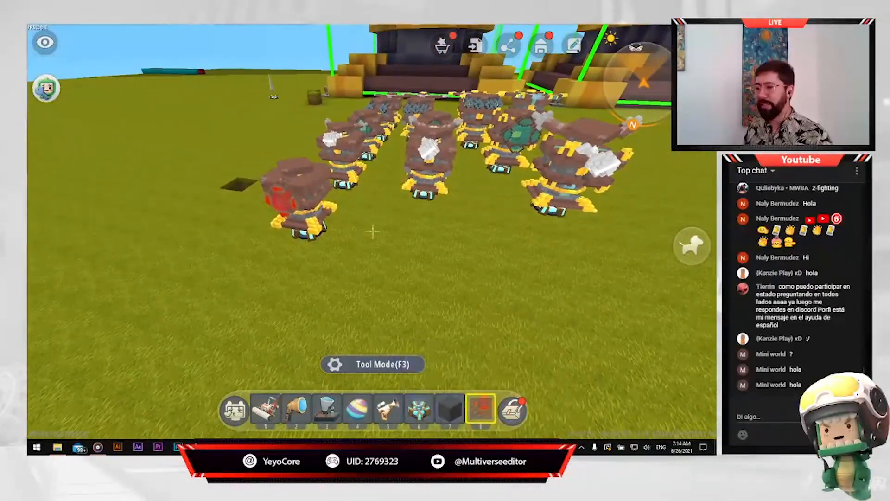
scroll(373, 232, down, 1)
key(w)
- Reopen the tower model, name it "Firetower LVL 1", and choose to generate it as a creature
click(372, 232)
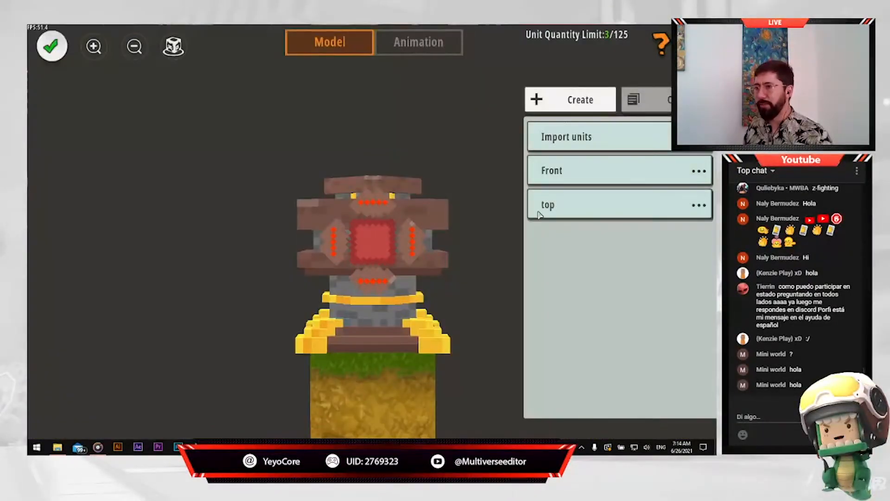
click(52, 46)
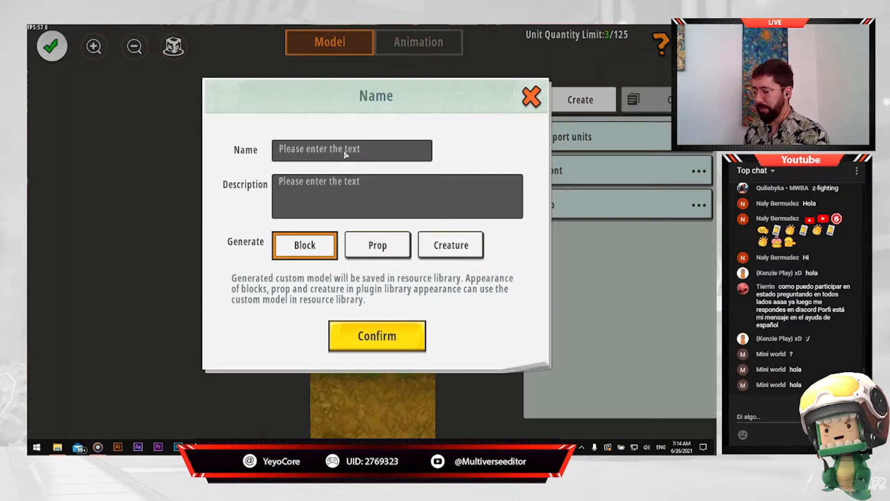
text(Fir)
text(etower LVL 1)
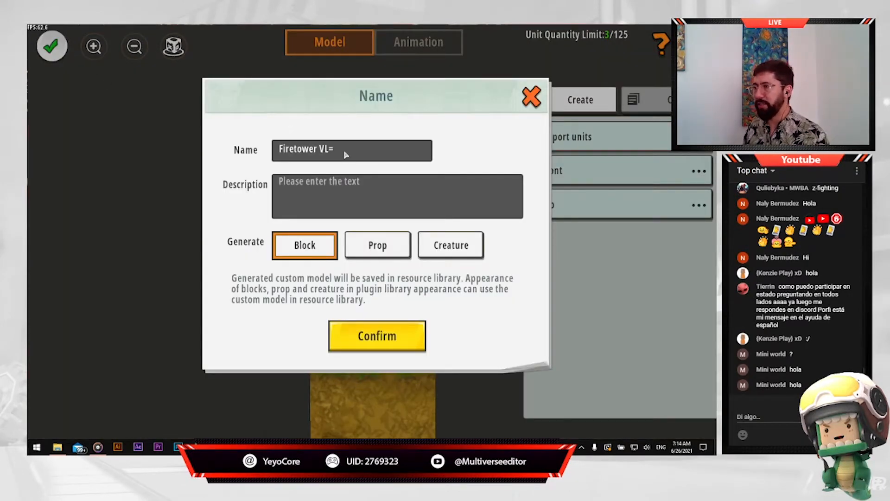
click(451, 245)
click(352, 196)
click(320, 244)
click(445, 245)
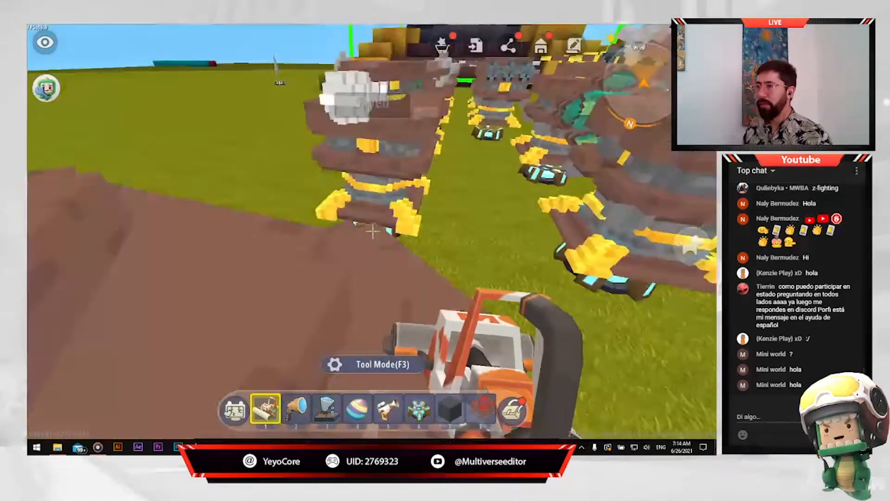
- Start another custom model with a unit template from the Default Folder of miniature blocks
key(8)
key(6)
right_click(374, 231)
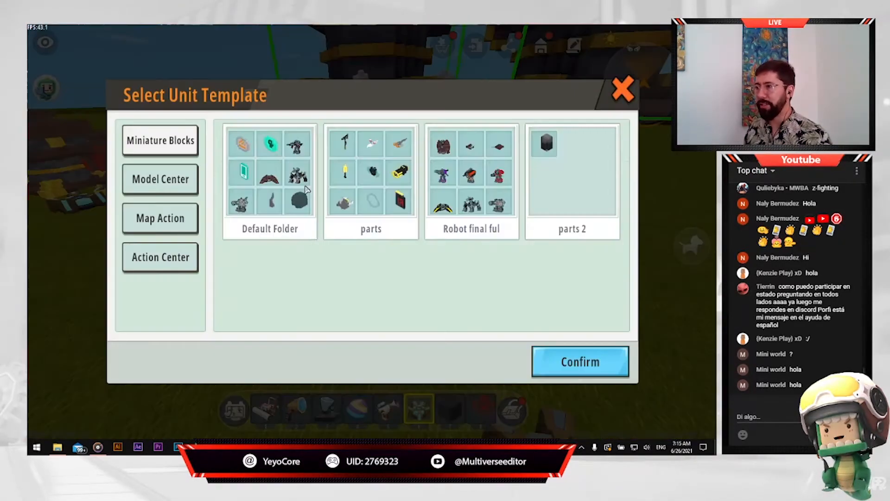
click(312, 233)
click(597, 371)
- Scale the current unit up slightly in the new tower model
drag(473, 237, 391, 233)
click(391, 233)
click(188, 278)
click(180, 323)
click(180, 322)
- Select the unit and adjust its X and Y position on the tower
click(632, 174)
click(622, 138)
click(66, 278)
mouse_move(334, 385)
mouse_down()
mouse_move(418, 384)
mouse_move(334, 384)
mouse_up()
click(121, 308)
click(180, 308)
drag(131, 338, 133, 338)
drag(332, 396, 364, 398)
- Shift the unit slightly along the Z axis, checking its fit on the tower from several angles
click(622, 170)
click(187, 278)
click(65, 277)
drag(333, 361, 283, 362)
drag(112, 369, 109, 370)
drag(310, 371, 390, 417)
- Pick a unit template for the gold-trimmed red tower and save the model
click(700, 137)
click(468, 165)
click(389, 289)
click(580, 361)
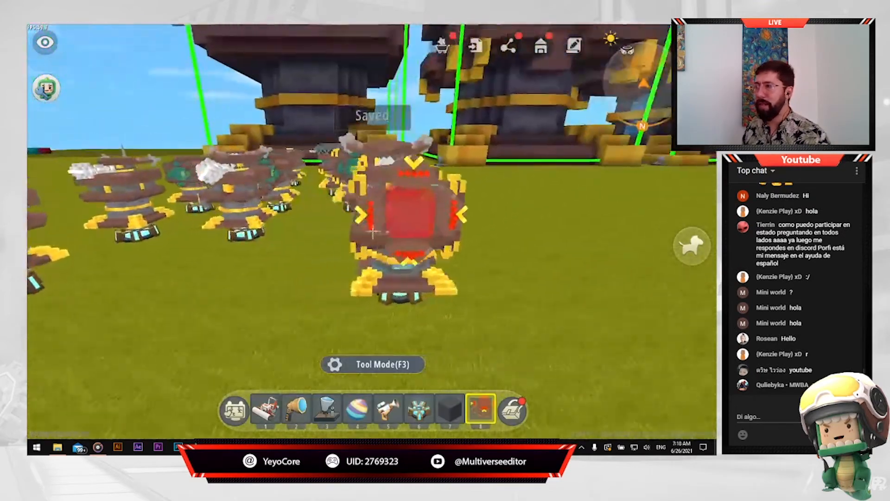
- Examine the gold-trimmed fire tower beside the other towers, and check the unit structure of the red icon block's model
key(w)
key(space)
key(s)
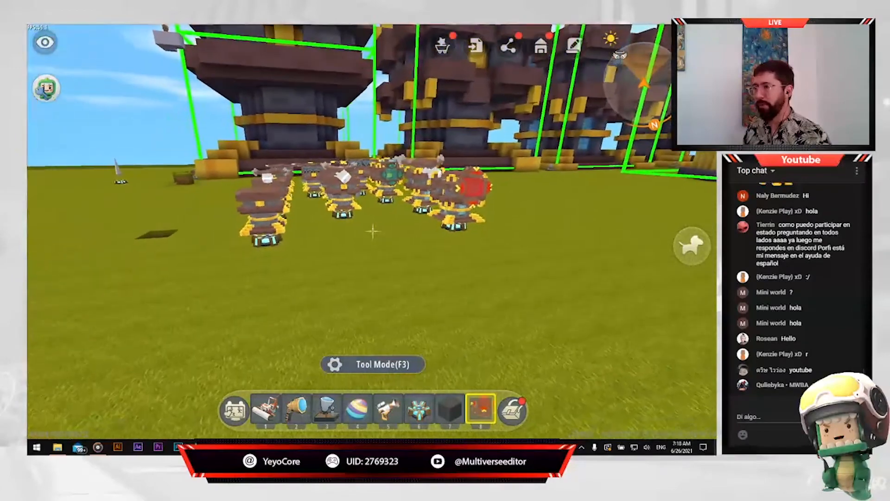
key(w)
key(w)
key(space)
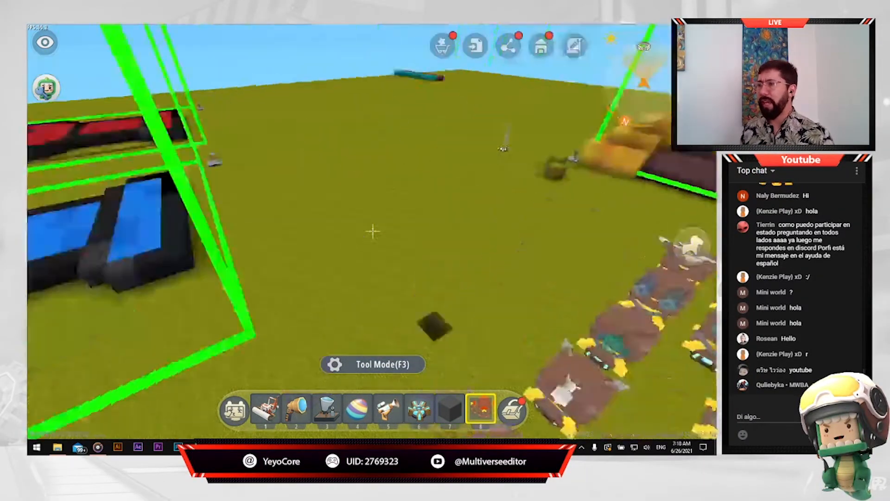
key(w)
key(w)
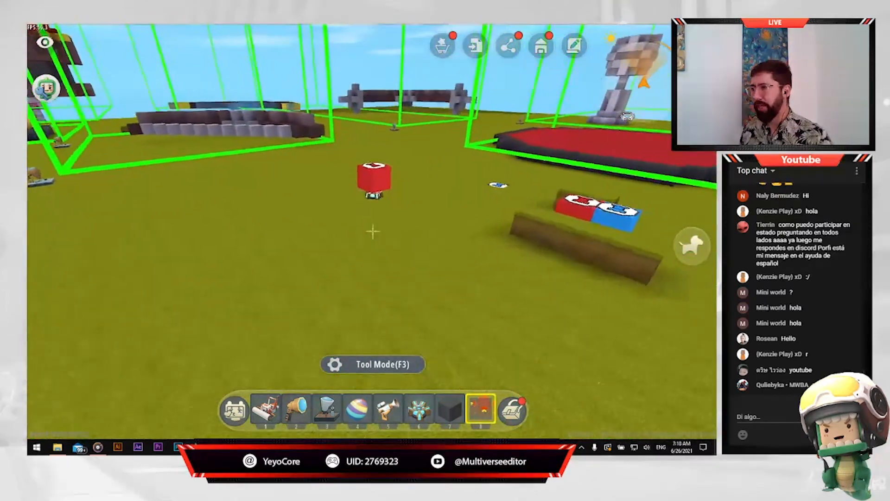
right_click(373, 232)
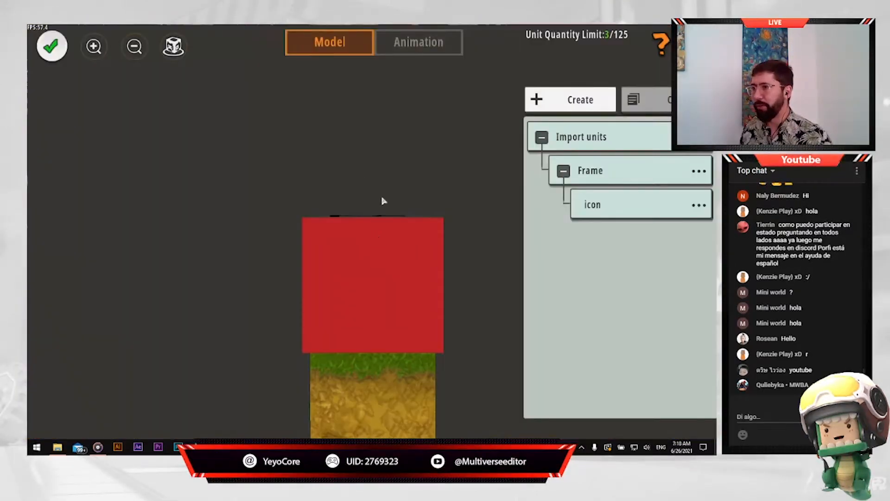
key(Escape)
- Compare the gold-trimmed fire tower with the plainer one and the other tower rows from above
key(w)
key(w)
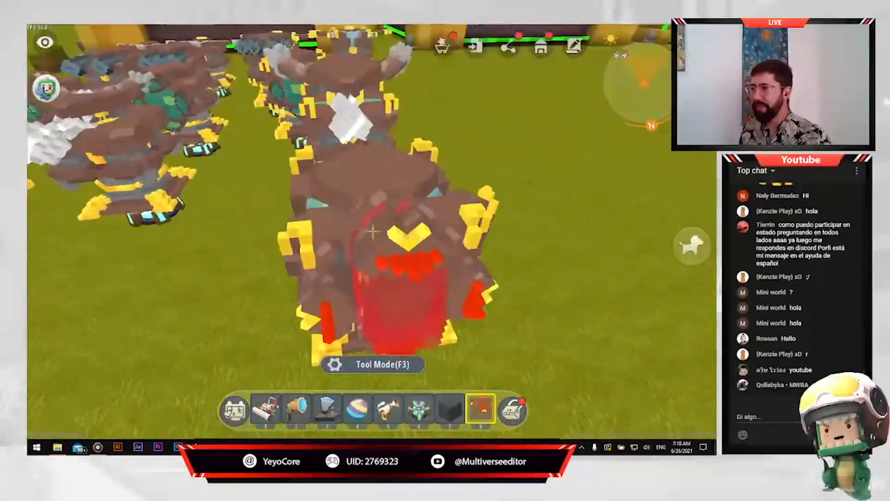
key(a)
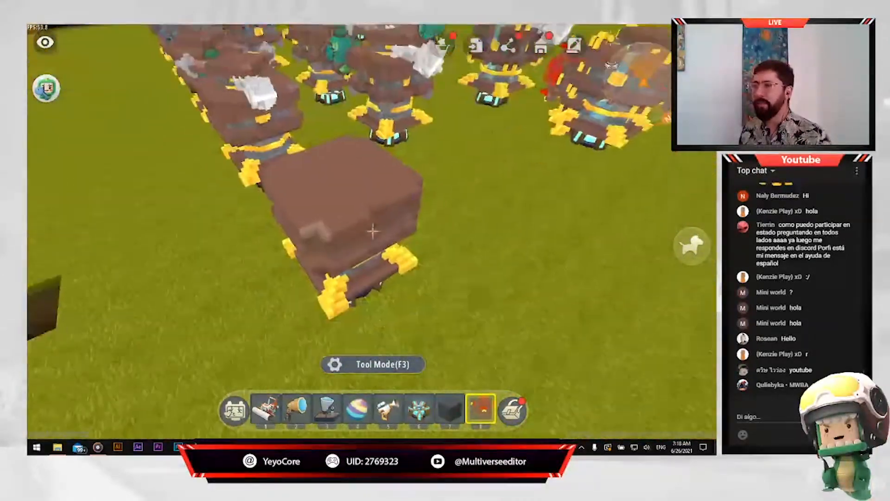
key(d)
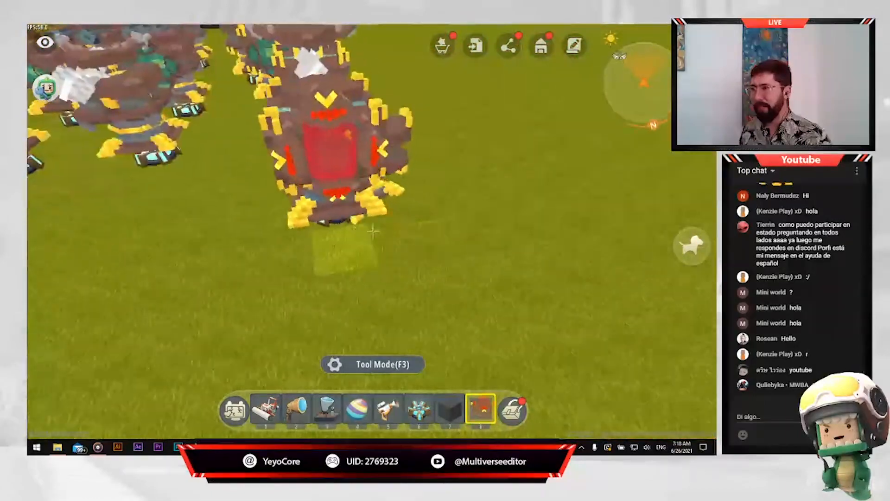
key(a)
key(d)
right_click(373, 231)
key(w)
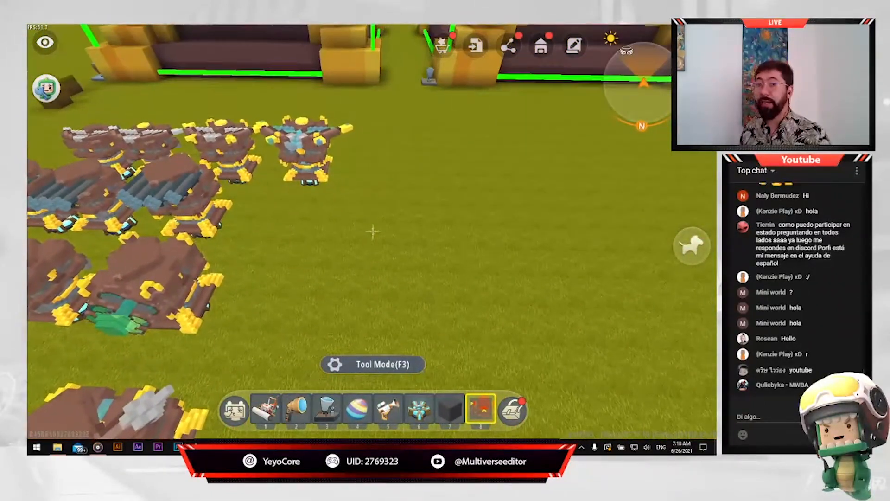
key(Escape)
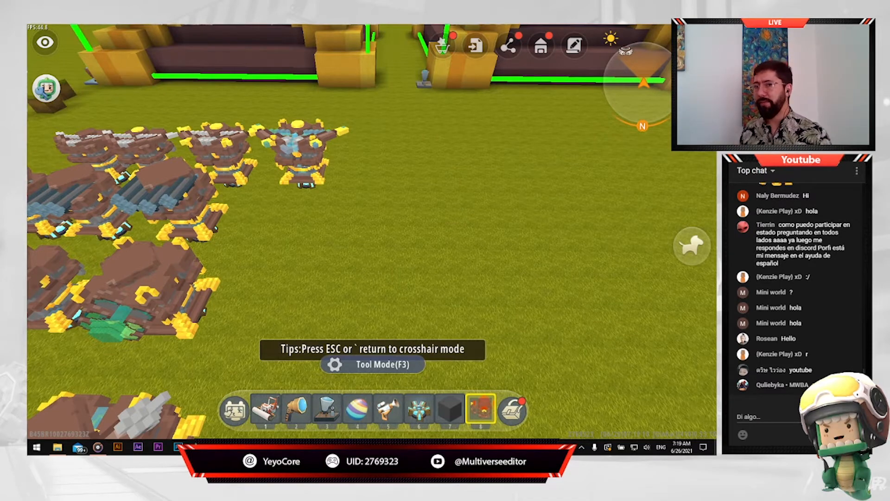
key(alt+Tab)
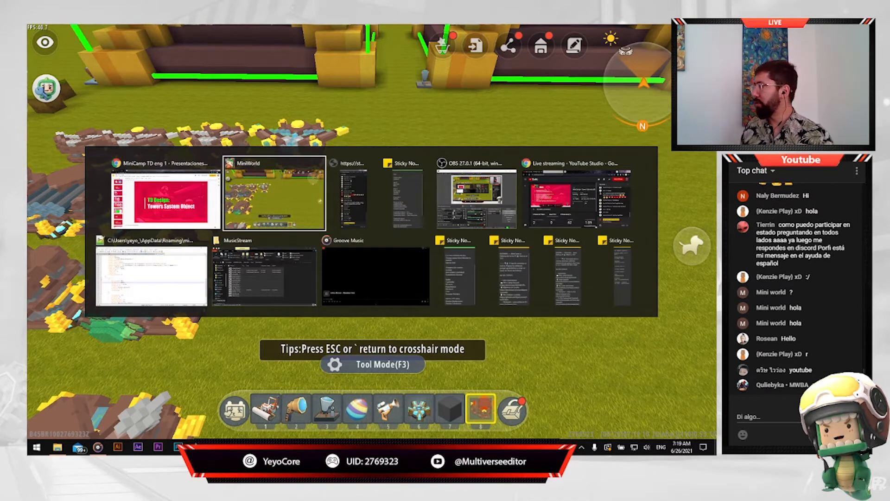
key(alt+shift+Tab)
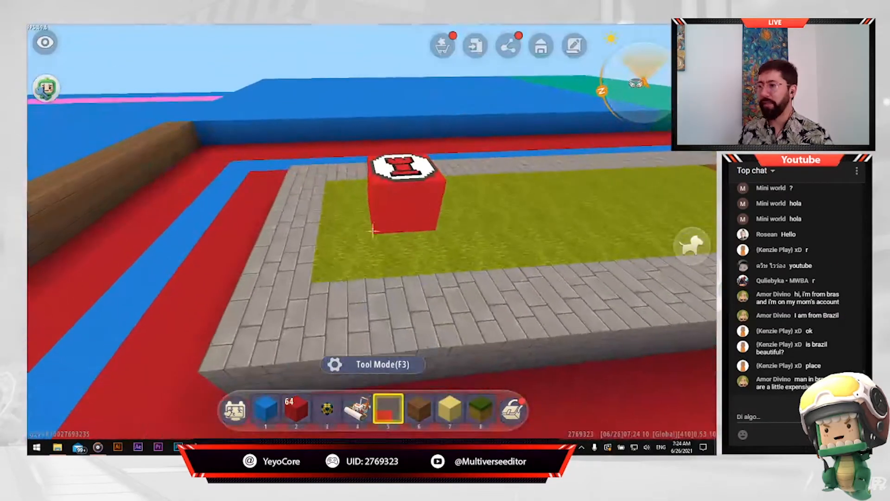
- Replace one grass block in the stone-bordered plot with a red tower icon block set flush with the ground
click(372, 229)
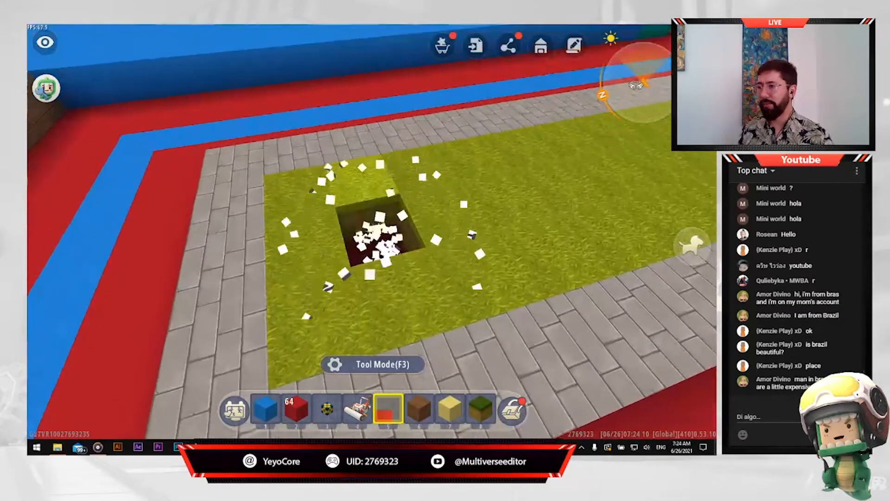
right_click(373, 228)
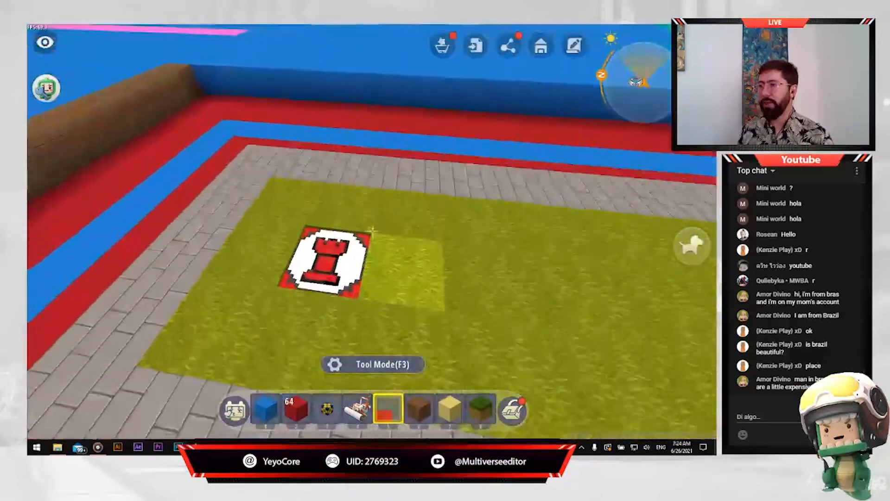
key(d)
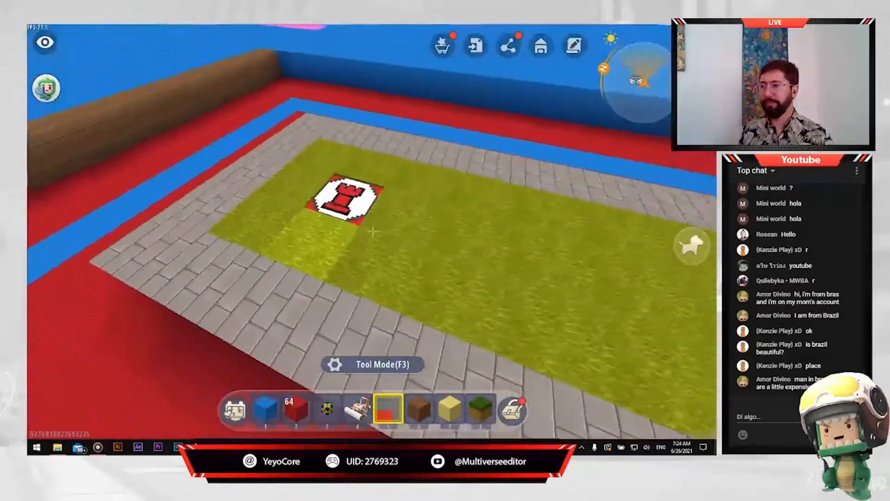
key(a)
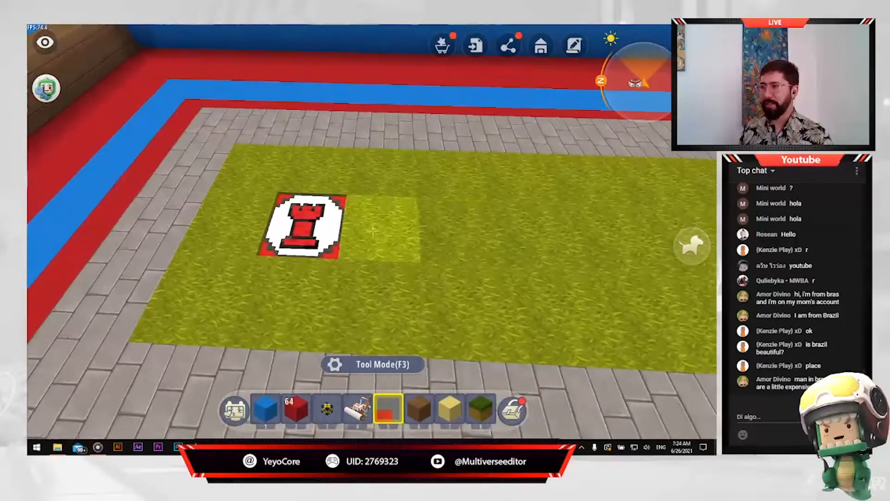
- Replace further spaced grass blocks along the plot towards the wooden strip with flush red tower icon blocks
key(a)
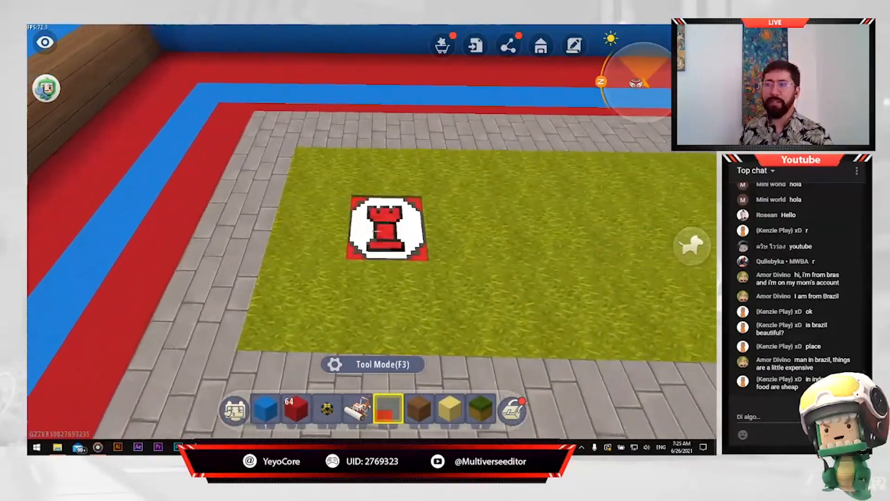
key(w)
key(s)
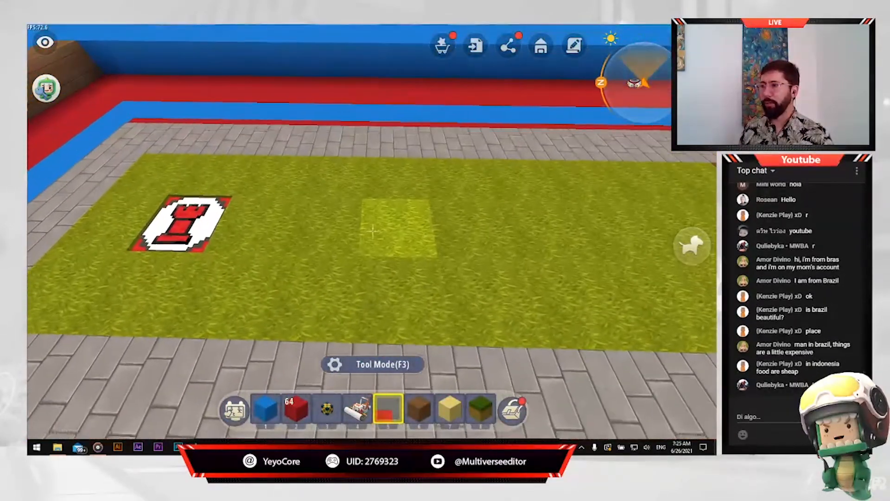
click(373, 231)
right_click(372, 231)
key(d)
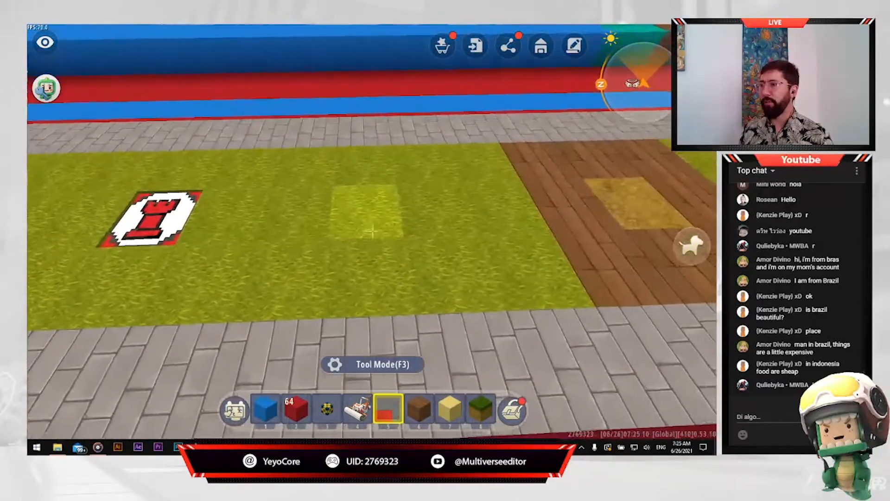
click(373, 231)
right_click(373, 231)
key(d)
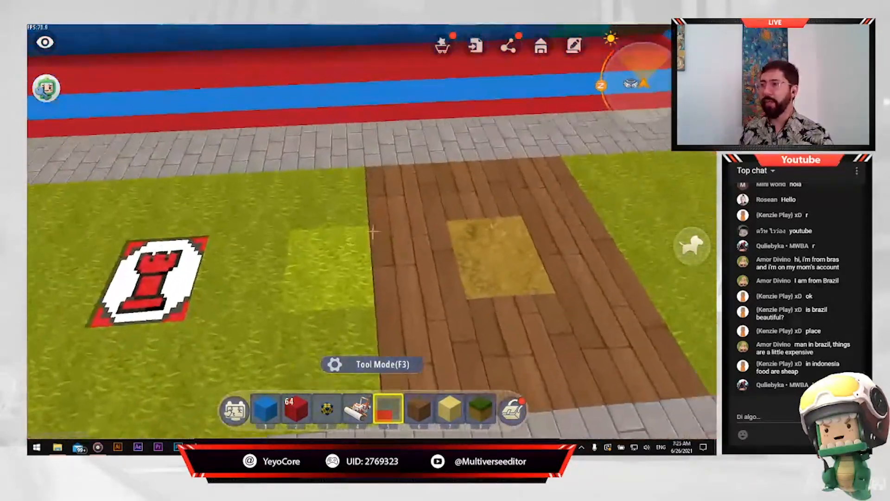
click(373, 231)
right_click(373, 231)
key(d)
click(372, 231)
right_click(373, 231)
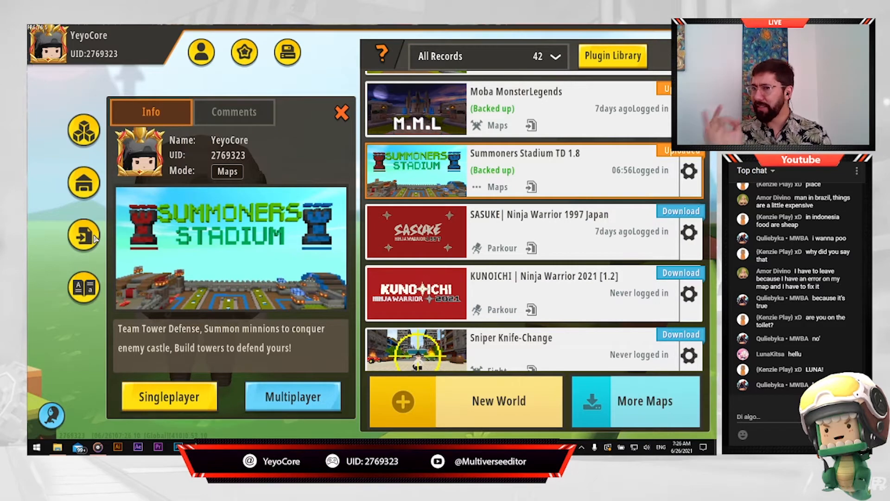
- Open the plugins of the Summoners Stadium TD 1.8 map and bring up its creatures, including the tower entries
click(92, 238)
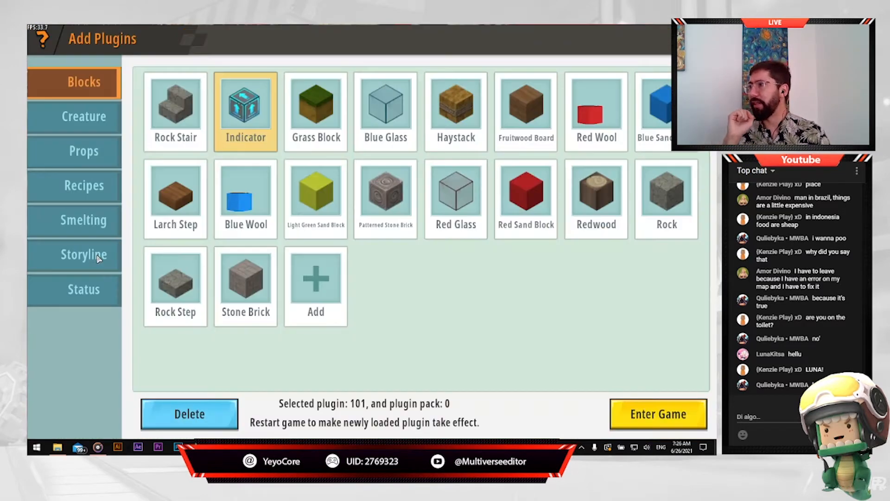
click(95, 120)
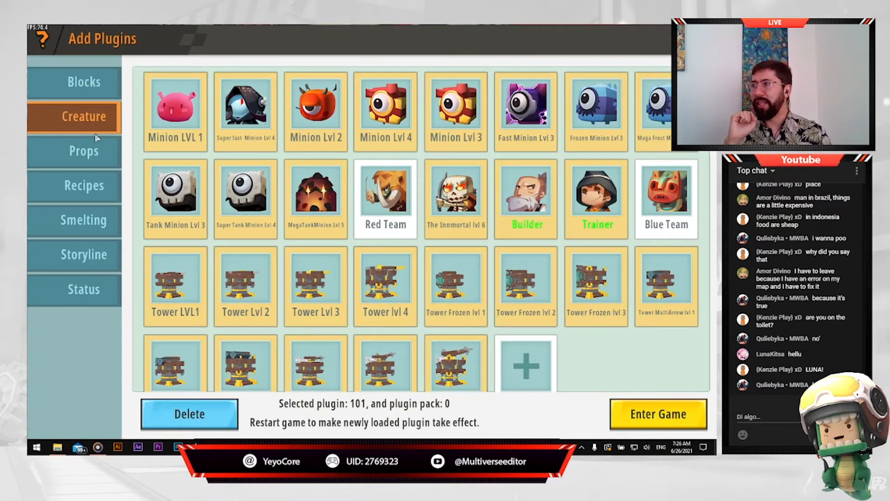
scroll(531, 347, down, 1)
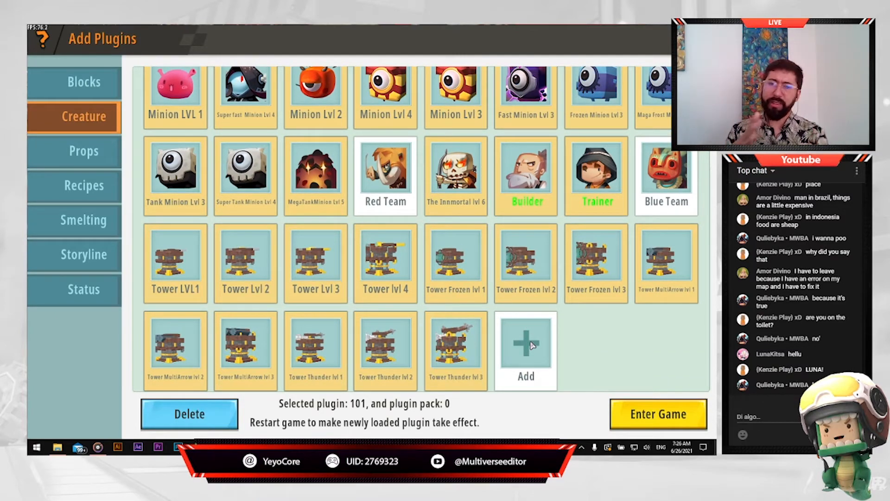
- Start a new creature plugin for the map, based on an existing creature template
click(532, 346)
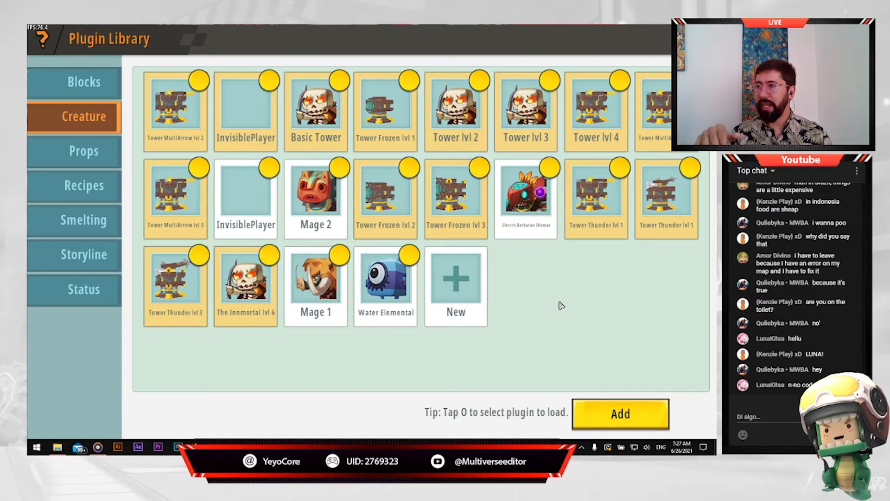
click(475, 284)
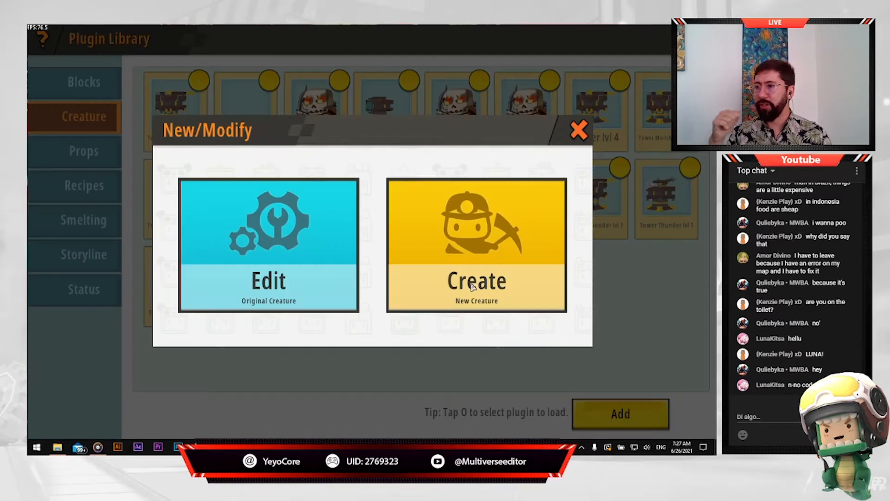
click(484, 274)
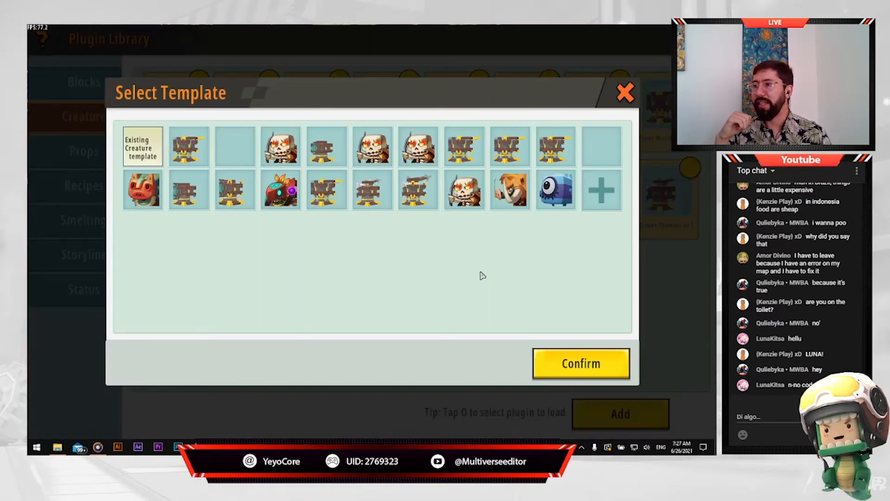
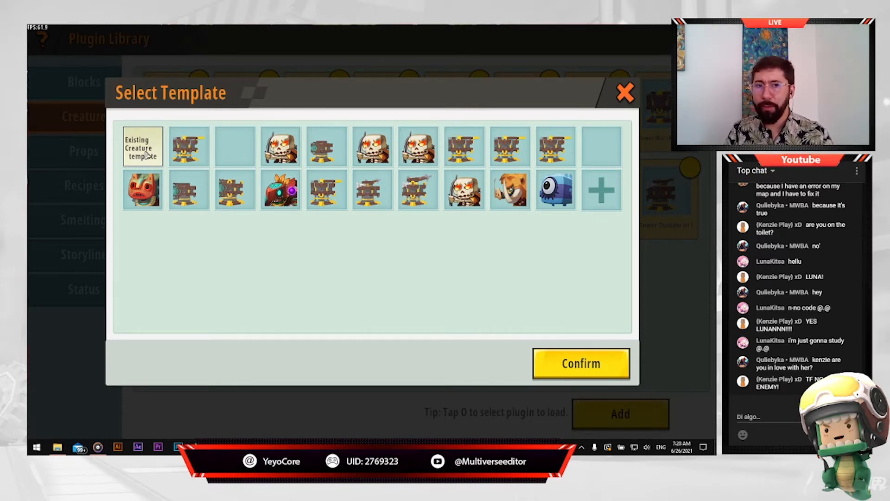
click(158, 158)
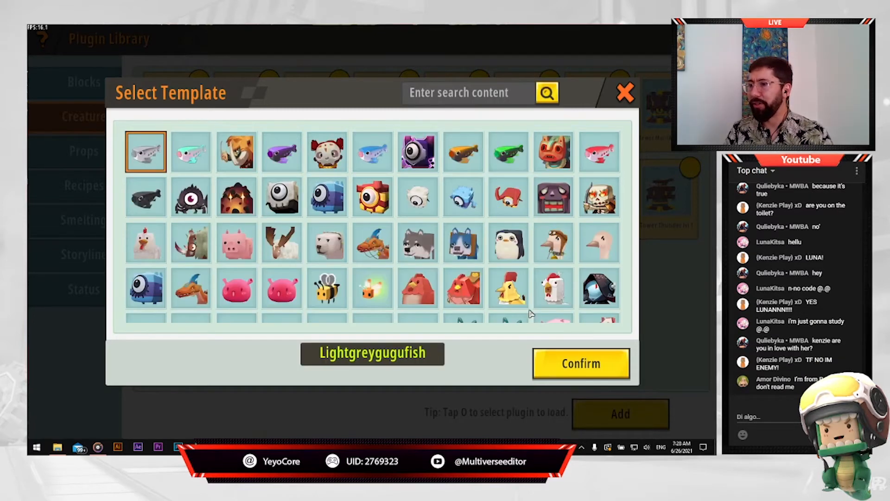
- Look through the creature templates, trying the black hooded creature, the bee, a pink and white fish and the red-and-yellow one-eyed creature
scroll(480, 255, down, 5)
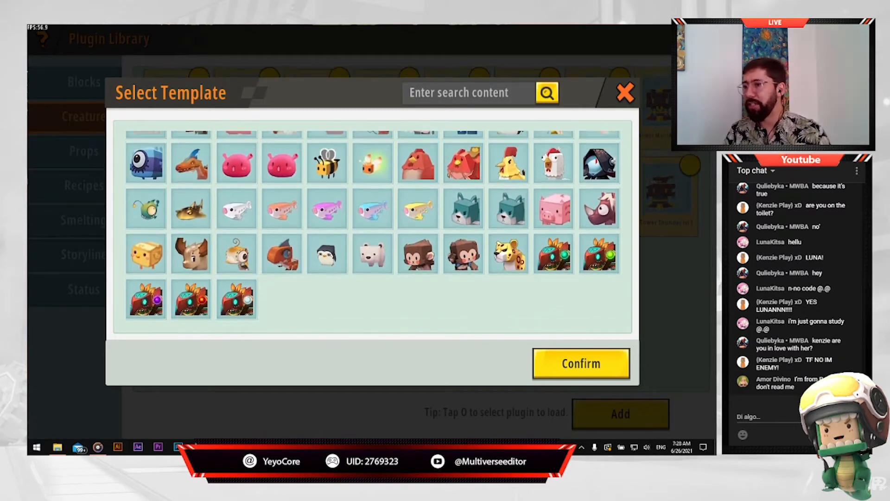
scroll(571, 236, up, 3)
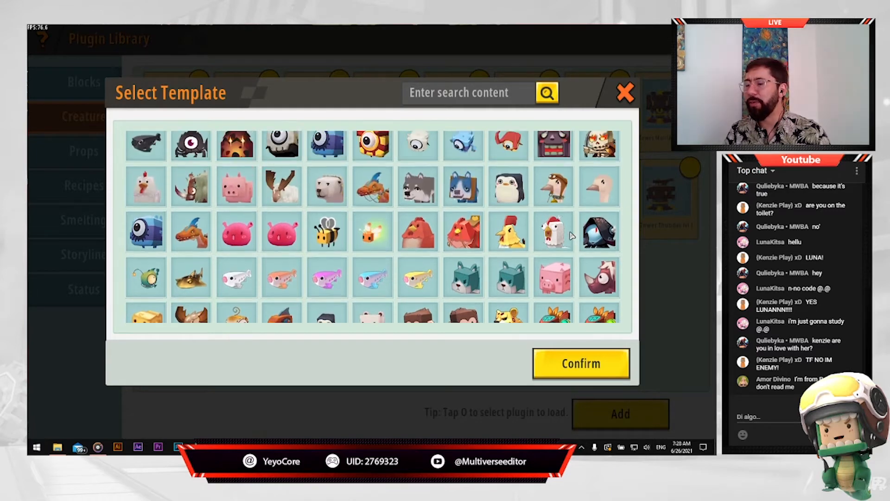
scroll(480, 148, up, 1)
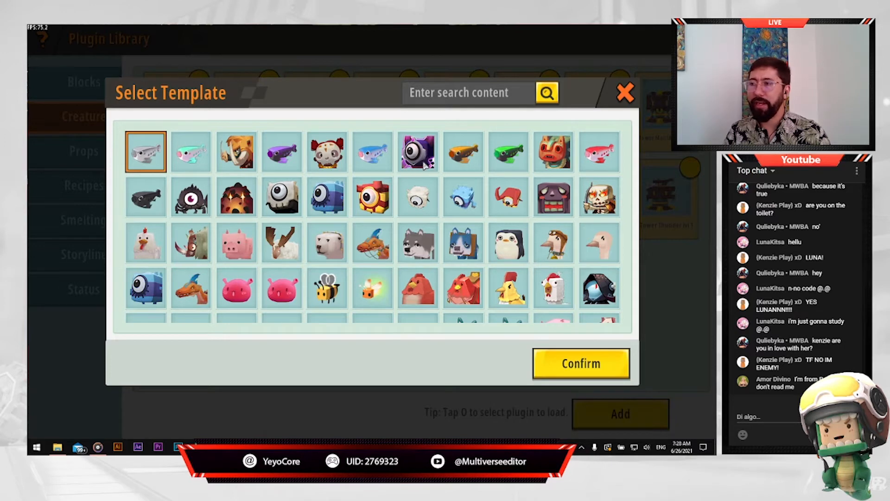
scroll(547, 278, down, 5)
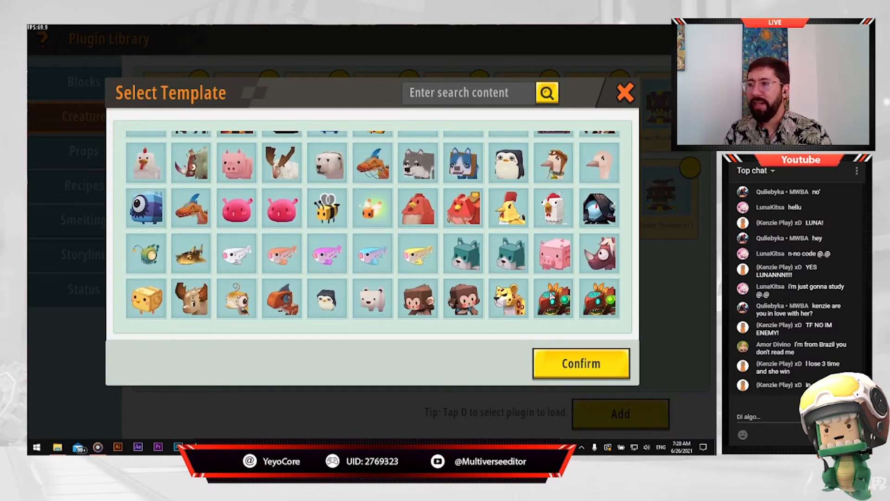
scroll(533, 294, up, 2)
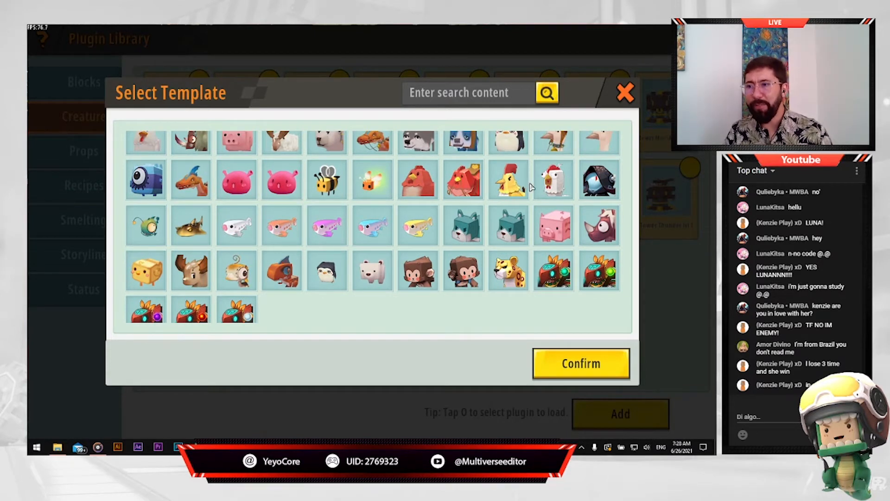
click(600, 184)
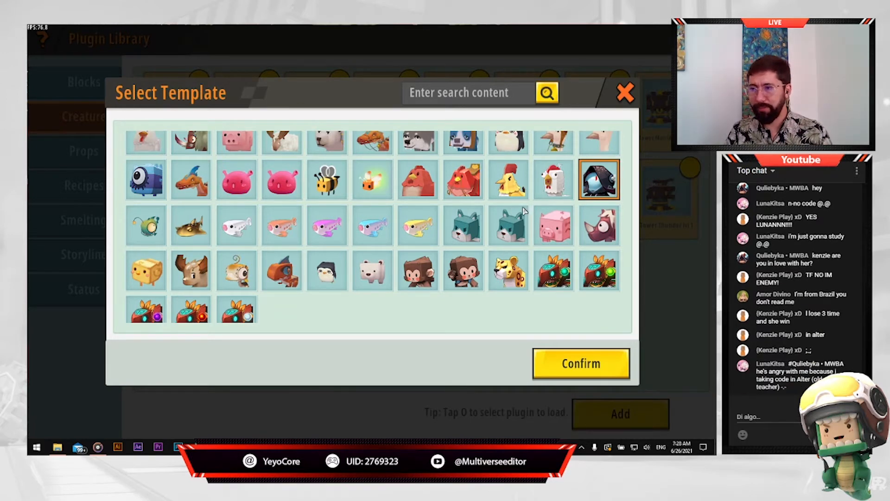
scroll(374, 225, up, 1)
click(319, 215)
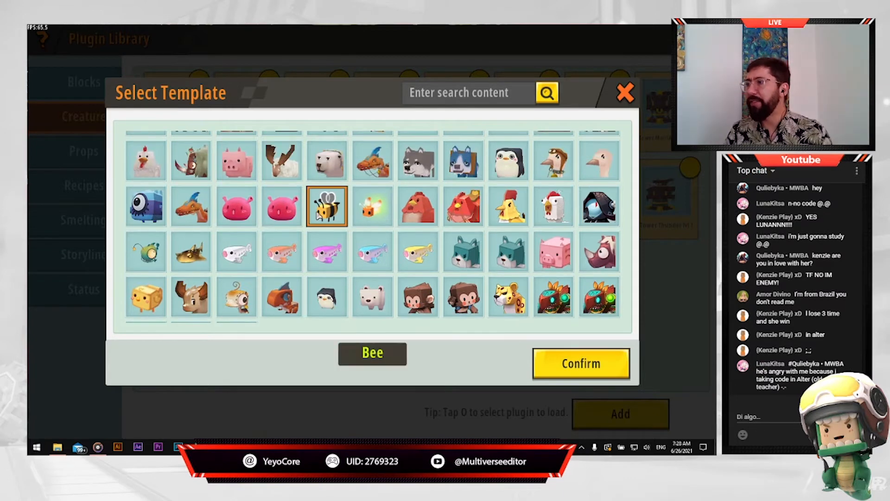
scroll(462, 247, up, 1)
scroll(315, 245, down, 2)
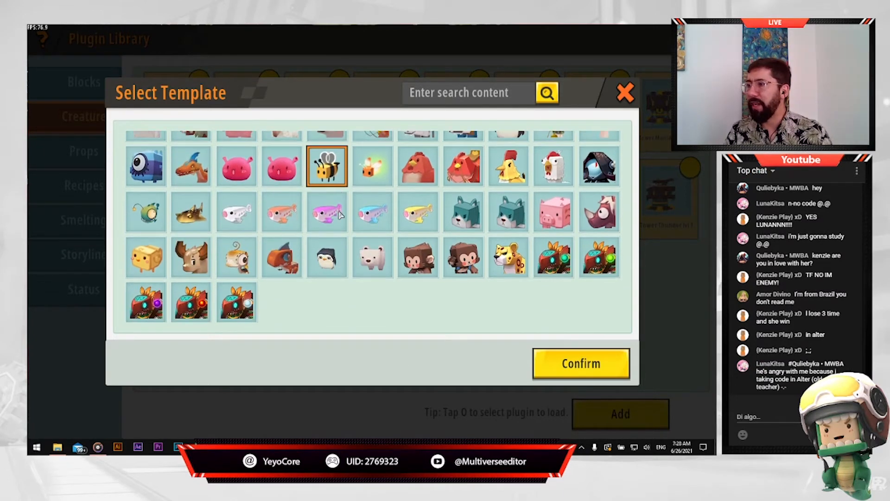
click(344, 214)
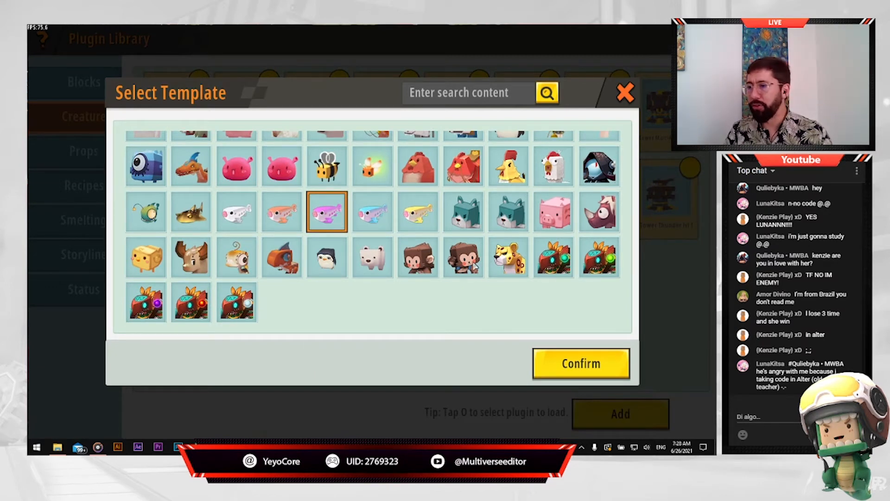
scroll(232, 273, up, 3)
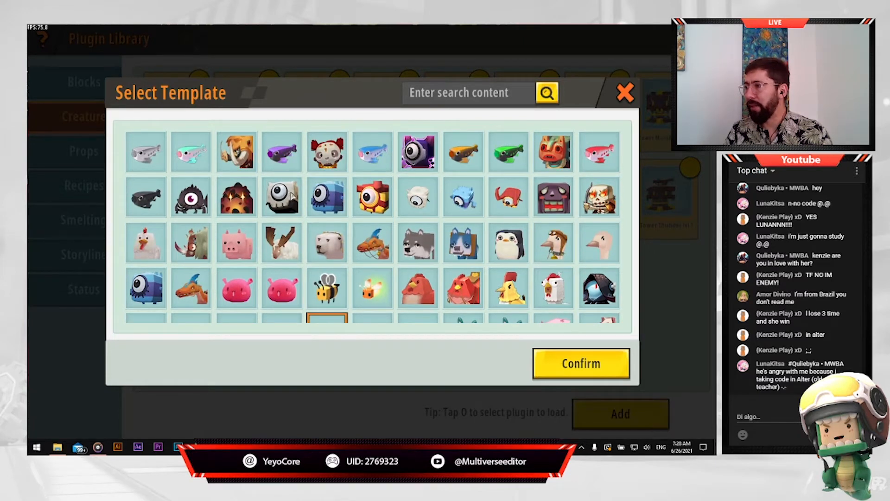
click(388, 209)
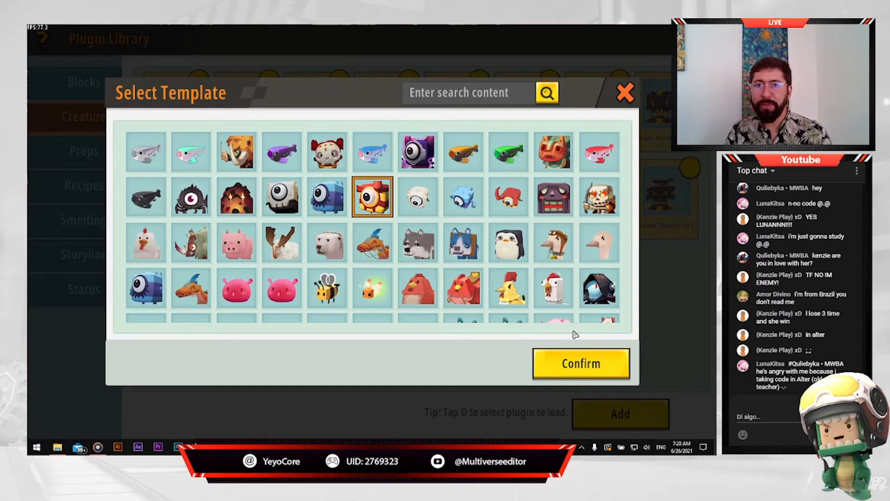
- Choose the yellow rooster with the red comb as the new creature's template
scroll(533, 289, down, 1)
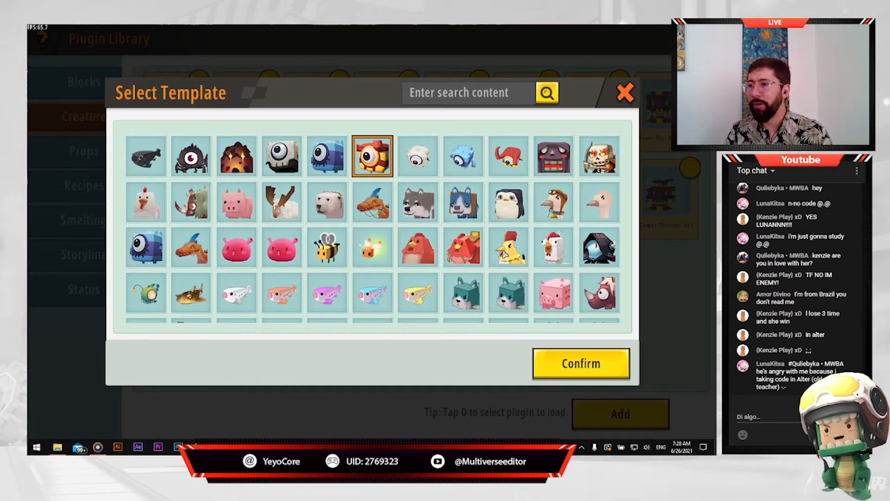
click(505, 254)
click(582, 366)
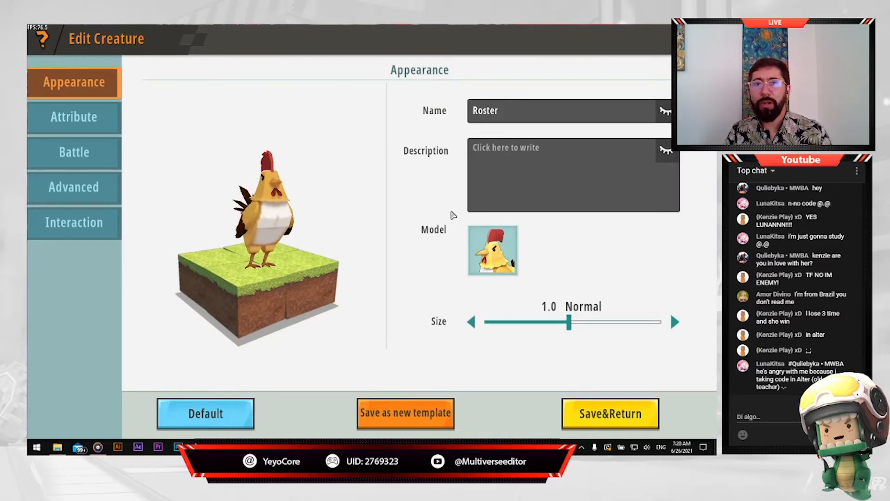
- Make the creature's name visible and rename the creature "Fire lvl 1"
click(666, 111)
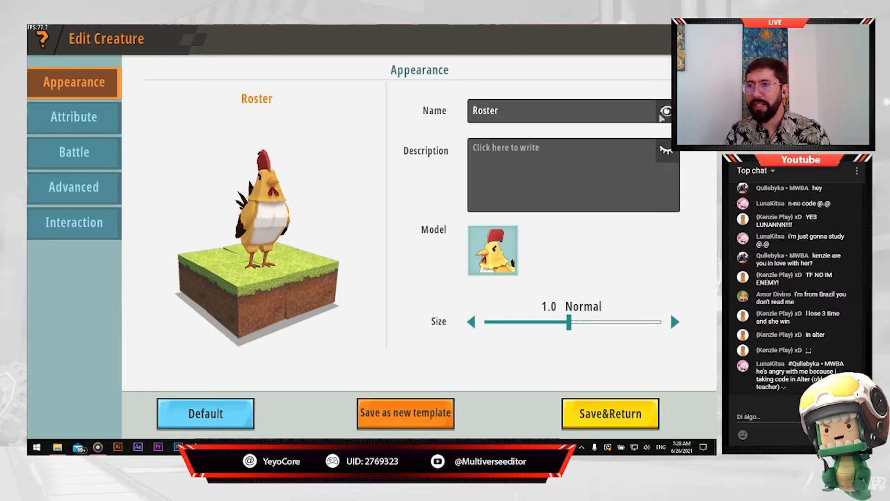
click(610, 118)
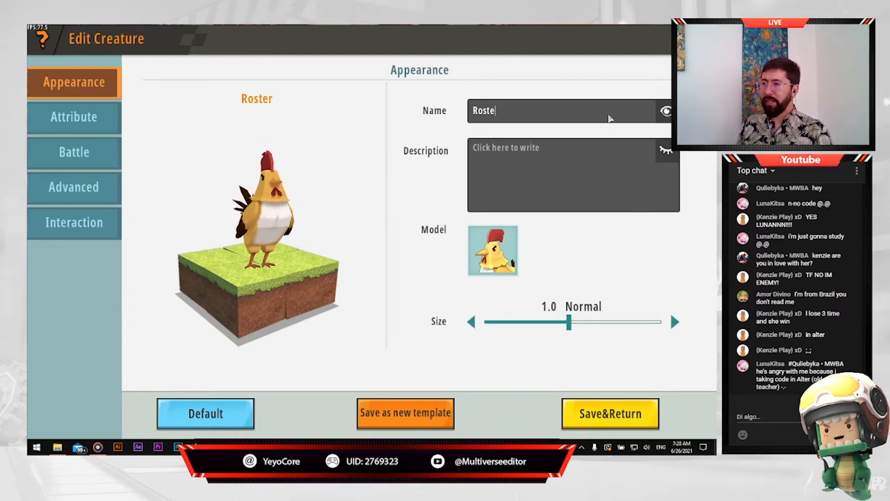
key(BackSpace)
key(BackSpace)
key(BackSpace)
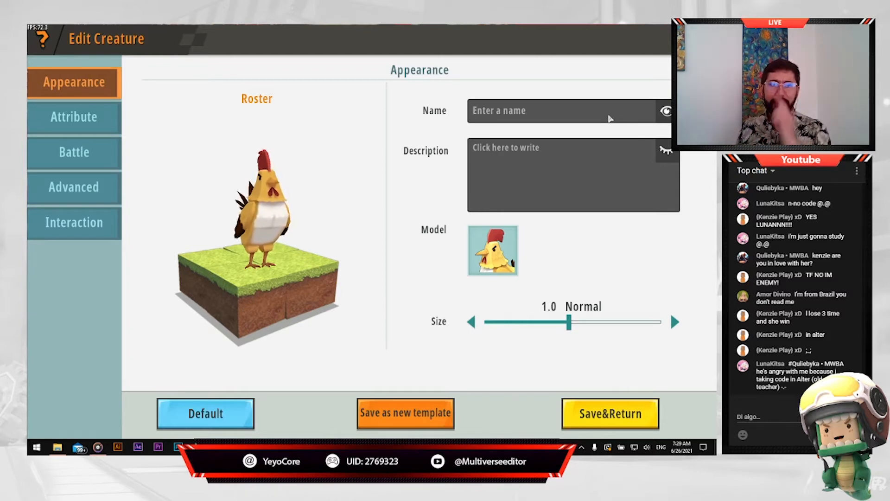
text(T)
key(BackSpace)
text(fIR)
key(BackSpace)
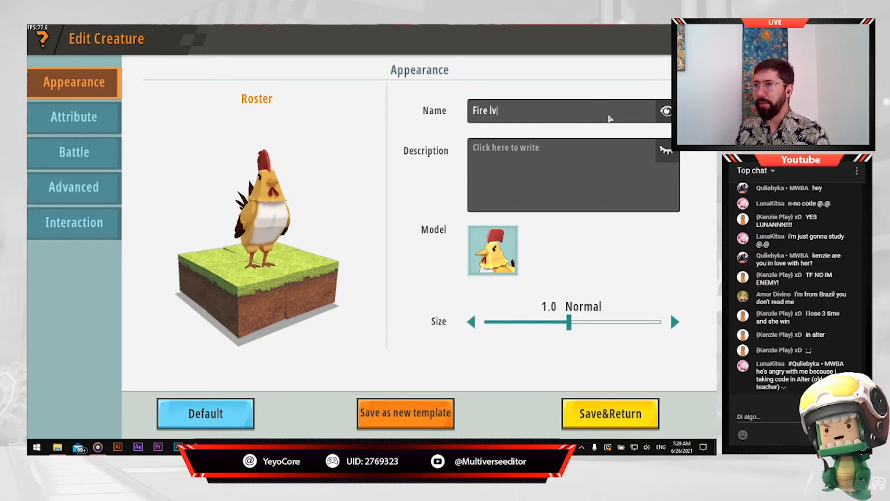
click(530, 166)
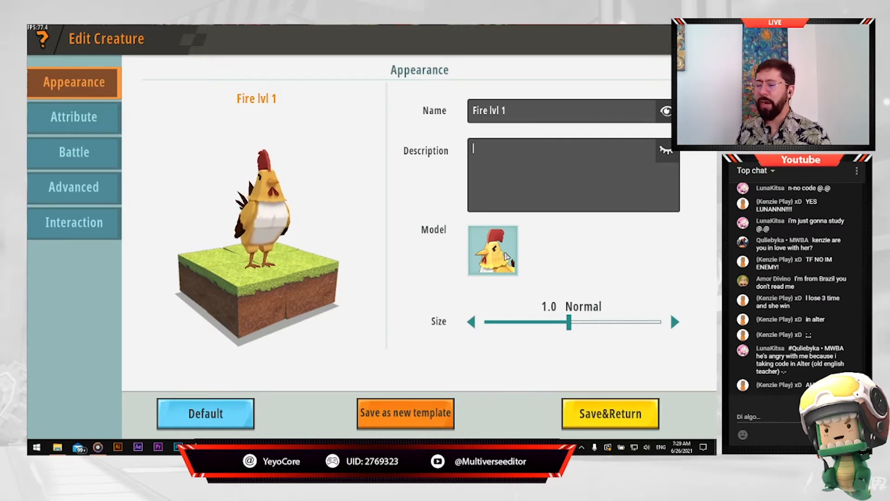
- Set the creature's model to the Firetower LVL 4 miniature from the Potion folder of the Miniature Library
click(506, 256)
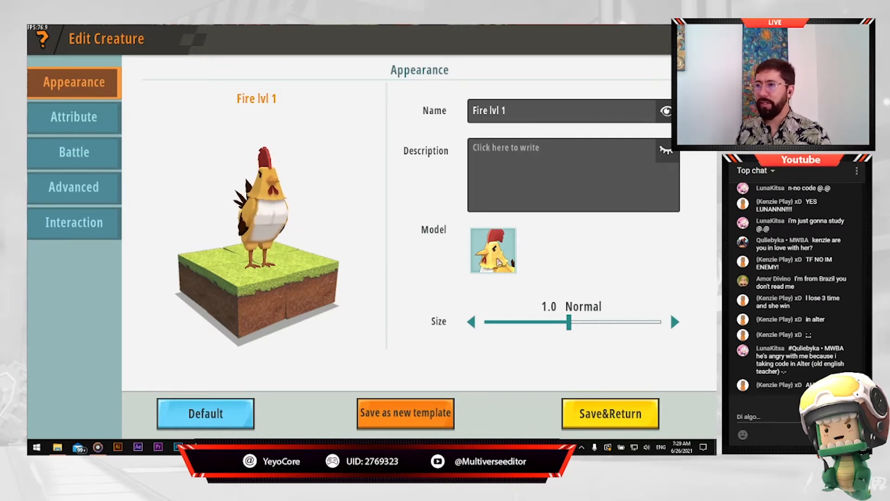
click(159, 297)
scroll(311, 284, down, 2)
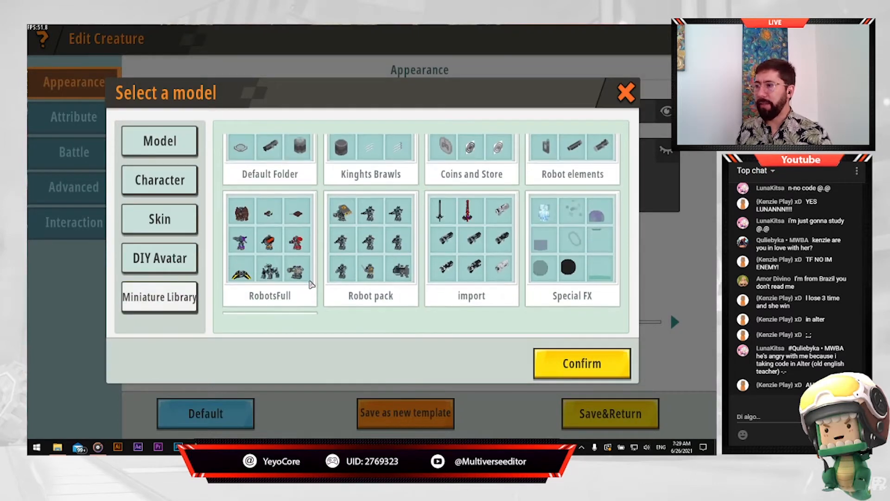
scroll(310, 284, down, 3)
click(296, 264)
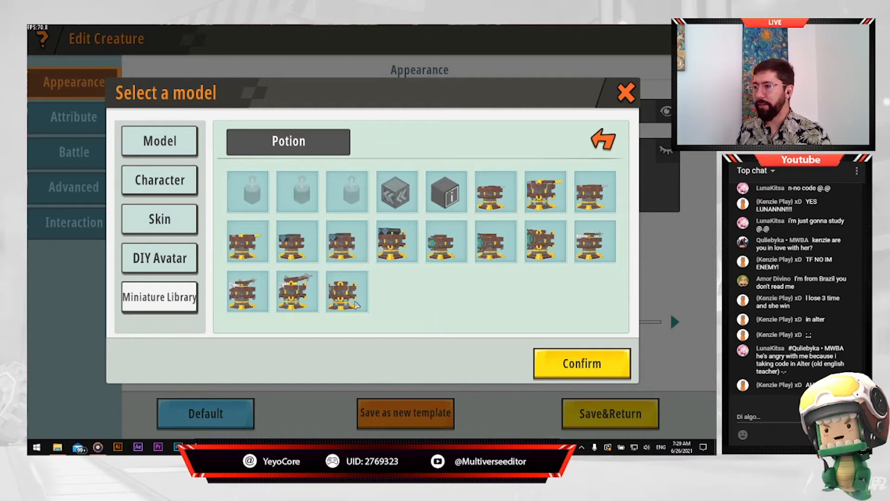
click(353, 304)
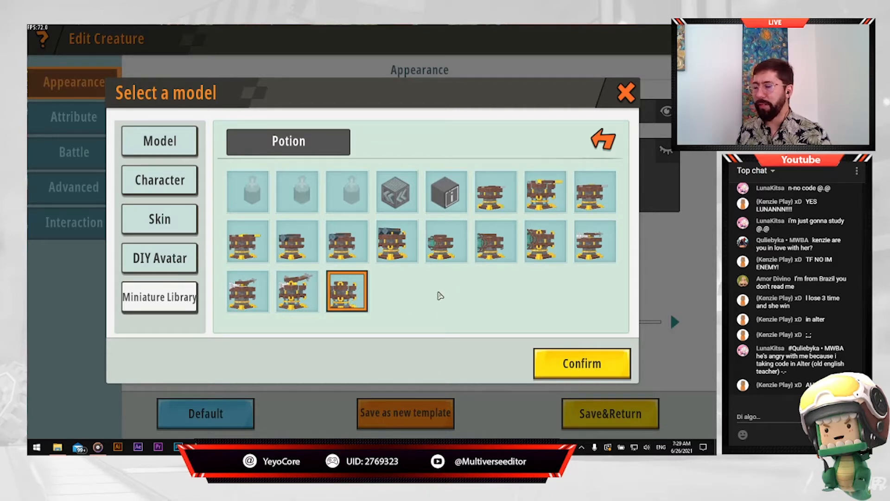
click(357, 292)
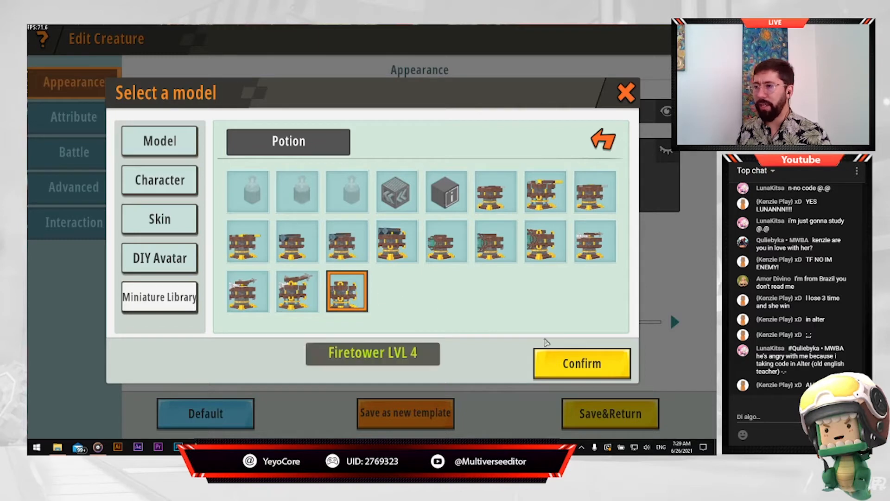
click(564, 363)
mouse_move(296, 238)
mouse_down()
mouse_move(299, 303)
mouse_move(115, 292)
mouse_move(286, 276)
mouse_move(264, 253)
mouse_move(274, 254)
mouse_move(264, 239)
mouse_move(280, 239)
mouse_up()
drag(346, 248, 309, 247)
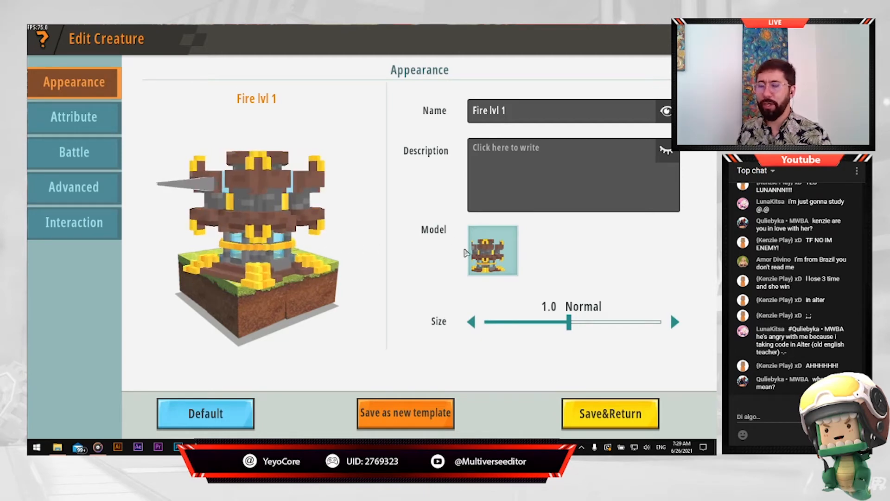
mouse_move(284, 263)
mouse_down()
mouse_move(312, 260)
mouse_move(292, 262)
mouse_up()
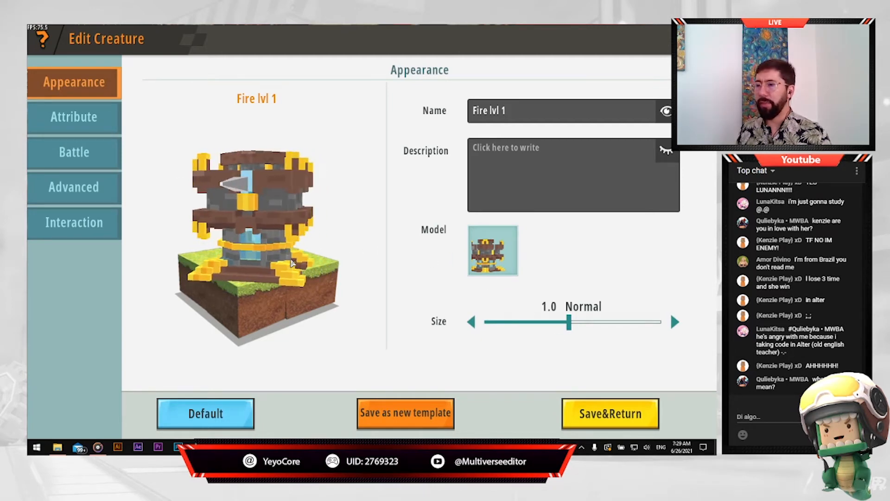
- Set the creature type to Animals in the creature's basic attributes
click(97, 121)
click(105, 81)
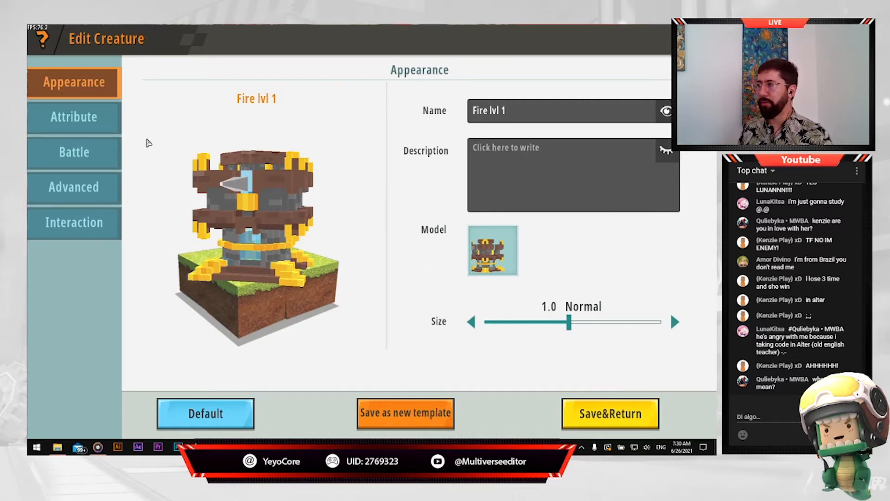
click(98, 116)
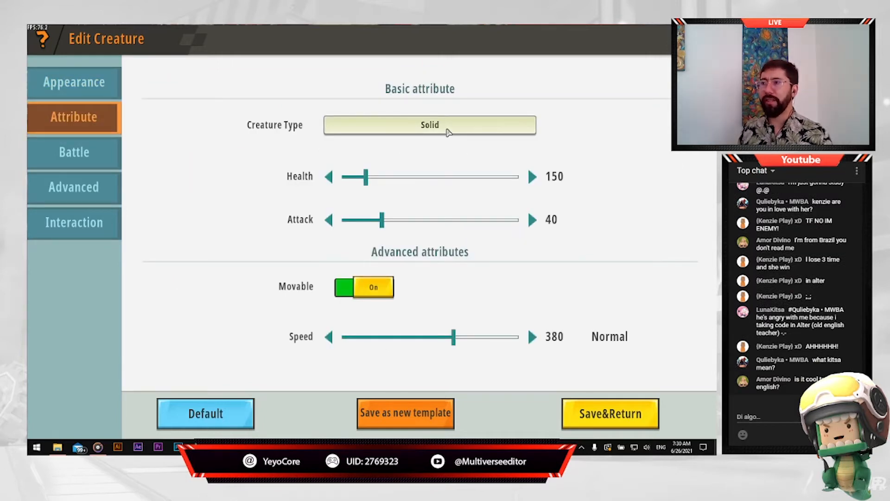
click(445, 131)
click(528, 118)
click(473, 131)
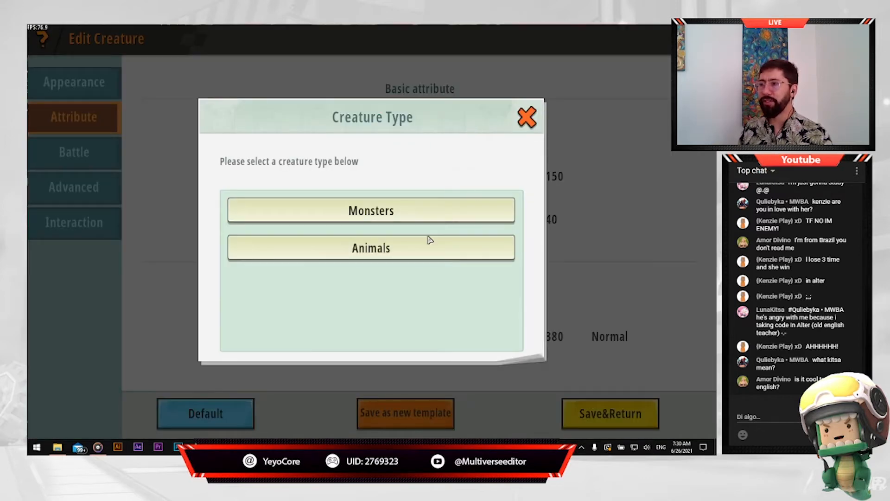
click(380, 249)
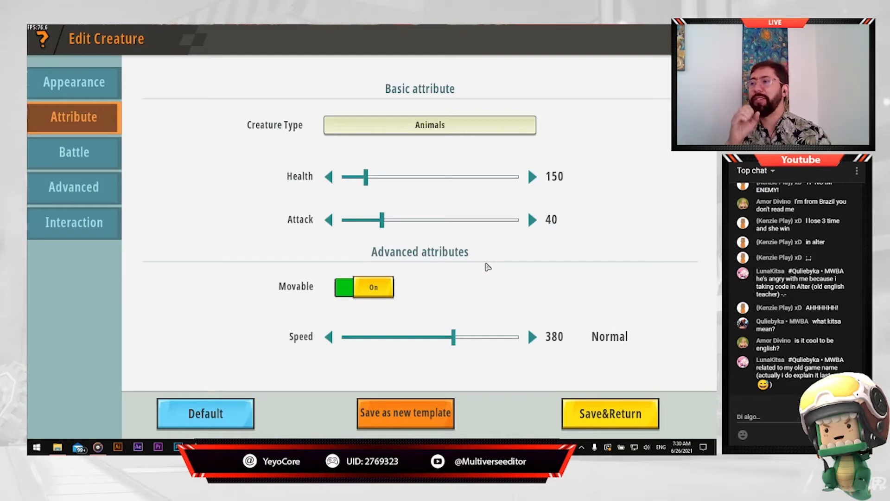
- Set the creature's health to 5
drag(365, 181, 342, 182)
click(531, 178)
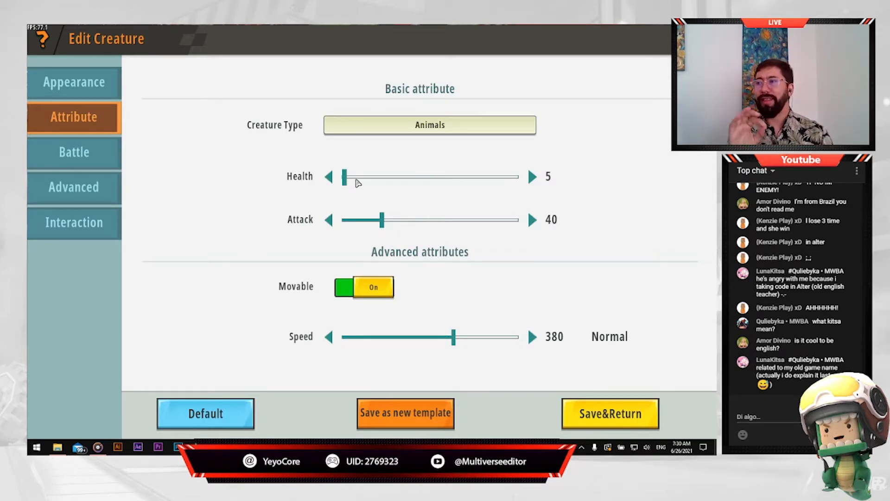
drag(345, 180, 437, 181)
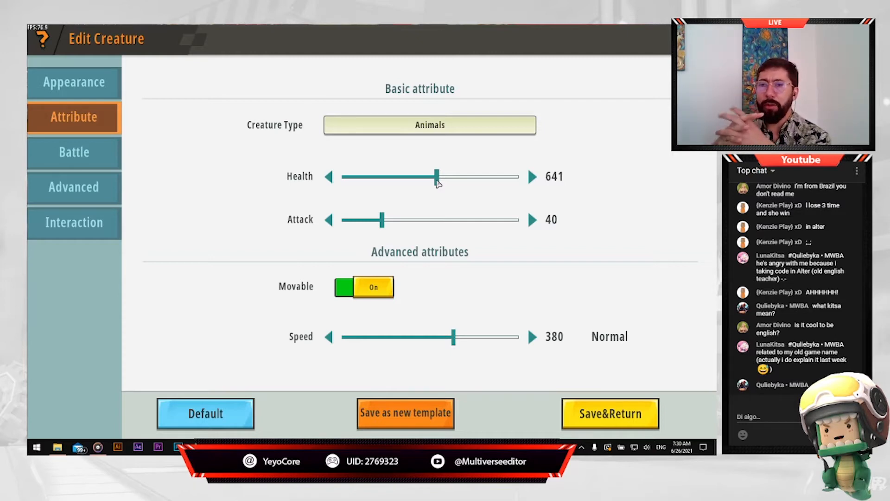
drag(438, 184, 344, 179)
click(328, 178)
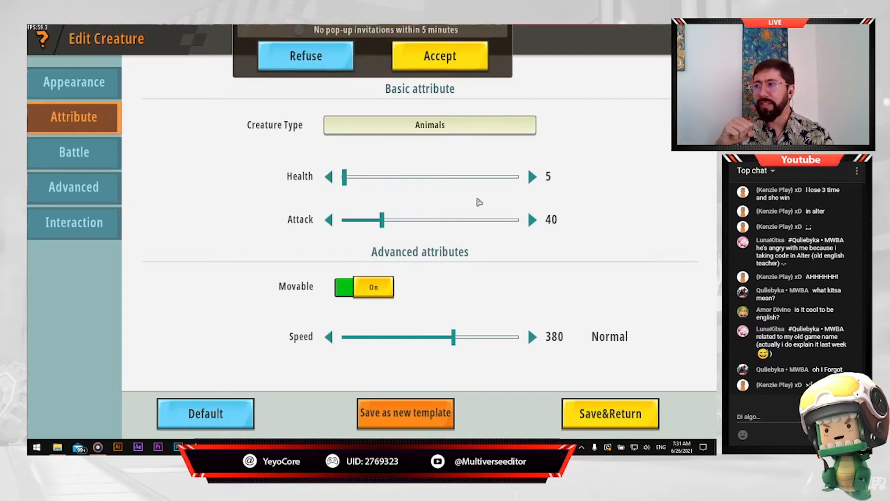
- Block pop-up invitations for 5 minutes and refuse the room invitation
click(299, 85)
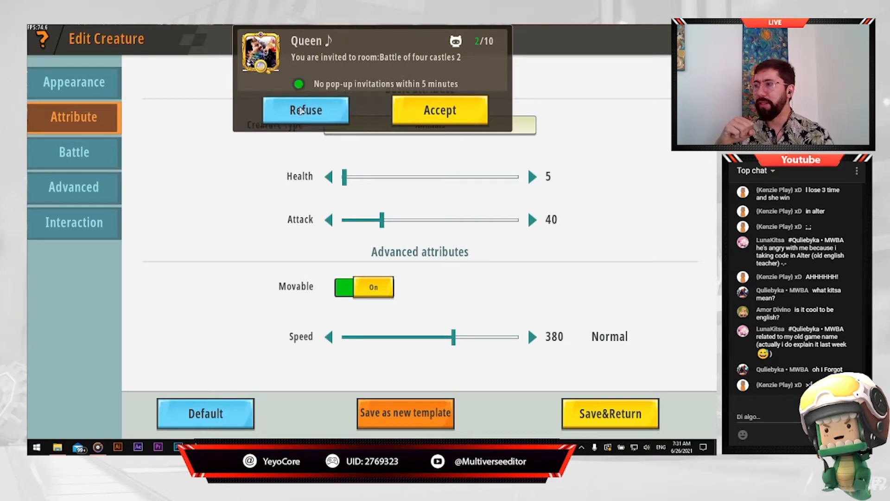
click(301, 110)
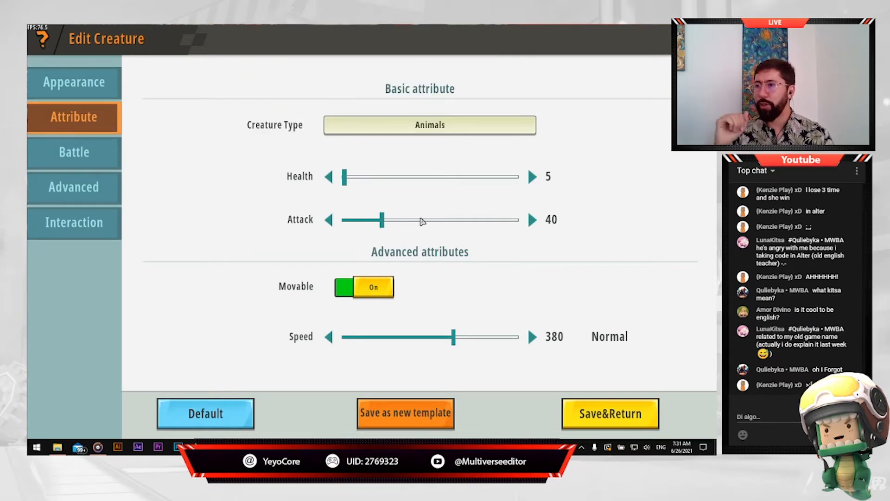
- Set the creature's attack to 8 and turn off its Movable attribute
drag(381, 224, 329, 217)
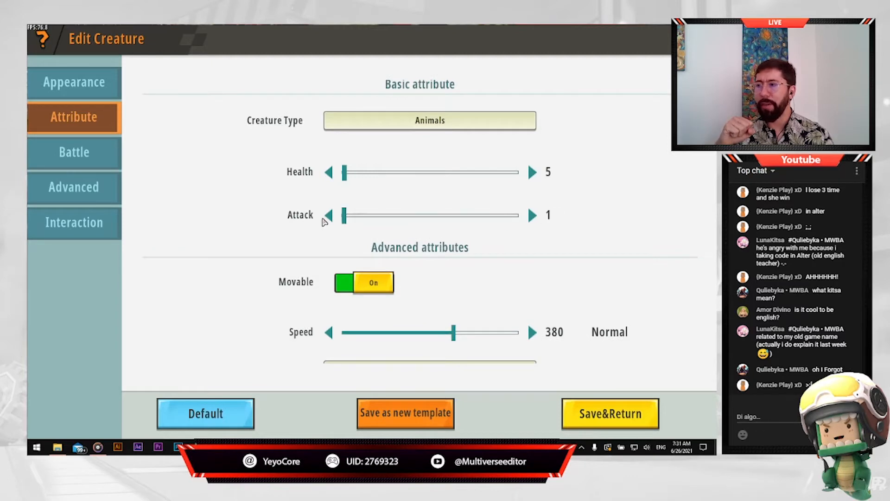
click(533, 217)
click(532, 216)
click(533, 217)
click(533, 216)
click(534, 217)
click(533, 216)
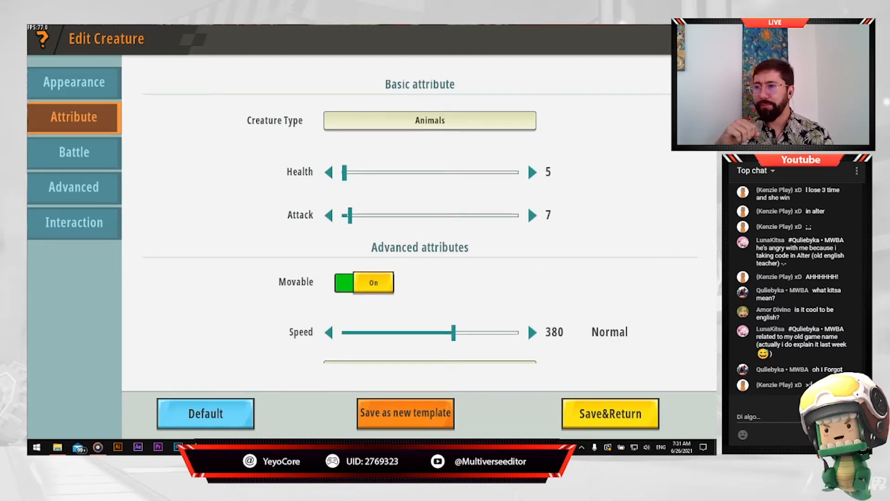
click(532, 216)
scroll(568, 287, down, 1)
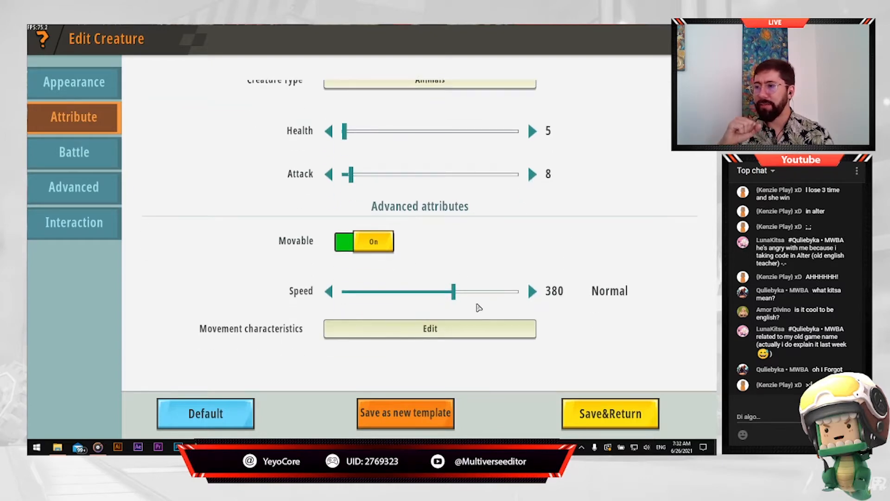
click(378, 251)
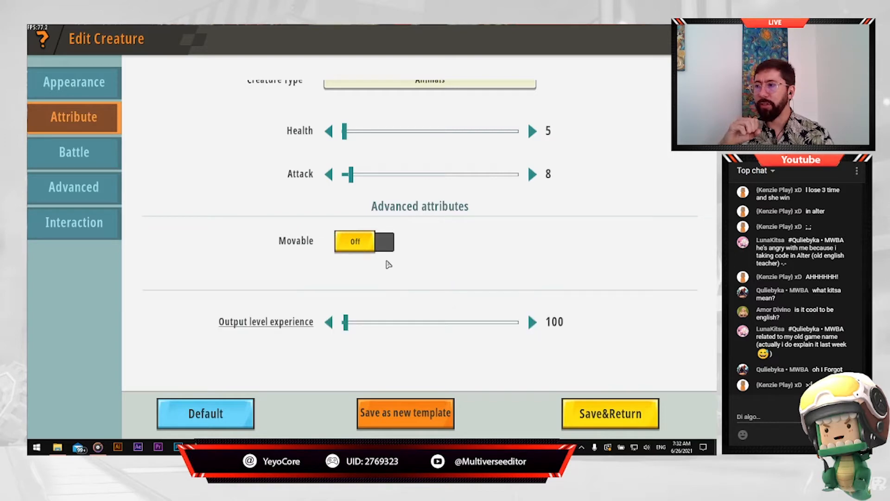
- Set Drop Star EXP to 0, remove the dropped item and turn off the creature's drops
scroll(530, 312, down, 1)
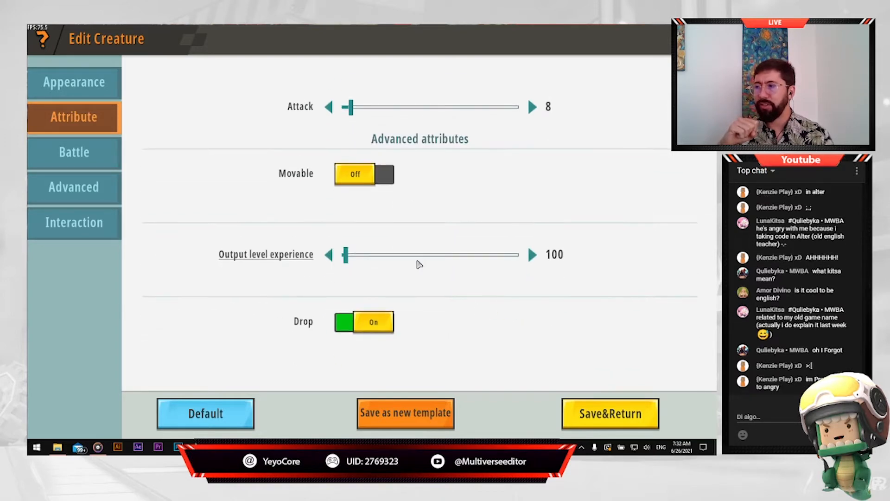
scroll(407, 256, down, 1)
scroll(406, 257, down, 1)
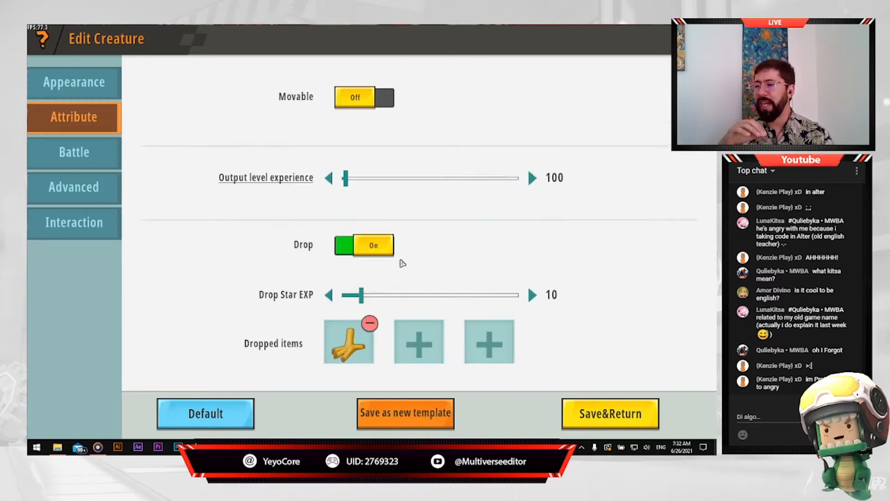
drag(361, 265, 317, 268)
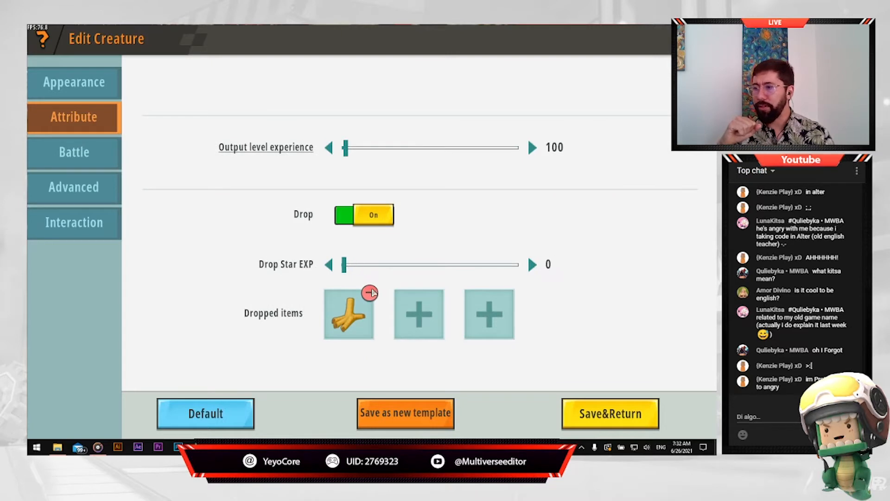
click(371, 293)
click(368, 217)
- Set the creature's output level experience to 0 and review its remaining attributes
scroll(520, 265, up, 2)
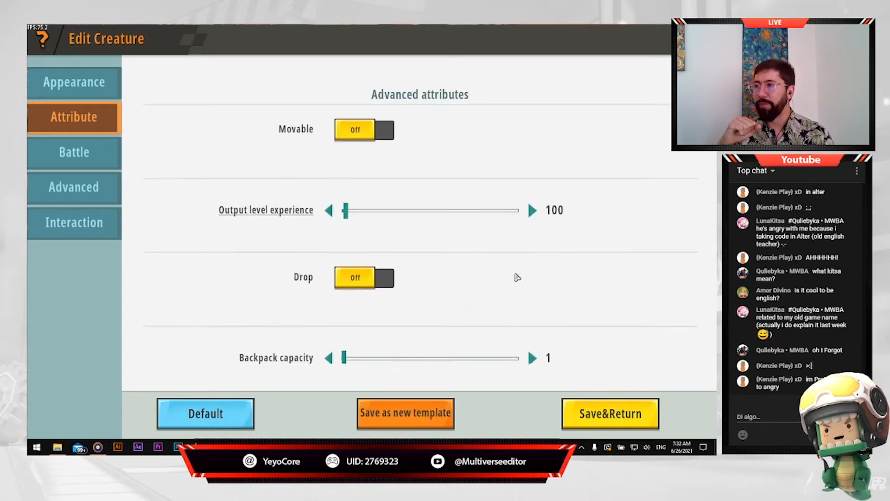
drag(345, 215, 298, 218)
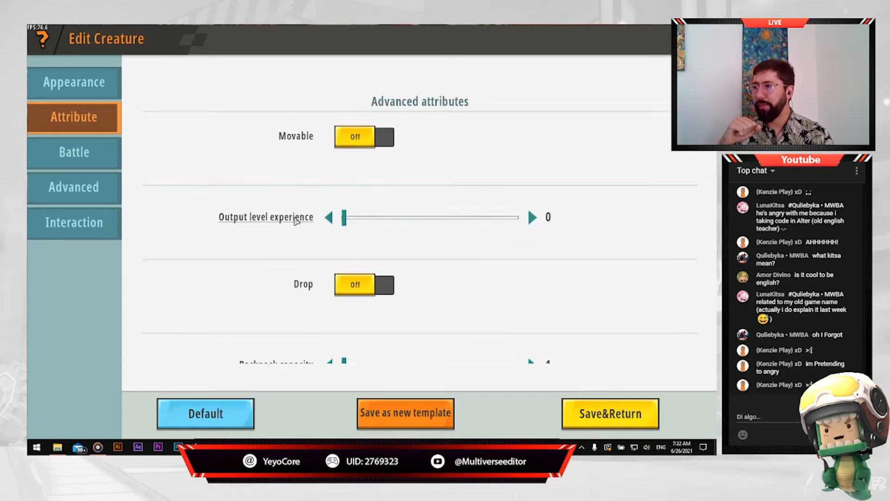
scroll(430, 223, up, 3)
scroll(500, 302, up, 2)
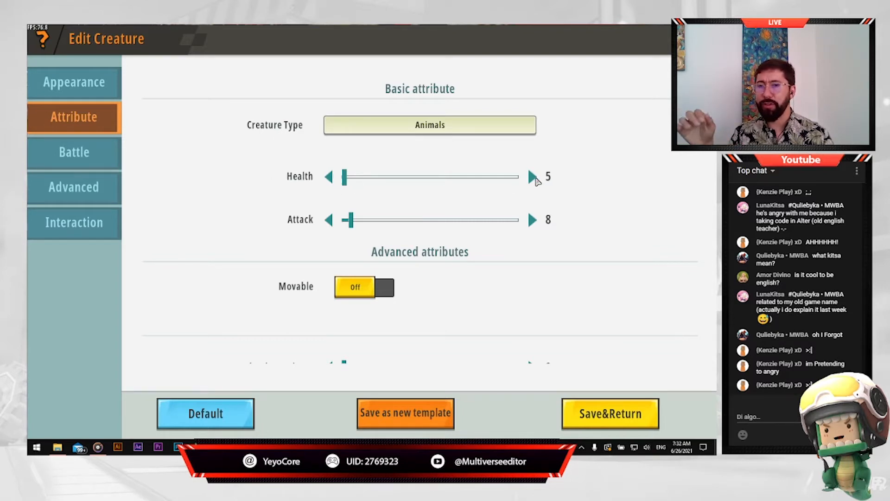
scroll(465, 273, down, 6)
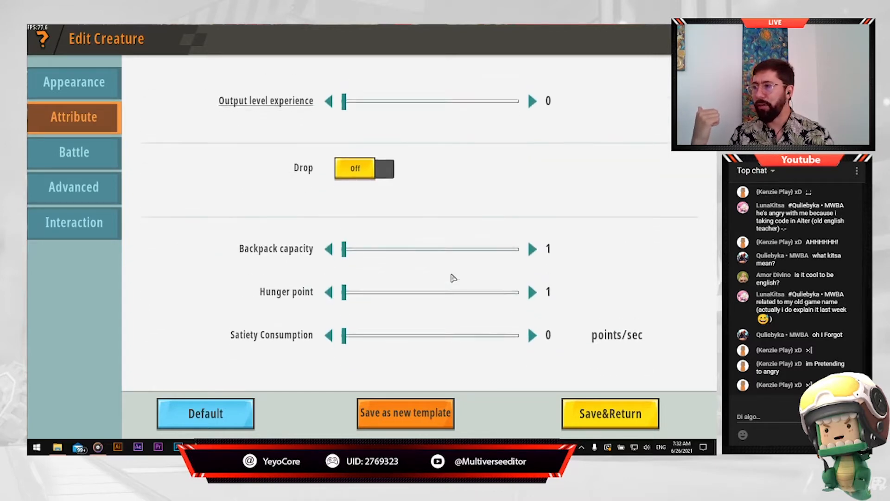
scroll(394, 275, up, 1)
scroll(397, 276, up, 1)
- Set the attack range in the creature's battle settings to 8.0
click(108, 156)
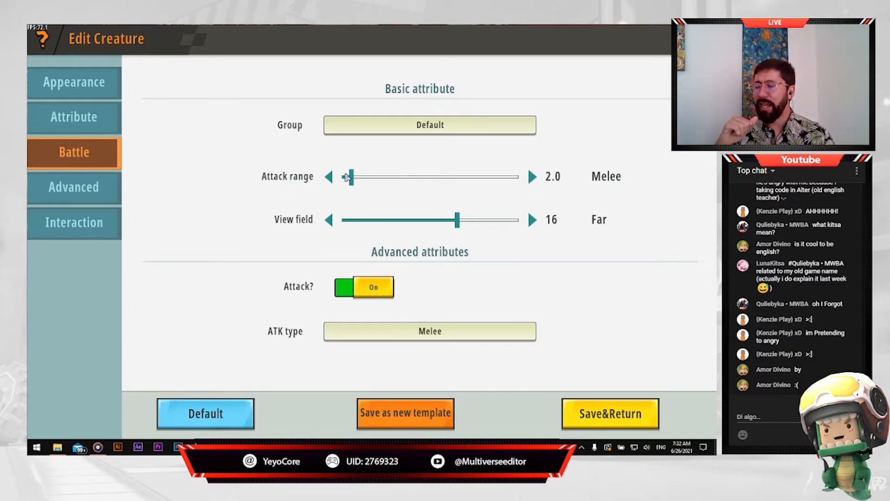
drag(351, 178, 401, 179)
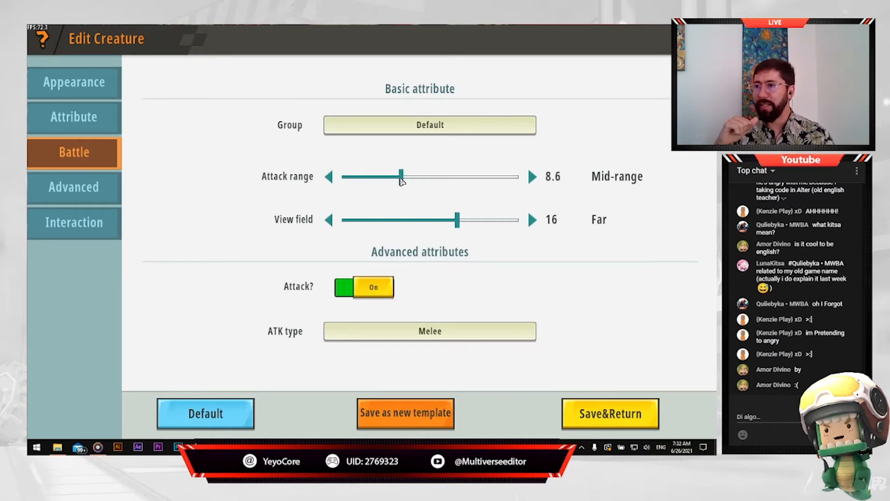
click(329, 178)
click(329, 179)
click(329, 179)
click(329, 178)
click(328, 178)
click(328, 179)
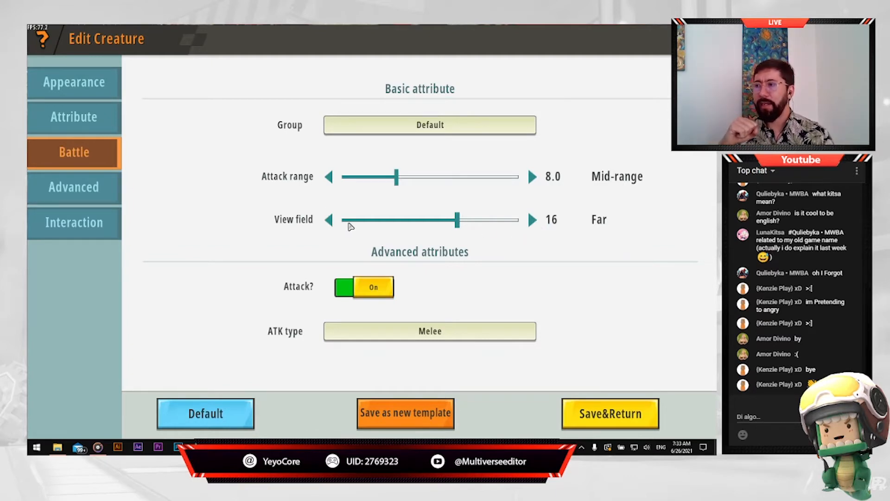
- Set the creature's view field to 8
drag(457, 222, 397, 224)
click(533, 218)
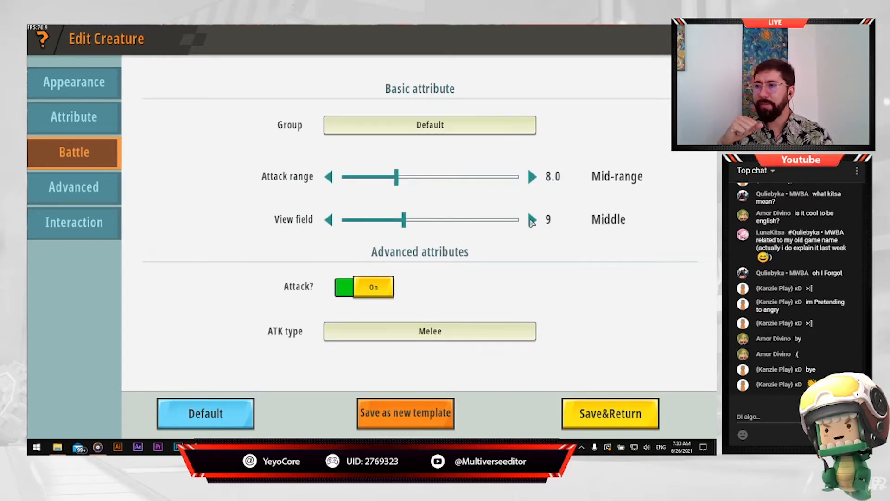
click(330, 219)
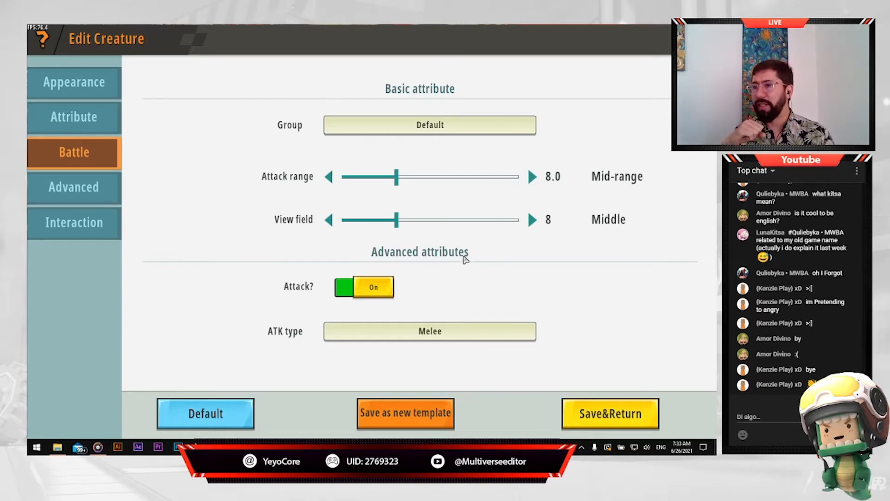
- Change the creature's ATK type to Remote
scroll(453, 268, down, 2)
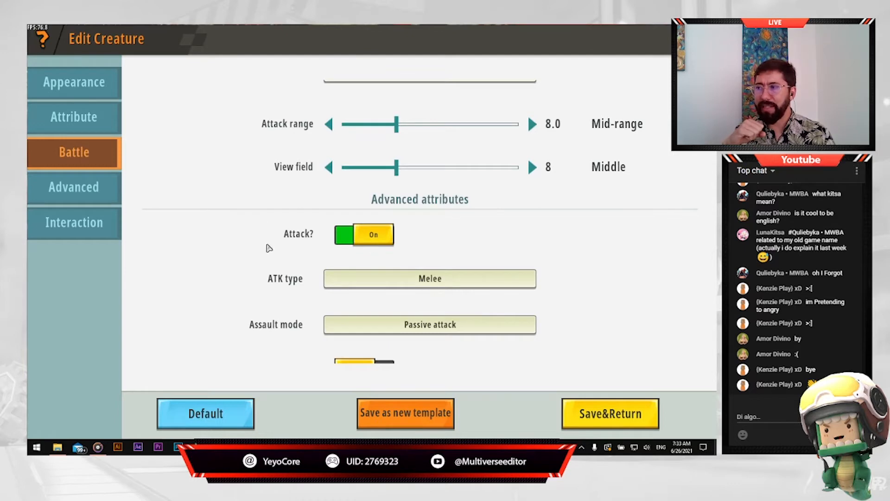
scroll(447, 262, down, 2)
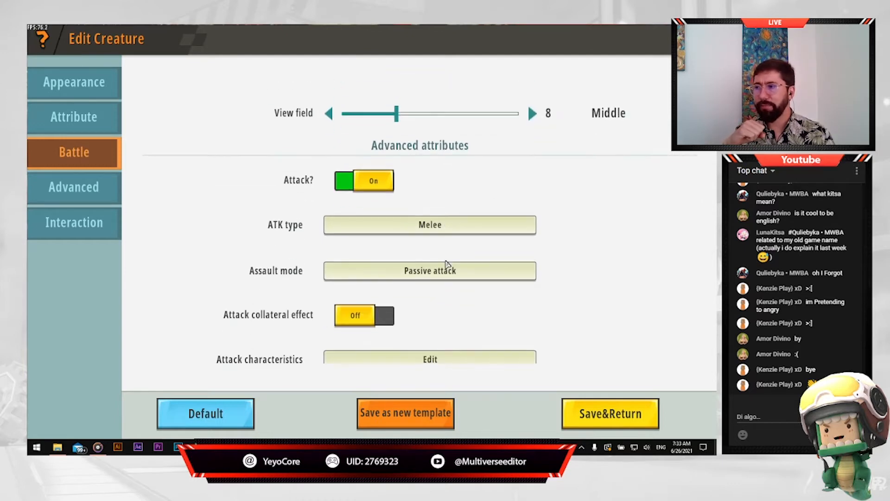
click(466, 227)
click(402, 255)
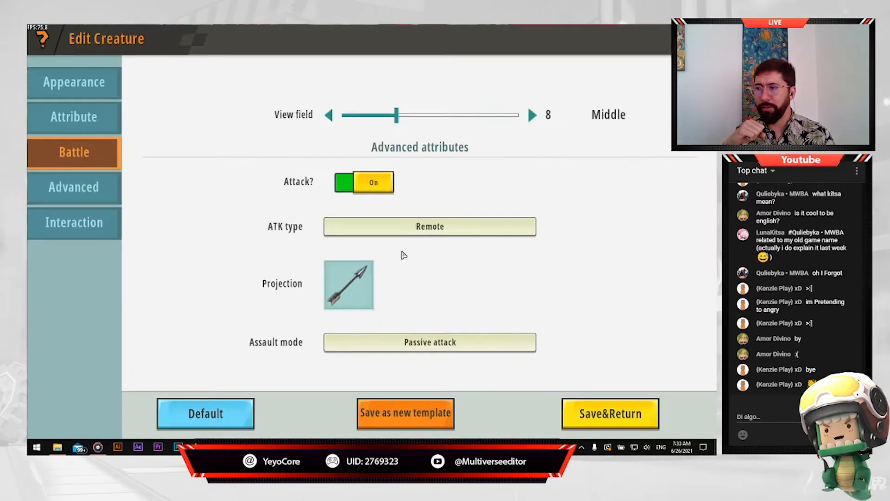
- Browse the ammo available for the creature's projection, check the Arrow, and close the selection without changing it
click(364, 266)
scroll(622, 250, down, 4)
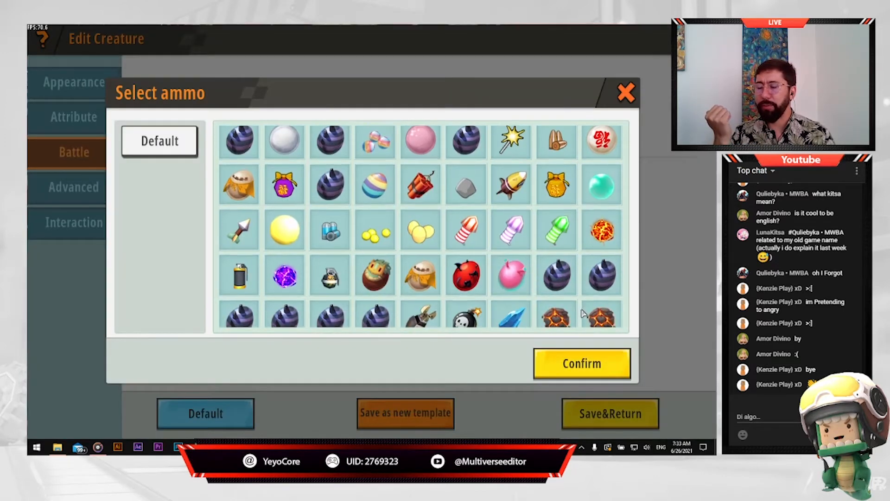
scroll(563, 320, up, 2)
scroll(524, 316, up, 2)
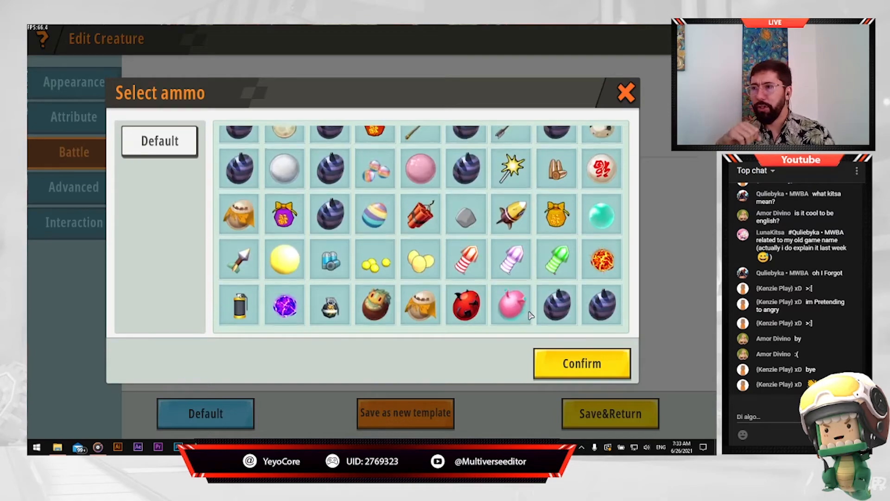
click(511, 146)
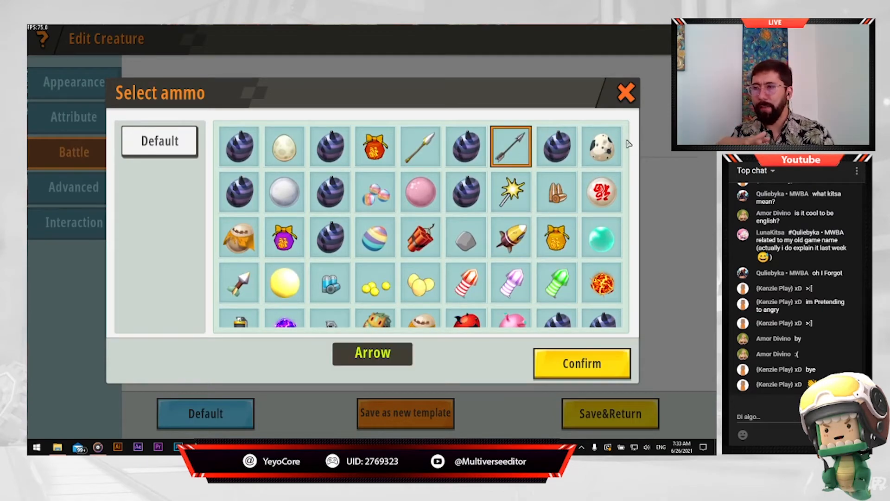
click(627, 93)
- Review the creature's optional attack characteristics, leaving them as they are
scroll(571, 259, down, 3)
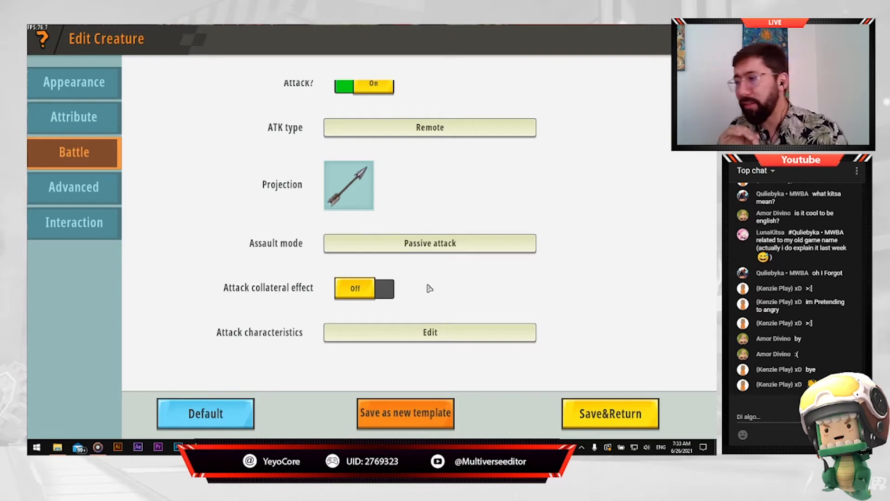
click(452, 340)
scroll(358, 247, down, 2)
scroll(464, 265, up, 2)
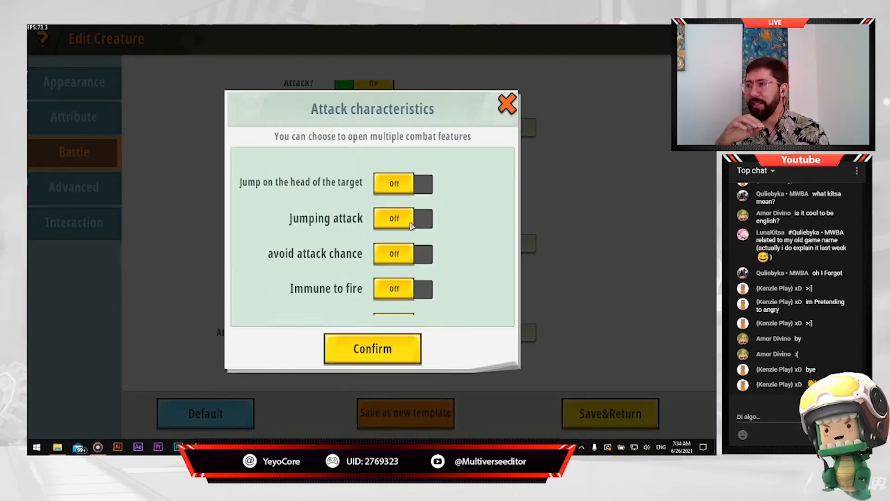
click(401, 349)
- Open the parameter settings of the Follow food feature for the Fluorescent Flower among the creature's advanced features
click(85, 181)
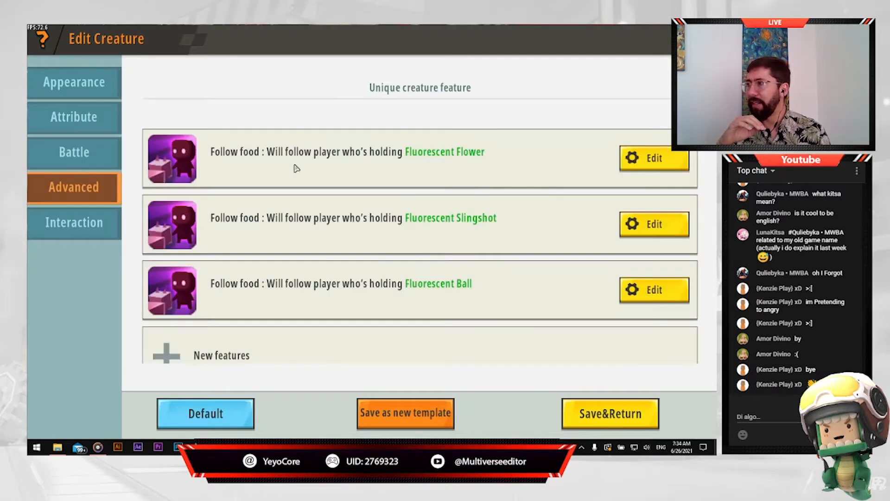
click(679, 167)
click(648, 85)
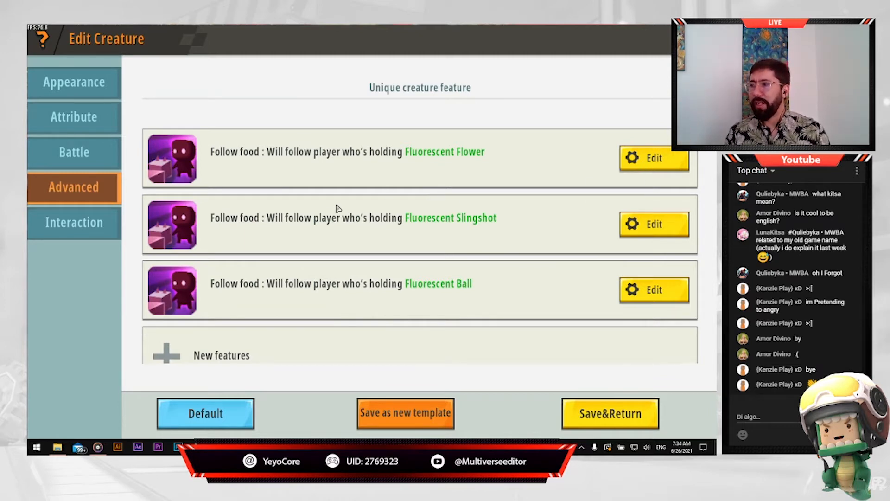
click(675, 163)
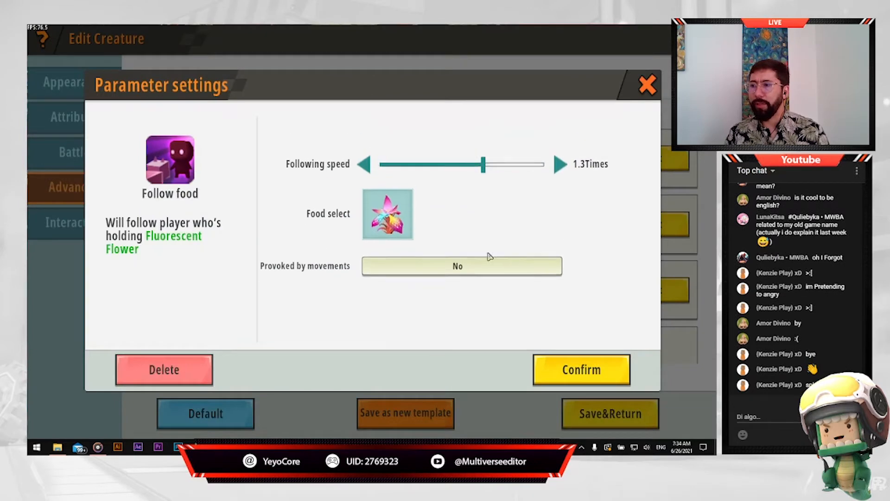
- Delete the Follow food features for Fluorescent Flower, Fluorescent Slingshot and Fluorescent Ball from the creature and save it
click(181, 365)
click(674, 155)
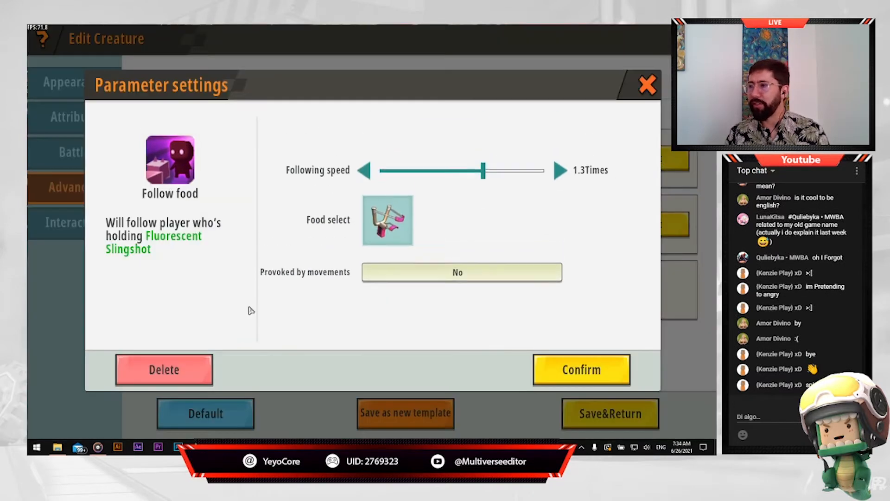
click(192, 366)
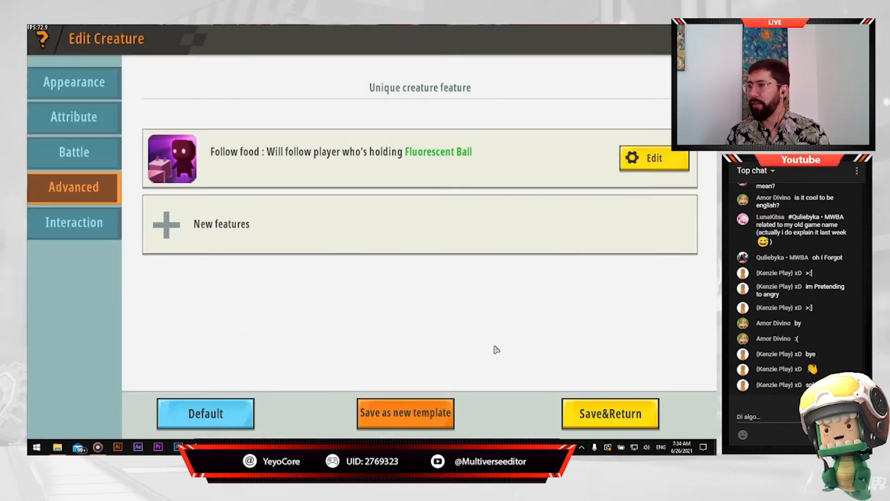
click(669, 170)
click(194, 367)
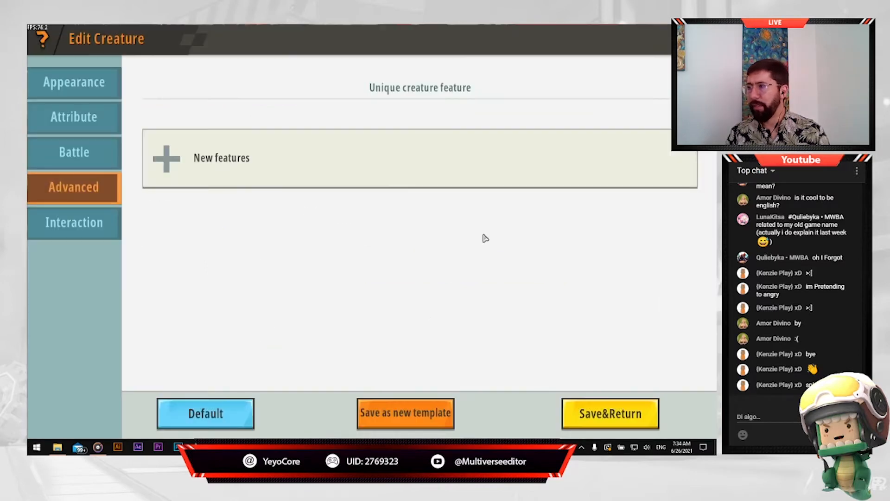
click(609, 407)
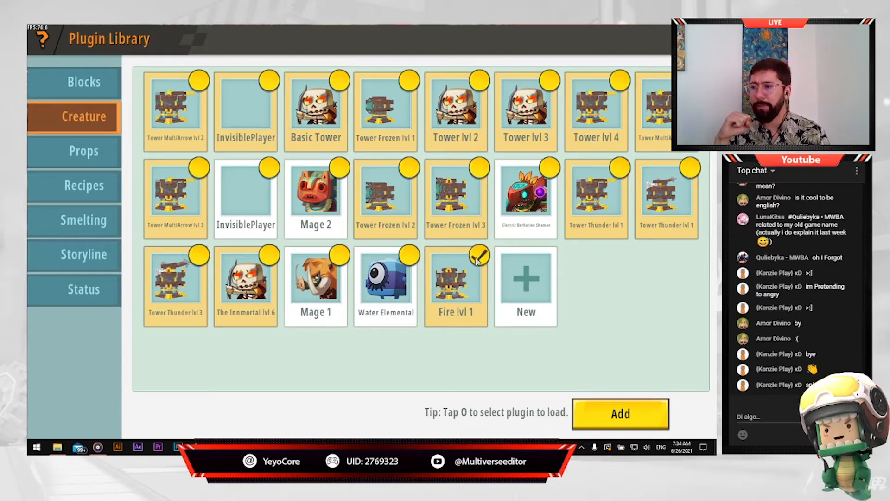
- Load the Fire lvl 1 creature from the plugin library into the game's creature plugins
click(620, 414)
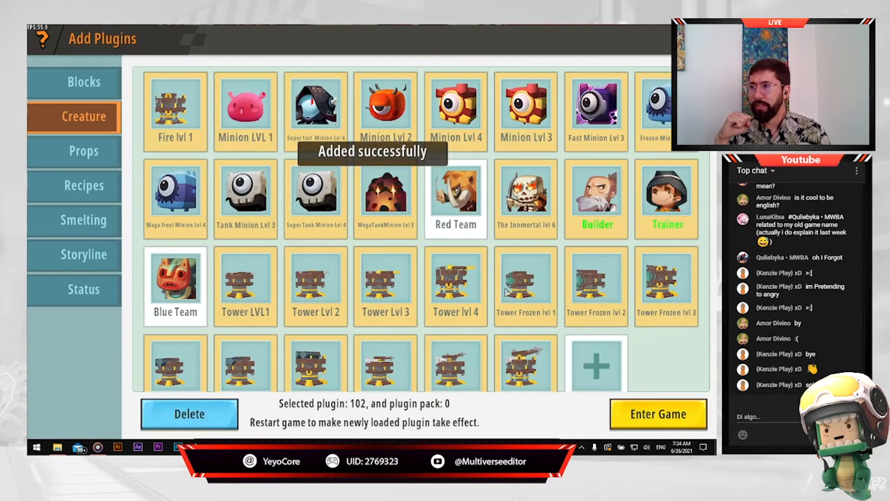
scroll(507, 302, down, 1)
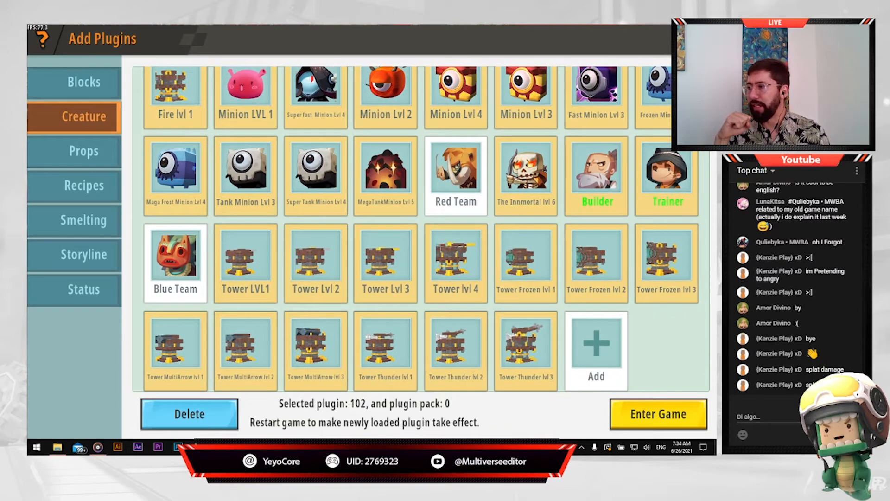
scroll(254, 284, up, 1)
- Open Fire lvl 1 among the loaded creatures, set its size to 1.1 and save it
click(176, 126)
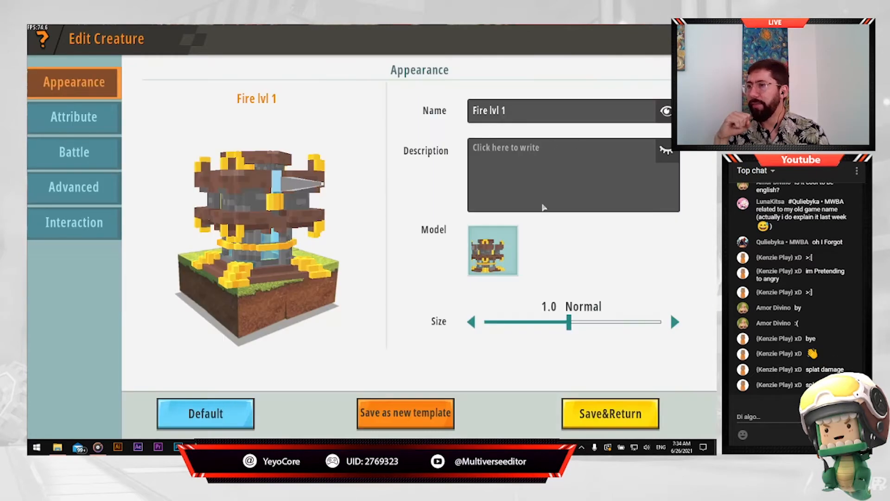
click(95, 131)
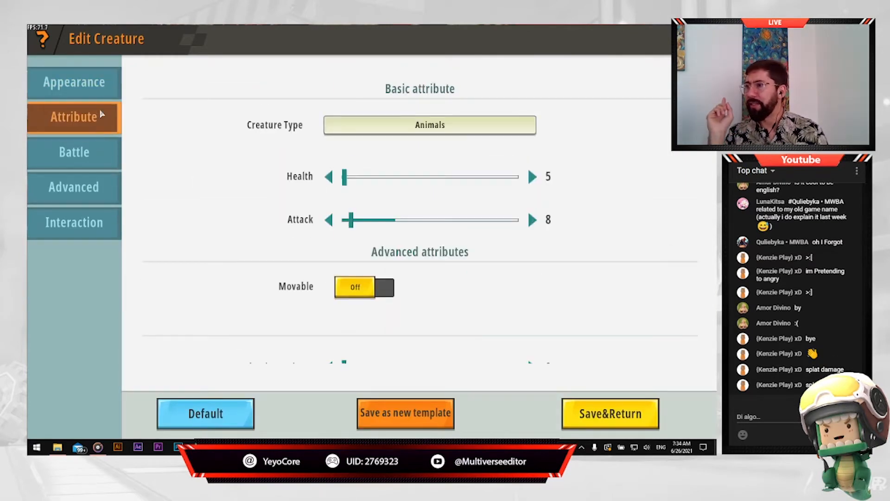
click(100, 95)
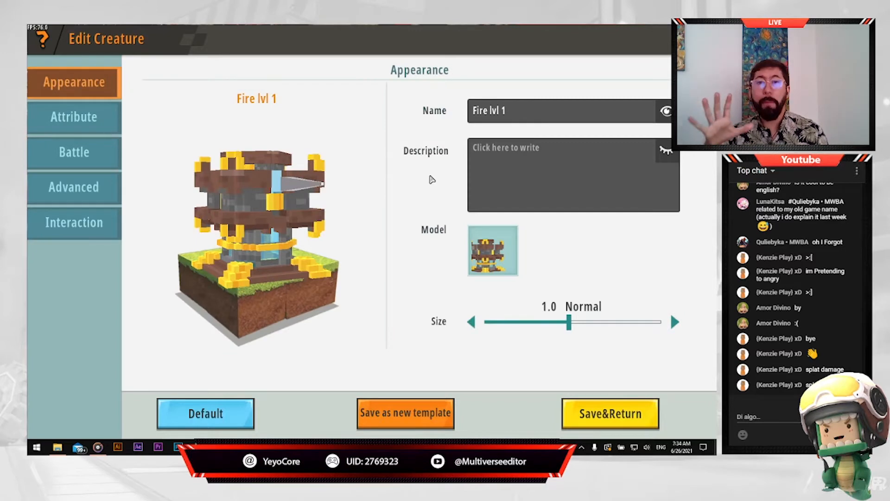
click(675, 322)
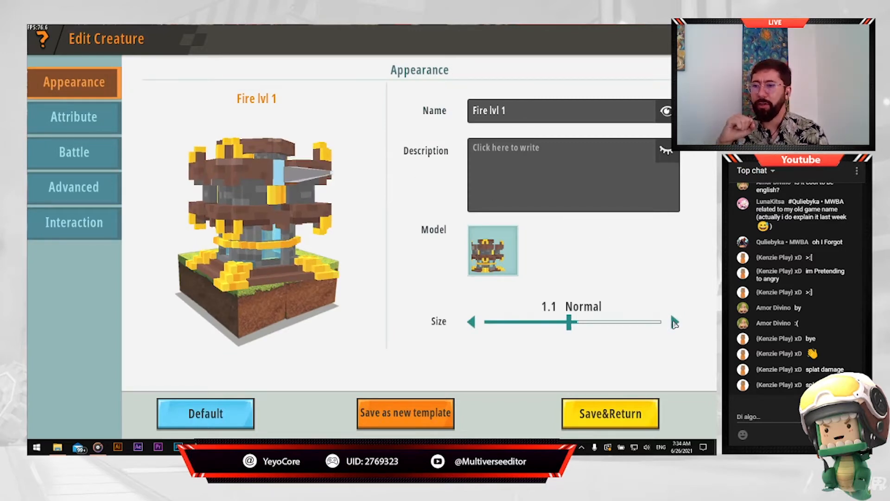
click(618, 418)
- Set the Fire lvl 1 creature's size back to 1.0 and save it
click(173, 111)
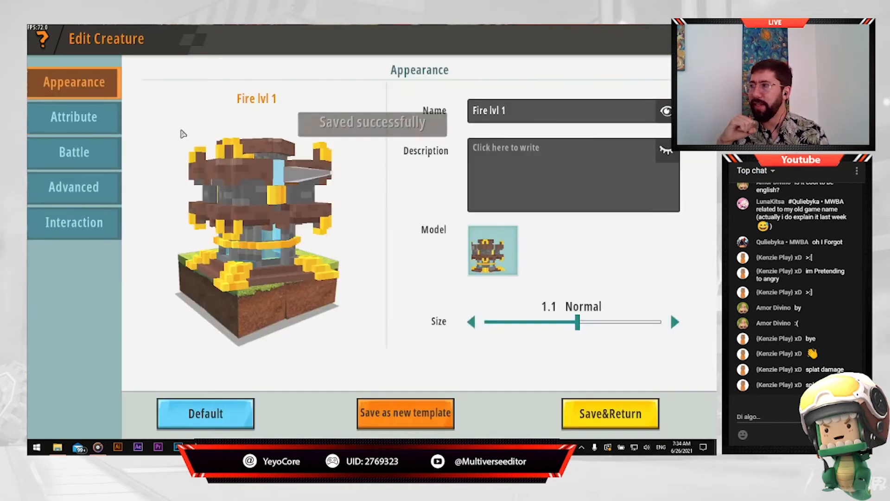
click(471, 322)
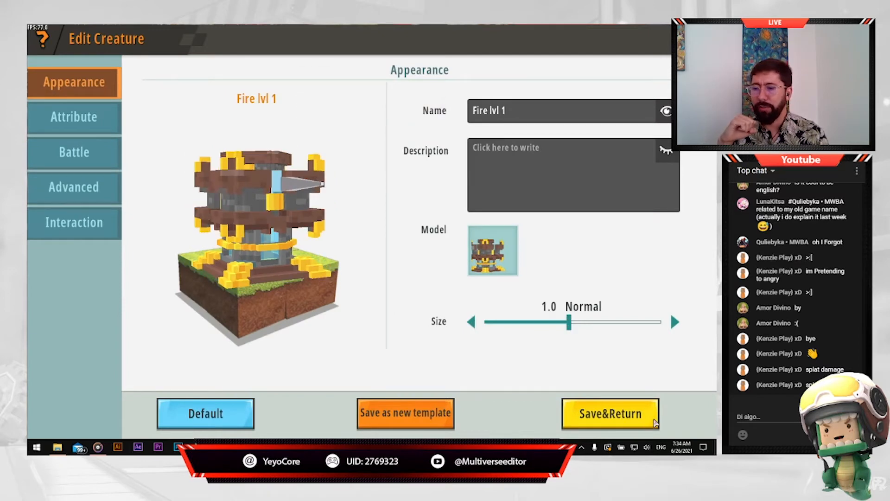
click(657, 419)
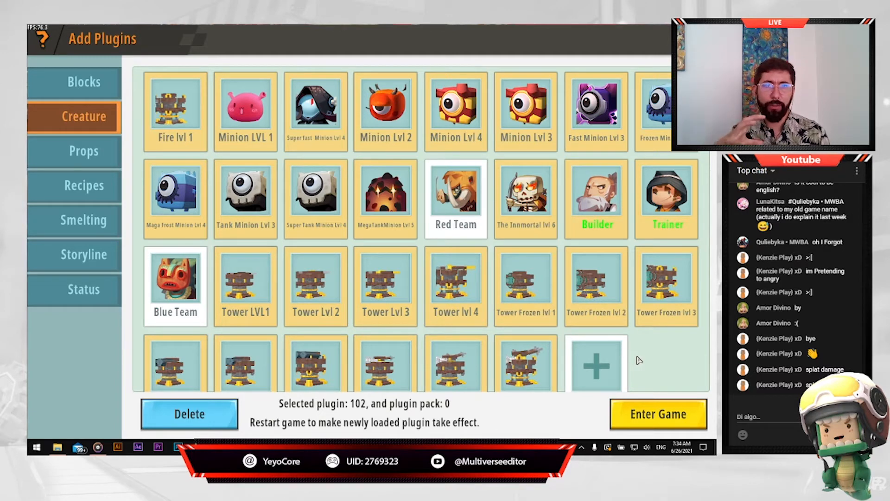
- Open the creature plugin library from the list of loaded creatures
scroll(645, 353, down, 1)
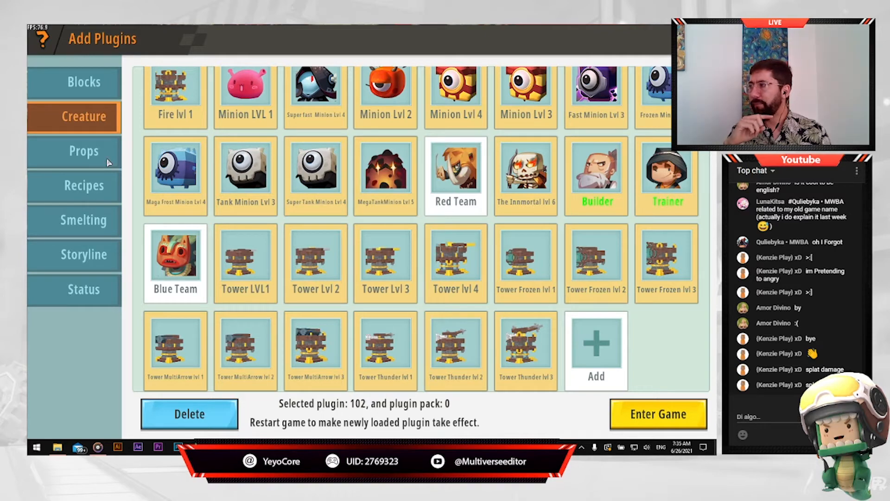
click(598, 341)
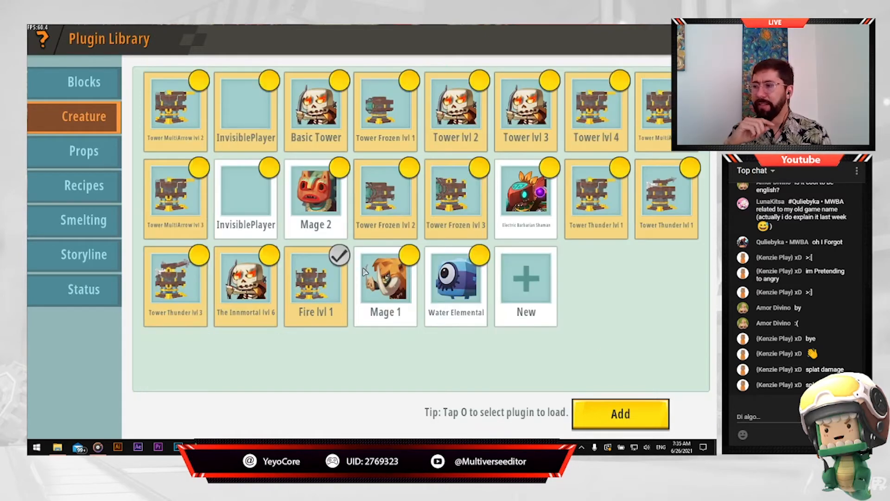
click(526, 288)
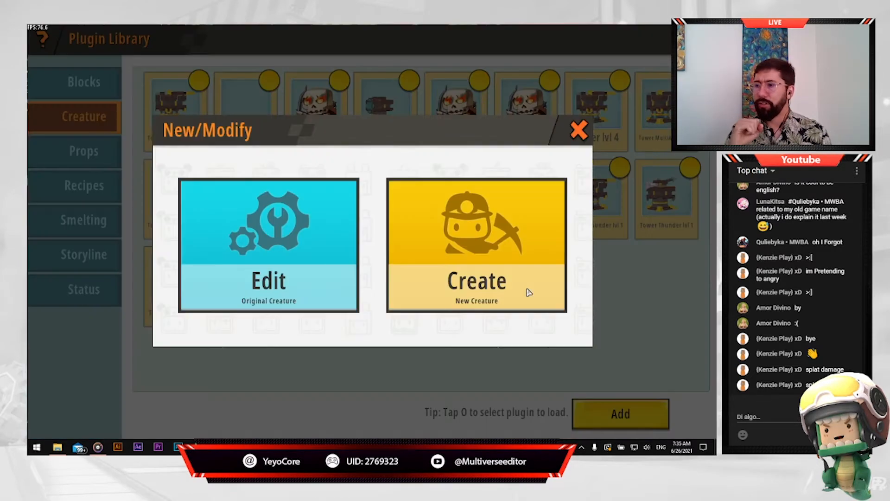
click(500, 276)
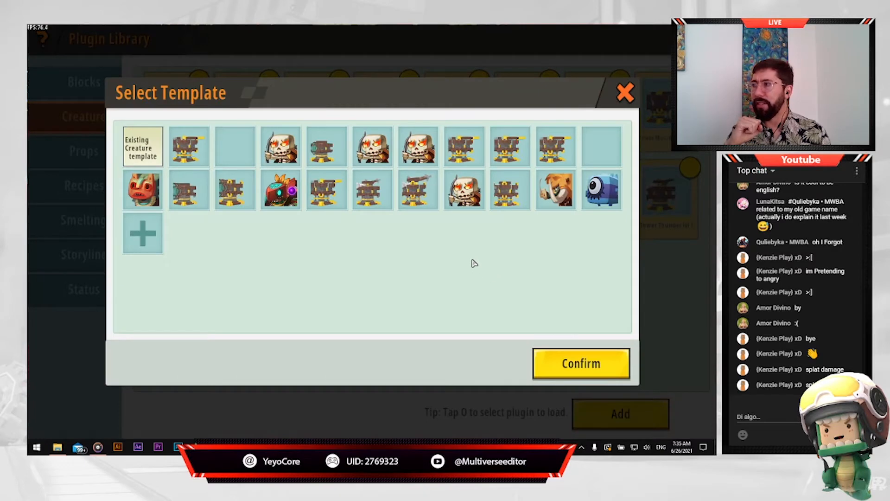
click(512, 199)
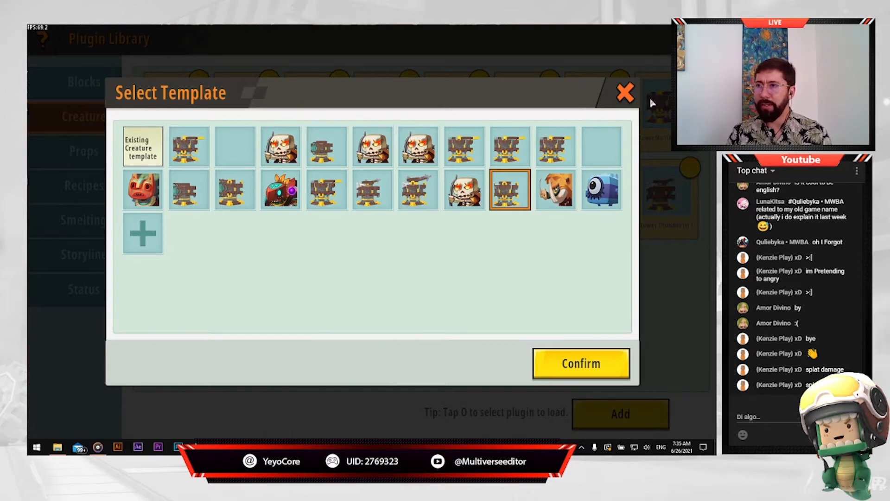
click(626, 93)
- Create a new creature using the existing Fire lvl 1 creature as its template
click(533, 287)
click(486, 278)
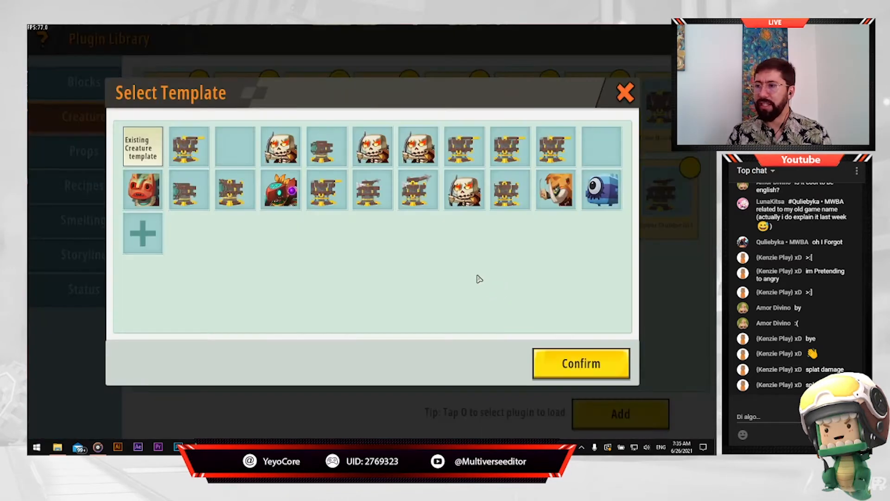
click(510, 190)
click(585, 366)
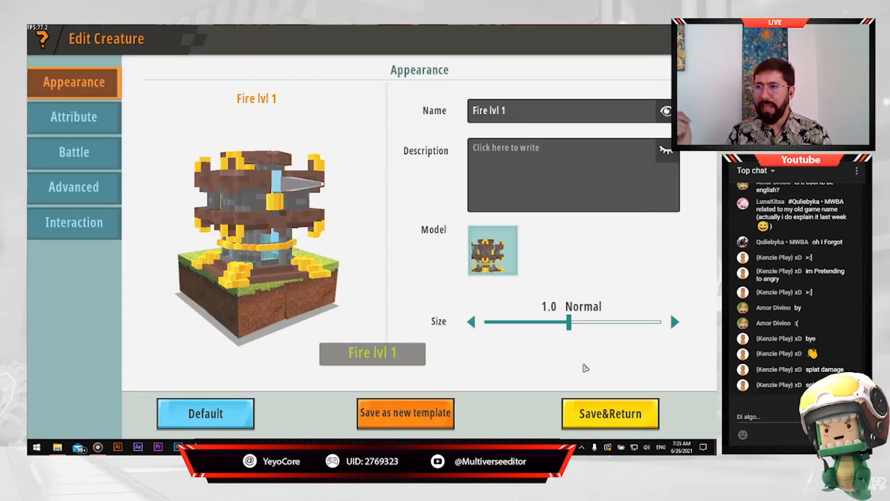
- Examine the new creature's attribute, battle, advanced, interaction and appearance settings
click(76, 116)
click(82, 156)
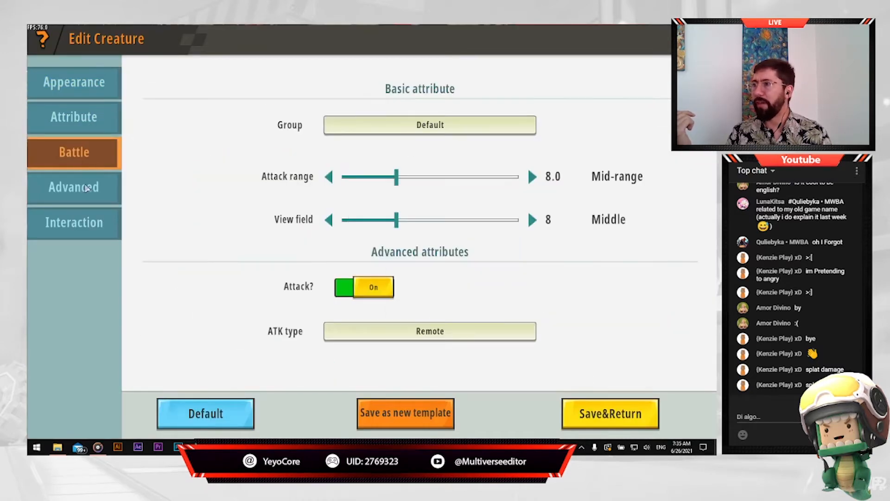
click(86, 183)
click(84, 217)
click(88, 153)
click(79, 84)
click(103, 116)
click(93, 153)
- Set the new creature's health to 12 and save it to the library
click(109, 122)
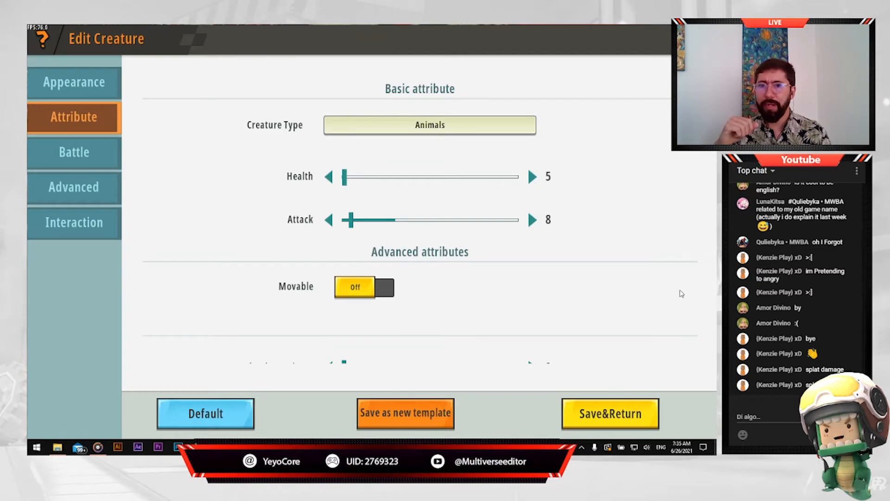
mouse_move(346, 179)
mouse_down()
mouse_move(356, 181)
mouse_move(349, 180)
mouse_up()
click(328, 178)
click(329, 178)
click(329, 178)
click(329, 178)
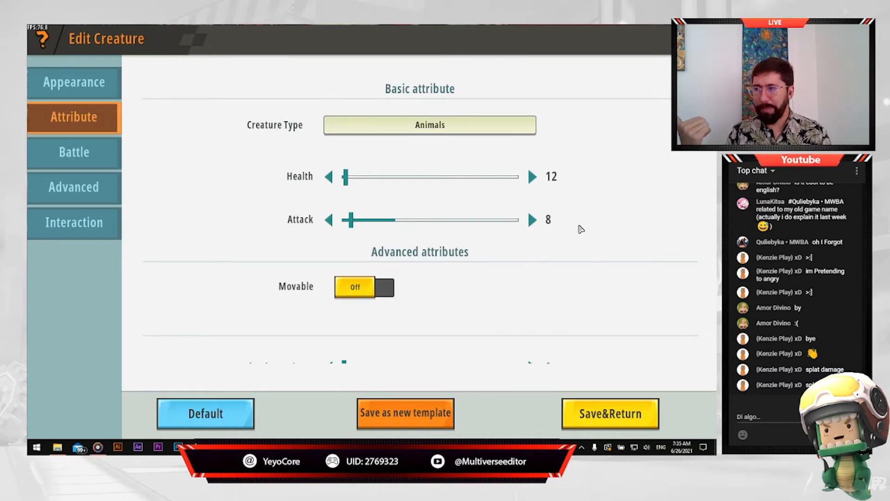
click(88, 152)
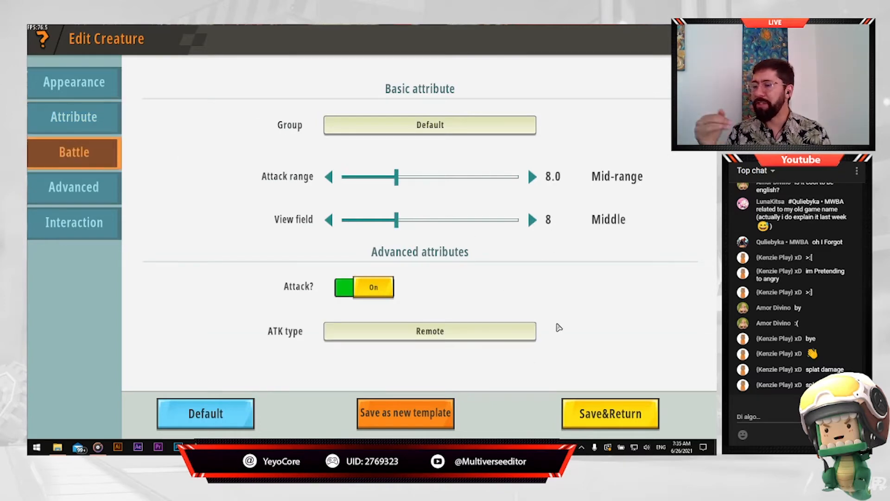
click(608, 424)
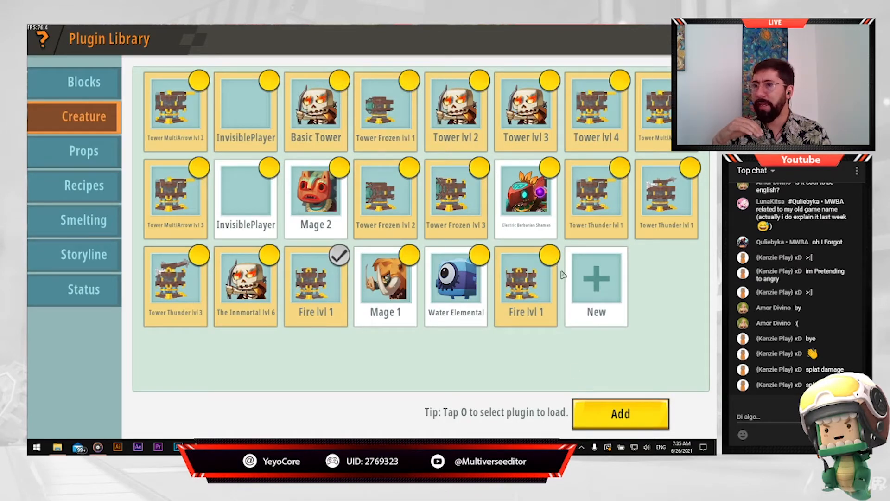
- Load the duplicated Fire tower into the game's creature plugins, rename it Fire lvl 4 and save it
click(550, 264)
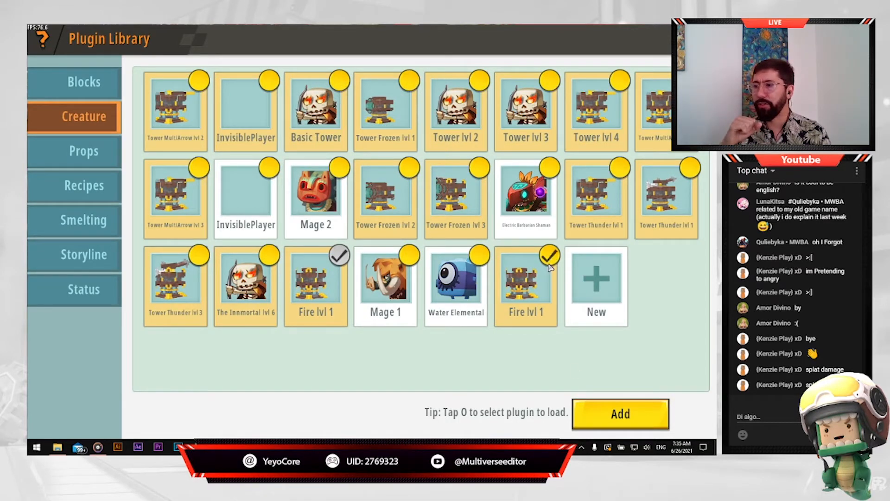
click(602, 414)
scroll(422, 228, down, 1)
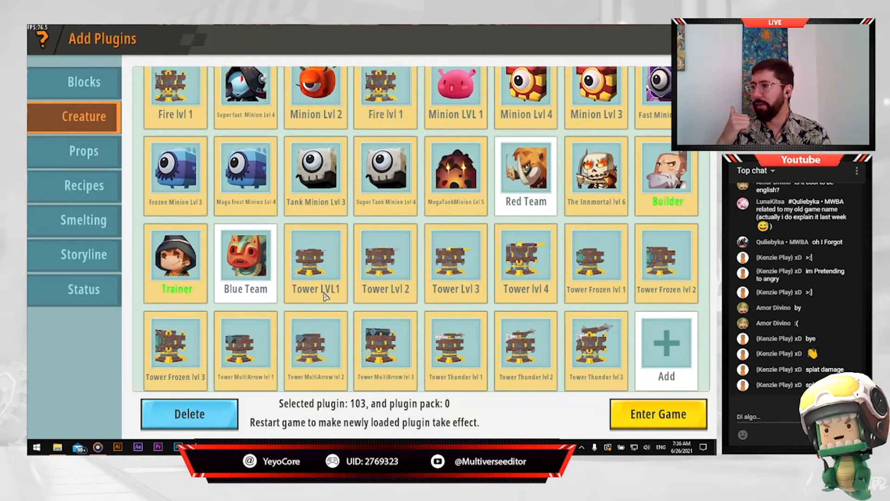
scroll(326, 297, up, 1)
click(402, 113)
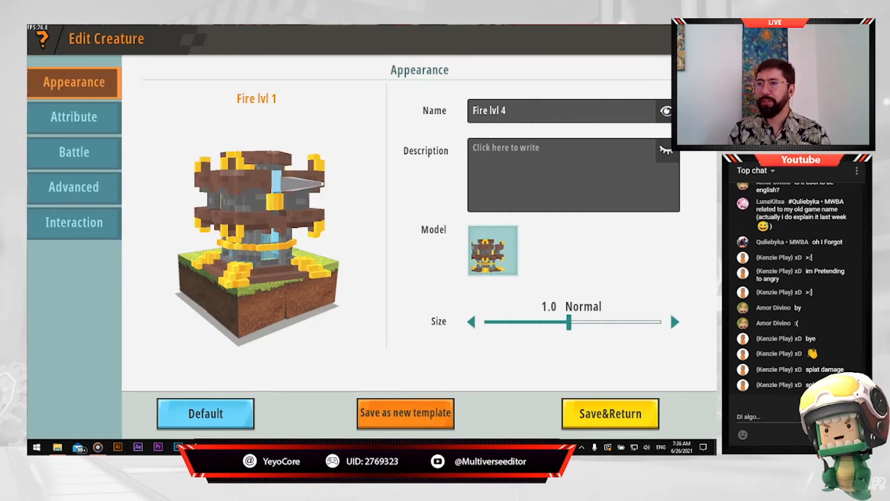
click(621, 407)
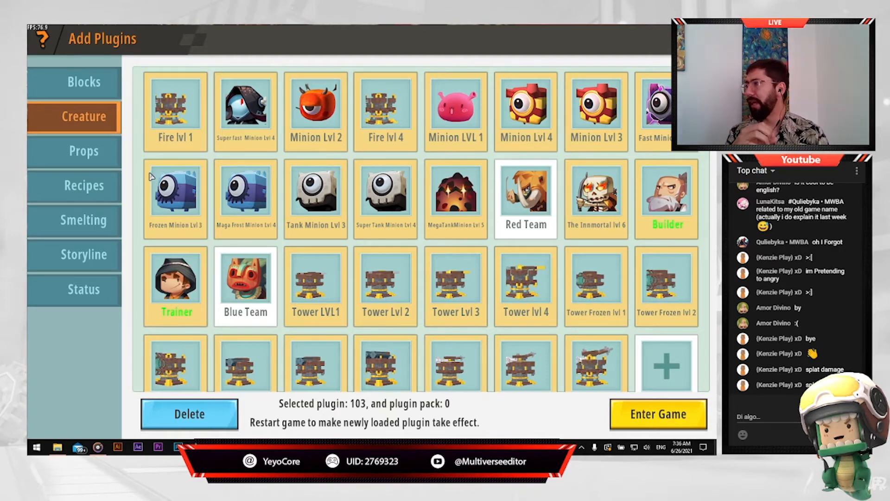
click(107, 156)
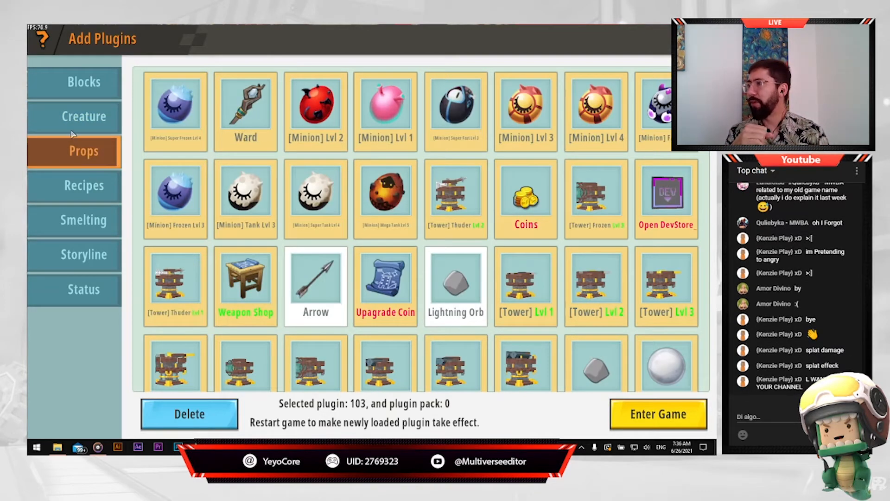
click(83, 117)
click(99, 94)
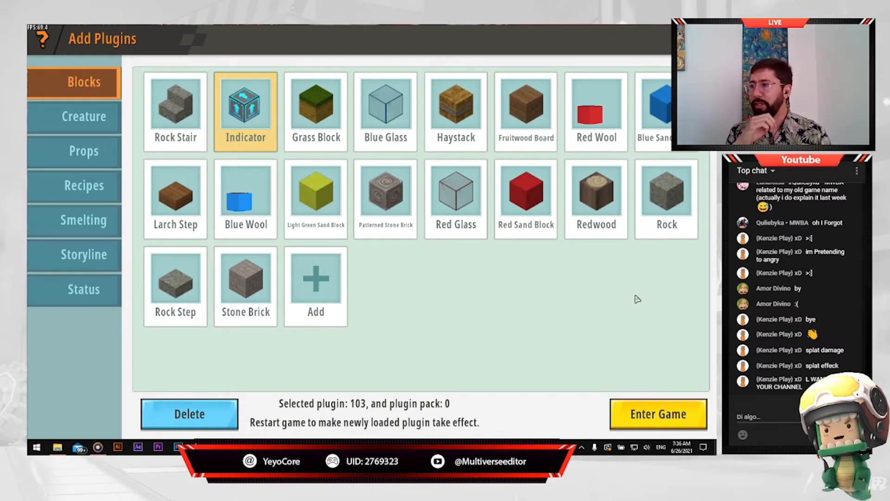
- Open the props section of the plugin library to add a new prop
click(84, 152)
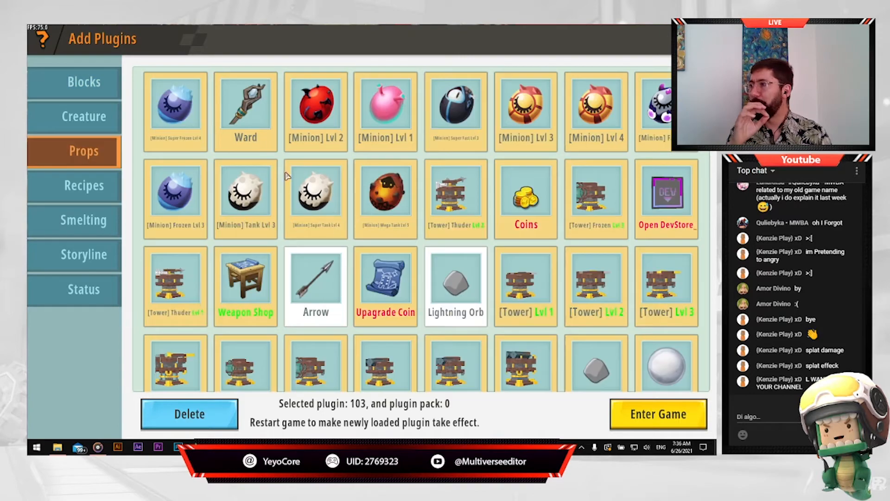
scroll(519, 380, down, 5)
click(327, 364)
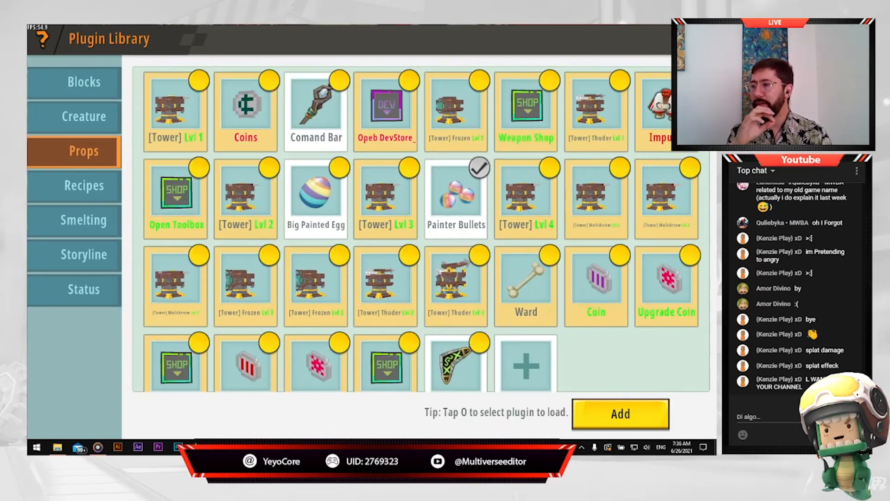
scroll(521, 319, down, 2)
click(525, 319)
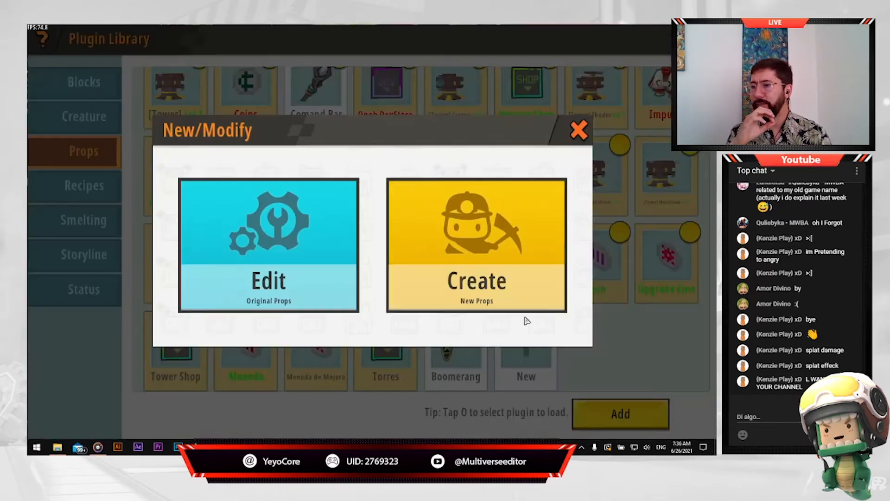
click(485, 255)
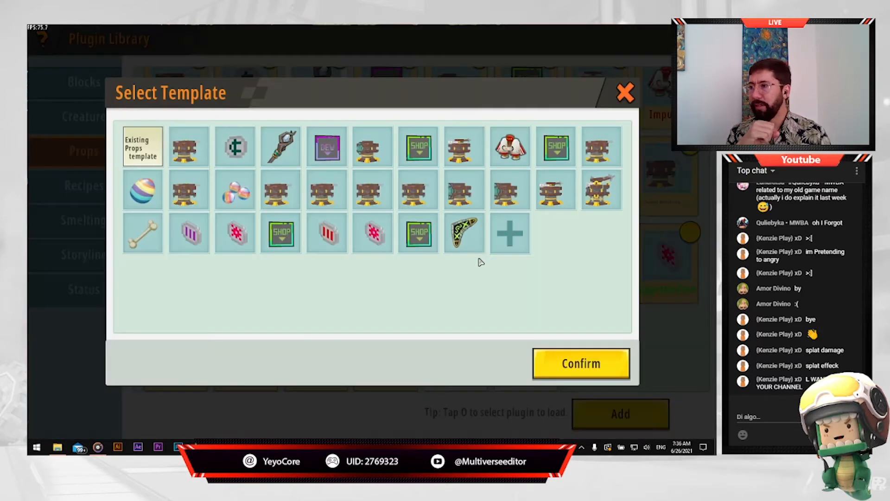
click(511, 237)
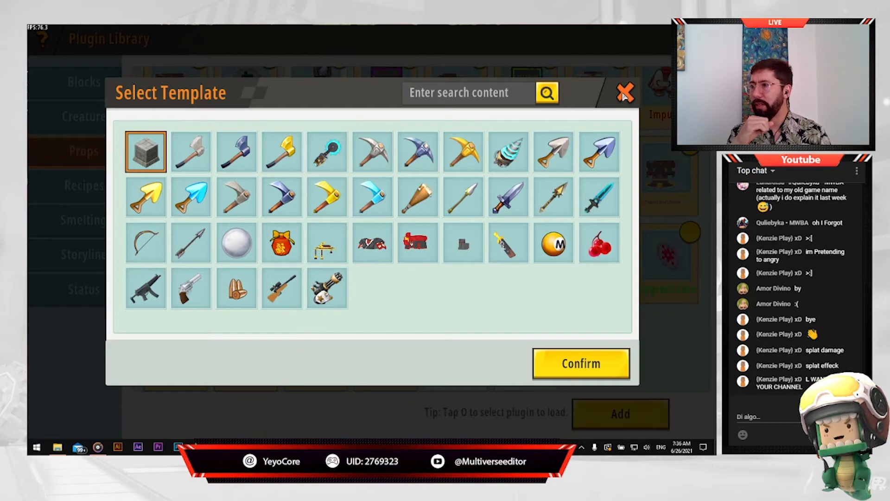
click(625, 95)
- Create a new custom prop of the Ammo/Projectile item type
click(518, 342)
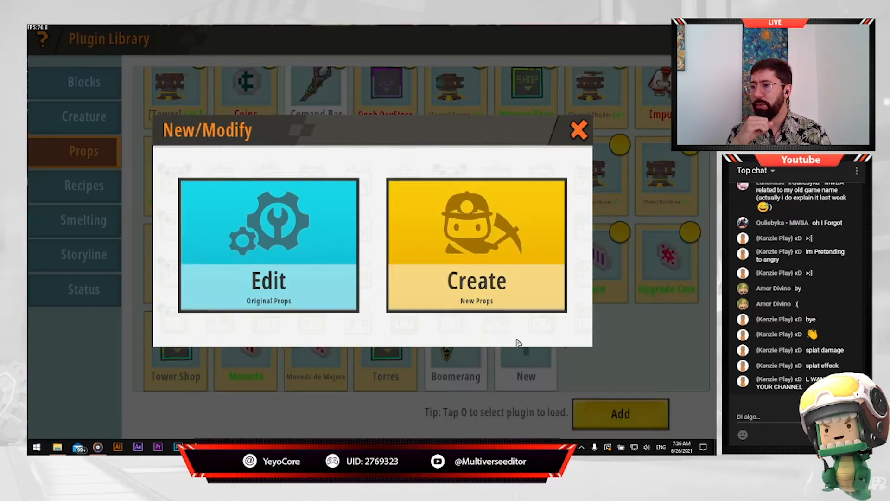
click(491, 277)
click(520, 226)
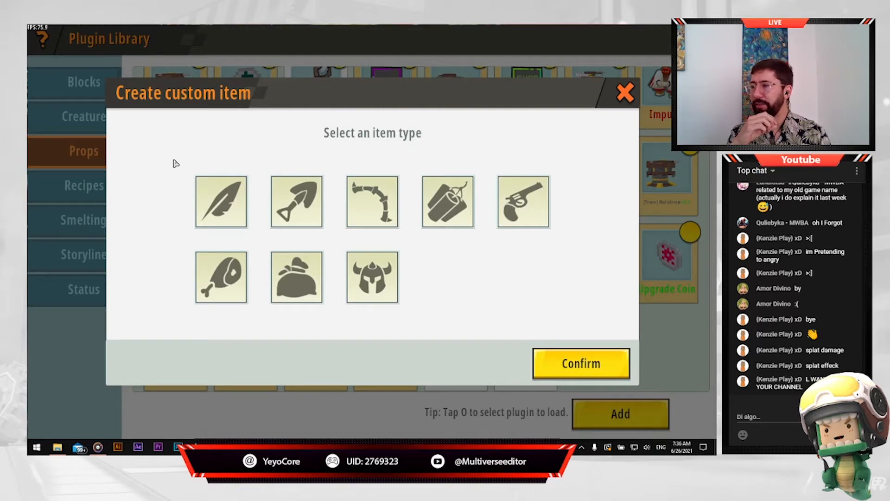
click(470, 189)
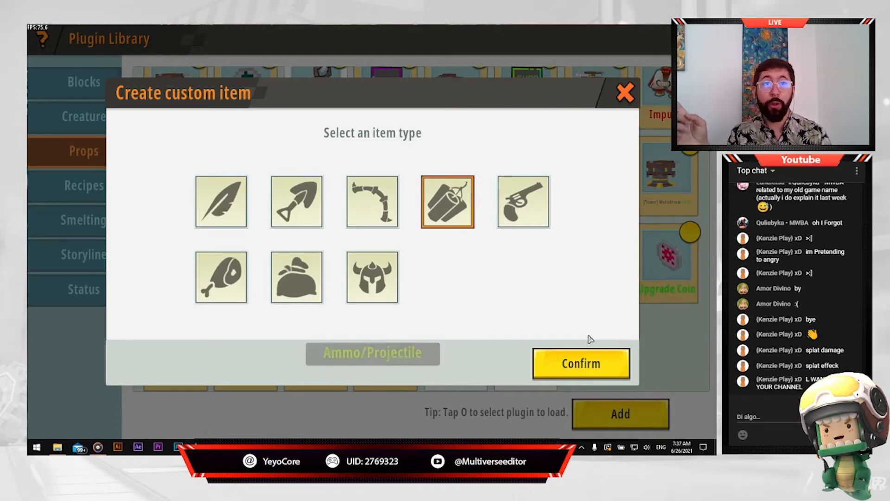
click(582, 364)
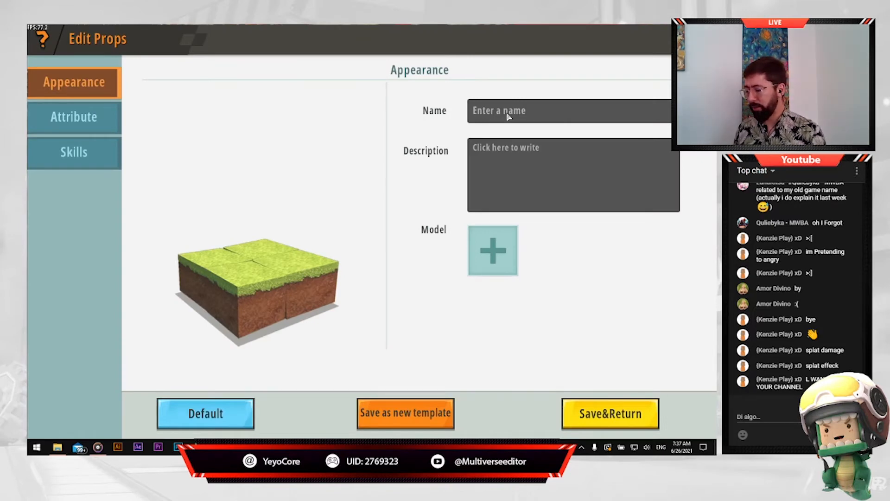
- Name the new prop "Fire Arrow Lvl 1" and describe it as "burns player"
text(Fire)
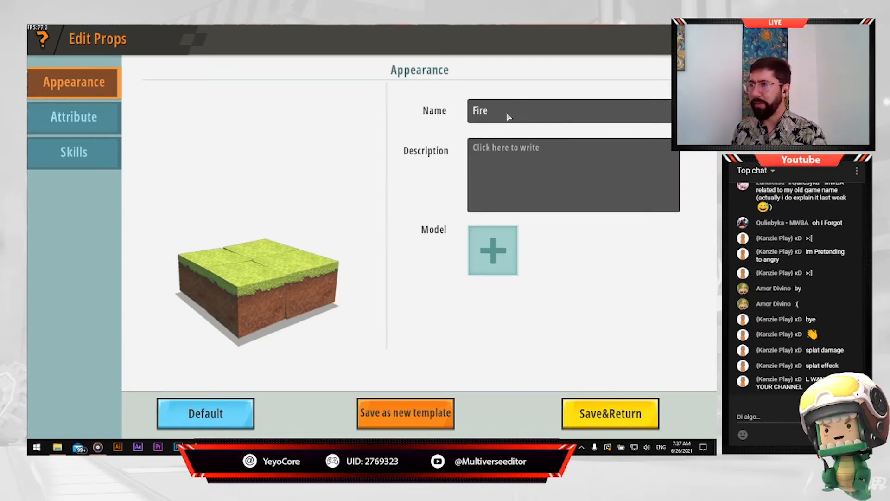
text( Arrow Lvl 1)
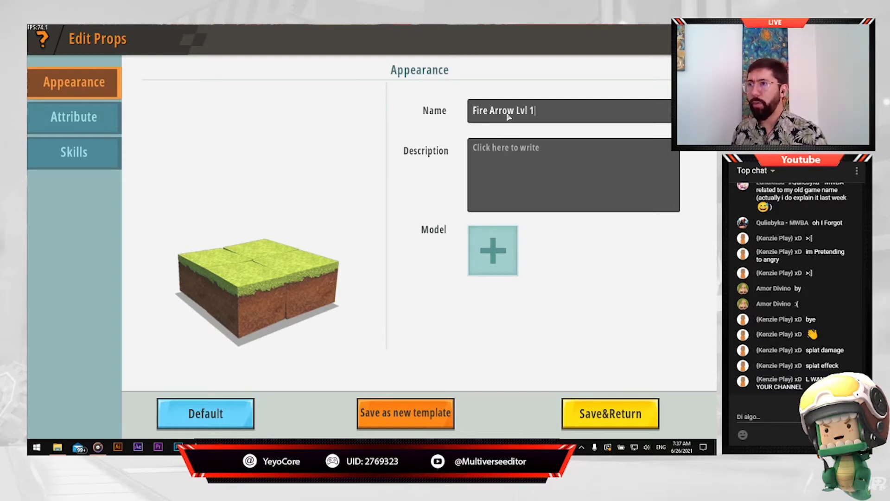
click(512, 150)
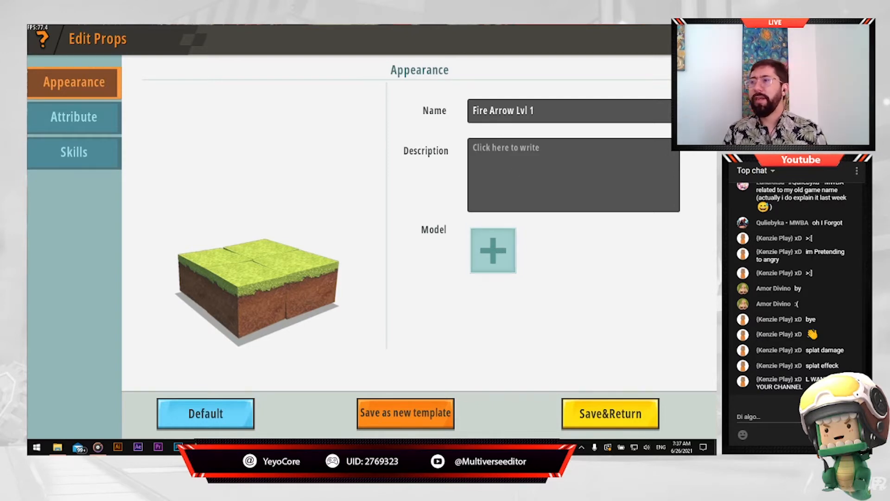
click(509, 165)
text(bu)
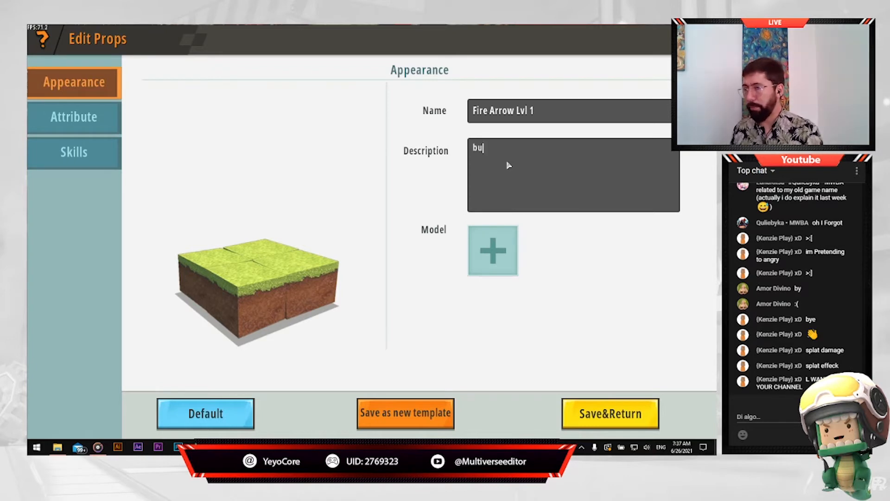
text(rns player)
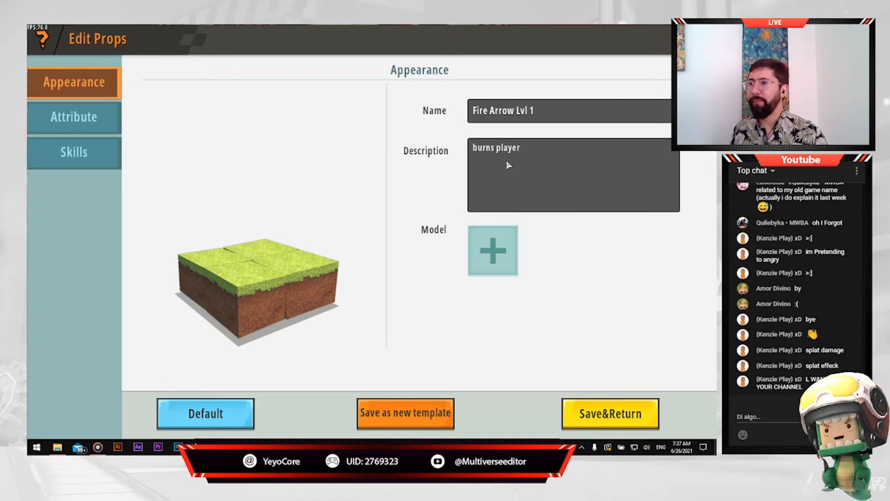
- Assign the Rocket weapon model to the Fire Arrow Lvl 1 prop
click(494, 253)
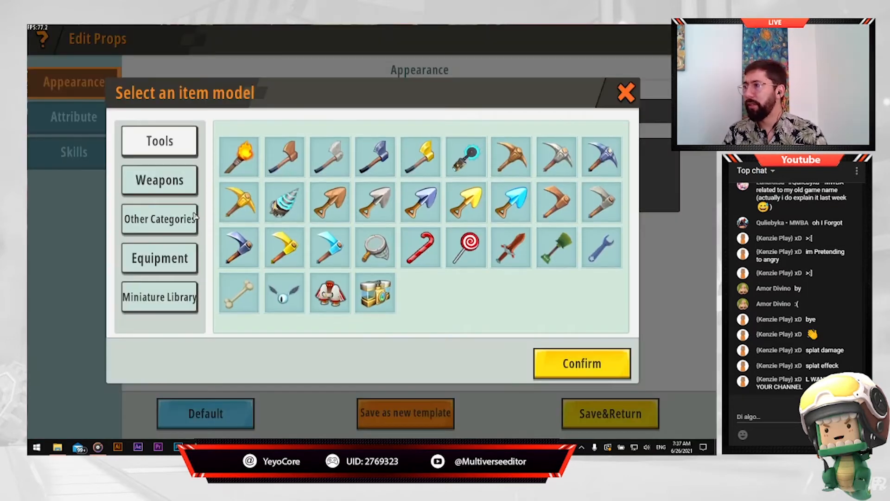
click(181, 188)
click(181, 213)
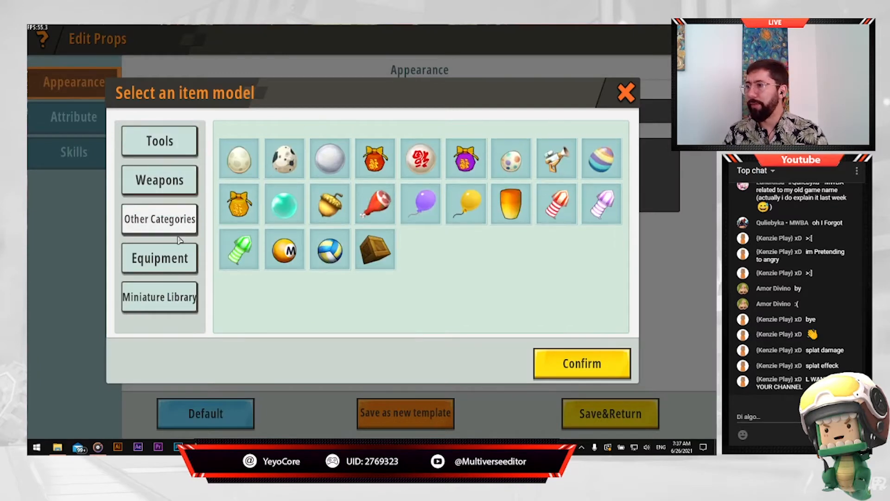
click(178, 188)
click(371, 204)
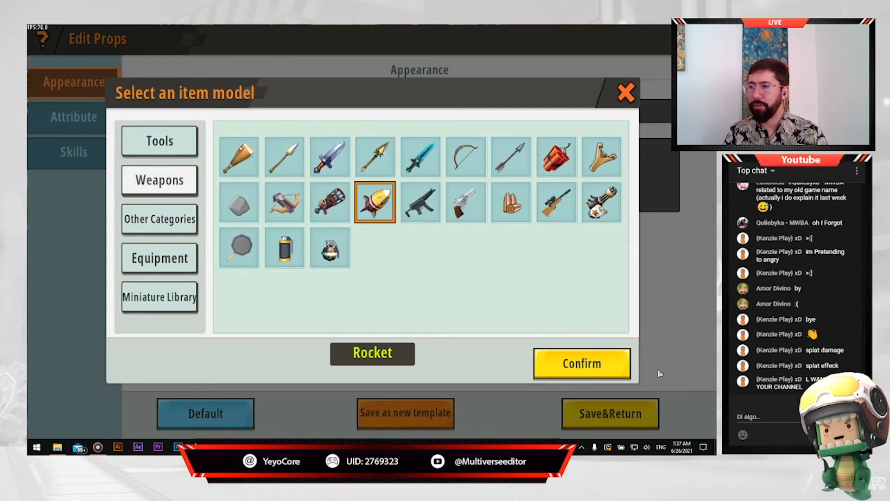
click(591, 363)
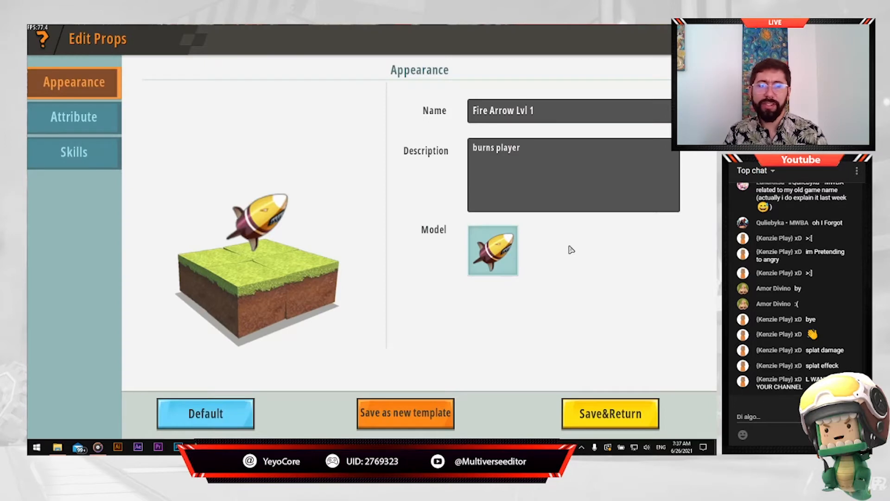
- Set the prop's maximum stack number to 99 and disable Throwable
click(58, 117)
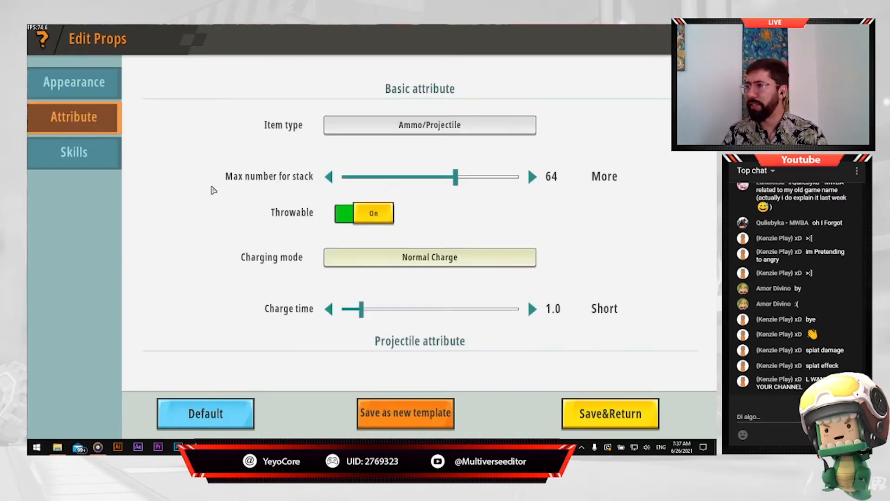
drag(453, 178, 518, 177)
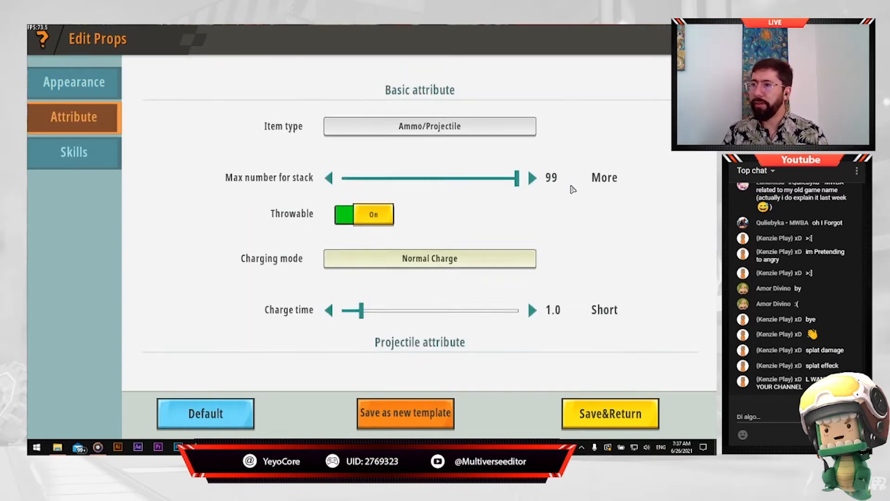
click(93, 86)
click(90, 116)
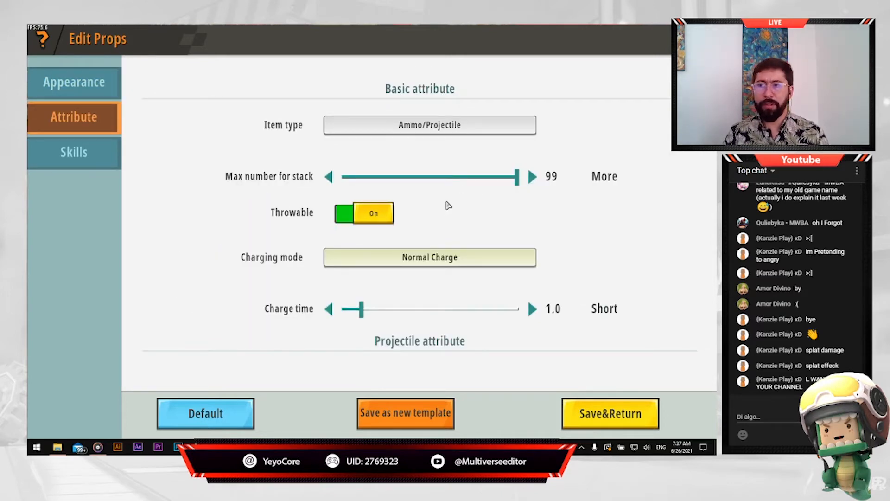
click(374, 216)
- Set the prop's Projectile ATK to 0 and its gravity to 0
scroll(433, 272, down, 3)
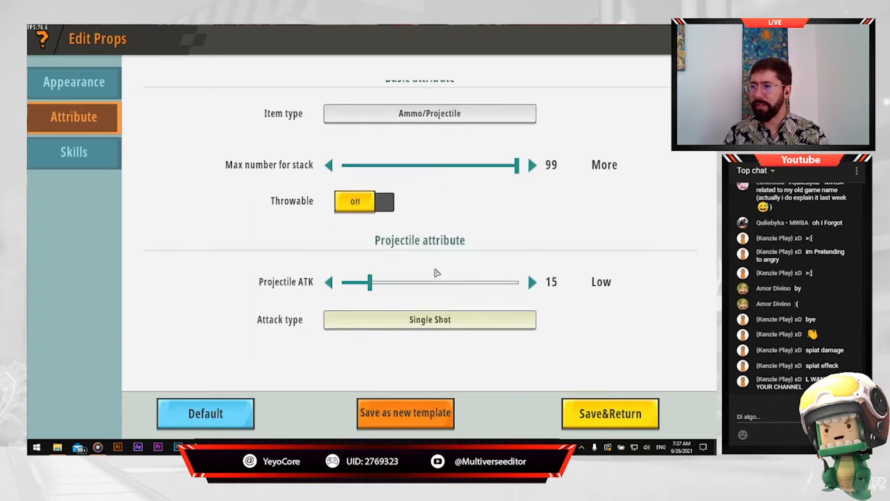
drag(371, 230, 273, 246)
scroll(561, 263, down, 2)
scroll(561, 262, down, 3)
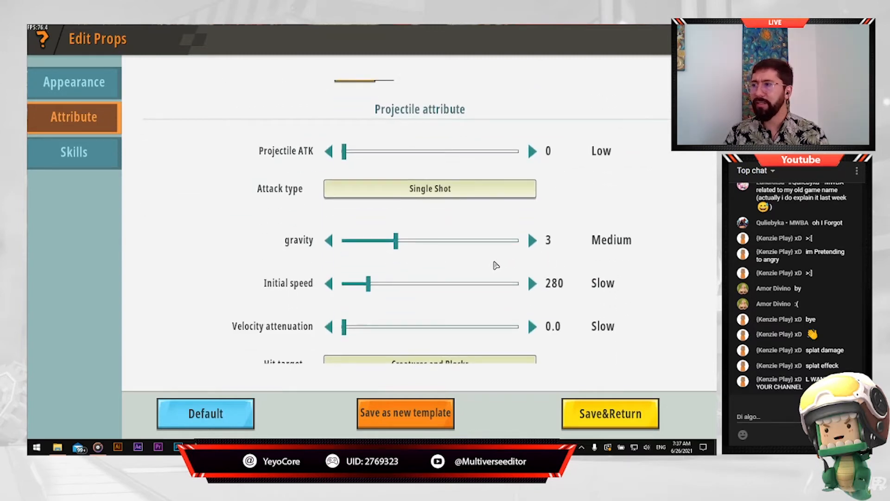
scroll(496, 264, up, 4)
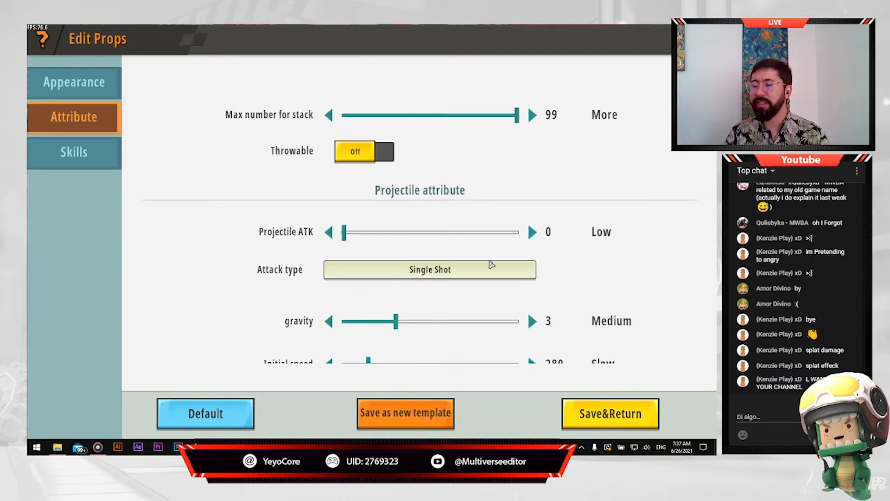
scroll(429, 286, down, 1)
scroll(429, 286, down, 1)
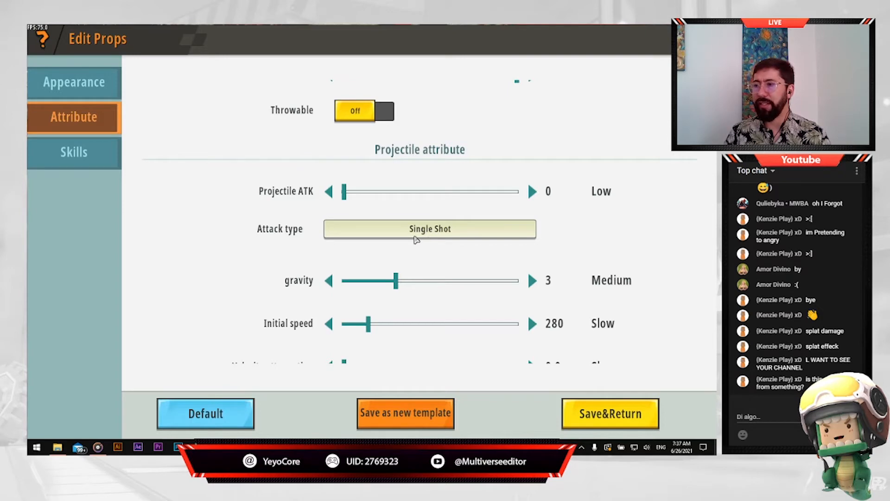
scroll(400, 277, down, 1)
drag(399, 245, 326, 249)
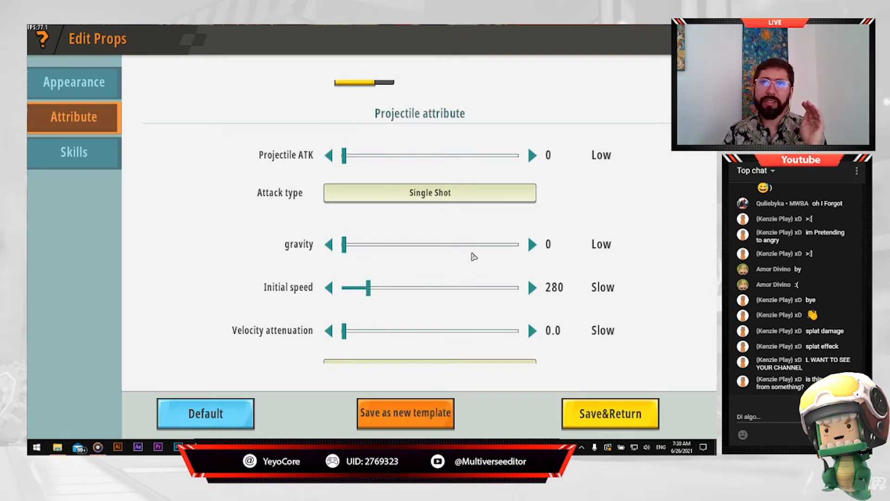
- Set the projectile's initial speed to 300
scroll(441, 272, down, 1)
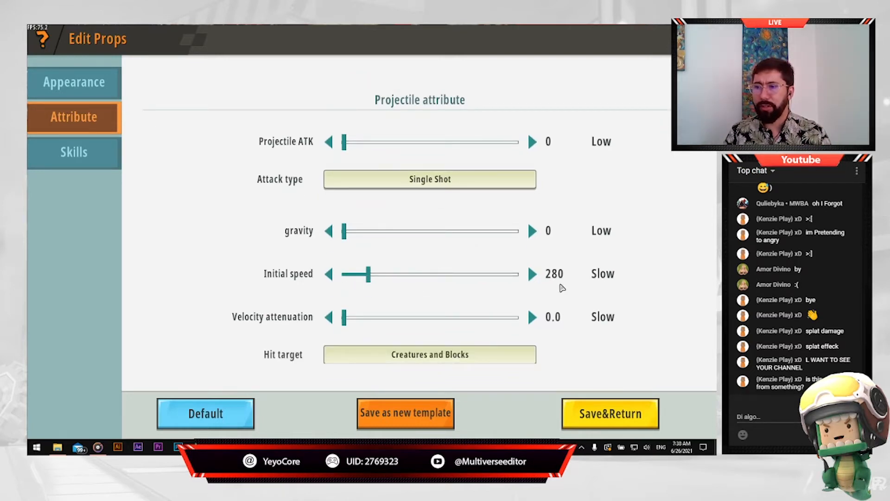
click(532, 276)
click(532, 275)
click(533, 276)
click(532, 276)
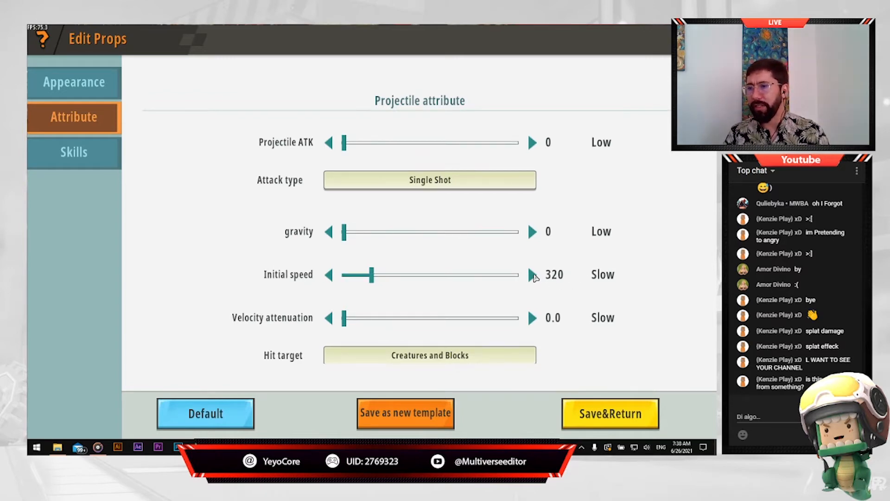
click(532, 276)
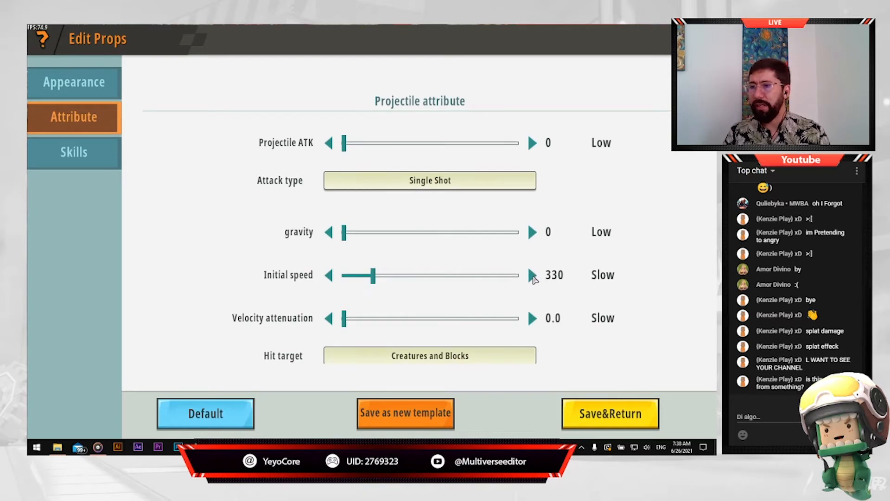
click(329, 276)
click(329, 275)
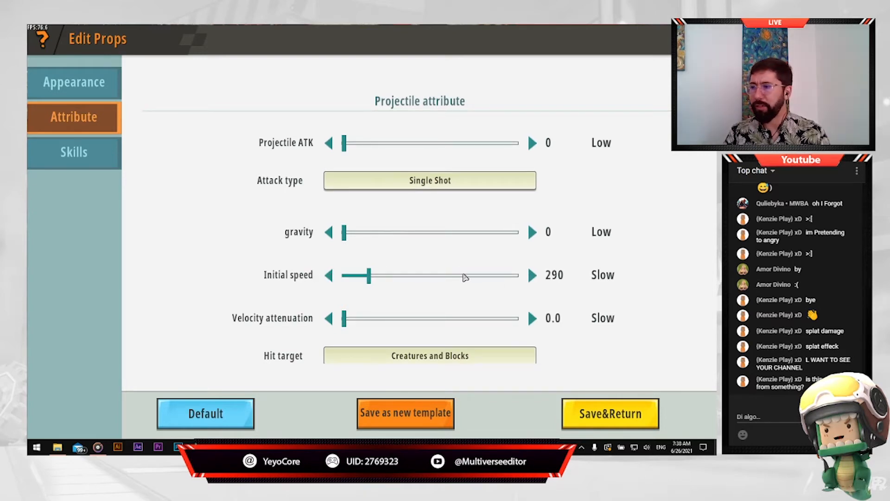
click(532, 275)
- Disable Recyclable for the Fire Arrow Lvl 1 projectile
scroll(437, 288, down, 2)
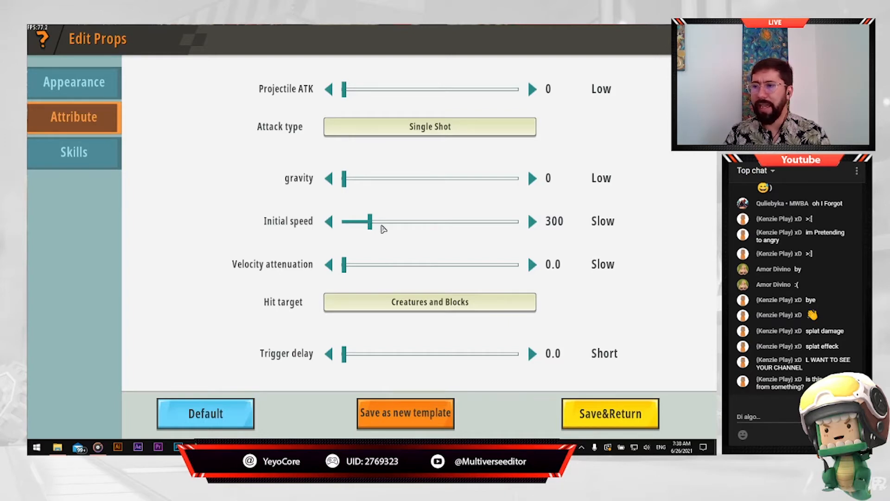
scroll(329, 278, down, 2)
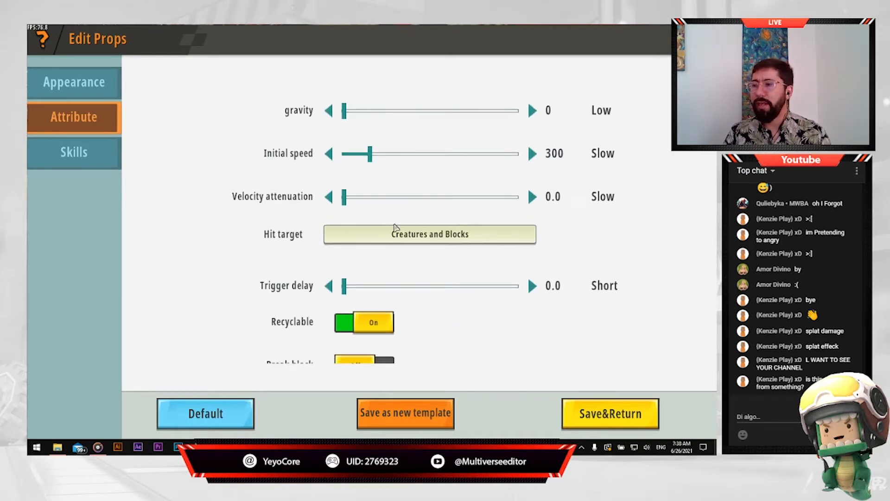
scroll(386, 328, down, 2)
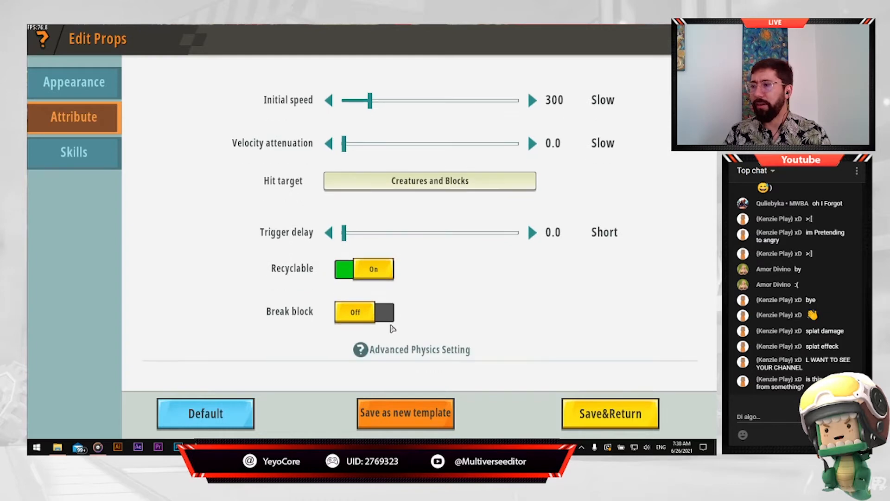
click(370, 277)
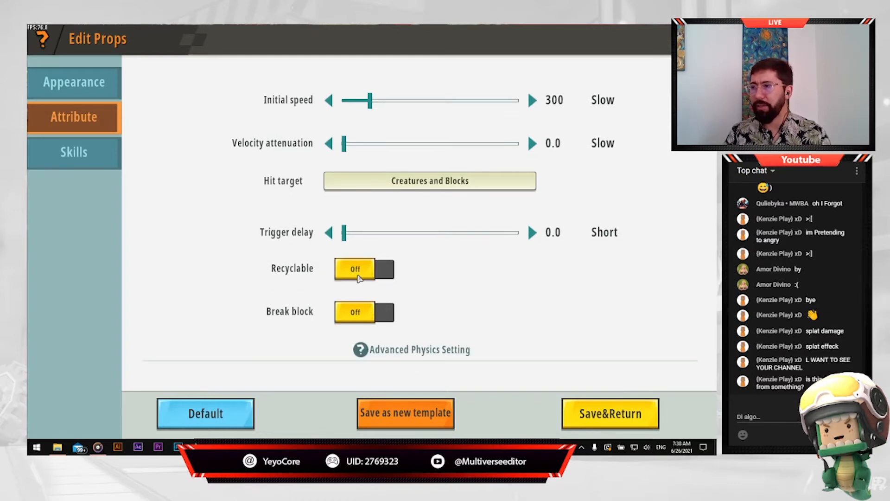
scroll(459, 296, up, 1)
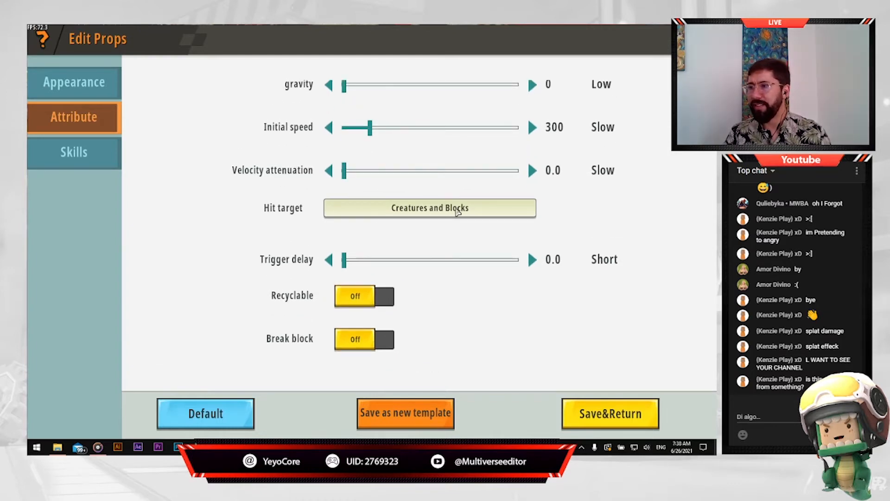
- Save the Fire Arrow Lvl 1 prop and add it to the map's loaded plugins
scroll(501, 266, down, 3)
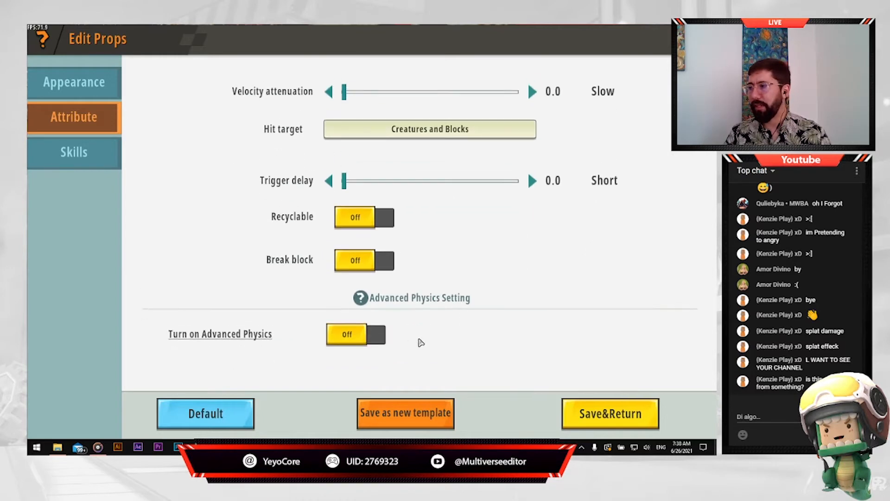
click(607, 411)
click(343, 79)
click(632, 406)
scroll(510, 325, down, 4)
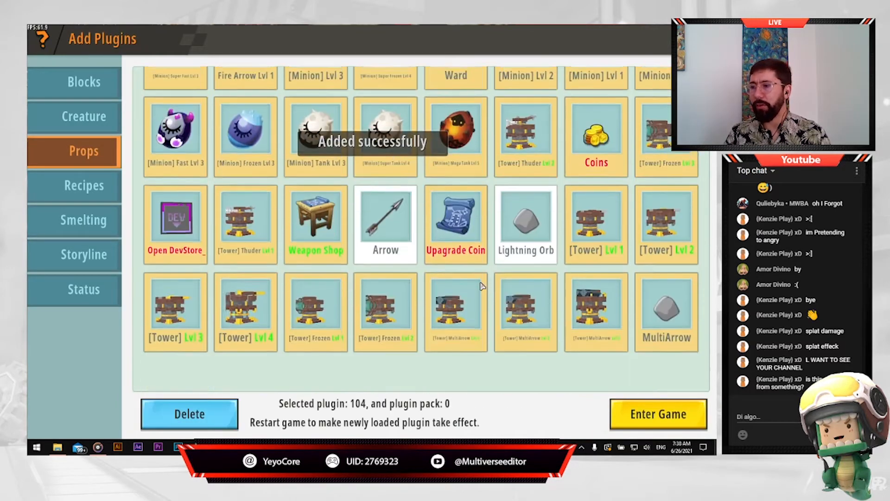
scroll(286, 172, up, 4)
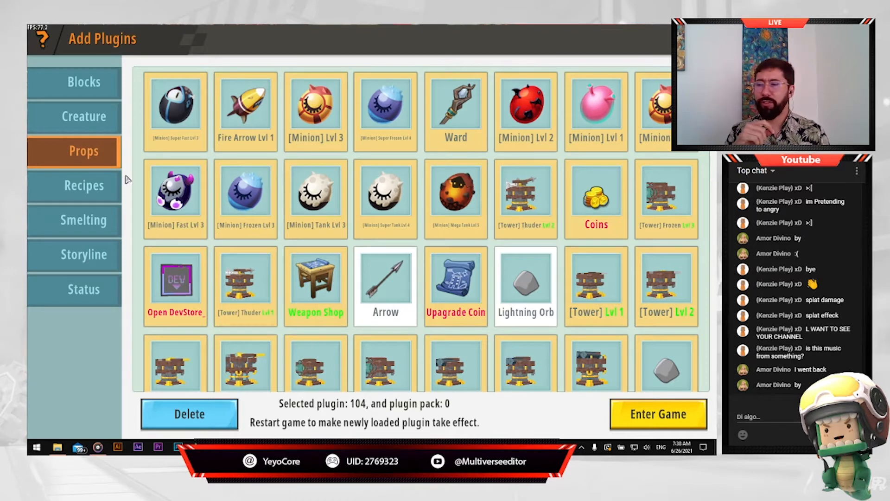
- Create a new status plugin from the blank template
click(81, 298)
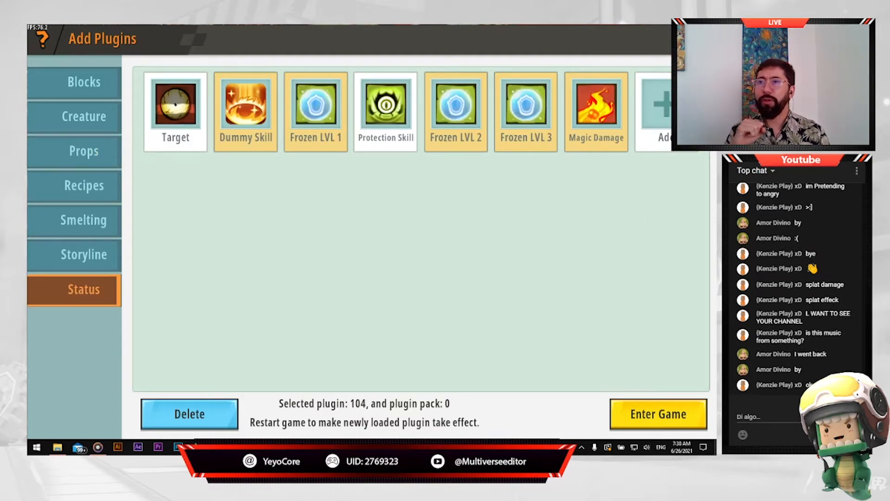
click(657, 111)
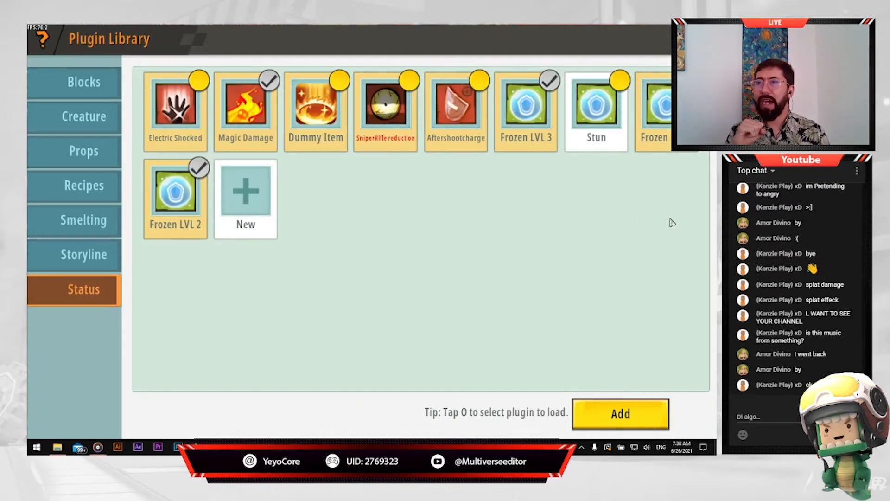
click(264, 185)
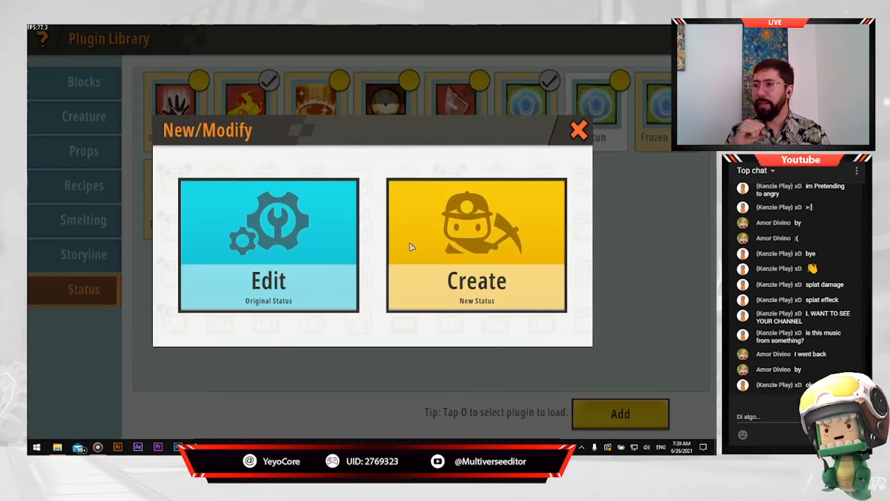
click(476, 255)
click(603, 147)
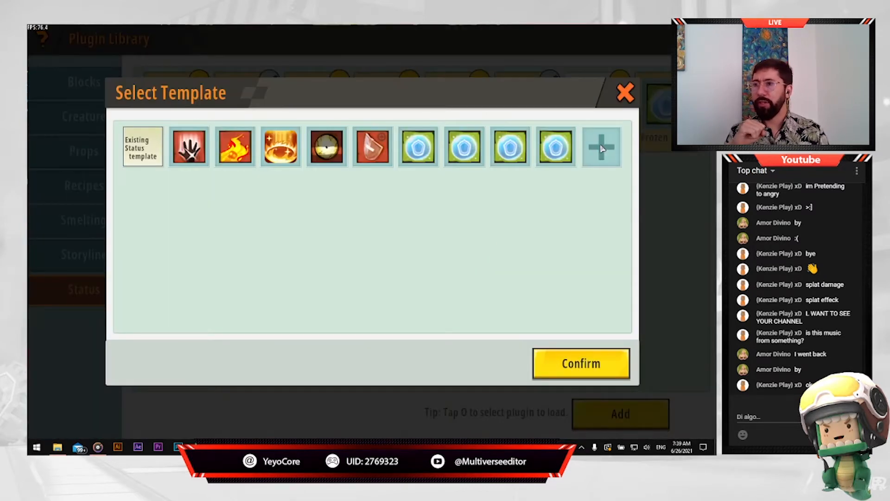
- Name the status "Fire" and enter "Damage over time" as its description
click(502, 113)
text(Fire)
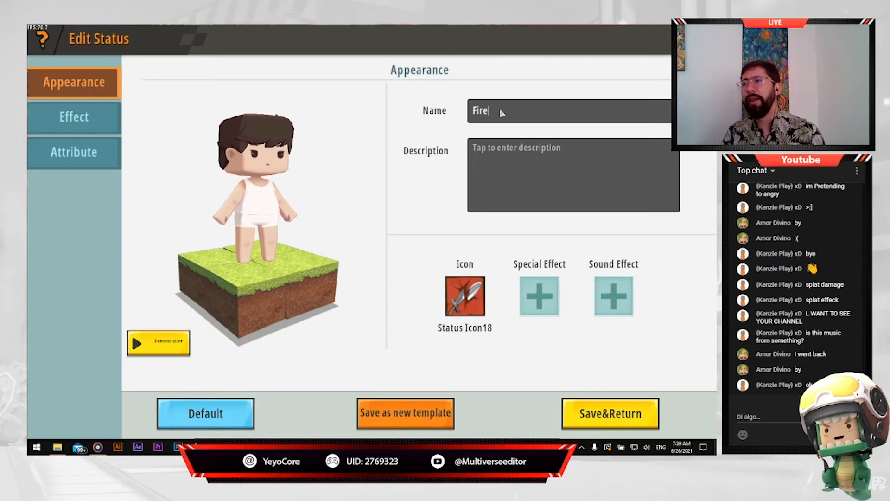
click(539, 155)
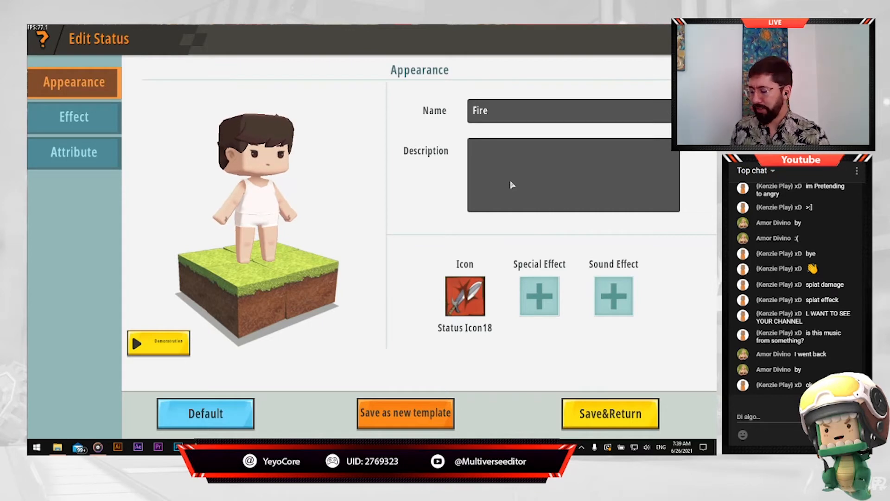
text(Damage o)
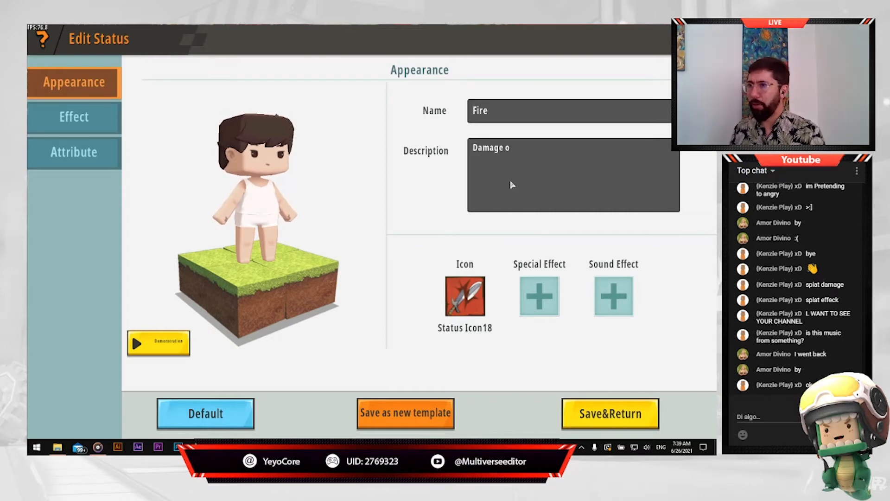
text(ver time)
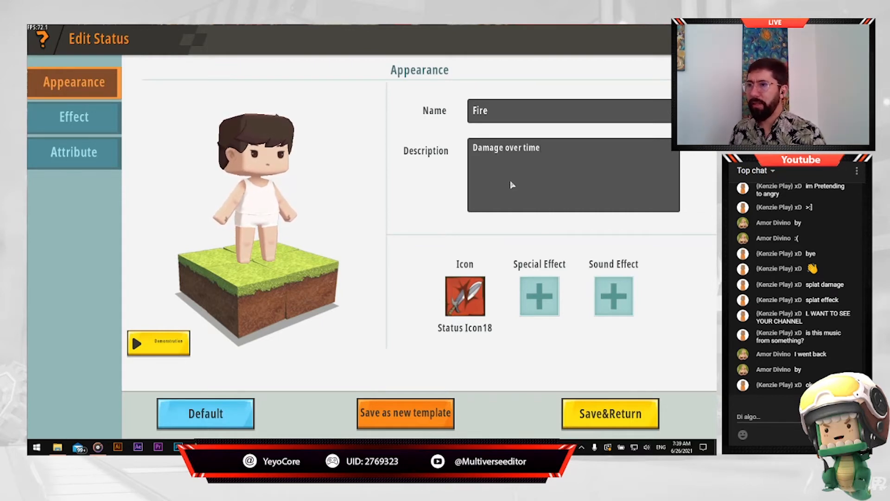
- Set the Fire status's icon to the flame picture, Status Icon33
click(465, 296)
scroll(487, 227, down, 3)
click(467, 233)
click(594, 362)
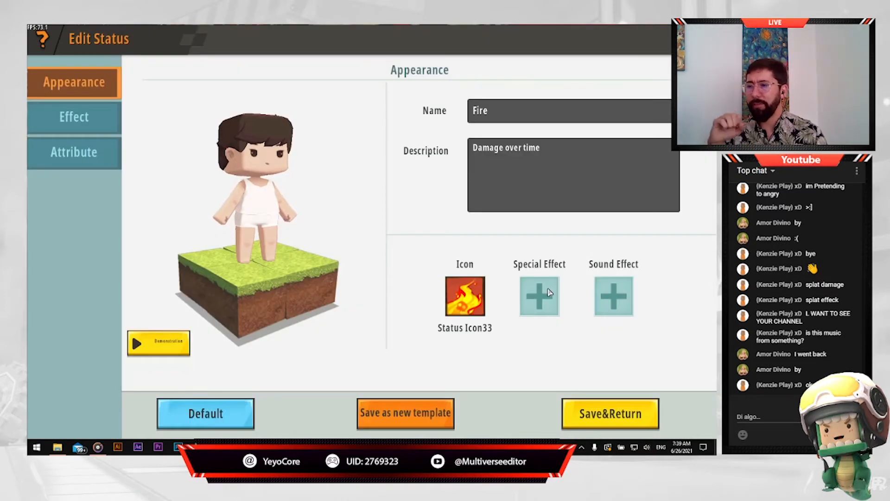
- Preview candidate effects from several categories of the special effects library for the Fire status
click(549, 289)
click(155, 187)
click(160, 148)
click(509, 239)
click(160, 264)
click(554, 239)
scroll(606, 251, down, 3)
click(509, 245)
scroll(469, 262, down, 3)
click(462, 285)
click(509, 239)
click(186, 186)
- Assign Smoke2 as the Fire status's special effect and play its demonstration on the character
click(160, 148)
click(509, 192)
click(501, 151)
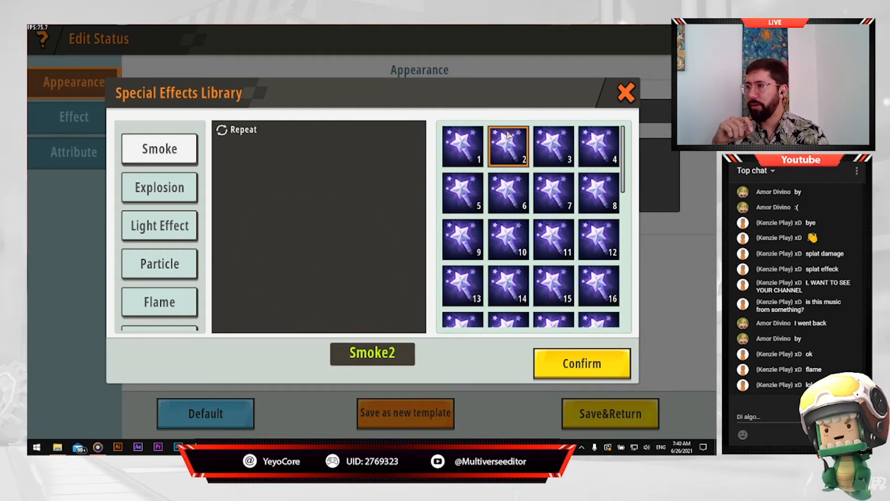
click(575, 358)
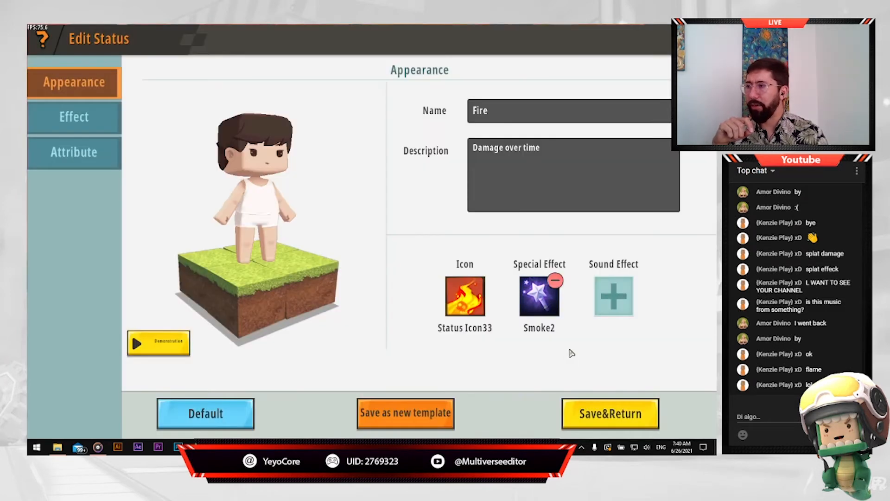
click(169, 344)
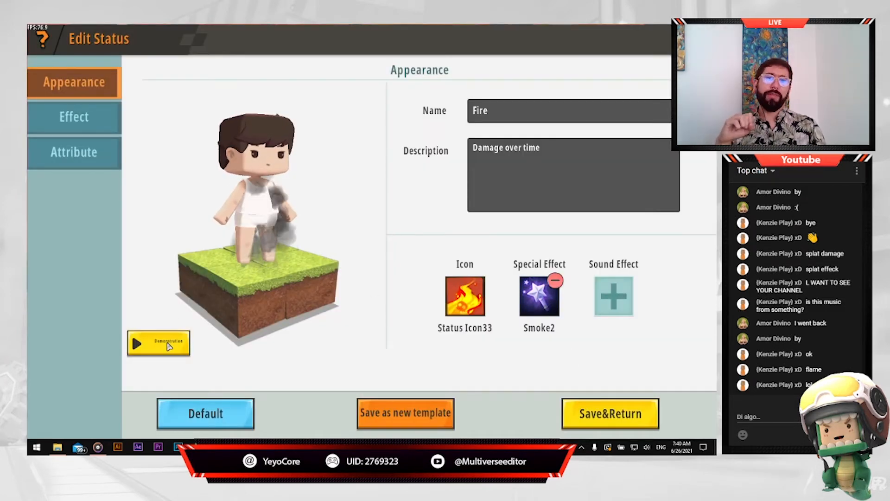
- Audition Environment sounds for the Fire status, including Environment2, 15 and 13, and check the Skill and Attacked sound categories
click(609, 297)
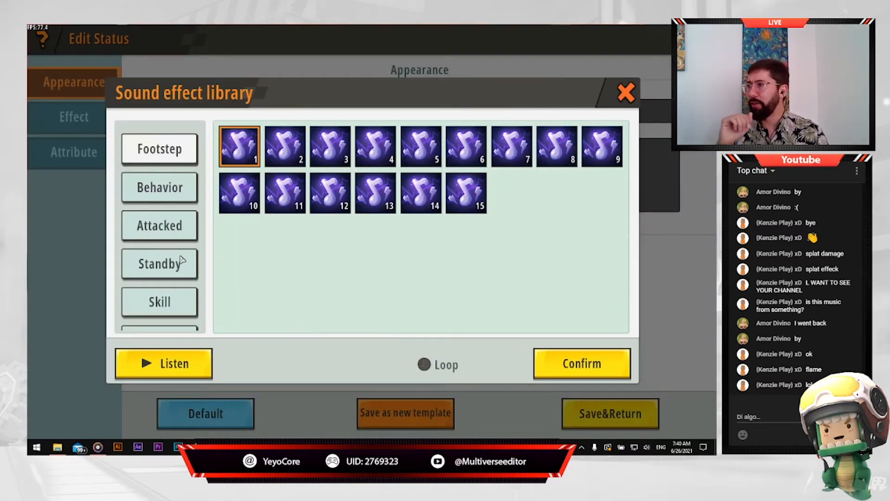
scroll(180, 220, down, 1)
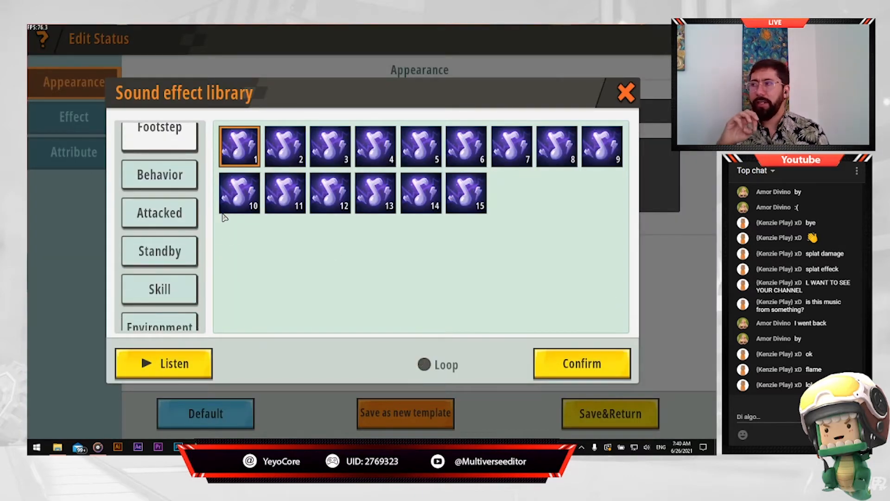
scroll(171, 265, down, 4)
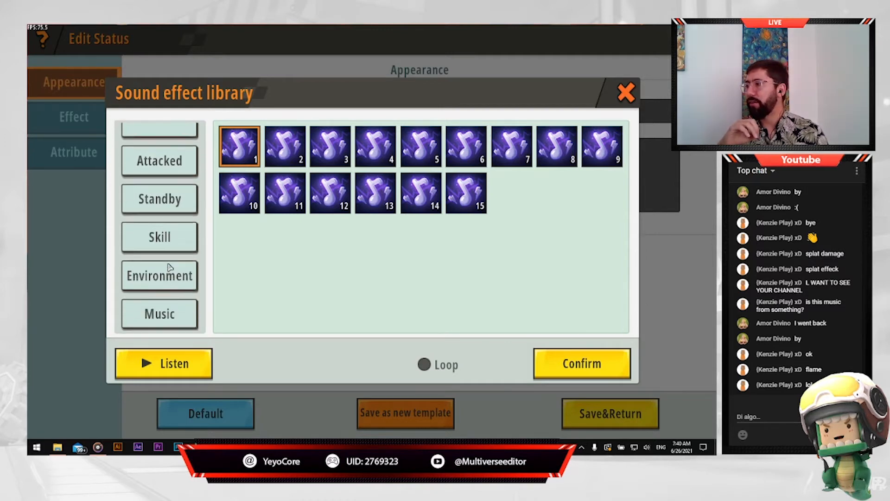
click(170, 277)
click(295, 155)
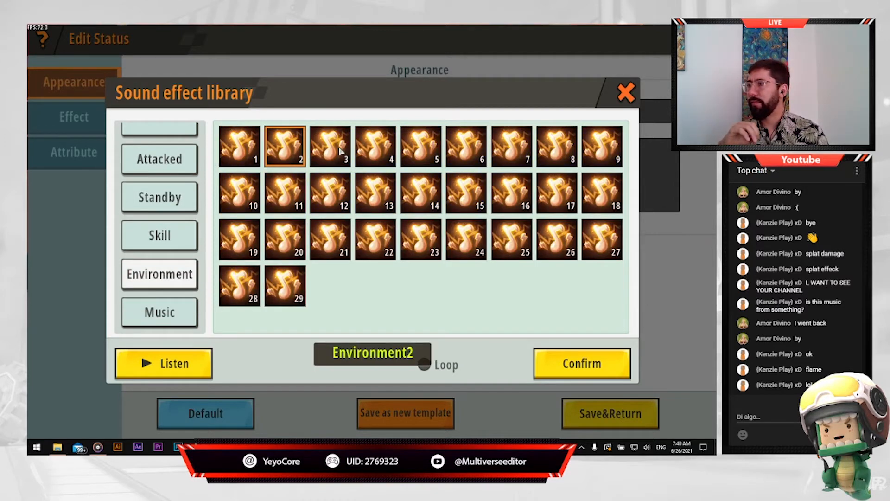
click(411, 156)
click(477, 194)
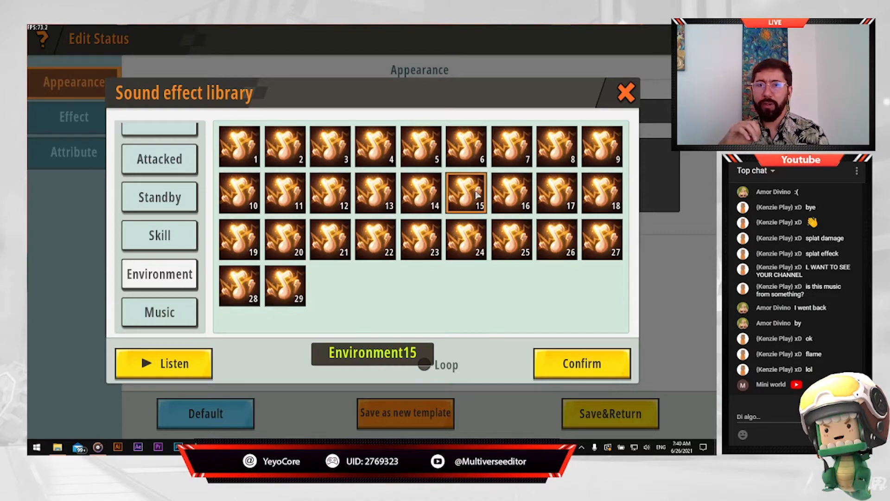
click(385, 208)
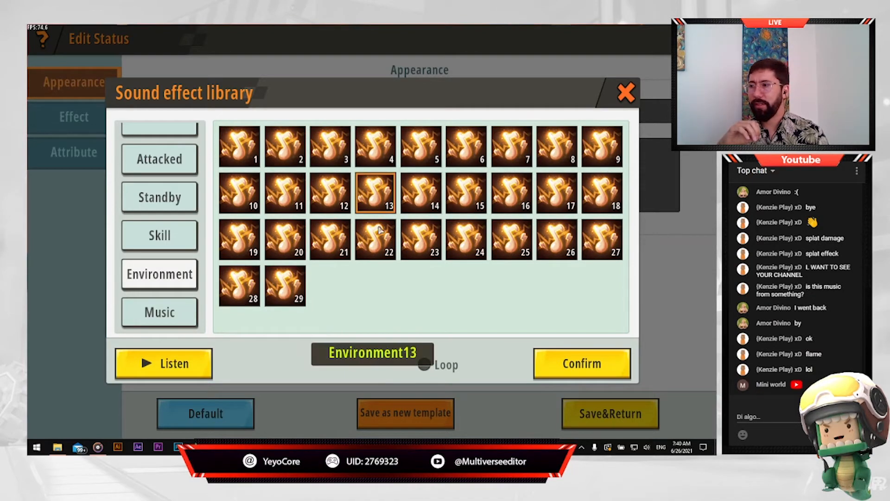
click(167, 232)
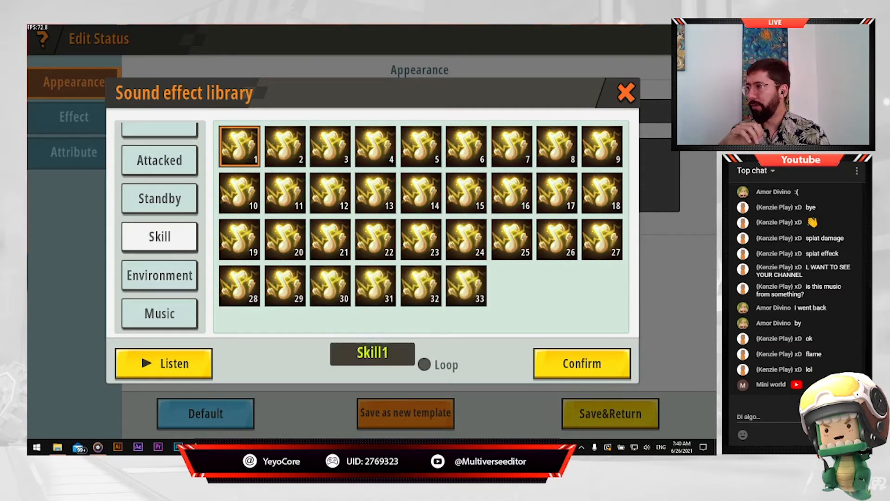
click(178, 173)
scroll(162, 248, down, 2)
scroll(162, 250, up, 4)
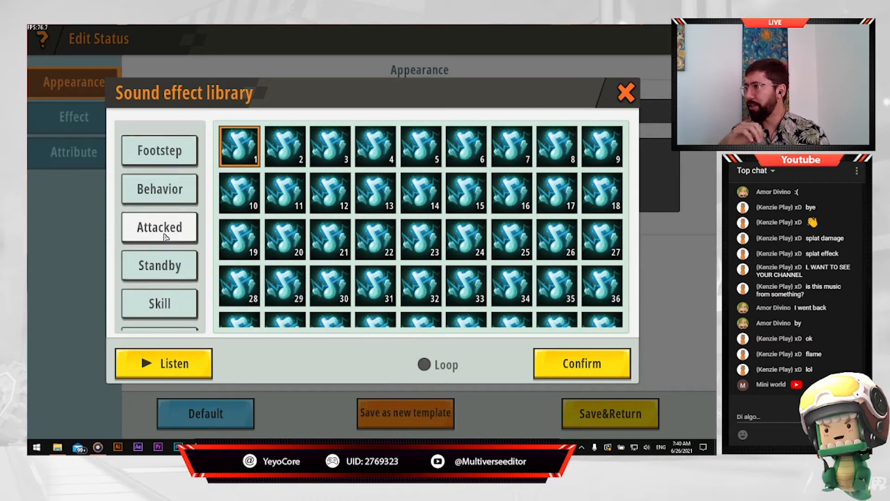
- Audition Behavior sounds 3, 5, 14 and 15, and enable looping to listen to Behavior14
click(176, 194)
click(326, 158)
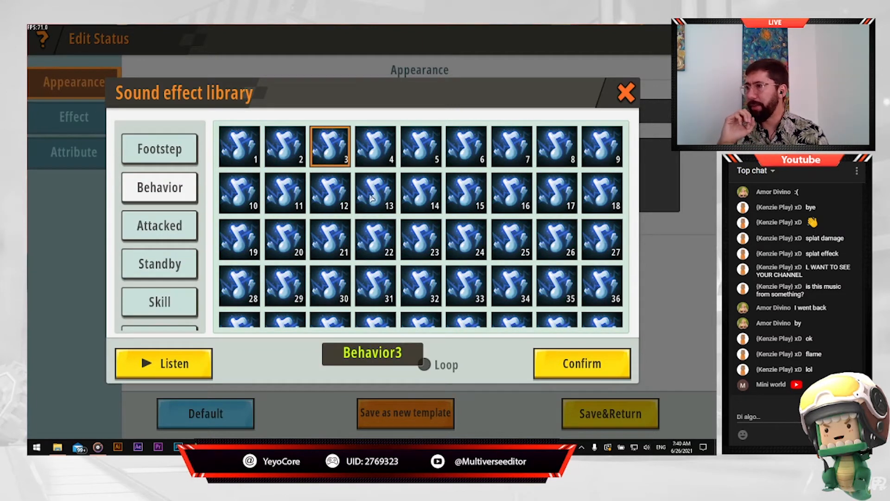
click(436, 162)
click(428, 198)
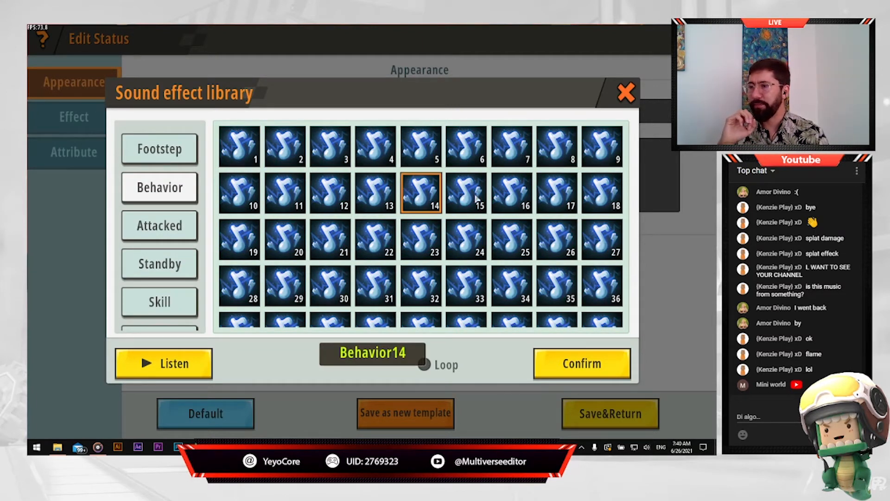
click(476, 198)
click(423, 191)
click(423, 366)
click(201, 365)
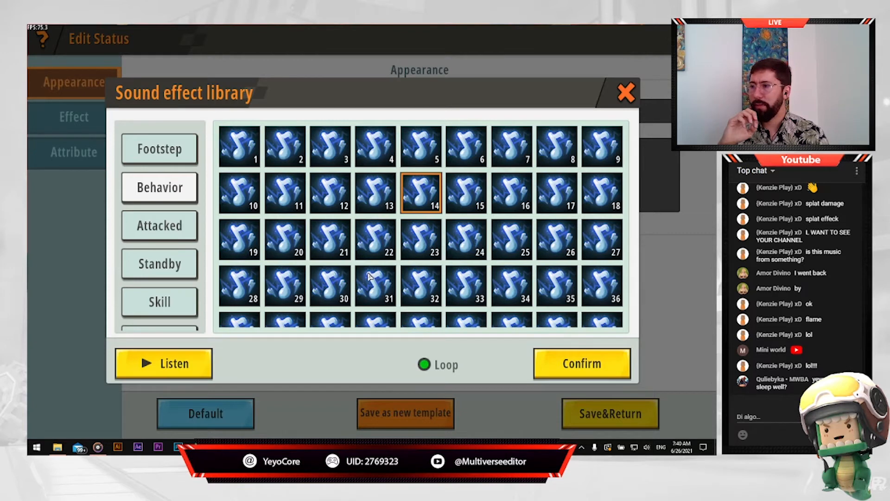
- Listen to Behavior sounds 21 through 25 with looping on as candidates for the Fire status
click(386, 250)
click(199, 365)
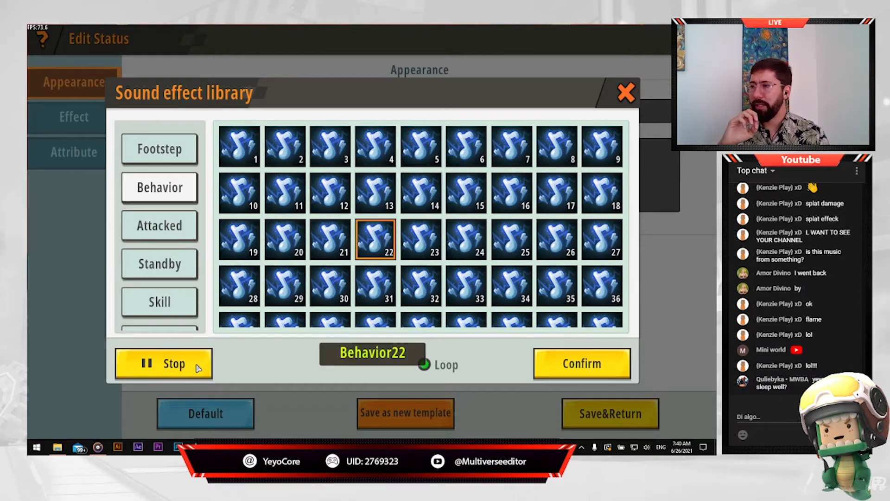
click(331, 244)
click(190, 364)
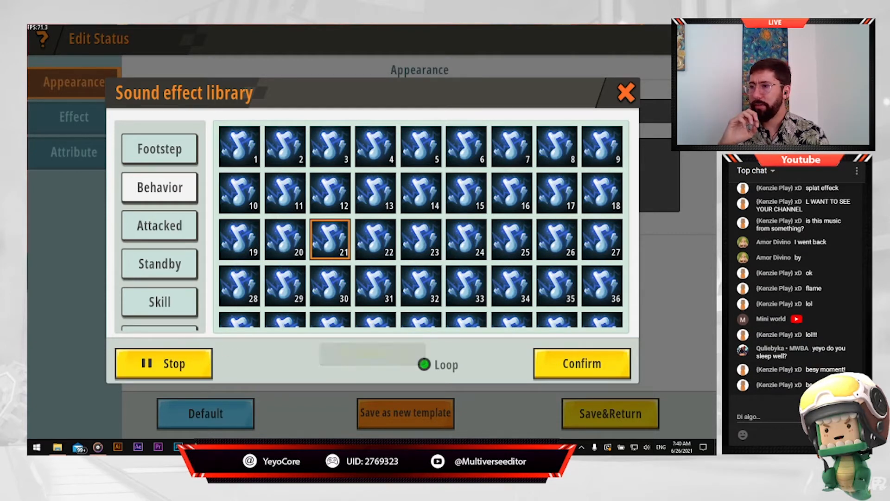
click(586, 189)
click(427, 256)
click(153, 360)
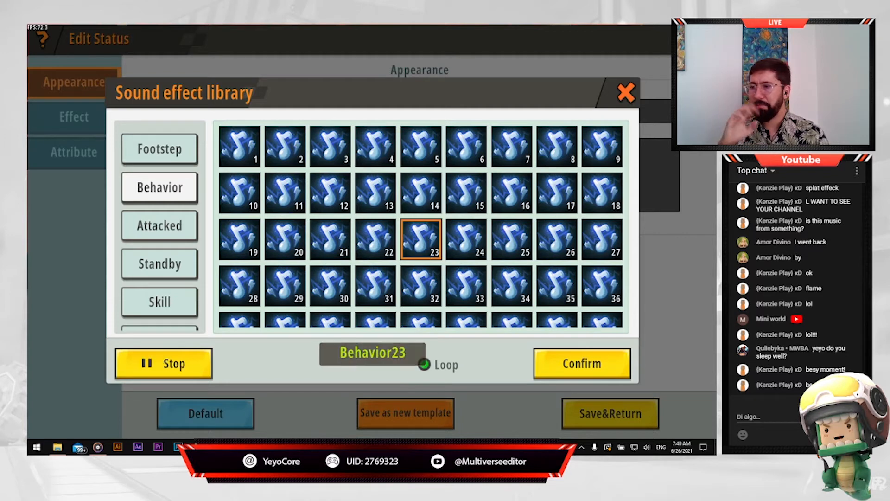
click(466, 239)
click(185, 371)
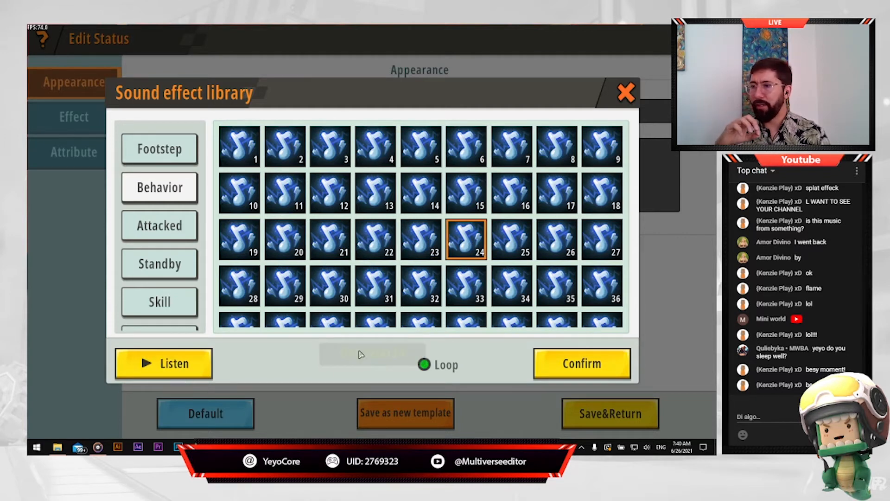
click(514, 240)
click(157, 369)
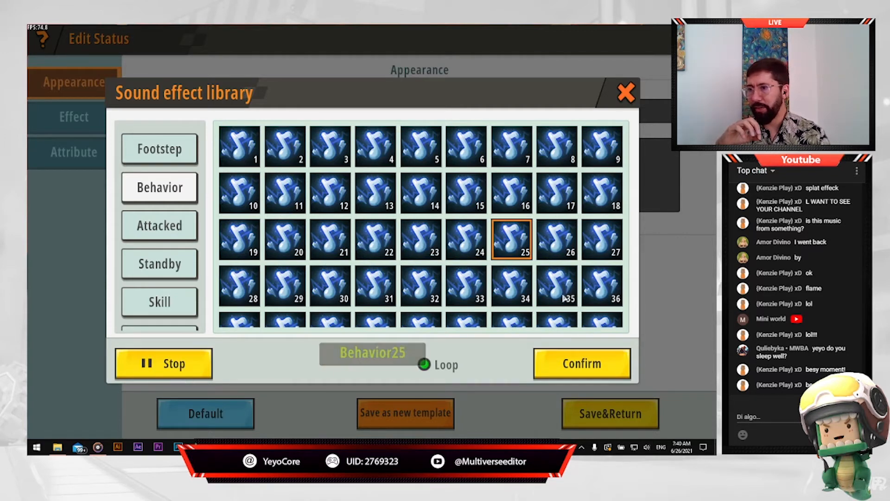
- Listen to Behavior32 and Behavior56 as candidate sounds for the Fire status, and look through the remaining Behavior sounds
click(408, 294)
click(172, 366)
scroll(280, 293, down, 4)
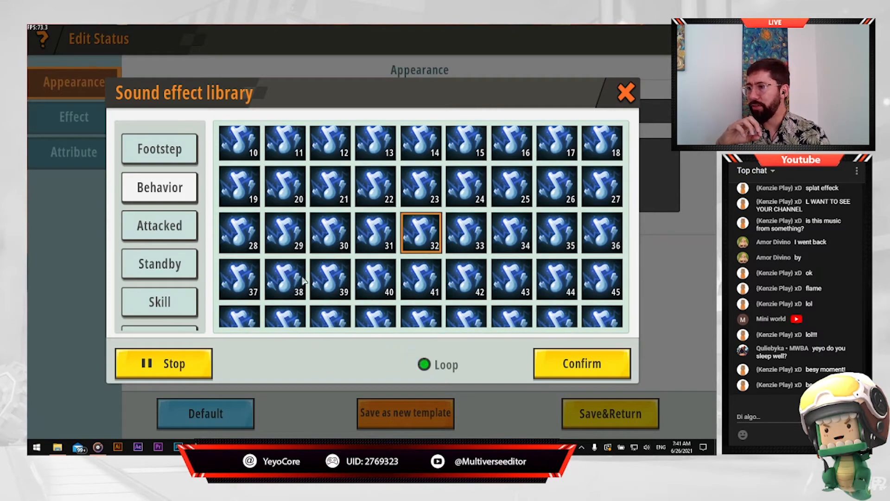
click(284, 250)
click(189, 366)
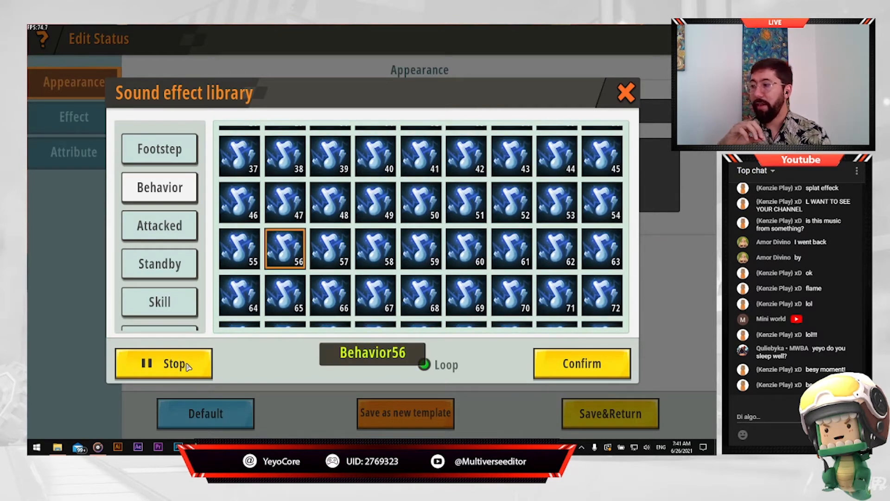
scroll(509, 279, down, 3)
scroll(509, 280, down, 2)
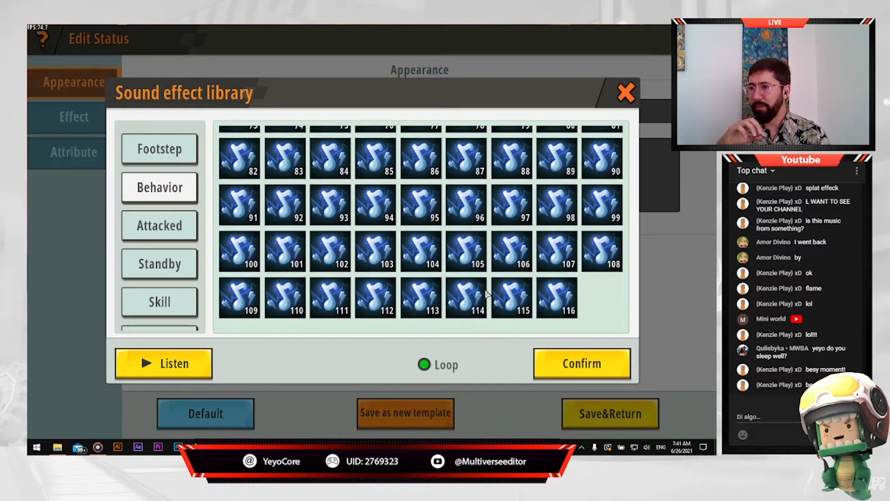
- Audition Behavior114 and assign it as the Fire status's sound effect
click(466, 304)
click(130, 366)
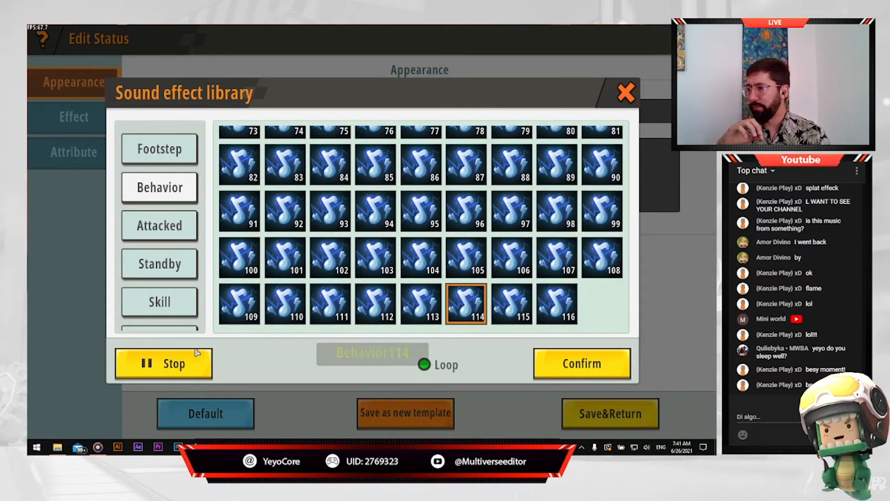
click(592, 363)
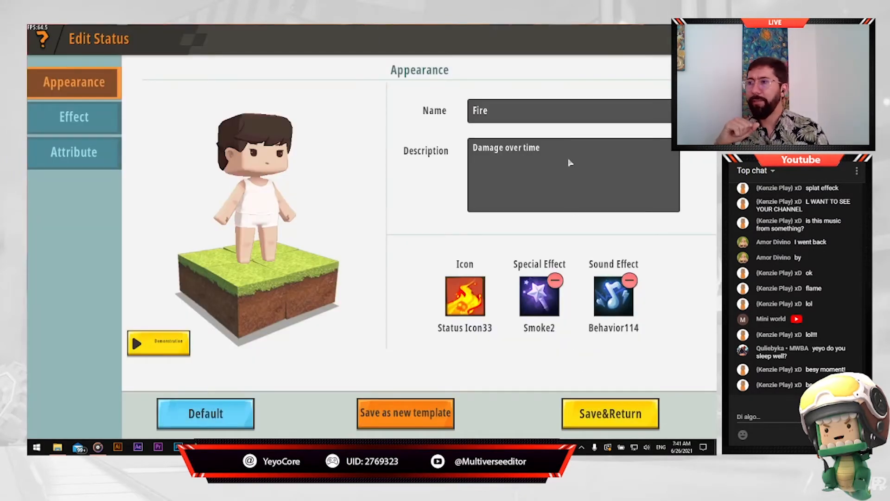
- Examine the General and Special effects available for the Fire status, including Change digging speed, Luck and Hunger speed
click(75, 120)
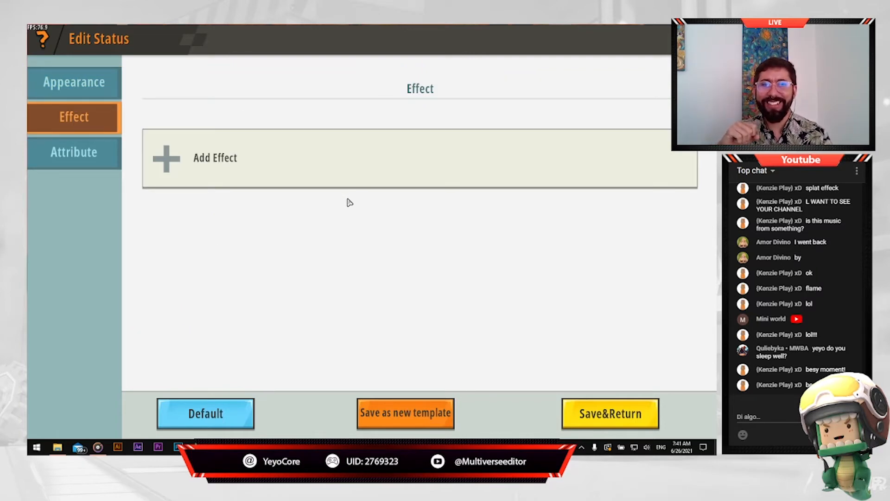
click(164, 160)
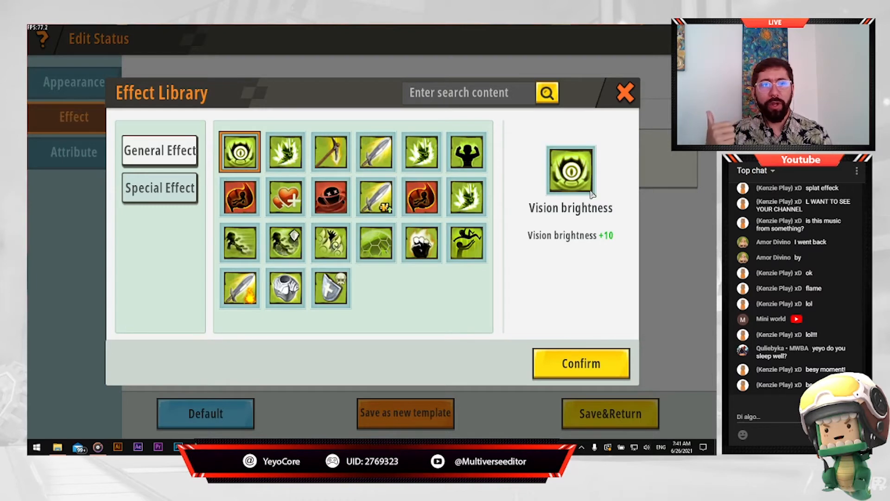
click(181, 189)
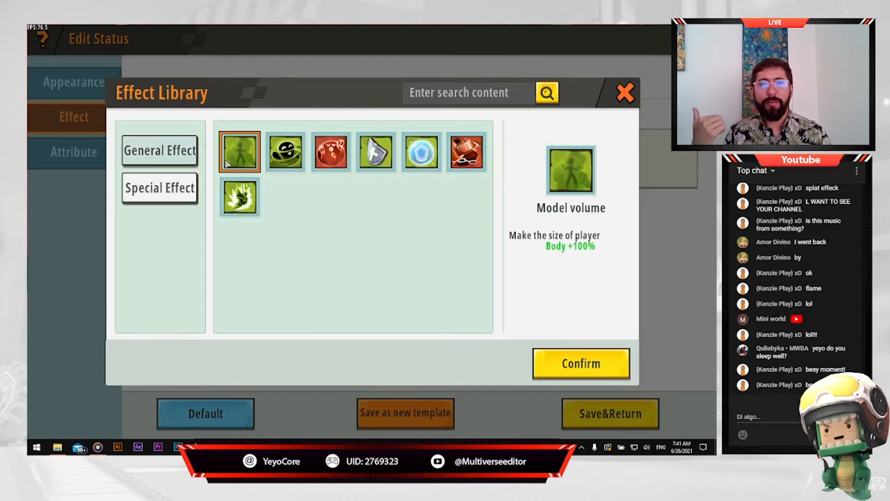
click(185, 160)
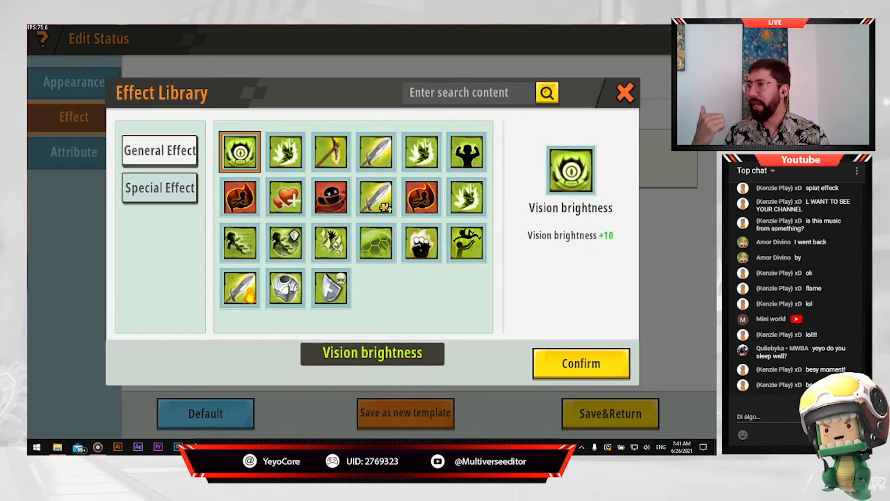
click(299, 160)
click(324, 160)
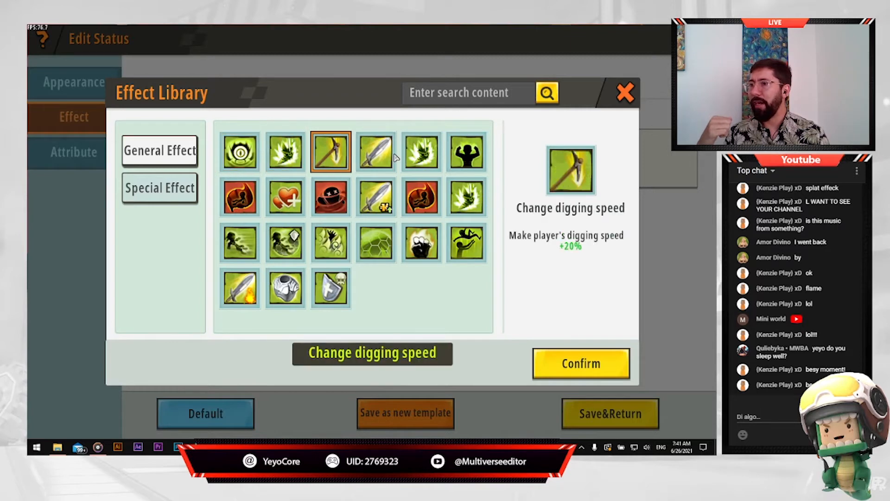
click(422, 158)
click(464, 186)
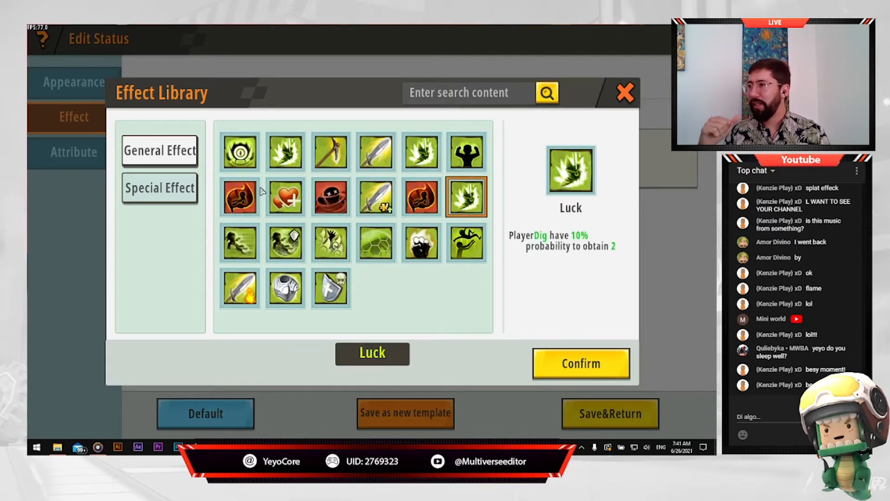
click(288, 163)
click(336, 159)
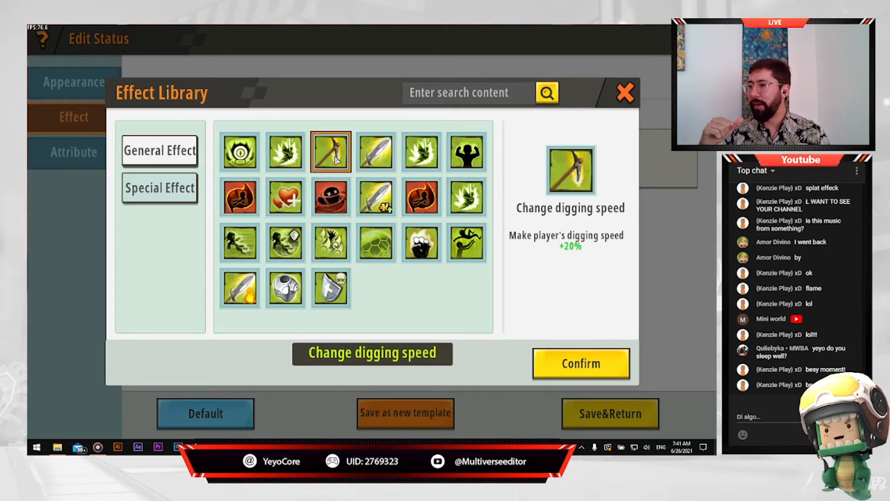
click(387, 160)
click(423, 160)
click(419, 192)
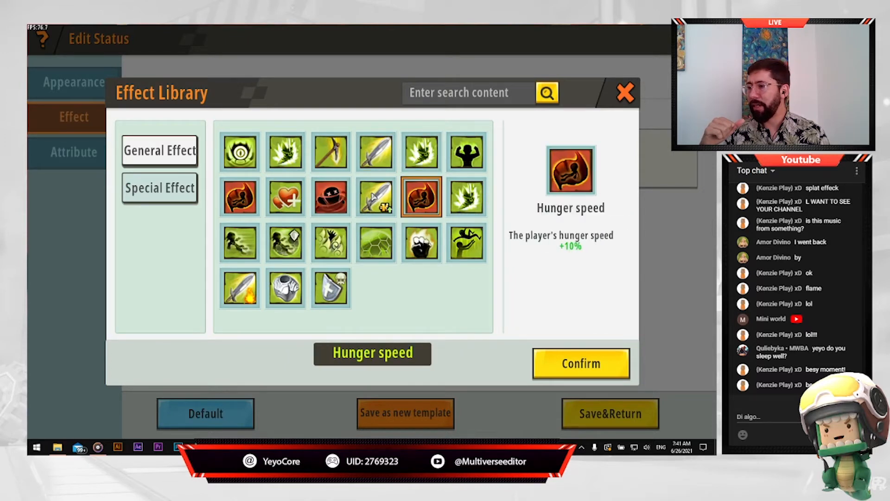
- Add the Keep getting injured effect to the Fire status, dealing 1 Burning Damage every 1 second
click(332, 197)
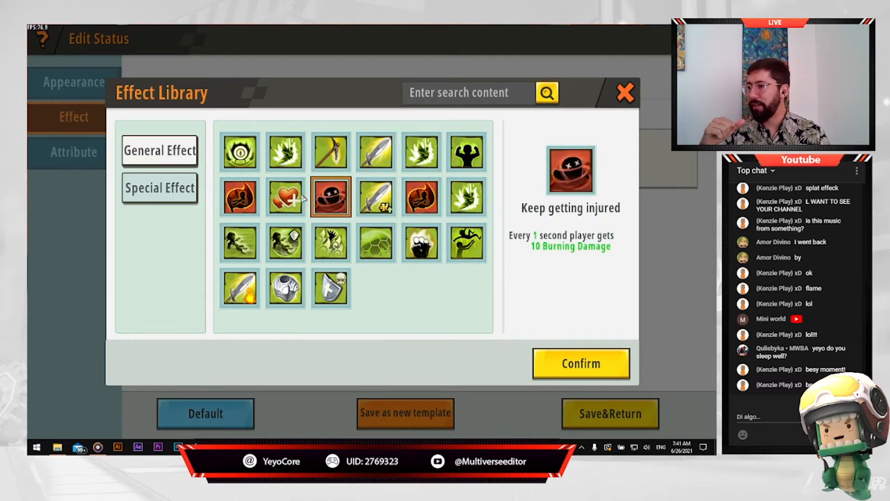
click(568, 371)
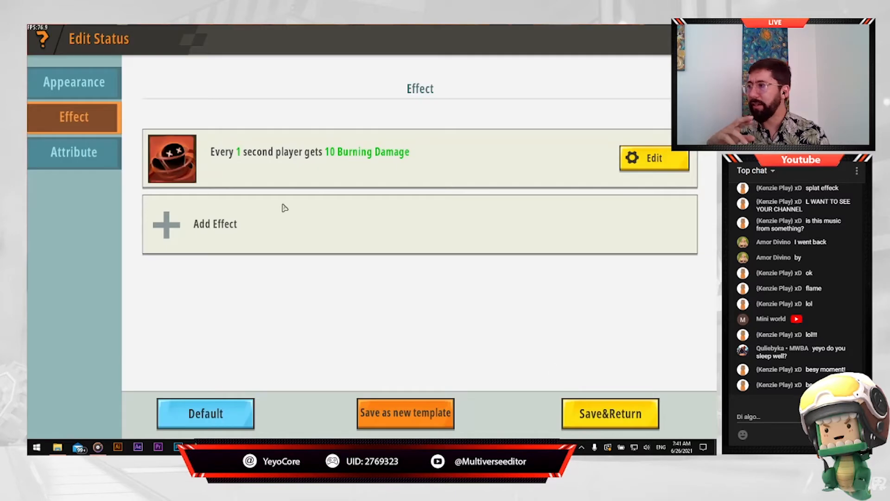
click(644, 170)
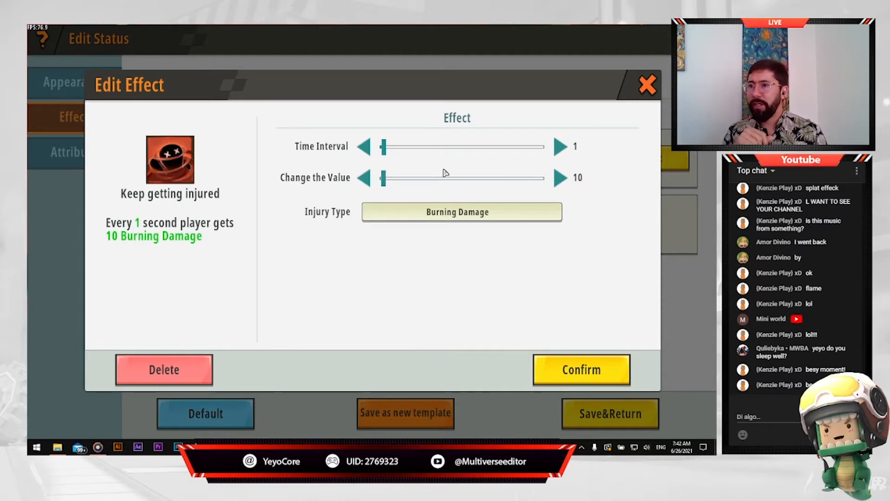
click(559, 147)
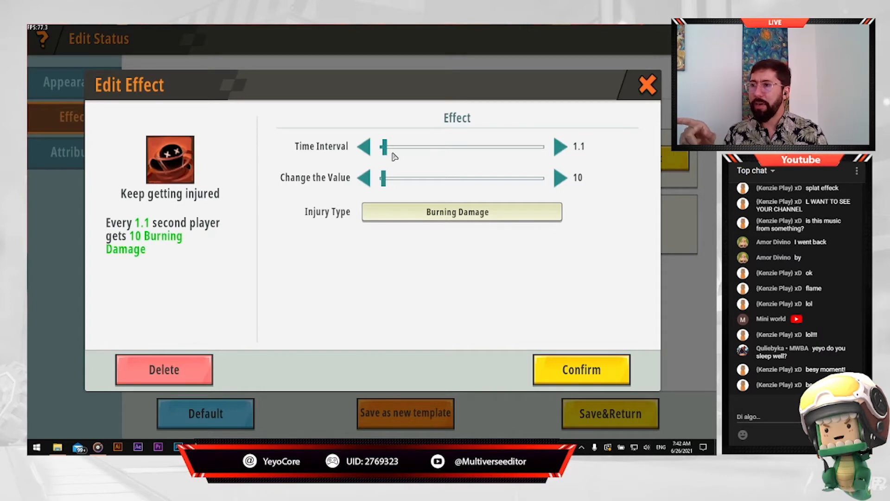
click(364, 147)
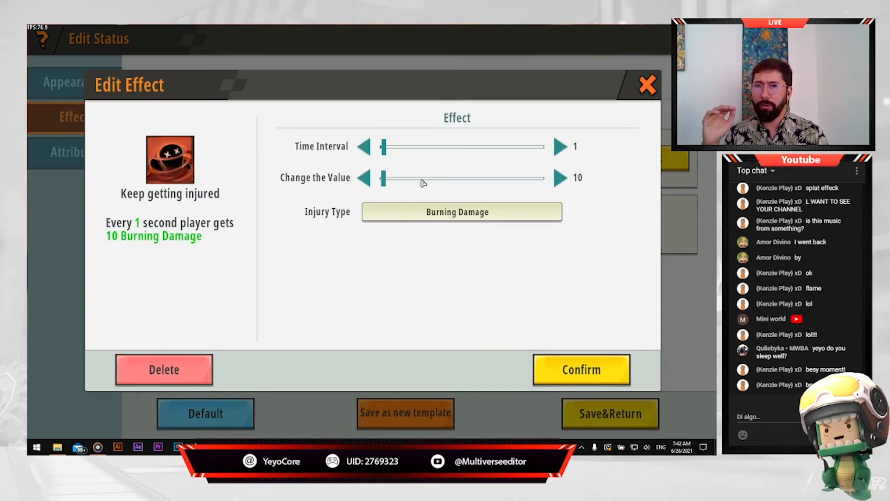
drag(383, 183, 363, 185)
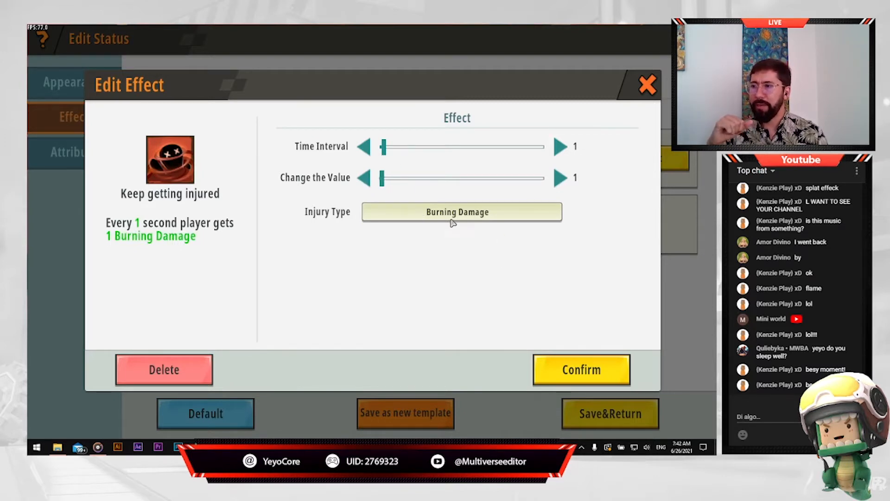
click(580, 370)
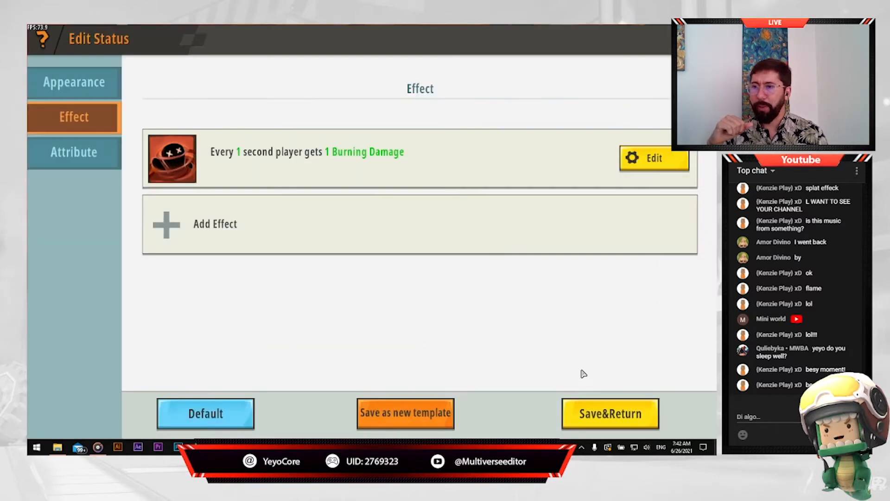
- Set the Fire status's duration to 5 and its status mode to Negative Status
click(94, 149)
click(328, 178)
click(328, 177)
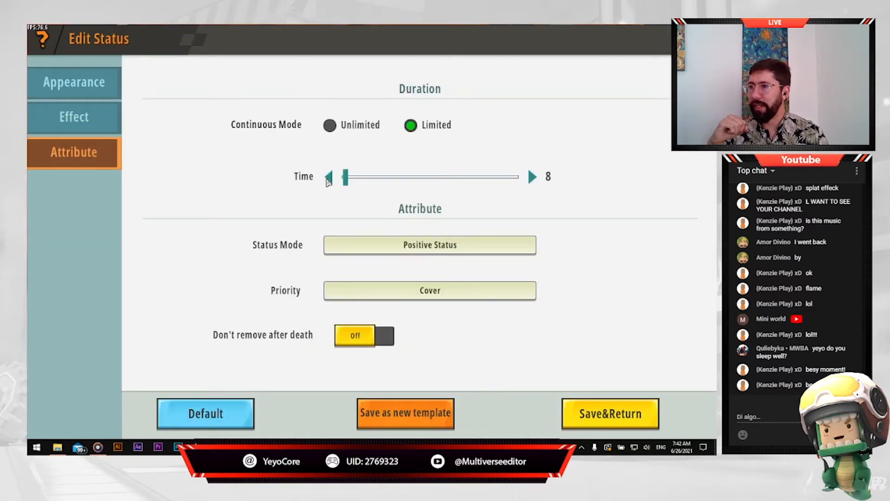
click(328, 177)
click(328, 177)
click(327, 178)
click(532, 177)
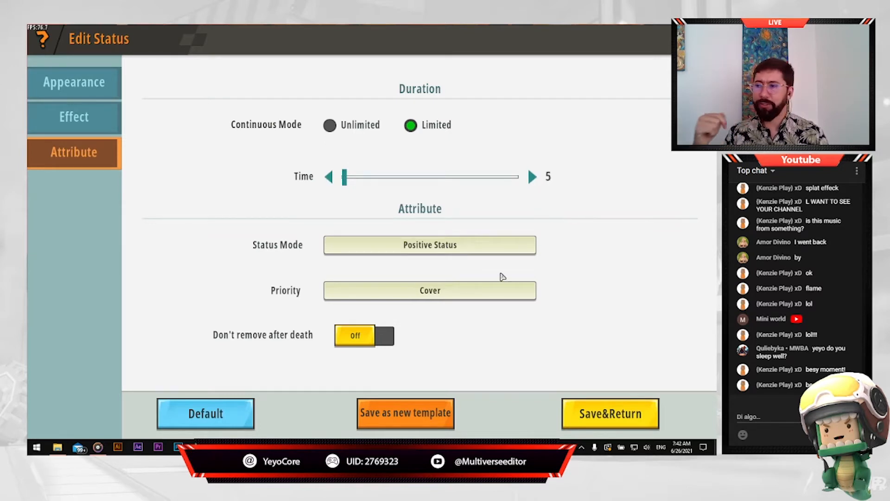
click(463, 251)
click(383, 253)
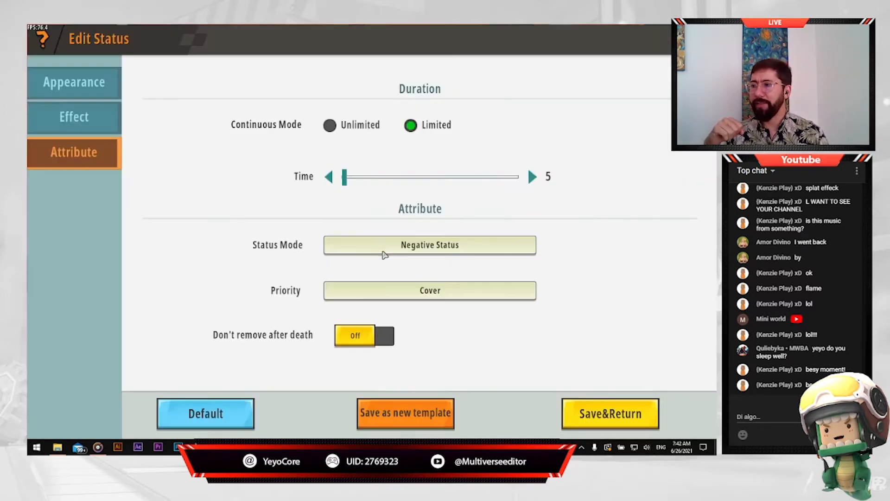
scroll(455, 289, down, 5)
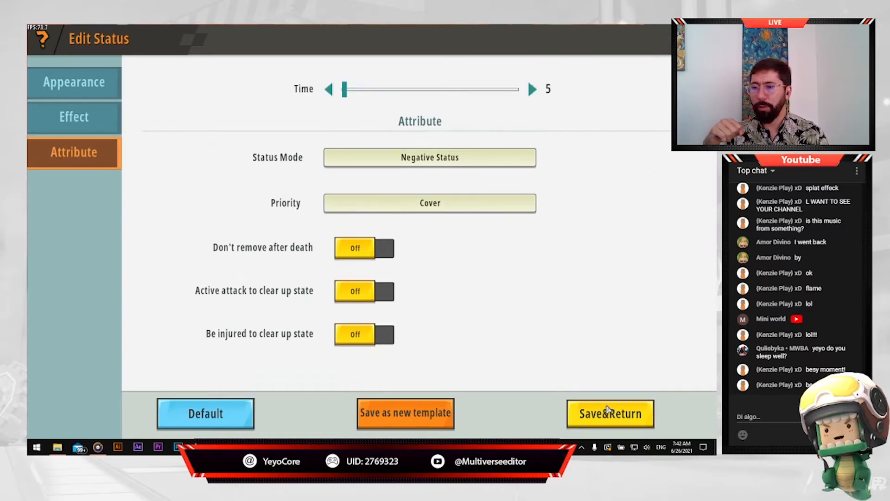
- Save the Fire status and load it from the Plugin Library into the map's plugins
click(610, 406)
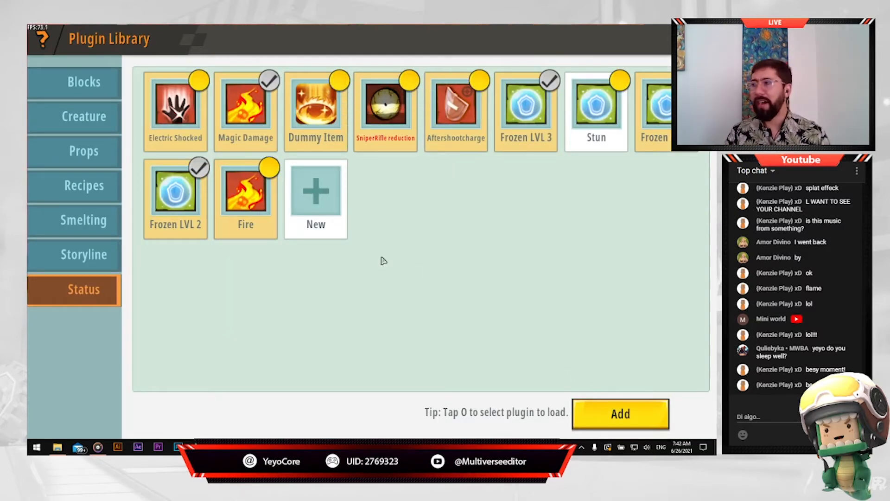
click(251, 173)
click(602, 413)
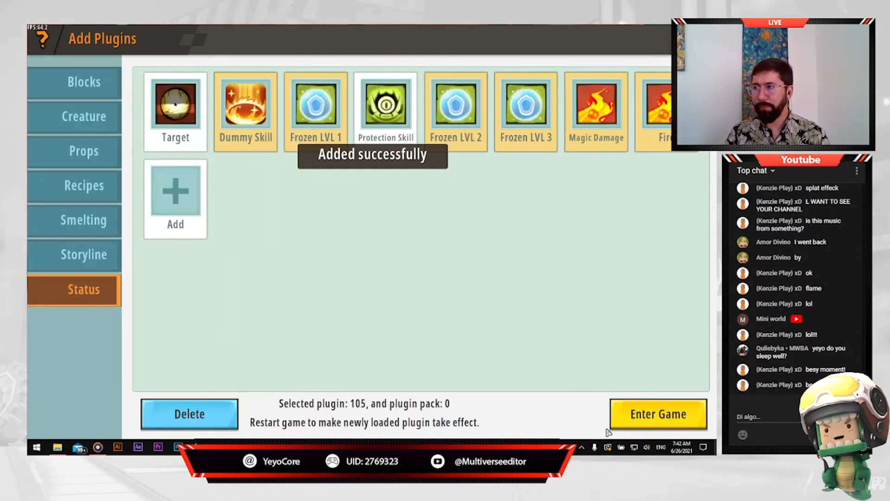
- Add the Buff up(projectile) item skill to the Fire Arrow Lvl 1 prop
click(88, 153)
scroll(487, 249, down, 3)
scroll(275, 306, up, 4)
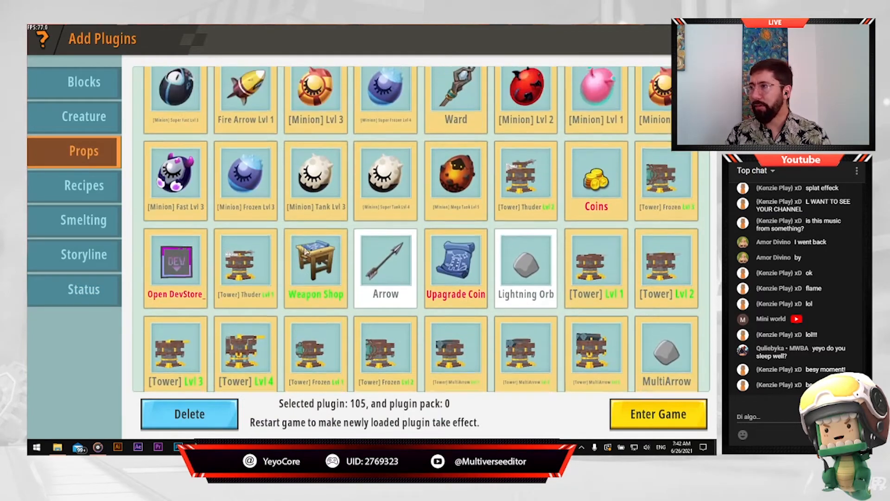
click(240, 124)
click(109, 116)
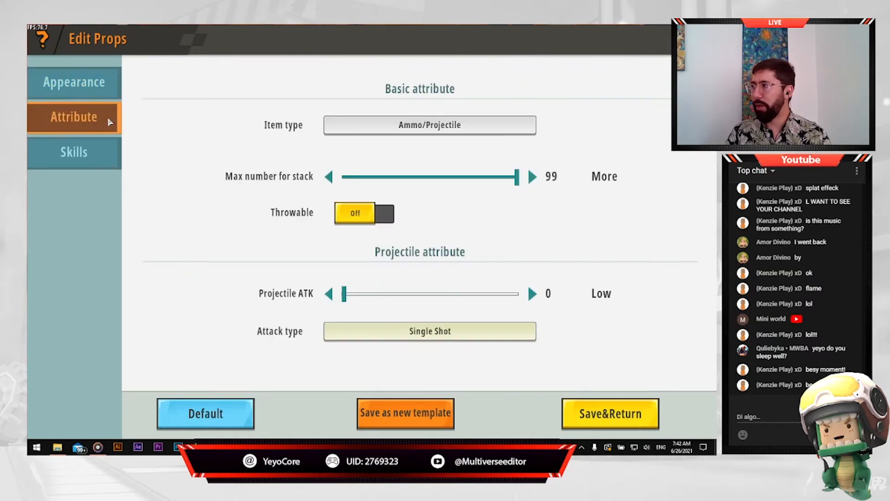
click(99, 160)
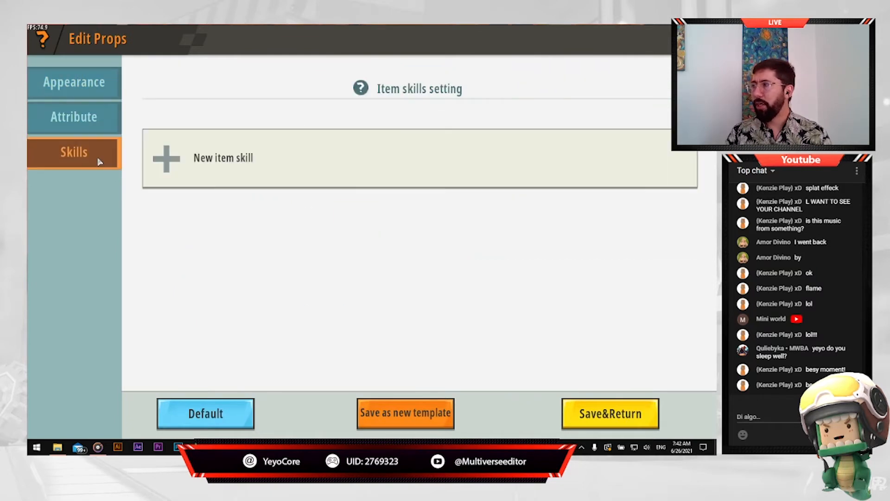
click(160, 159)
click(385, 169)
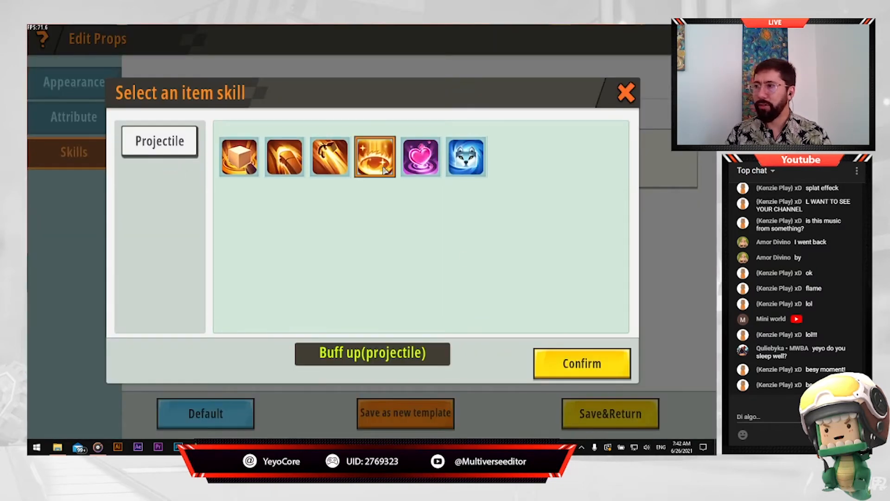
click(585, 365)
- Set the Buff up(projectile) skill's buff to the custom Magic Damage status and save the Fire Arrow Lvl 1 prop
click(659, 157)
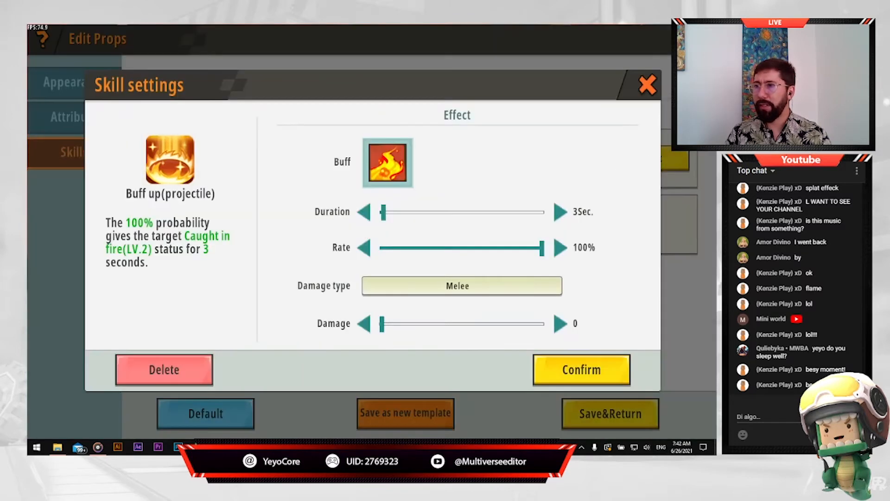
click(392, 175)
click(169, 268)
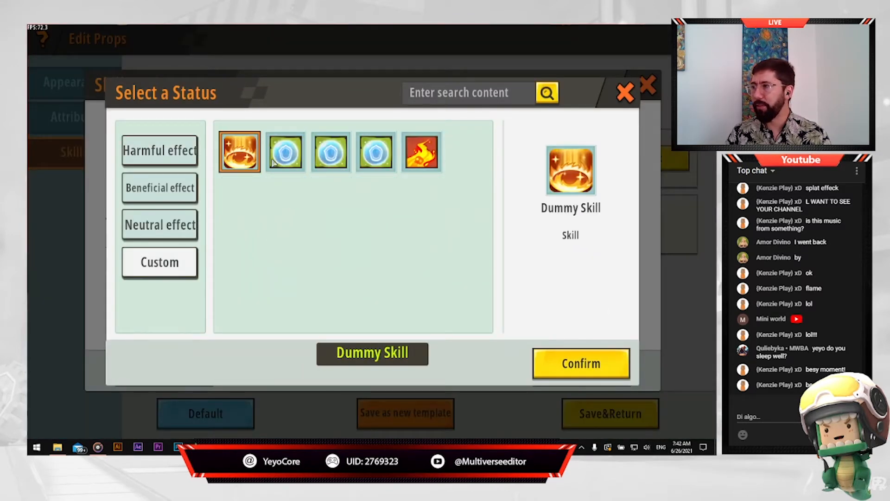
click(420, 160)
click(582, 364)
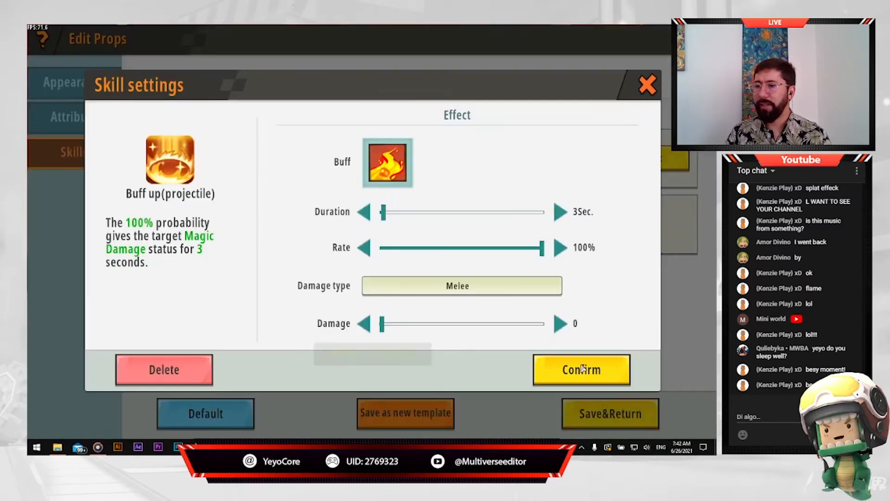
click(603, 371)
click(610, 411)
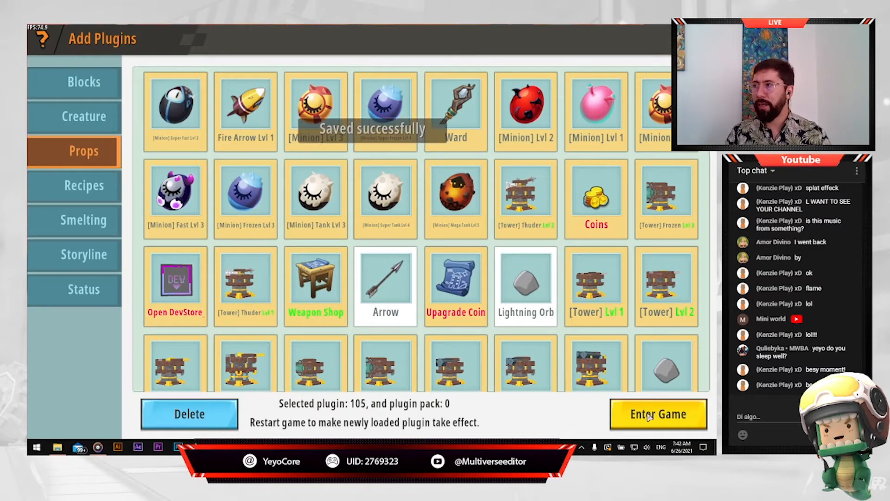
- Set the Fire lvl 1 creature's attack projection to the custom Fire Arrow Lvl 1 ammo and save the creature
click(98, 118)
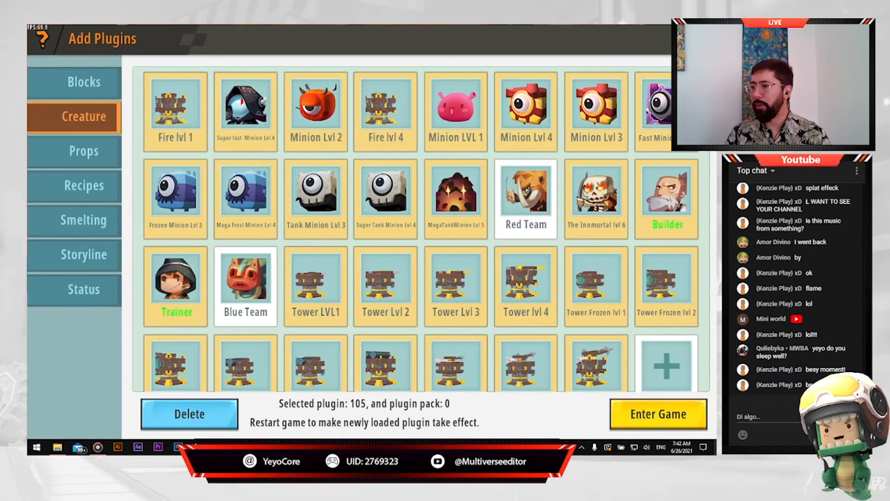
scroll(182, 106, down, 1)
scroll(182, 106, up, 1)
click(181, 106)
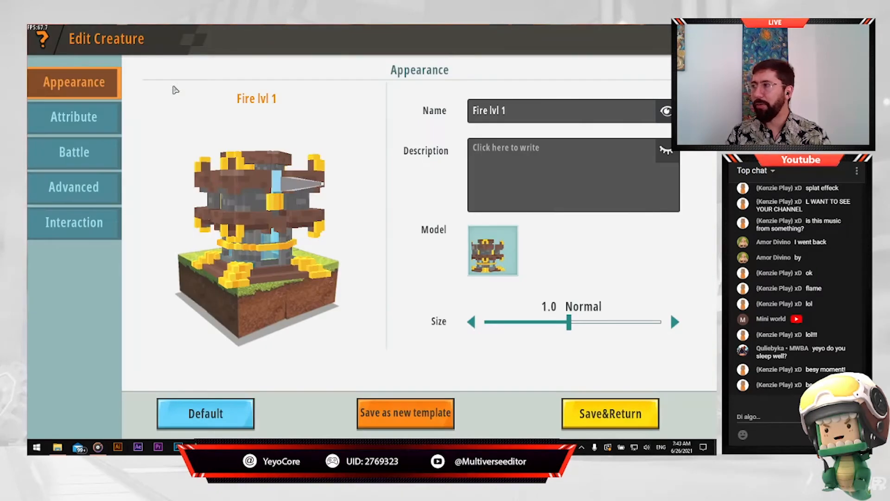
click(85, 151)
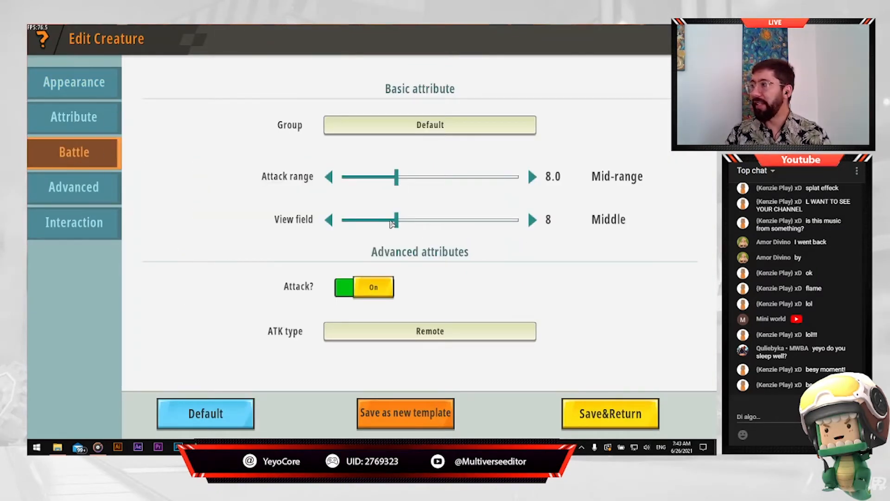
scroll(331, 211, down, 3)
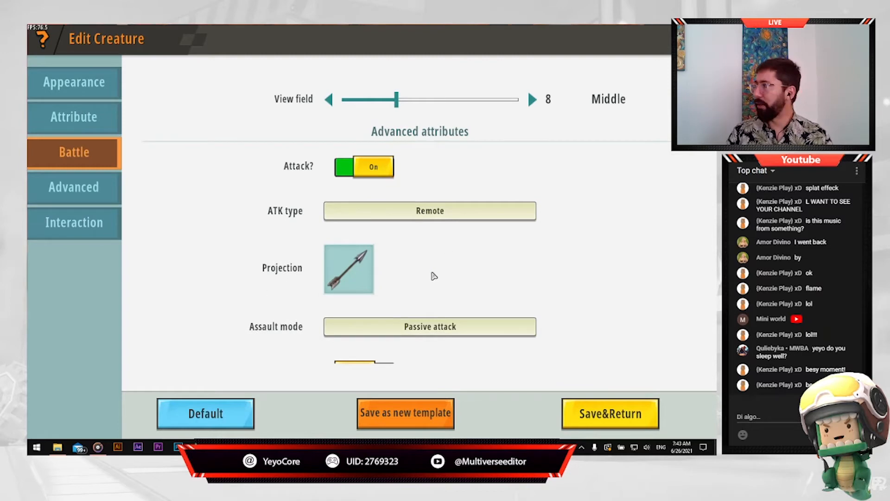
click(344, 275)
click(178, 194)
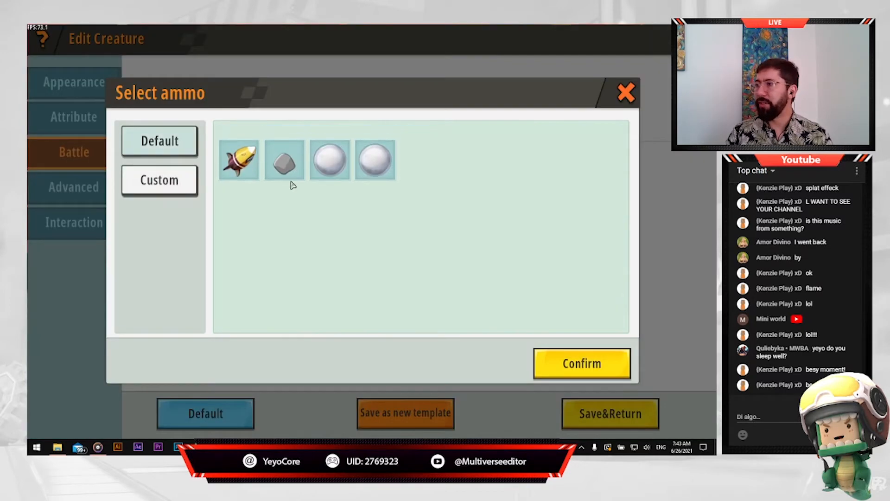
click(238, 158)
click(612, 378)
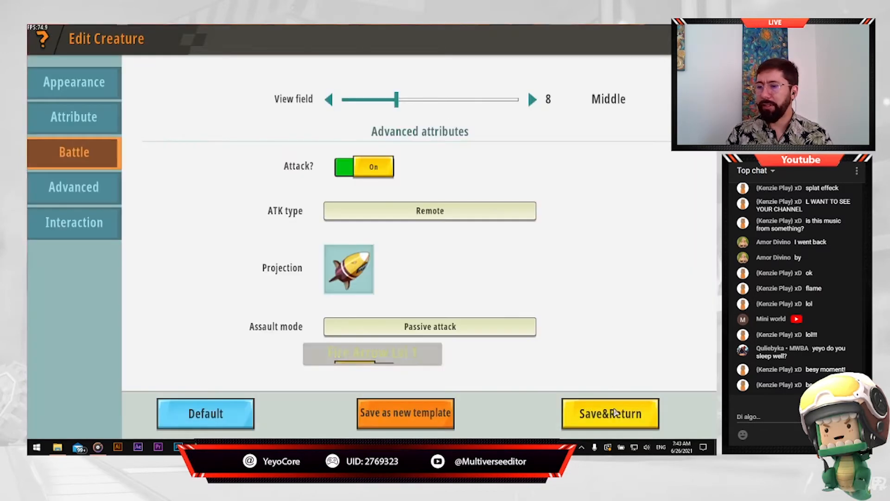
click(616, 415)
- Enter the game and follow the minions along the path to check the damage from the Fire lvl 1 tower
click(650, 415)
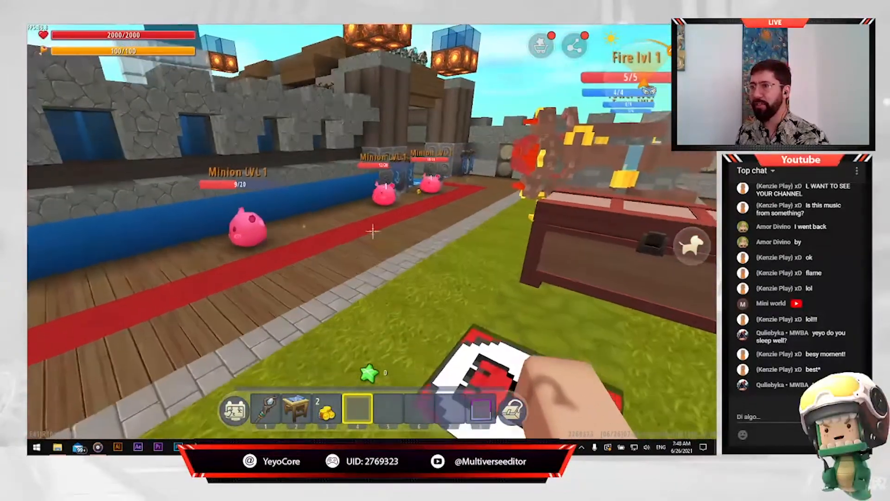
key(s)
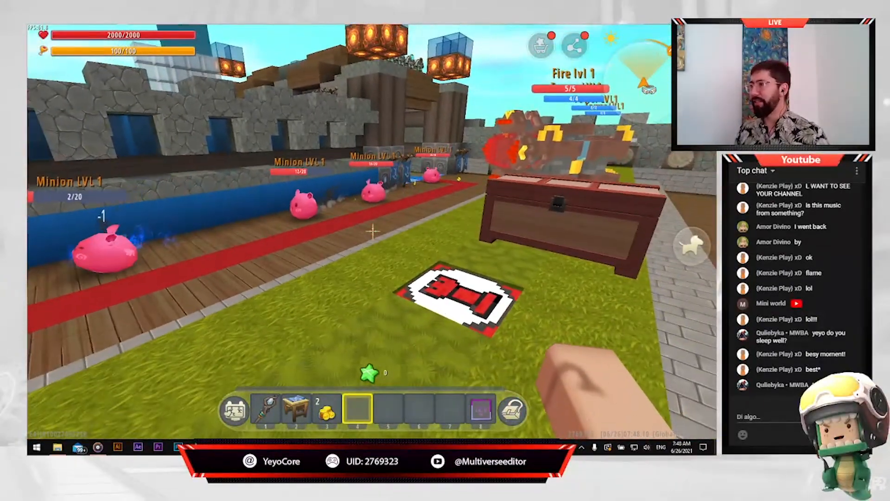
key(w)
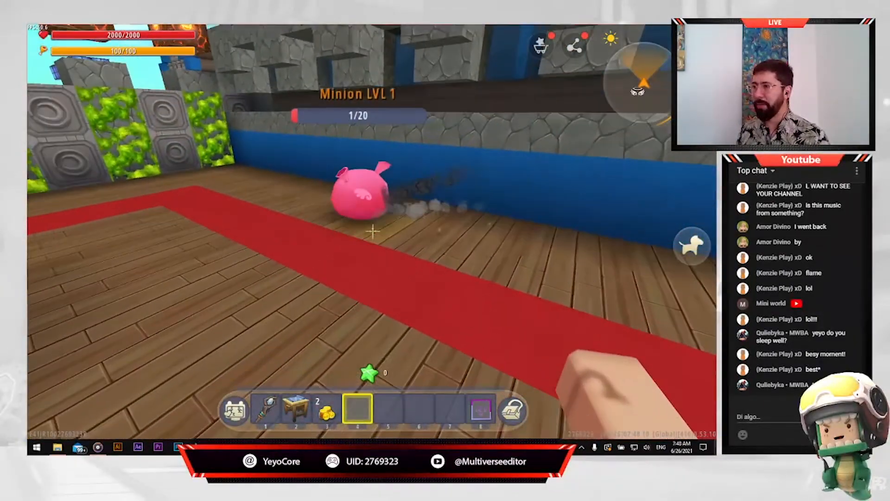
key(a)
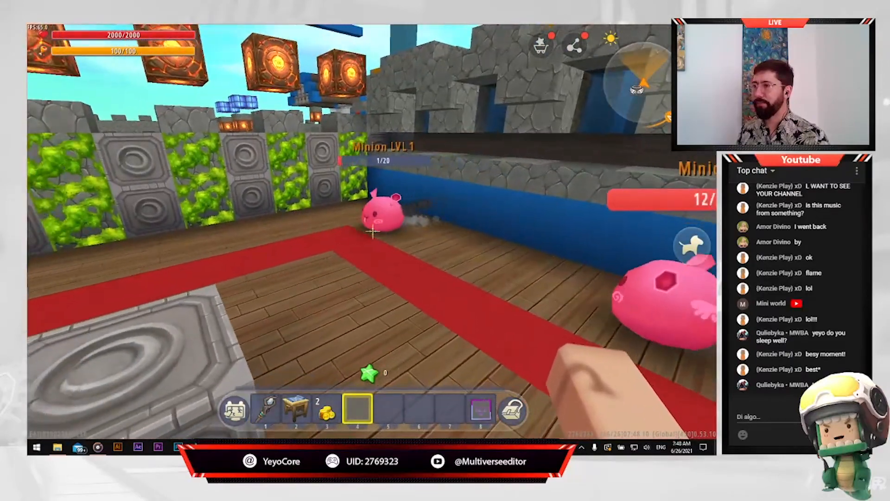
key(s)
key(a)
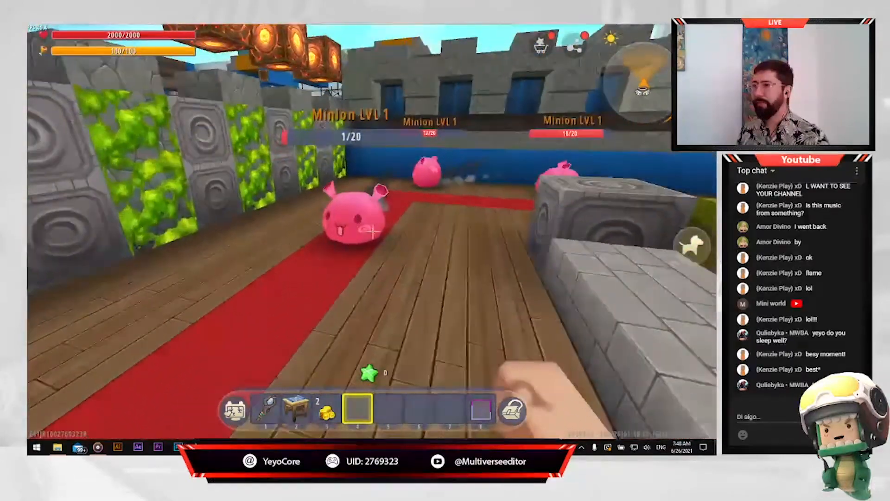
click(372, 230)
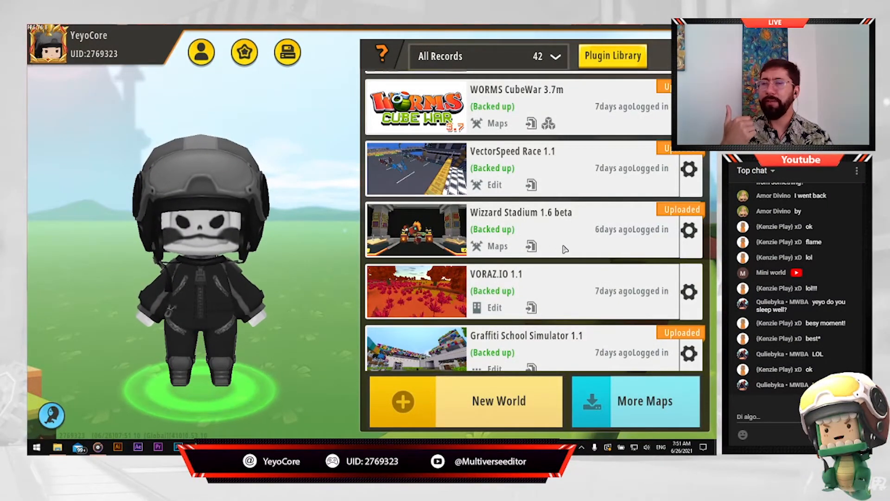
- Open the plugin editor of the Summoners Stadium TD 1.8 map from the saved maps list
scroll(563, 259, down, 3)
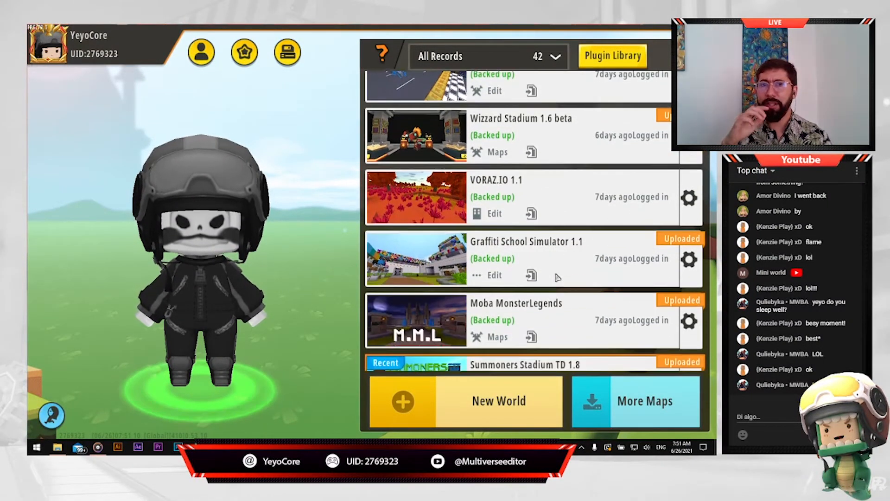
scroll(547, 283, down, 2)
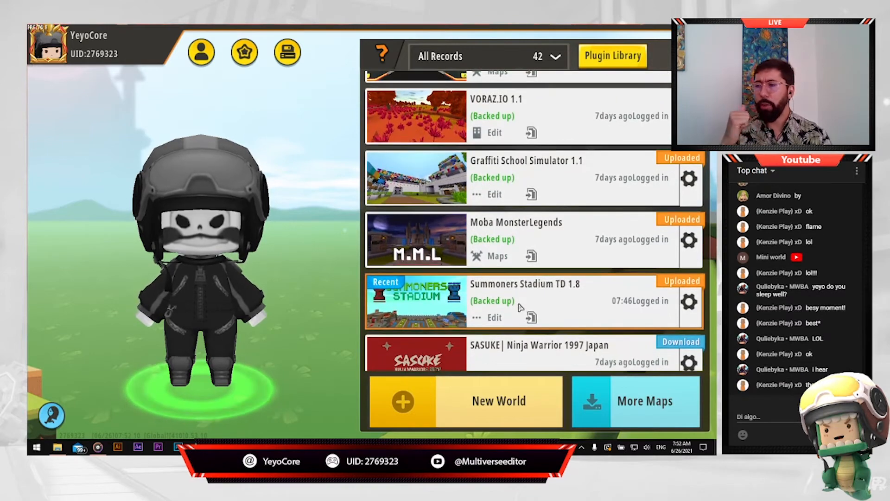
click(499, 306)
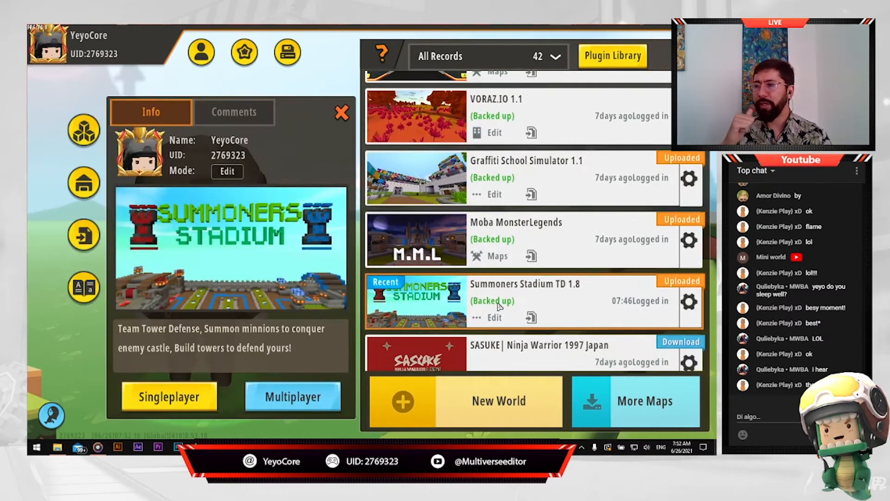
click(83, 236)
- Look through the map's prop, recipe and status plugins
click(87, 153)
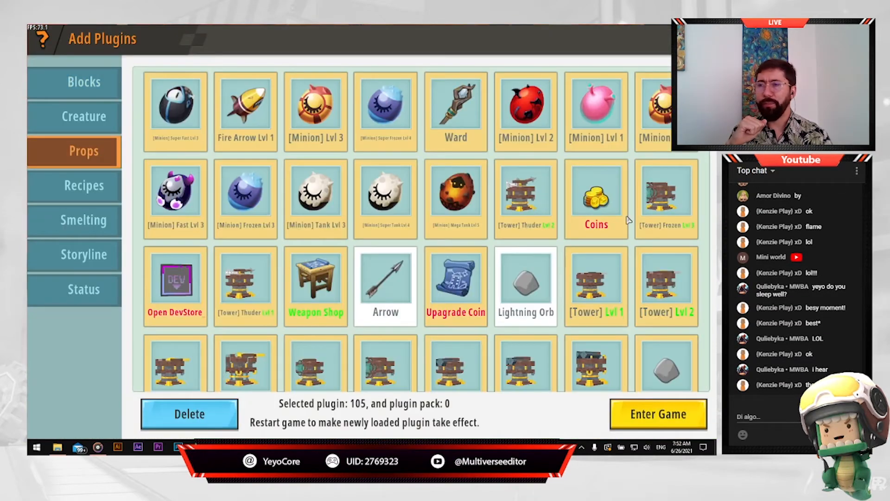
scroll(463, 267, down, 3)
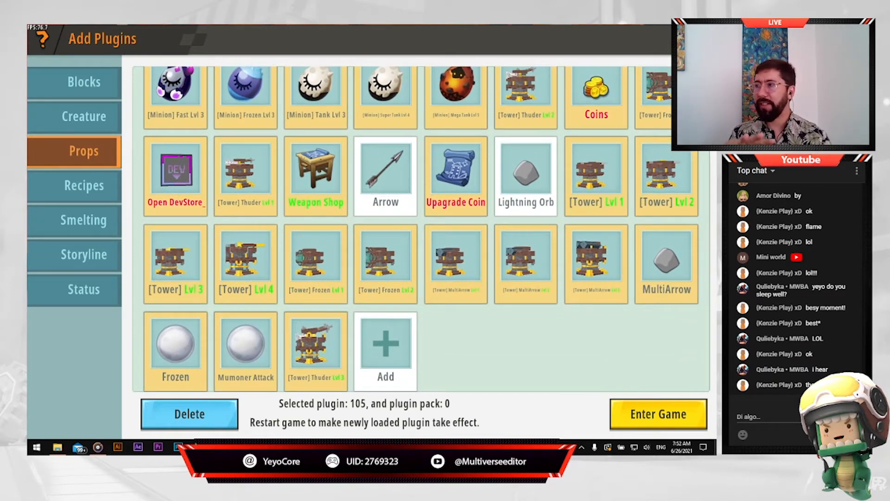
scroll(573, 218, up, 1)
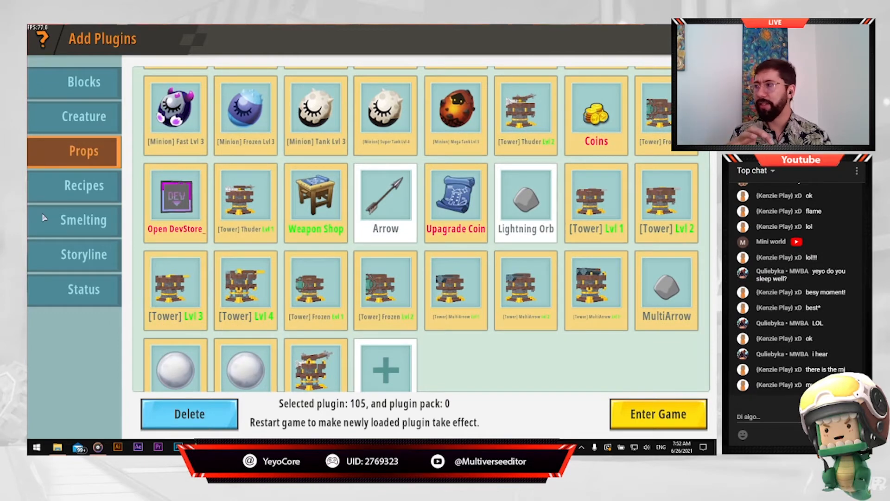
click(93, 190)
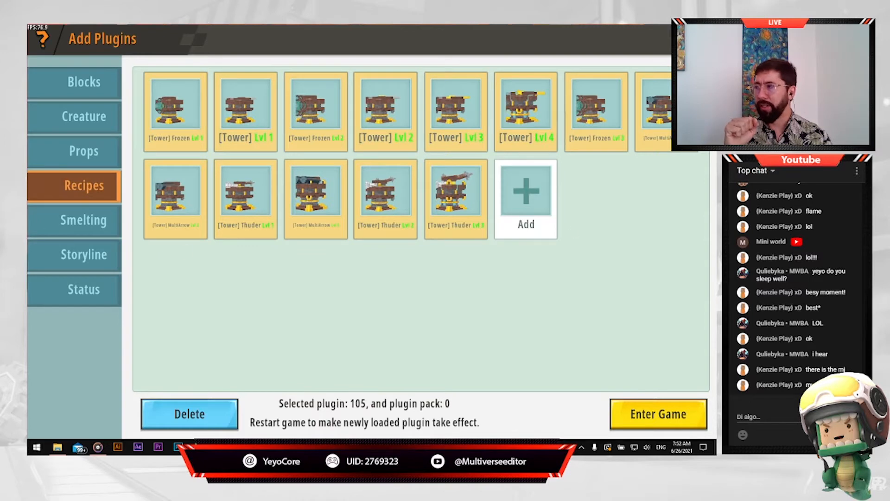
click(88, 302)
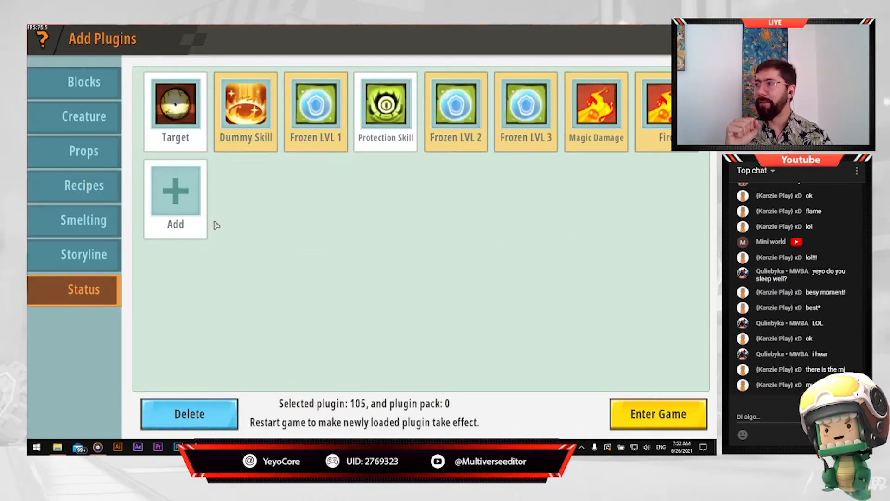
click(78, 157)
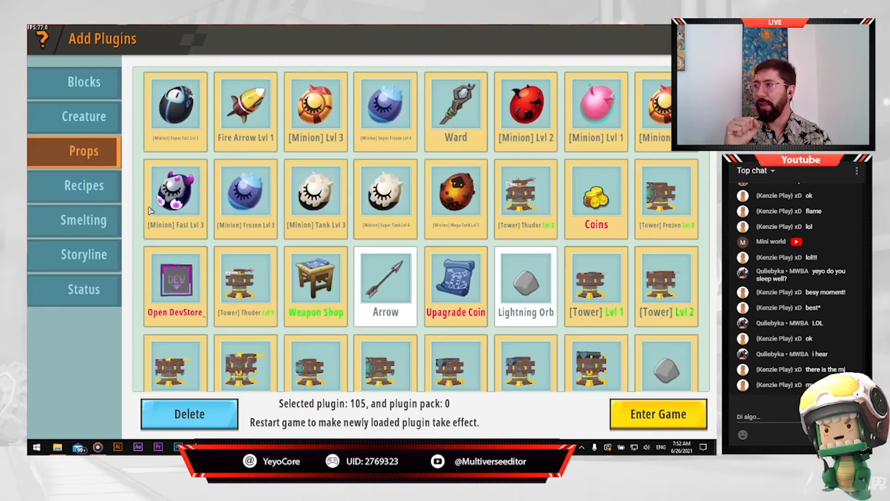
- Create a new status plugin from the blank template and name it Dummy Buff
click(52, 288)
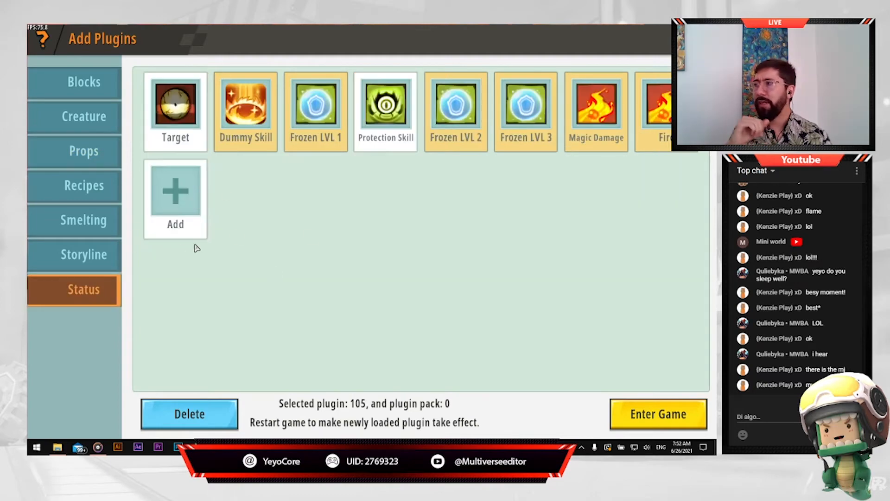
click(198, 207)
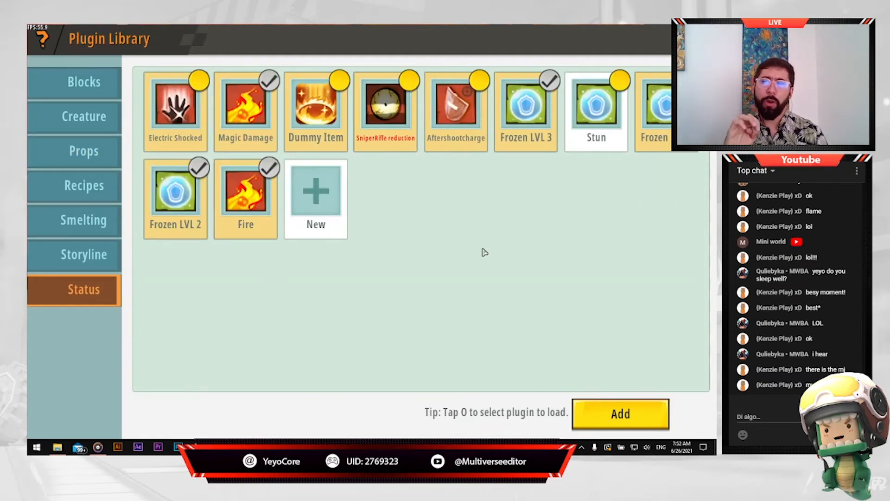
click(311, 207)
click(514, 224)
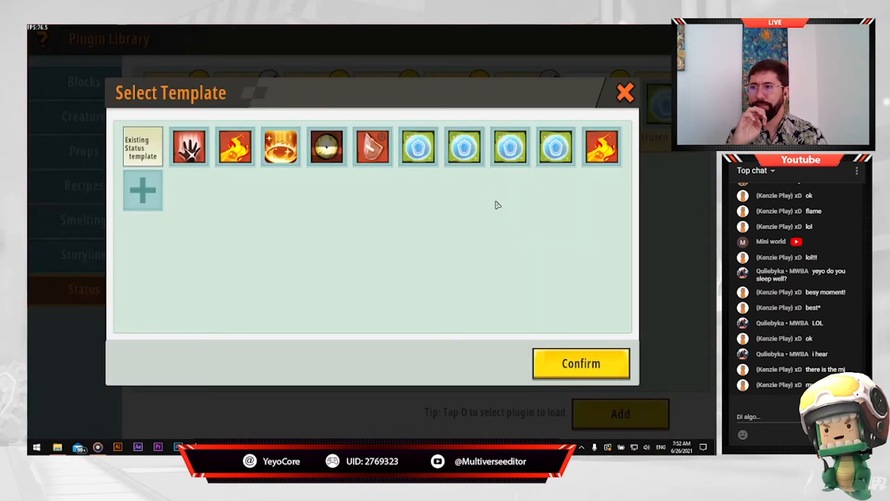
click(140, 189)
click(559, 110)
text(Dumm)
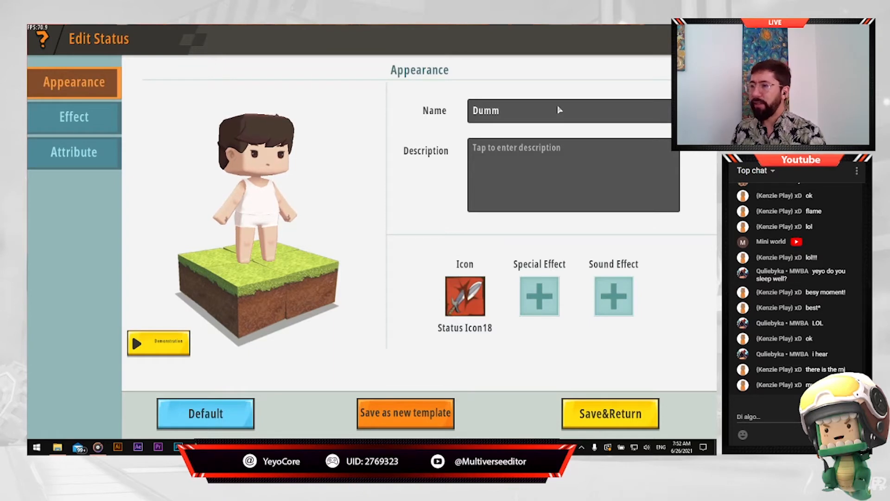
text(y Buff)
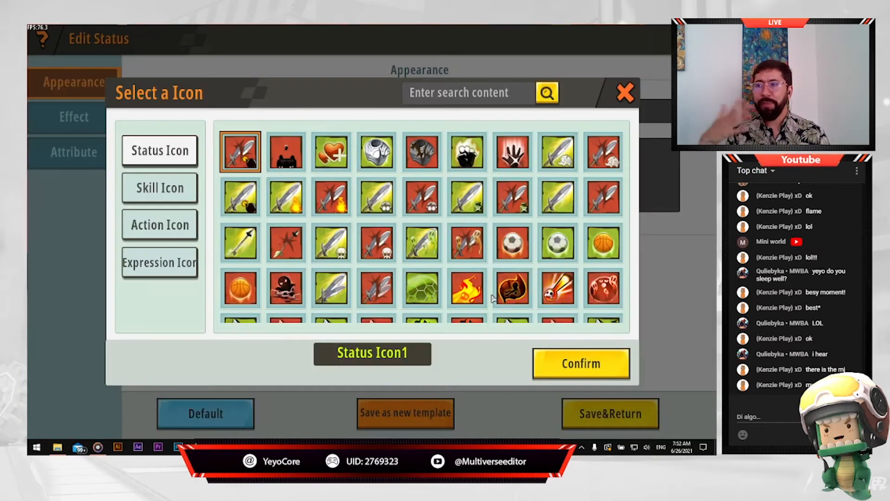
- Set the Dummy Buff status's icon to the green hexagon-pattern Status Icon32
click(471, 298)
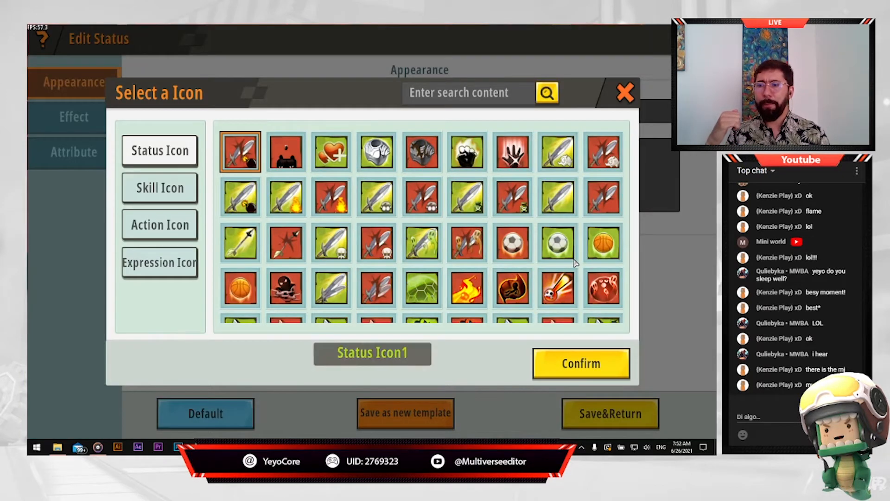
scroll(514, 266, down, 3)
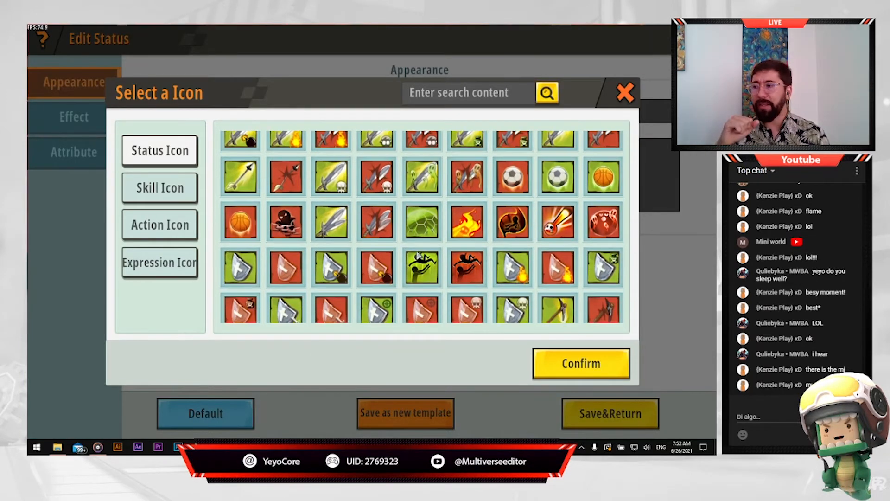
click(421, 226)
click(569, 361)
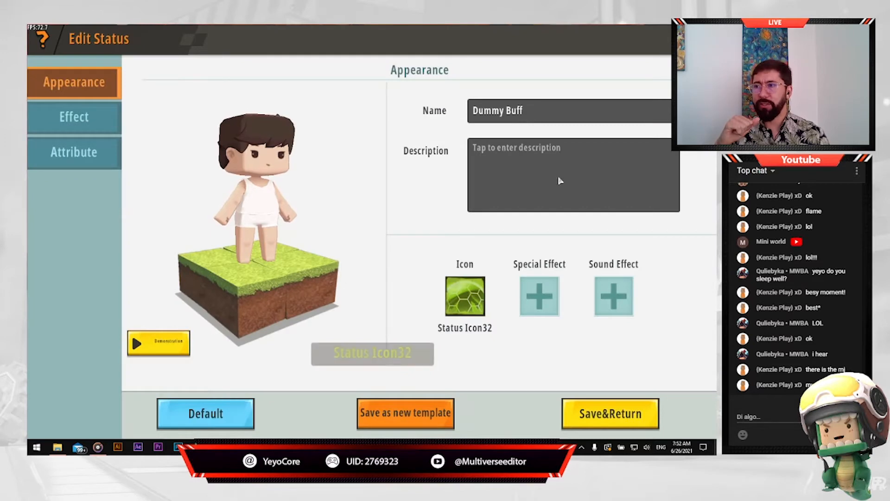
click(540, 297)
click(165, 188)
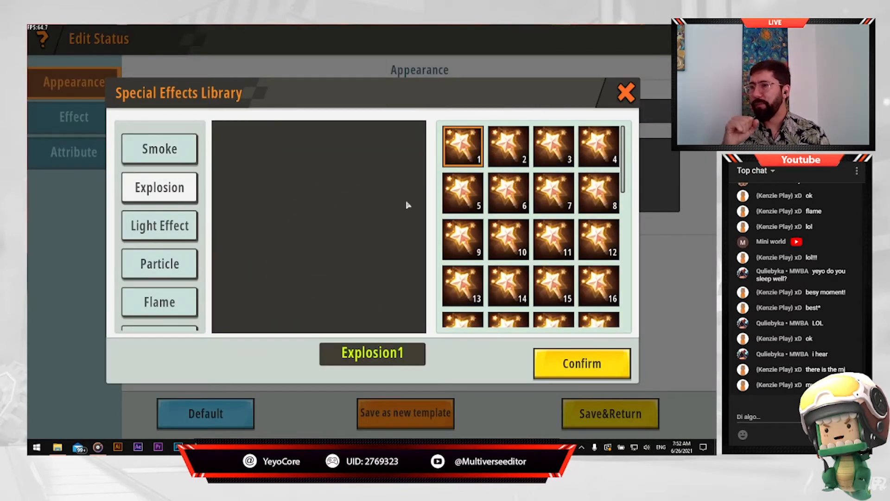
click(623, 94)
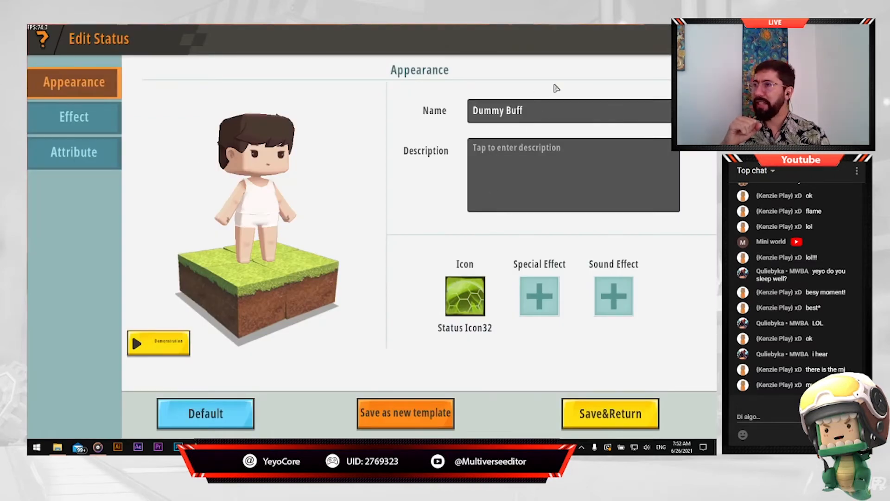
- Review the Dummy Buff status's effect and attribute settings and save it to the Plugin Library
click(63, 129)
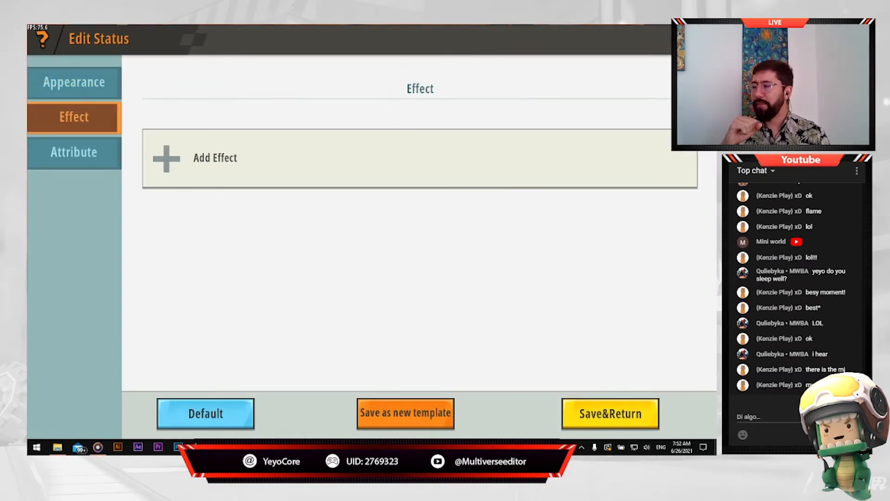
click(92, 154)
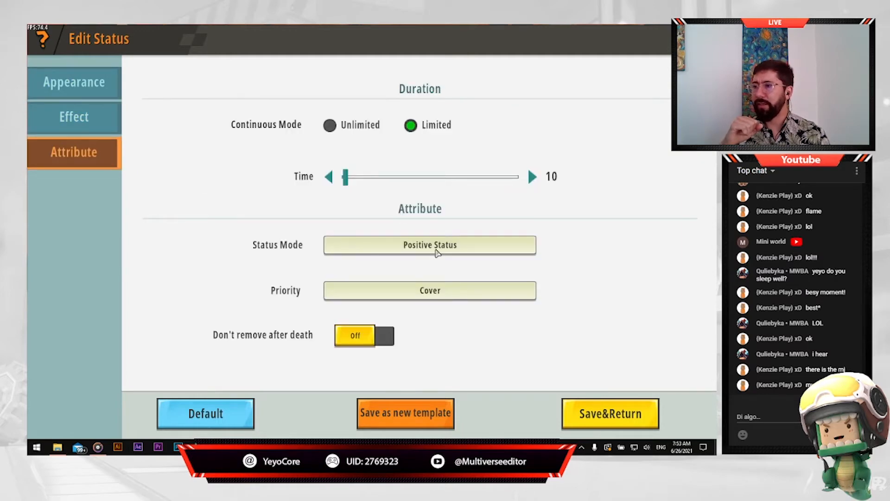
scroll(588, 340, down, 3)
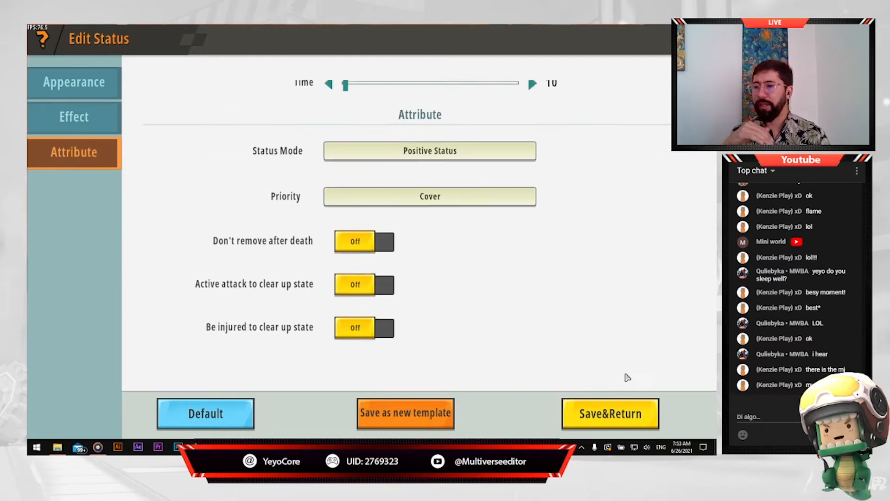
click(610, 413)
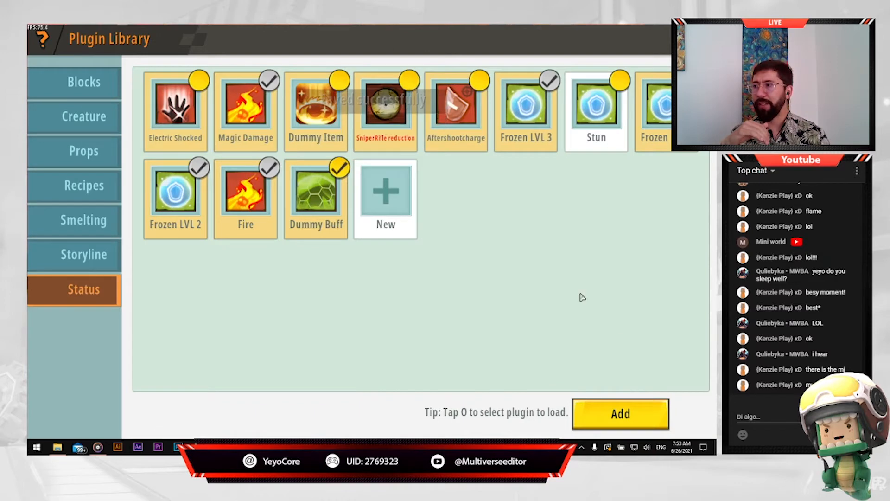
- Load the Dummy Buff status into the map and create a new Misc prop from the blank template
click(650, 413)
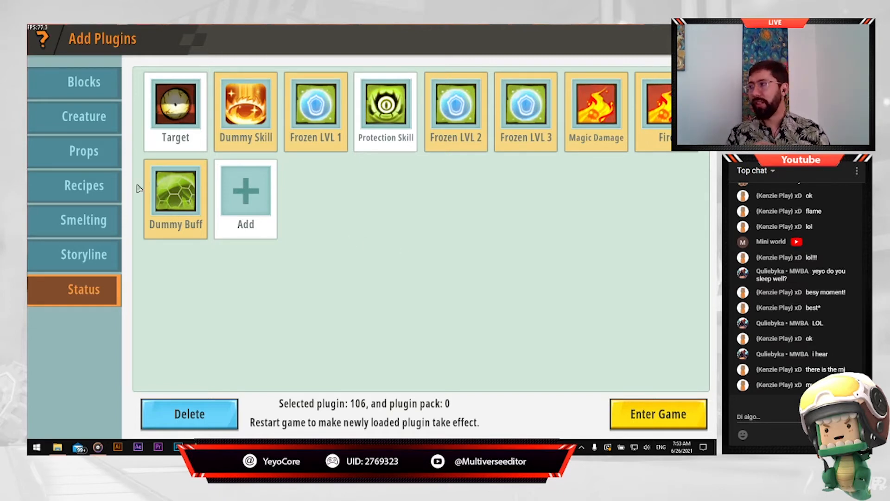
click(109, 159)
scroll(348, 249, down, 3)
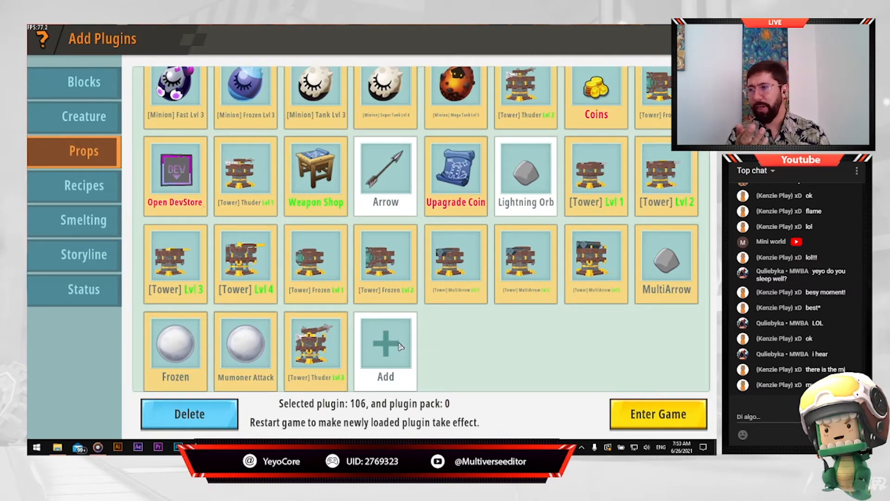
drag(401, 347, 400, 349)
click(399, 349)
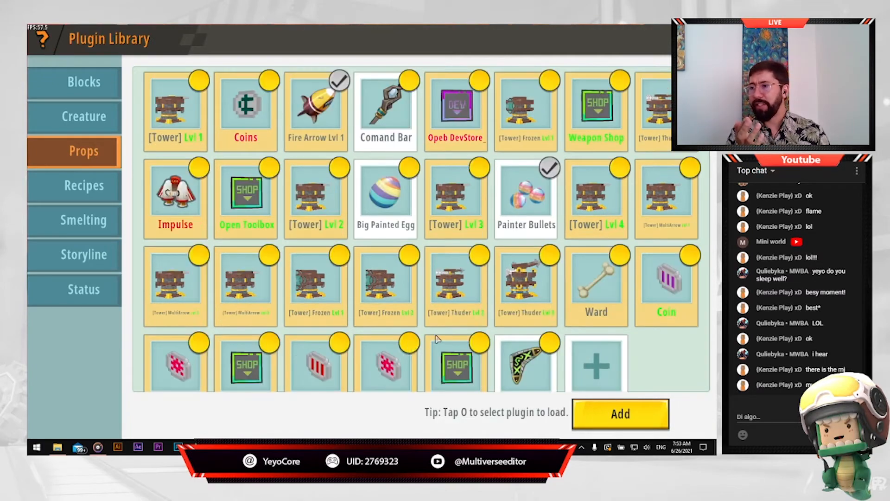
click(622, 362)
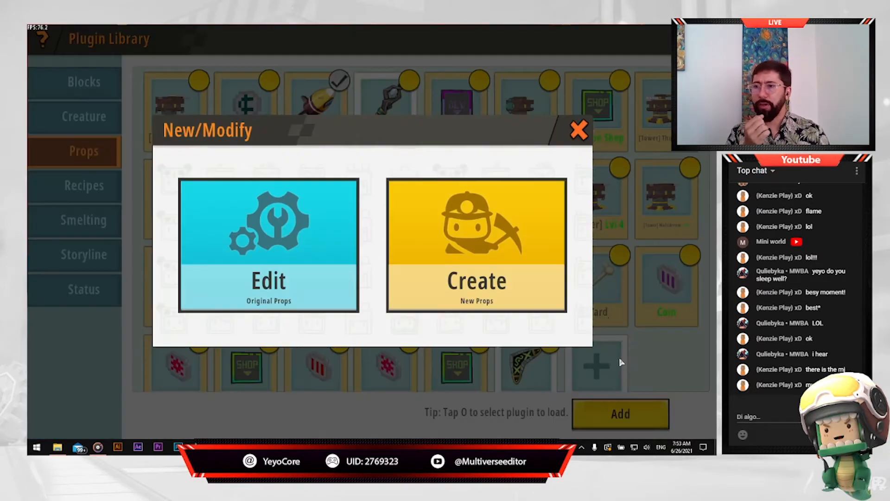
click(494, 226)
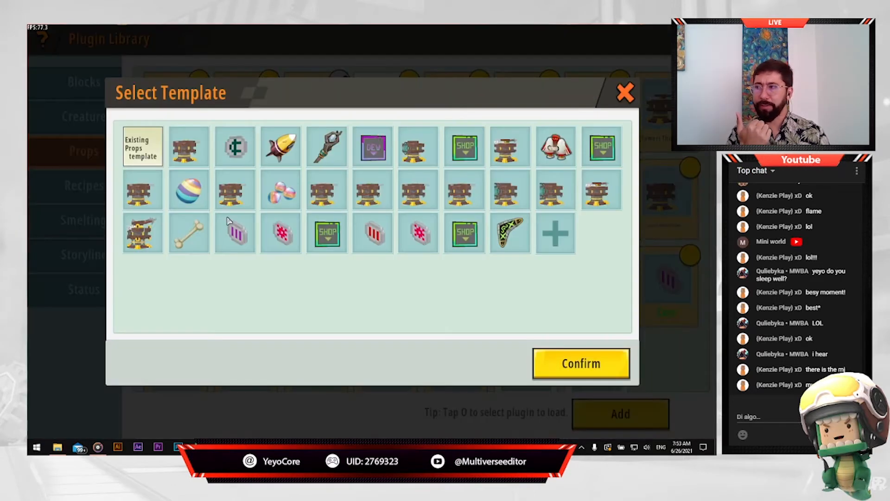
click(561, 237)
click(226, 213)
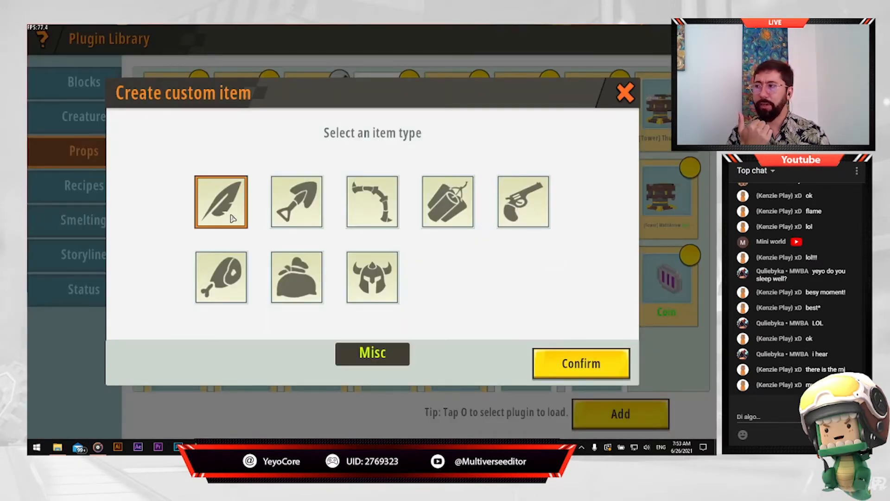
click(601, 373)
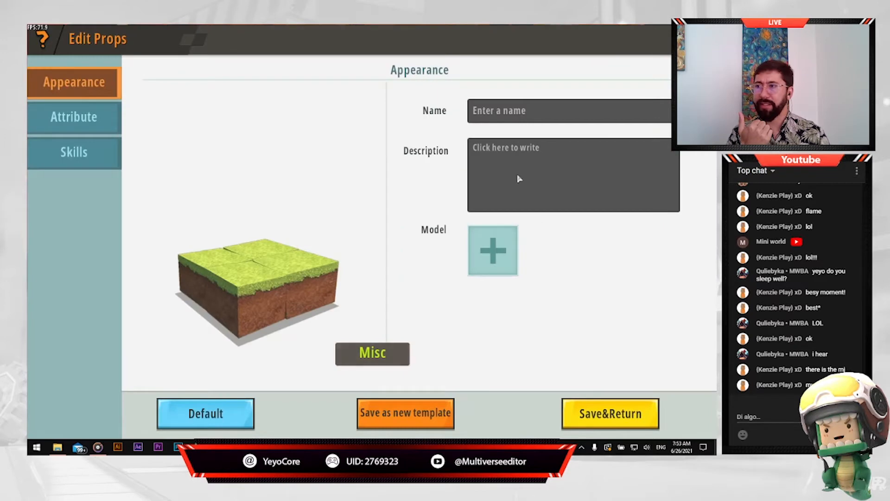
- Name the new prop "Arrow #G[Lvl1]"
click(561, 114)
text(A)
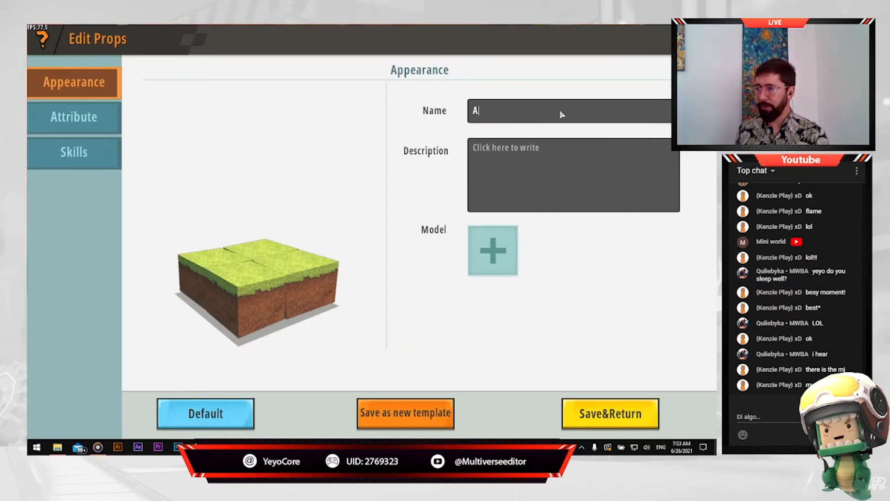
text(rrow [])
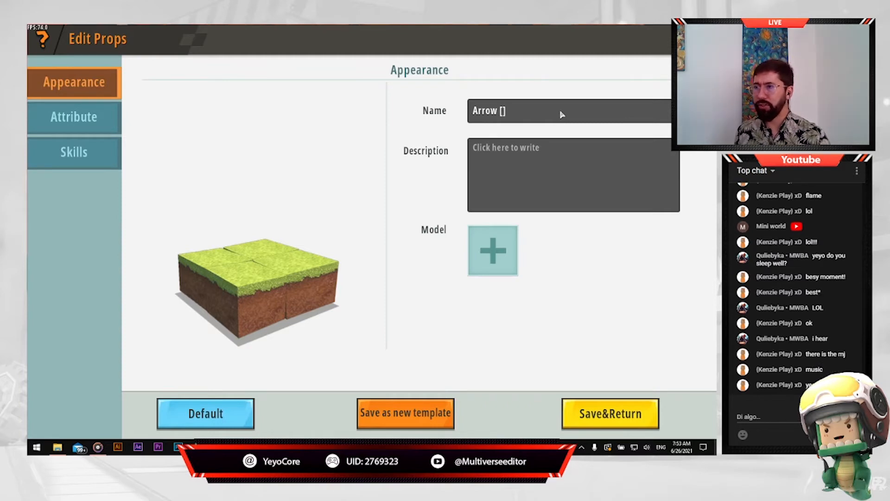
text(#)
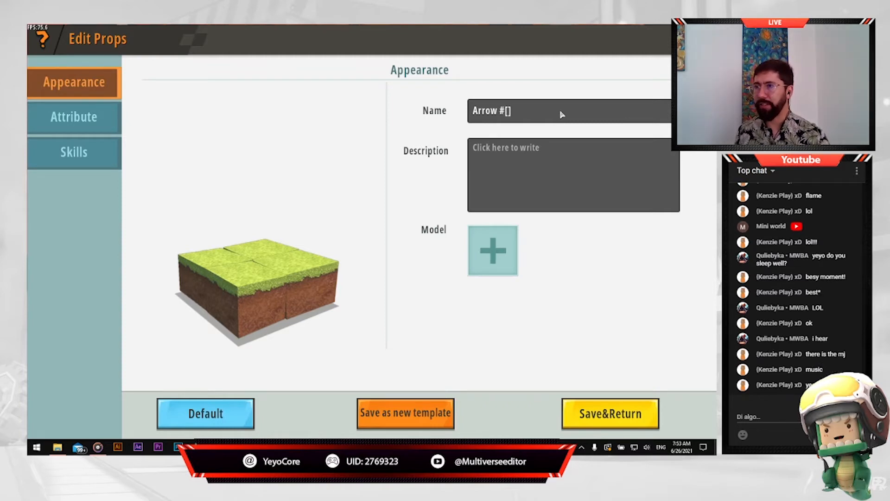
text(G)
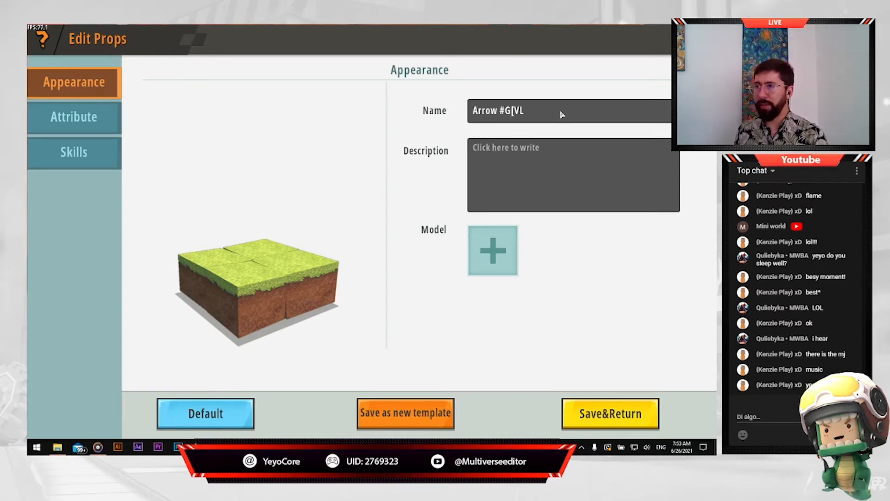
text(vb)
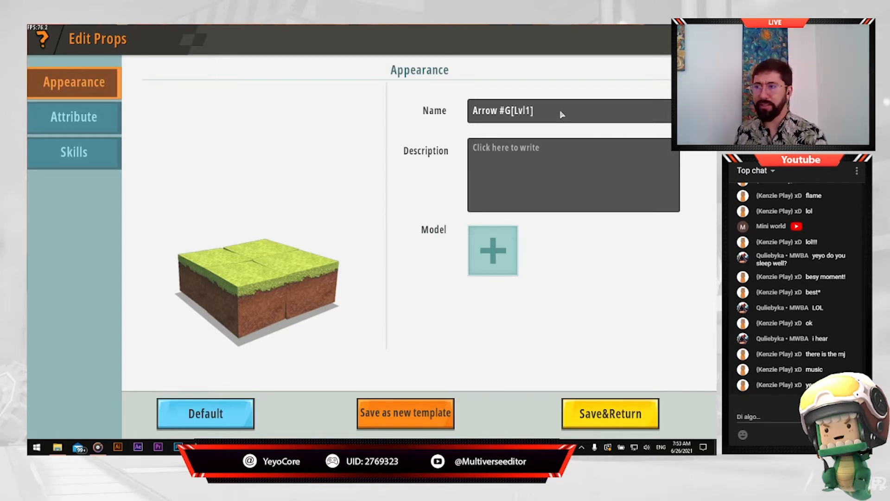
- Write the prop's description on three lines: "Damage: 8", "Speed: 10", "Buff: deals 1 of damage each 1 second, last 5 sec."
click(545, 159)
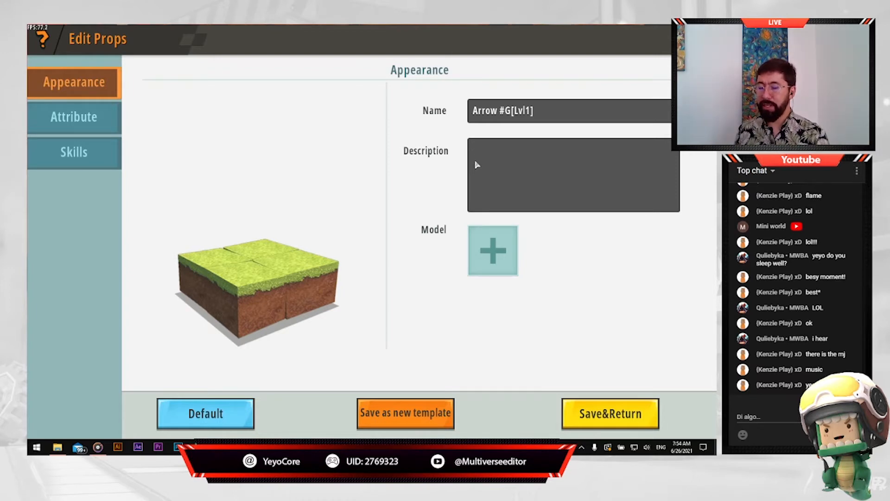
text(ge:)
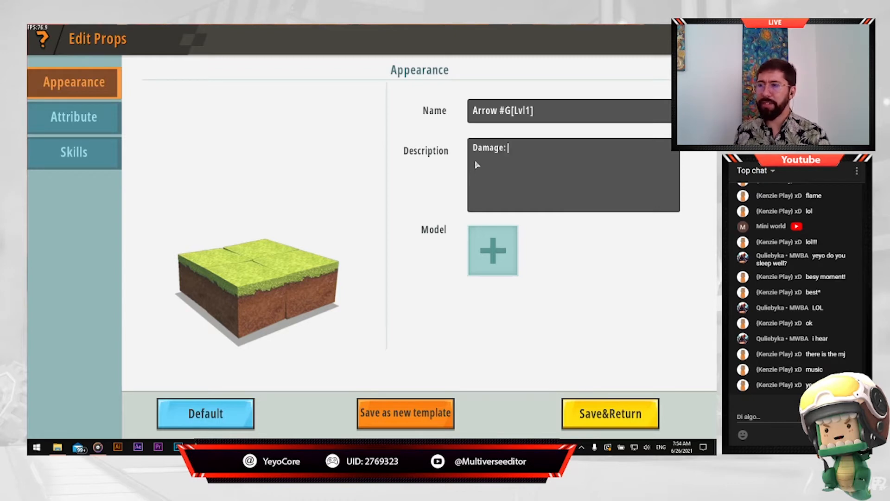
text( 10)
key(BackSpace)
key(BackSpace)
text(8 +)
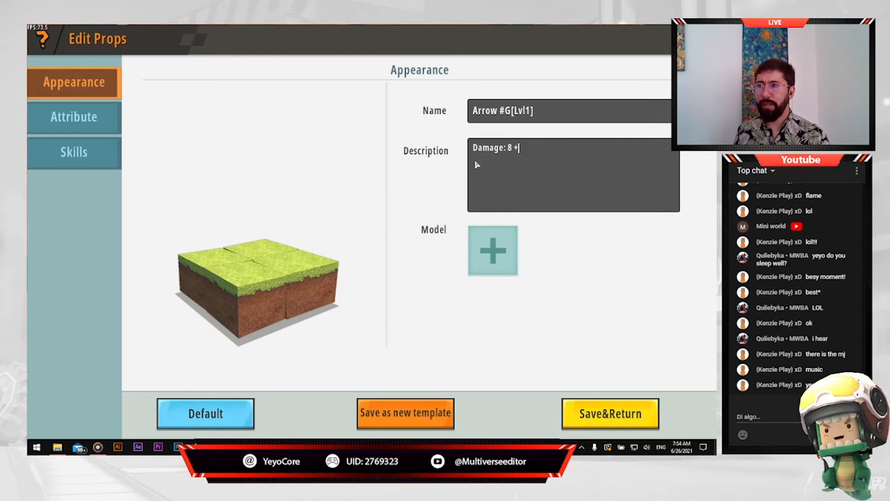
key(BackSpace)
key(BackSpace)
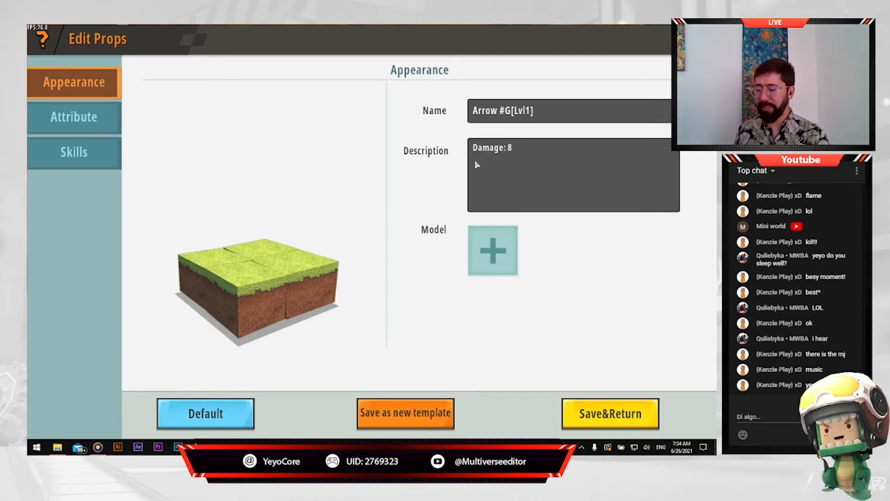
key(Return)
text(Speed")
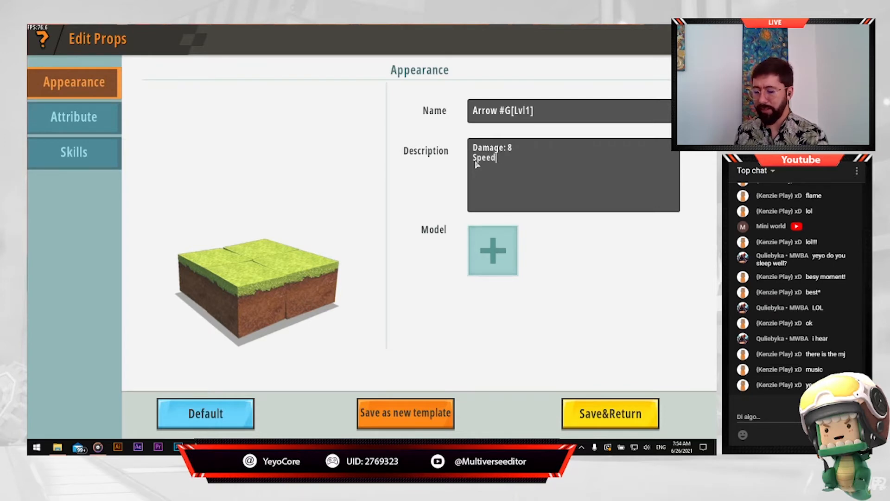
text( 10)
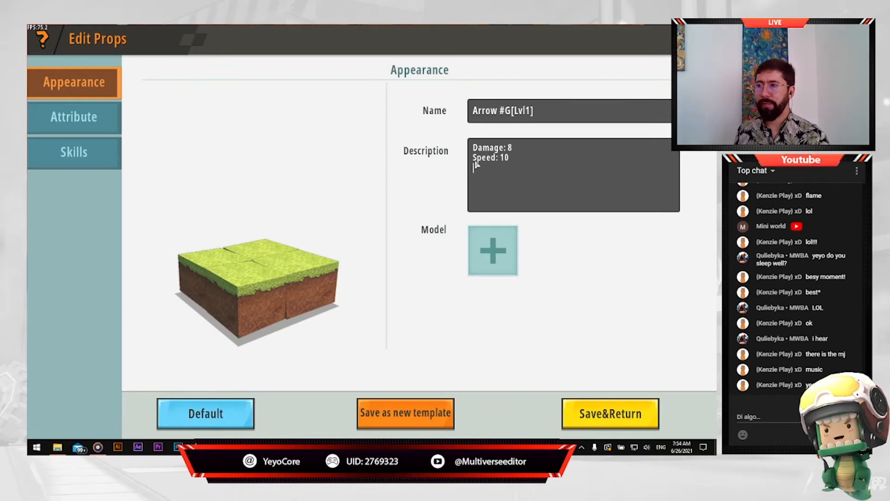
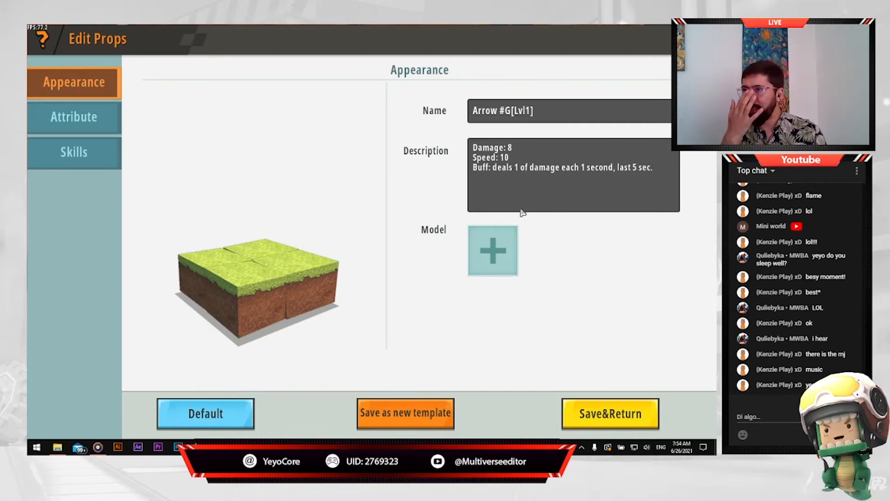
- Set the prop's model to Firetower LVL 4 from the Potion miniature pack and its maximum stack number to 99
click(504, 253)
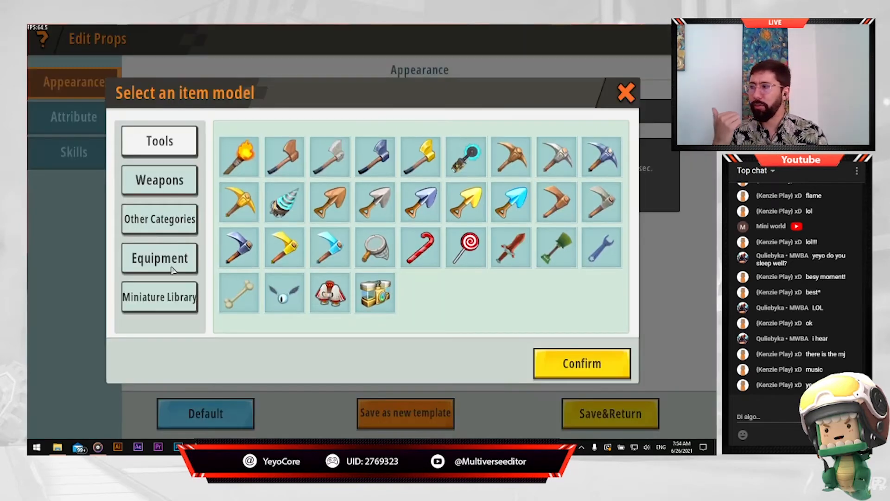
click(182, 300)
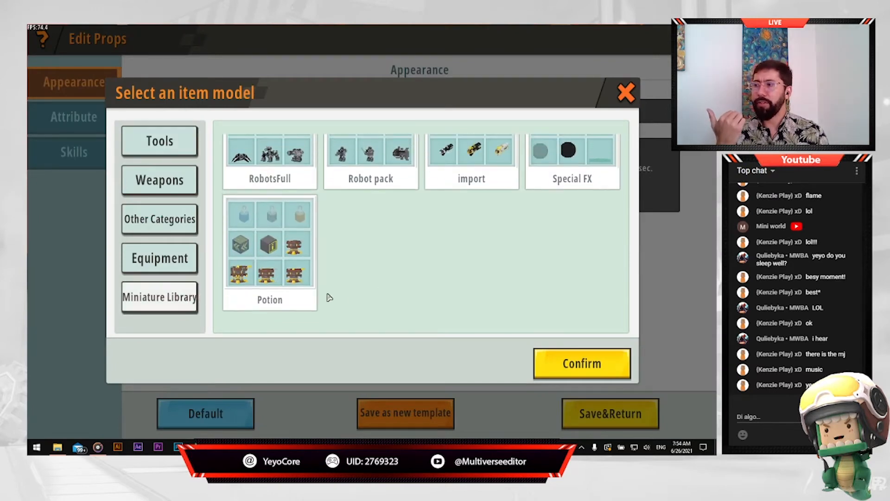
click(288, 276)
click(349, 292)
click(575, 360)
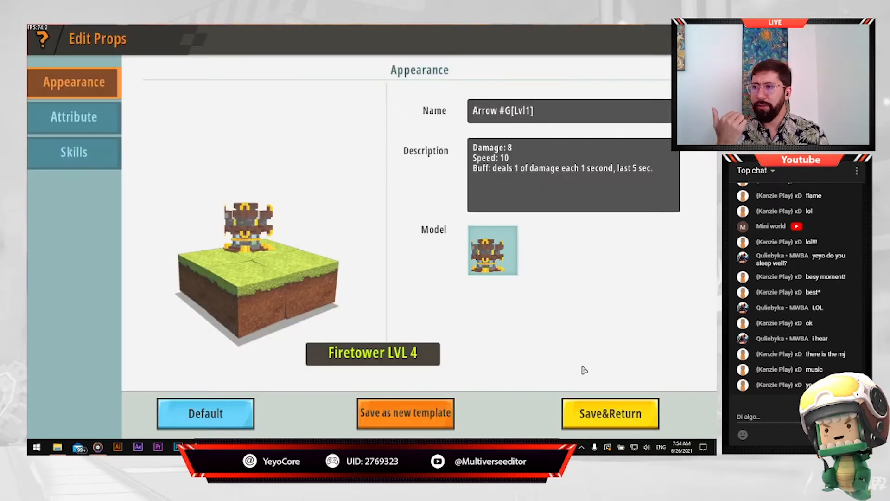
click(100, 119)
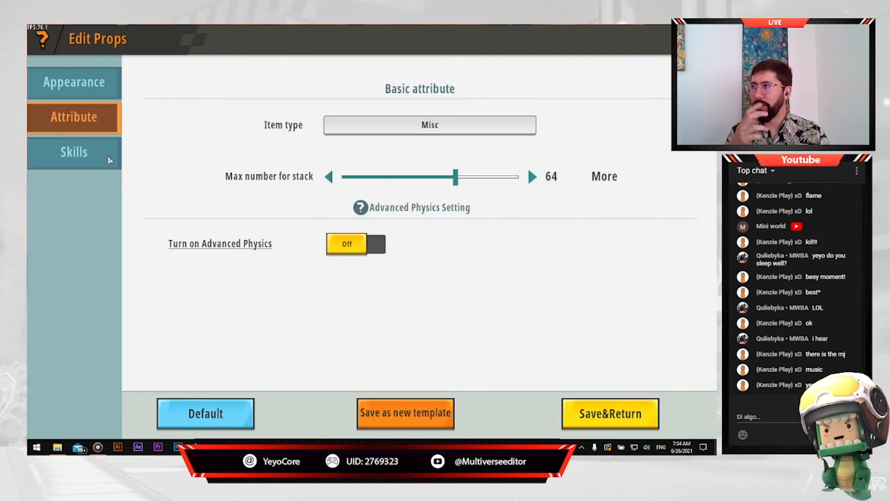
drag(454, 180, 523, 182)
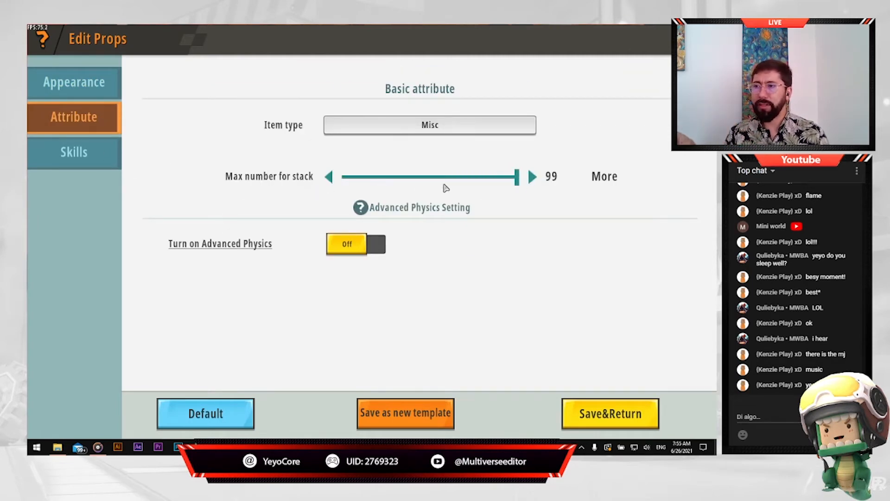
- Add a Buff item skill to the arrow prop
click(60, 157)
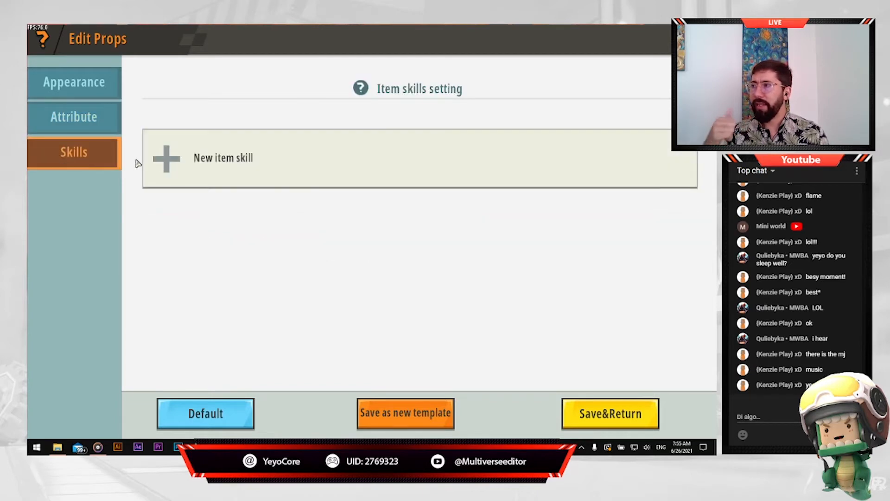
click(172, 168)
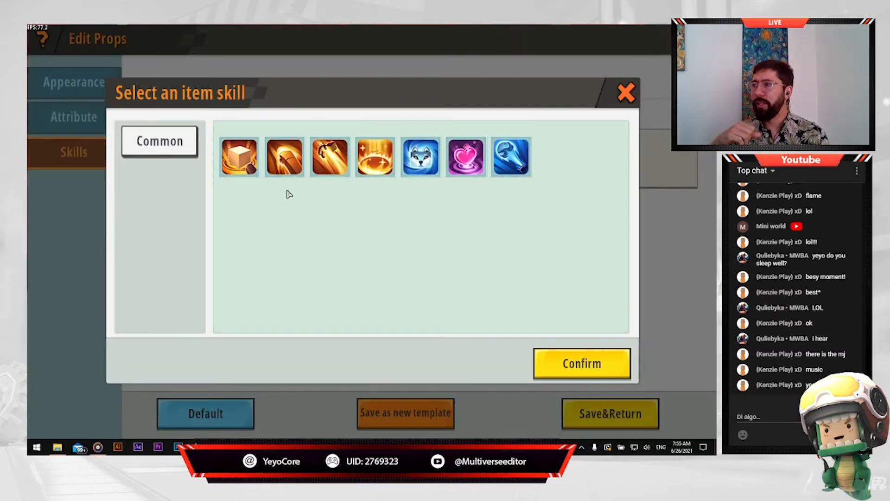
click(374, 168)
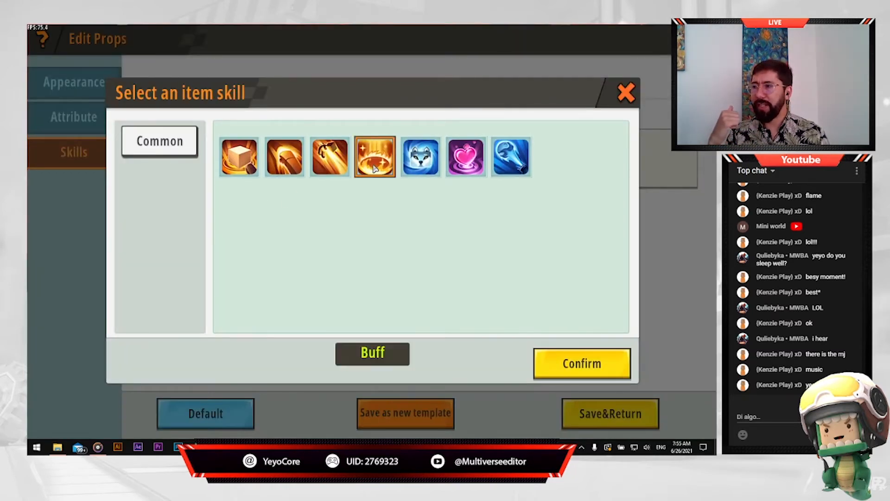
click(590, 371)
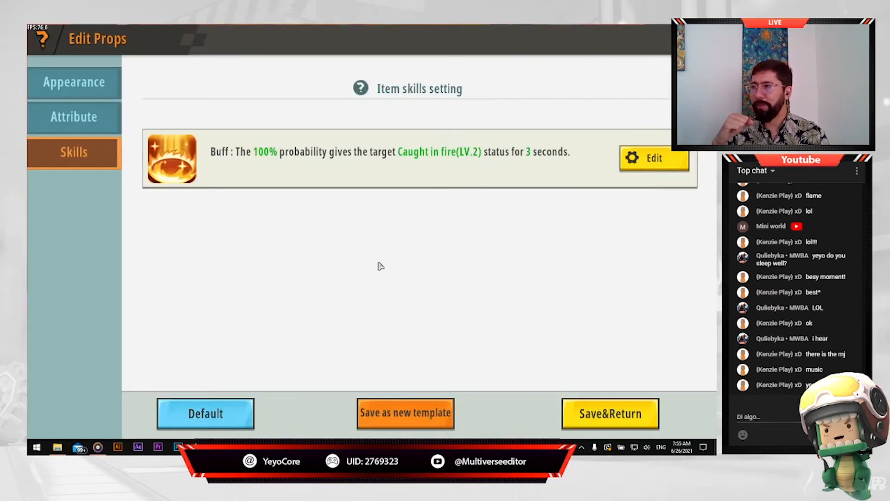
- Set the status given by the Buff skill to the custom Dummy Skill
click(666, 168)
click(388, 166)
click(173, 263)
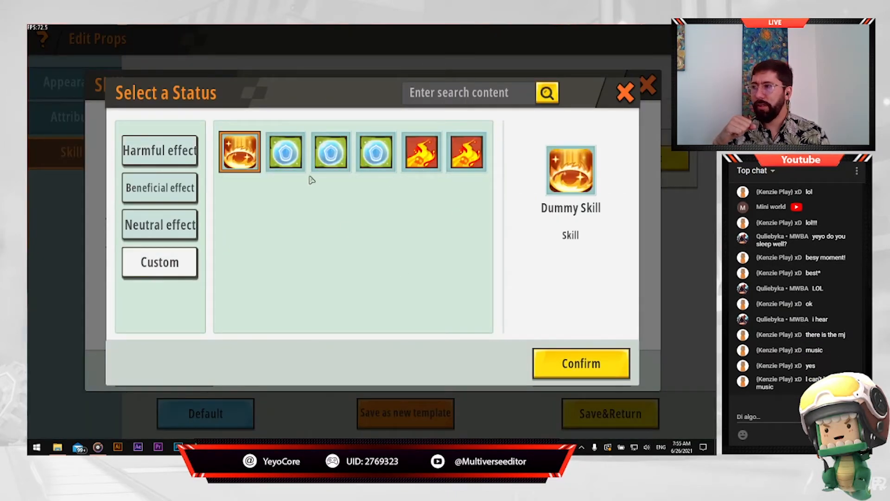
click(598, 370)
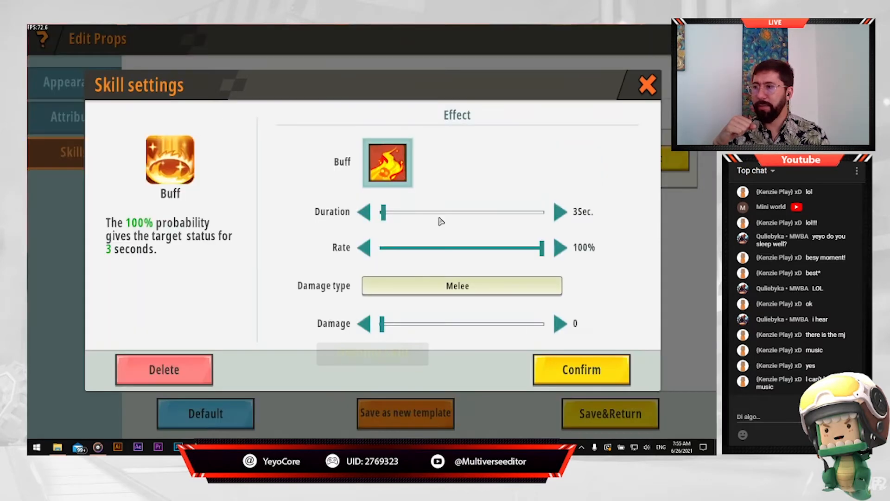
click(391, 171)
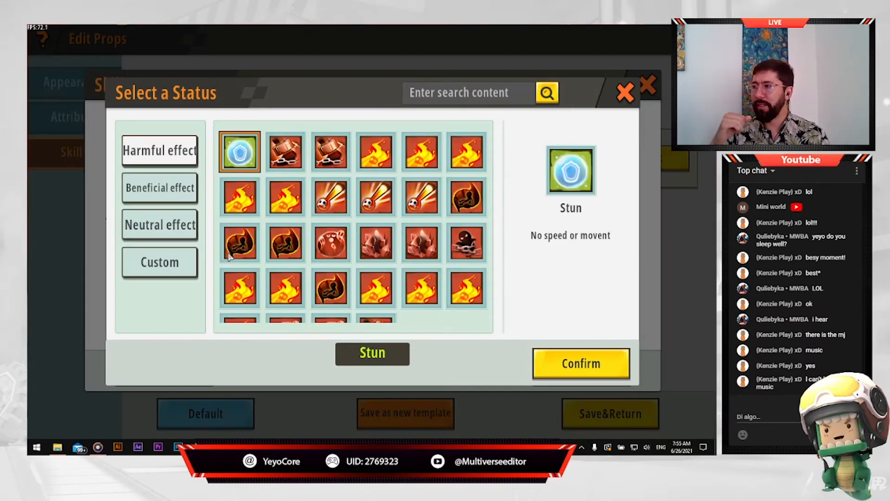
click(169, 273)
click(616, 365)
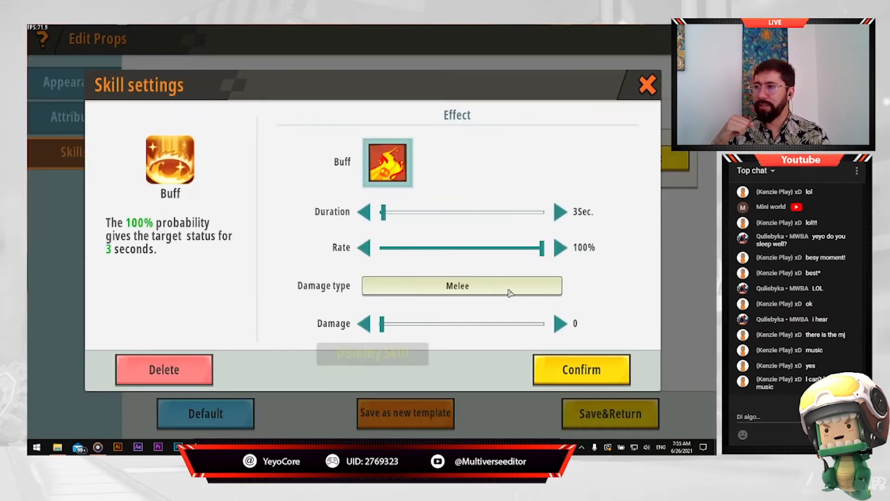
- Set the Buff skill's duration to 1 second
drag(383, 212, 450, 213)
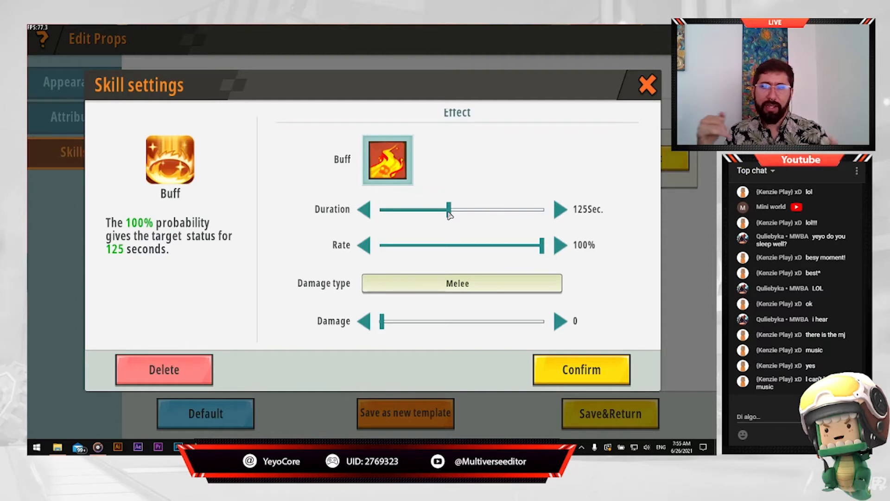
drag(449, 214, 371, 214)
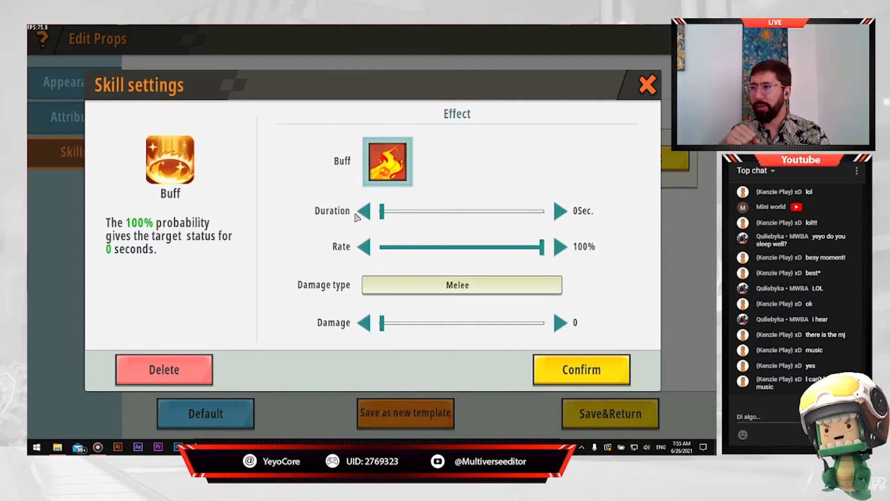
click(560, 211)
- Set the Buff skill's charge mode to None-charge mode and its cooldown to 1.0 second
scroll(482, 300, down, 2)
scroll(480, 304, down, 3)
drag(481, 212, 508, 225)
click(488, 224)
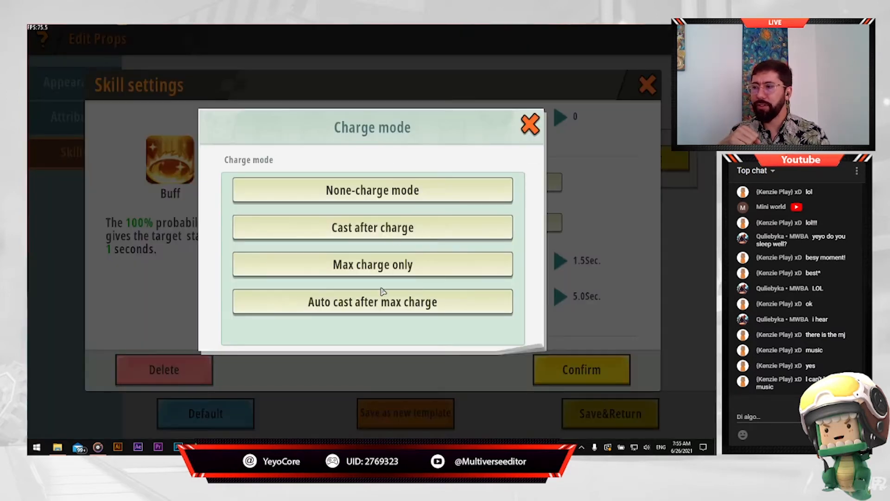
click(403, 192)
drag(534, 290, 410, 270)
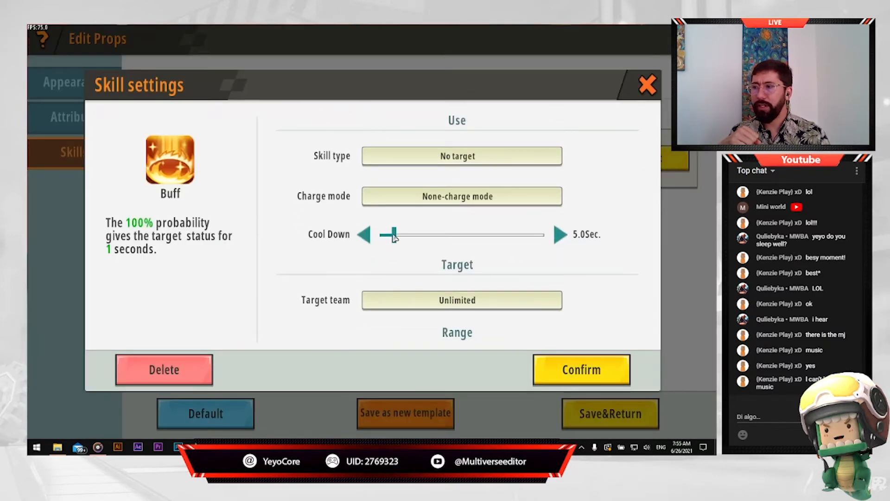
drag(394, 236, 378, 236)
scroll(564, 260, down, 2)
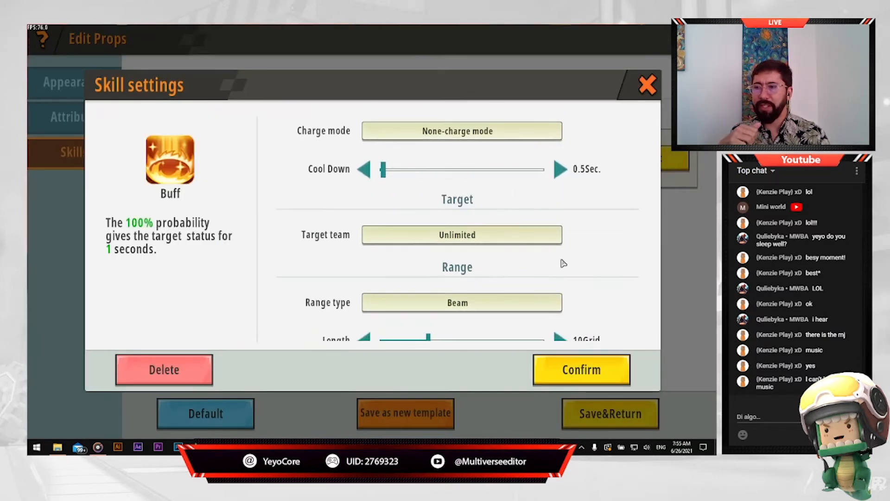
click(562, 168)
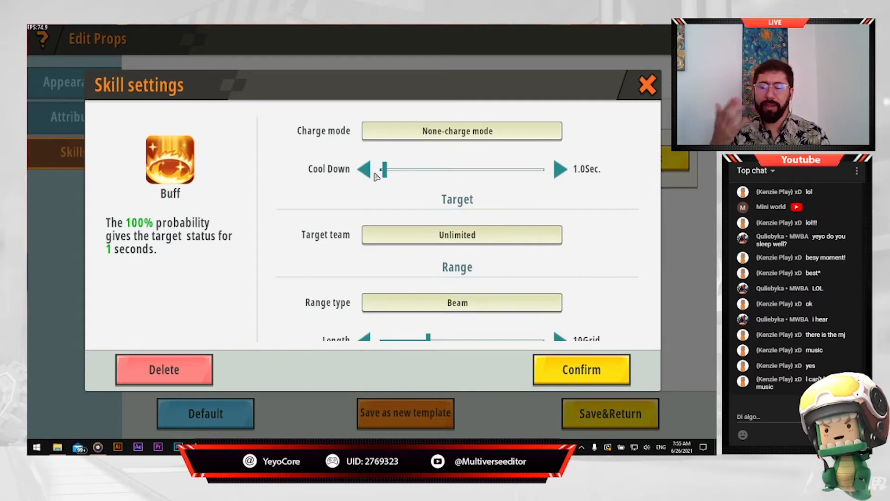
- Set the Buff skill's target team to Same team, choose another range type, and save the arrow prop
scroll(527, 228, down, 3)
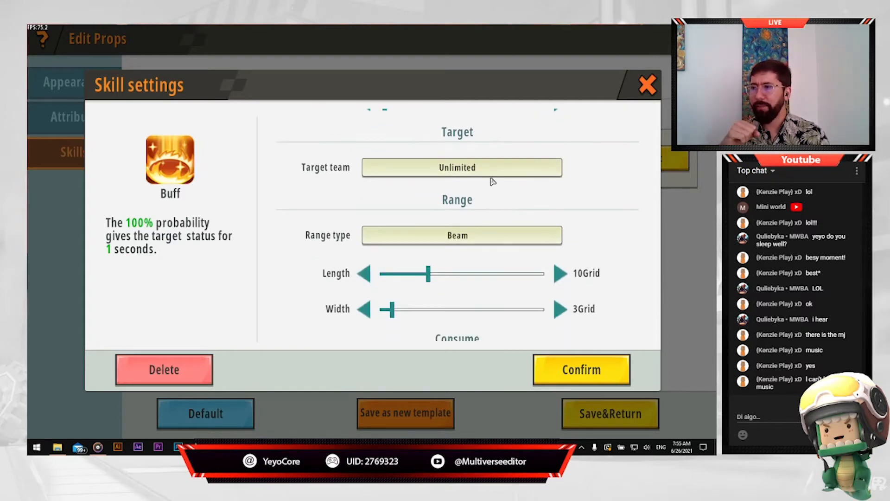
click(465, 167)
click(398, 233)
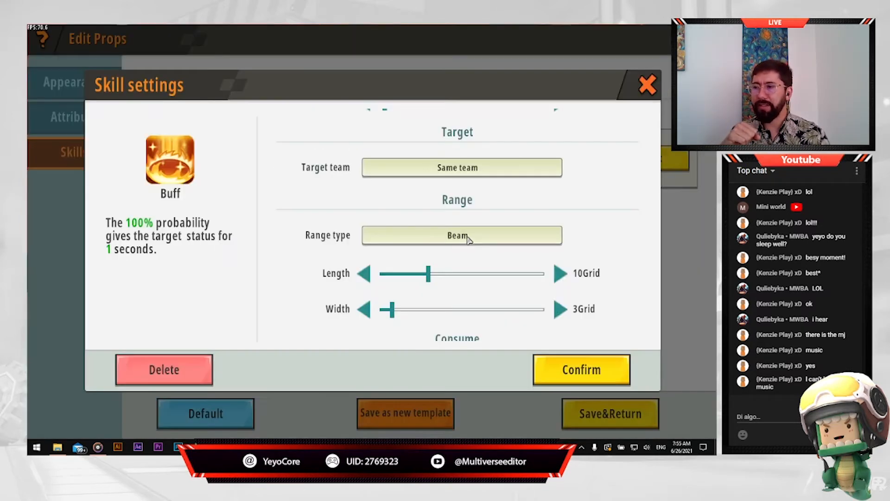
click(468, 238)
click(445, 203)
click(591, 381)
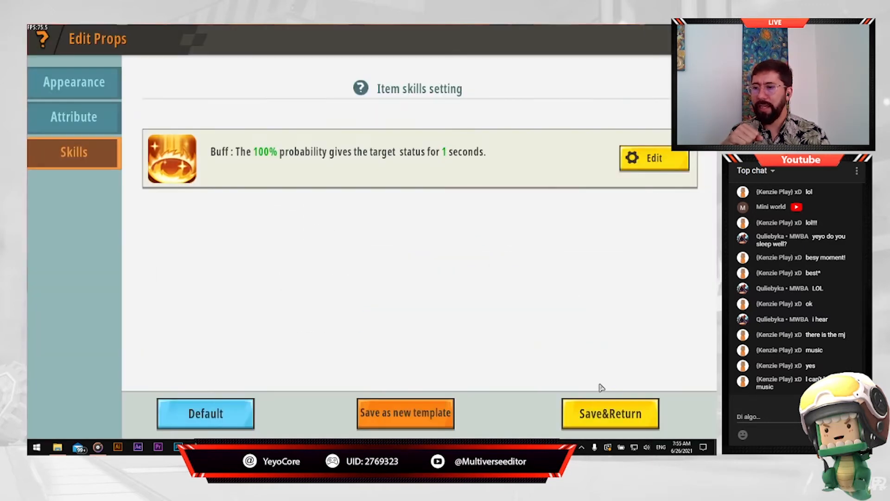
click(609, 408)
click(614, 418)
- Look through the map's loaded props, the Arrow [Lvl1] appearance settings and the props in the plugin library
scroll(504, 337, down, 3)
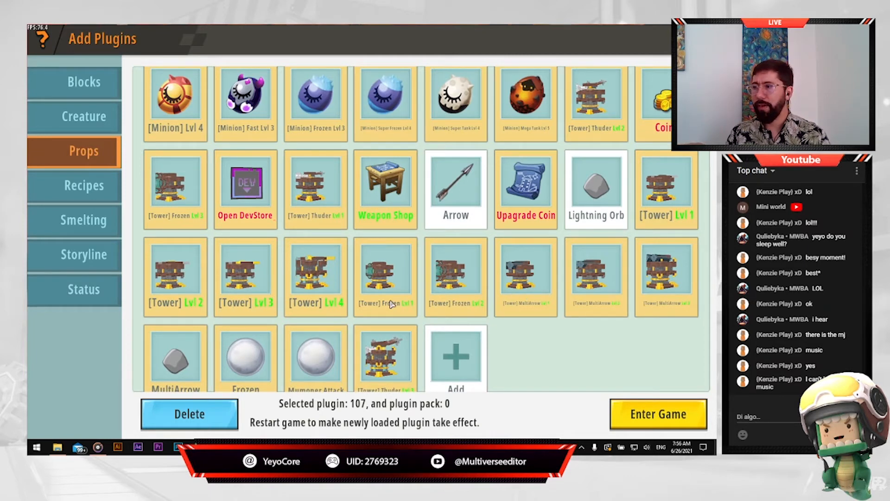
scroll(376, 271, down, 1)
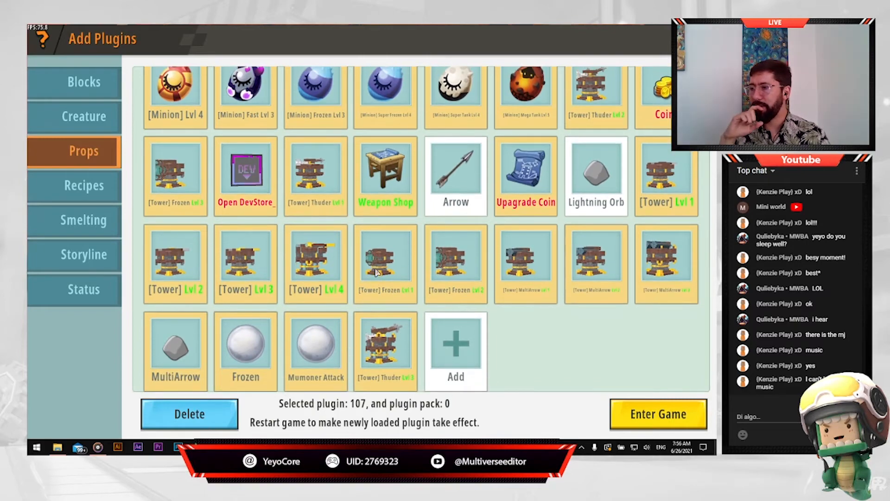
scroll(391, 275, up, 3)
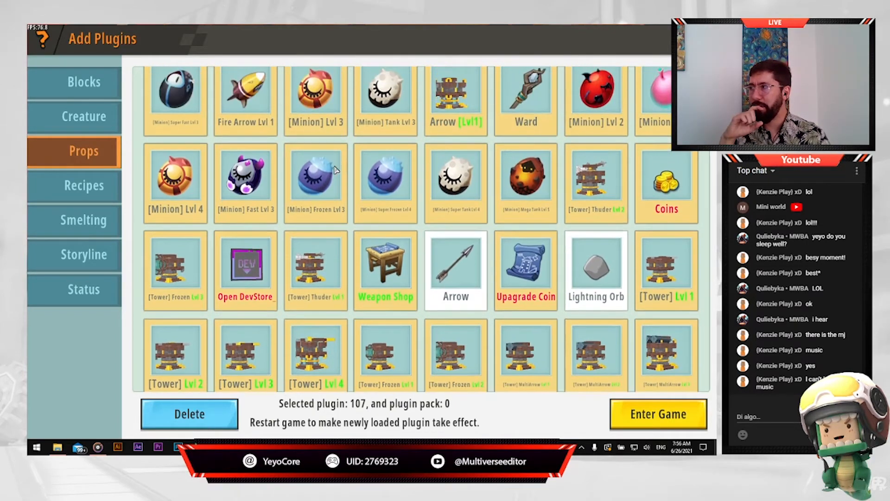
click(456, 113)
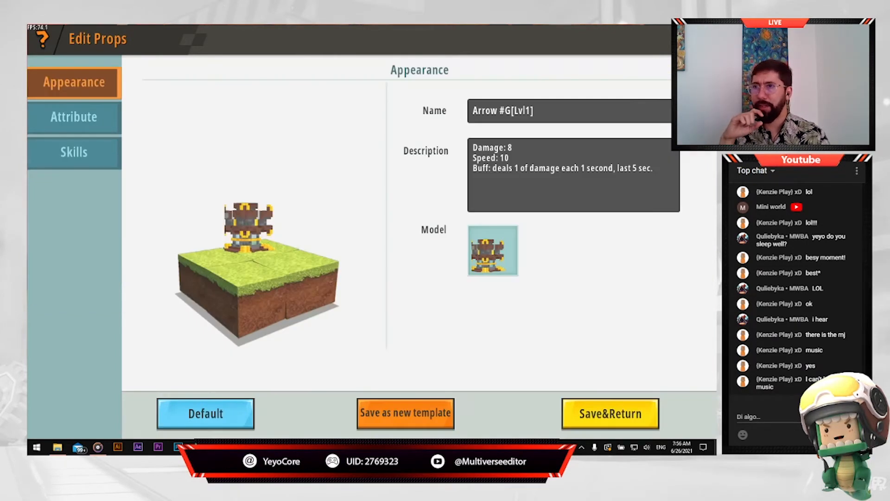
key(Escape)
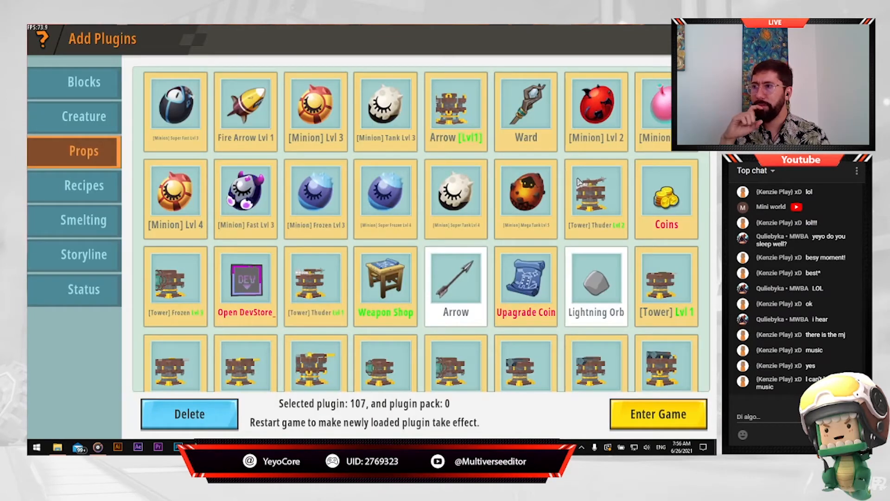
scroll(600, 209, down, 1)
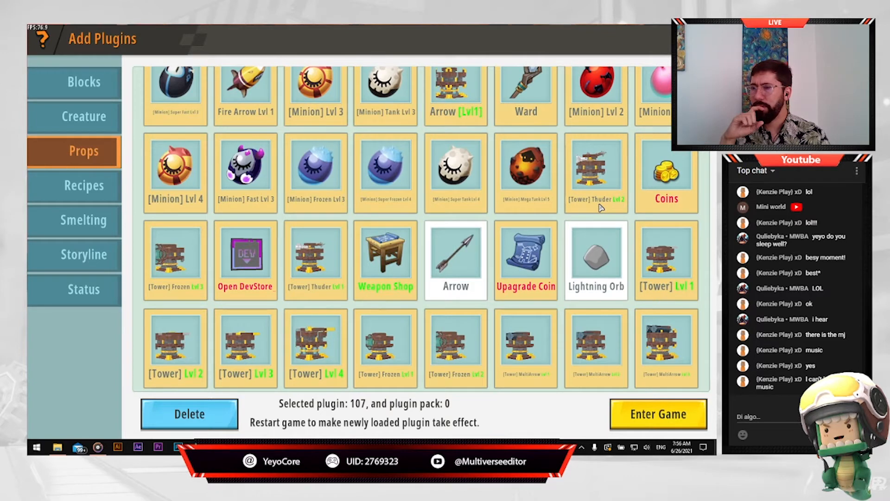
scroll(600, 208, down, 3)
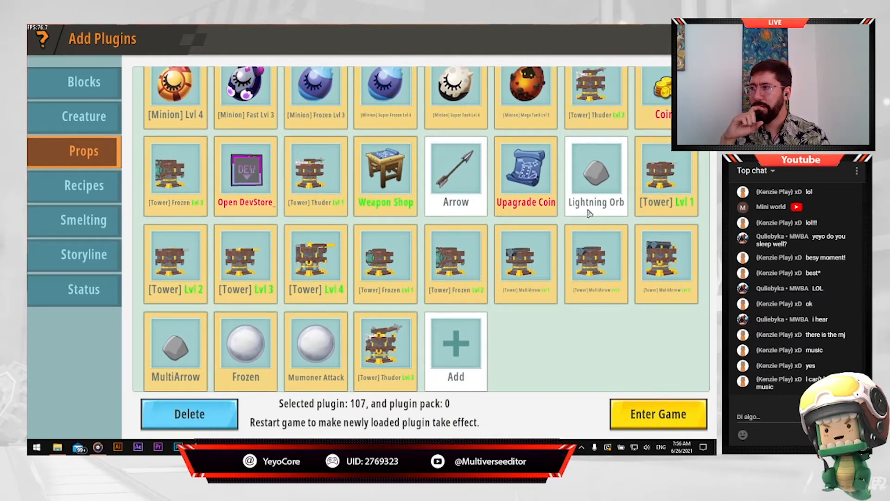
click(466, 350)
scroll(466, 347, down, 1)
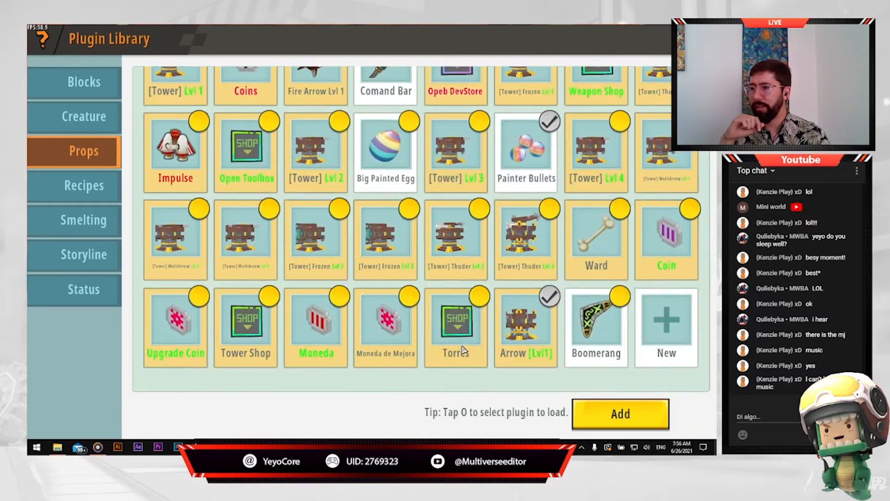
scroll(513, 335, up, 1)
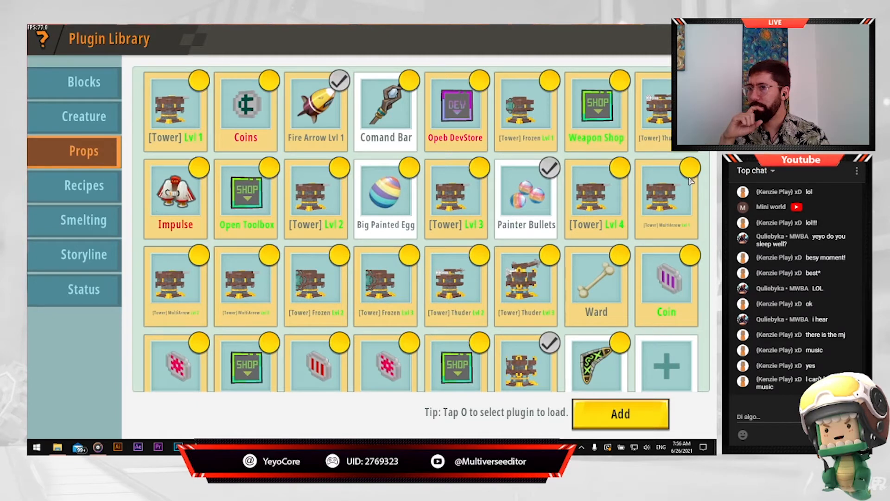
scroll(343, 350, down, 1)
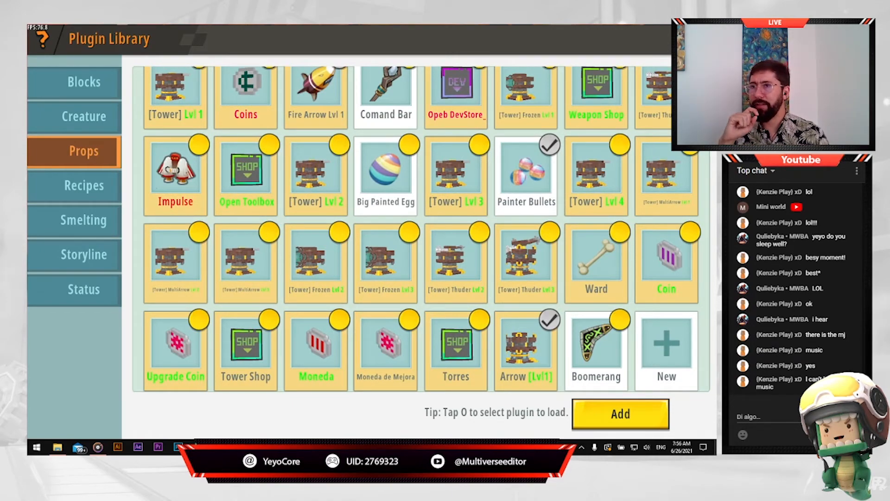
scroll(668, 204, up, 1)
click(700, 39)
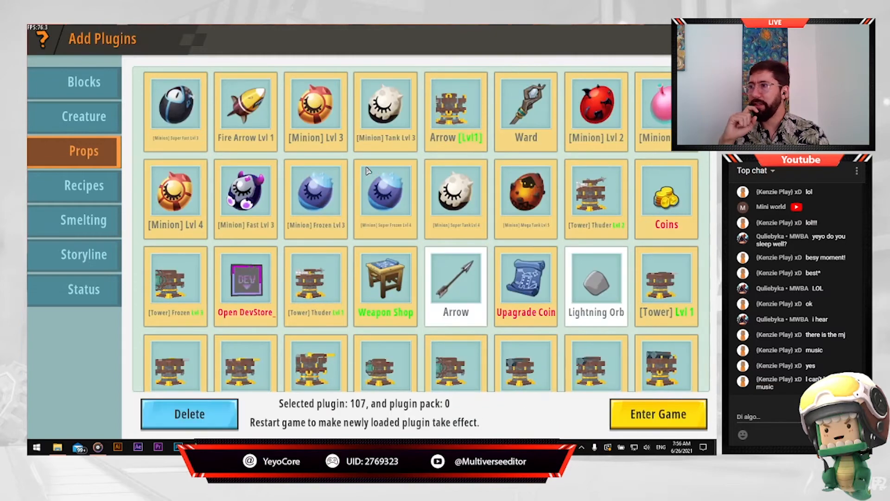
- Rename the Arrow #G[Lvl1] prop as Fire #G[Lvl1]
click(460, 125)
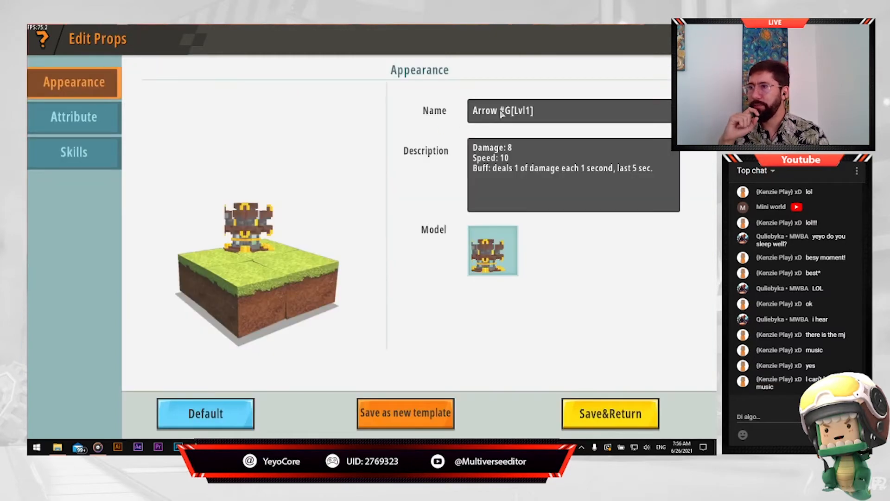
key(BackSpace)
key(BackSpace)
key(BackSpace)
key(BackSpace)
key(BackSpace)
text(Fire)
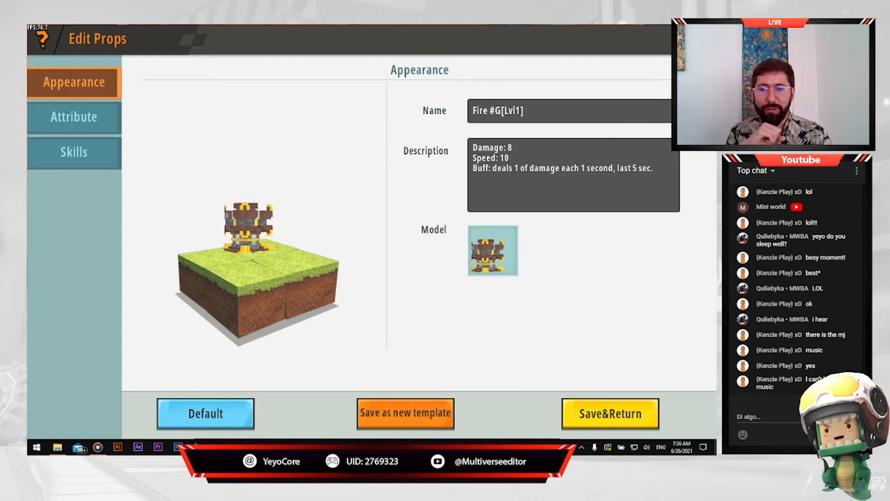
key(super+d)
key(super+d)
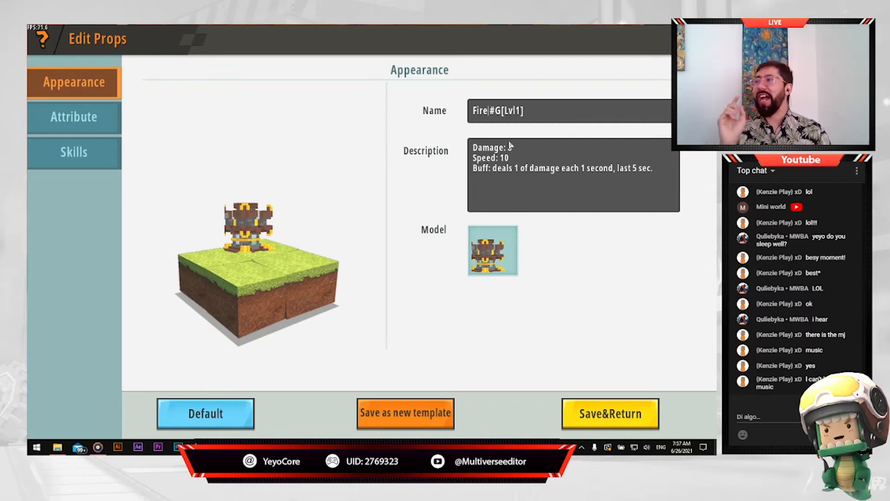
- Reselect the custom Dummy Skill as the status of the prop's Buff skill and save the prop
click(80, 153)
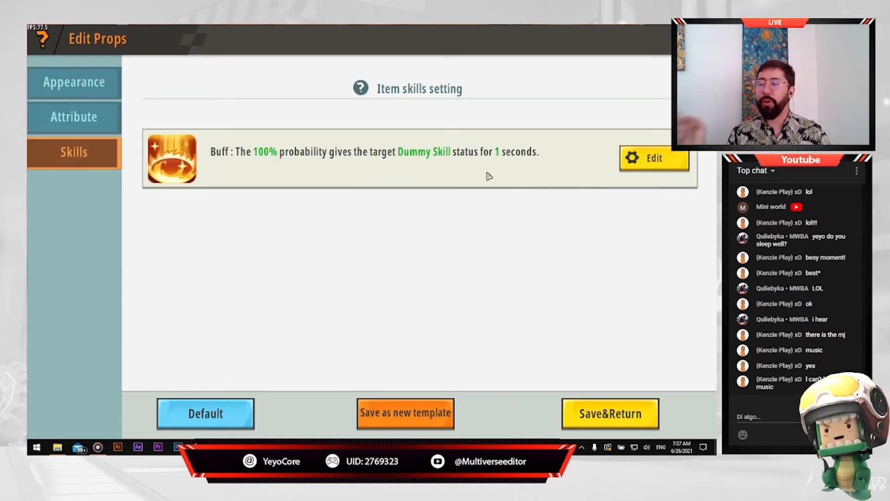
click(627, 166)
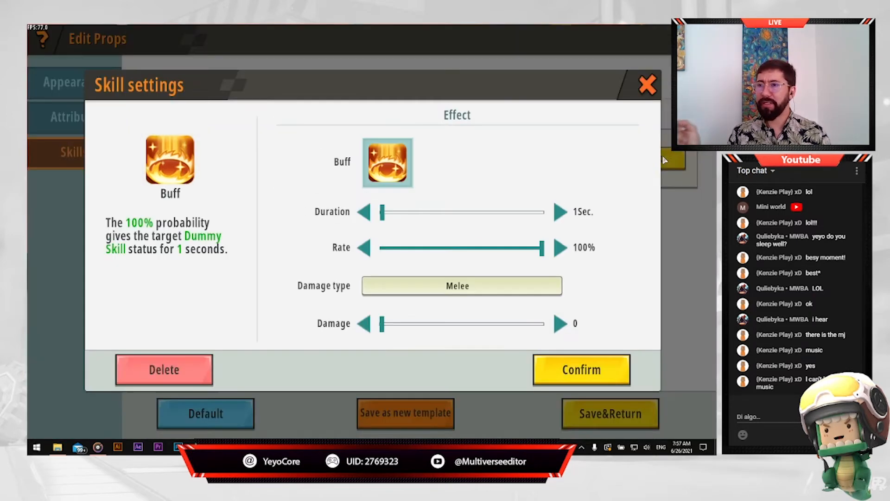
click(390, 158)
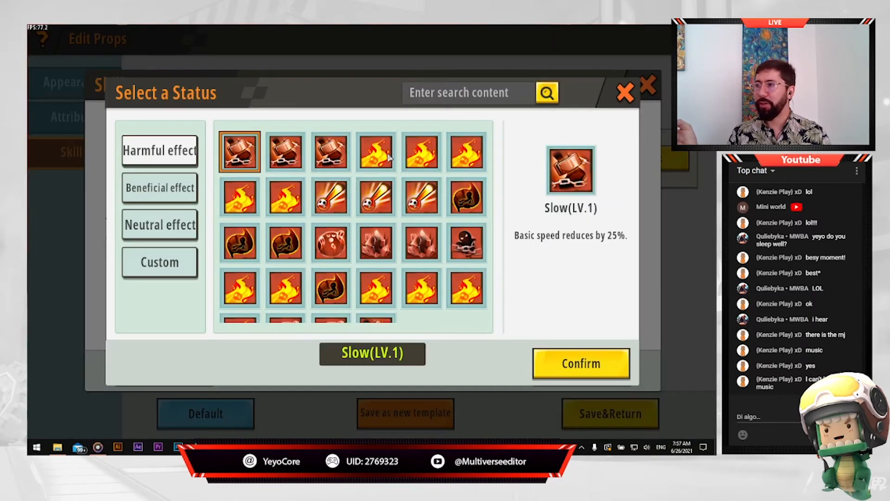
click(175, 259)
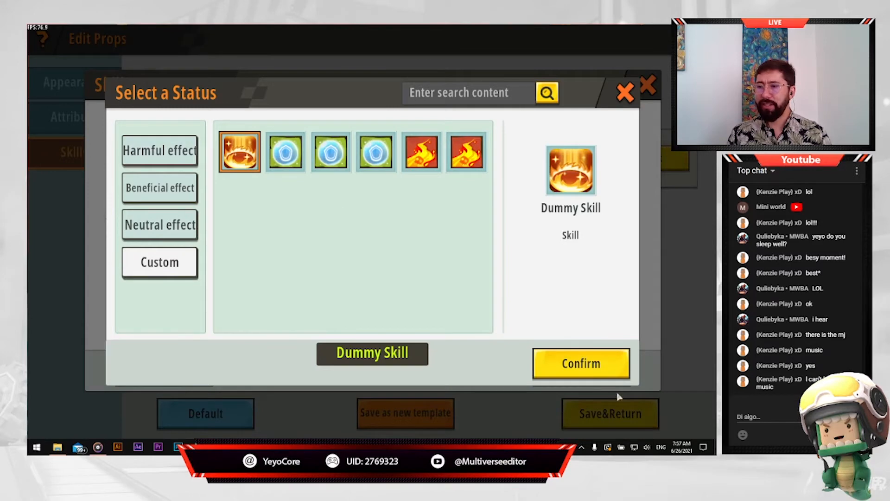
click(597, 366)
scroll(440, 223, down, 2)
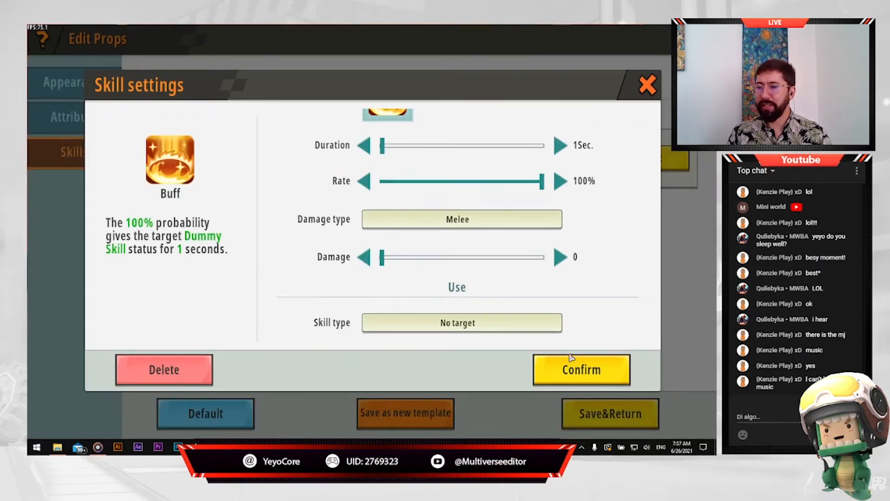
click(585, 369)
click(610, 413)
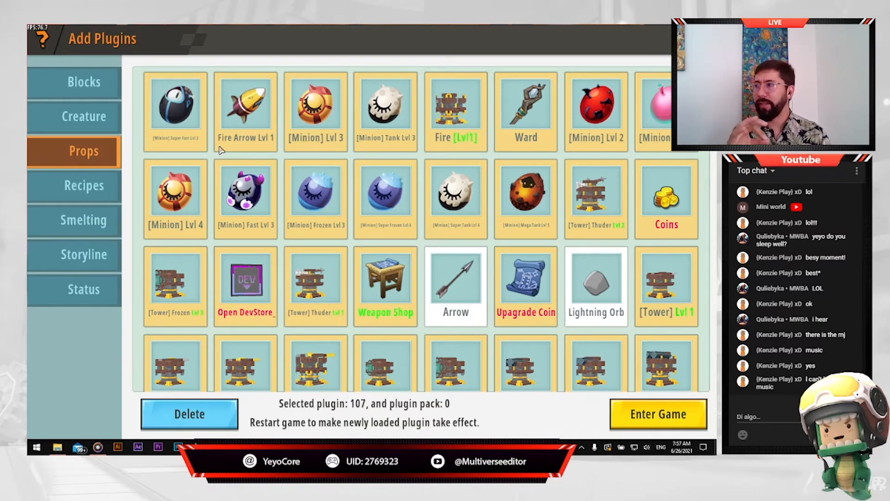
- Create a new recipe in the plugin library
click(91, 185)
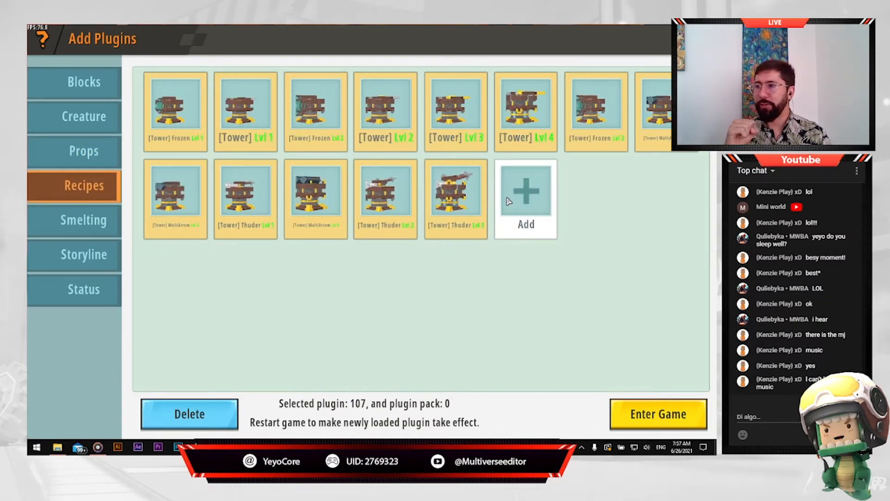
click(543, 195)
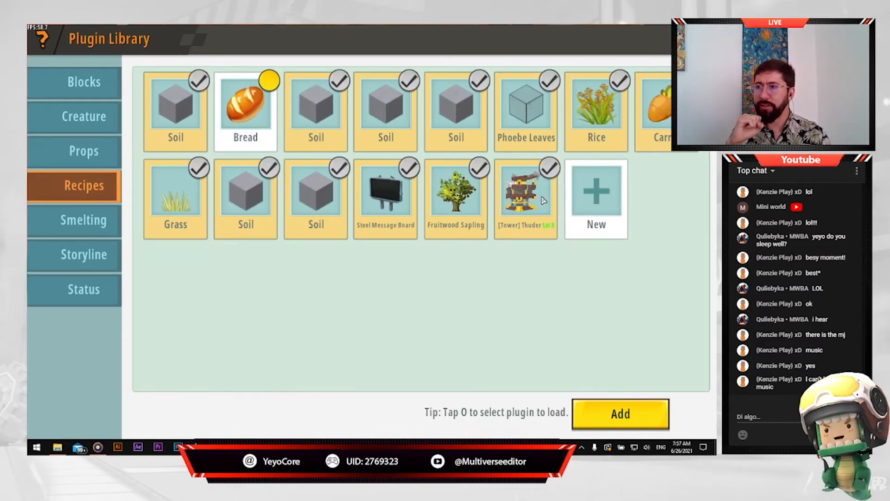
click(599, 197)
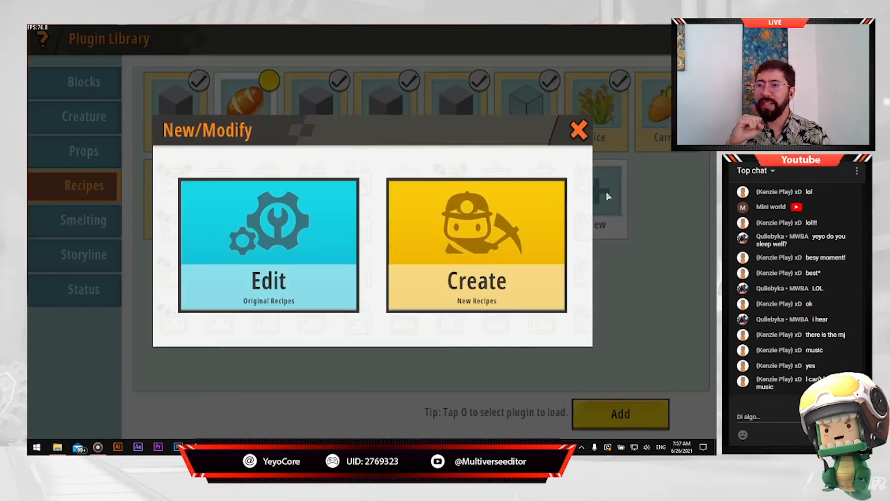
click(518, 219)
click(199, 158)
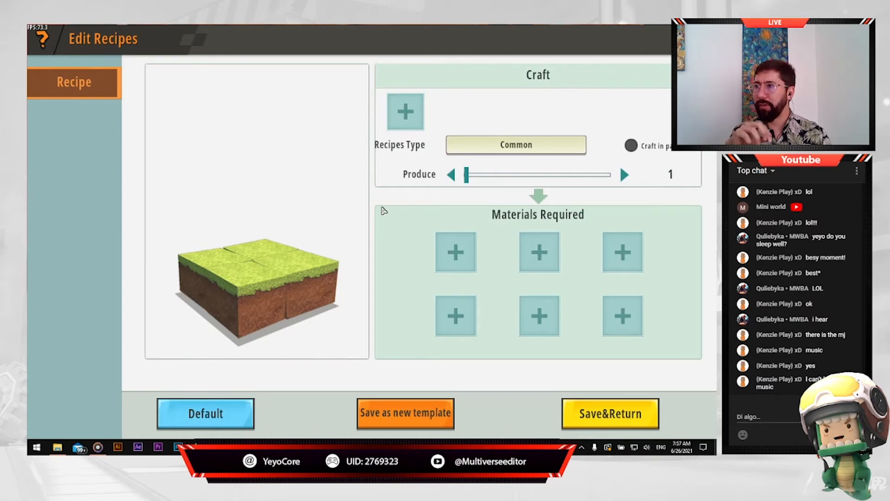
- Set the custom Arrow [Lvl1] item as the product of the new recipe
click(408, 114)
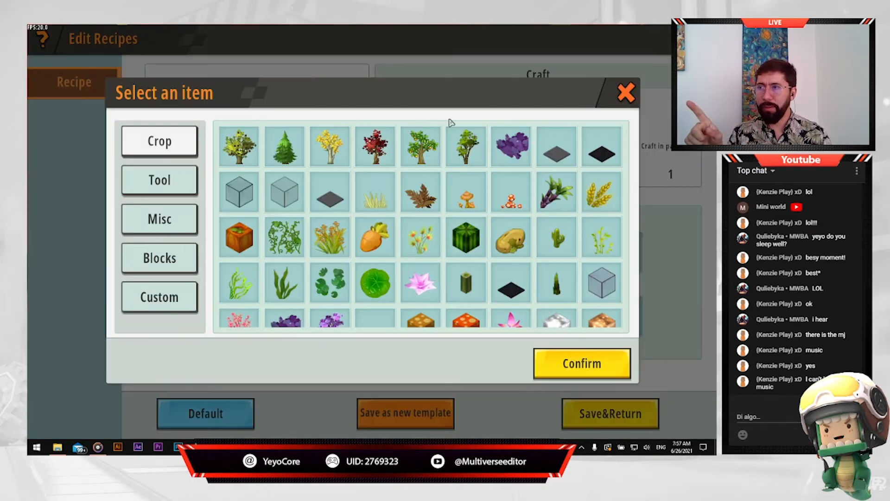
click(134, 299)
scroll(327, 236, down, 2)
scroll(297, 214, up, 2)
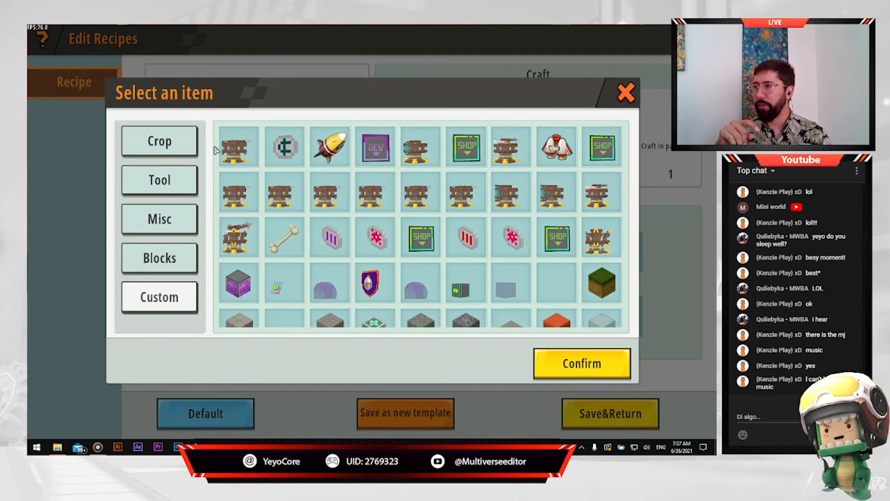
click(243, 148)
click(315, 207)
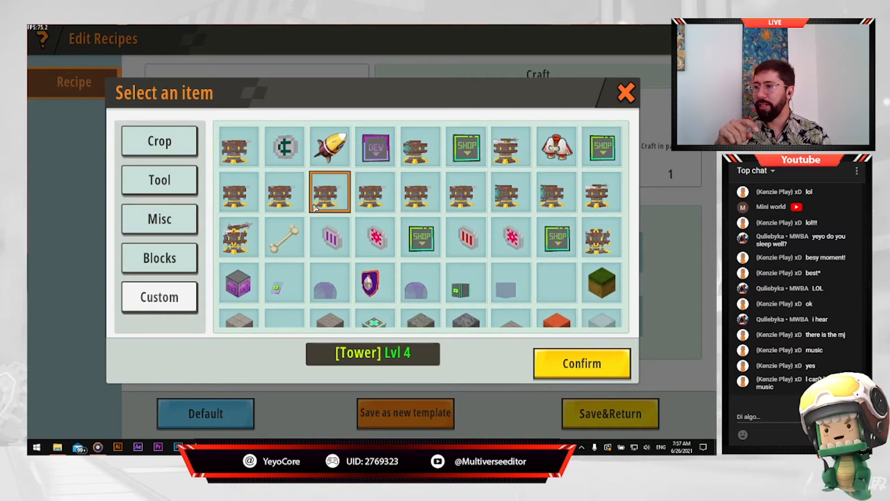
click(272, 200)
click(246, 202)
click(359, 205)
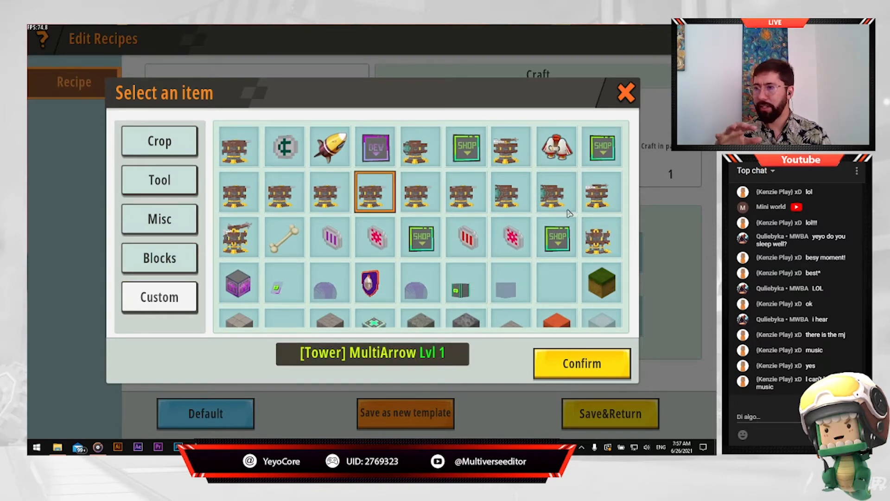
click(601, 237)
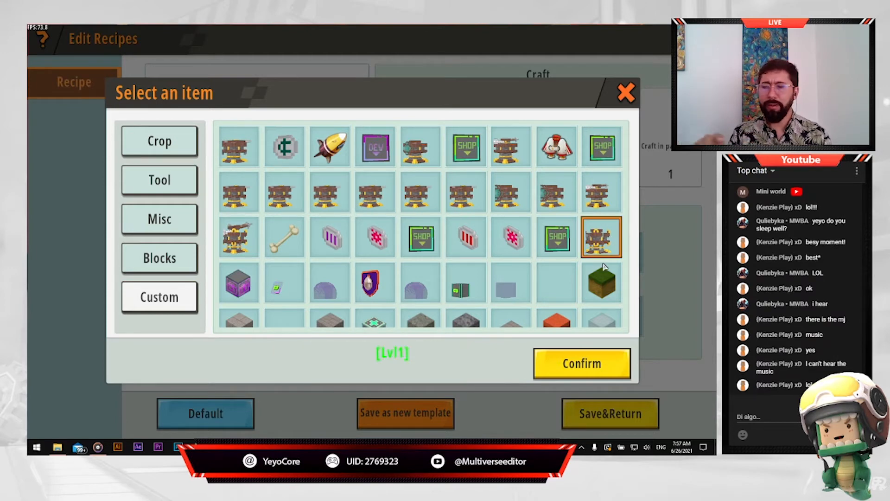
click(601, 256)
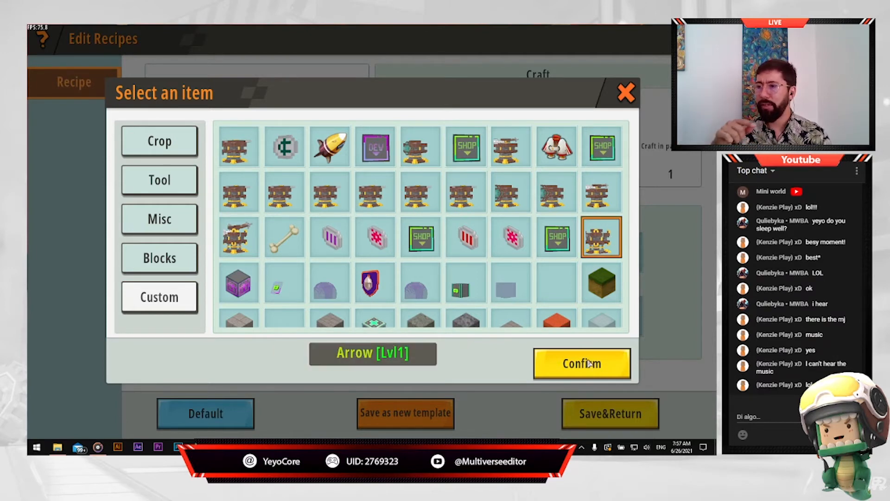
click(588, 363)
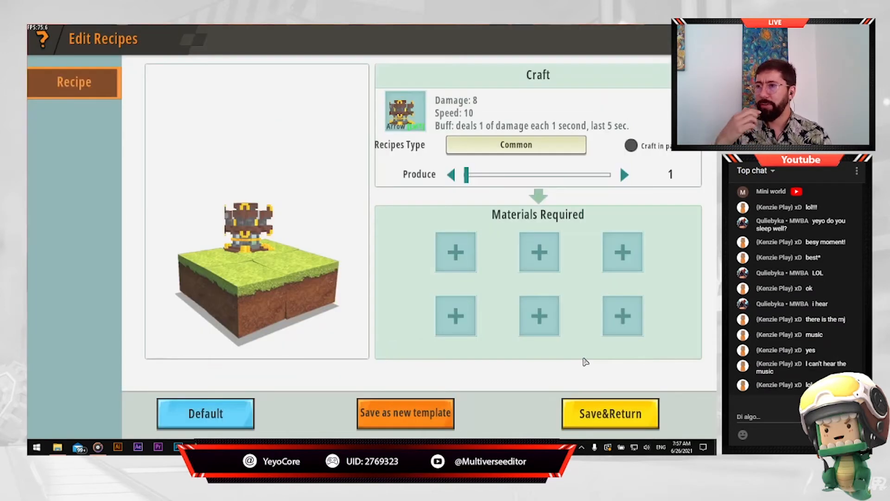
- Choose Common as the recipe type and turn on the craft option beside it
click(554, 151)
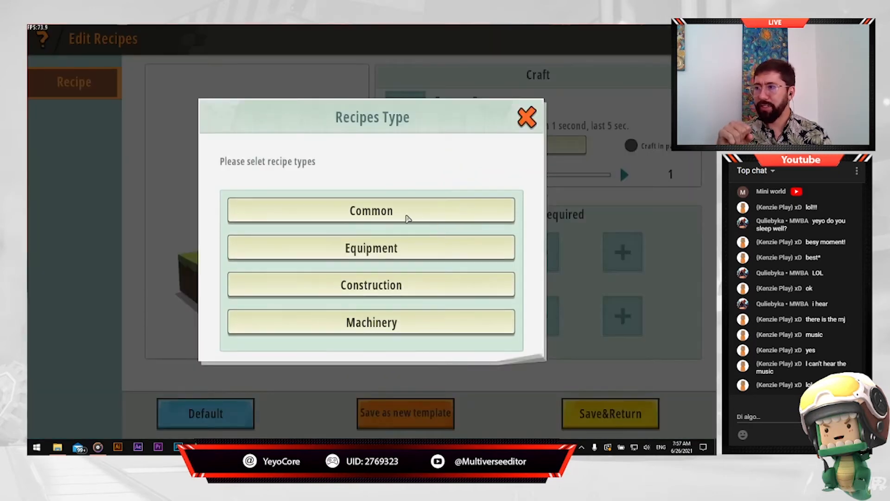
click(375, 213)
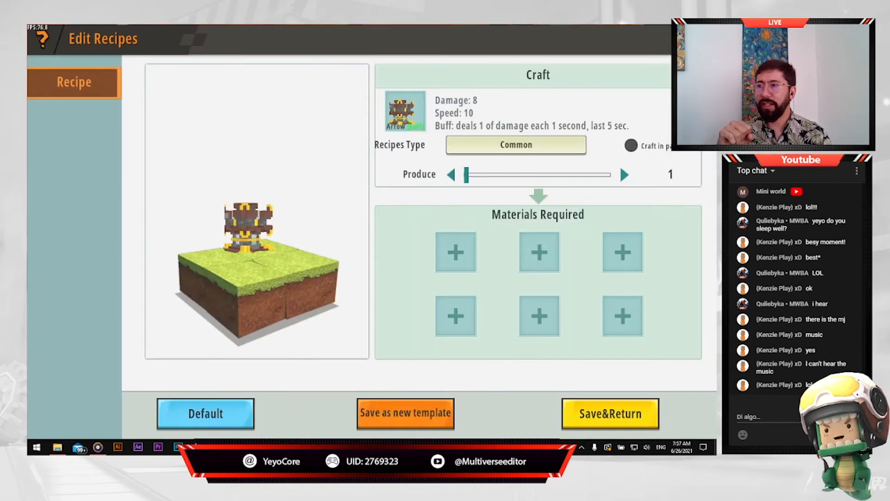
click(533, 145)
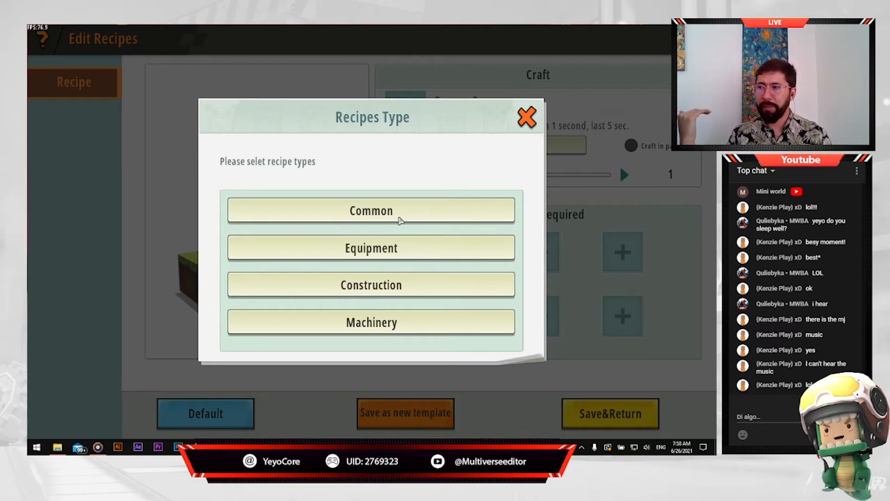
click(400, 220)
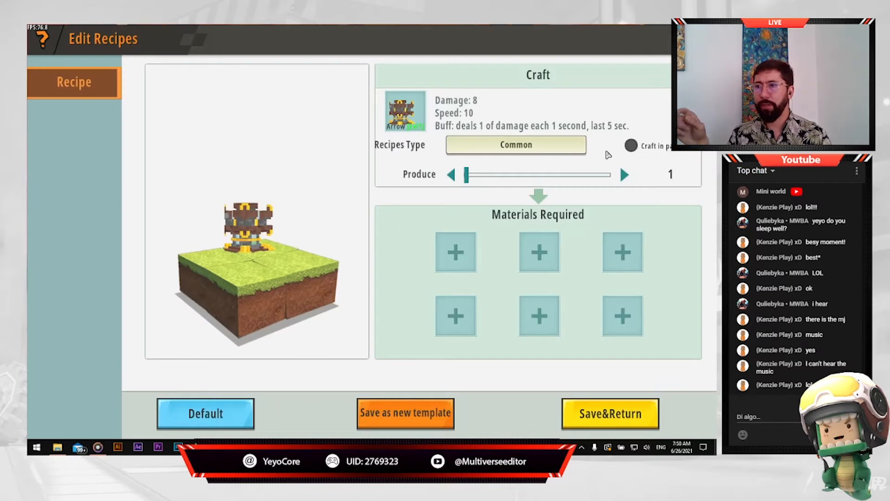
click(631, 146)
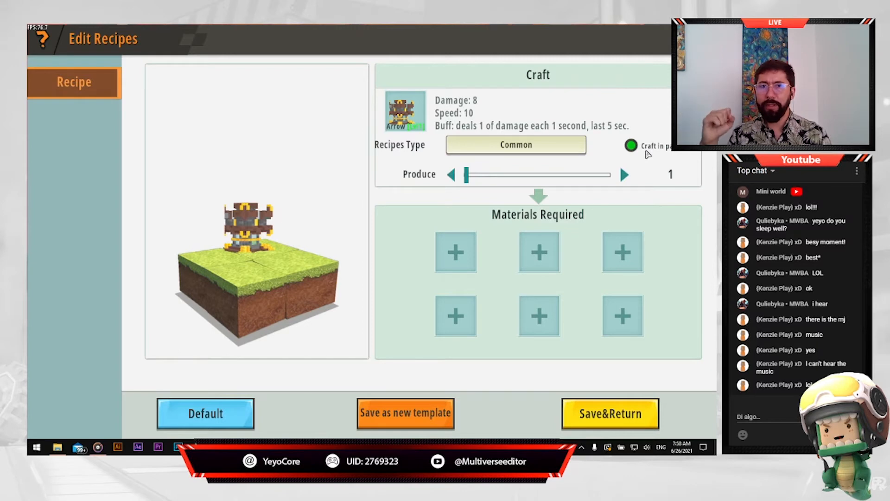
- Add 10 custom Coins as the recipe's first required material
click(463, 258)
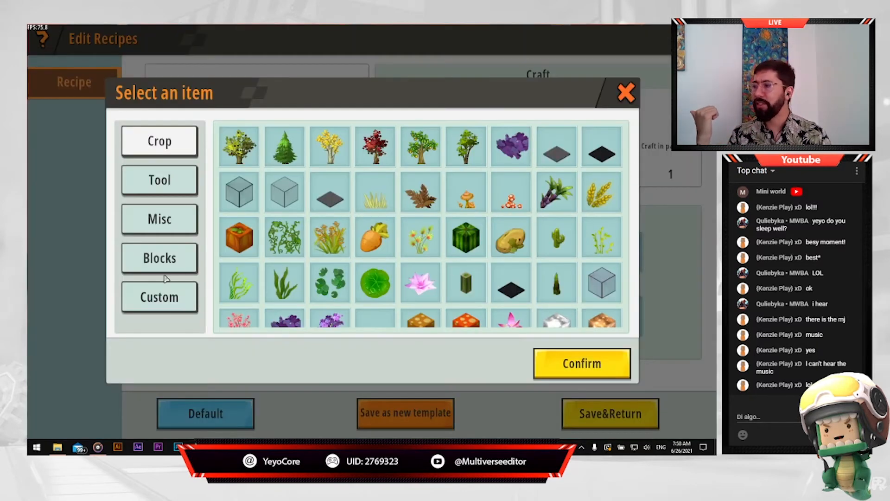
click(164, 298)
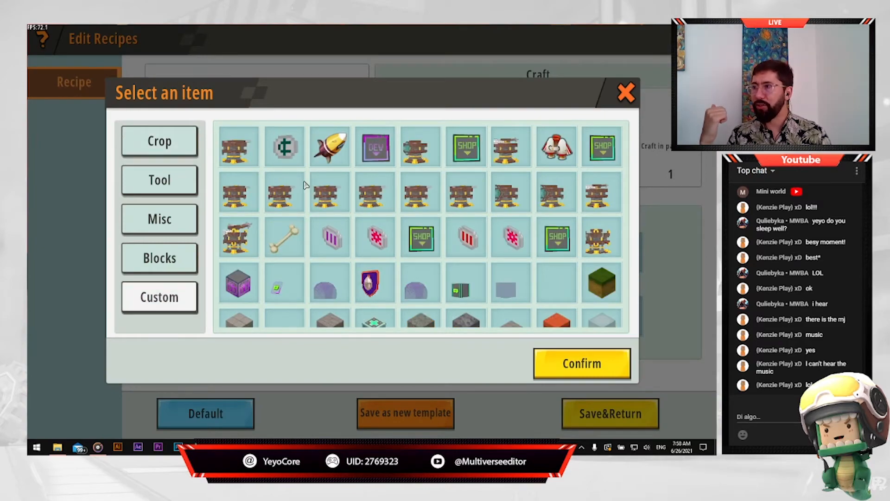
scroll(311, 171, down, 6)
scroll(302, 256, up, 5)
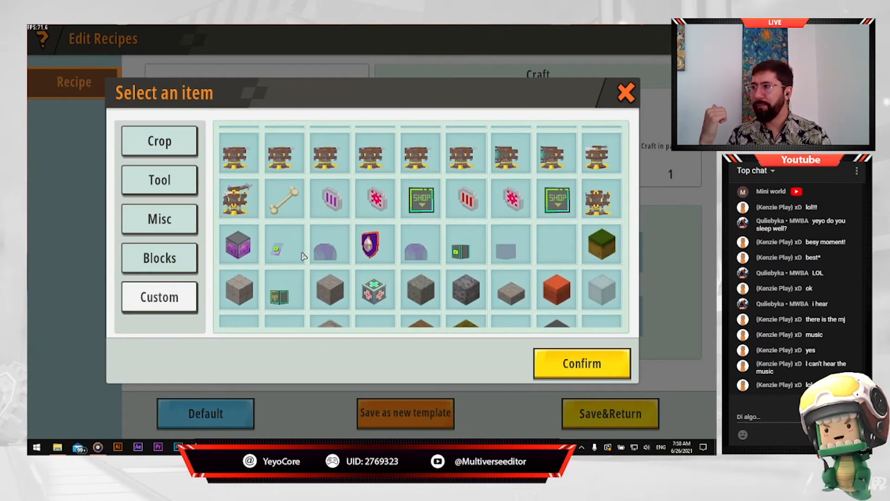
scroll(302, 255, up, 2)
click(284, 145)
click(592, 371)
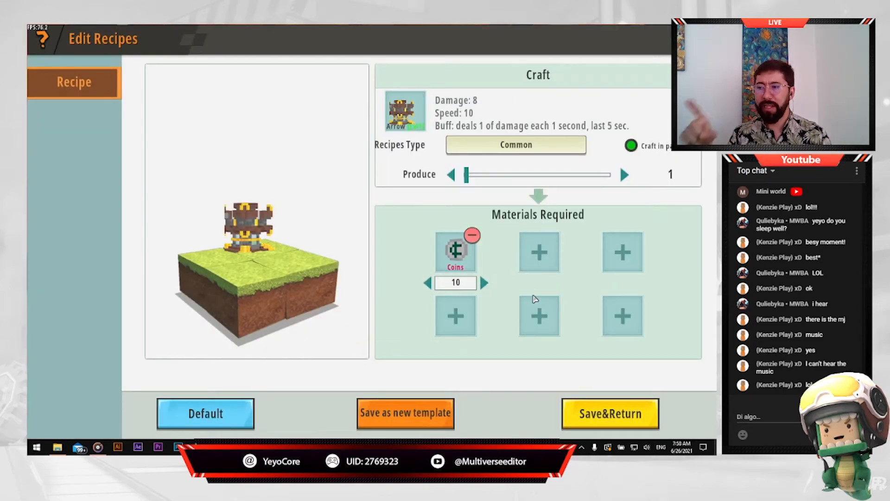
- Add one custom Upgrade Coin as the recipe's second required material
click(550, 258)
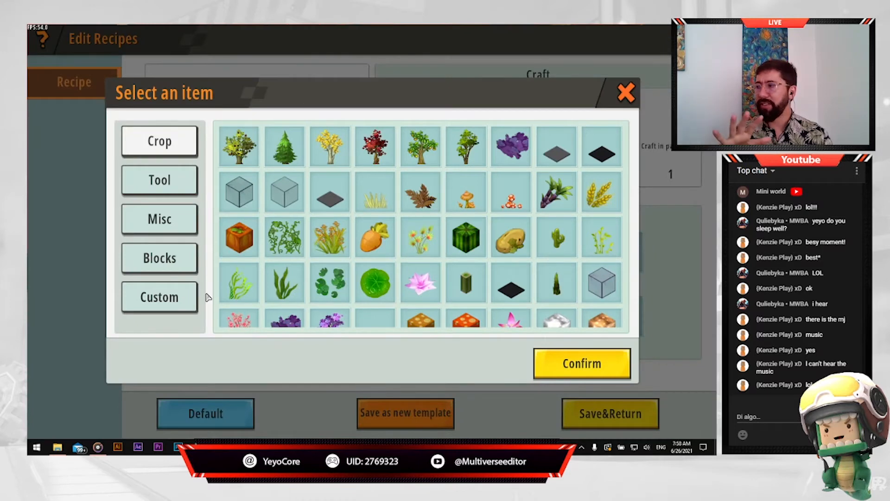
click(191, 300)
scroll(431, 277, down, 5)
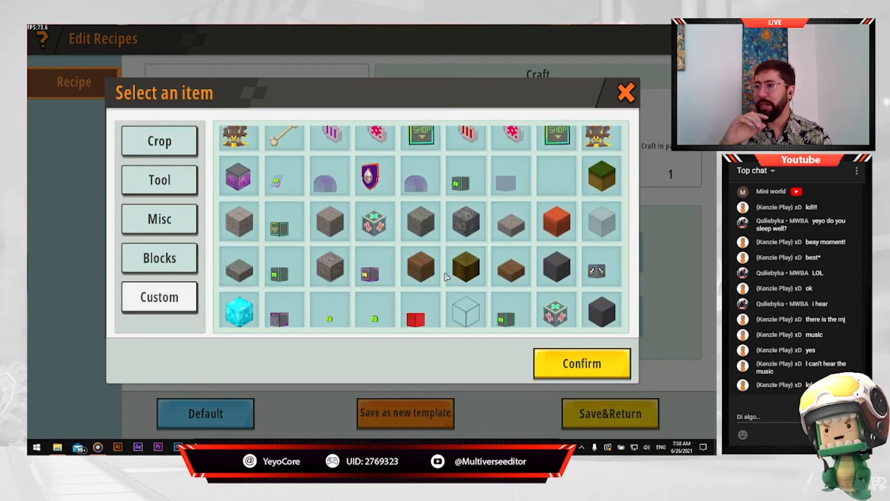
scroll(431, 280, up, 3)
scroll(431, 278, up, 3)
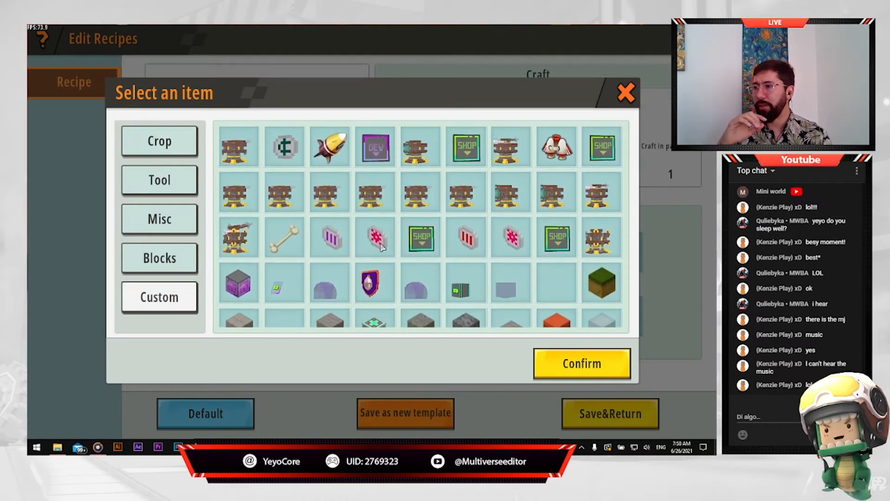
click(375, 241)
click(561, 373)
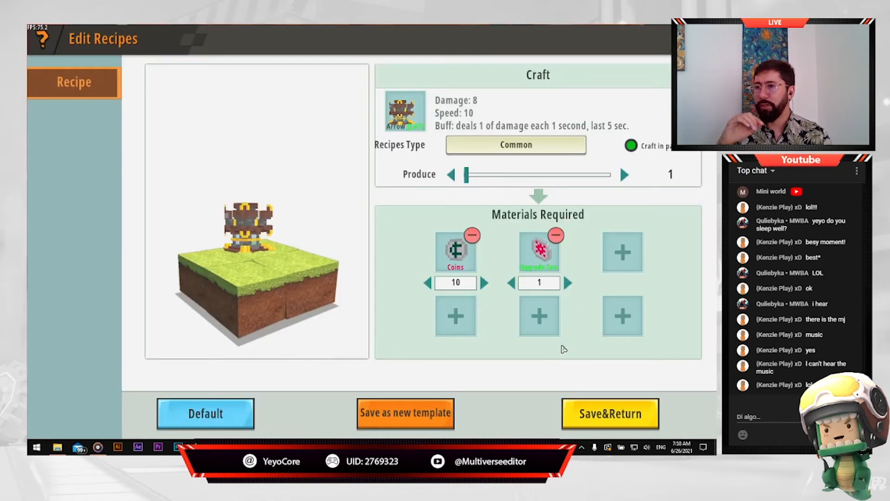
- Save the recipe and load the Arrow [Lvl1] recipe from the plugin library into the map
click(642, 420)
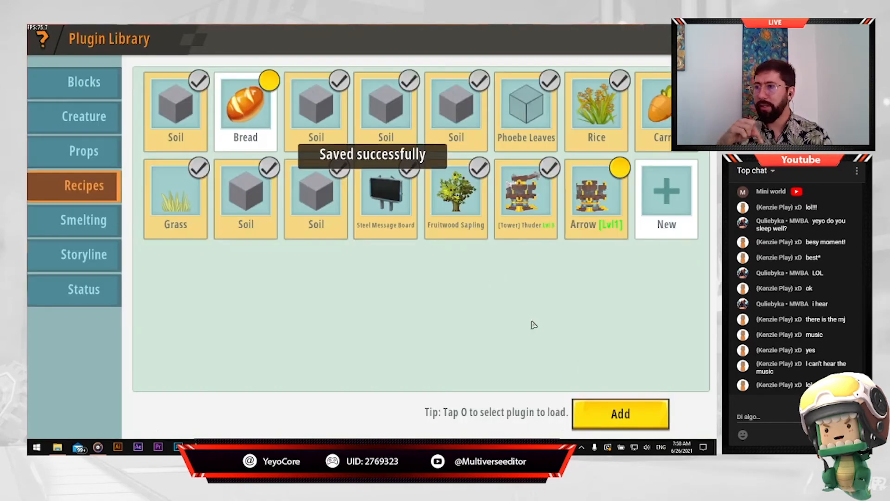
click(620, 170)
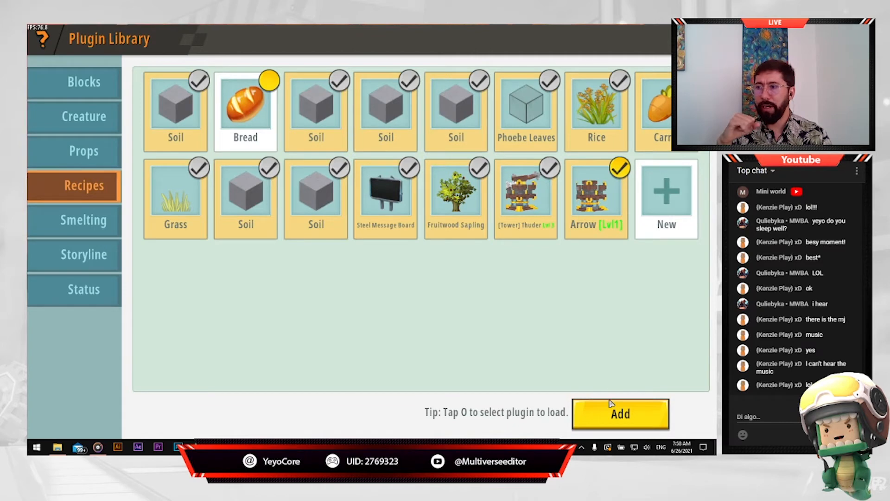
click(616, 417)
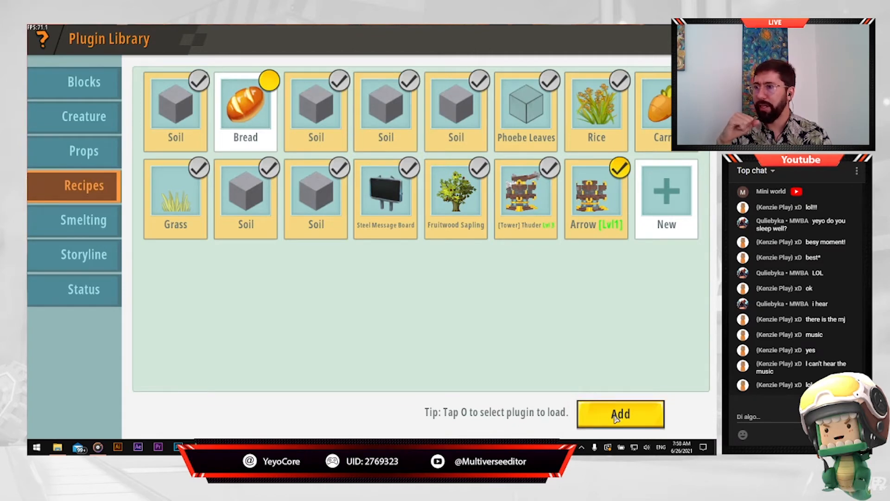
- Replace the Fruitwood Board in the map's tower recipe with one custom Upagrade Coin and save the recipe
click(536, 189)
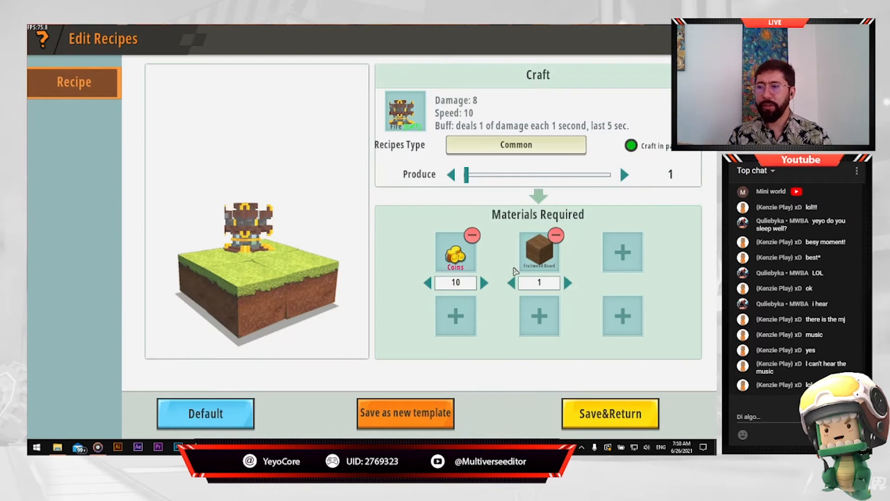
click(551, 256)
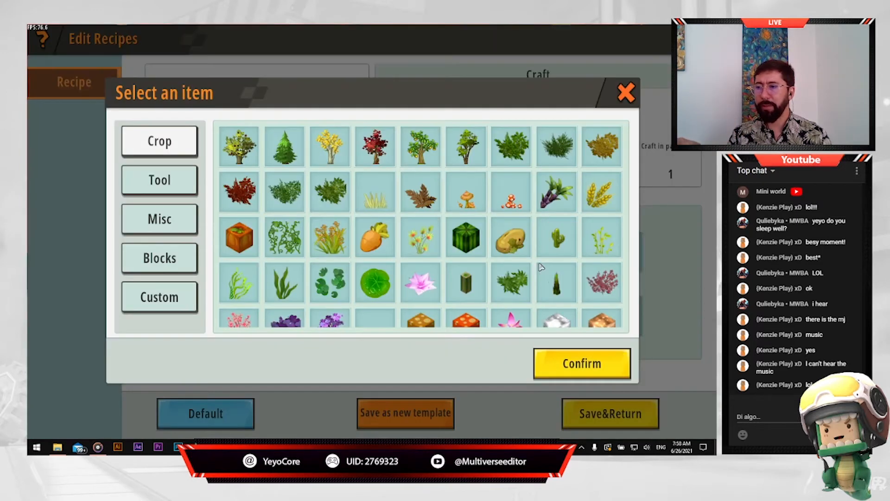
click(152, 298)
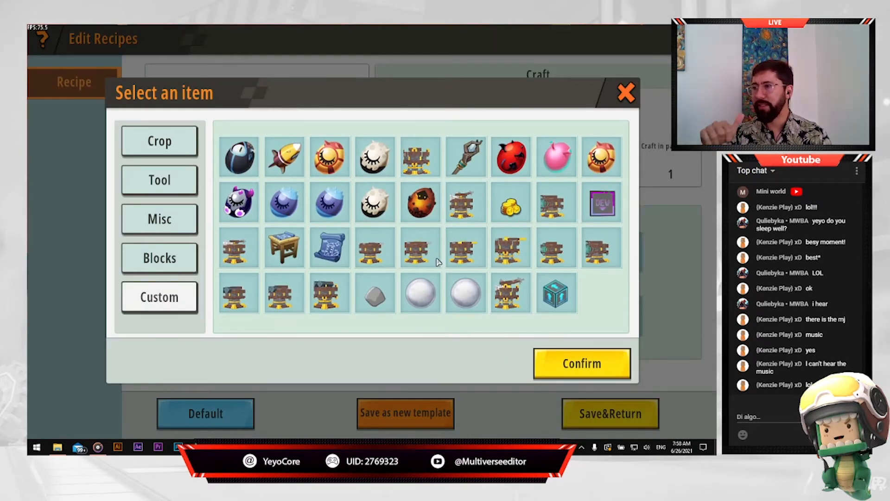
click(335, 260)
click(577, 371)
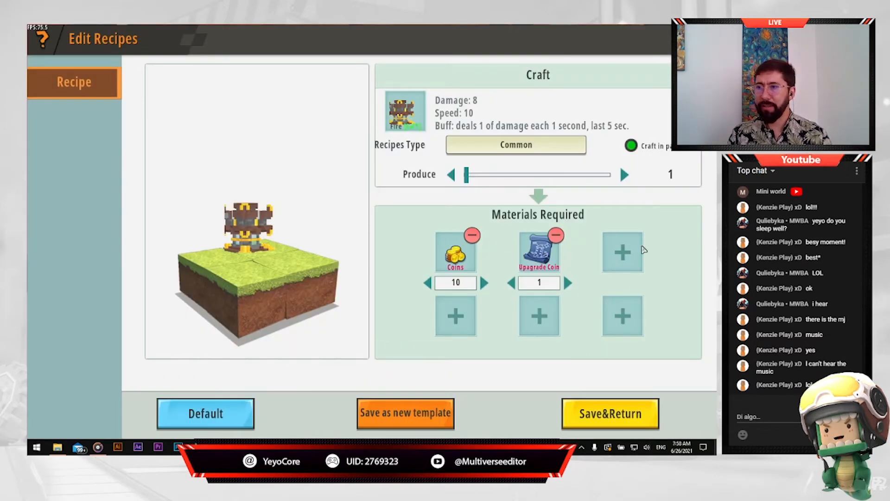
click(610, 414)
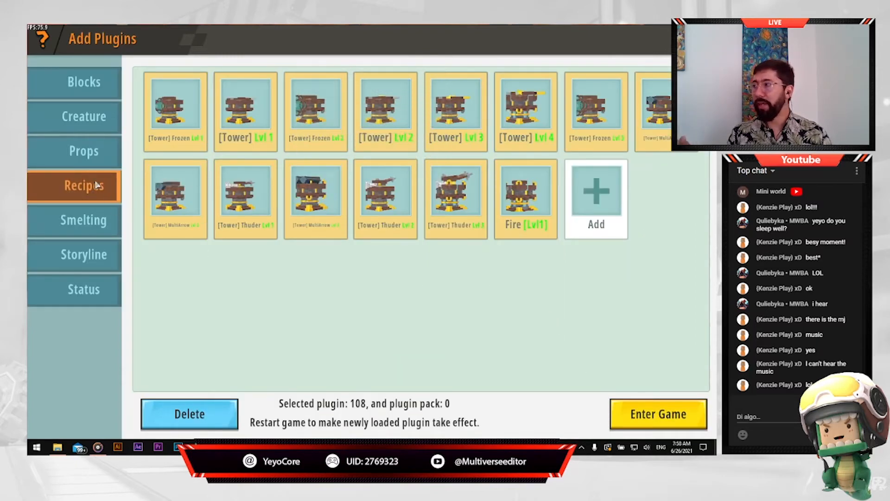
- Reopen the Fire [Lvl1] recipe, remove the Upagrade Coin from its required materials and save it
click(95, 160)
click(95, 184)
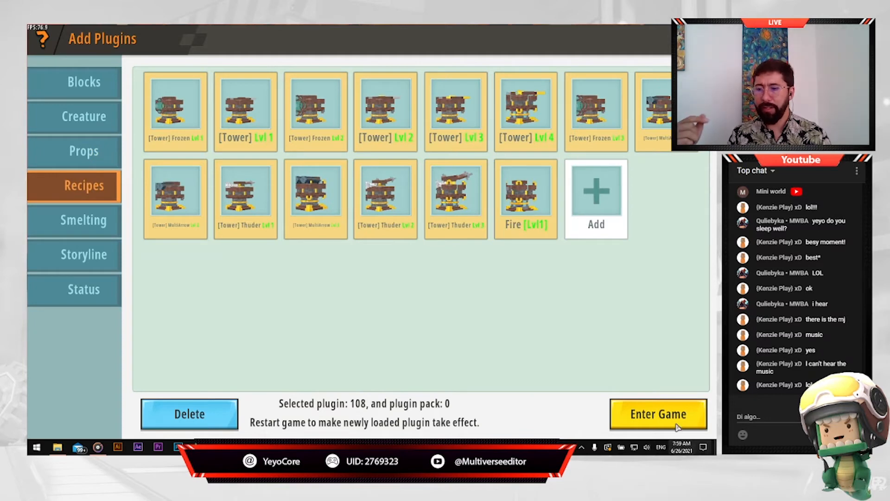
double_click(527, 198)
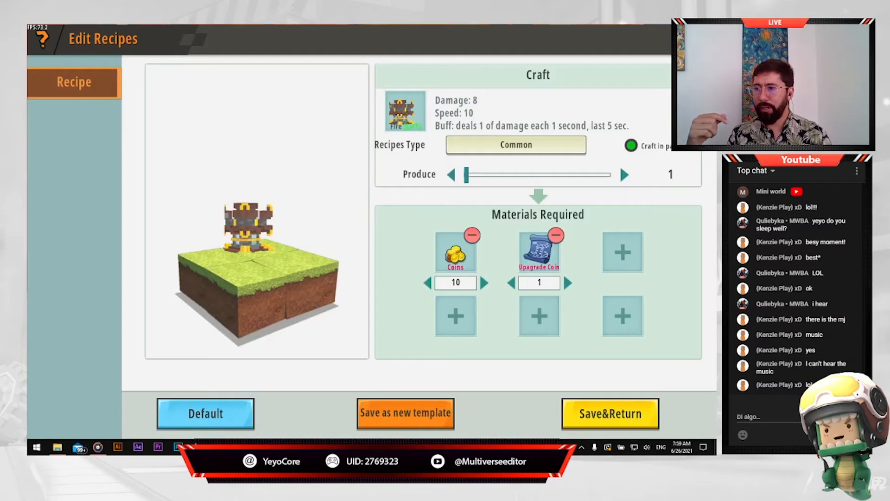
click(558, 237)
click(632, 419)
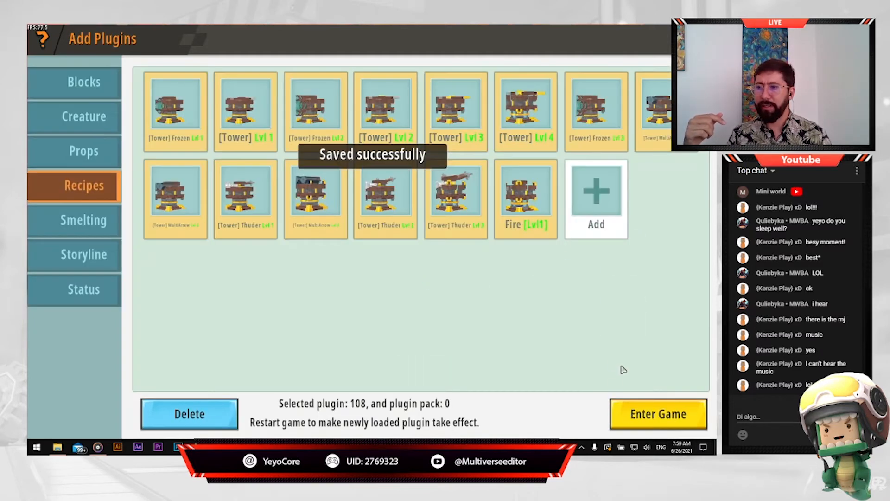
- Enter the game with the loaded plugins and walk to the wooden crate on the grass strip
click(652, 419)
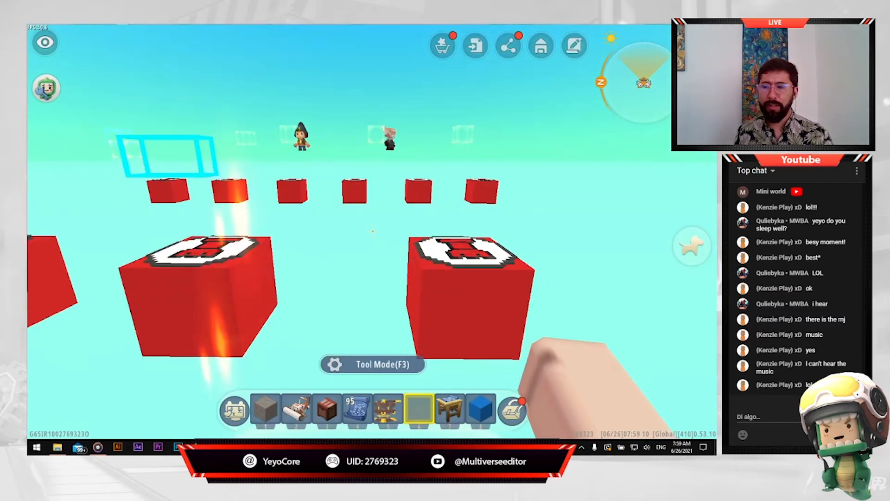
key(w)
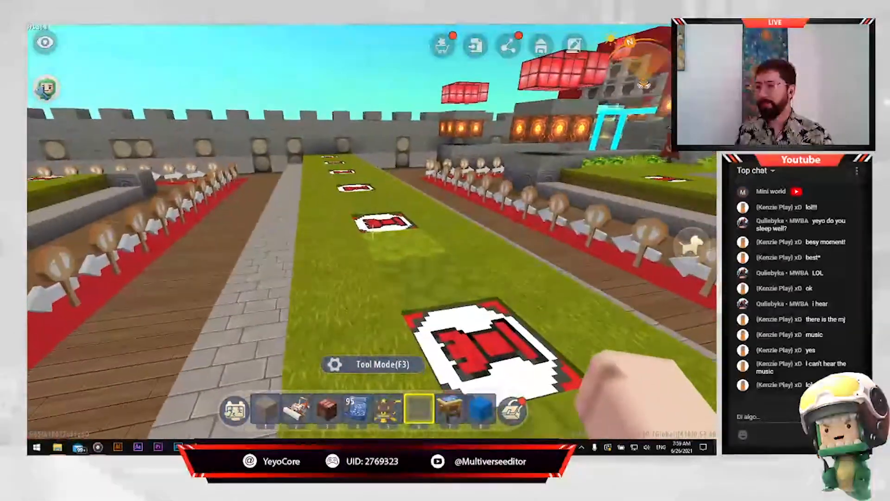
key(w)
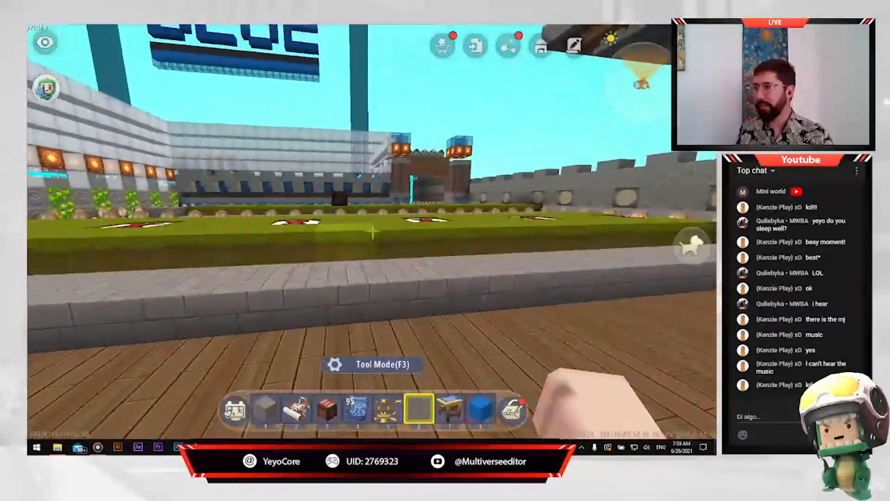
key(w)
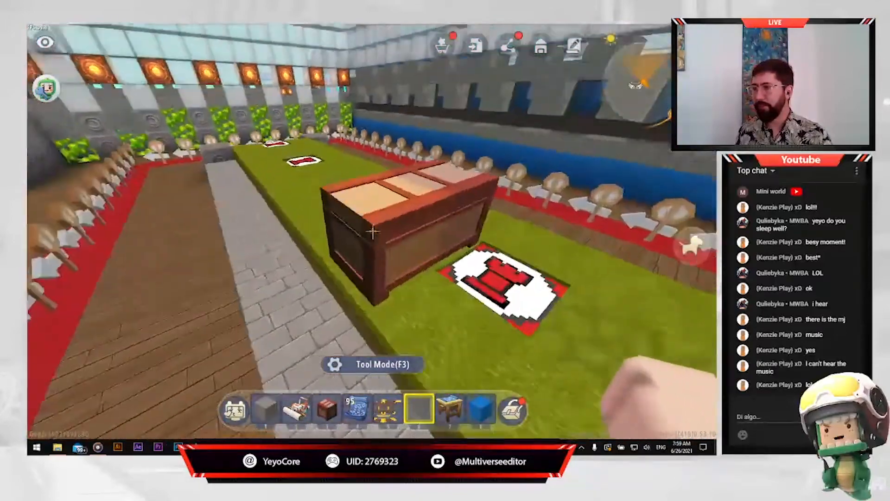
- Check the crate's contents, and try crafting and holding a Fire [Lvl1] tower in play mode before returning to edit mode
right_click(374, 232)
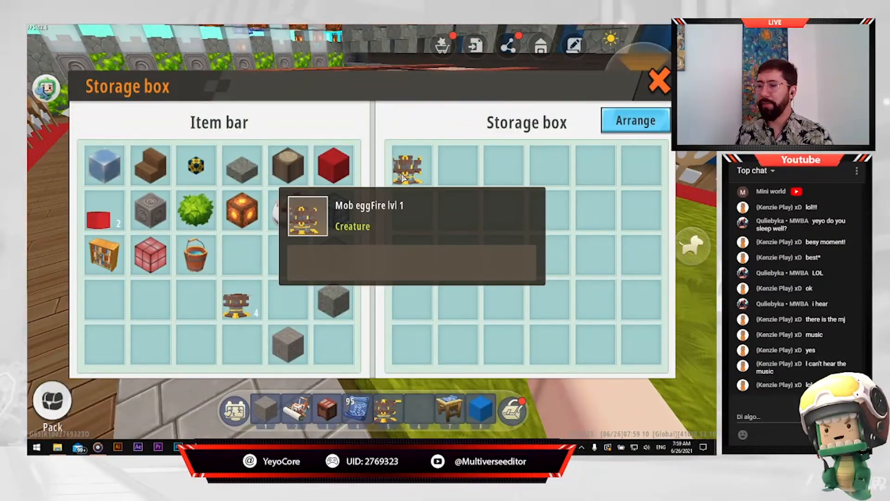
click(660, 81)
key(Escape)
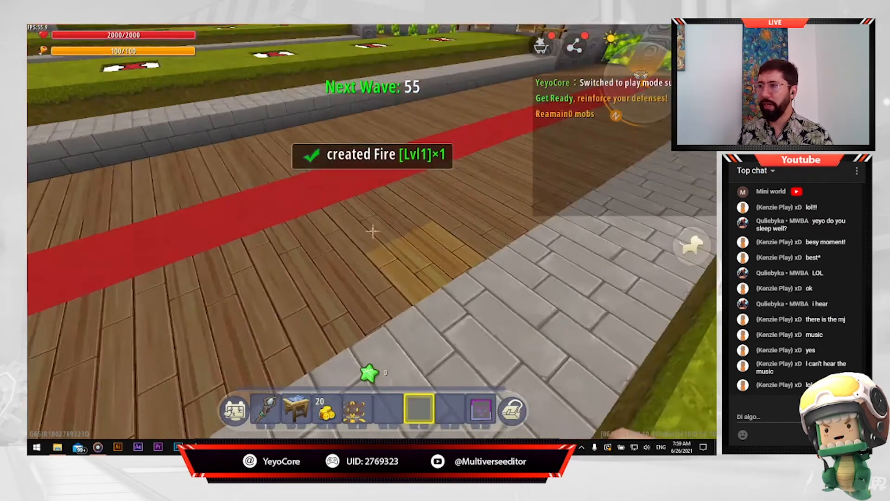
key(5)
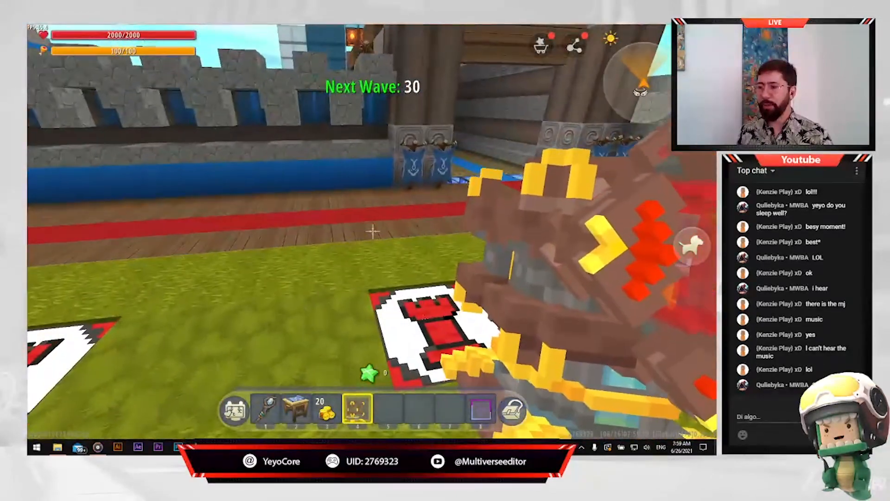
key(Escape)
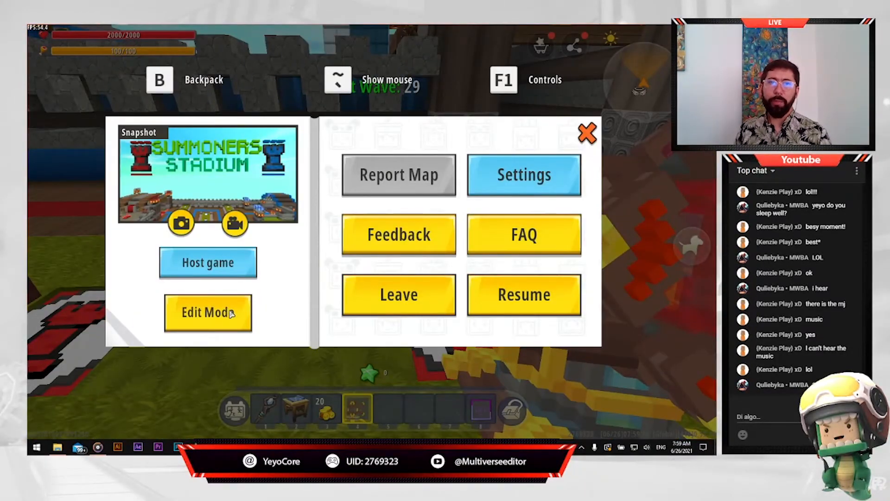
click(207, 313)
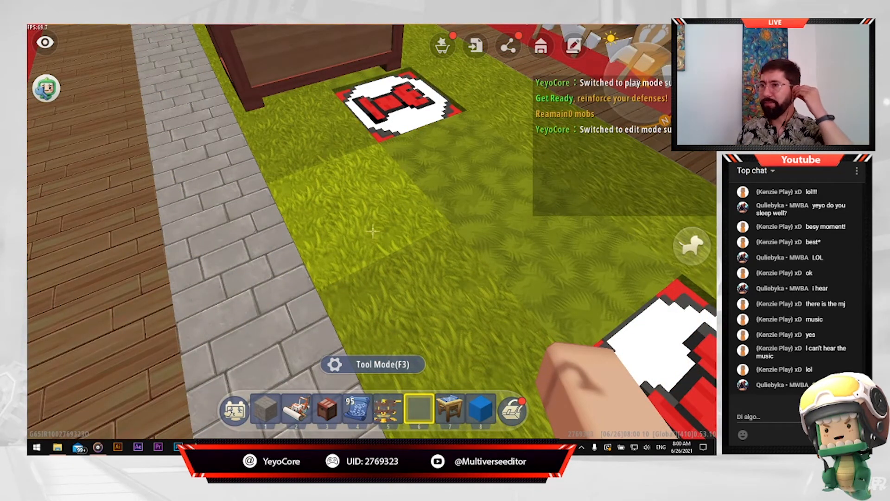
key(grave)
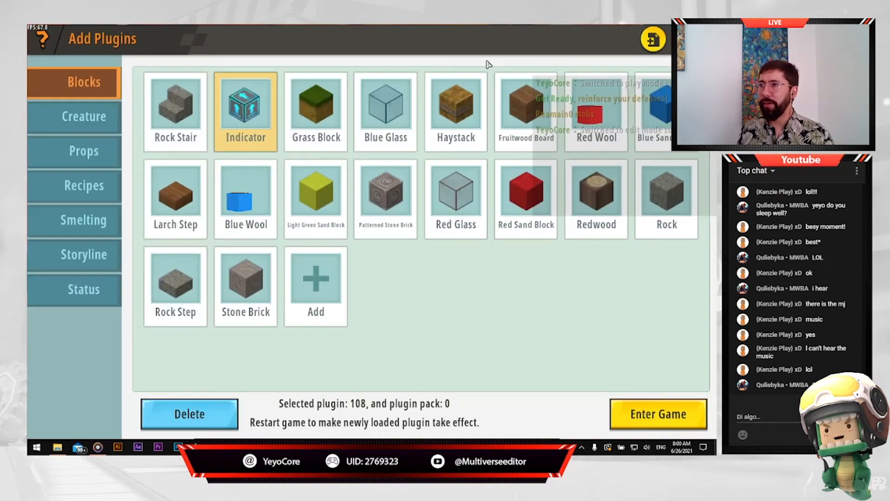
click(483, 50)
key(Escape)
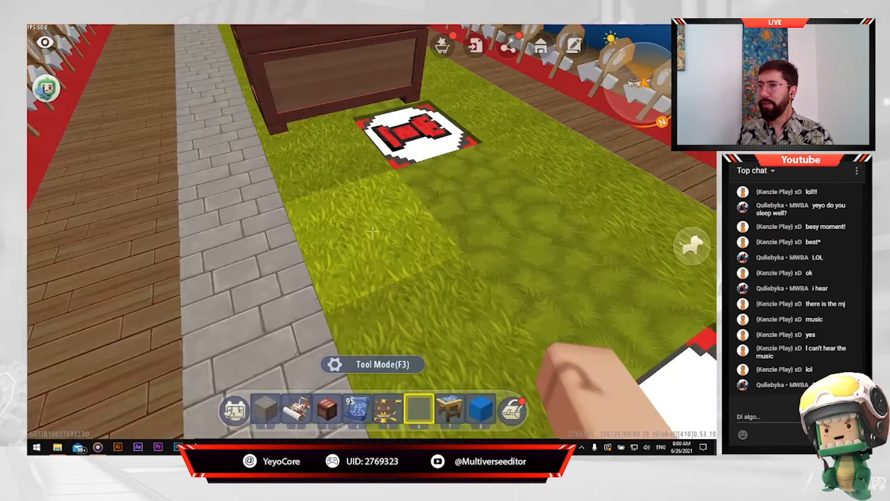
- Open the map's triggers in the developer tools and expand the TowerPlace trigger set
key(grave)
click(578, 46)
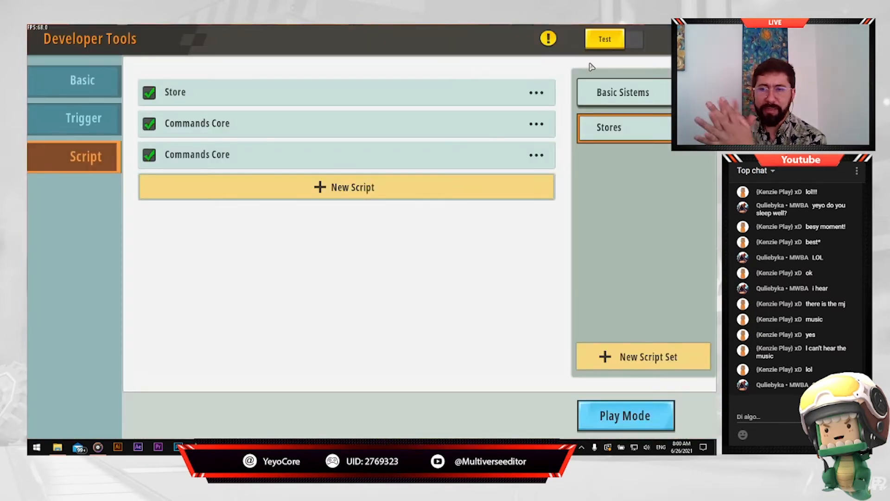
click(112, 124)
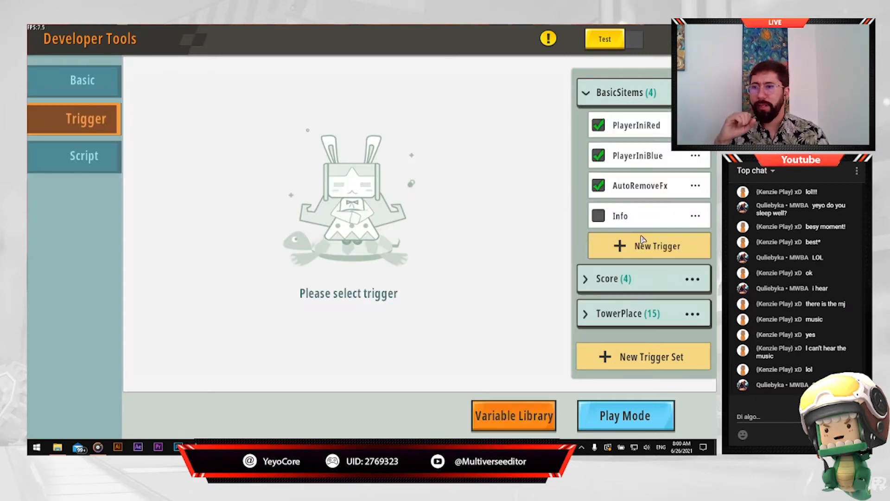
click(587, 94)
click(598, 163)
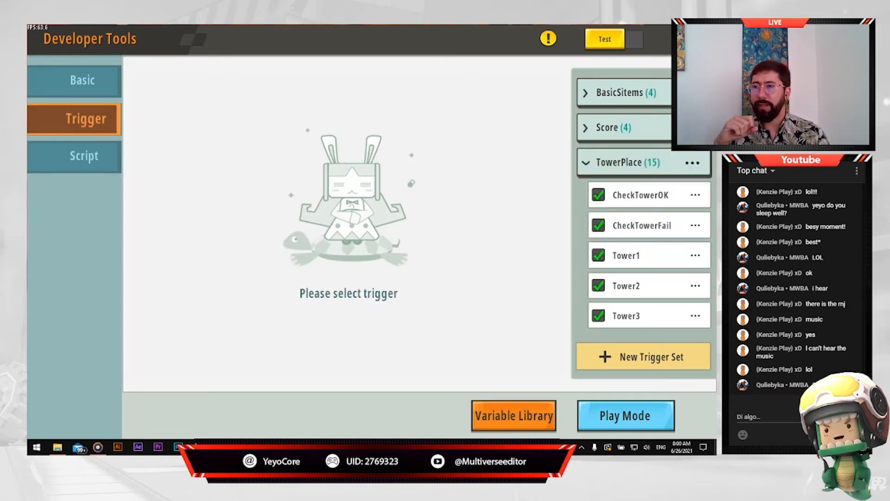
click(593, 164)
click(591, 130)
click(588, 135)
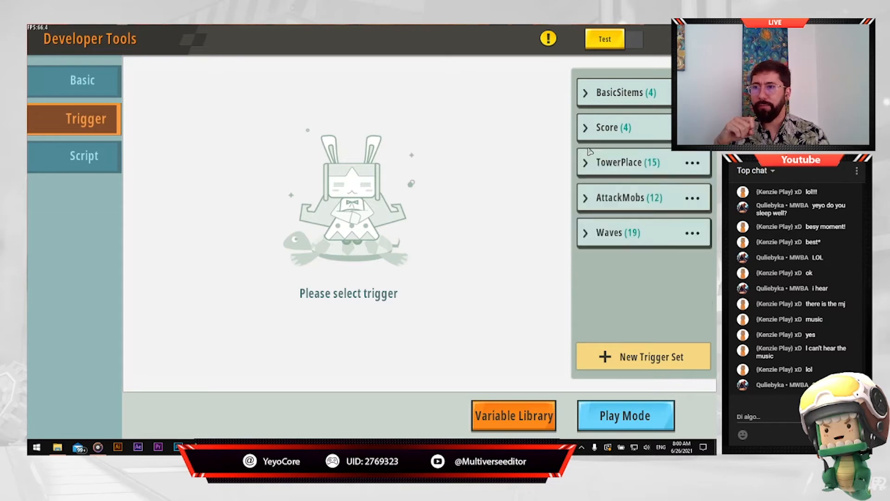
click(588, 172)
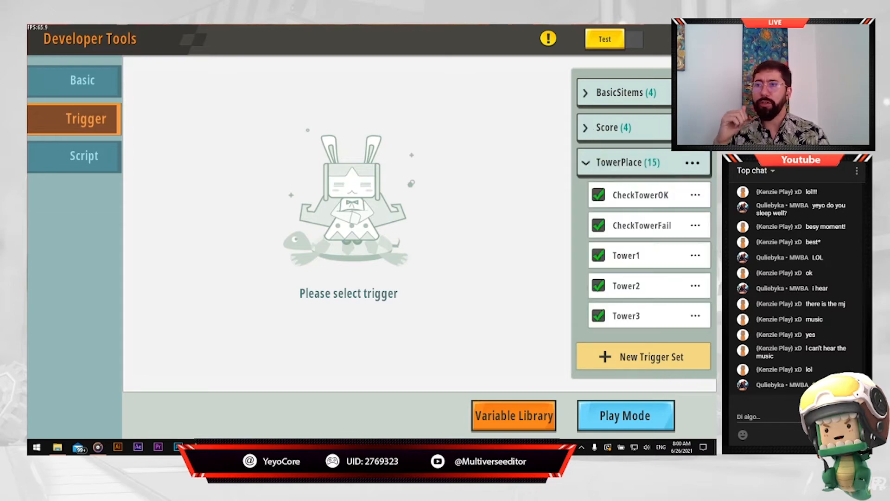
click(587, 166)
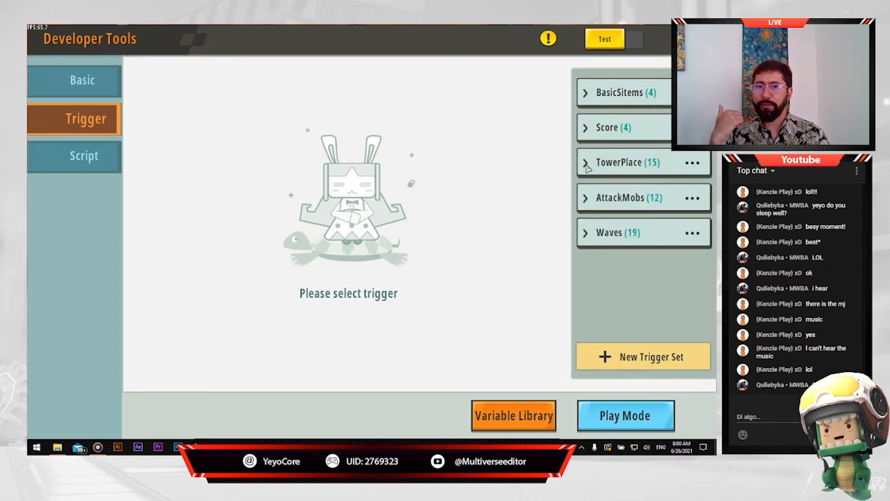
click(587, 166)
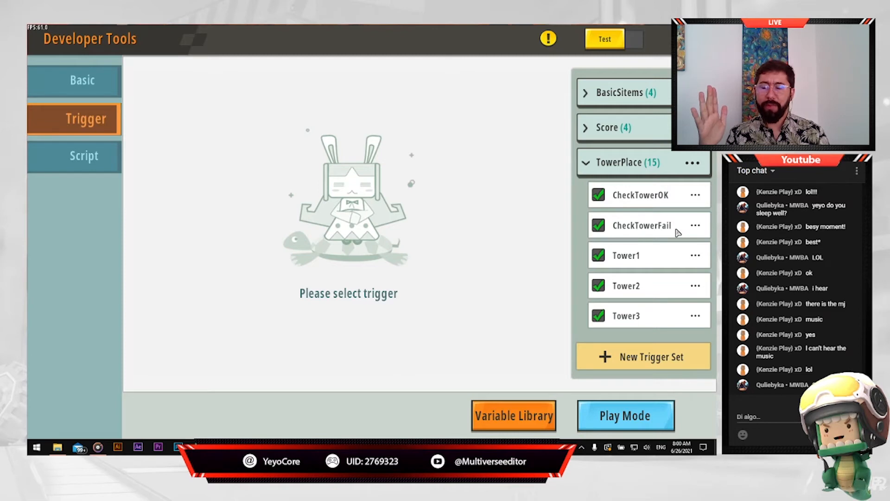
- Look through the TowerPlace trigger list and view the CheckTowerOK and CheckTowerFail triggers
scroll(677, 232, down, 8)
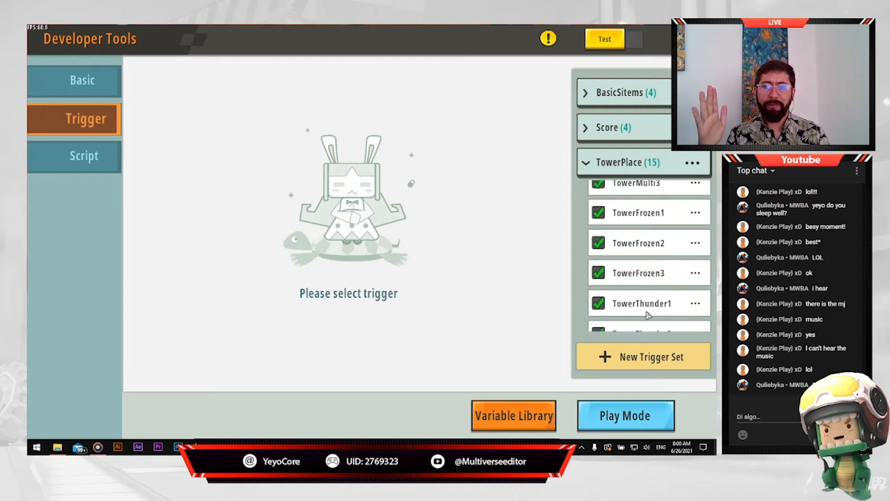
scroll(648, 315, down, 5)
scroll(662, 277, up, 5)
scroll(662, 277, up, 10)
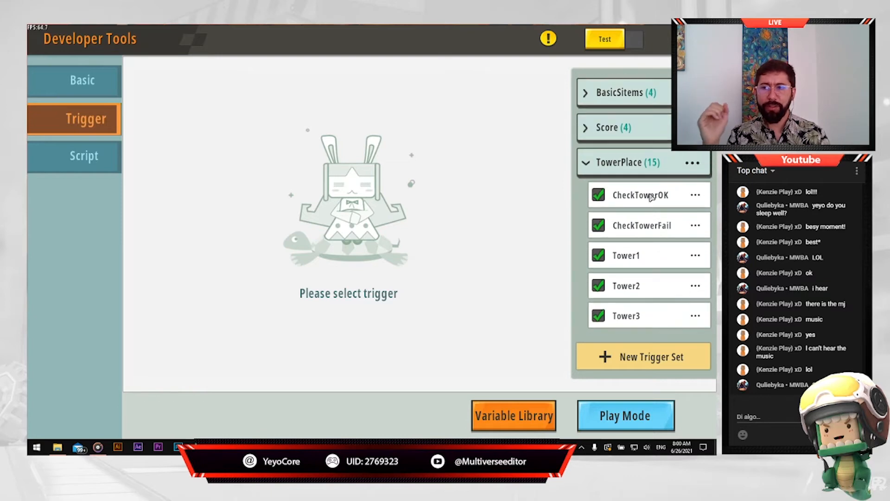
click(651, 197)
click(643, 226)
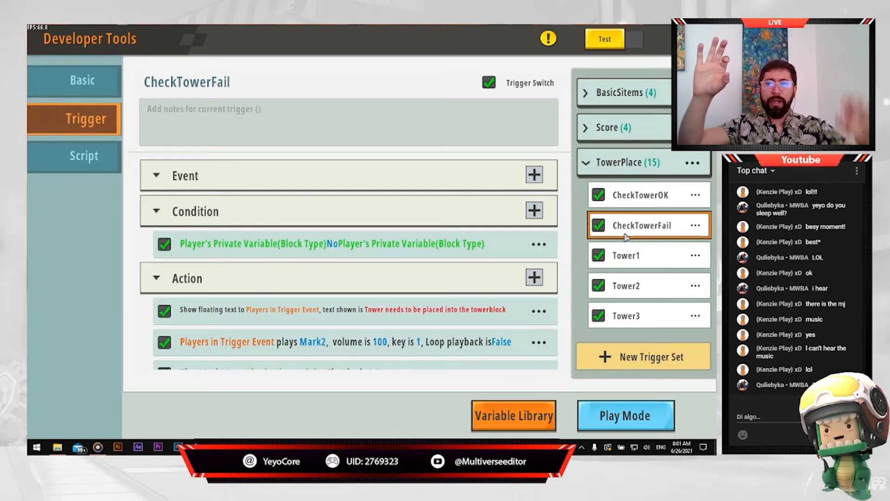
- Examine the event, condition and actions of the Tower1 trigger
scroll(469, 283, down, 1)
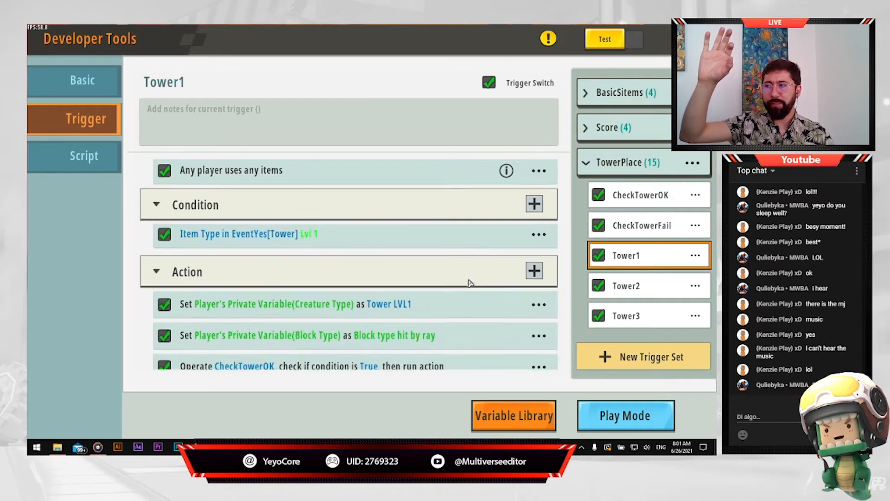
scroll(478, 284, down, 1)
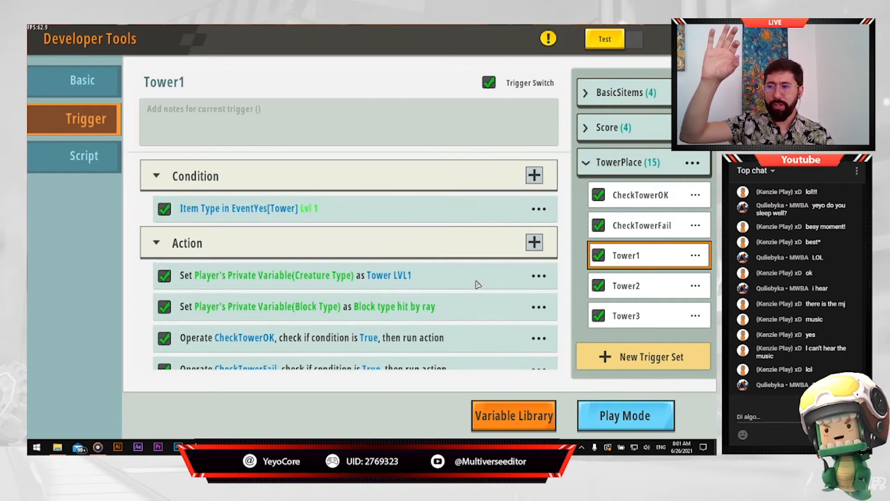
scroll(476, 294, down, 1)
scroll(475, 293, up, 1)
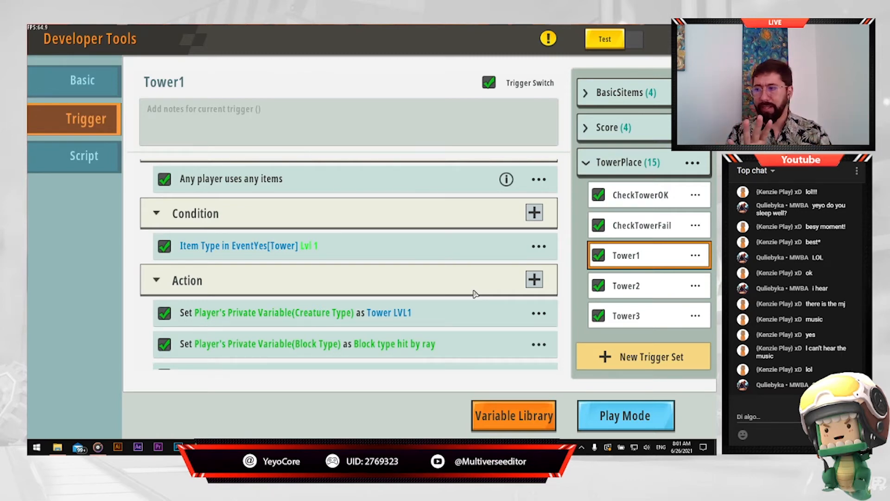
scroll(443, 283, down, 1)
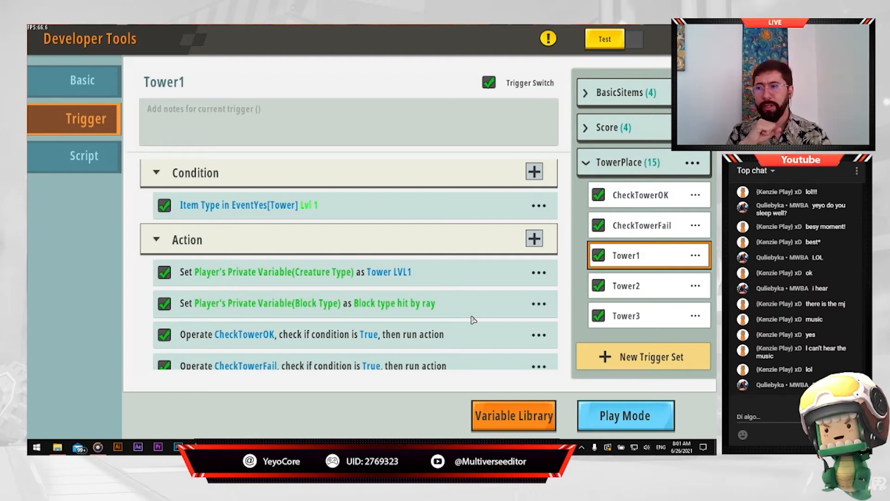
scroll(408, 259, up, 3)
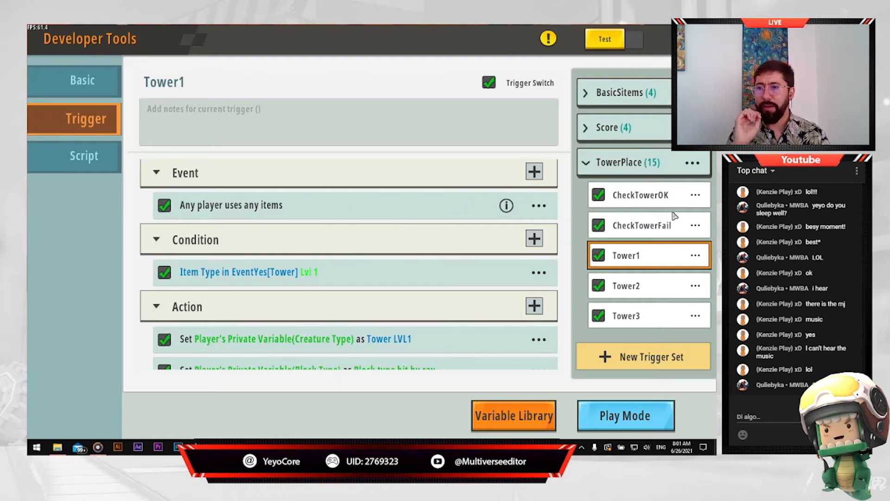
- Compare the conditions and actions of the CheckTowerOK and CheckTowerFail triggers
click(663, 225)
click(660, 203)
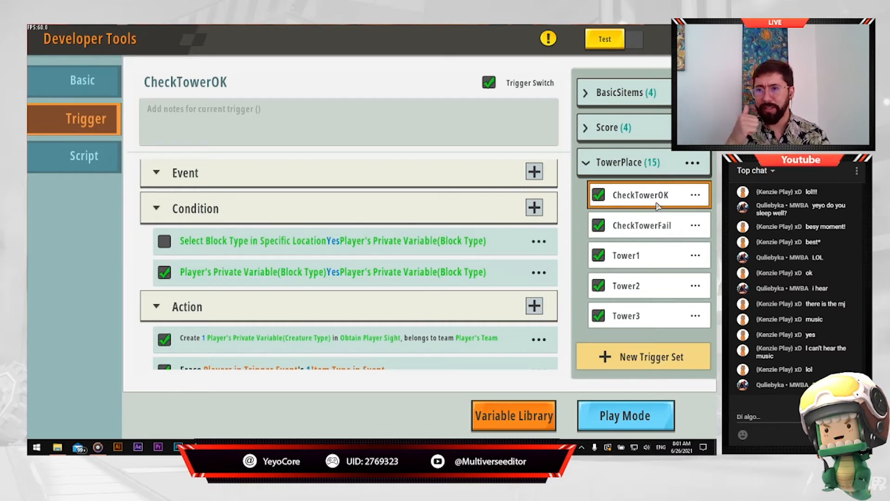
click(659, 230)
click(655, 198)
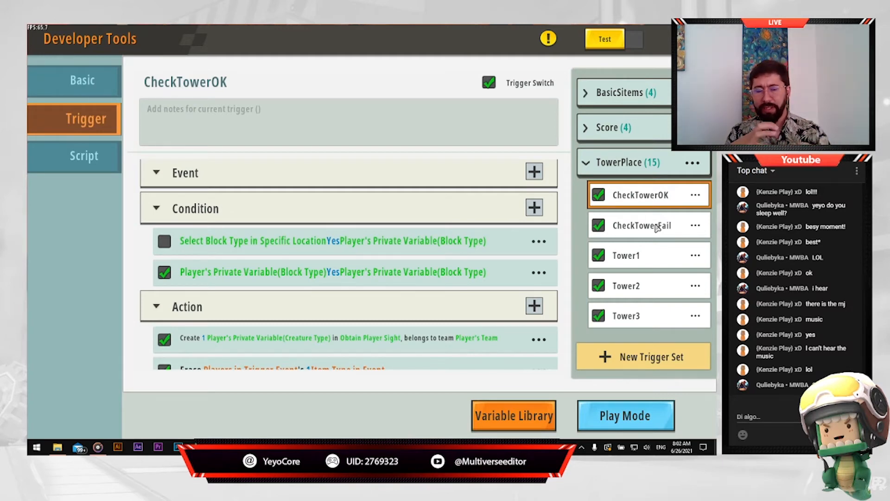
click(623, 236)
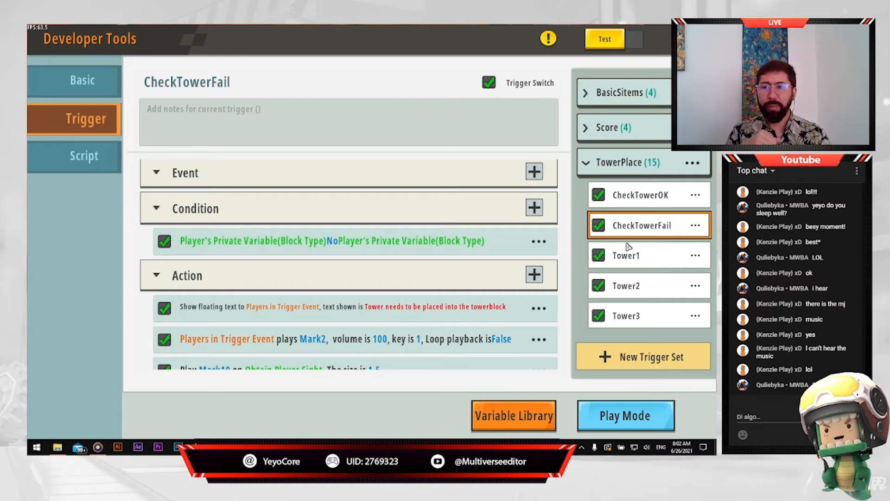
click(651, 202)
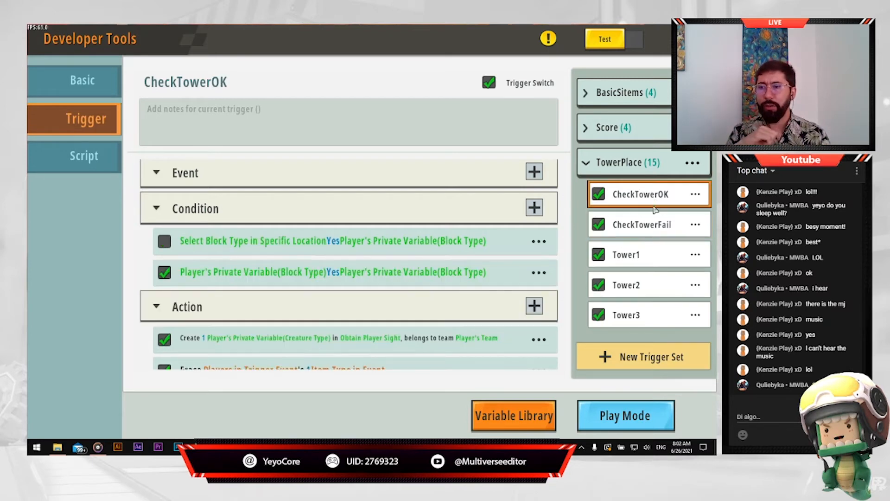
scroll(452, 301, down, 2)
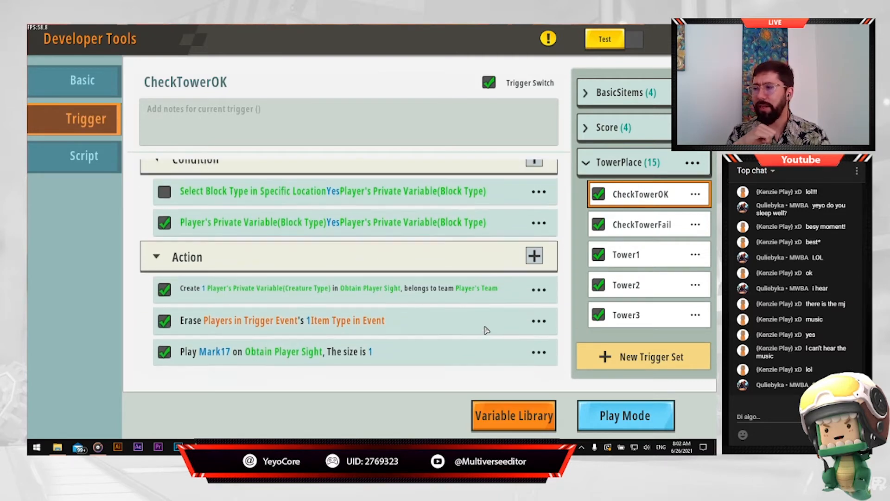
scroll(483, 330, up, 2)
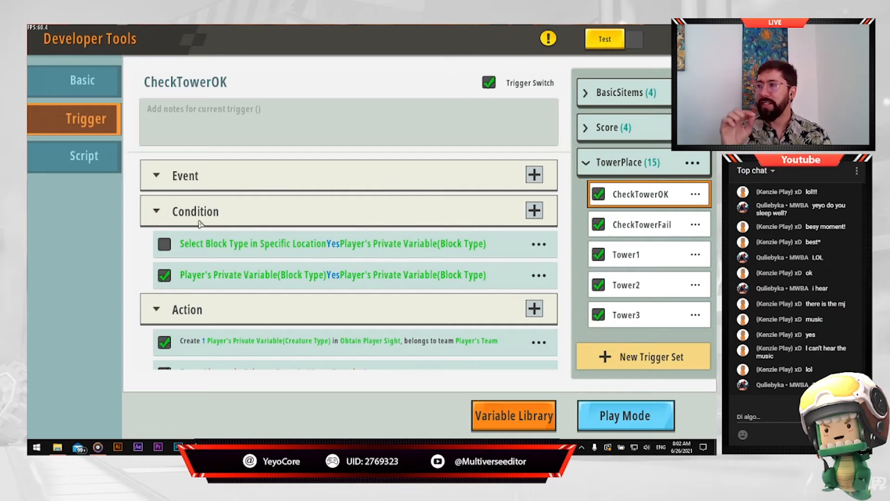
- Inspect the enabled block type condition of CheckTowerOK, choosing AimBlock as the first private variable, and leave the condition editor
click(259, 278)
click(54, 128)
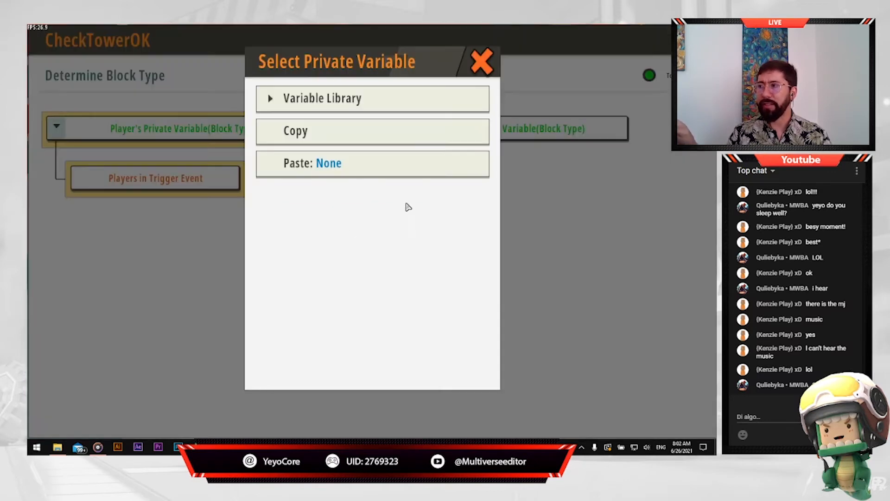
click(270, 99)
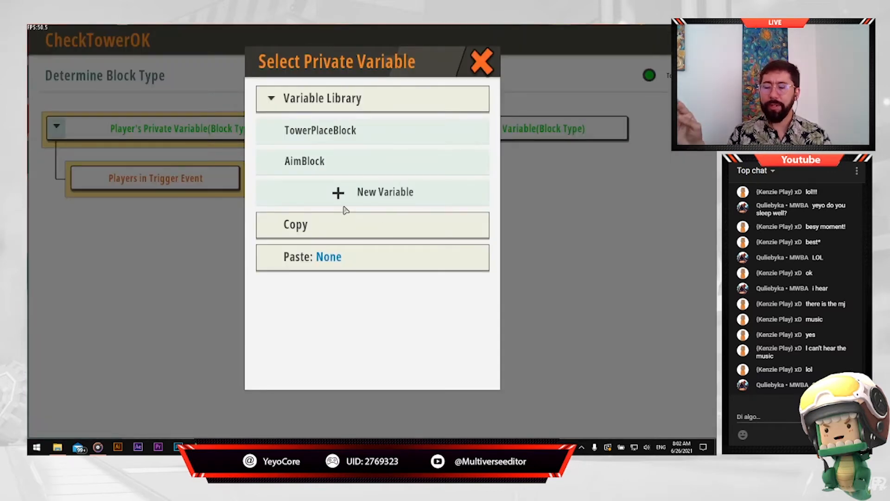
click(340, 170)
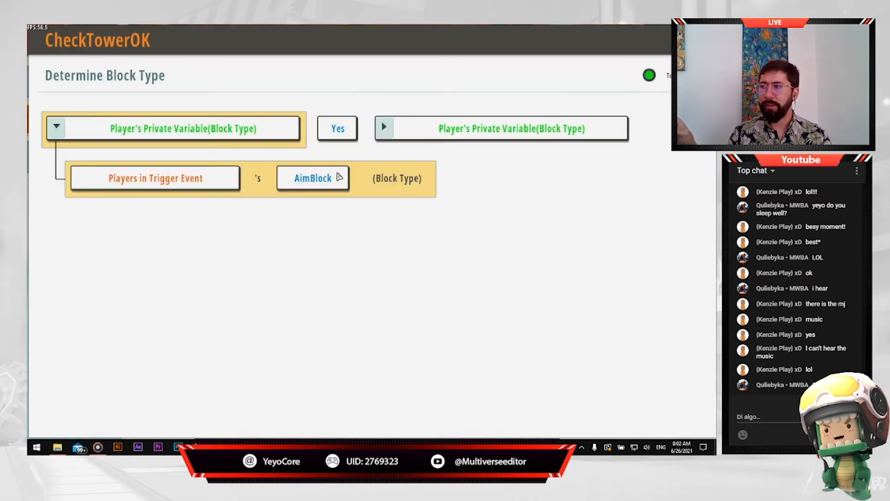
key(Escape)
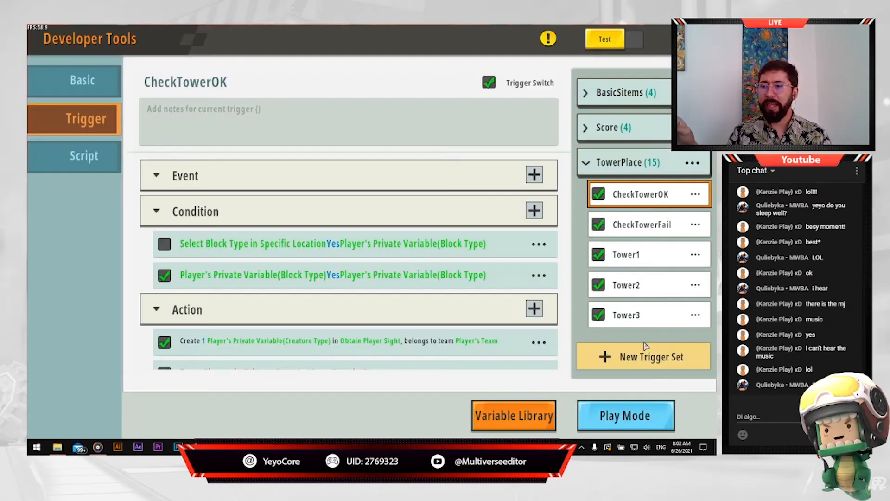
- Show the private Block Type variables in the variable library
click(539, 421)
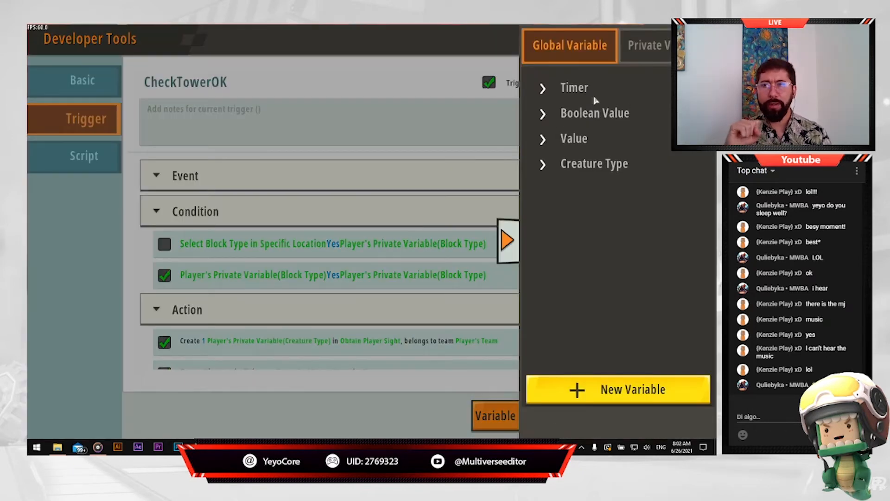
click(660, 54)
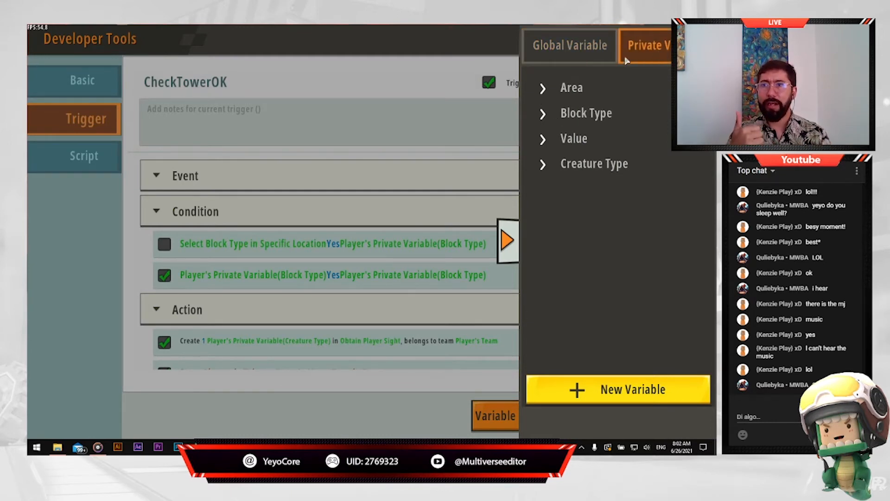
click(544, 114)
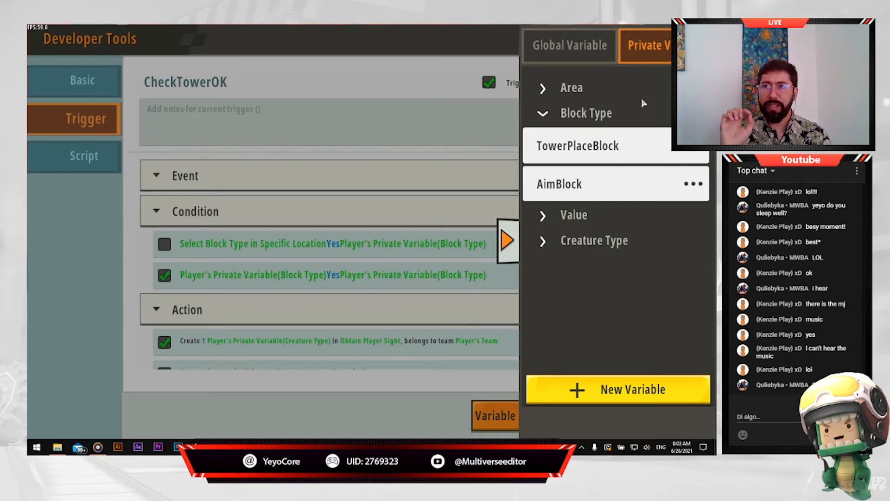
- Fill in a new private Block Type variable named AimBlock and discard it without saving
click(584, 387)
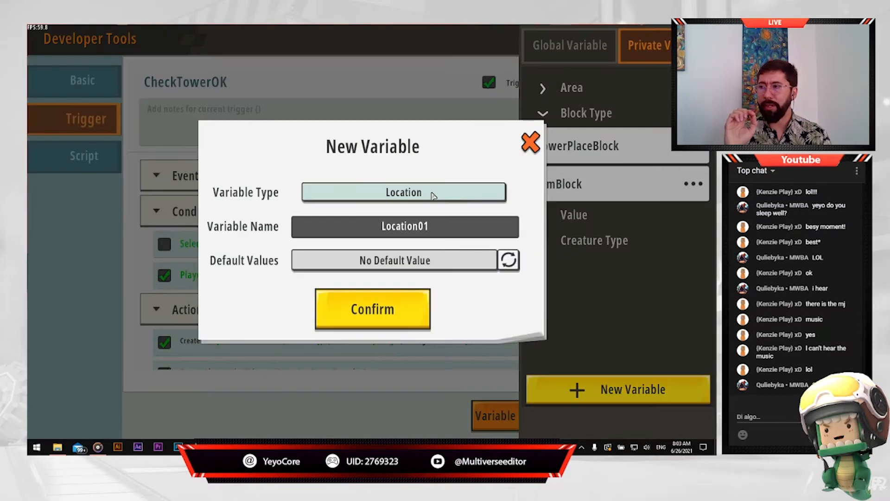
click(433, 195)
scroll(341, 284, down, 2)
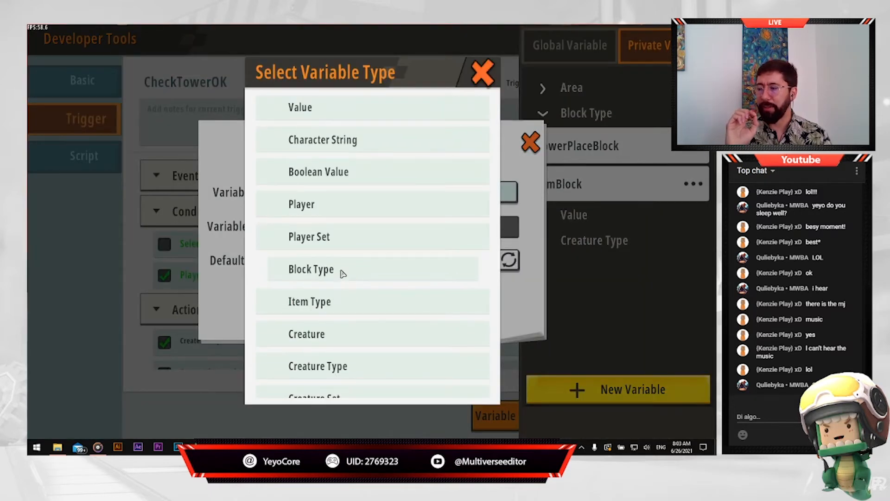
click(342, 271)
click(443, 229)
key(BackSpace)
key(BackSpace)
key(BackSpace)
key(BackSpace)
key(BackSpace)
key(BackSpace)
key(BackSpace)
key(BackSpace)
key(BackSpace)
key(BackSpace)
key(BackSpace)
text(AimBlock)
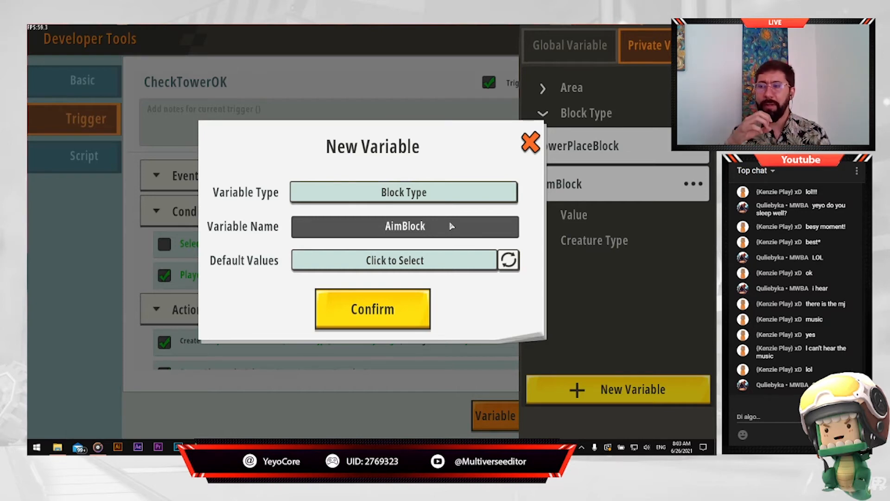
click(530, 143)
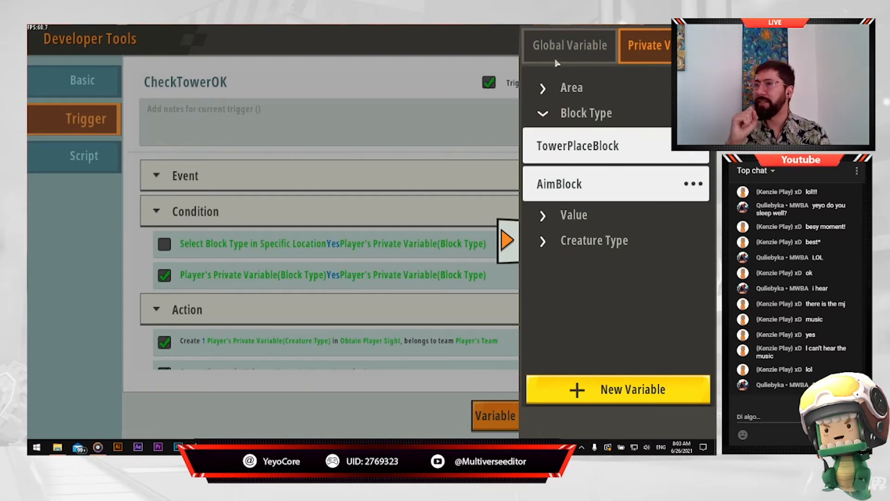
- Look into the private Area variables and check the settings of the TowerPlaceBlock variable
click(381, 400)
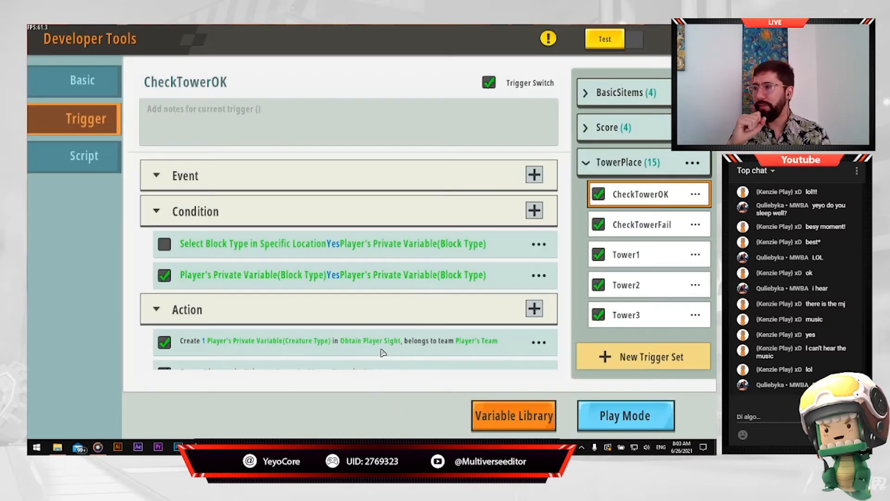
click(510, 416)
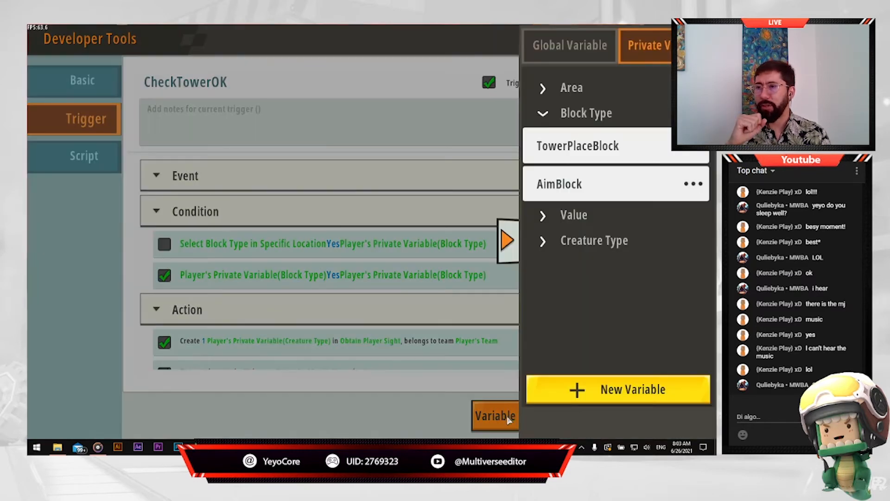
click(543, 88)
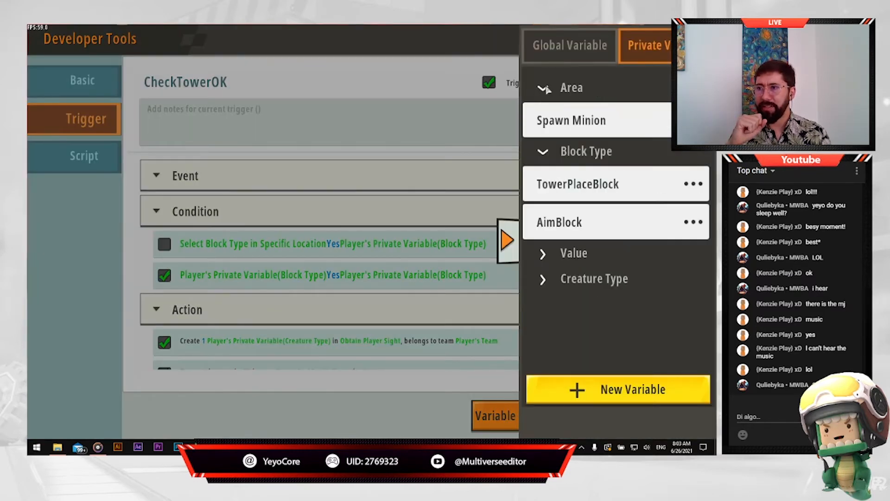
click(549, 91)
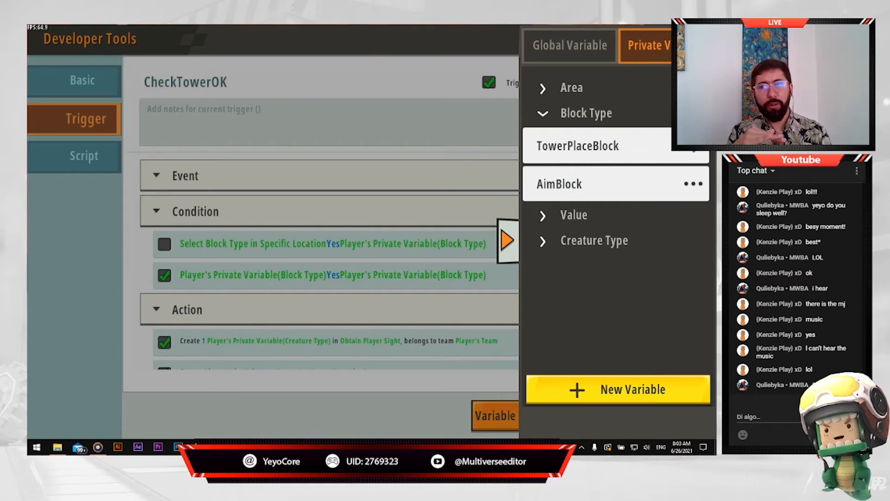
click(692, 145)
click(591, 144)
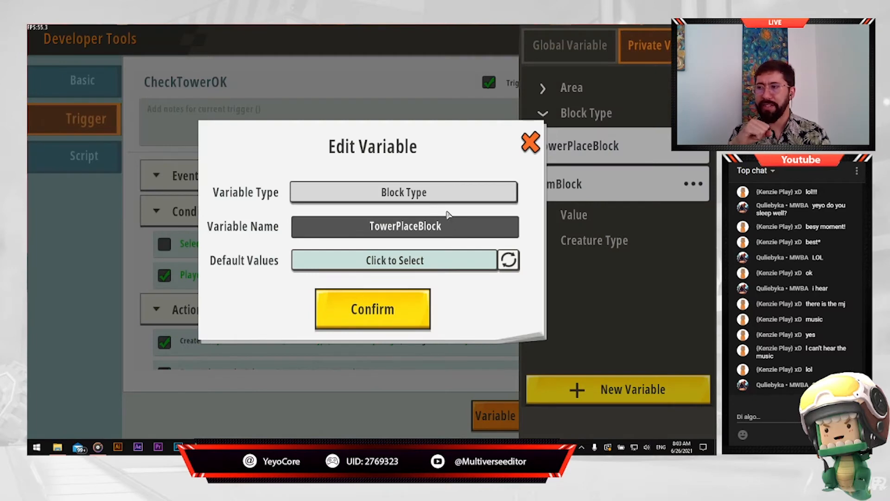
click(529, 145)
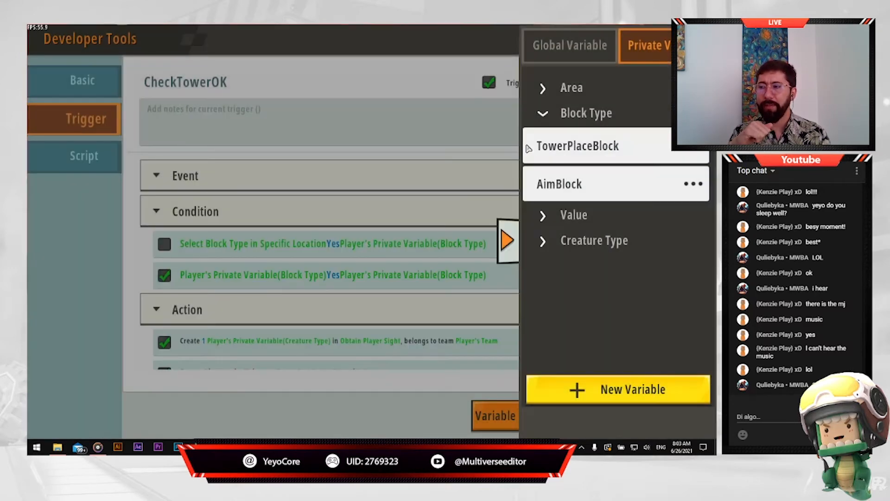
click(635, 390)
click(415, 191)
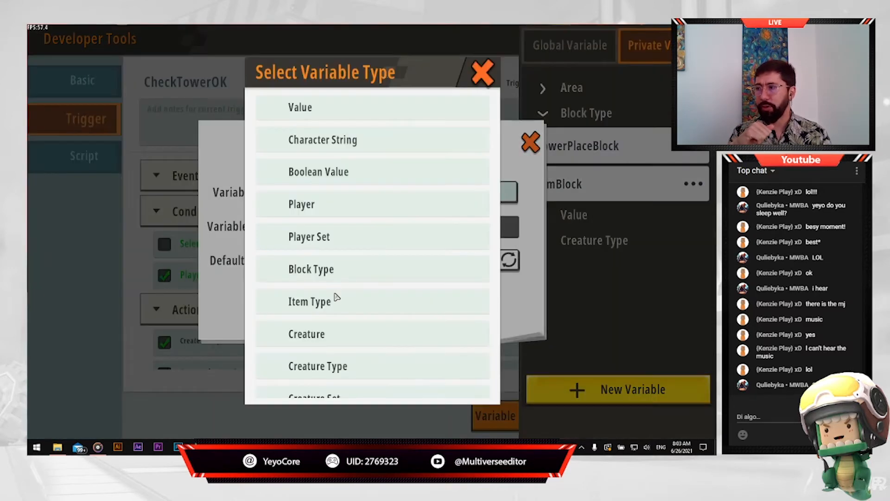
click(340, 280)
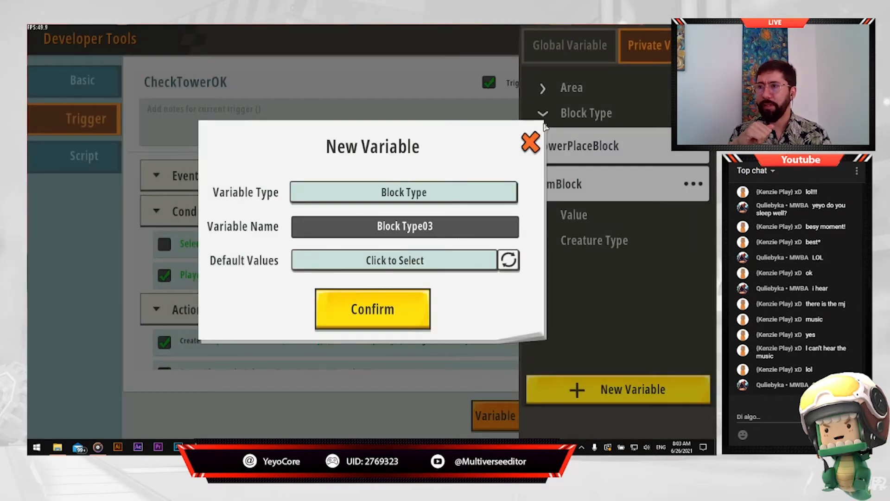
click(528, 143)
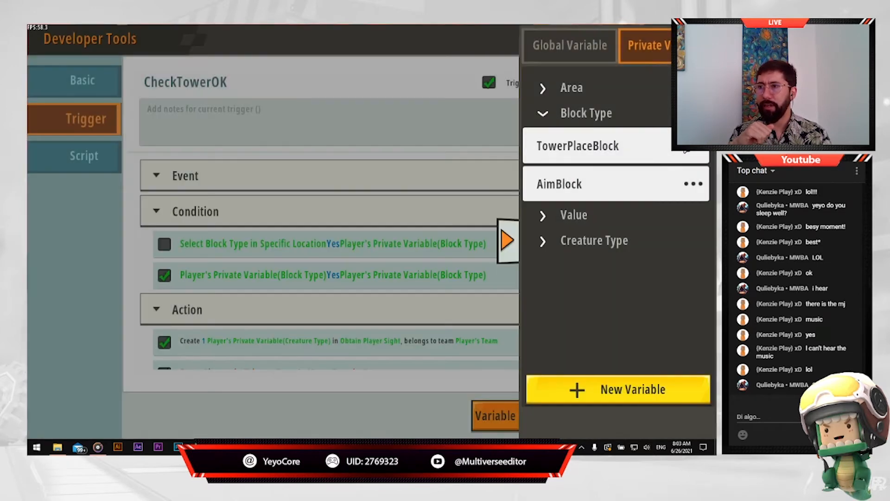
- Recheck the TowerPlaceBlock settings and review the private Creature Type and Value variables in the library
click(600, 151)
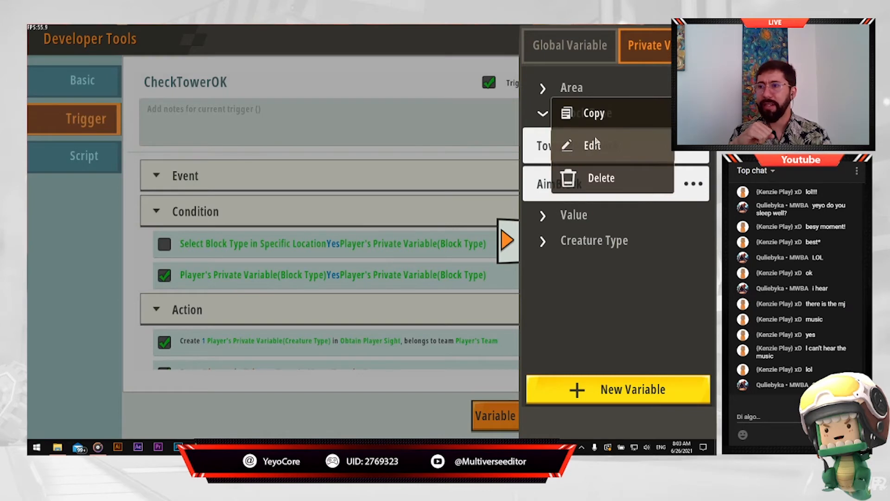
click(593, 144)
click(528, 142)
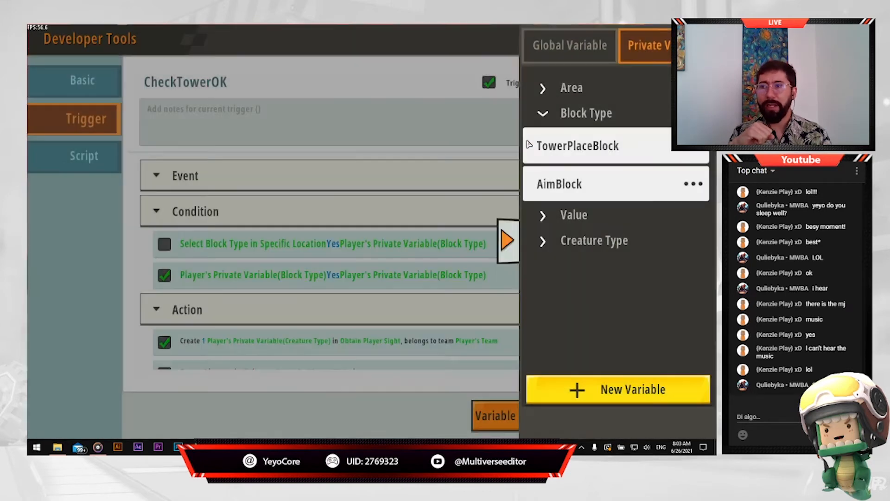
click(542, 241)
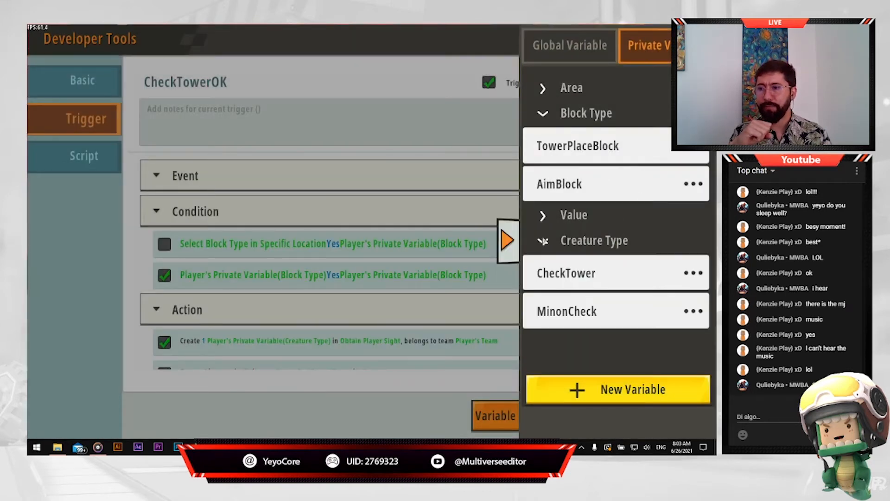
click(543, 215)
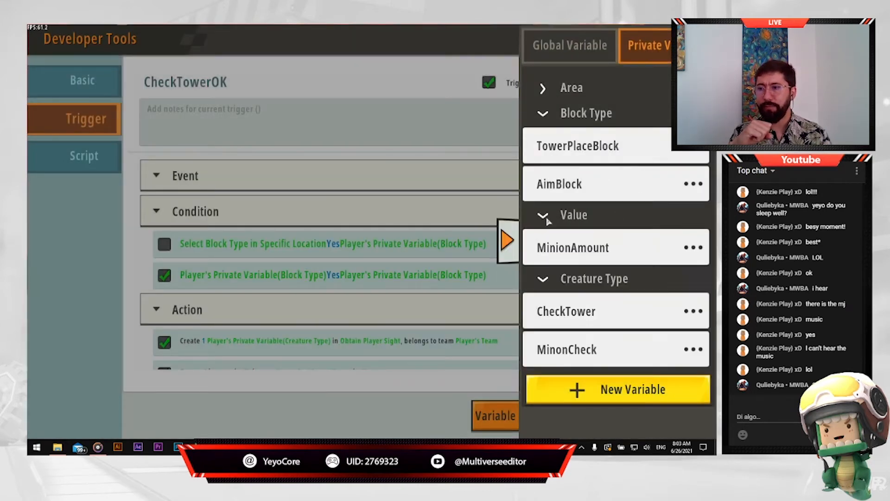
click(543, 84)
click(543, 82)
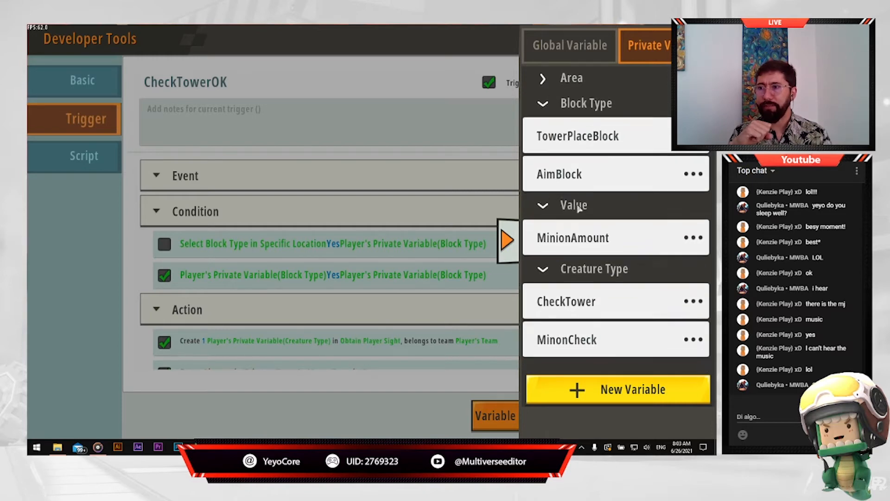
click(546, 283)
click(546, 283)
- Fill in a new private Creature Type variable named CheckTower and discard it without saving
click(622, 397)
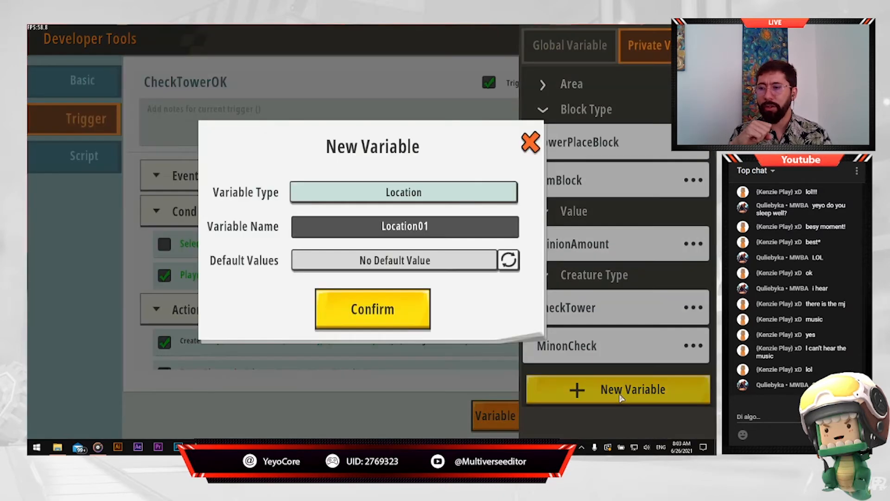
click(443, 190)
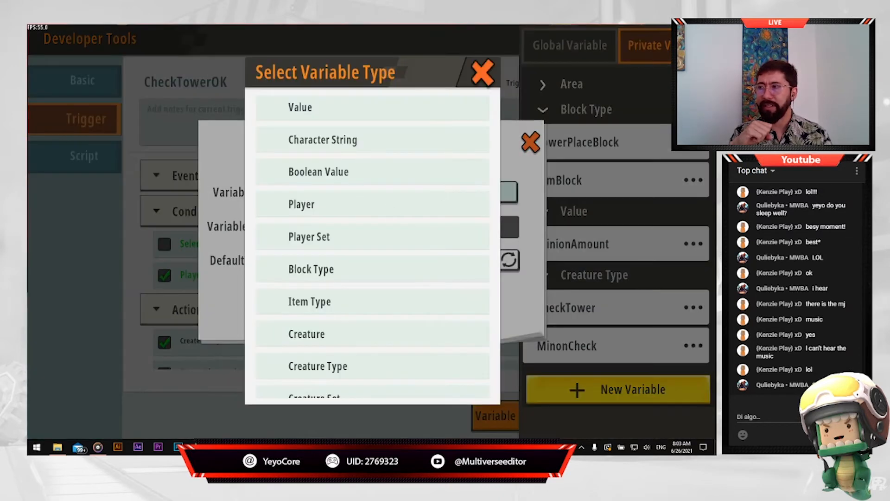
scroll(357, 260, down, 1)
click(356, 326)
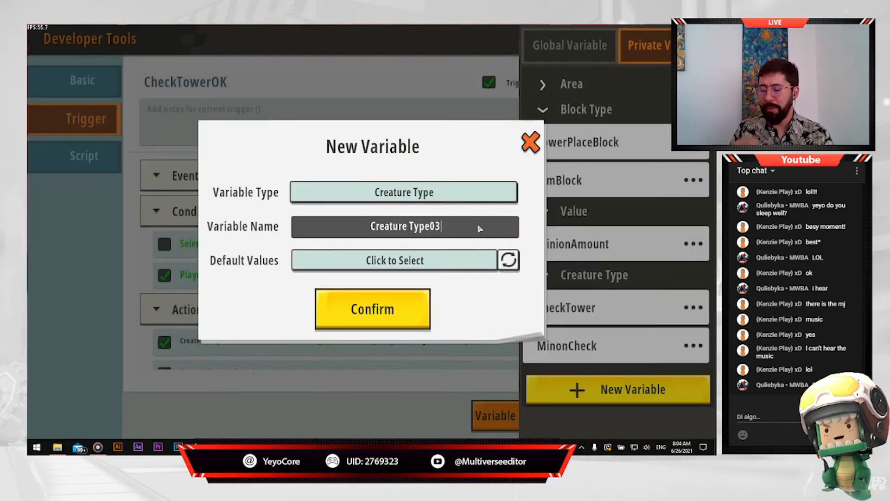
key(BackSpace)
key(BackSpace)
key(BackSpace)
key(BackSpace)
key(BackSpace)
key(BackSpace)
key(BackSpace)
key(BackSpace)
key(BackSpace)
key(BackSpace)
key(BackSpace)
key(BackSpace)
key(BackSpace)
key(BackSpace)
key(BackSpace)
text(CheckTower)
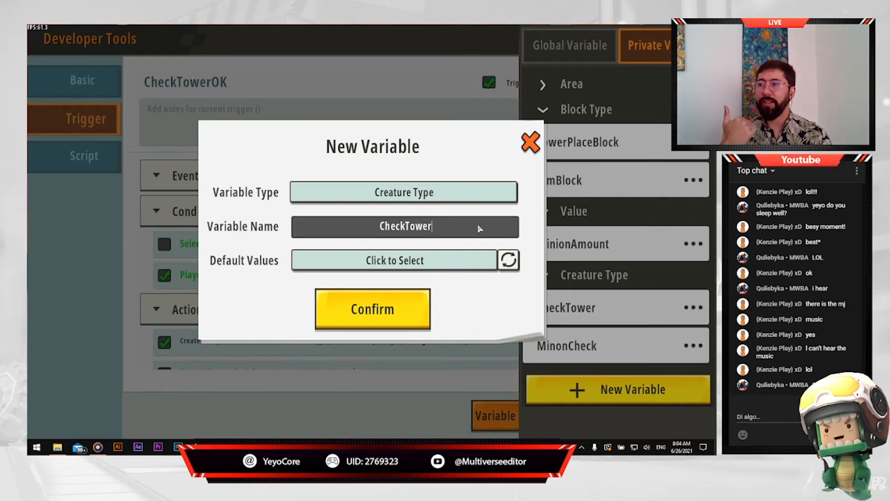
click(532, 145)
- Leave the variable library and open the enabled block type condition of CheckTowerOK
click(501, 253)
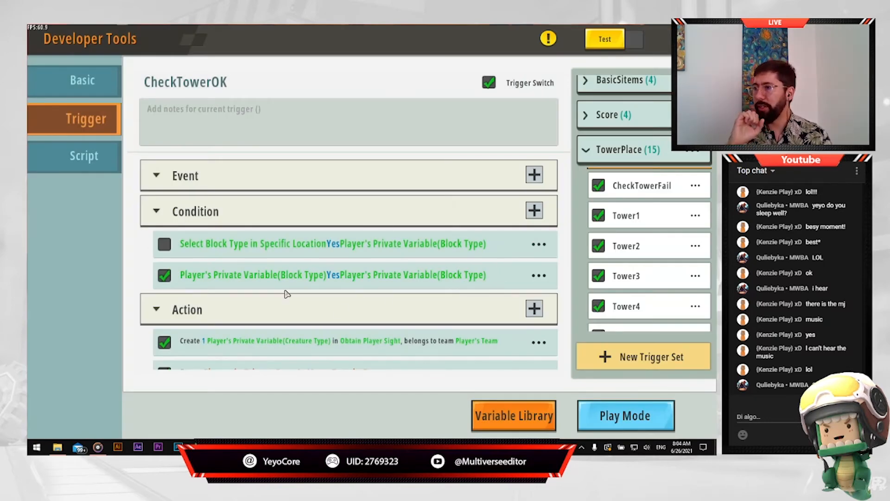
click(238, 275)
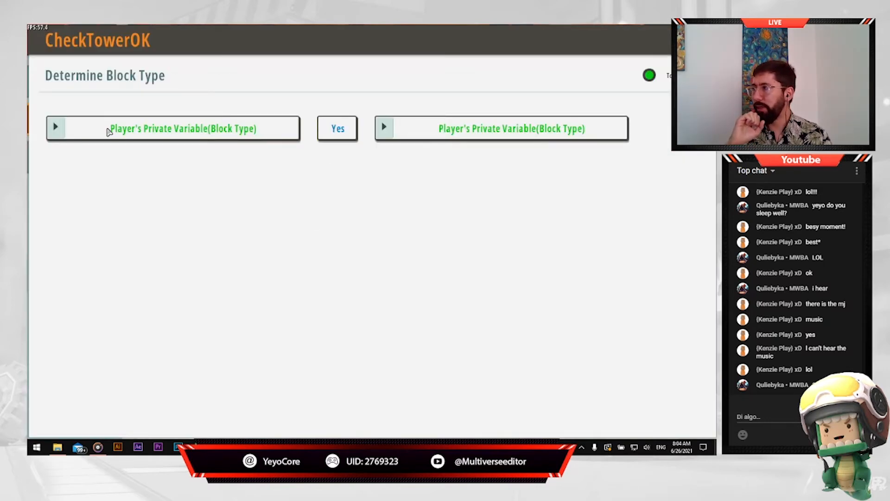
- Inspect both private-variable operands of the enabled Determine Block Type condition in the CheckTowerOK trigger
click(56, 128)
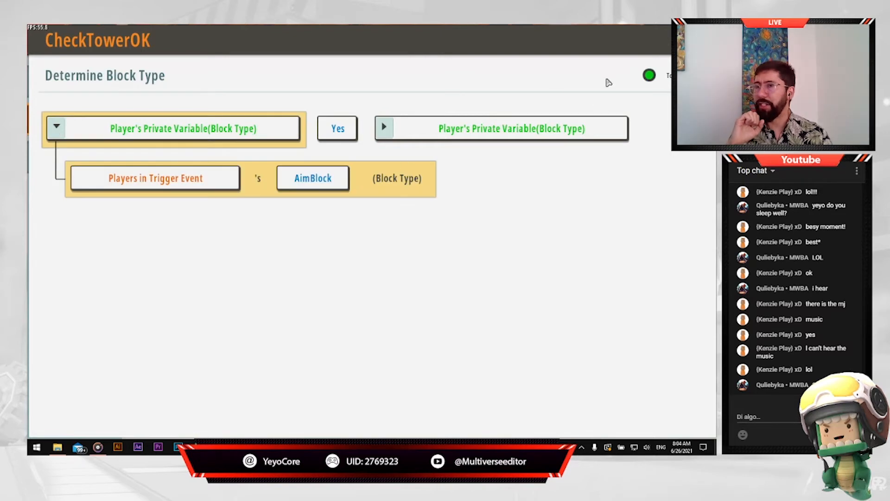
click(384, 129)
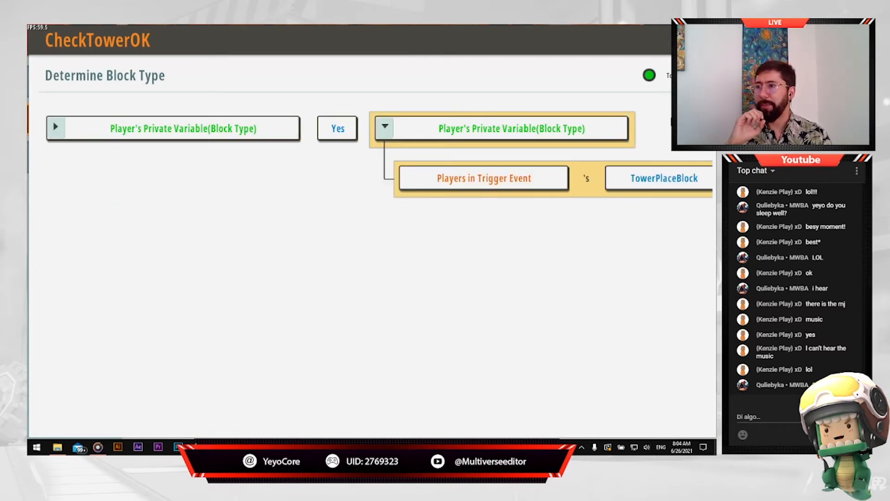
click(695, 39)
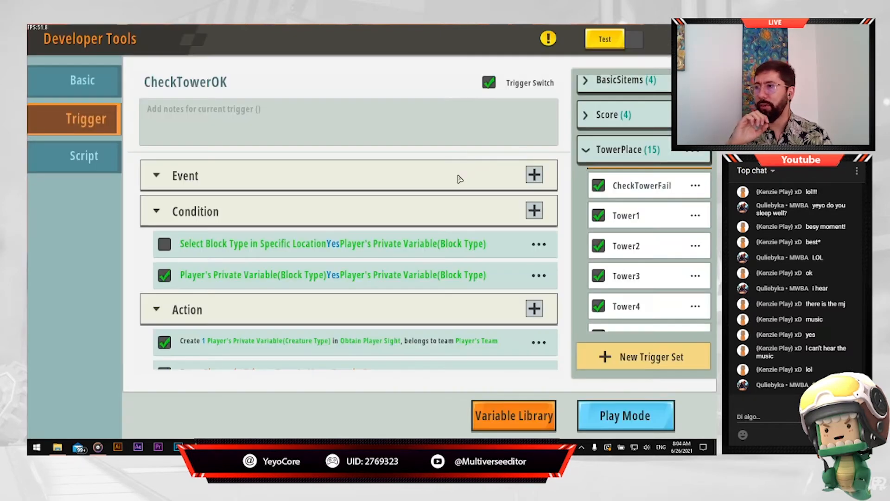
- Add a Determine Block Type condition from the Block category to the CheckTowerOK trigger
click(535, 176)
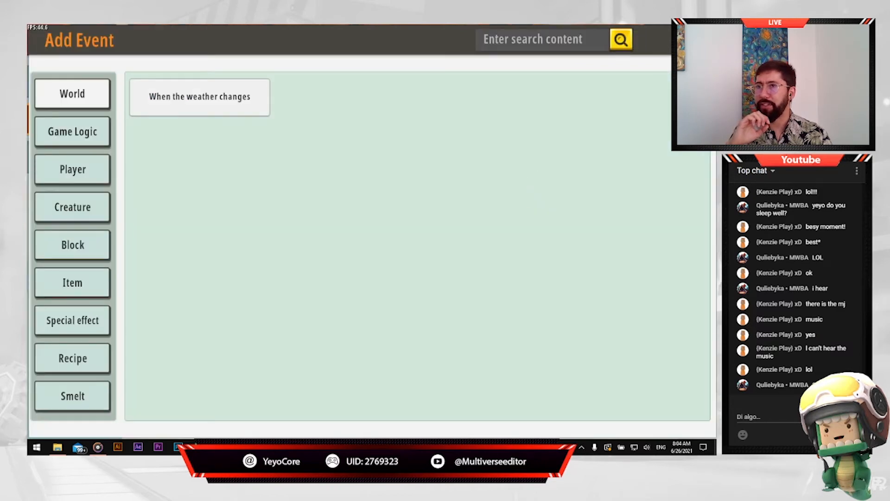
key(Escape)
click(536, 211)
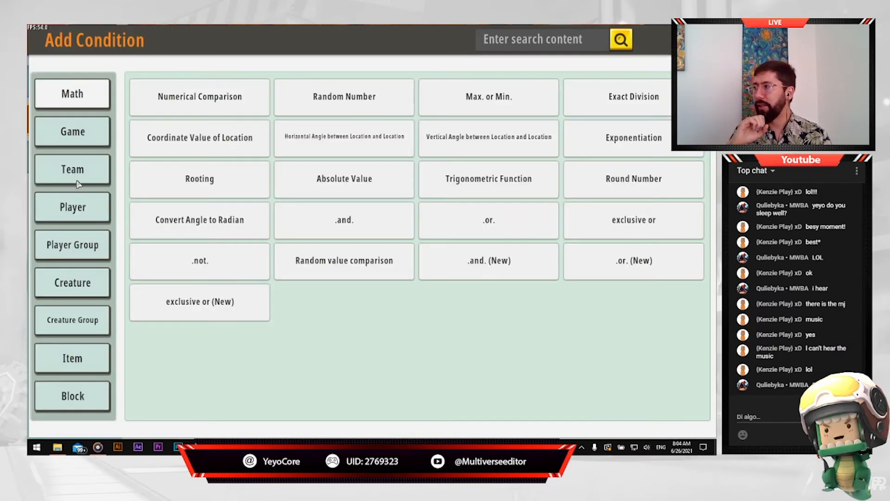
scroll(81, 273, down, 1)
scroll(80, 274, down, 1)
click(81, 350)
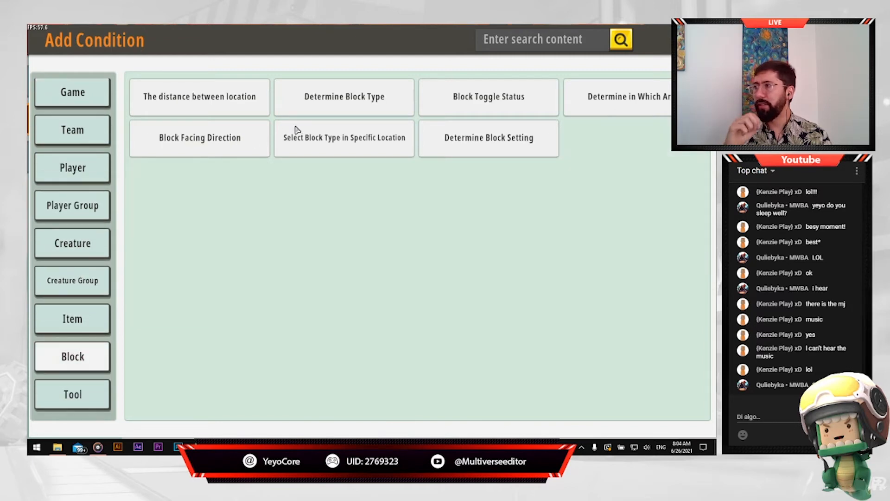
click(359, 106)
scroll(218, 348, down, 3)
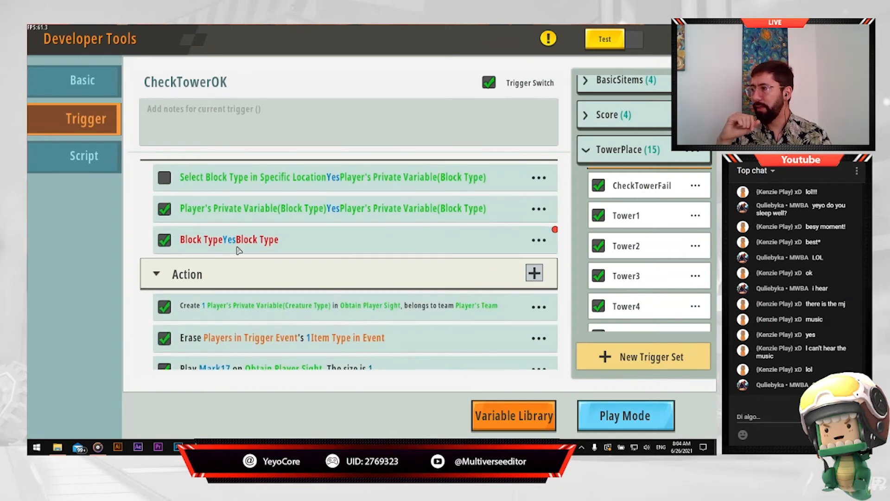
- Set the new condition's first block type to the private variable AimBlock of Players in Trigger Event
click(235, 245)
click(115, 128)
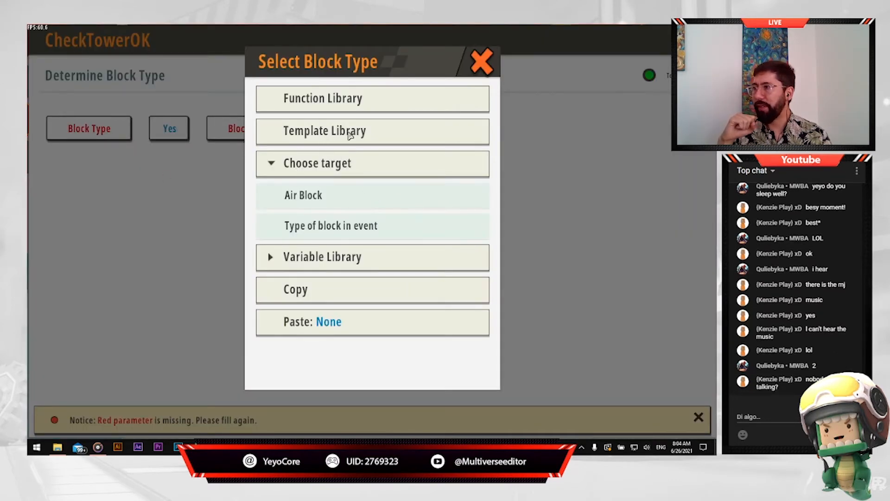
click(355, 106)
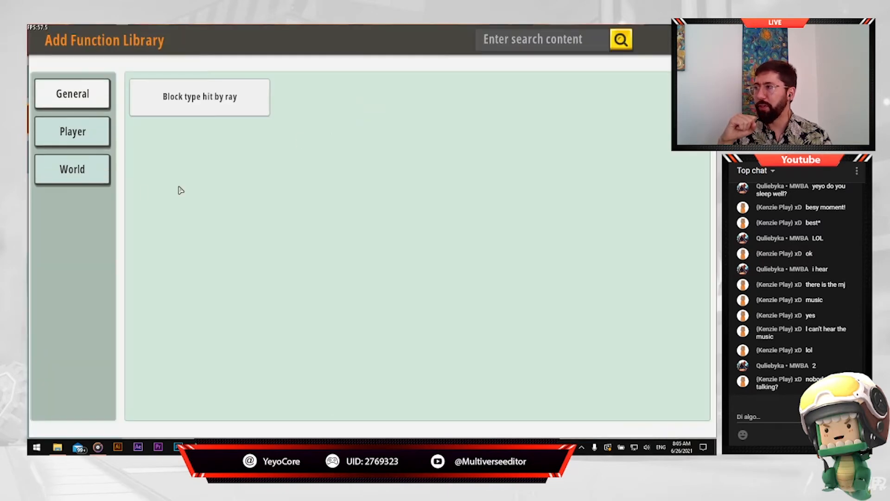
click(87, 139)
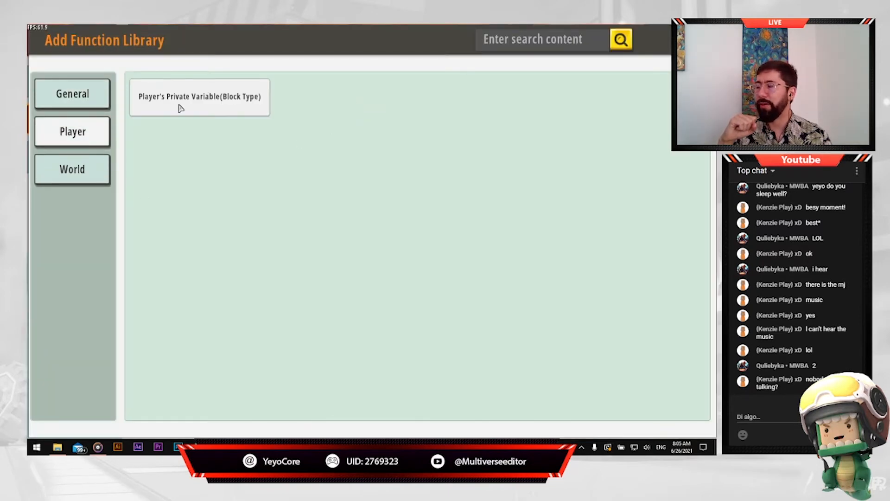
click(210, 103)
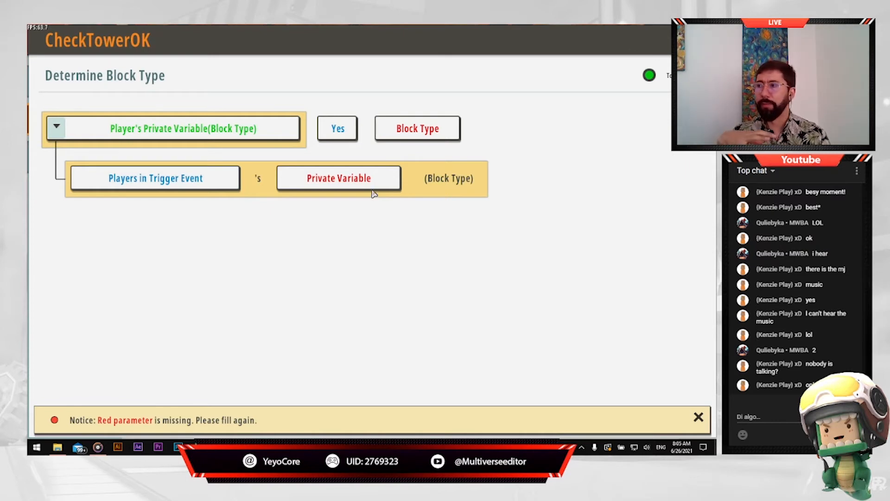
click(379, 178)
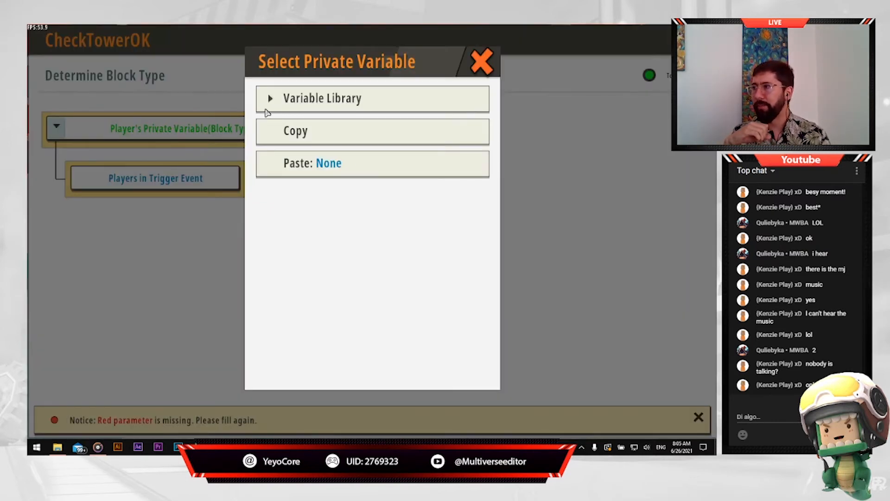
click(279, 107)
click(324, 164)
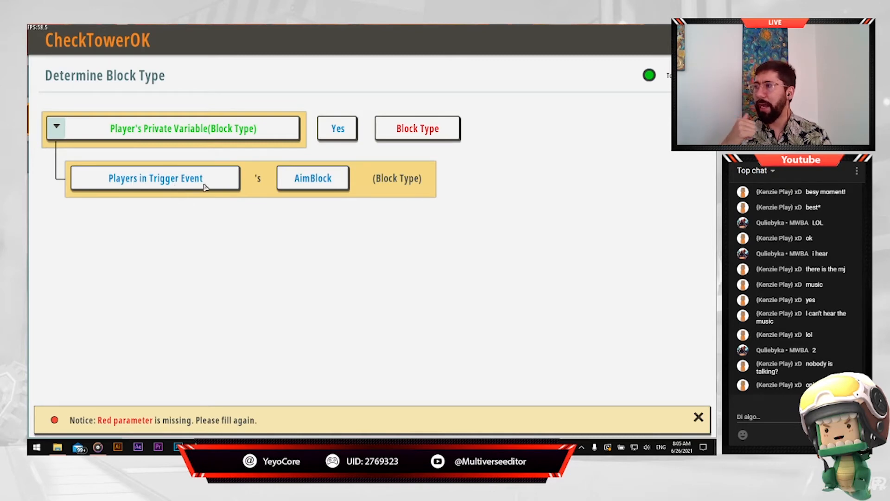
- Set the new condition's second block type to the private variable TowerPlaceBlock of Players in Trigger Event
click(416, 132)
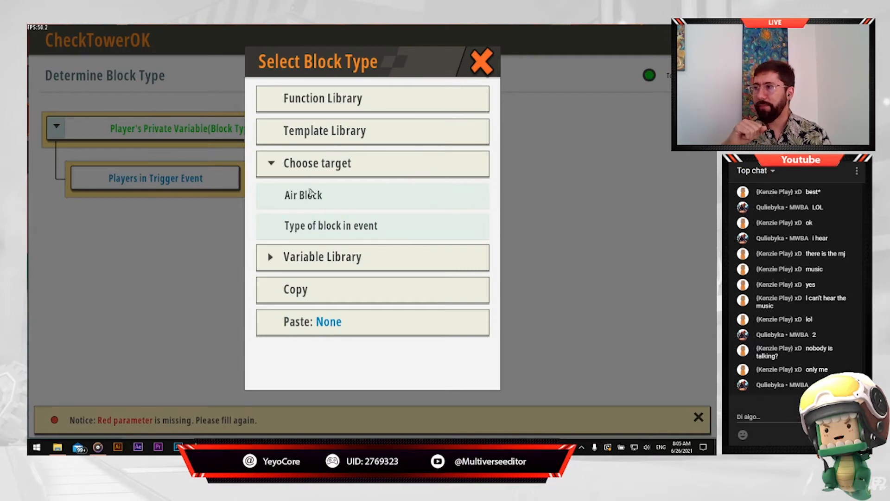
click(487, 75)
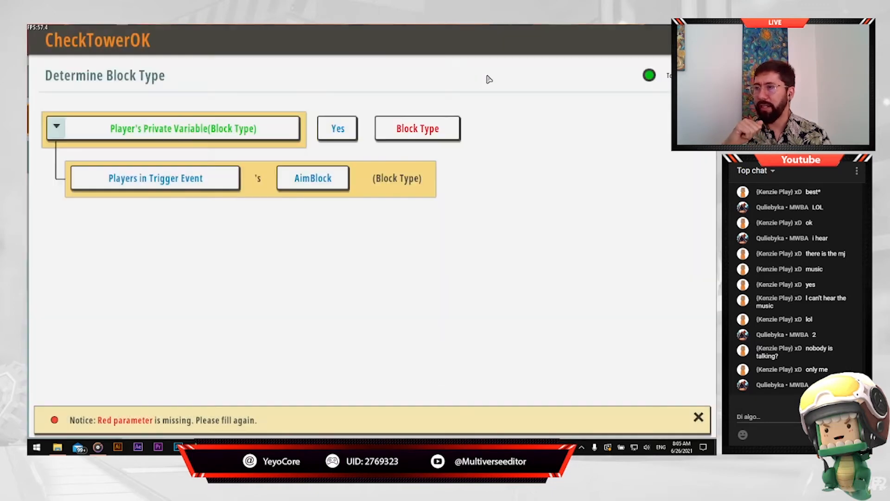
click(438, 134)
click(350, 133)
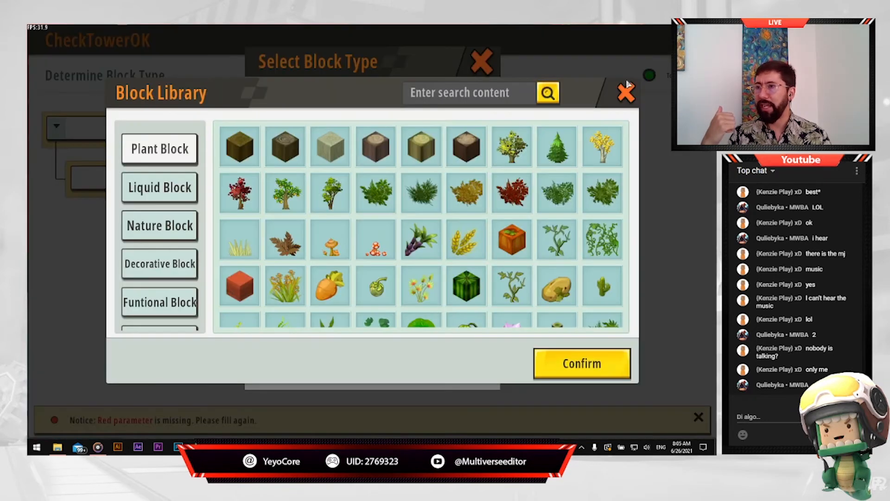
click(626, 93)
click(368, 108)
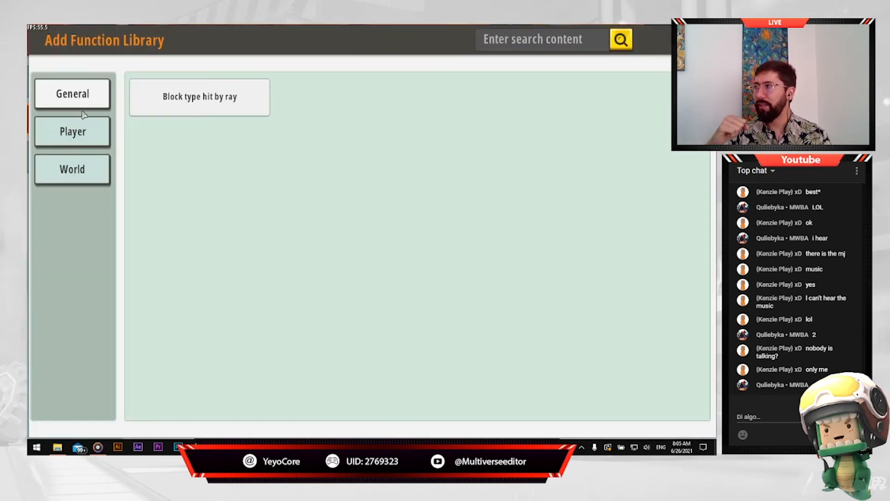
click(87, 125)
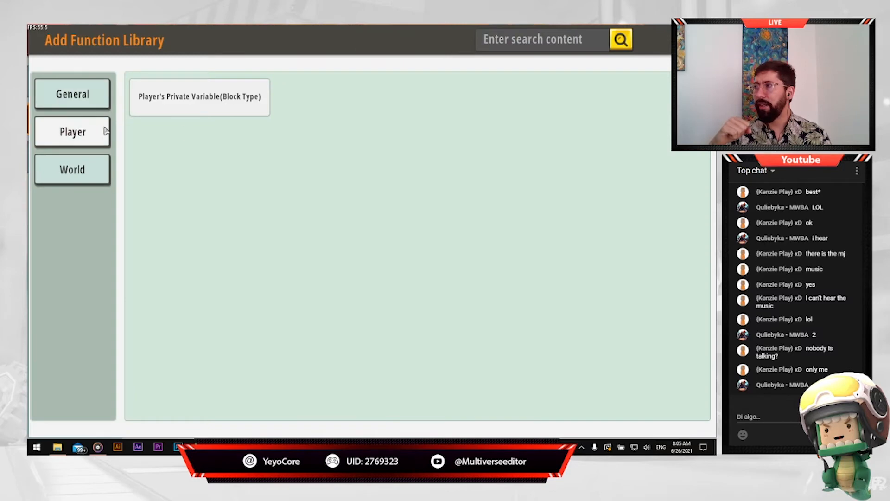
click(216, 106)
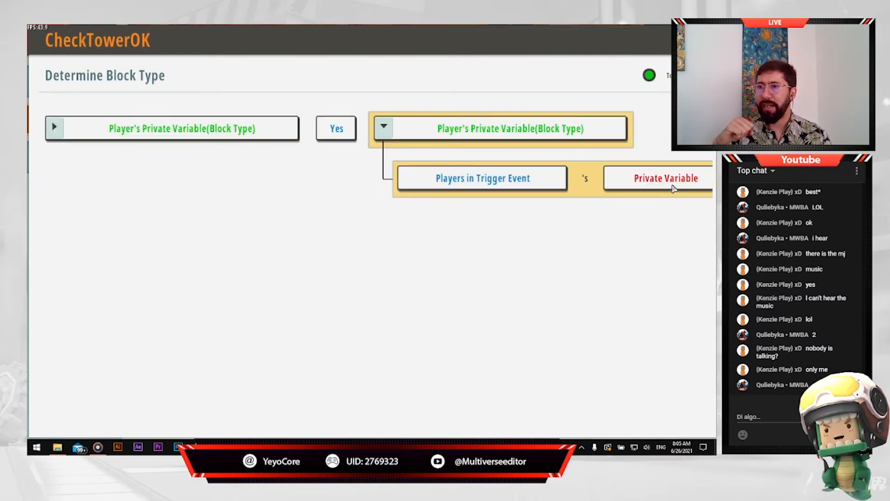
click(674, 189)
click(275, 107)
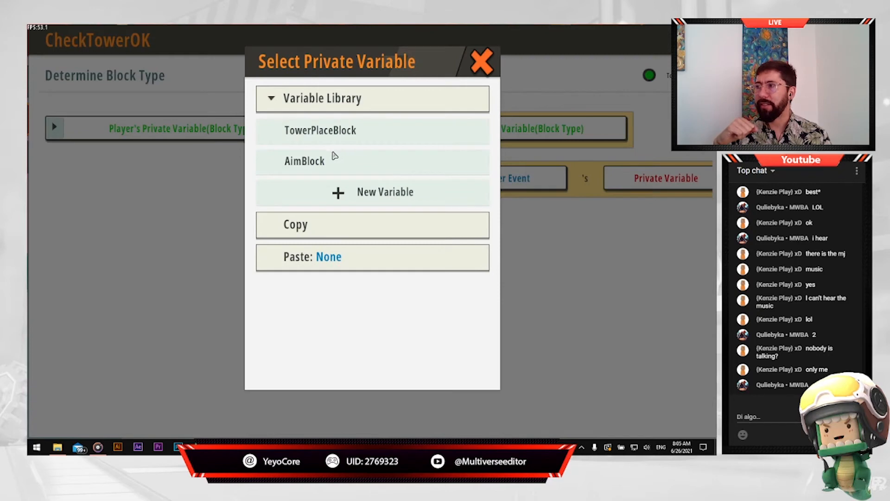
click(356, 139)
drag(642, 284, 558, 286)
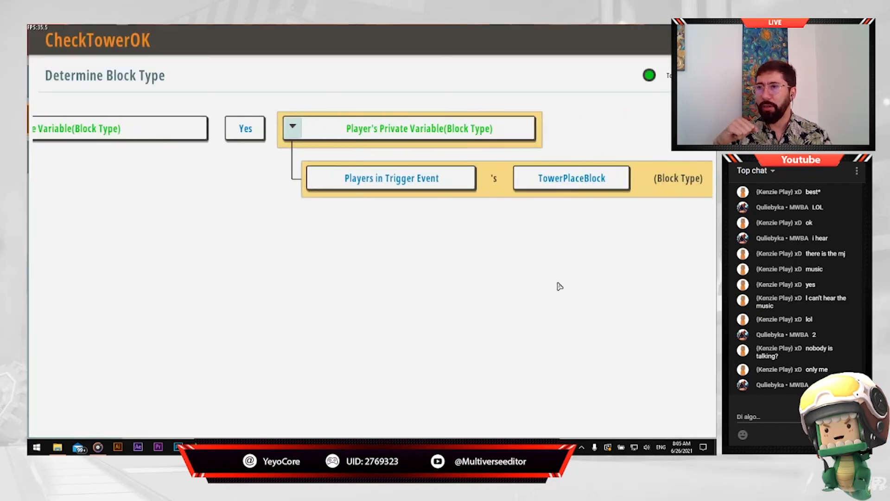
key(Escape)
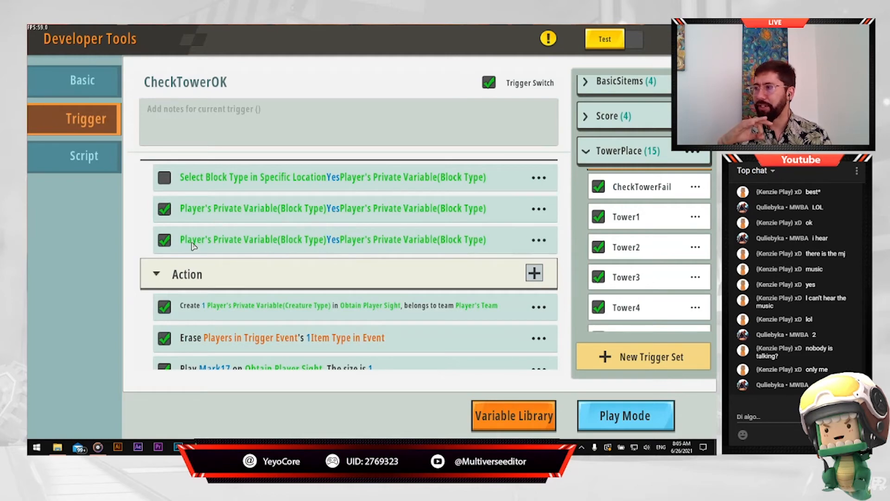
- Delete the newly added Determine Block Type condition at the end of the condition list
click(539, 240)
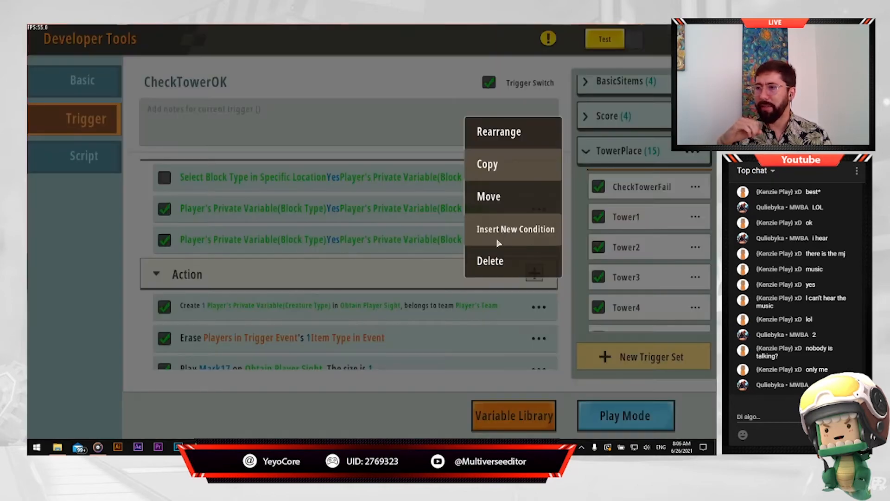
click(494, 267)
click(292, 291)
- Review which private variables the remaining enabled block type condition compares
click(258, 222)
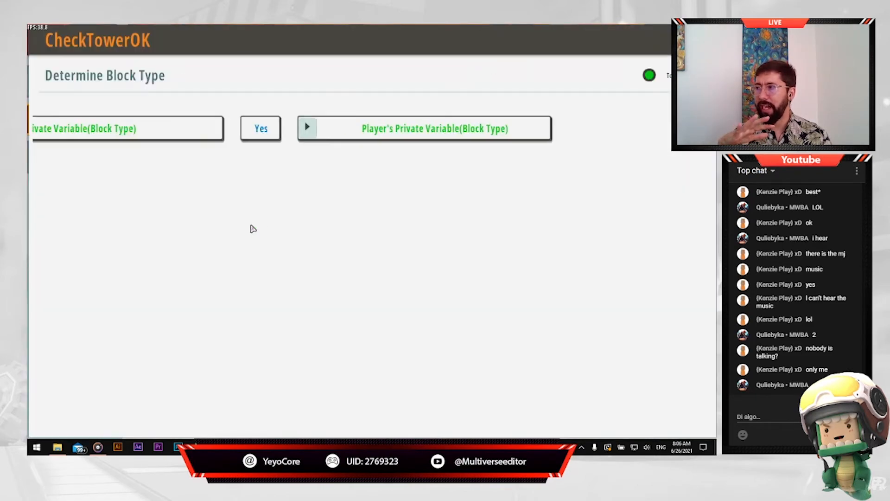
click(56, 128)
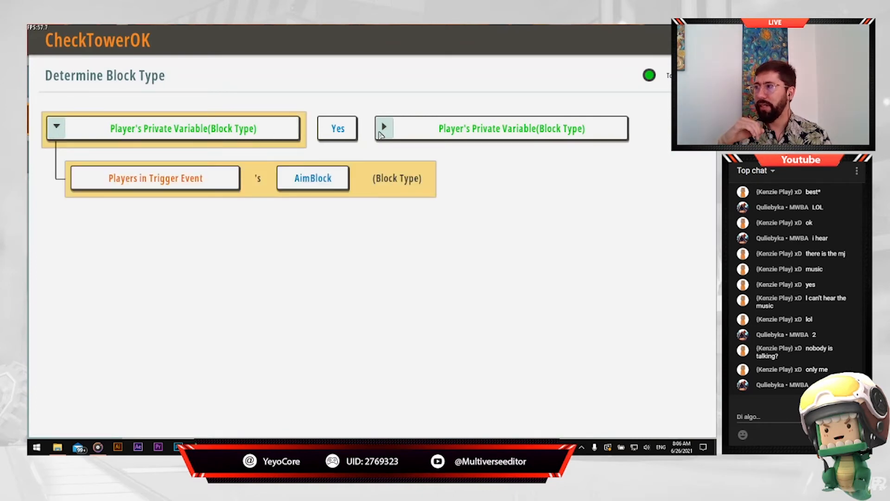
click(383, 128)
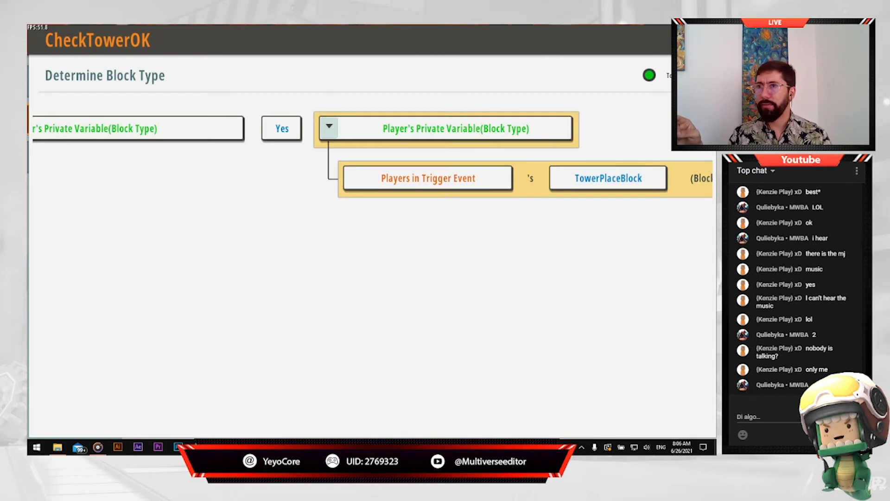
click(698, 39)
- Examine the existing Create Creature action's creature type, location and team parameters in the CheckTowerOK trigger
scroll(422, 311, down, 1)
scroll(422, 312, up, 2)
scroll(454, 318, down, 1)
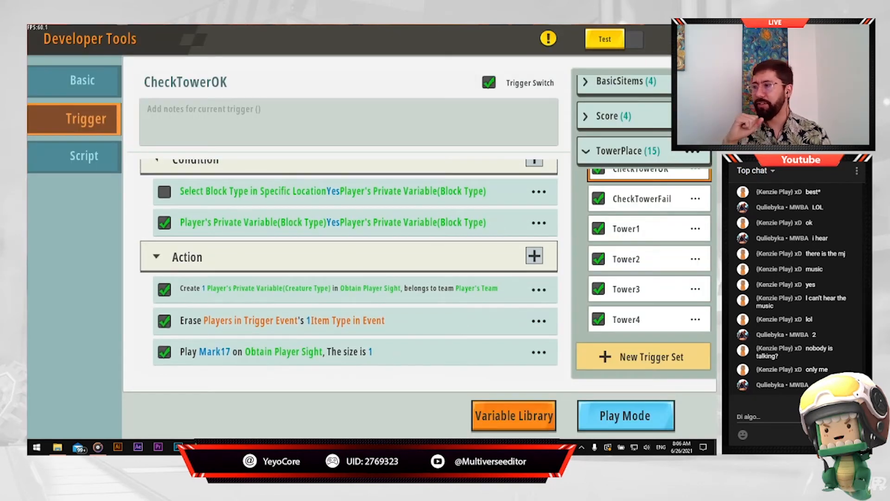
click(401, 302)
click(104, 127)
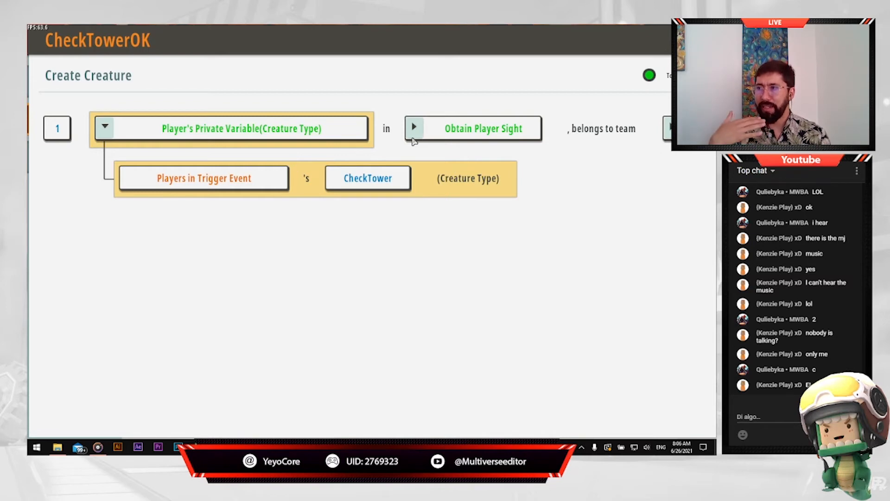
click(412, 139)
scroll(533, 258, right, 3)
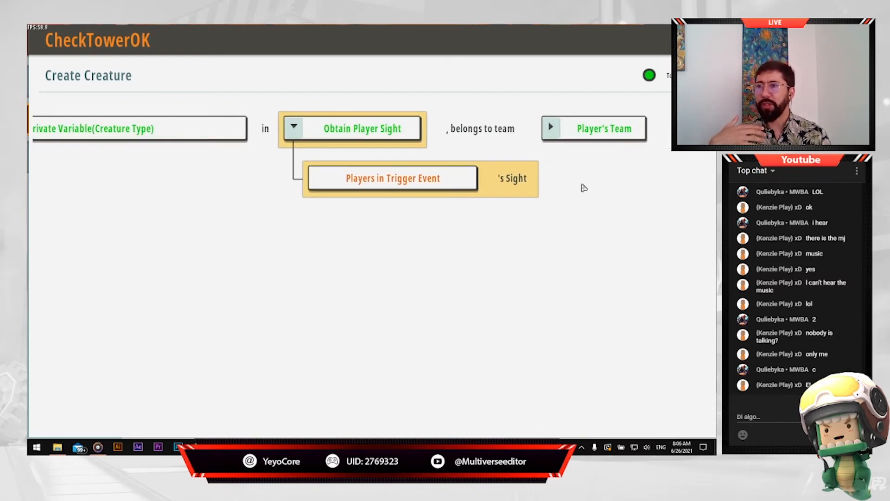
click(545, 134)
scroll(510, 220, right, 5)
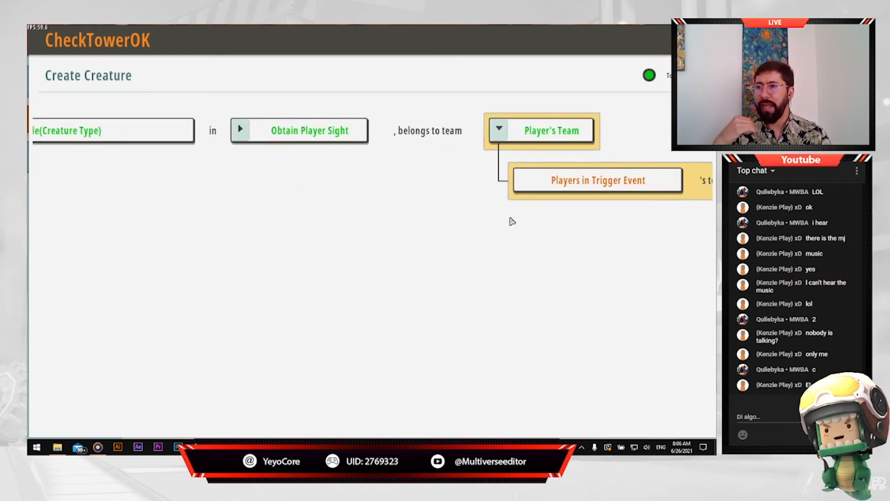
drag(294, 239, 540, 239)
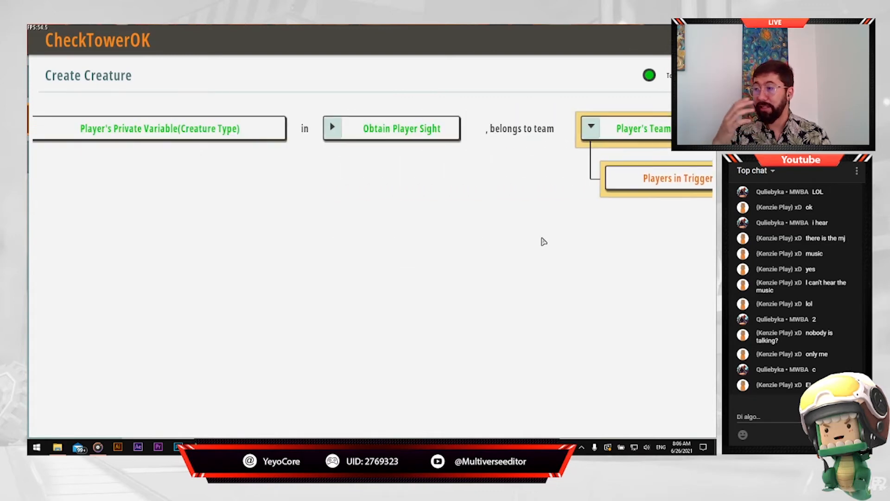
click(696, 40)
- Add a new Create Creature action to the CheckTowerOK trigger and open its parameters
scroll(521, 281, down, 3)
click(532, 258)
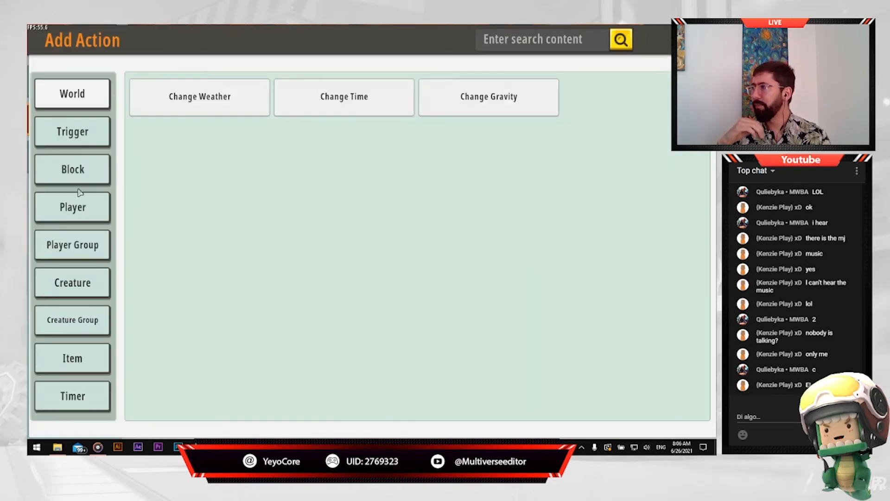
click(73, 282)
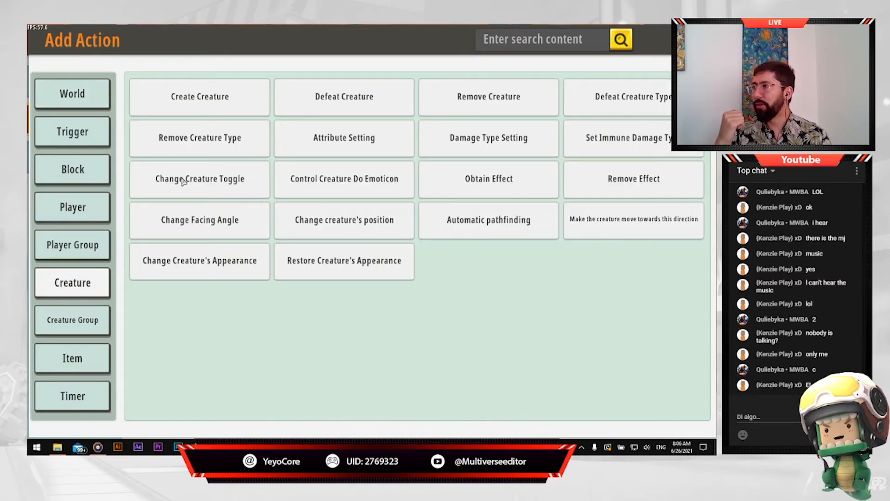
click(251, 107)
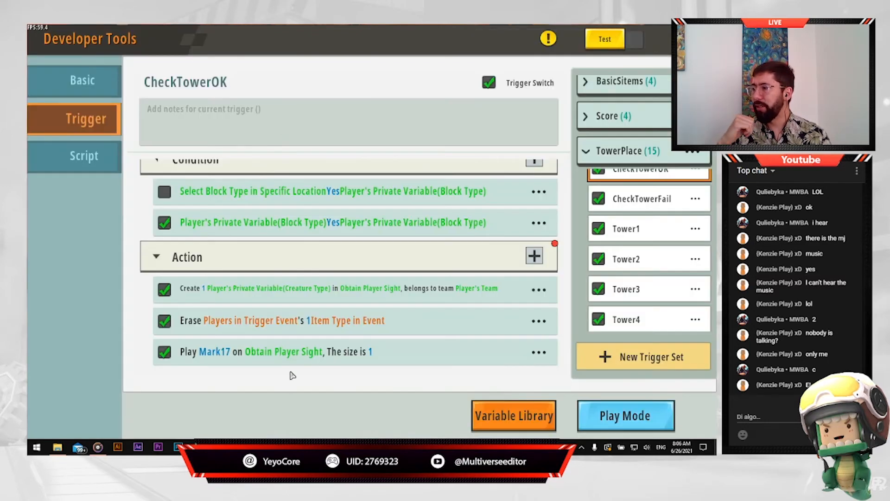
scroll(290, 371, down, 3)
click(287, 353)
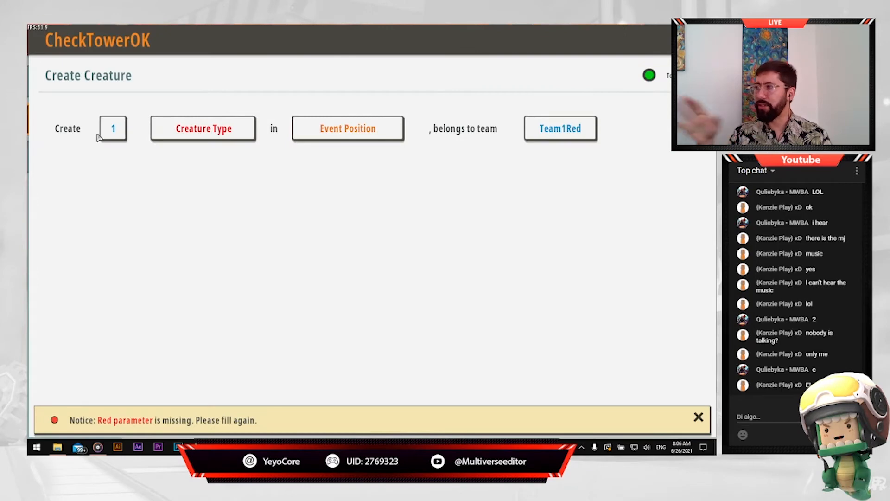
- Set the new Create Creature action's creature type to the CheckTower private variable of Players in Trigger Event
click(202, 130)
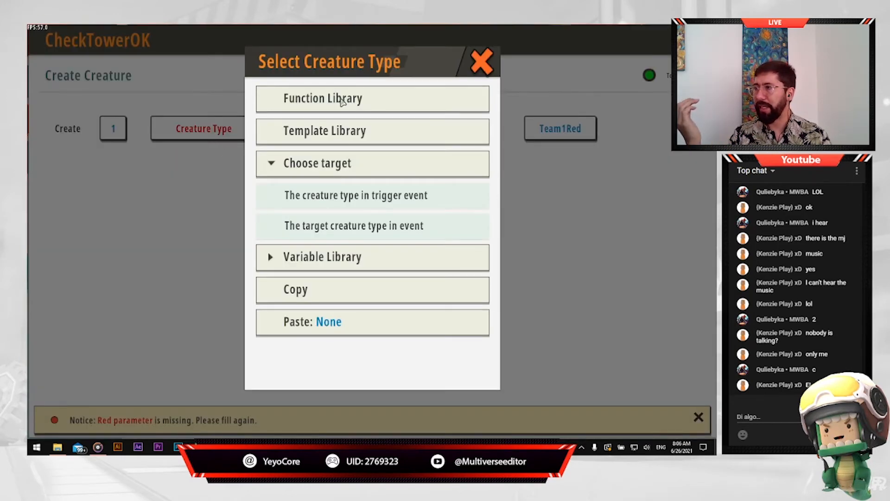
click(343, 101)
click(198, 108)
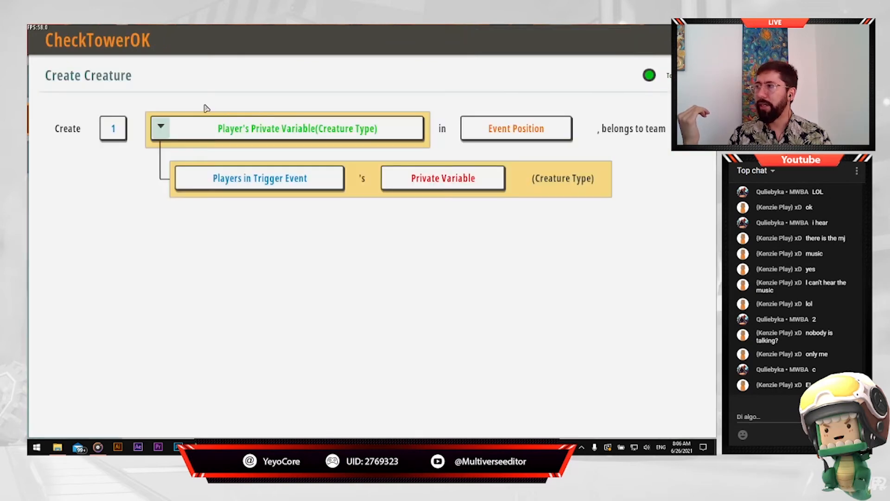
click(460, 189)
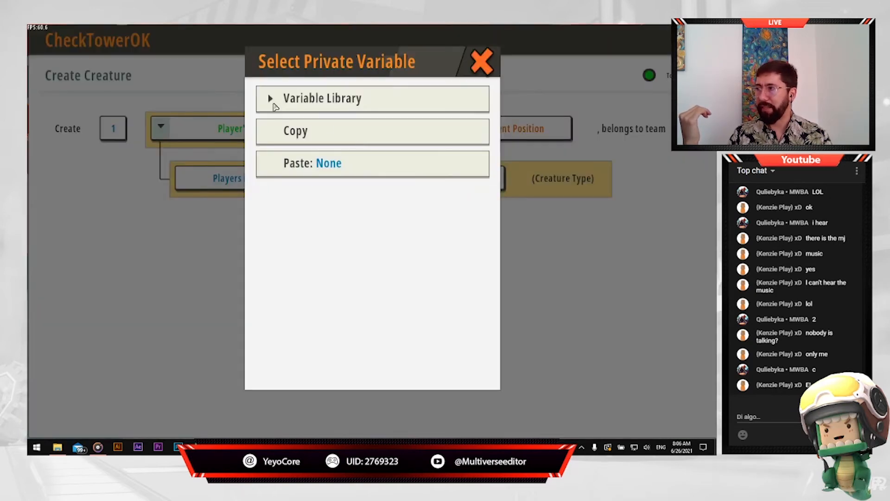
click(276, 109)
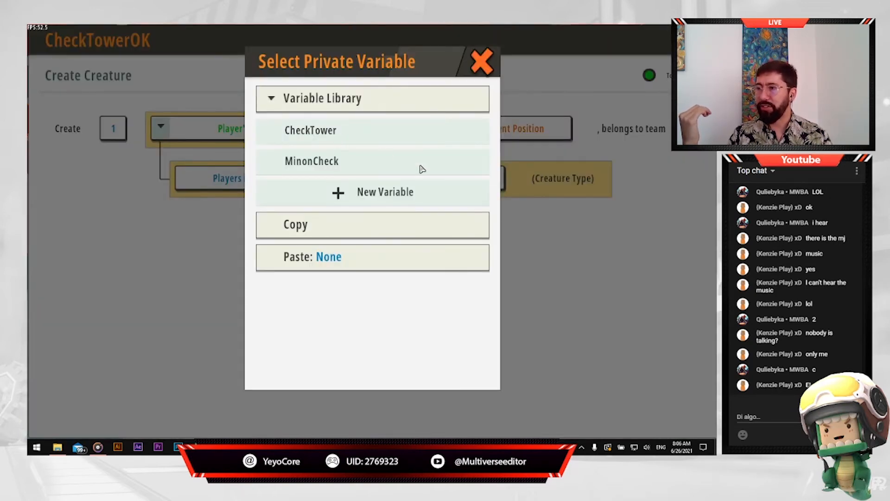
click(342, 135)
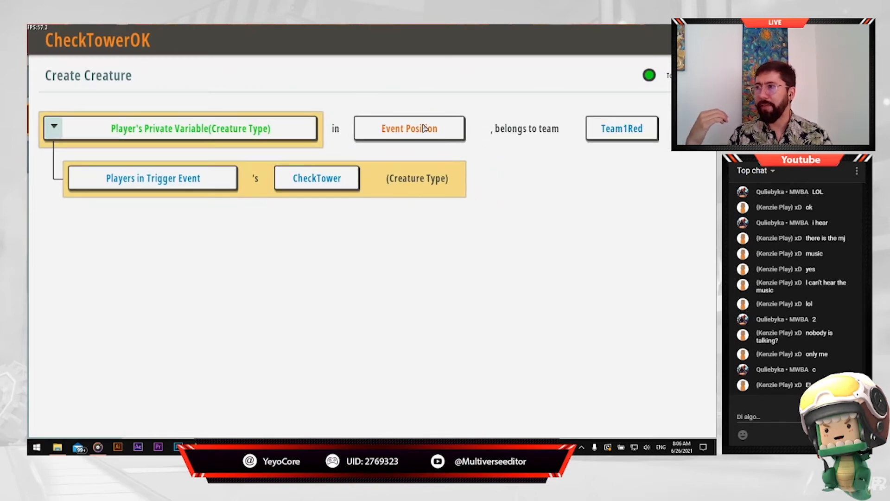
- Set the new creature's location to Obtain Player Sight for Players in Trigger Event
click(424, 129)
click(364, 104)
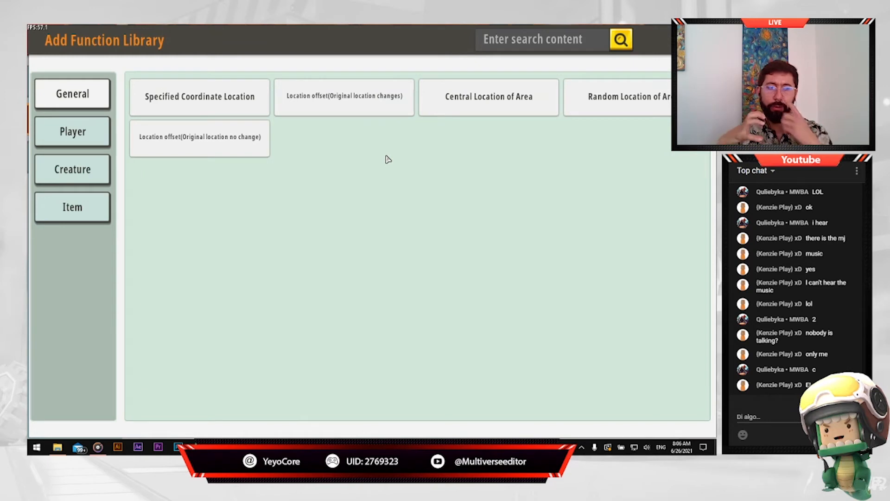
click(90, 144)
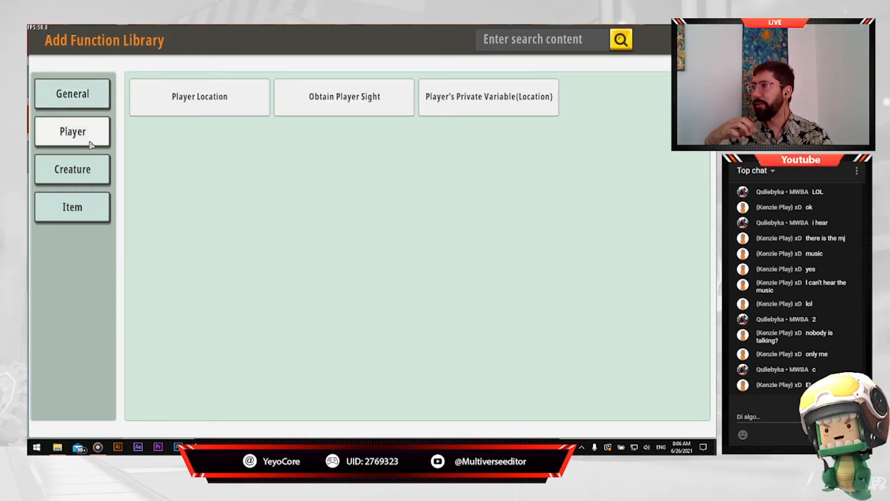
click(381, 98)
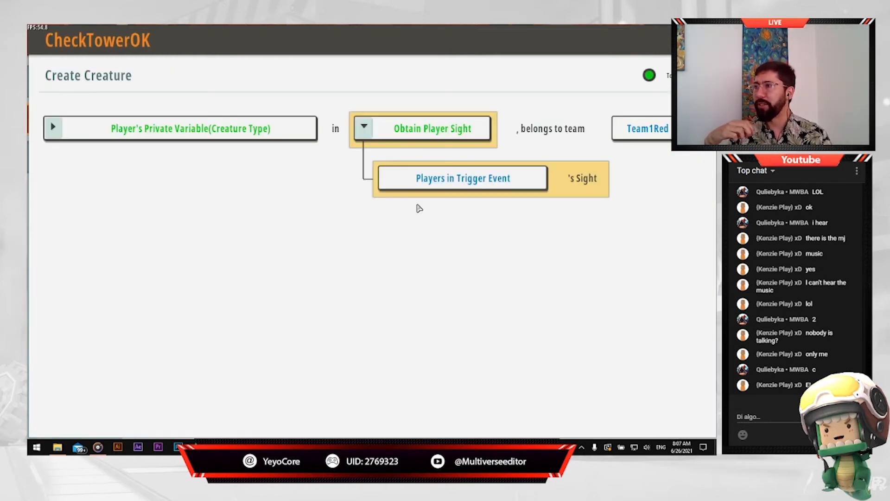
- Assign the new creature to the Player's Team of Players in Trigger Event
drag(569, 266, 536, 273)
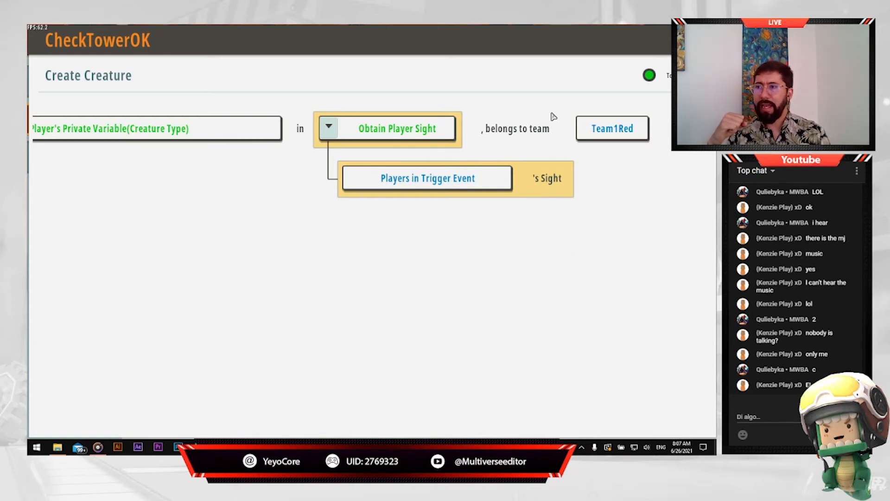
click(627, 127)
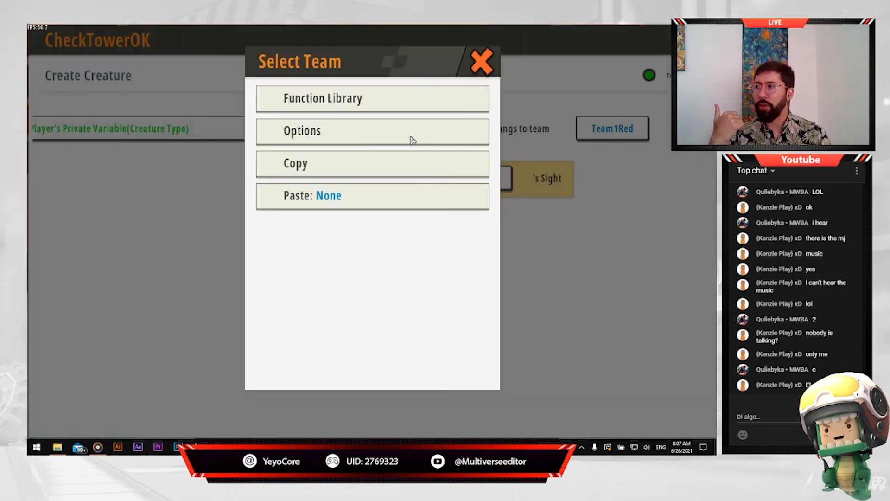
click(367, 103)
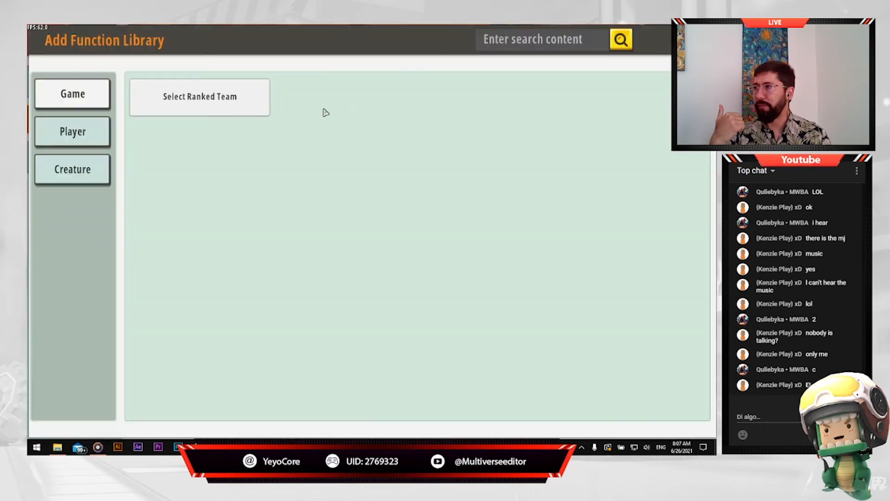
click(91, 133)
click(207, 102)
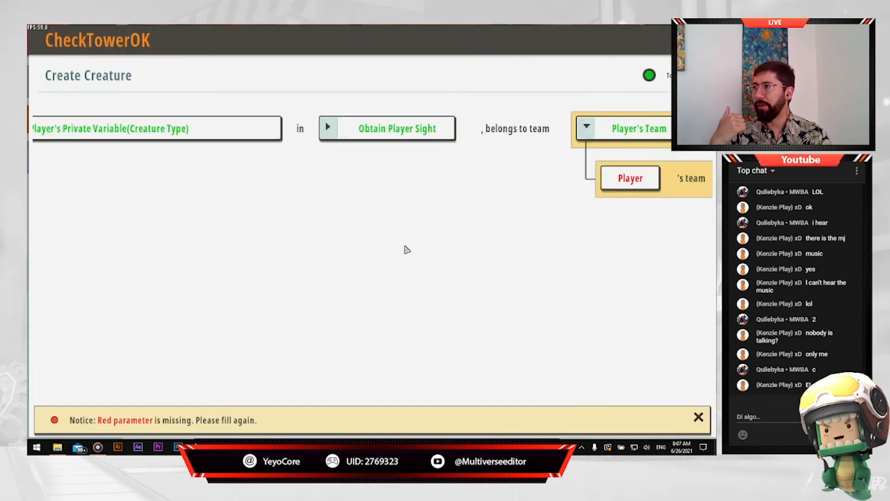
click(469, 193)
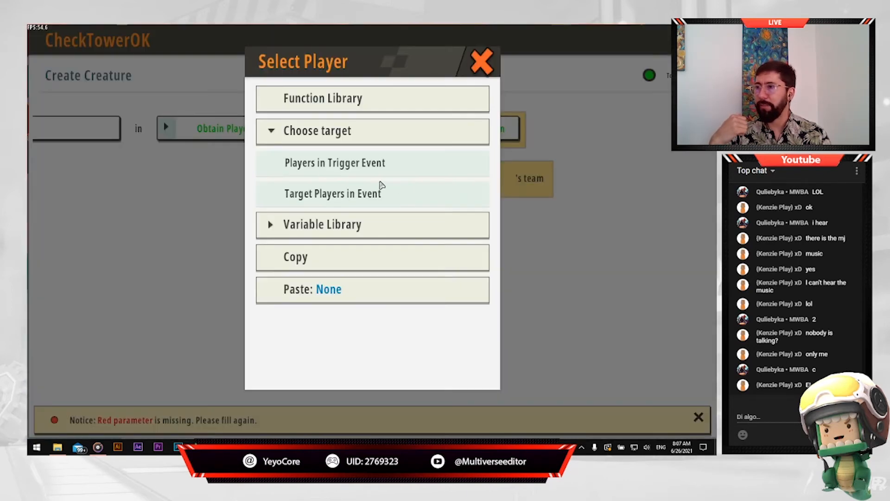
click(344, 167)
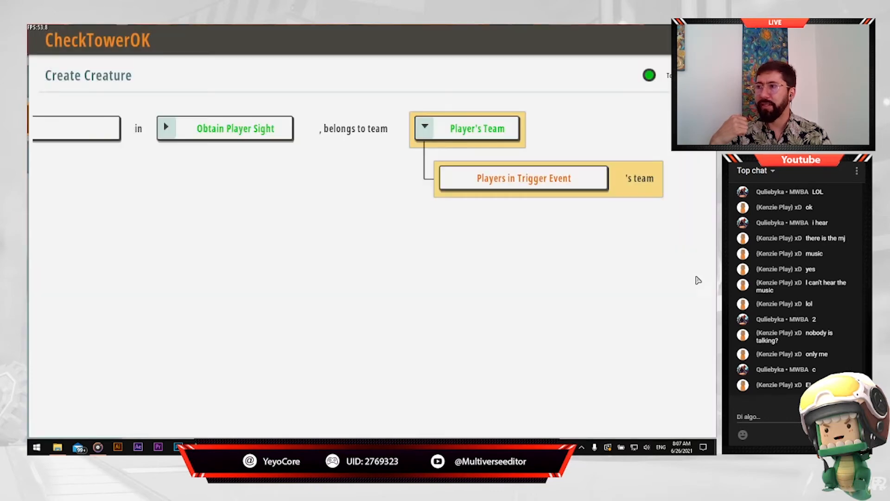
- Close the new Create Creature action's parameters and delete this duplicate from the end of the action list
click(695, 40)
scroll(523, 335, down, 1)
click(536, 354)
click(501, 260)
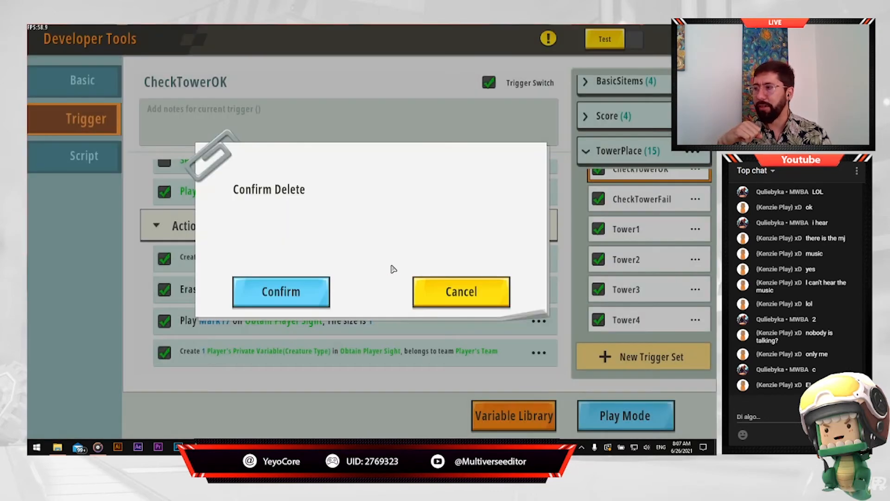
click(302, 287)
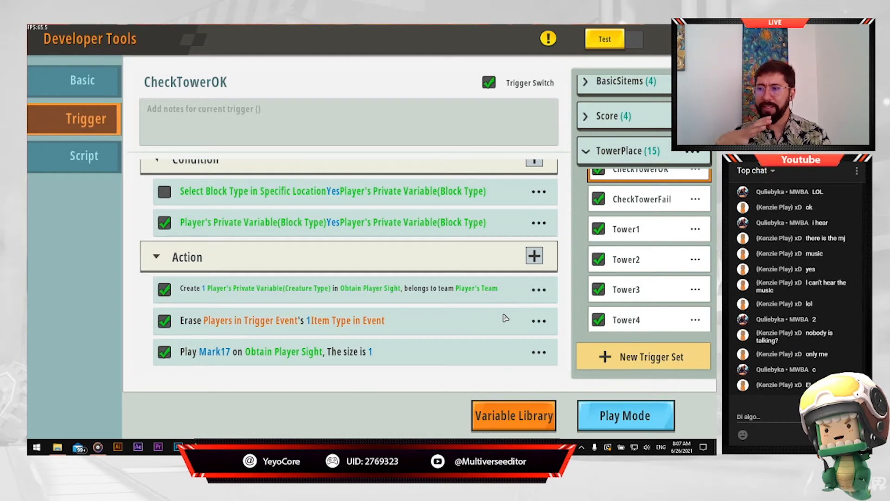
- Examine the player, quantity and item type parameters of the existing Remove Item action
click(482, 329)
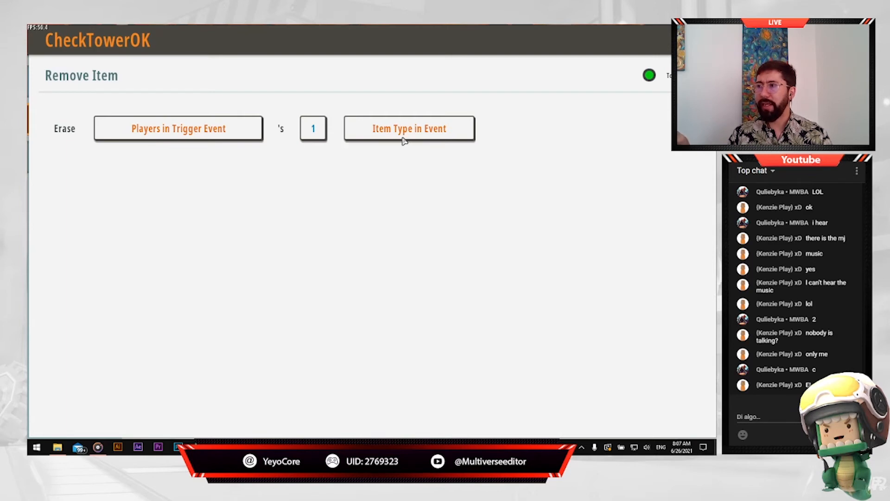
click(447, 131)
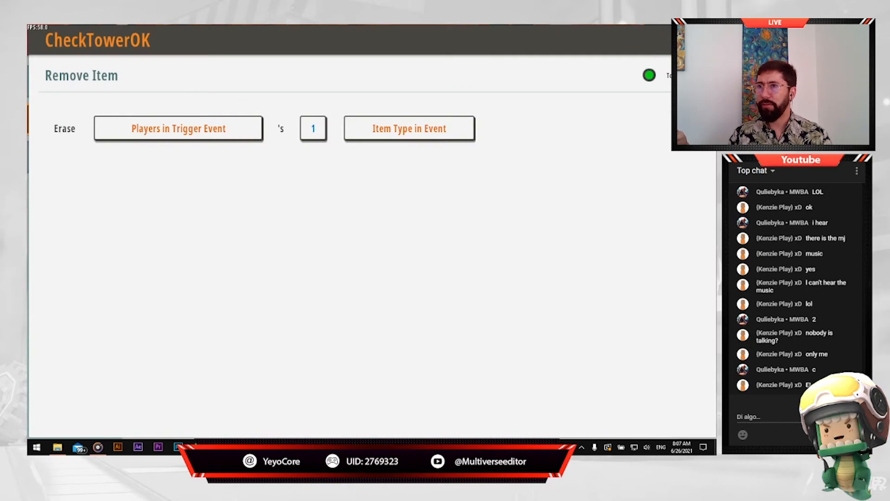
click(700, 40)
- Add a new player Remove Item action to the CheckTowerOK trigger and open its parameters
scroll(538, 241, down, 2)
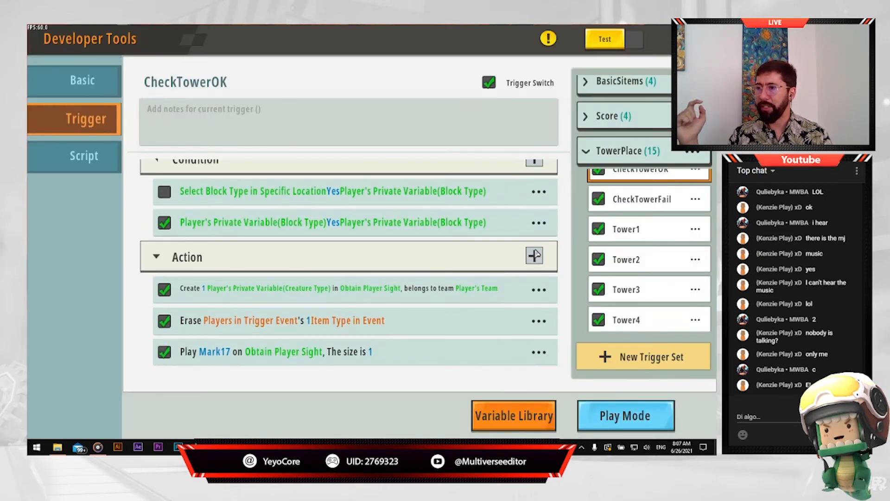
click(533, 255)
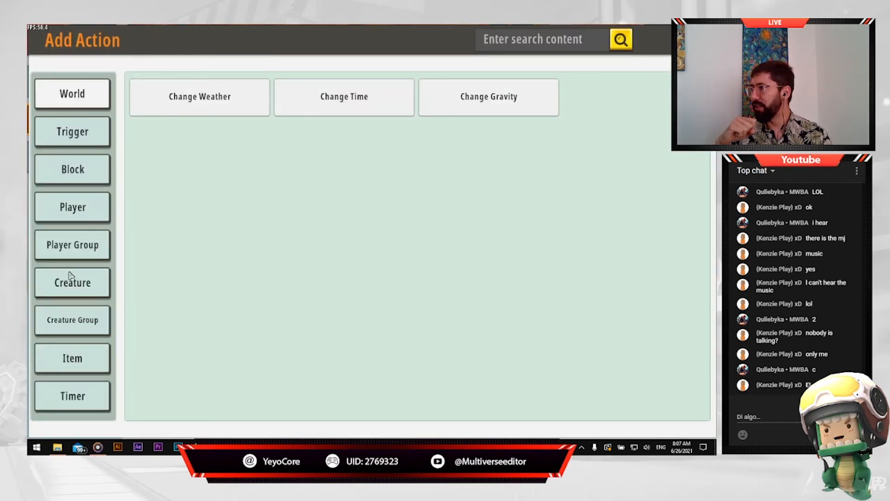
click(81, 354)
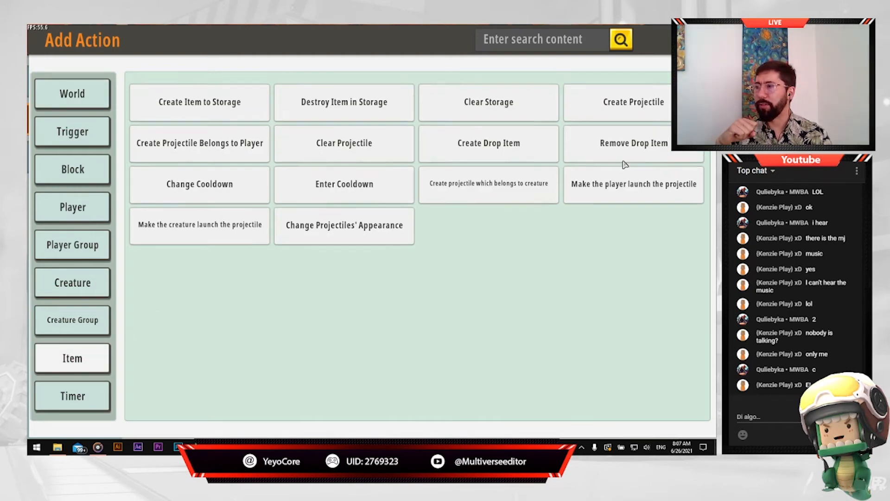
click(60, 207)
scroll(509, 294, down, 1)
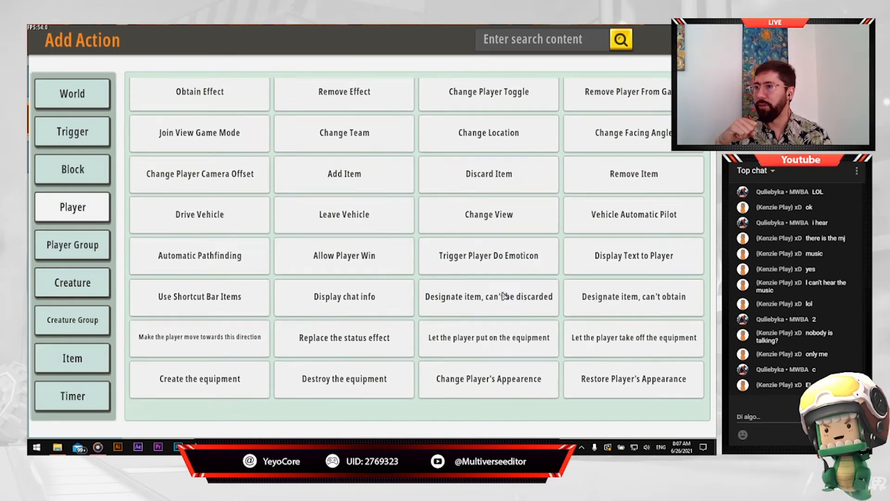
click(589, 206)
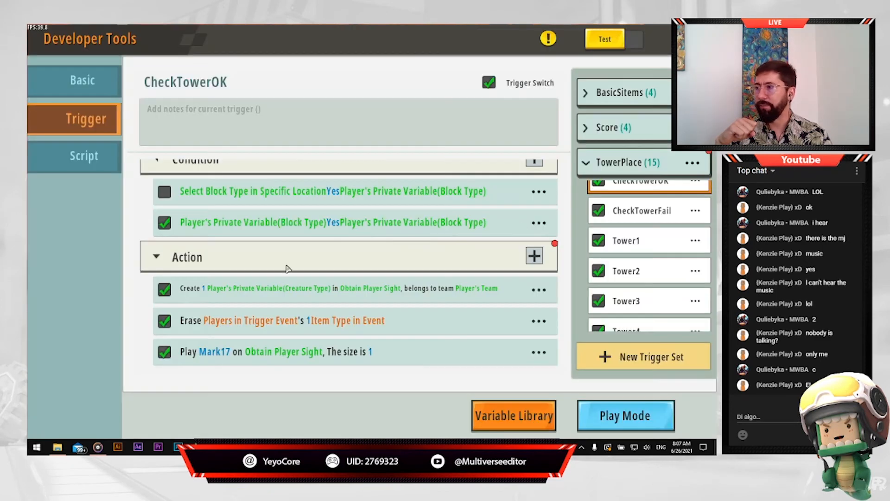
click(285, 351)
- Set the quantity of items erased by the new Remove Item action to 1
click(317, 133)
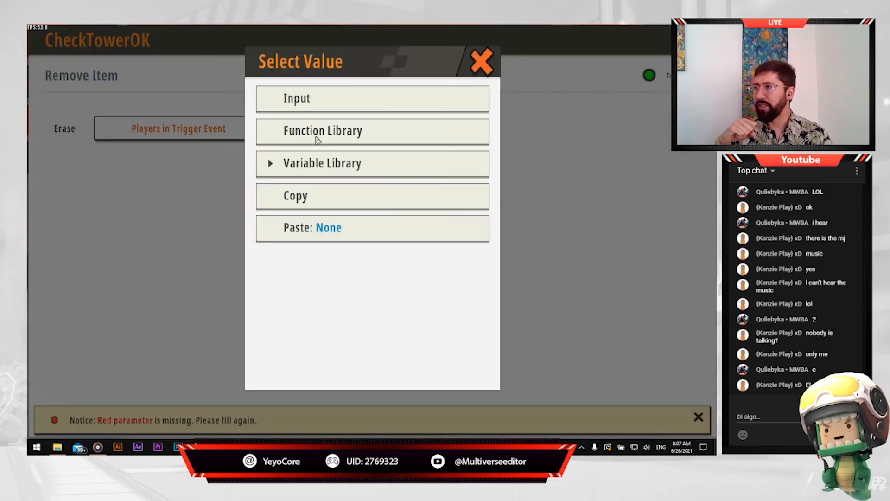
click(372, 108)
click(376, 106)
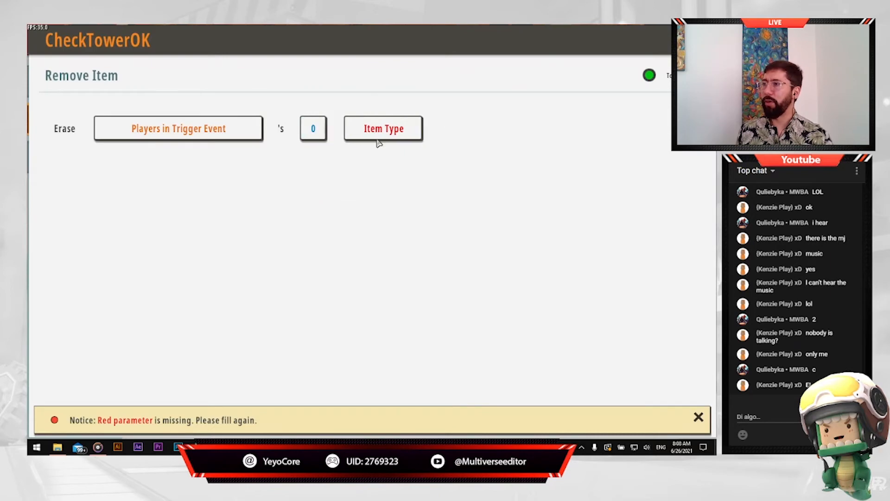
click(320, 134)
click(338, 98)
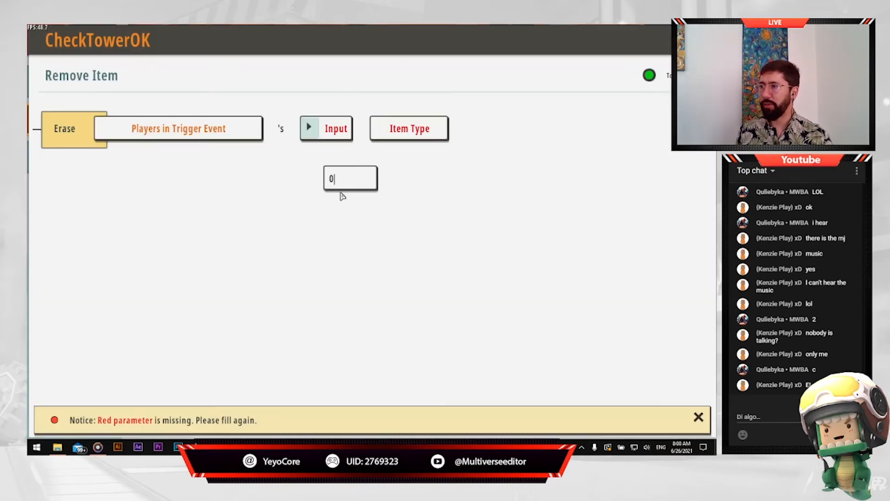
click(345, 187)
text(1)
click(402, 214)
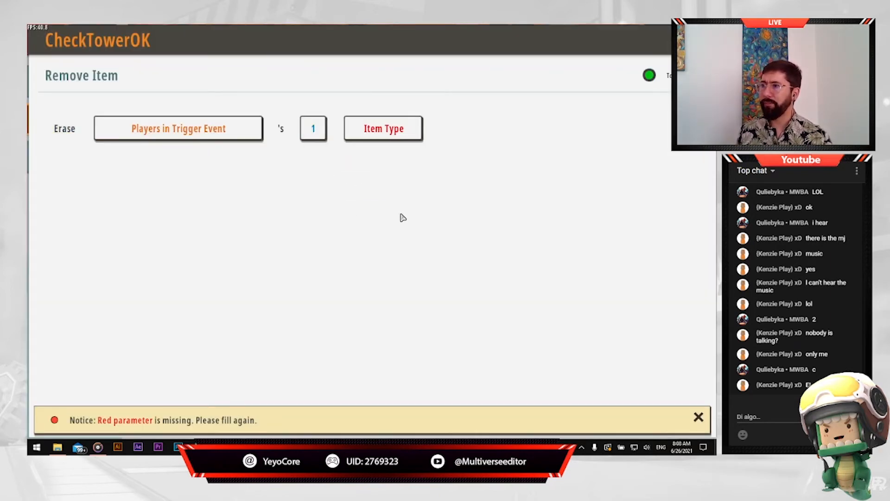
- Set the new Remove Item action's item type to Item Type in Event and return to the trigger
click(394, 137)
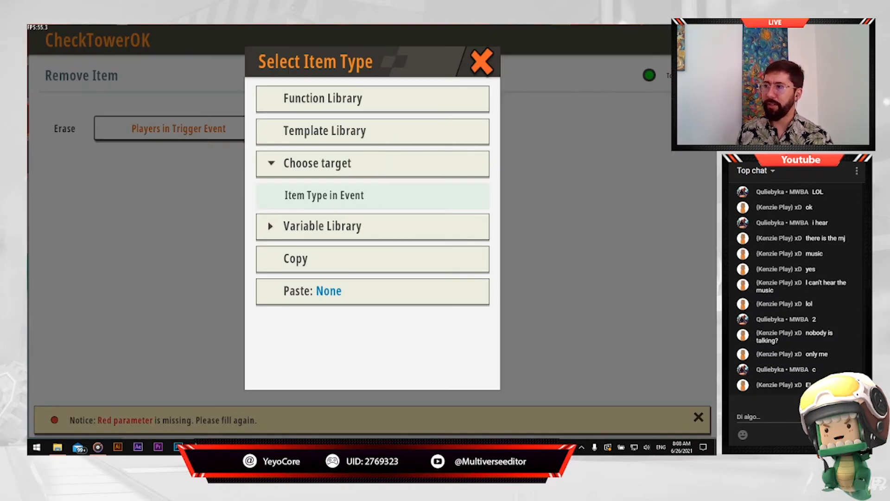
click(372, 199)
click(695, 40)
- Delete the duplicate Remove Item action at the end of the action list
scroll(441, 300, down, 2)
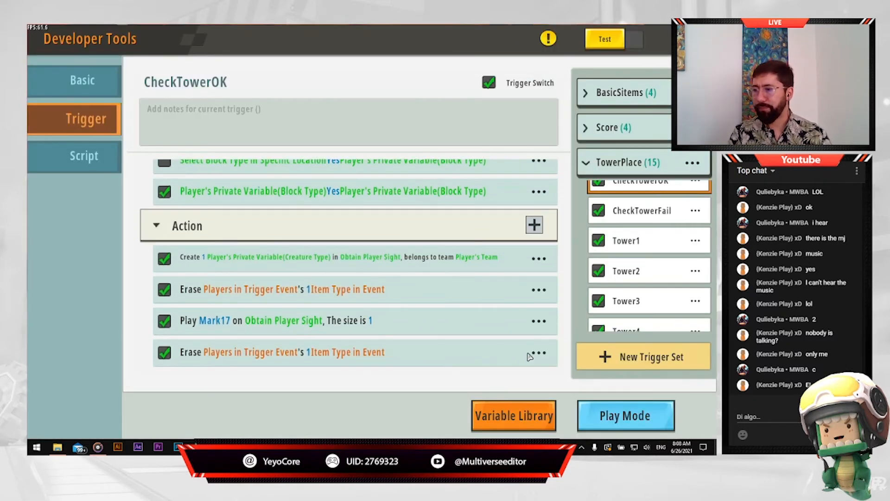
click(539, 354)
click(502, 271)
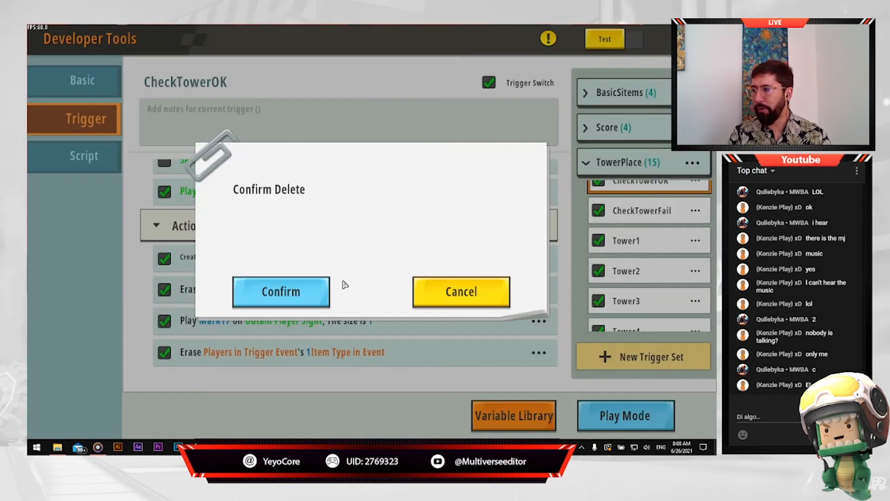
click(314, 292)
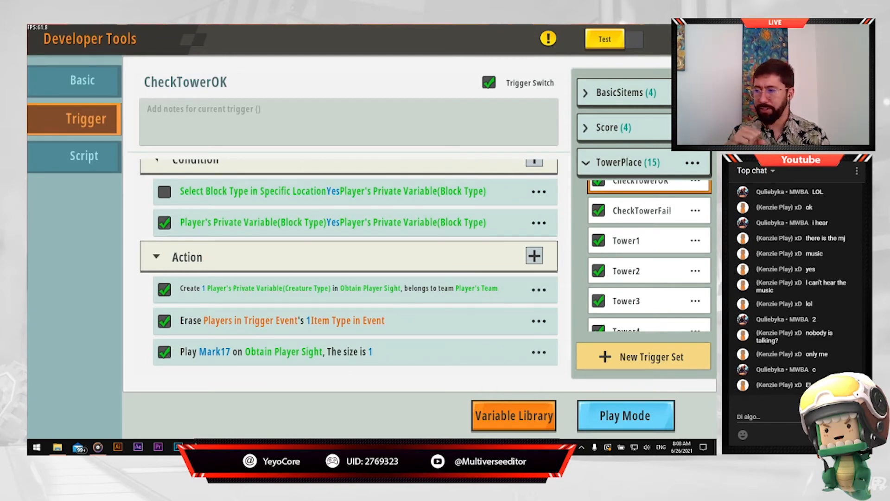
- Preview the Smoke7 effect in the Special Effects Library for the existing play special effect action, and close the library
click(321, 351)
click(118, 134)
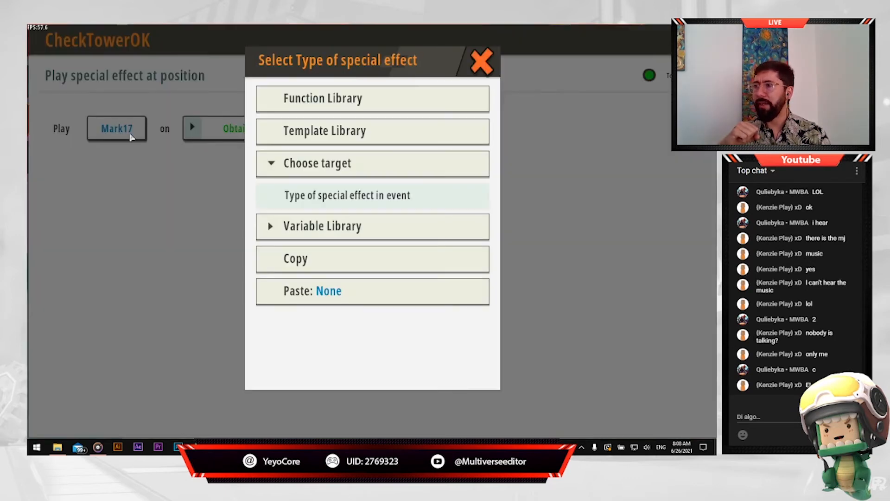
click(327, 130)
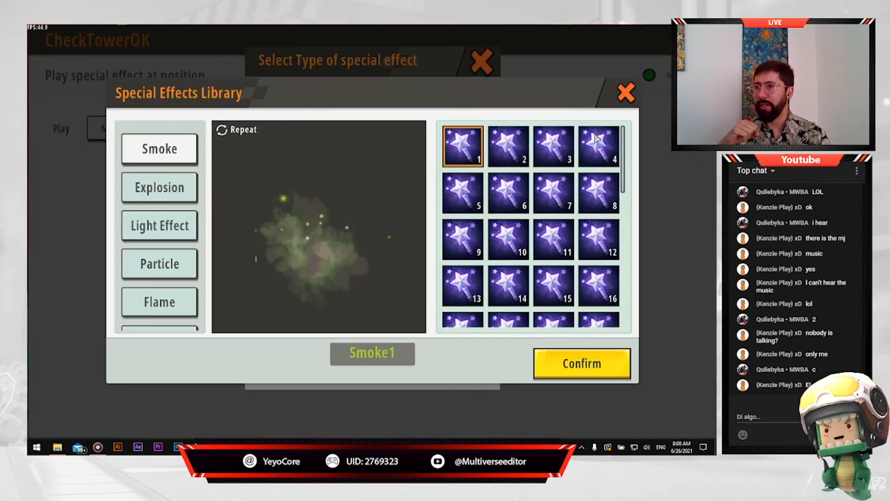
click(554, 209)
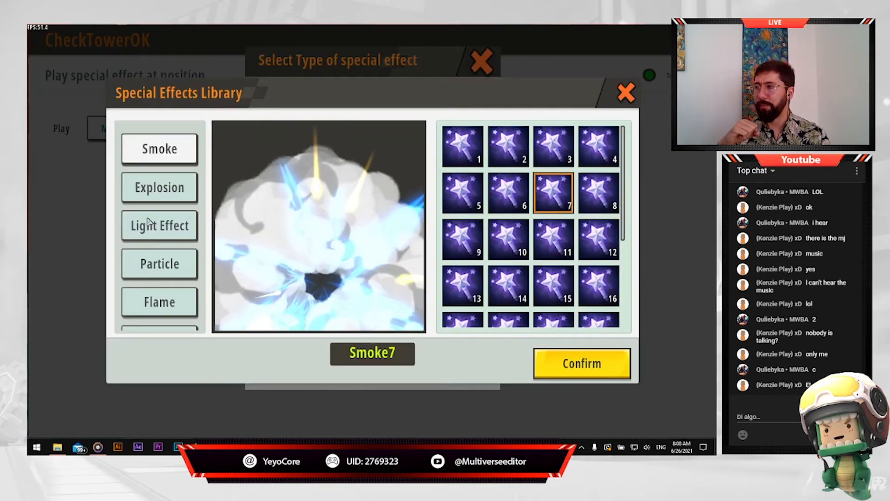
click(626, 93)
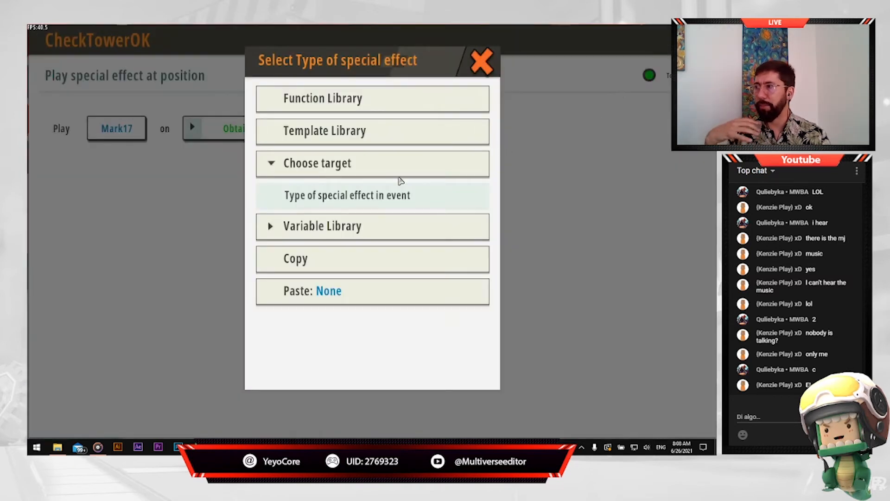
- Inspect the player sight position used by CheckTowerOK's play special effect action, and return to the trigger
click(483, 58)
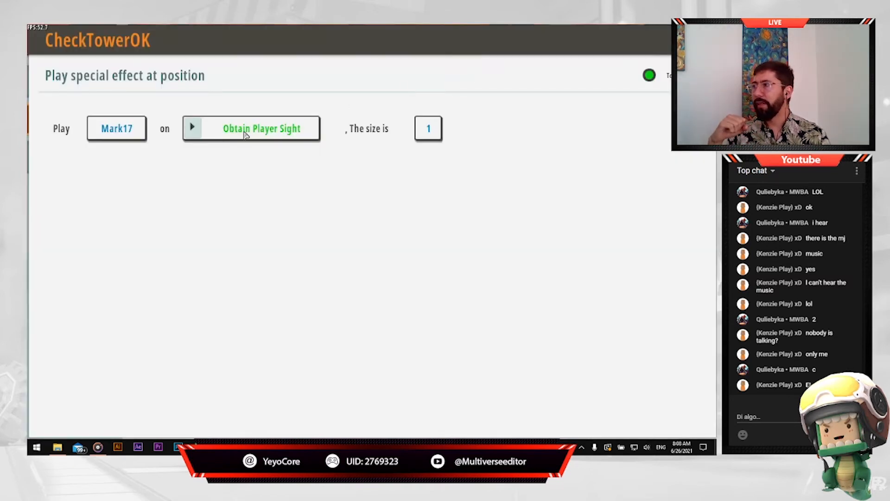
click(192, 127)
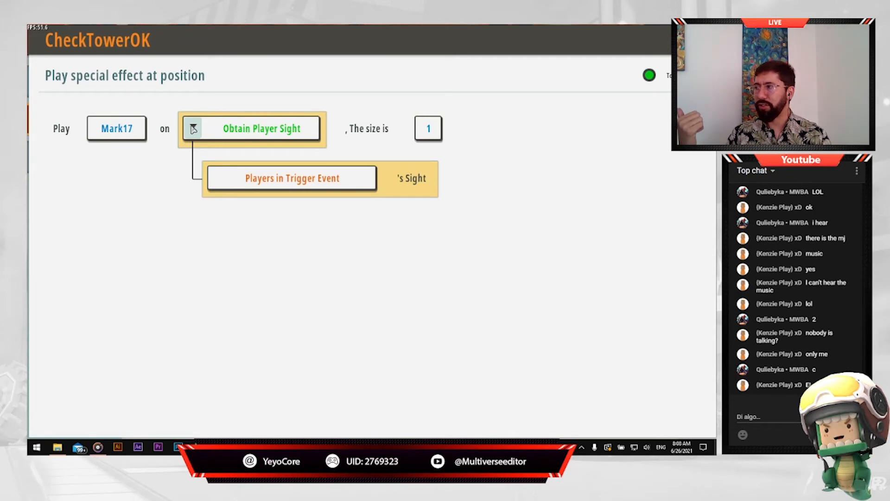
click(193, 128)
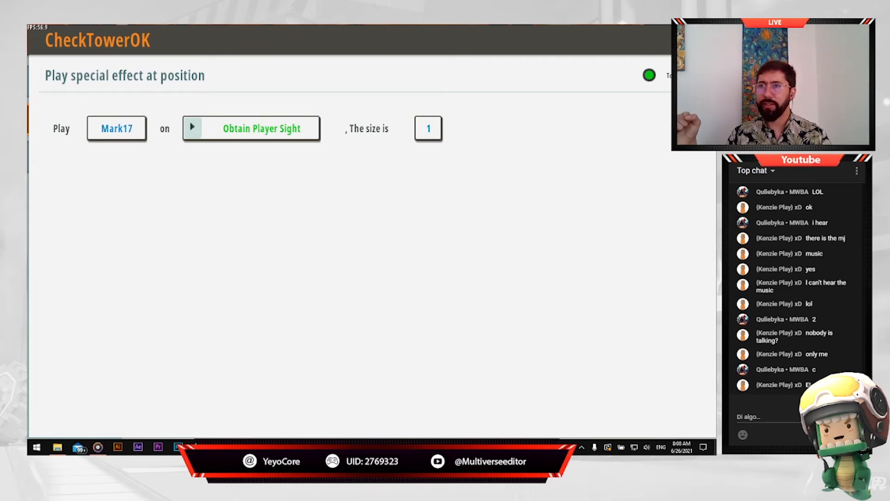
click(697, 39)
scroll(518, 255, down, 1)
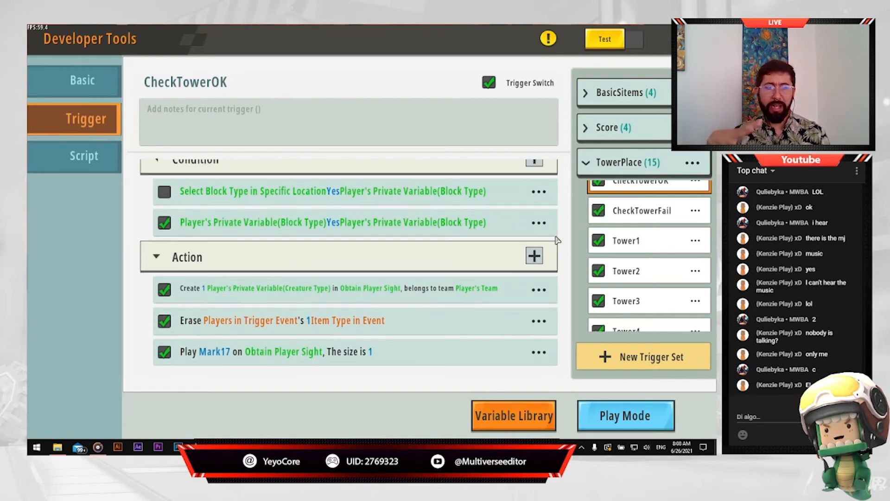
scroll(650, 232, up, 1)
- Open the CheckTowerFail trigger and examine the two block type variables compared in its condition
click(652, 234)
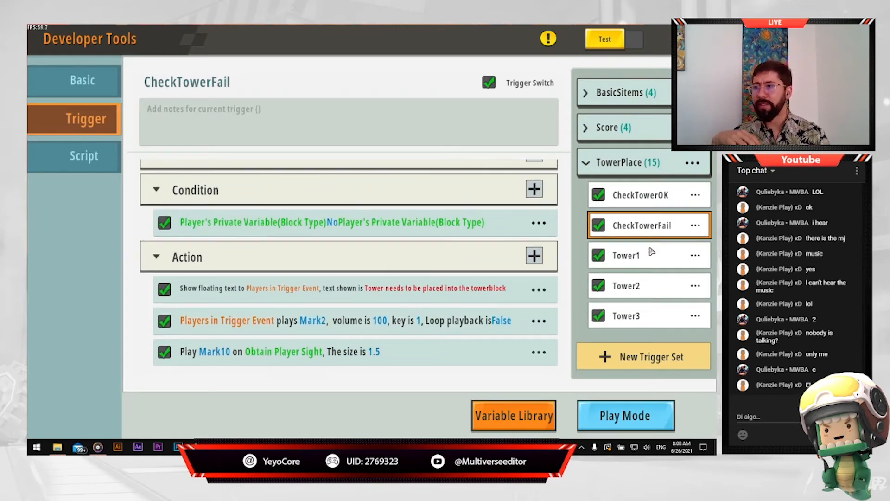
scroll(370, 299, up, 2)
scroll(370, 302, down, 2)
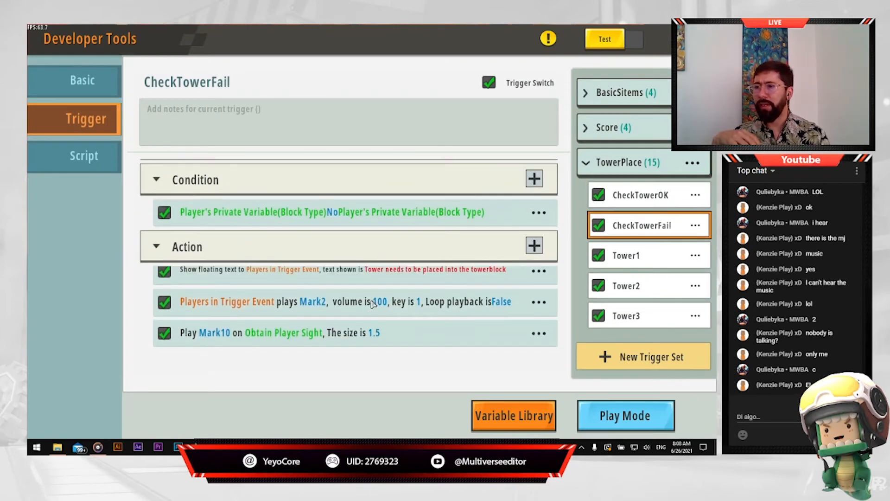
click(431, 225)
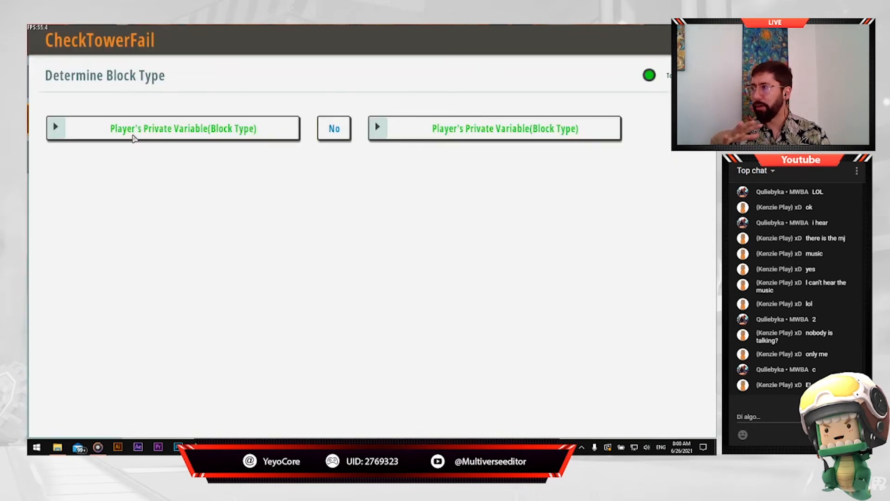
click(56, 129)
click(378, 129)
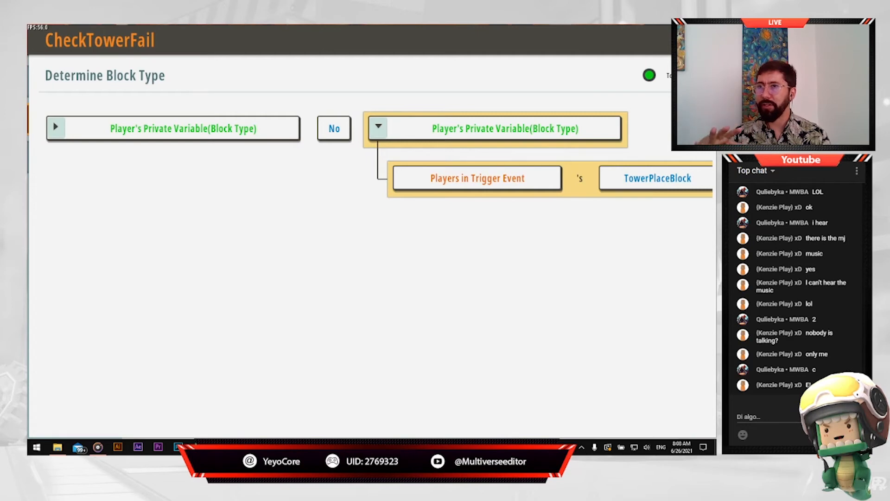
key(Escape)
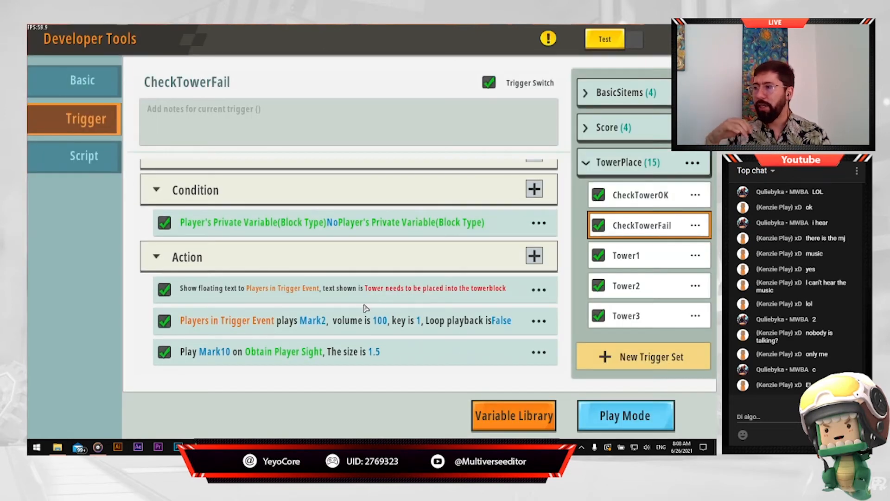
- Review the floating text message in CheckTowerFail's Display Text to Player action, and return to the trigger
click(367, 292)
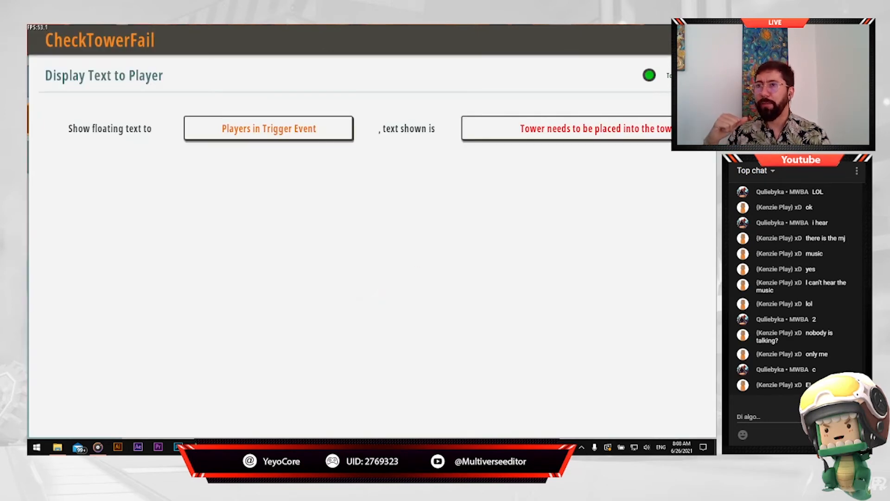
drag(537, 217, 457, 236)
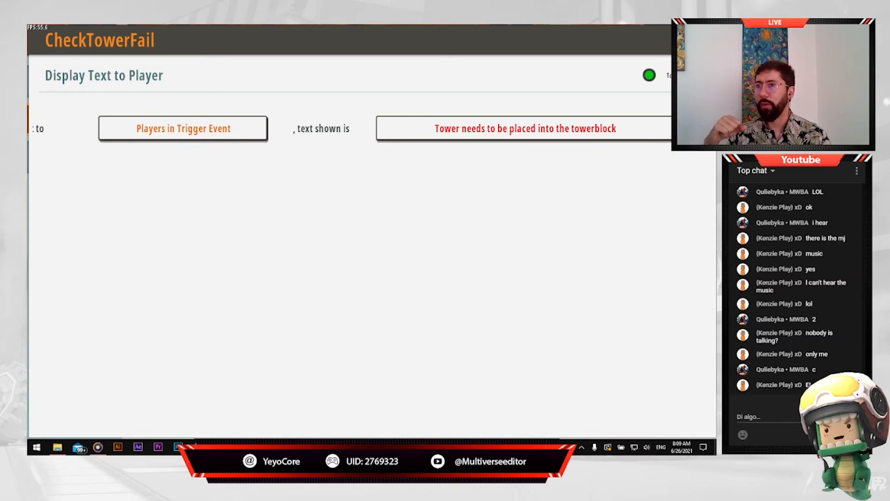
click(695, 39)
scroll(348, 294, down, 3)
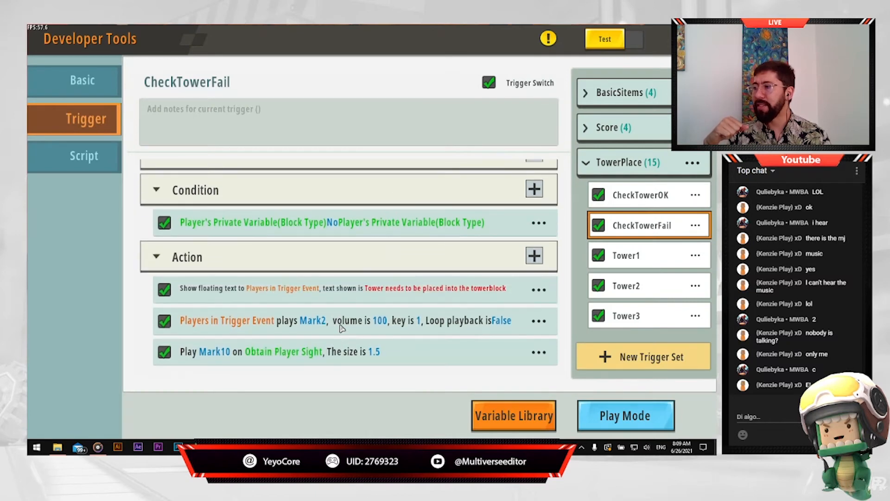
- Open CheckTowerFail's sound effect action and listen to its current sound
click(339, 323)
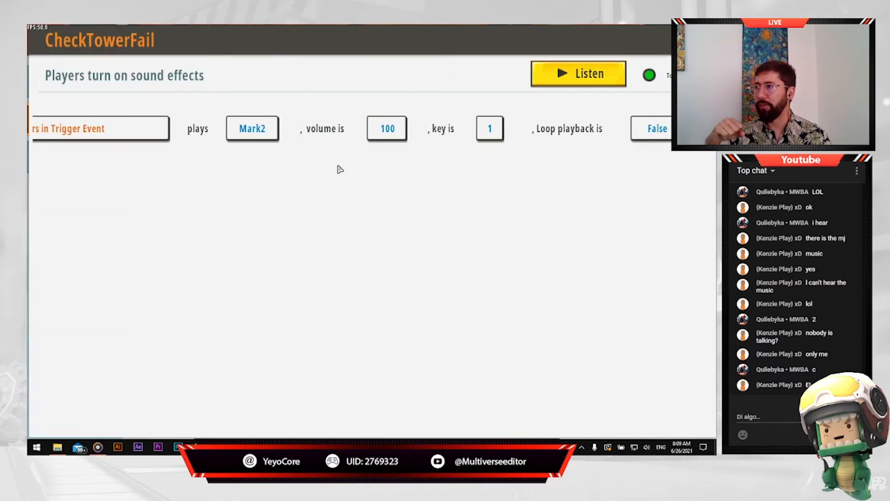
click(601, 77)
click(591, 83)
click(579, 81)
- Choose Mark2 from the Mark category of the sound effect library, listen to it, and return to the trigger
click(266, 132)
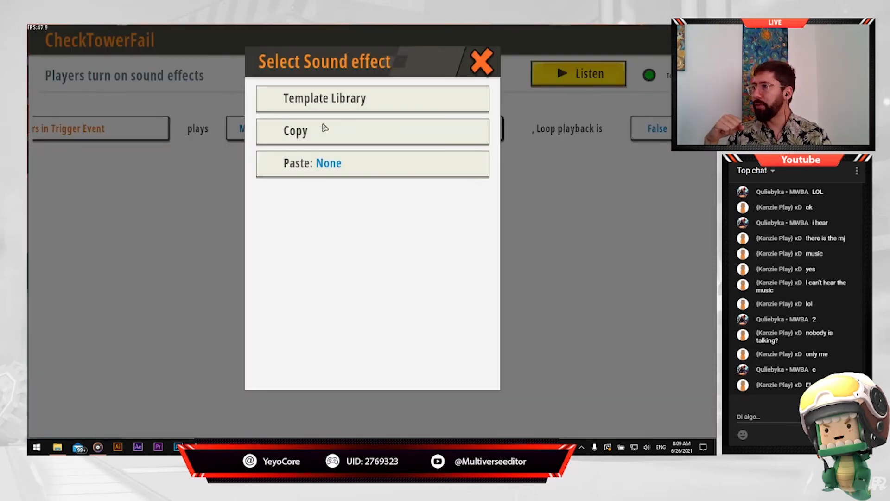
click(338, 104)
scroll(171, 278, down, 5)
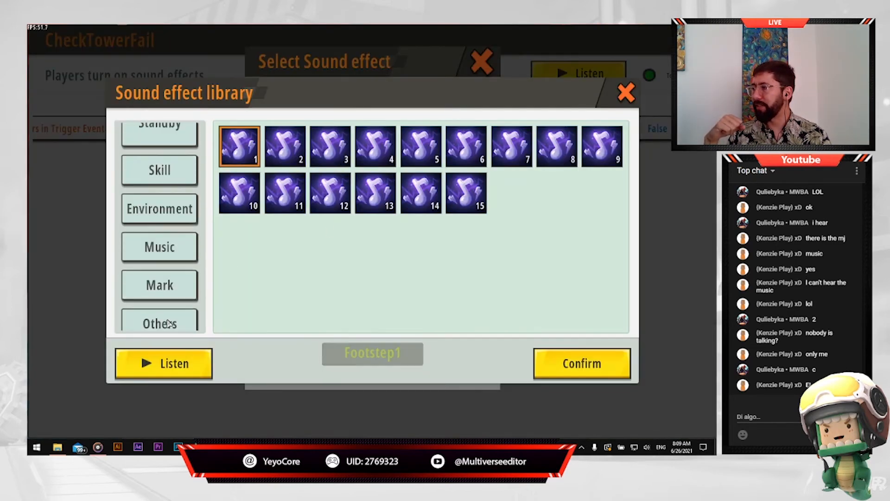
click(177, 270)
click(287, 158)
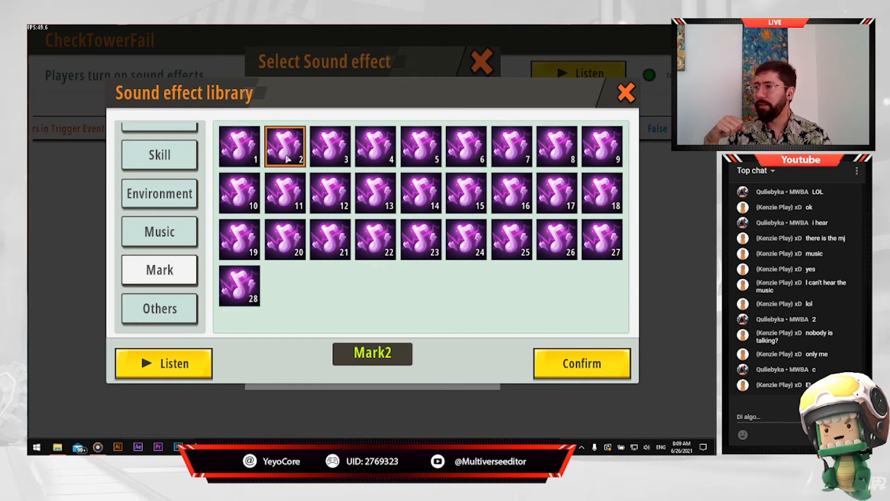
click(567, 355)
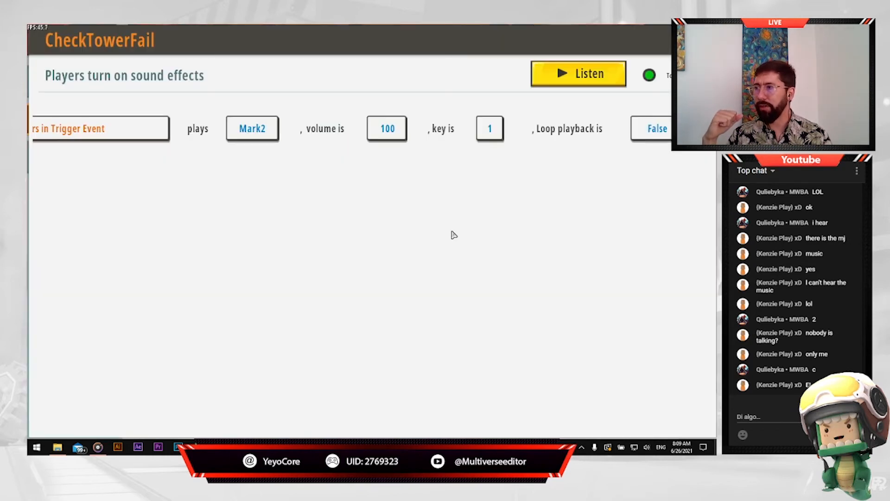
click(562, 74)
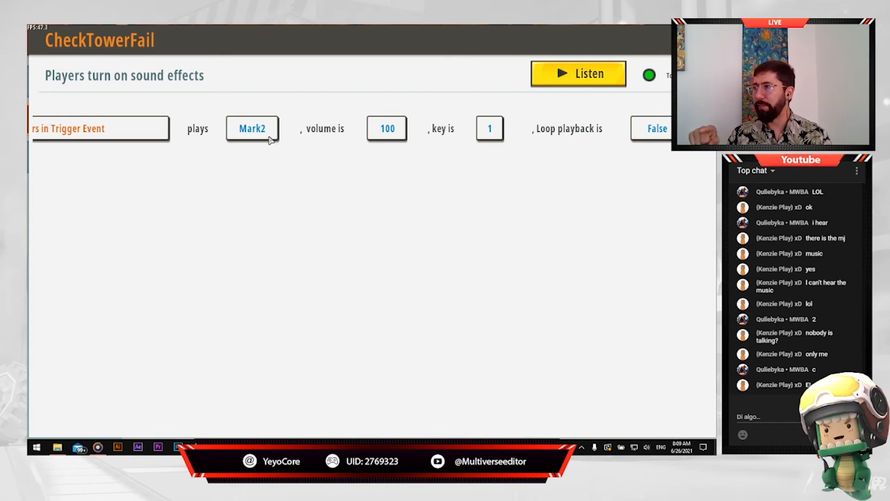
click(697, 40)
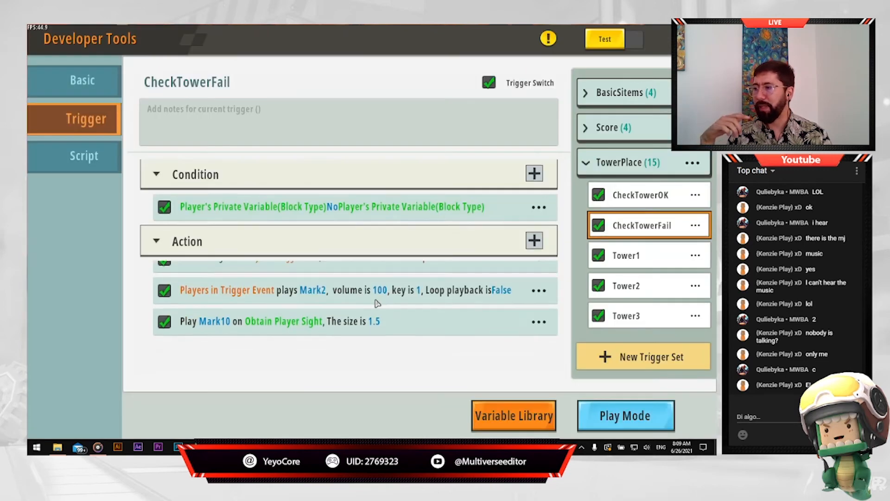
- Inspect the effect type and player sight position of CheckTowerFail's play special effect action, and return to the trigger
click(305, 353)
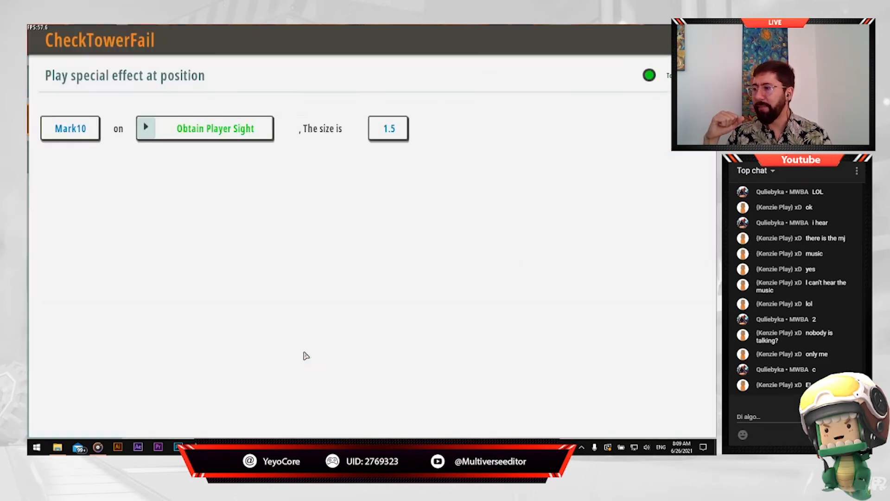
click(143, 130)
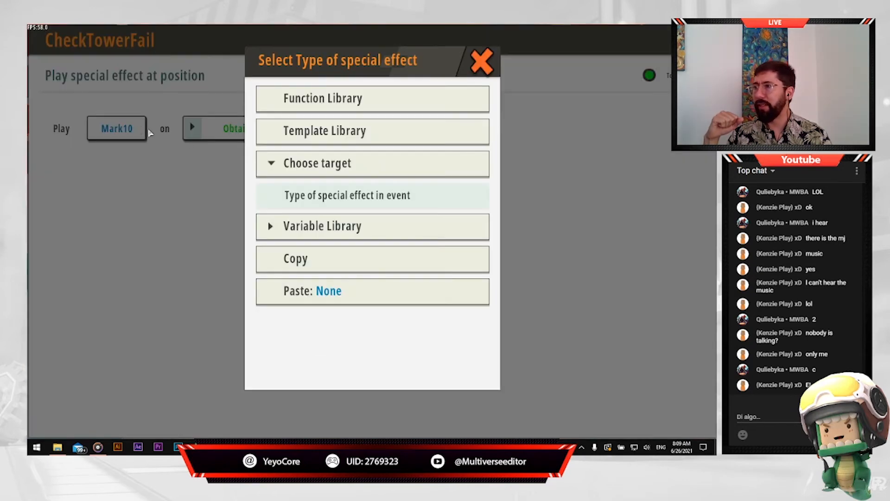
click(482, 59)
click(192, 128)
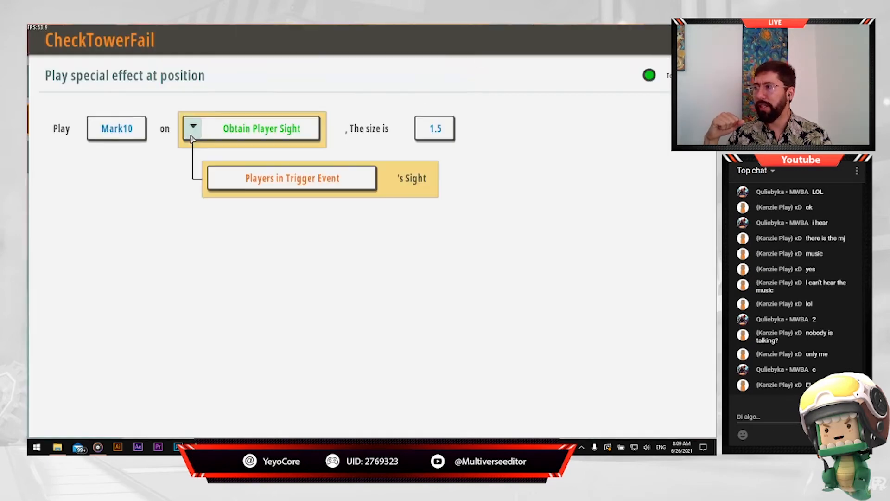
click(191, 132)
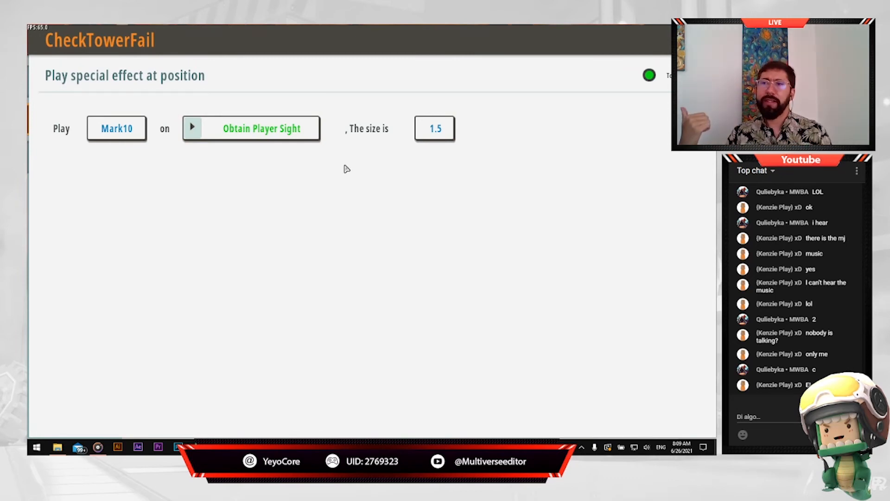
click(697, 39)
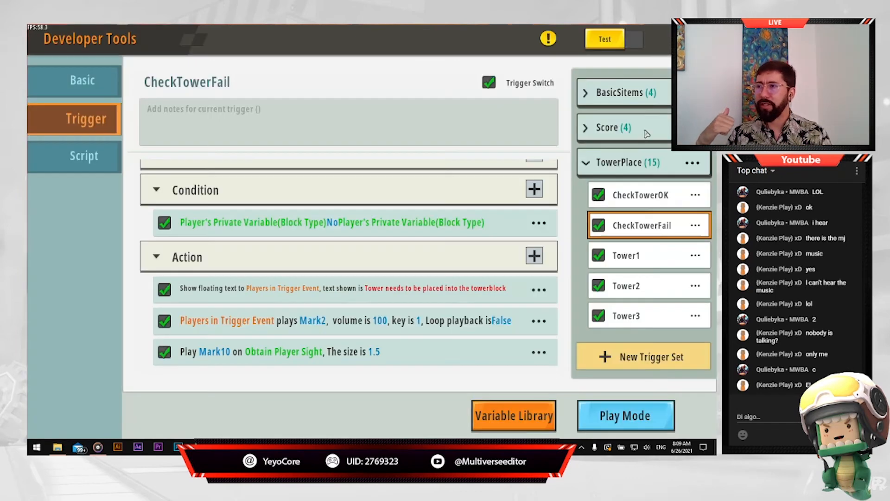
- Close the developer tools and switch the map to play mode
click(697, 39)
key(Escape)
click(226, 313)
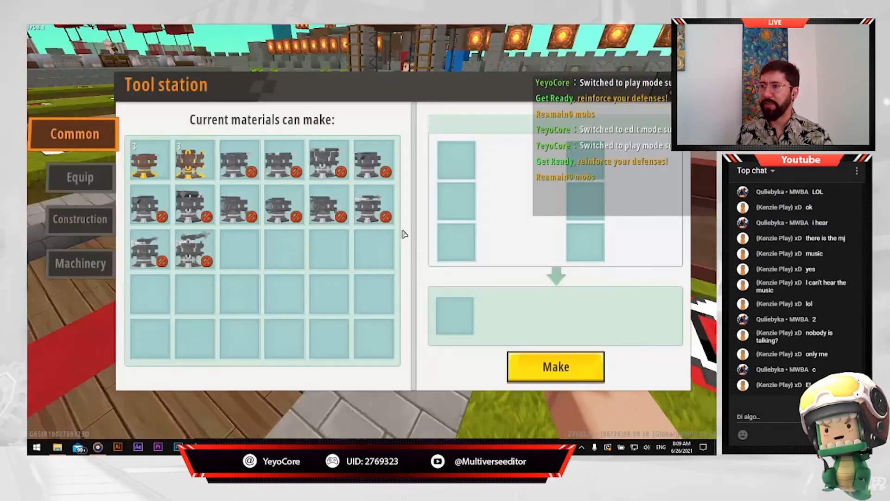
- Make Lvl 1 towers from coins at the tool station and close it
click(155, 165)
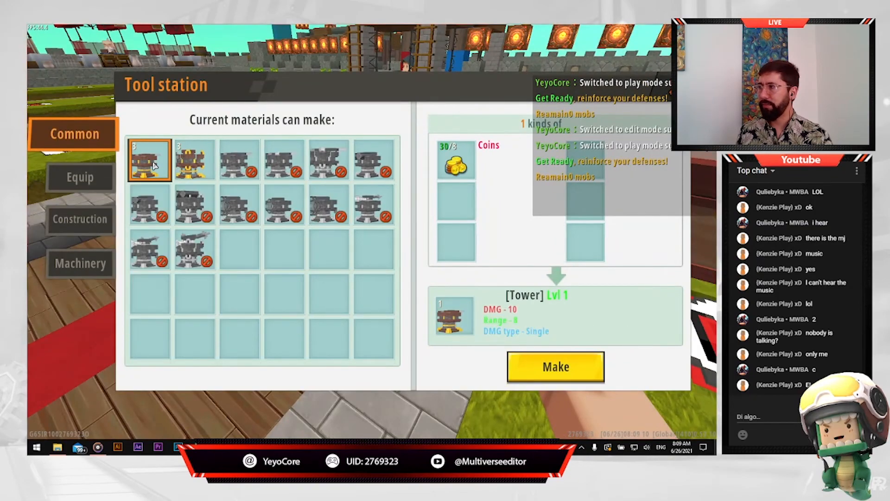
click(541, 361)
key(Escape)
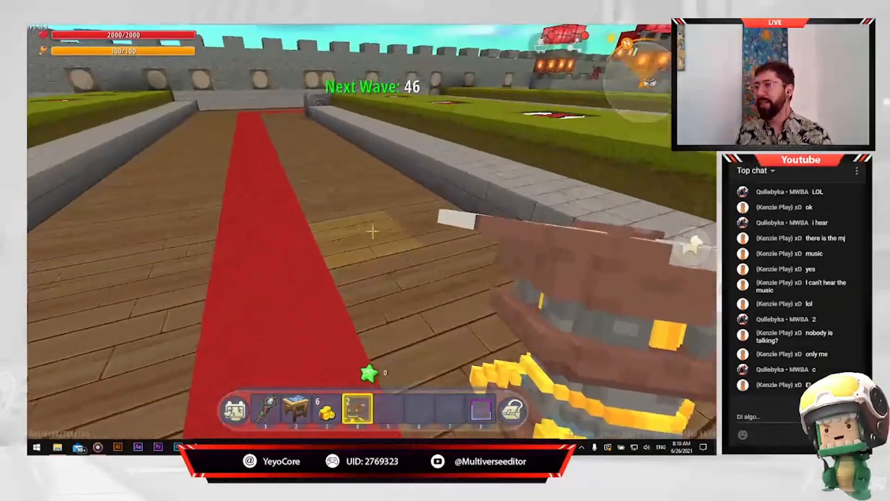
- Try to place the Lvl 1 tower at several spots on the wooden path, outside the towerblocks
right_click(372, 232)
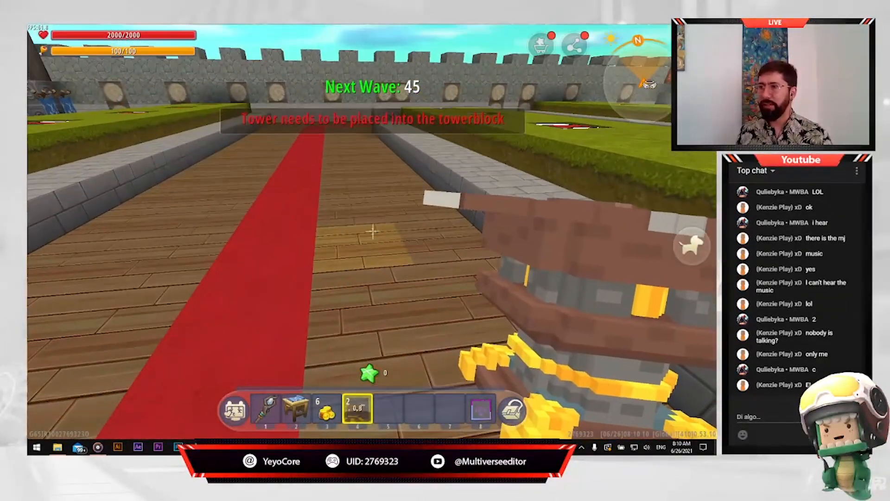
right_click(373, 231)
right_click(373, 232)
key(Escape)
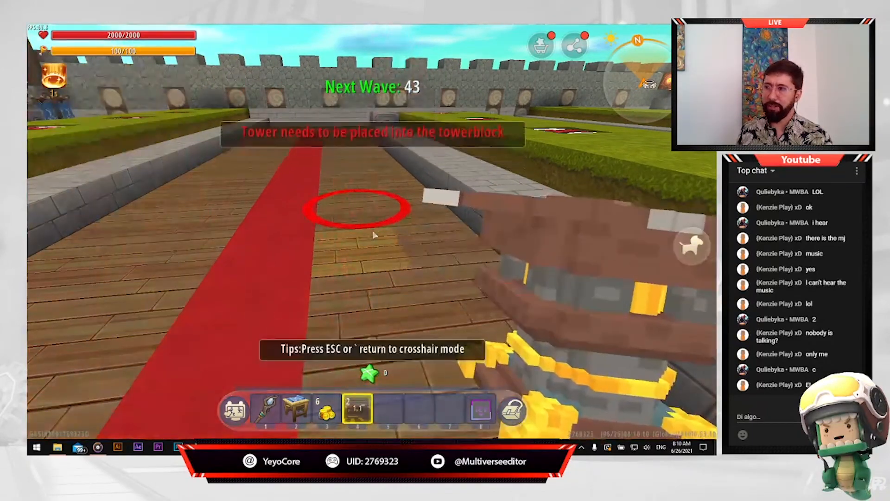
key(Escape)
right_click(372, 232)
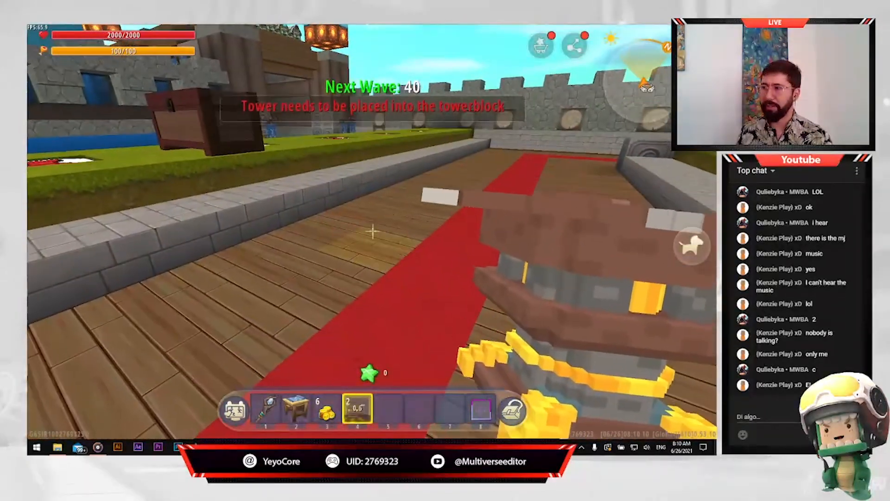
right_click(372, 231)
right_click(373, 232)
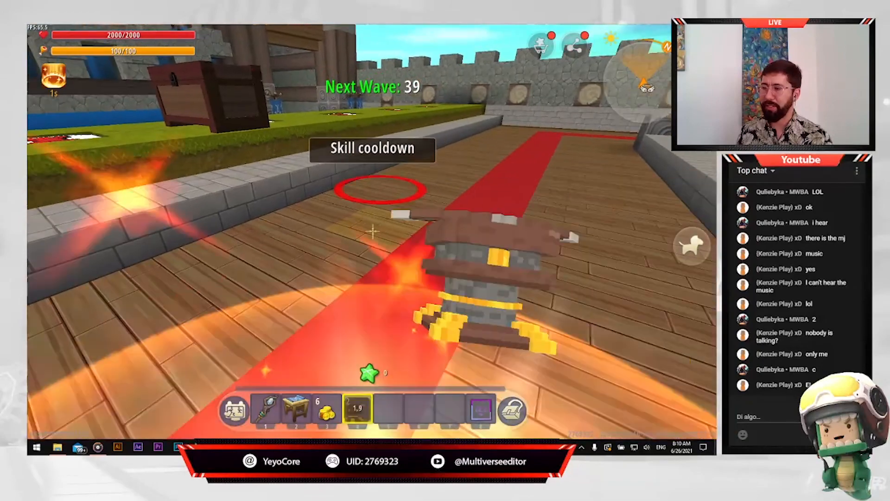
- End the placement test and switch the map back to edit mode
key(n)
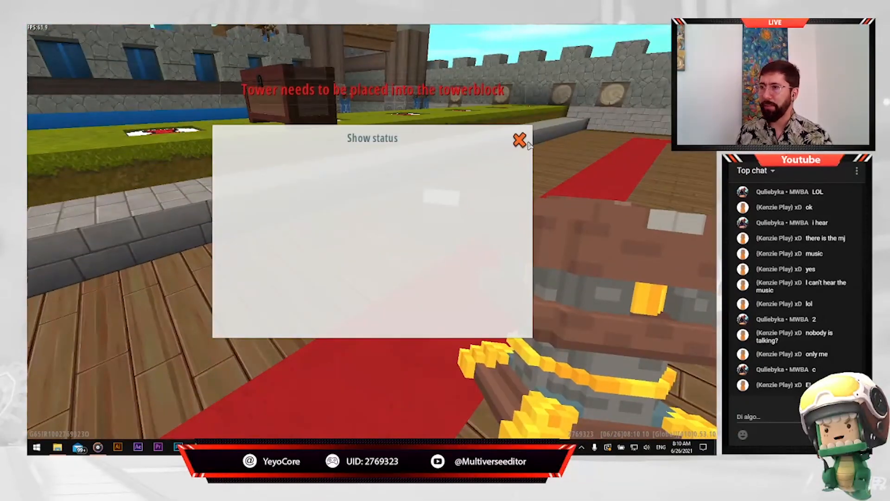
click(519, 140)
key(w)
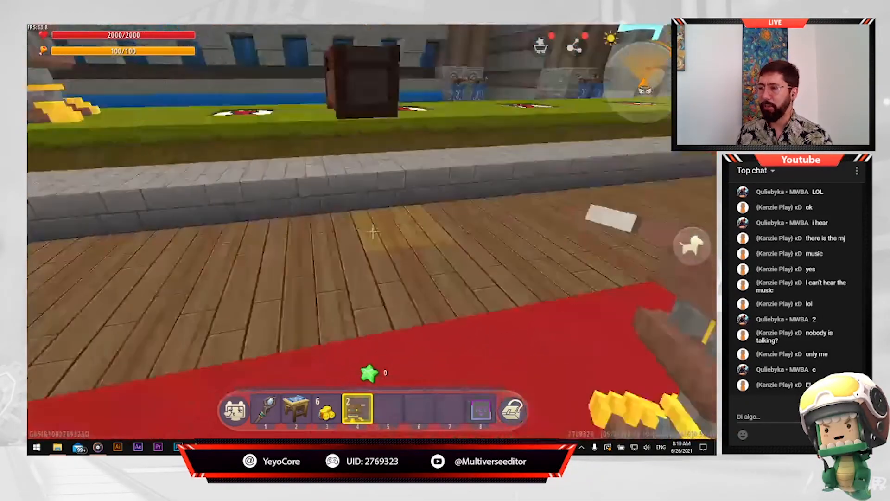
key(Escape)
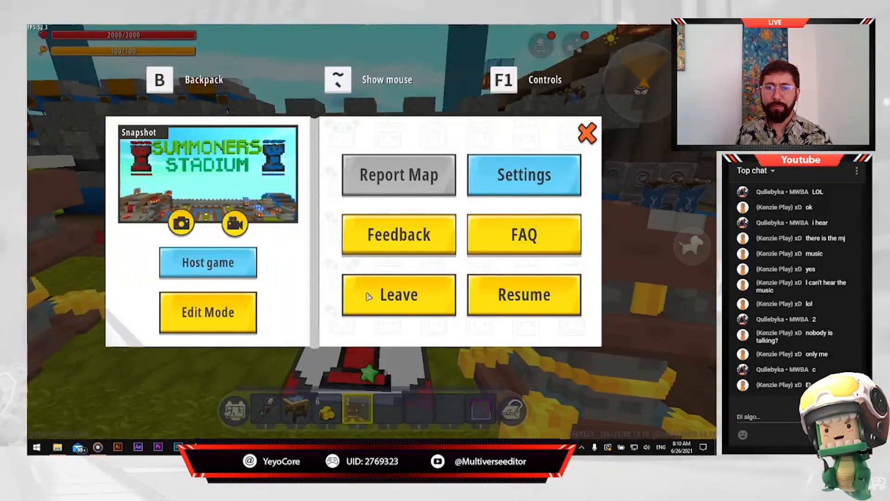
click(231, 316)
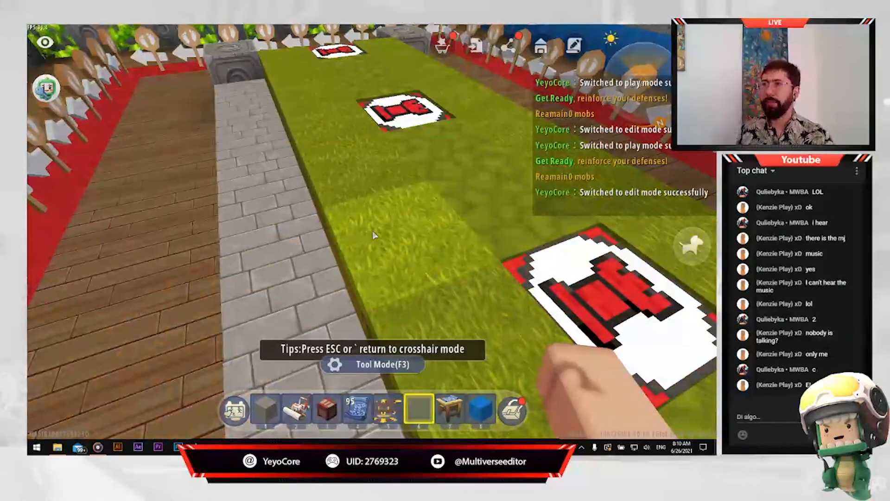
- Copy the TowerThunder3 trigger into the TowerPlace trigger set
click(547, 48)
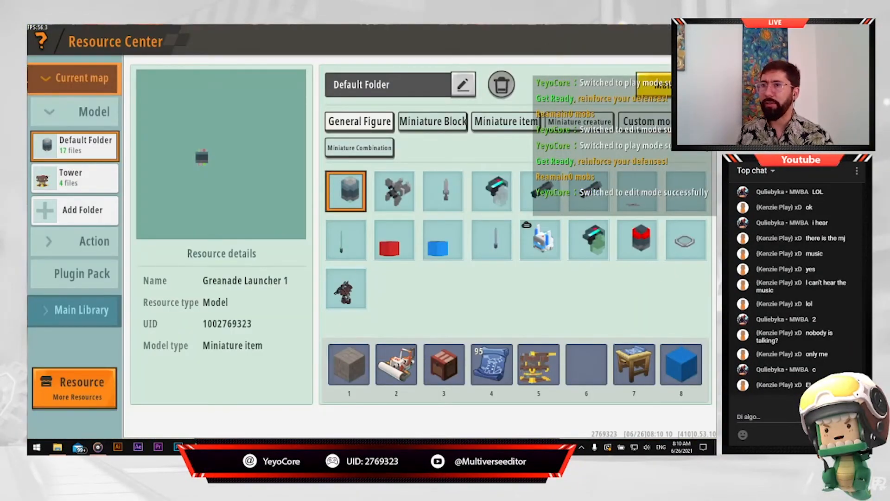
click(699, 41)
click(575, 49)
scroll(643, 321, down, 5)
scroll(643, 321, down, 3)
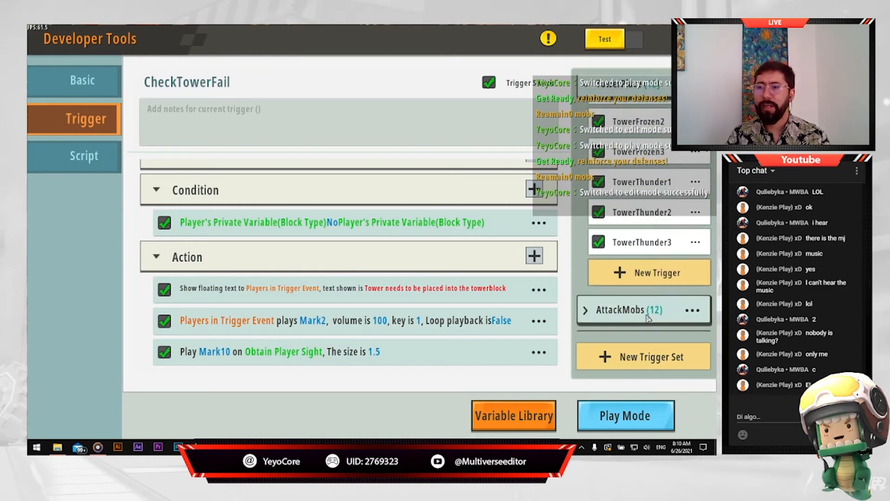
scroll(697, 230, down, 2)
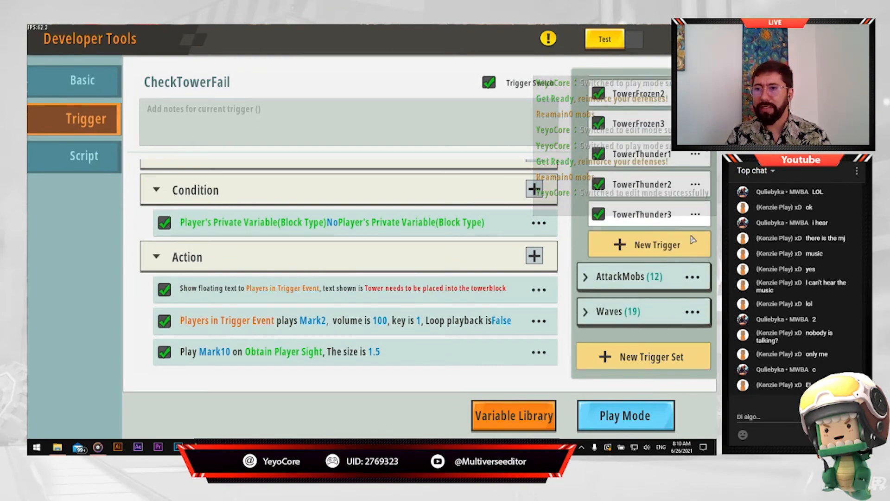
click(697, 214)
click(485, 198)
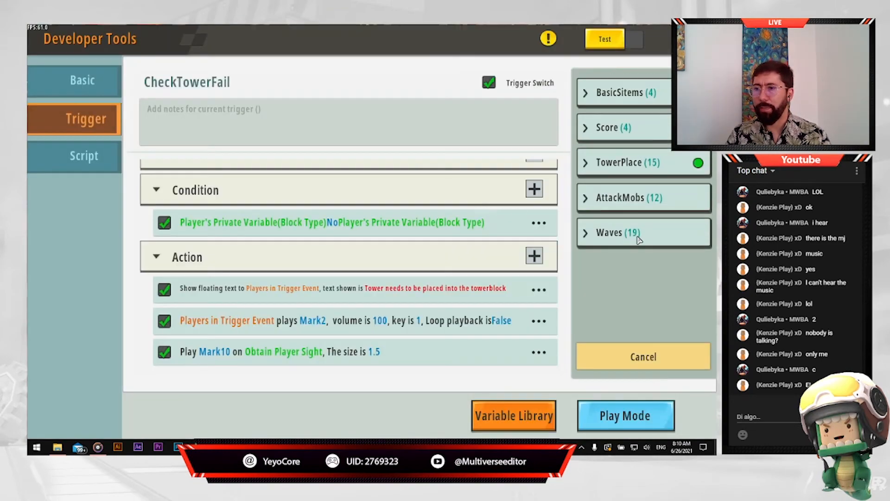
click(657, 162)
- Rename the copied TowerThunder3 trigger at the end of the TowerPlace set to TowerFire1
scroll(632, 299, down, 3)
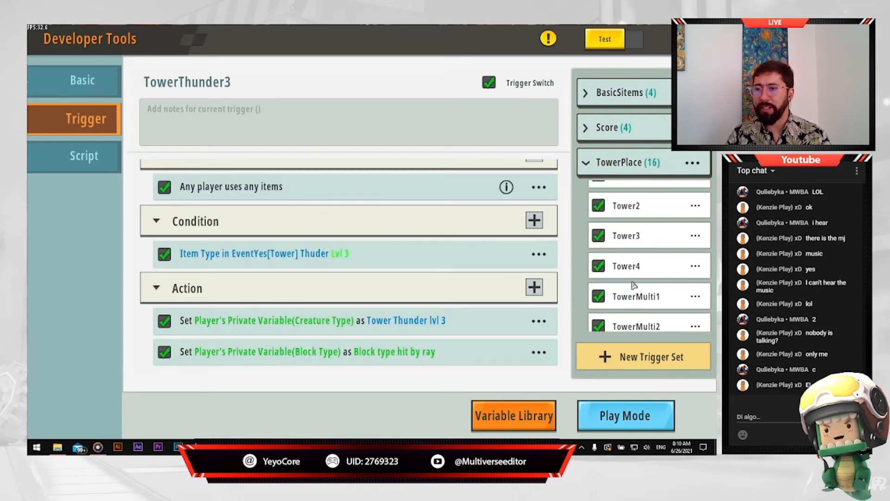
scroll(632, 299, down, 2)
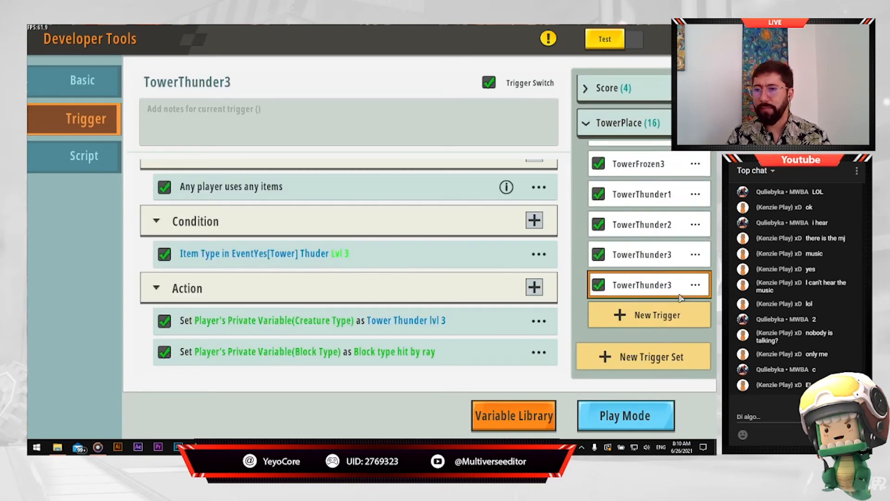
click(696, 287)
click(491, 139)
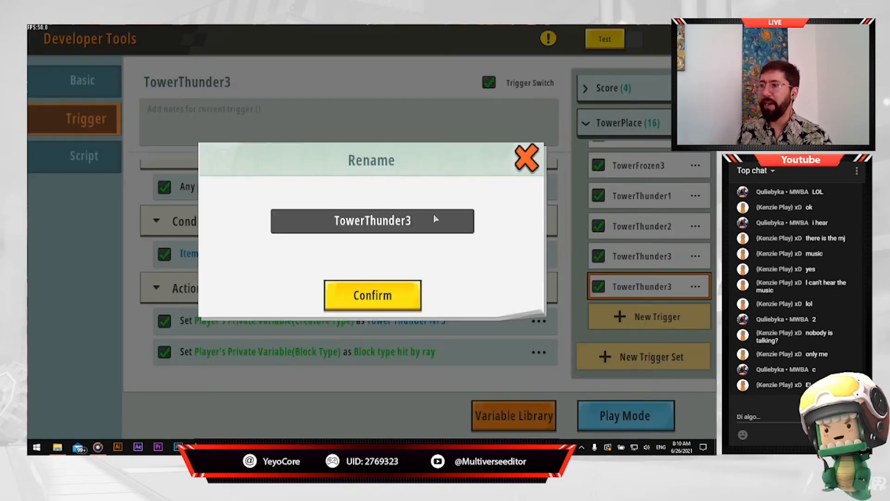
key(BackSpace)
key(BackSpace)
key(BackSpace)
key(BackSpace)
key(BackSpace)
key(BackSpace)
key(BackSpace)
key(BackSpace)
key(BackSpace)
key(BackSpace)
key(BackSpace)
key(BackSpace)
key(BackSpace)
text(F)
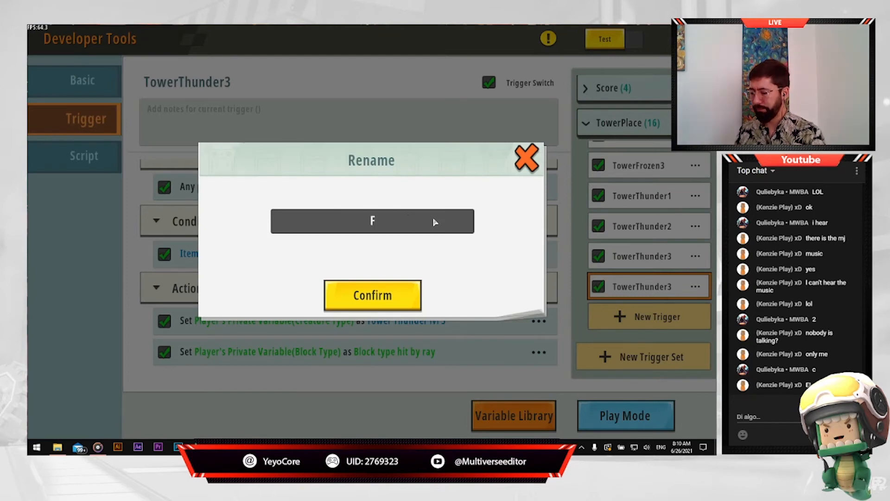
text(ire Towe)
key(BackSpace)
key(BackSpace)
key(BackSpace)
key(BackSpace)
key(BackSpace)
text(T)
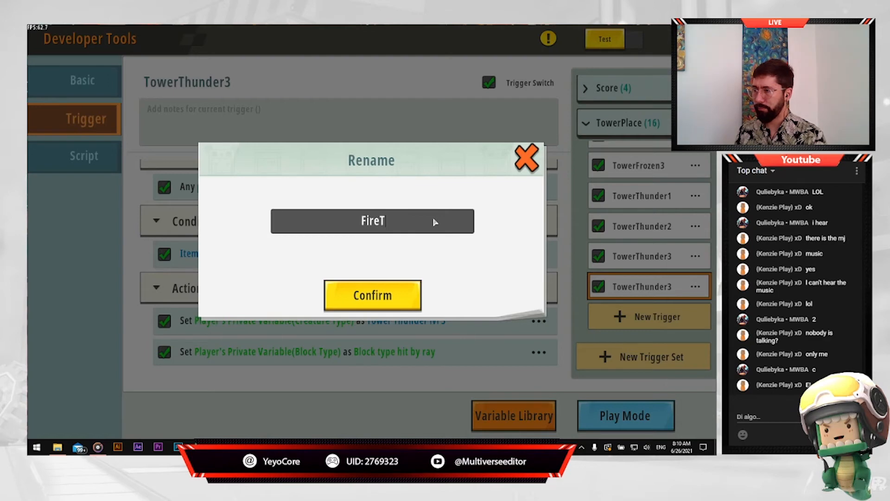
key(BackSpace)
key(BackSpace)
key(BackSpace)
key(BackSpace)
text(T)
key(BackSpace)
key(BackSpace)
text(Tower)
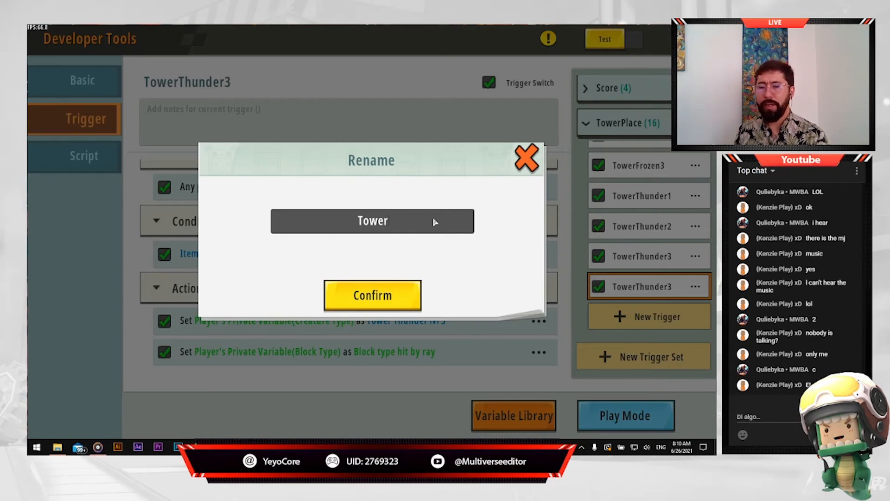
text(Fire1)
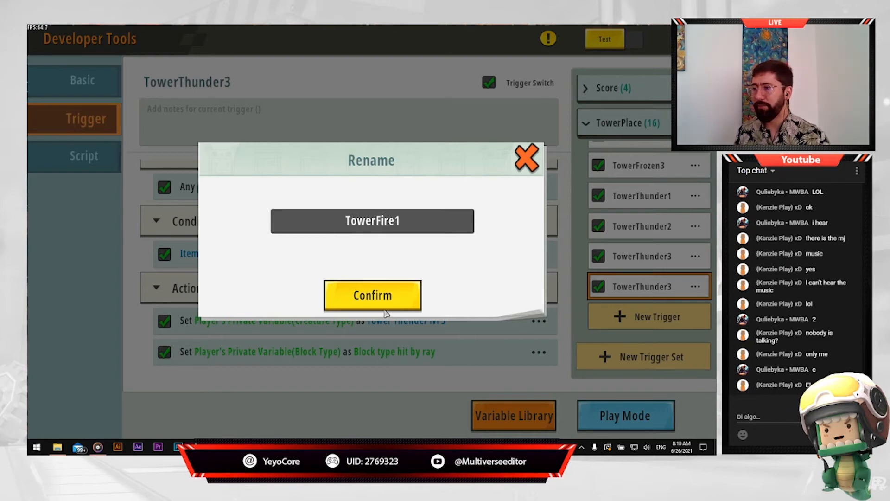
click(396, 296)
- Add a second Use Props player event to the TowerFire1 trigger as a demonstration, and delete that duplicate event
scroll(408, 301, up, 1)
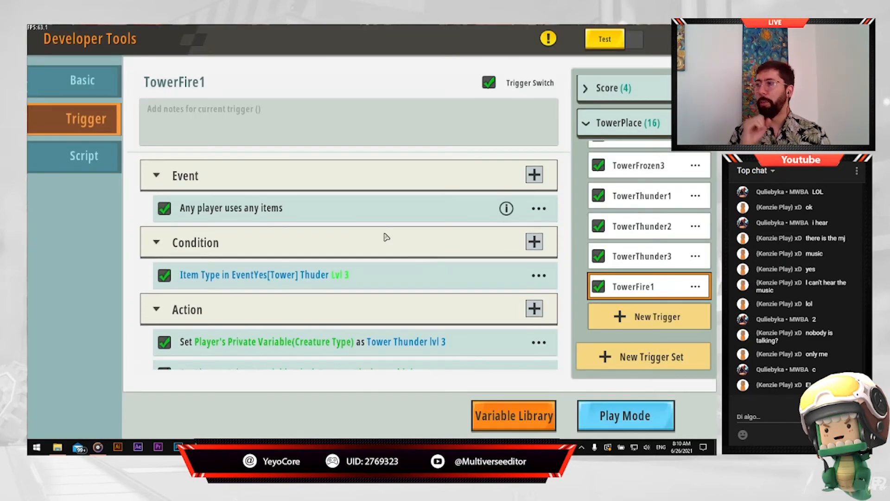
click(535, 177)
click(66, 167)
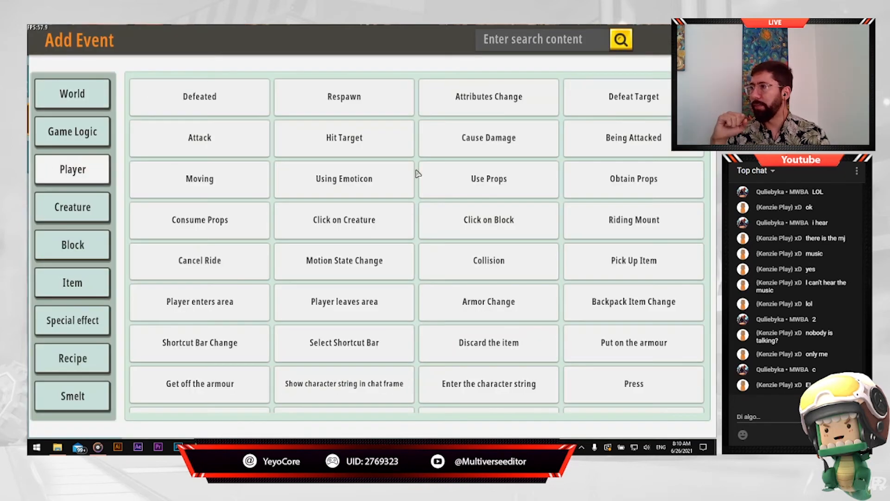
scroll(603, 306, down, 2)
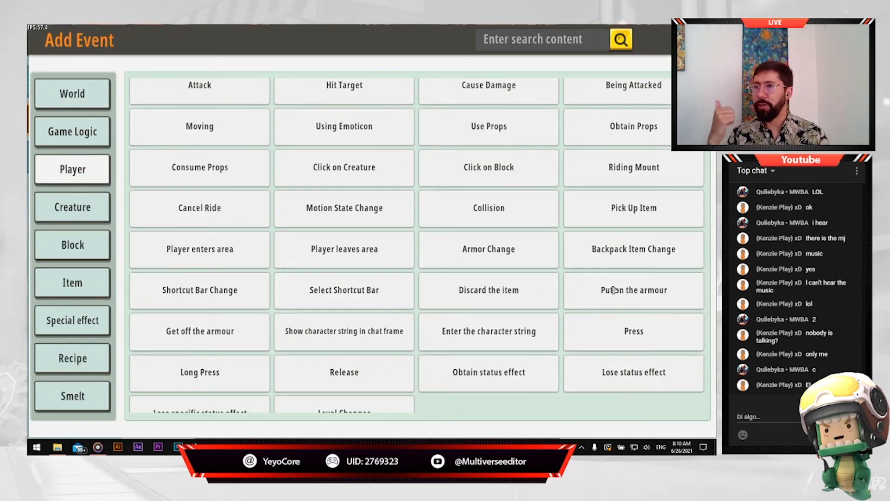
scroll(529, 369, up, 2)
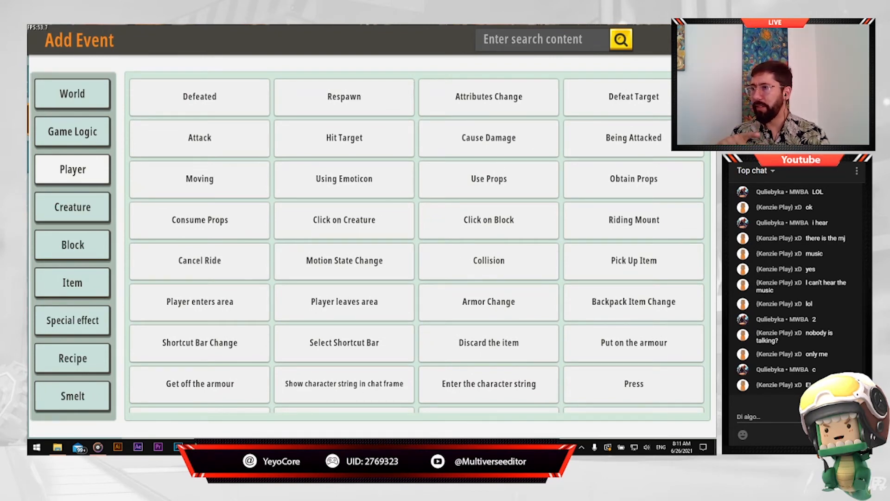
click(498, 191)
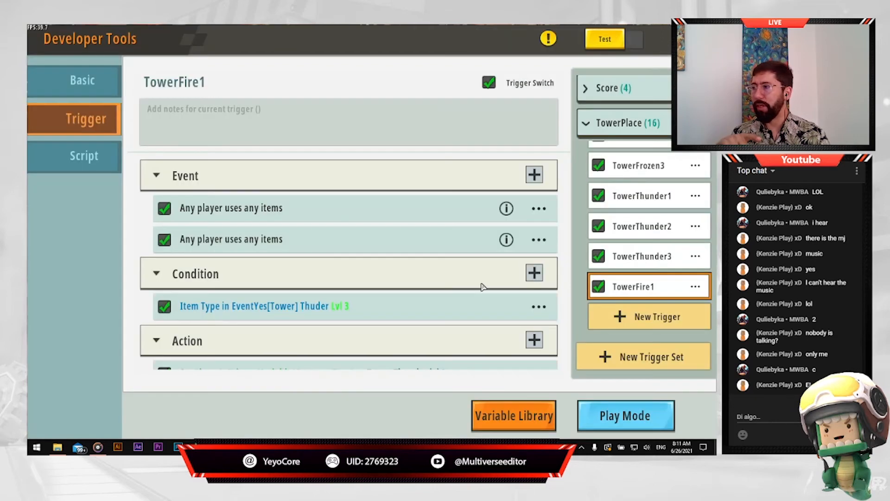
click(544, 241)
click(490, 262)
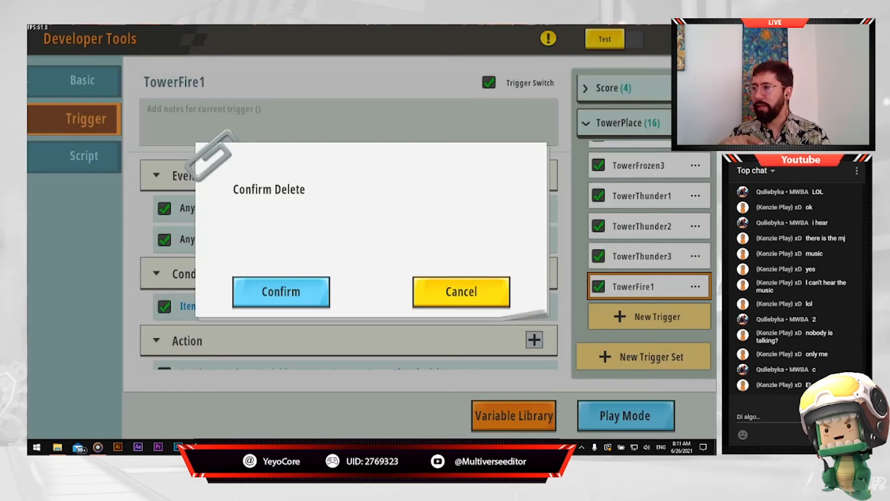
click(284, 290)
- Review TowerFire1's existing item condition and add another Determine Item Type condition to the trigger
scroll(381, 263, down, 1)
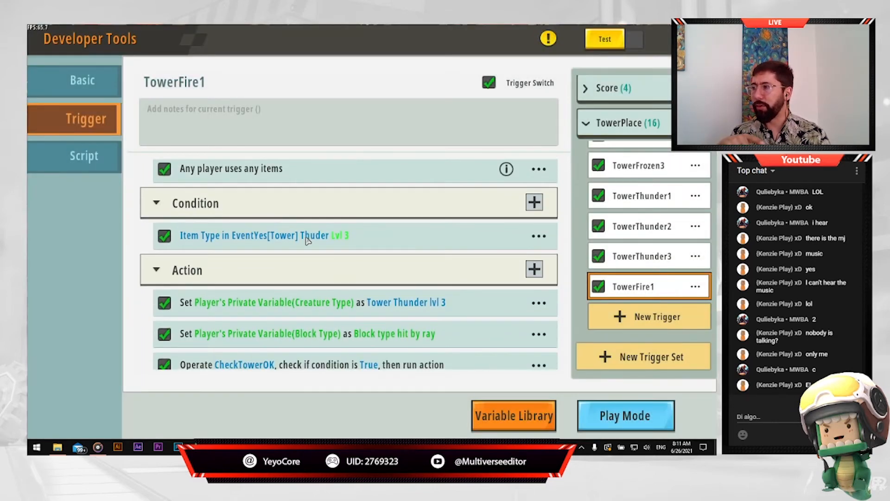
click(251, 236)
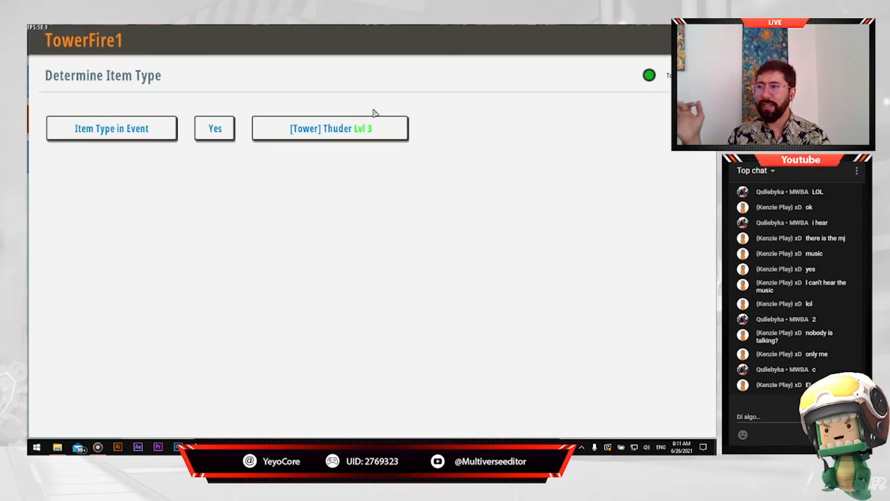
click(697, 40)
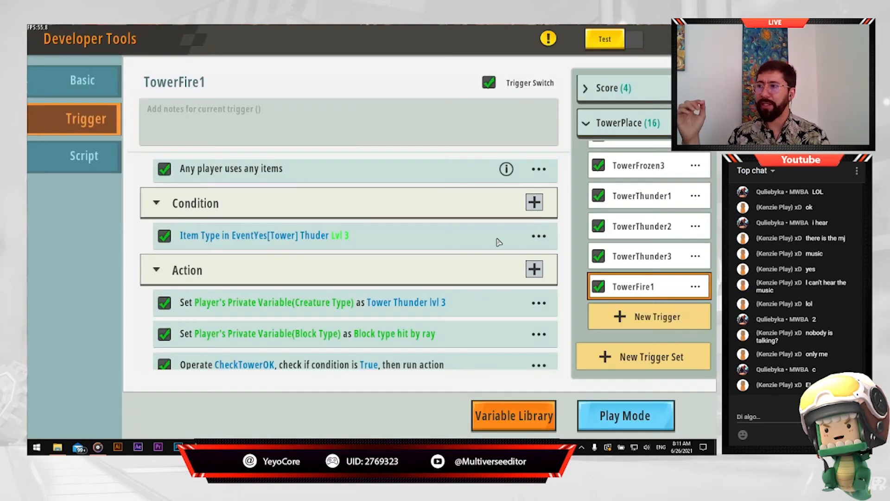
click(533, 203)
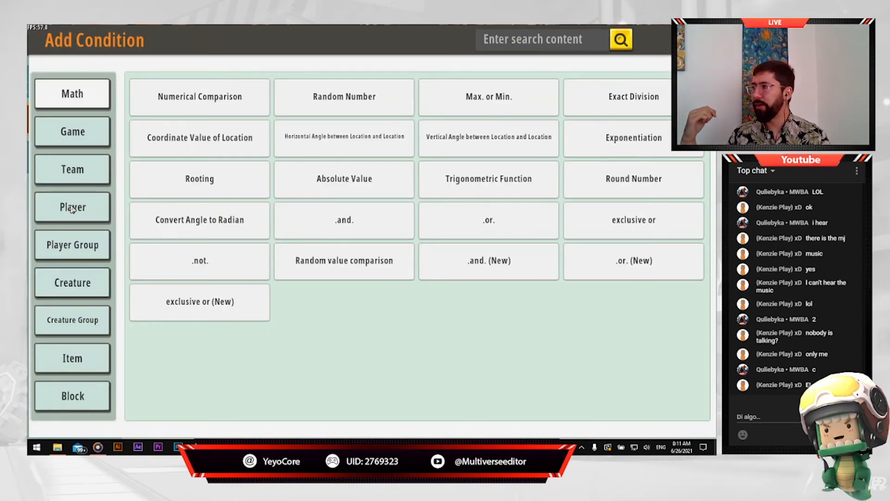
click(71, 356)
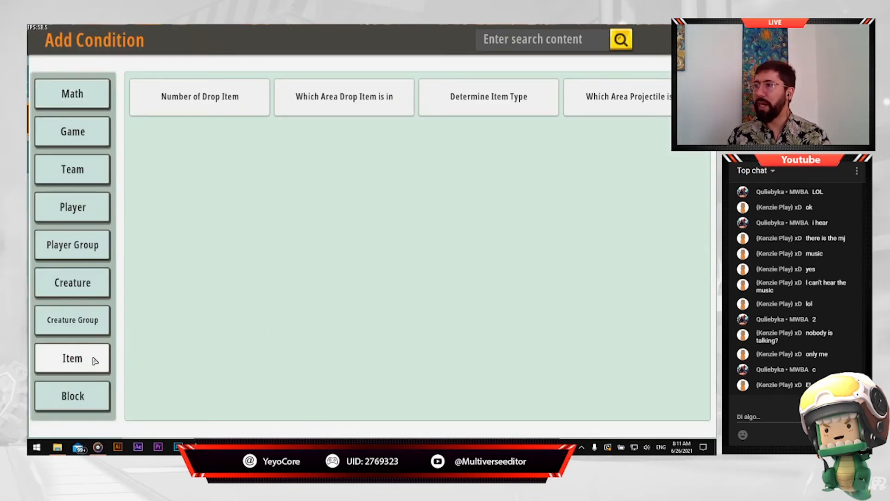
click(510, 109)
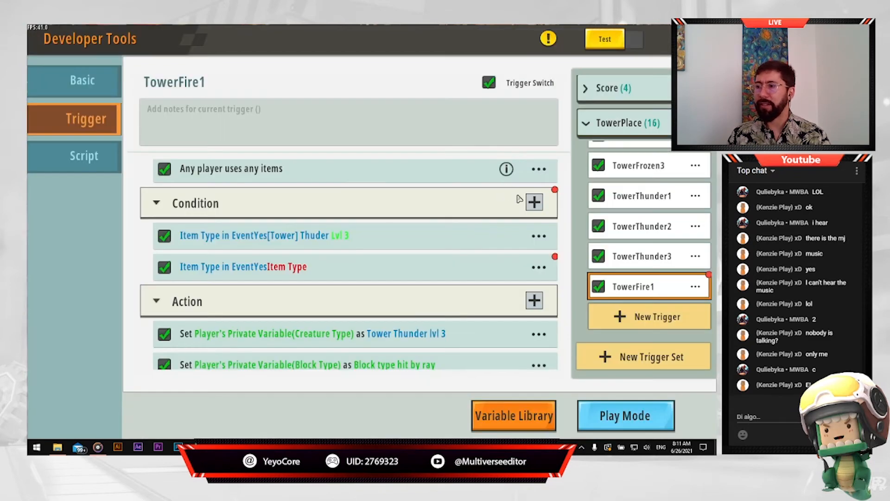
- Open the item type selection of the new condition and bring up the custom tower items in the props library
click(304, 268)
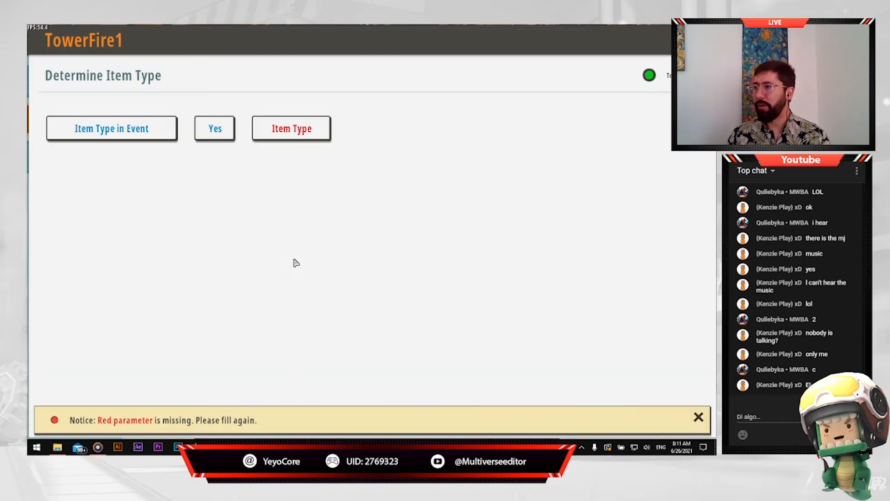
click(316, 135)
click(348, 139)
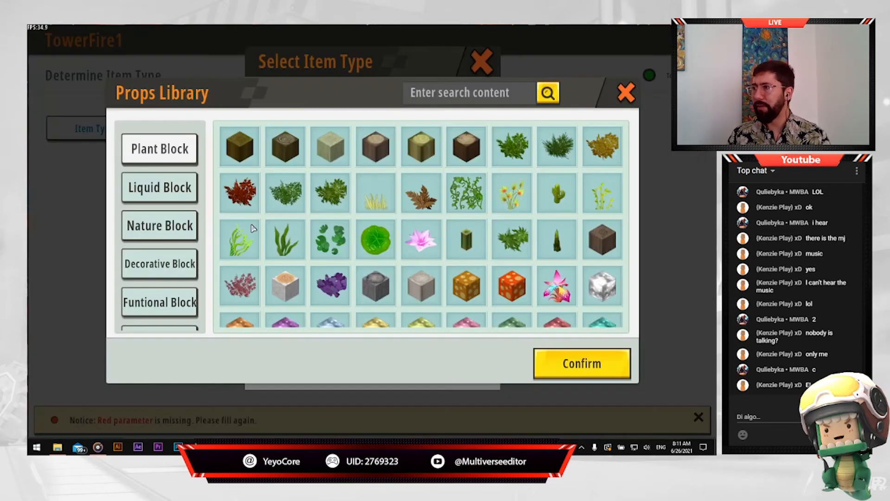
scroll(166, 306, down, 5)
scroll(162, 318, down, 3)
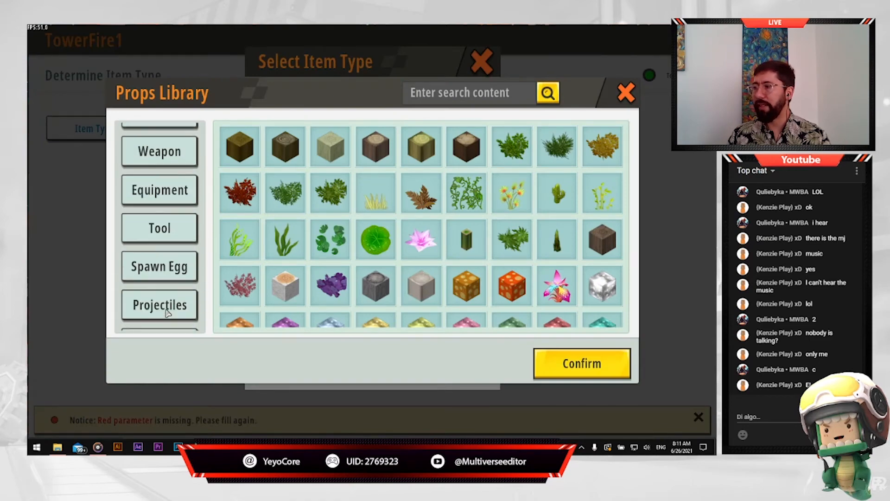
click(160, 308)
scroll(442, 242, down, 3)
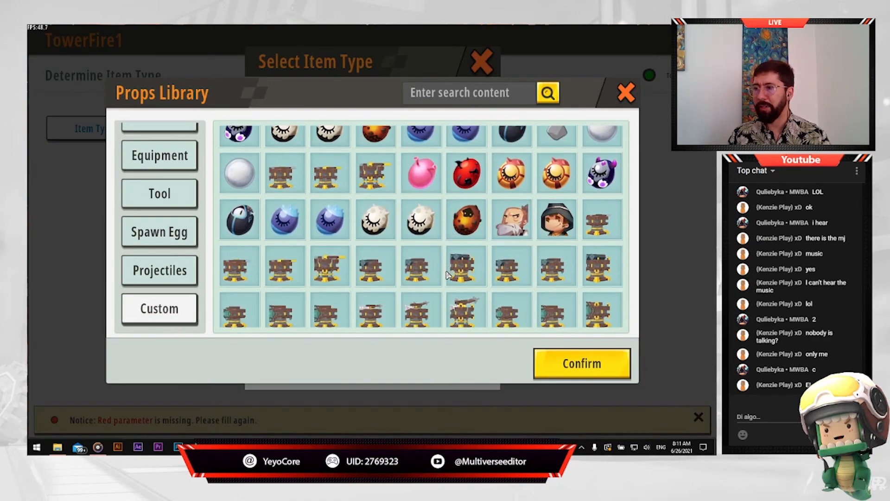
scroll(603, 186, down, 1)
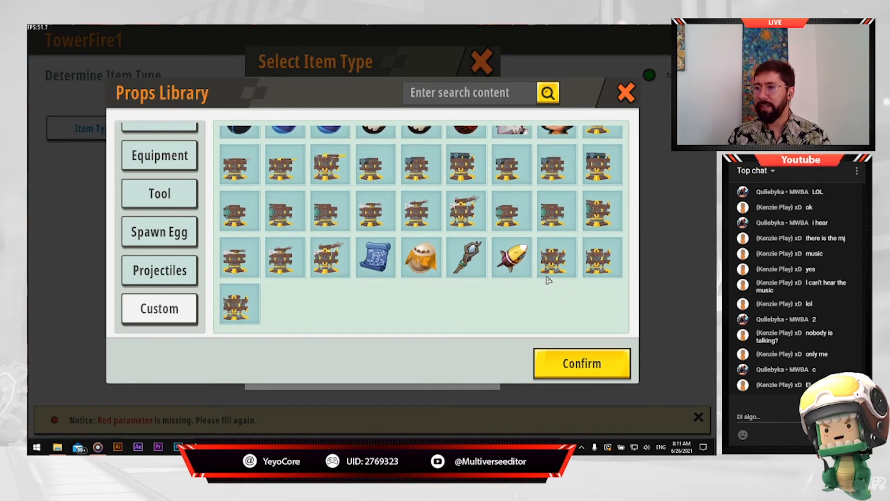
- Check the names of the tower items near the end of the custom props to find the level 1 Fire tower
click(554, 264)
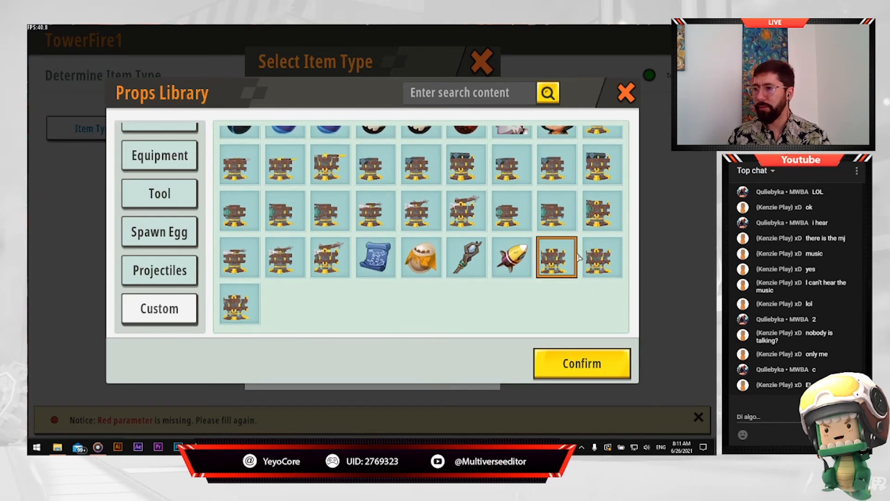
click(603, 258)
click(552, 270)
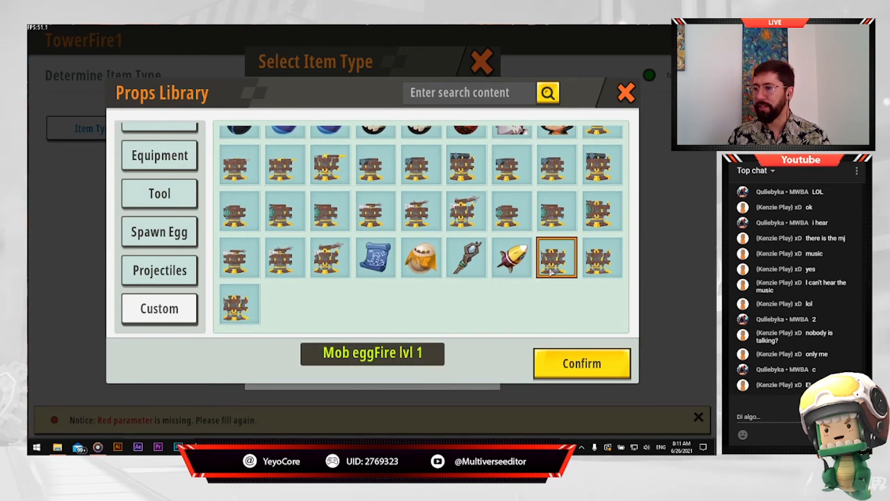
scroll(464, 278, up, 1)
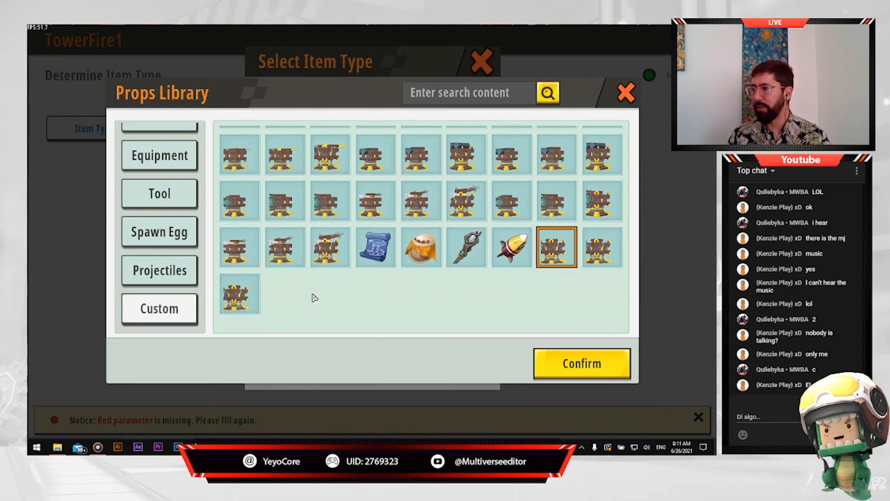
scroll(308, 291, up, 1)
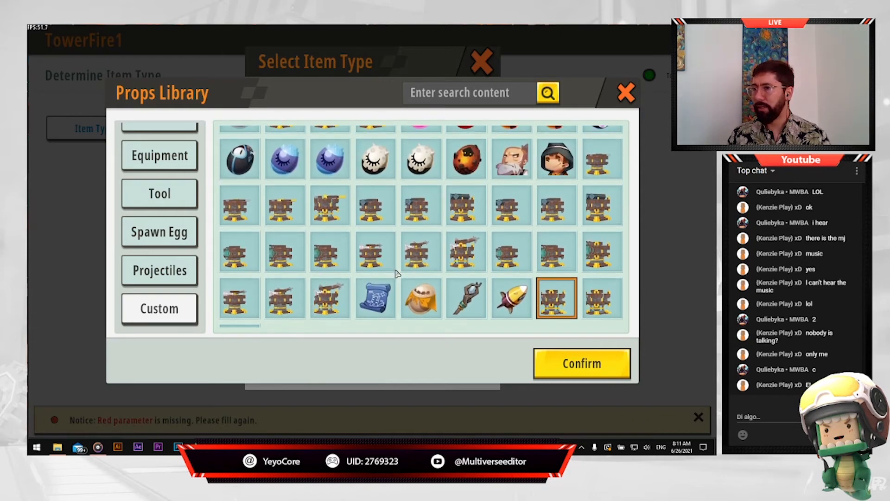
click(604, 167)
scroll(576, 264, down, 1)
click(557, 276)
click(602, 271)
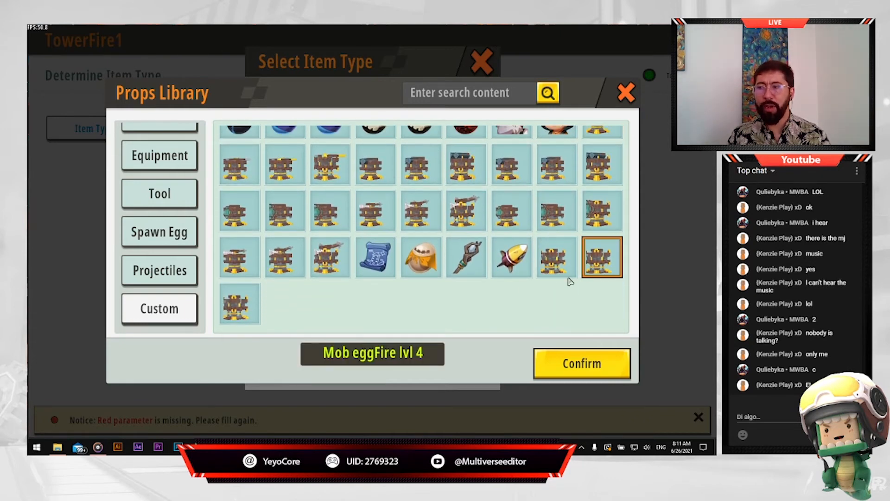
click(237, 301)
scroll(418, 297, up, 1)
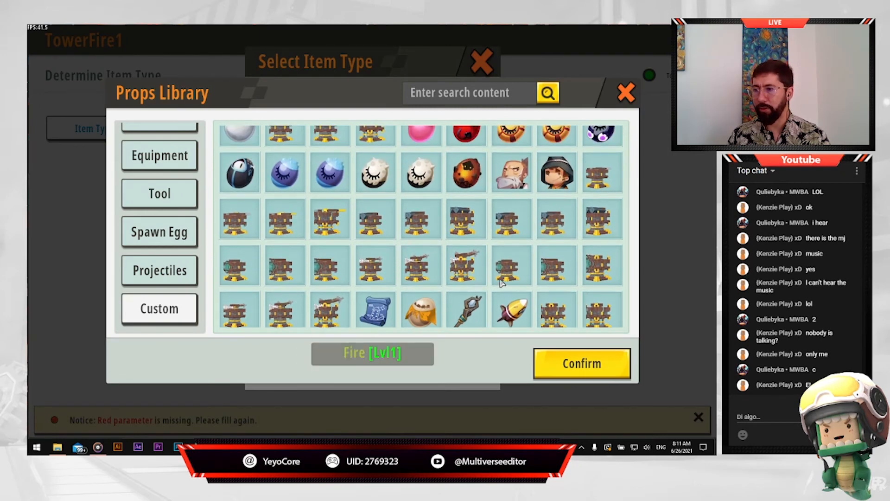
- Check the names of the basic, MultiArrow and Frozen tower items among the custom props
scroll(361, 284, up, 3)
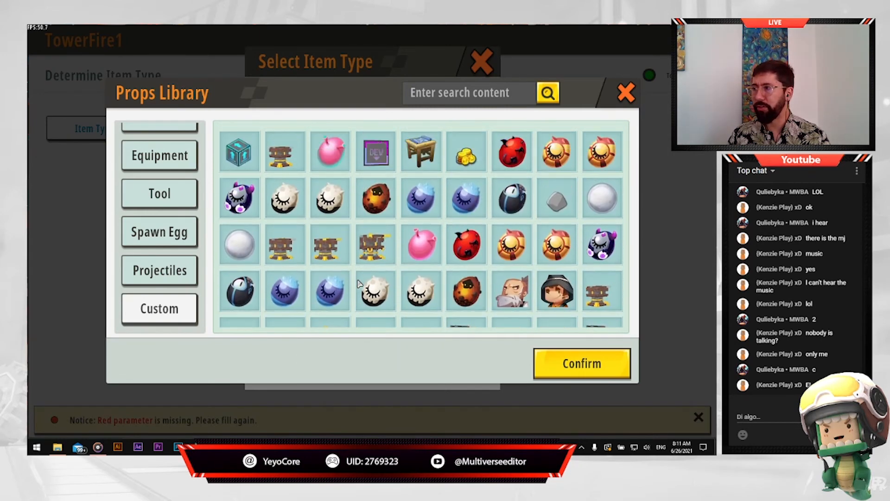
click(277, 146)
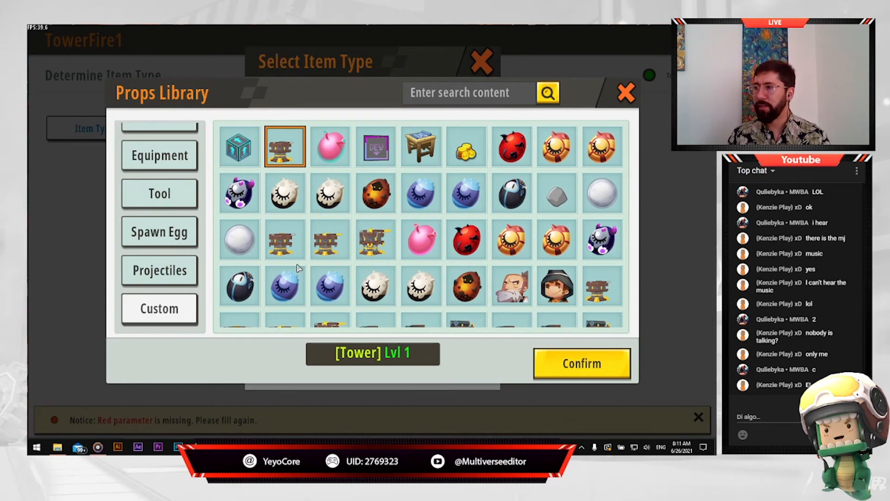
click(293, 251)
click(327, 253)
click(378, 247)
scroll(565, 303, down, 1)
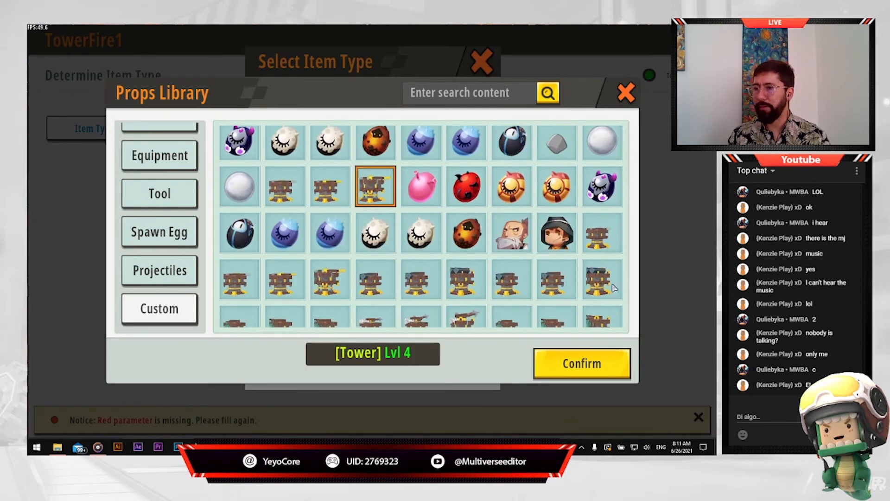
click(604, 246)
scroll(516, 281, down, 1)
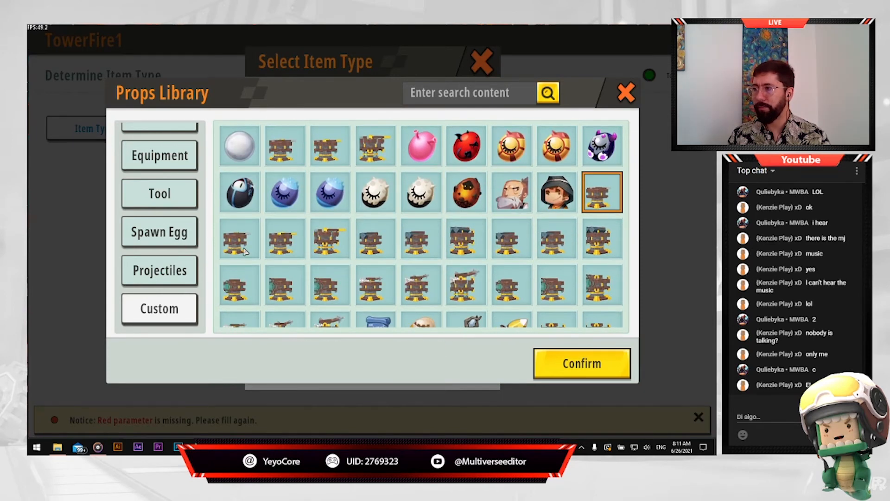
click(299, 248)
scroll(373, 279, down, 1)
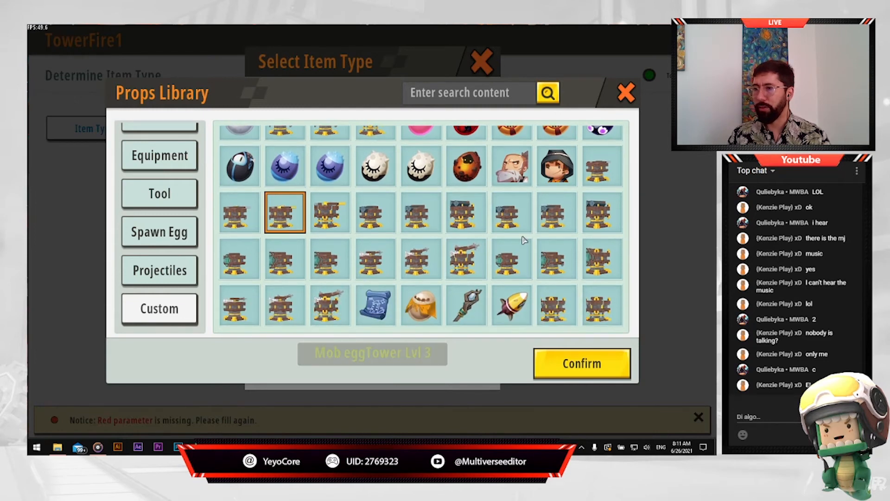
click(601, 230)
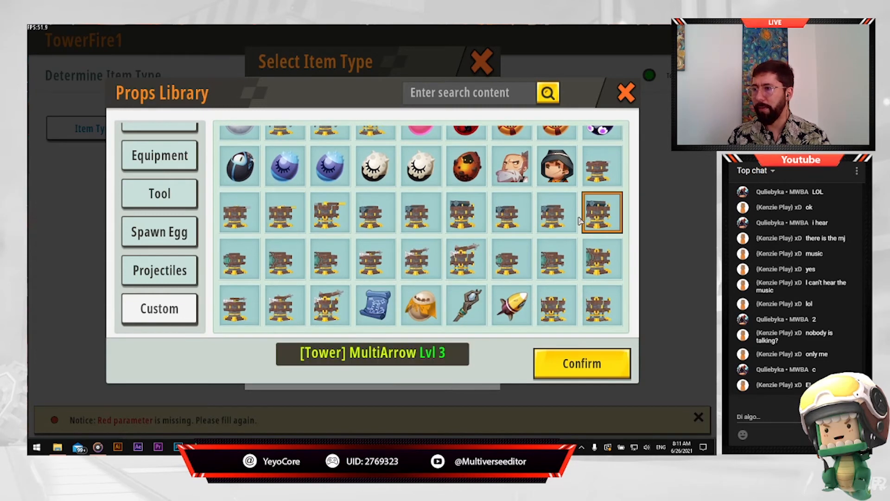
click(473, 219)
click(242, 262)
scroll(244, 267, down, 1)
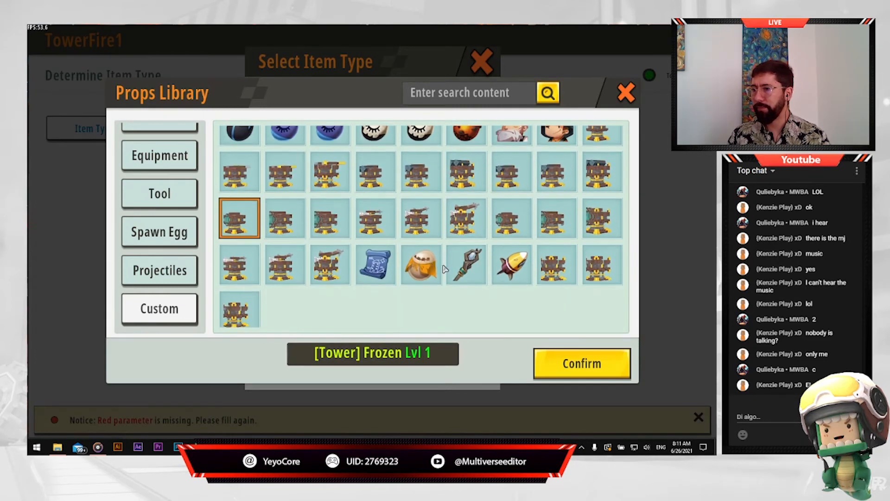
- Set the new condition's item type to Fire [Lvl1] and return to the TowerFire1 trigger overview
click(237, 313)
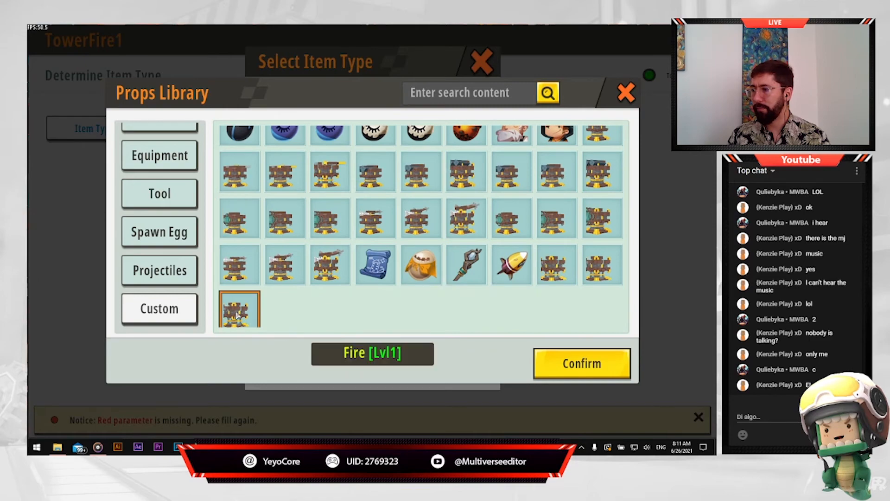
click(603, 367)
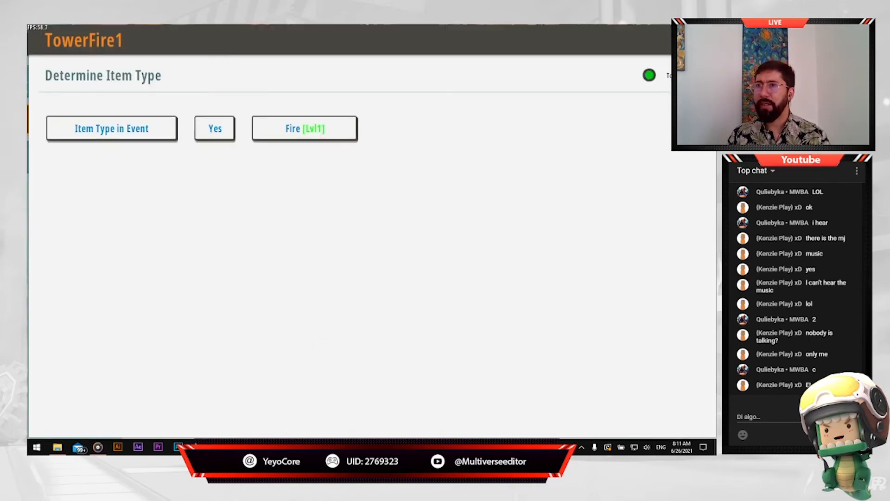
click(771, 40)
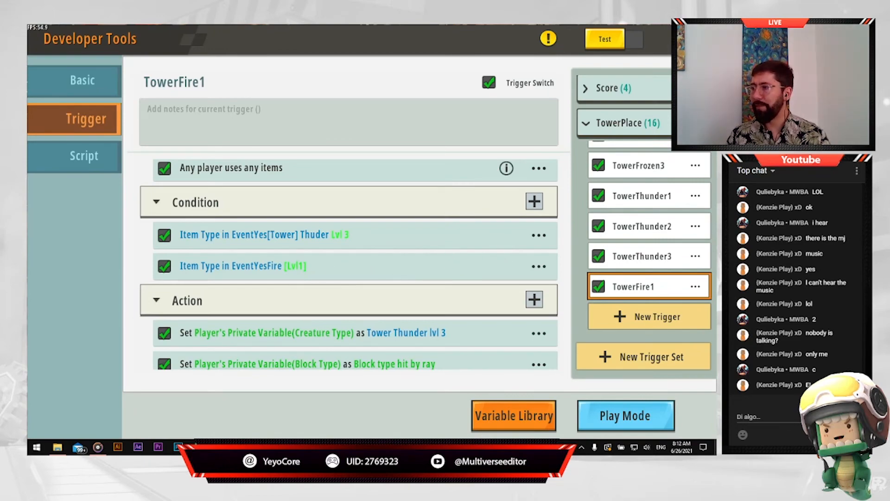
- Delete the copied [Tower] Thuder Lvl 3 item condition from TowerFire1
click(539, 235)
click(486, 265)
click(296, 293)
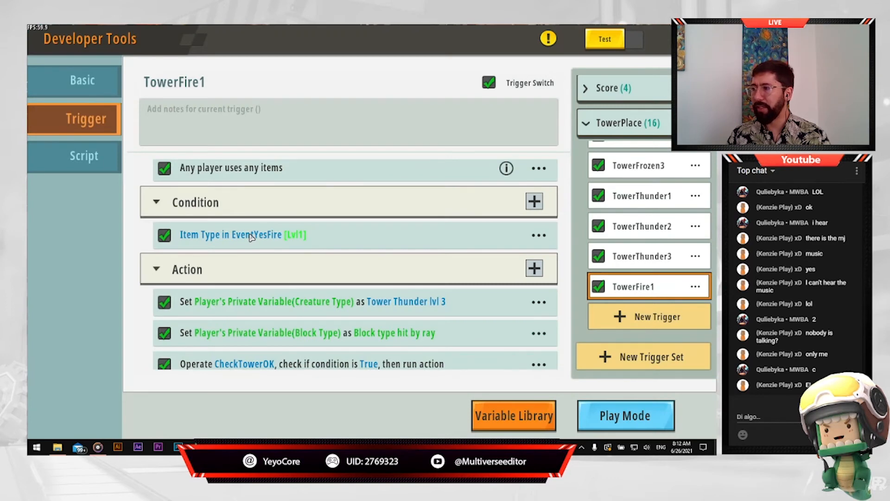
- Review the Fire [Lvl1] item condition and the copied action that sets the player's private creature type variable
click(251, 238)
click(689, 75)
scroll(482, 264, down, 1)
scroll(479, 266, down, 2)
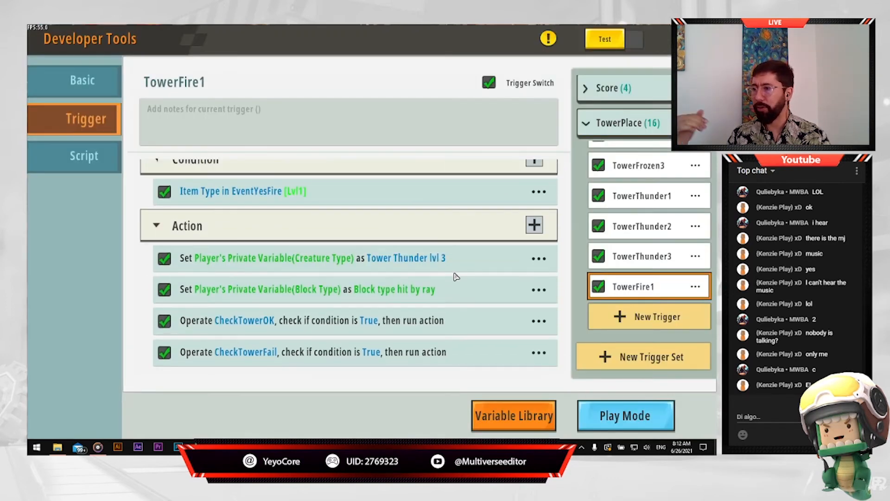
click(485, 262)
click(91, 129)
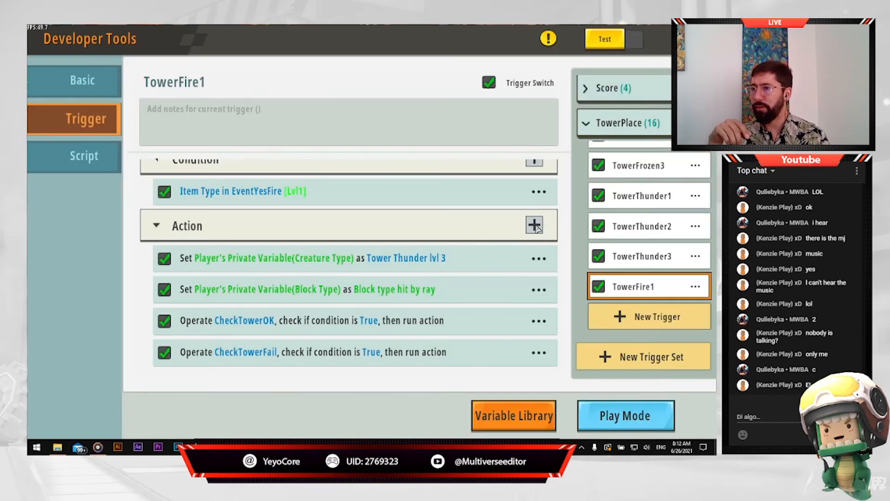
click(535, 225)
scroll(80, 277, down, 5)
click(80, 277)
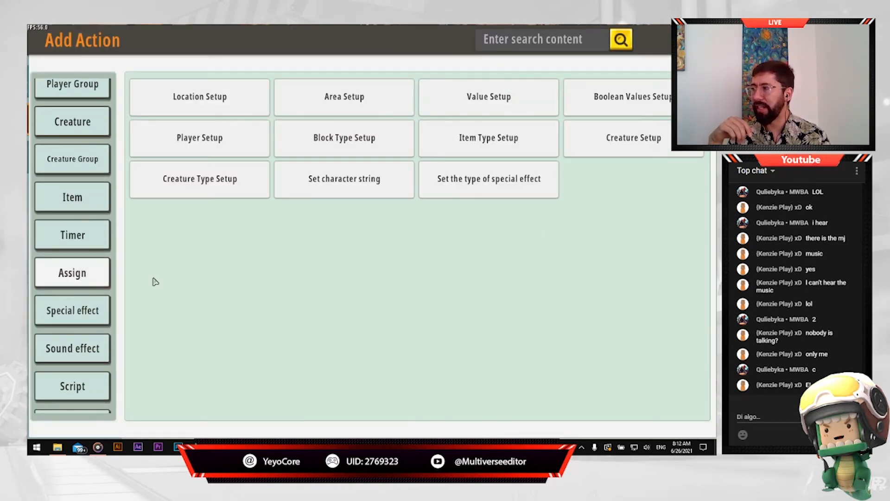
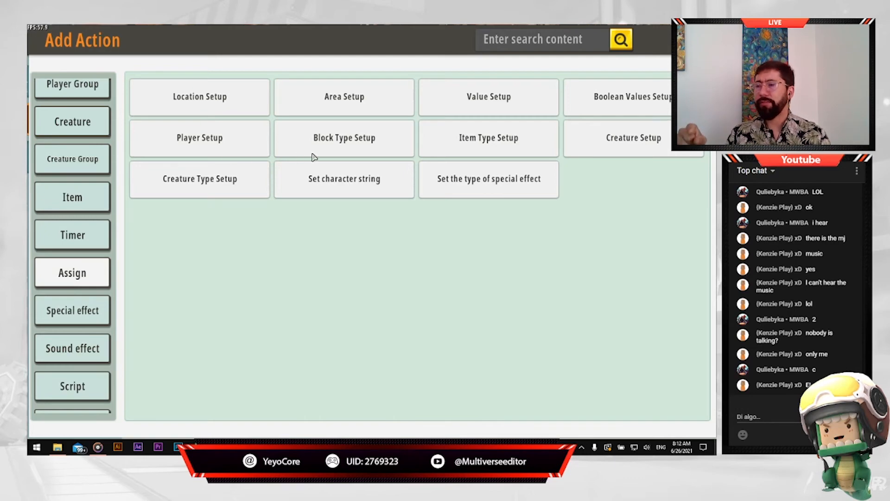
click(615, 152)
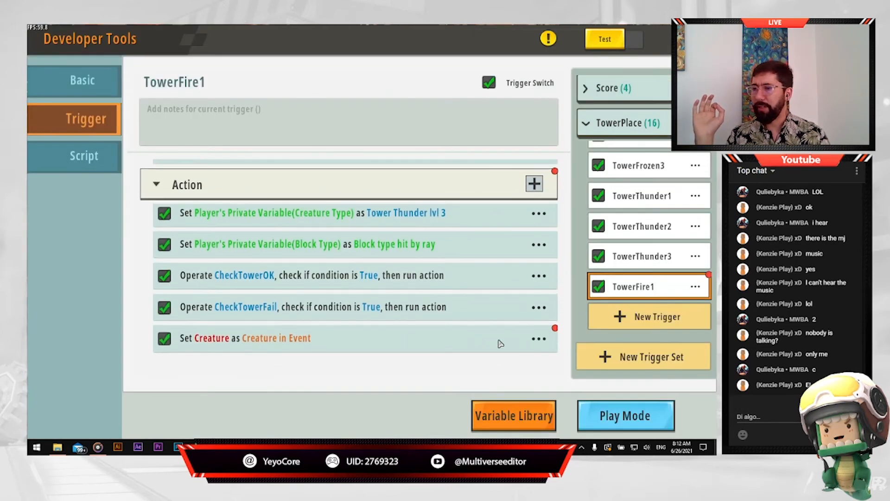
click(413, 338)
click(103, 124)
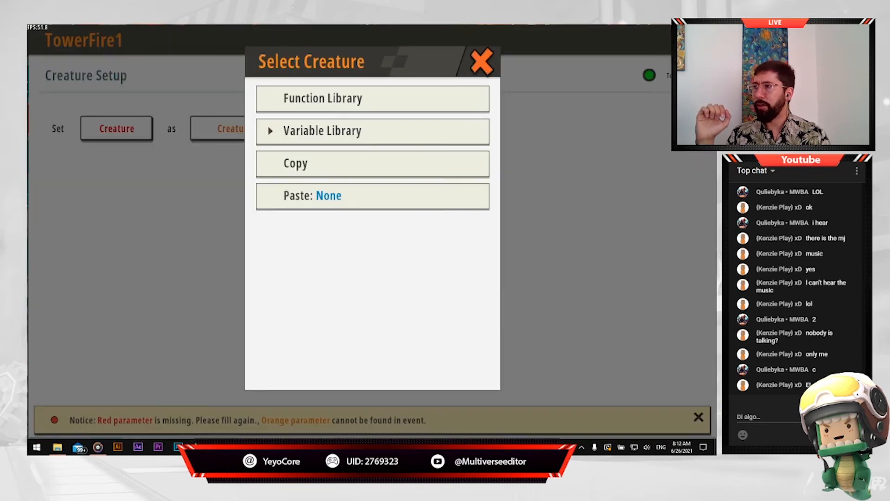
click(269, 131)
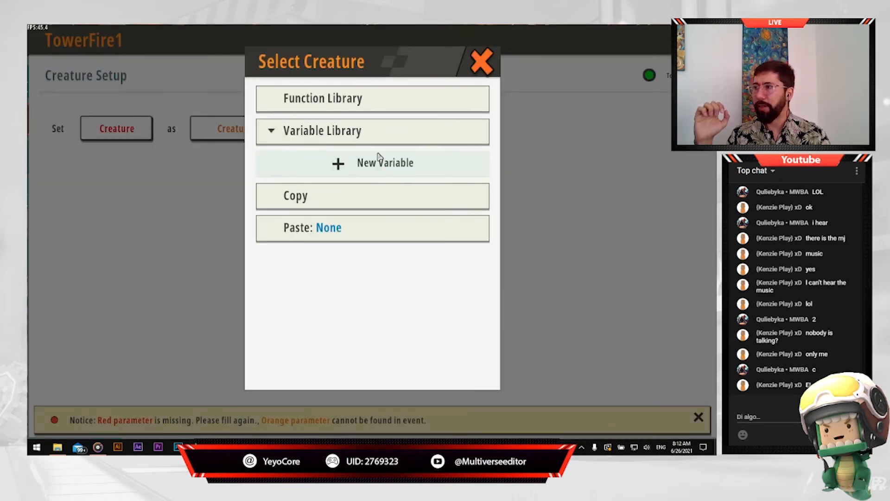
click(378, 101)
click(190, 109)
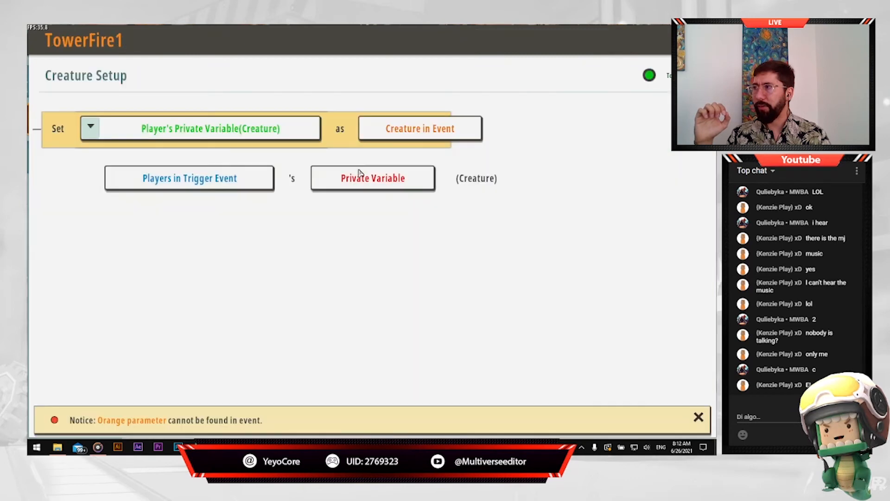
click(372, 181)
click(321, 99)
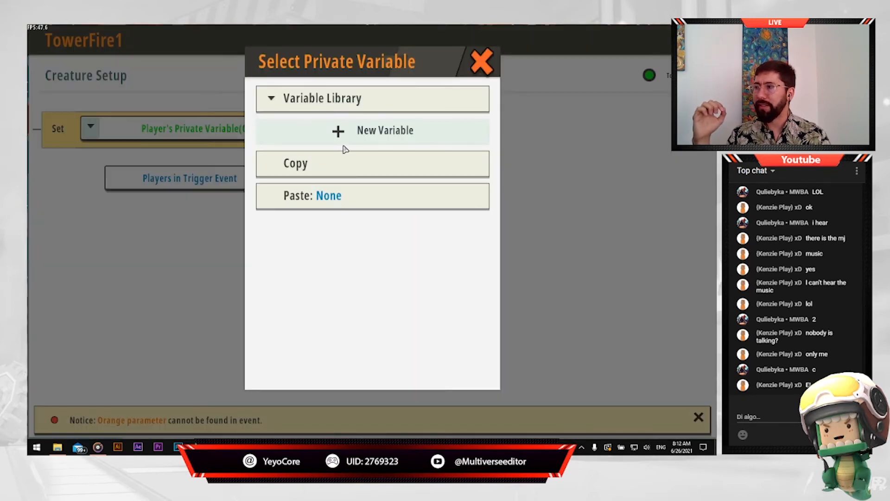
click(195, 178)
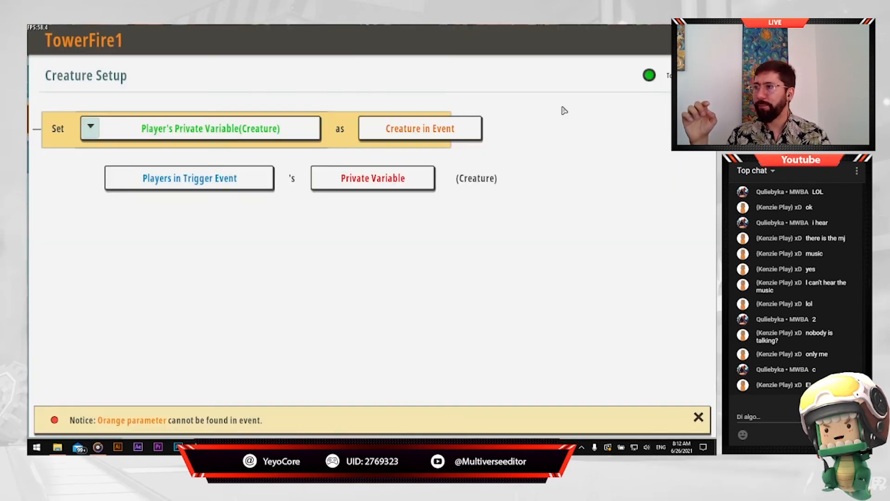
click(698, 40)
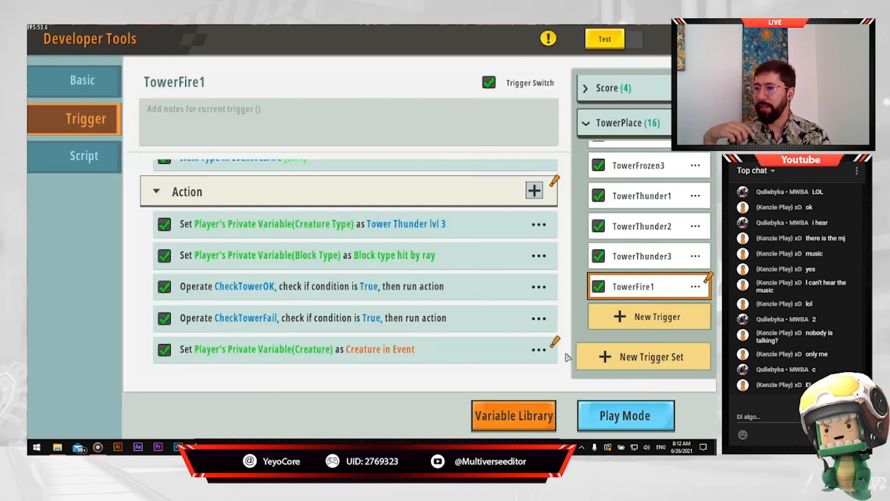
click(542, 350)
click(502, 263)
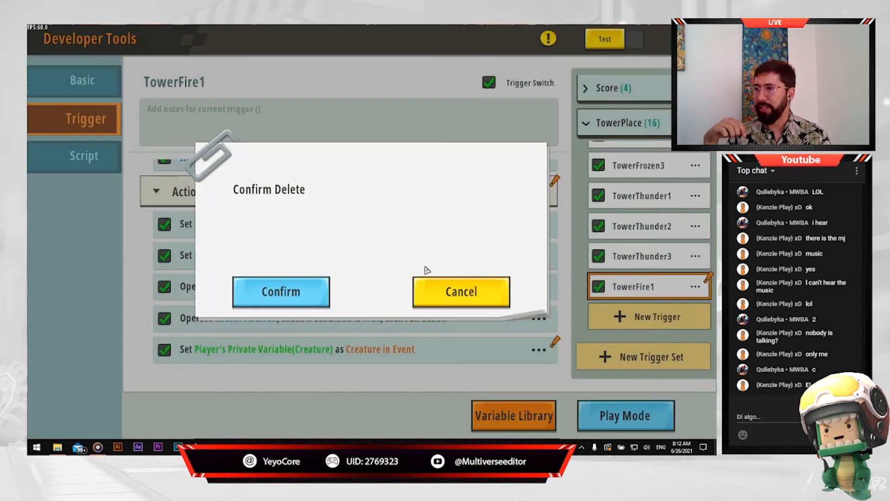
click(308, 296)
- Add a Creature Type Setup action from the Assign category to the TowerFire1 trigger
click(534, 225)
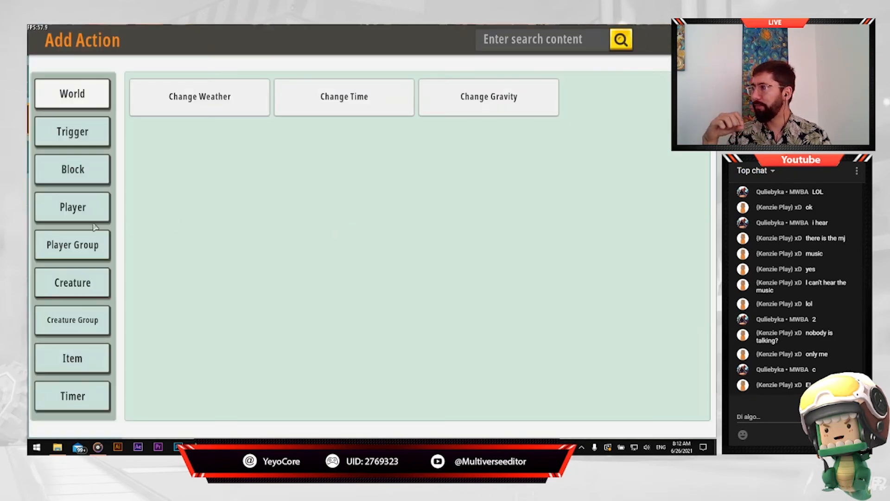
click(73, 283)
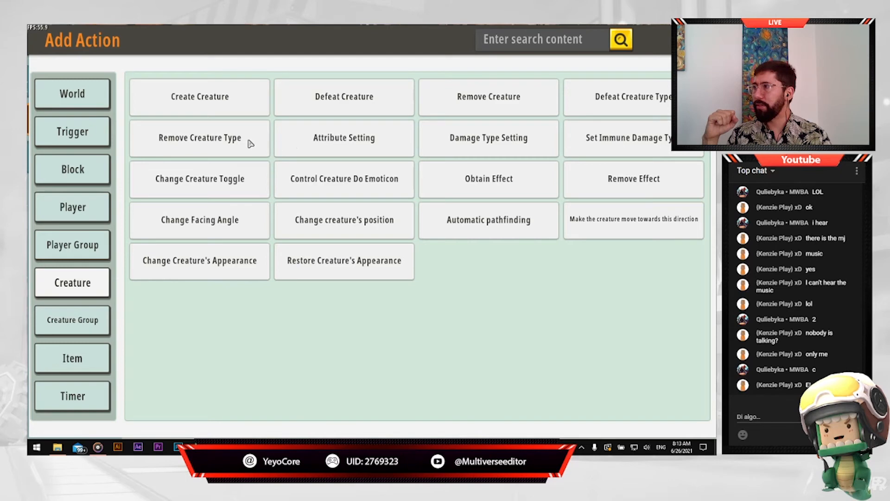
scroll(88, 308, down, 3)
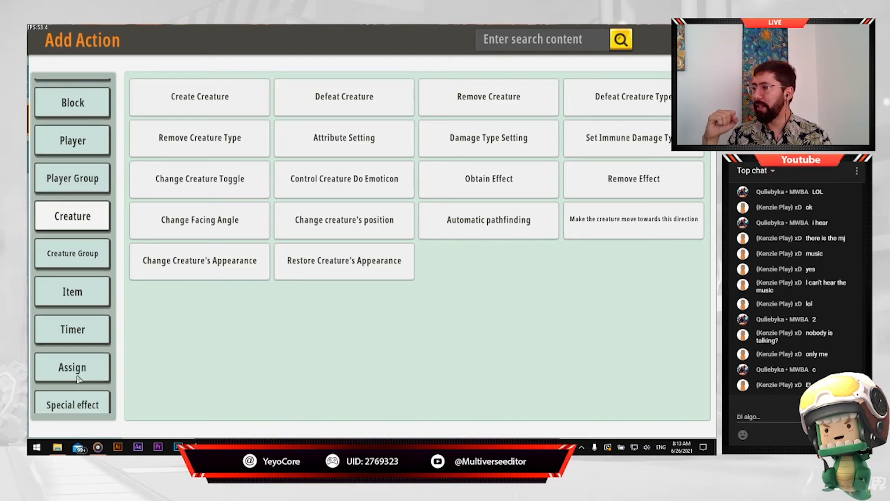
click(77, 373)
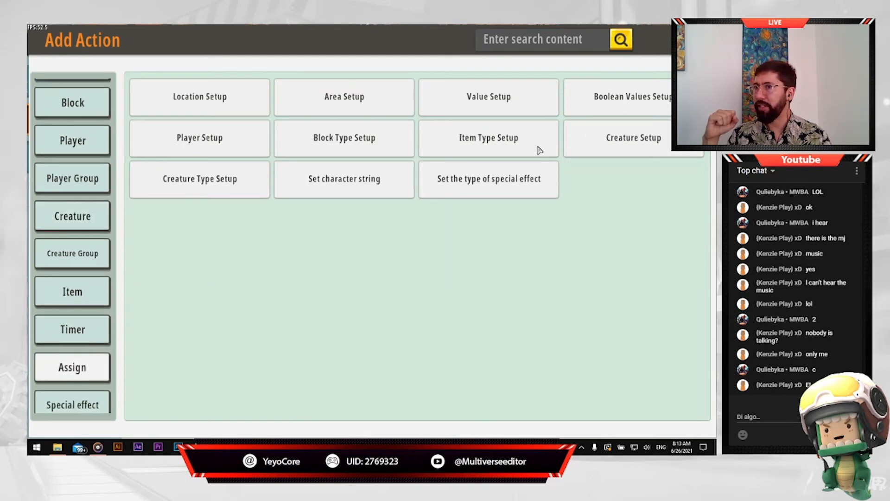
click(201, 187)
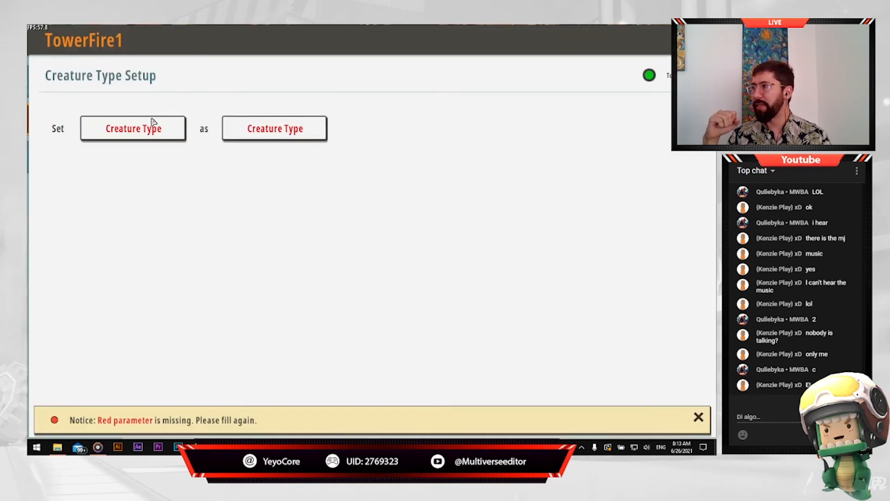
- Make the new action assign the CheckTower creature type private variable of the players in the trigger event
click(153, 124)
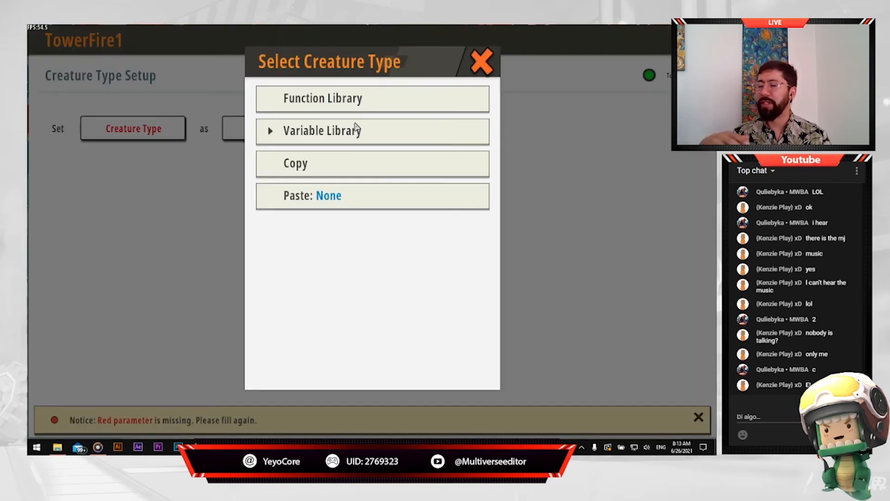
click(282, 129)
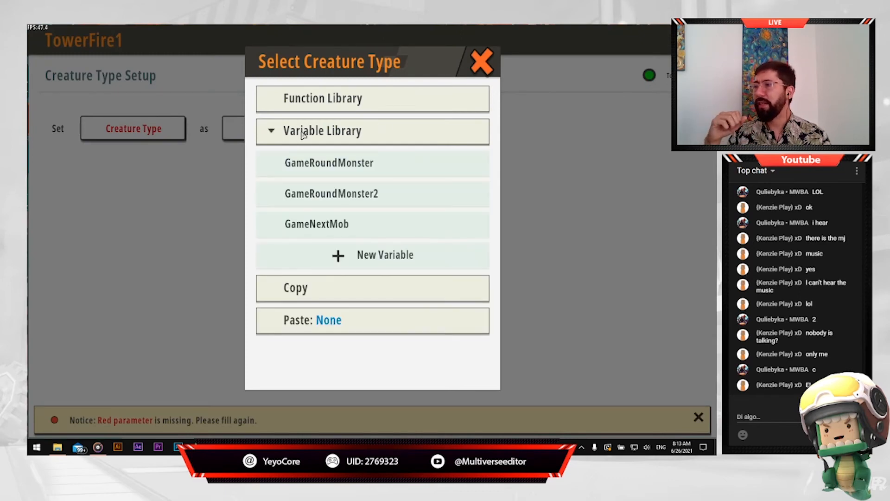
click(271, 132)
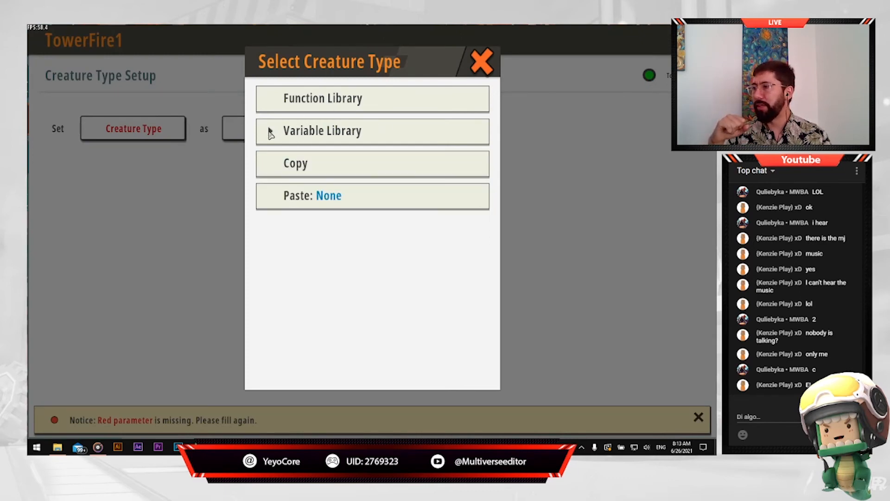
click(271, 132)
click(304, 99)
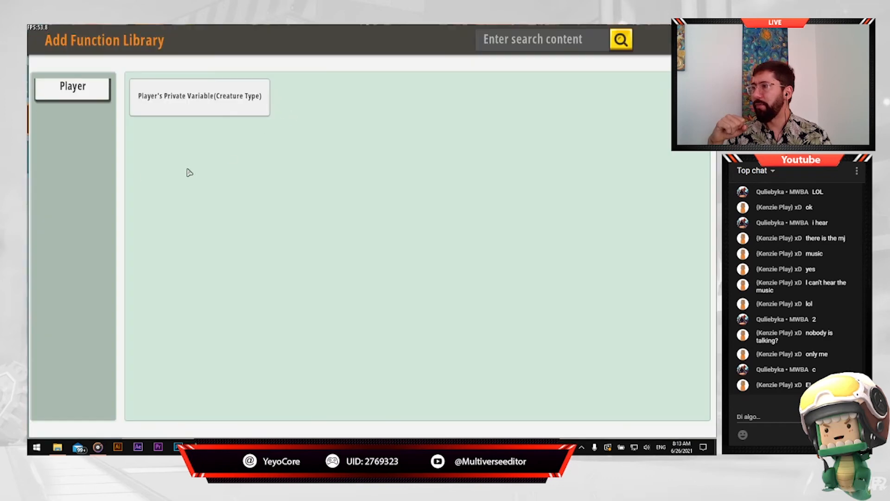
click(186, 103)
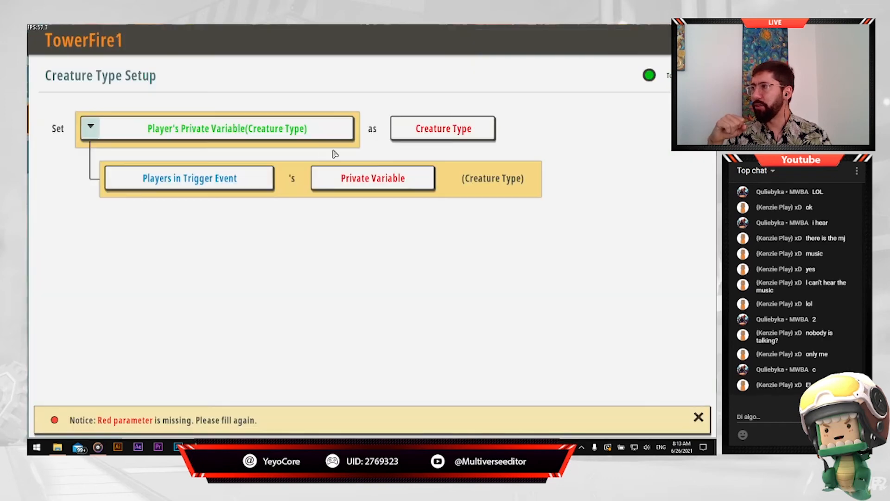
click(375, 180)
click(290, 98)
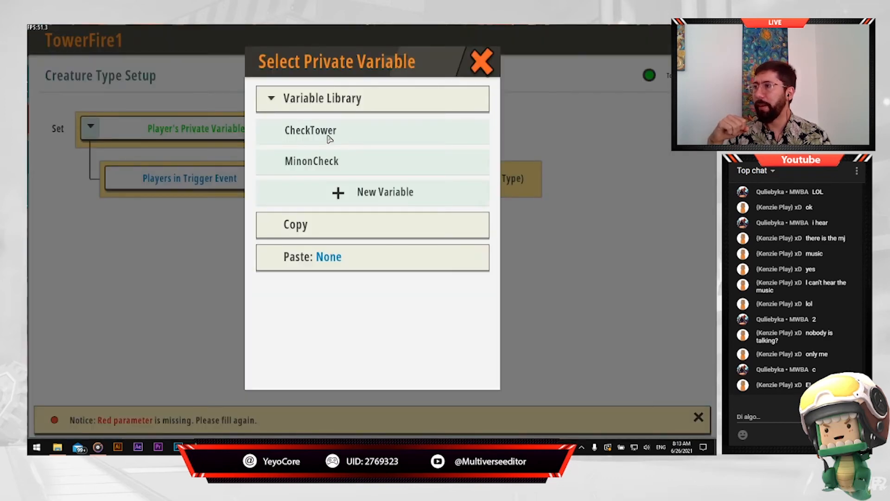
click(335, 133)
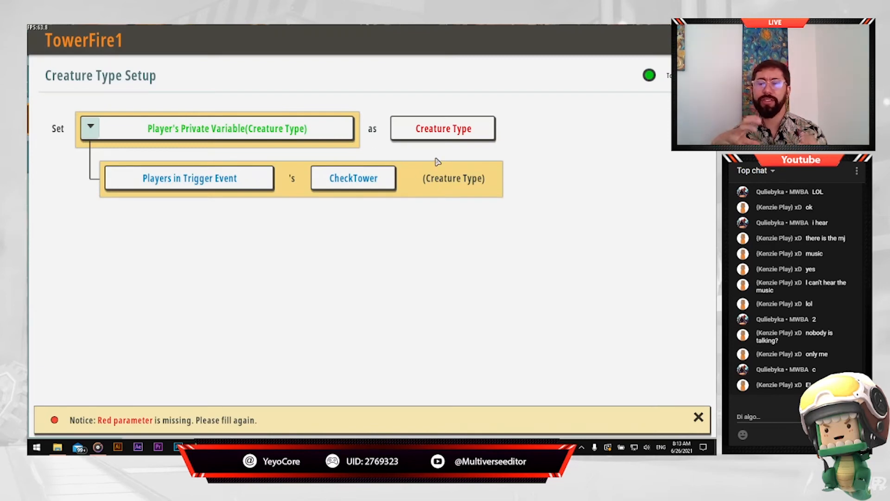
- Set the assigned creature type to the custom creature Fire lvl 1 and return to the TowerFire1 overview
click(448, 133)
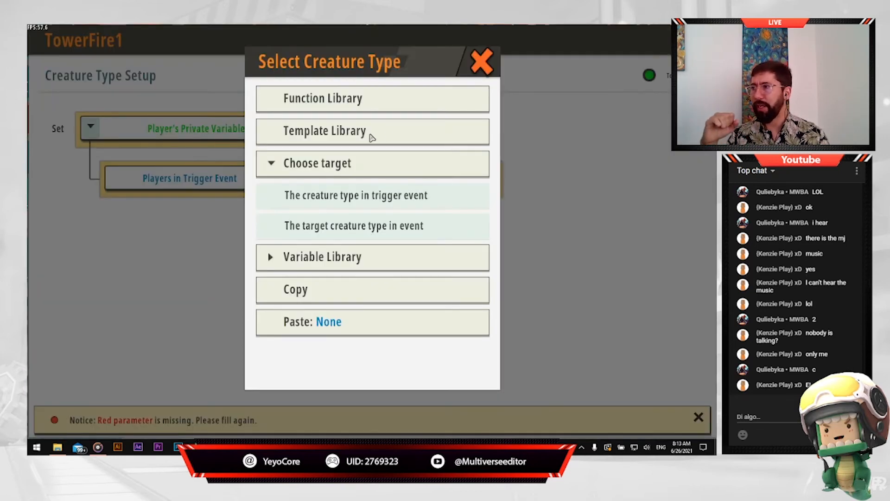
click(309, 131)
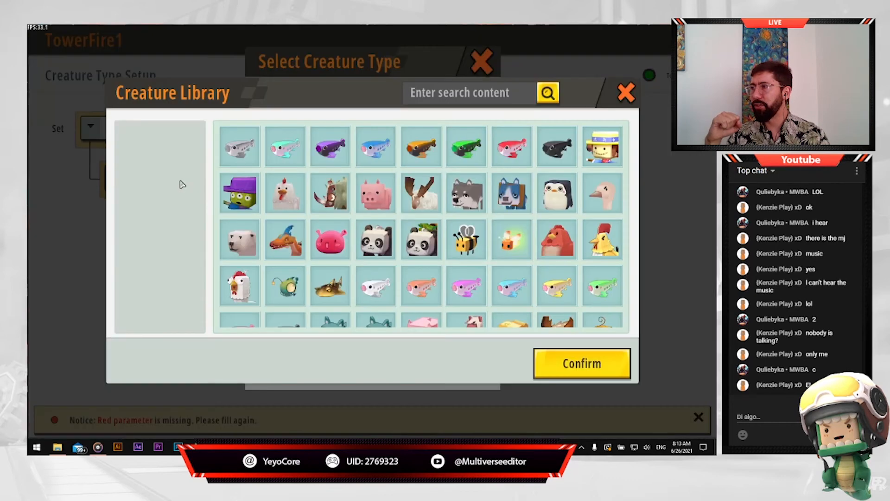
click(174, 306)
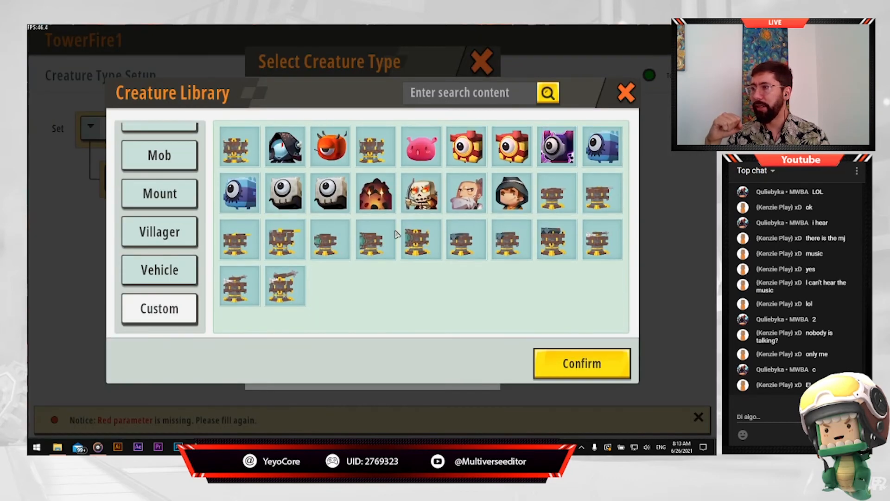
click(231, 135)
click(541, 357)
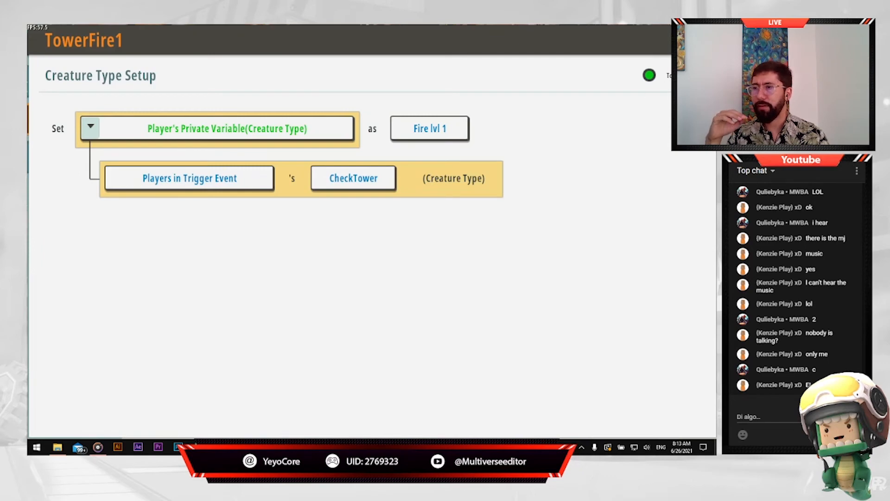
click(697, 40)
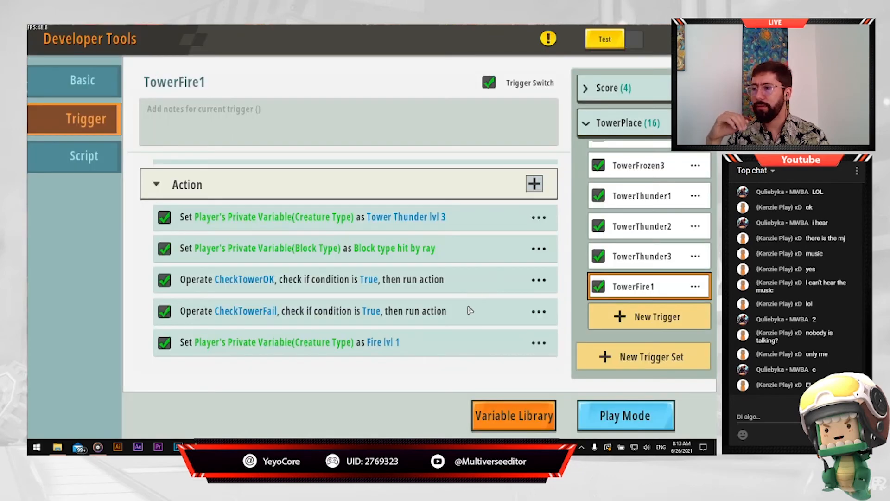
- Move the Fire lvl 1 creature type action up to directly below the Tower Thunder lvl 3 action
click(539, 344)
click(517, 133)
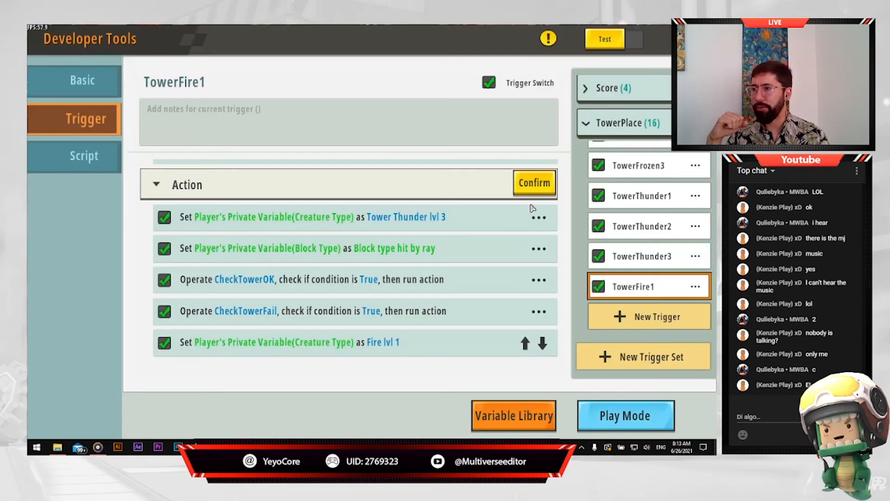
click(525, 343)
click(525, 311)
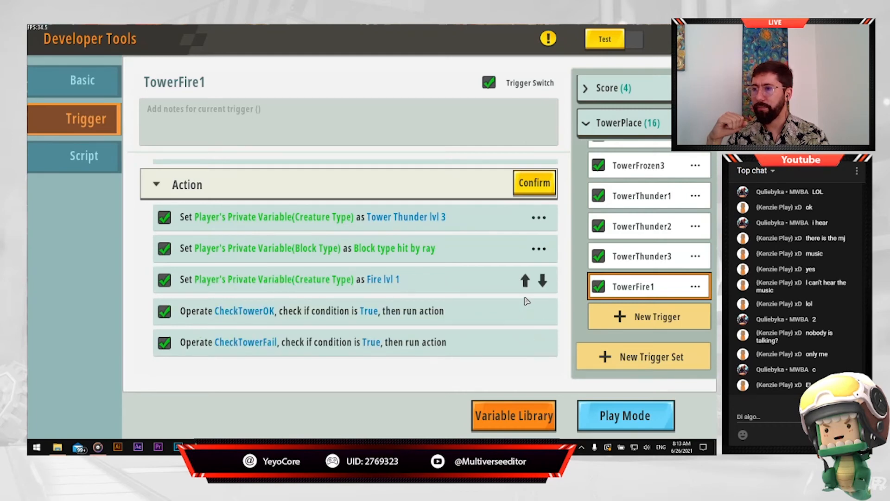
click(525, 280)
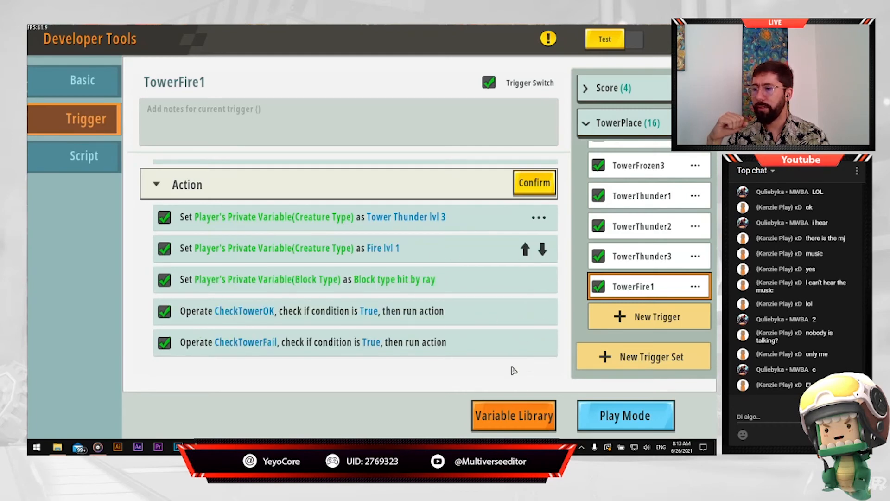
click(526, 192)
- Delete the copied Tower Thunder lvl 3 creature type action from TowerFire1
click(539, 218)
click(512, 261)
click(281, 291)
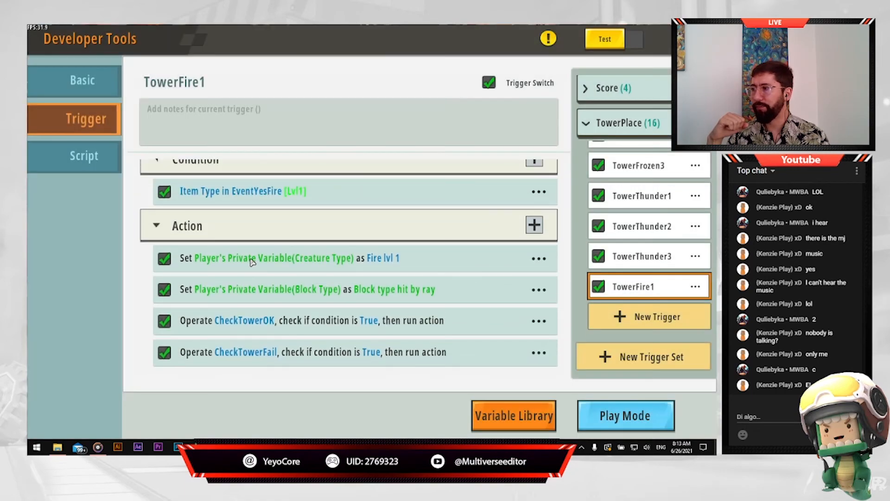
- Review the parameters of the Fire lvl 1 creature type action and the block type action in TowerFire1
click(289, 254)
click(90, 125)
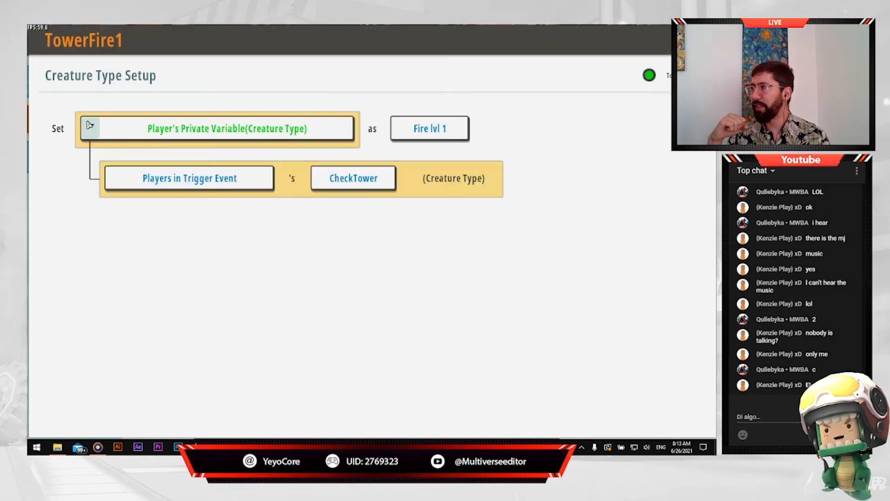
click(696, 40)
scroll(427, 320, down, 2)
click(390, 291)
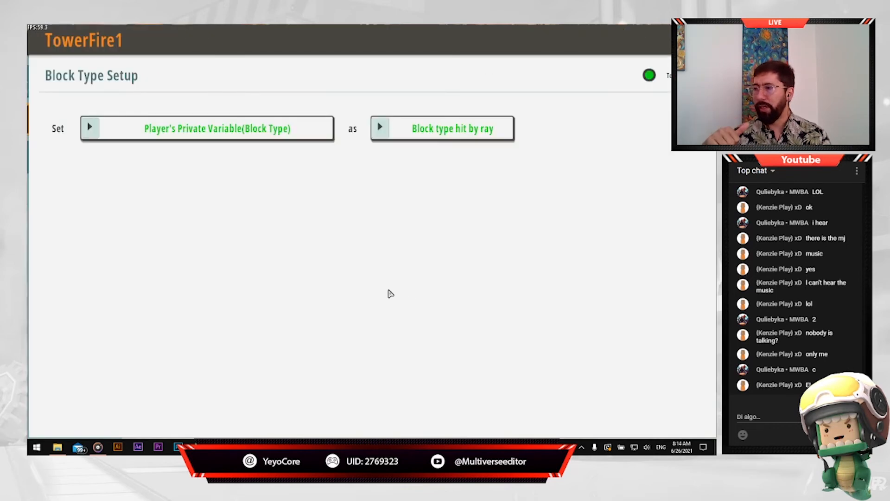
click(381, 129)
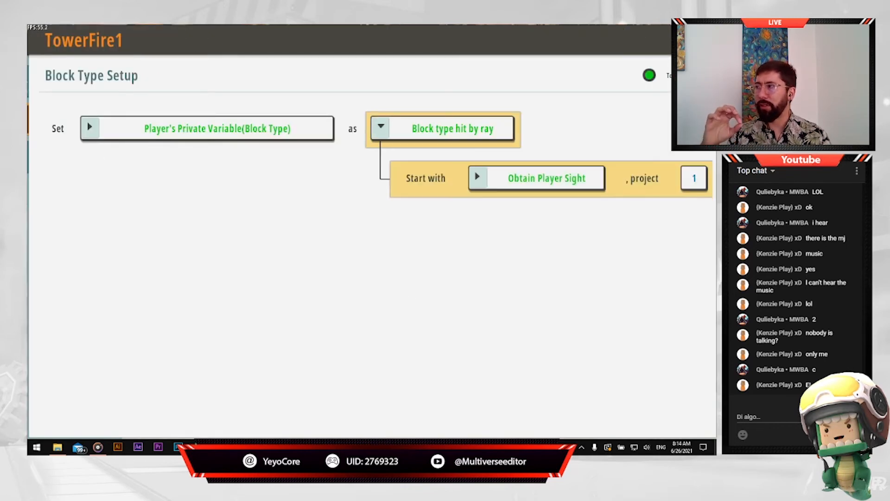
click(91, 127)
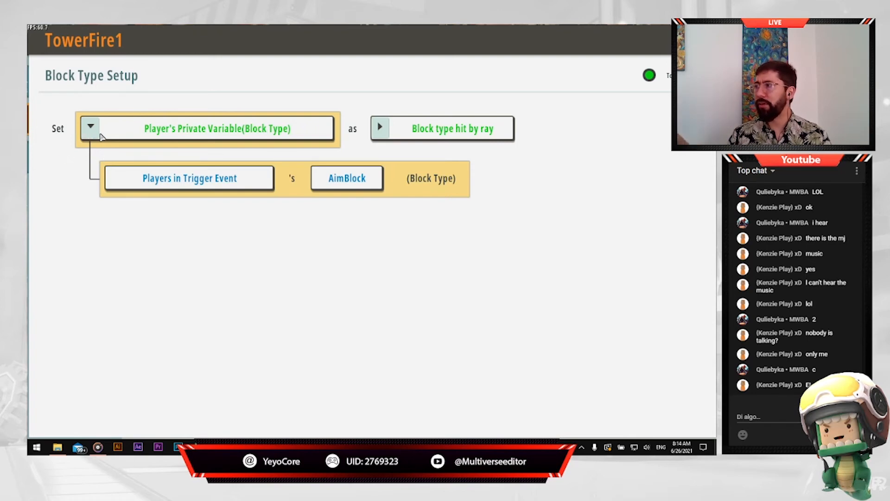
click(91, 128)
- Reselect the player's private block type variable AimBlock as the variable the block type action sets
click(171, 130)
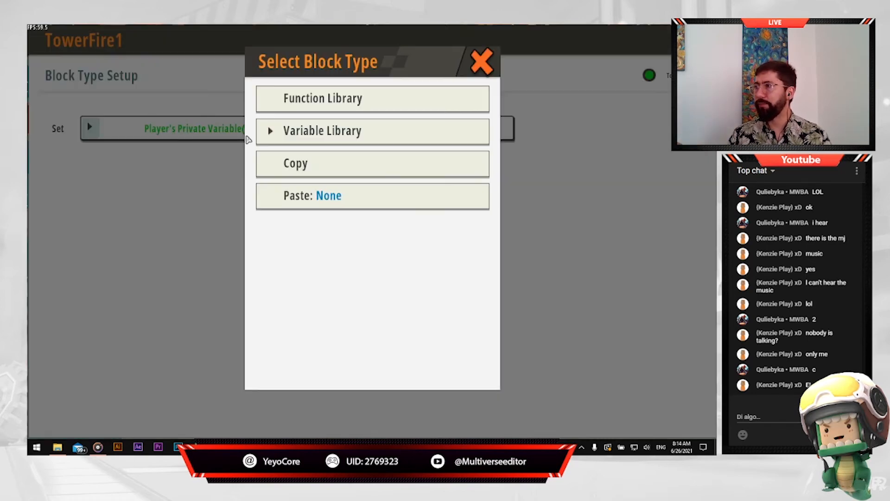
click(362, 101)
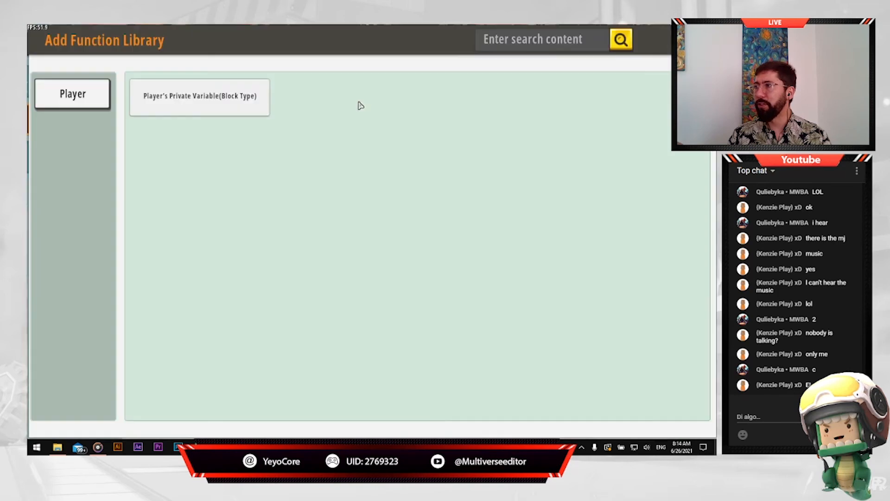
click(179, 105)
click(412, 188)
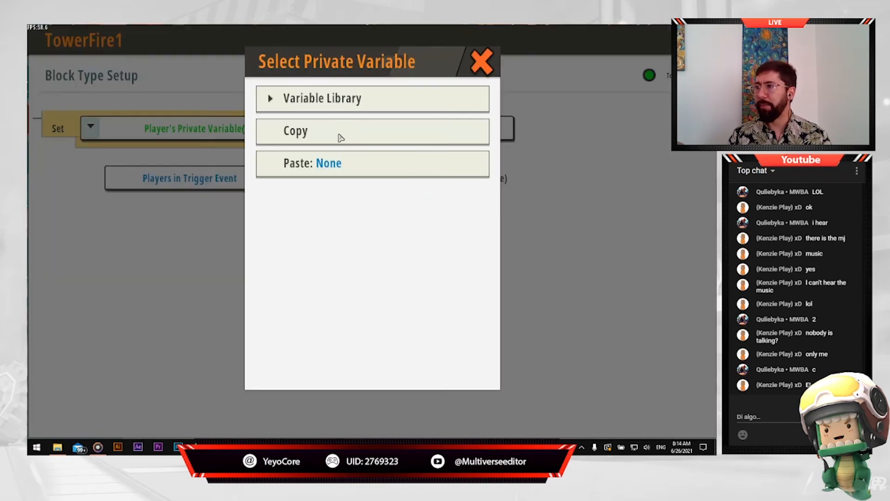
click(273, 100)
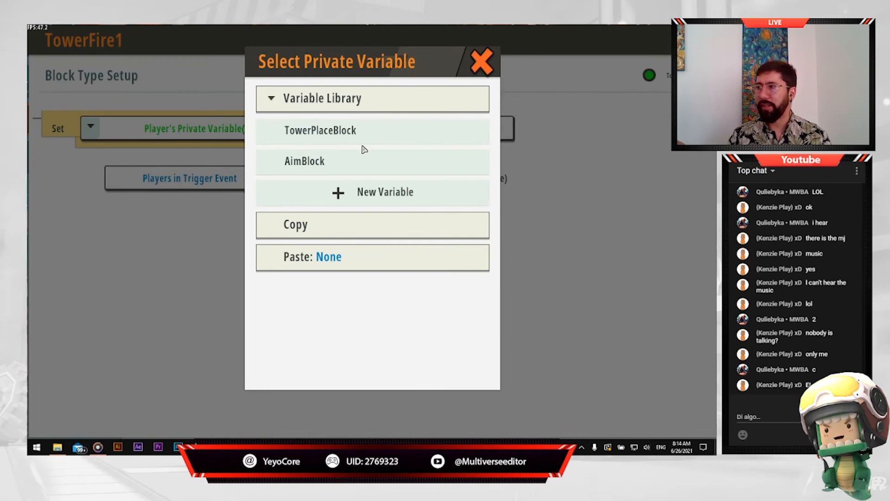
click(360, 164)
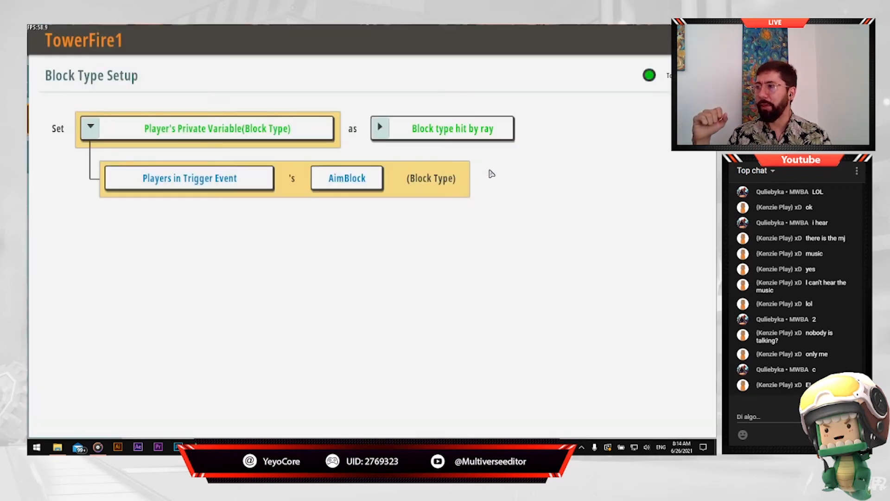
- Reselect the general function Block type hit by ray as the value the block type action assigns
click(378, 130)
drag(553, 262, 413, 324)
click(302, 128)
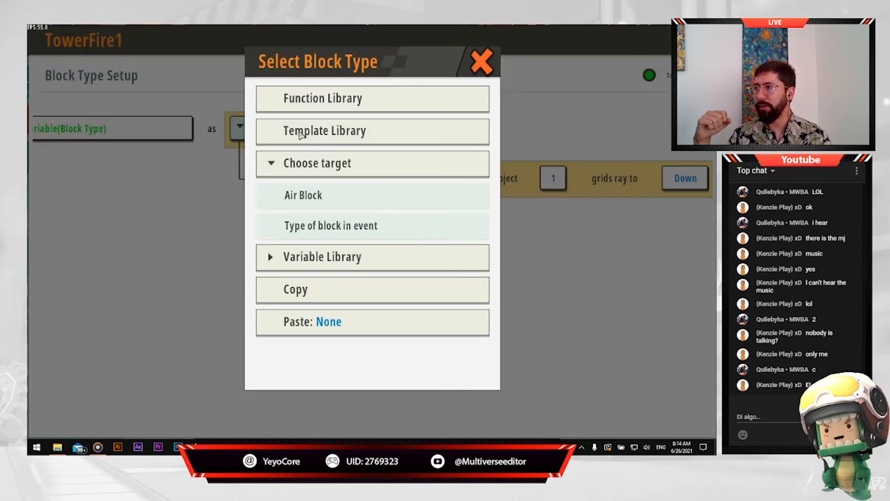
click(364, 103)
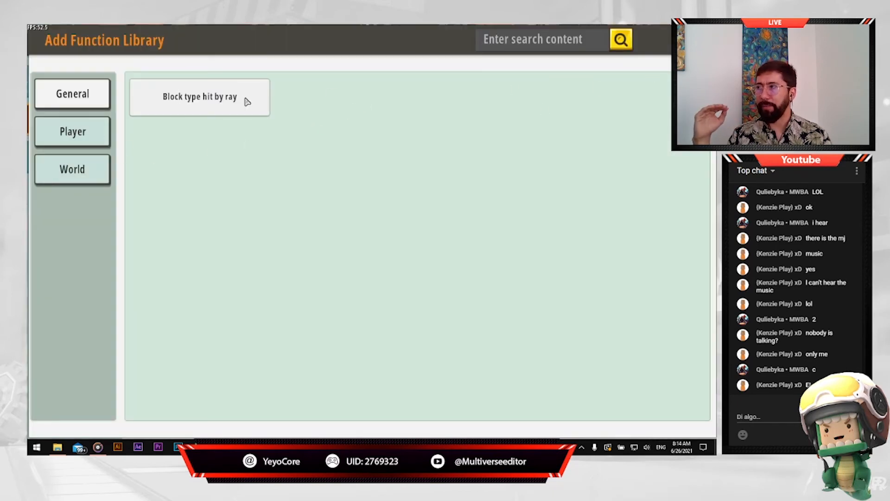
click(63, 133)
click(72, 169)
click(62, 98)
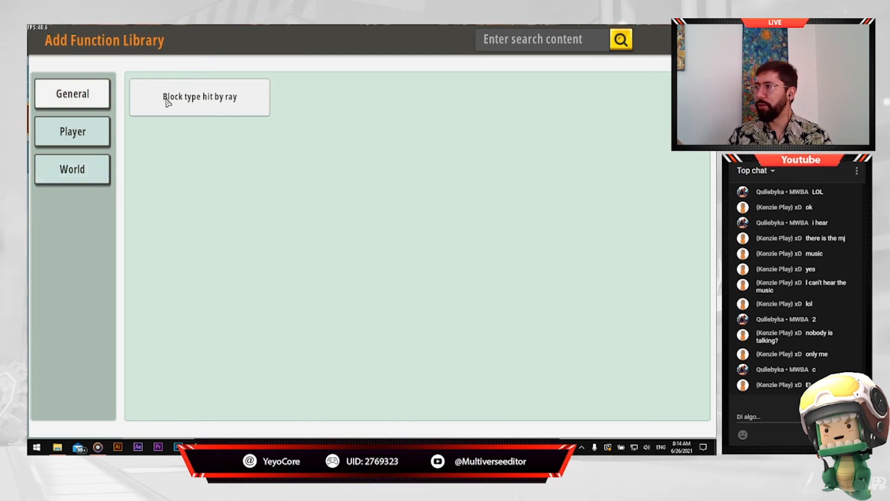
click(218, 100)
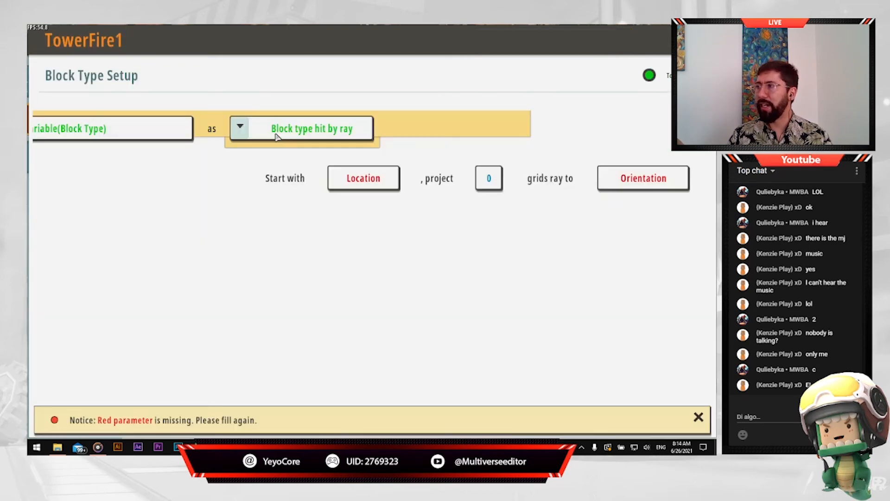
- Set the ray's starting location to Event Position
click(363, 183)
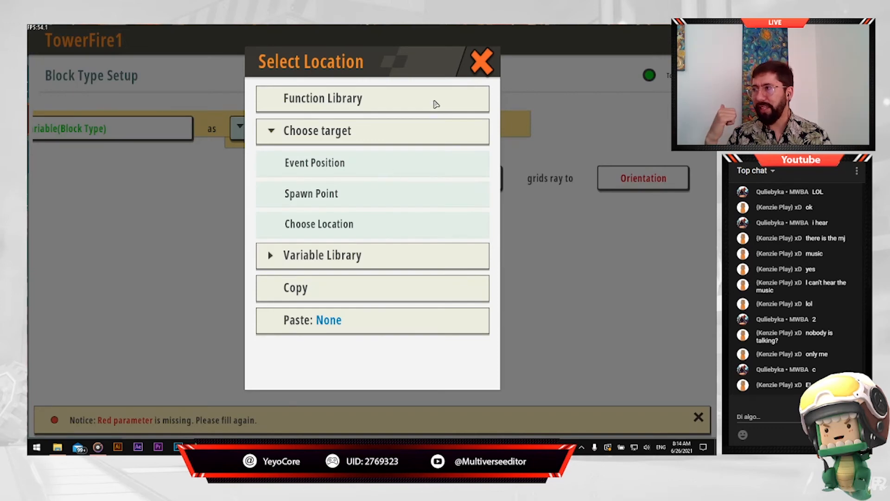
click(492, 60)
drag(676, 321, 492, 283)
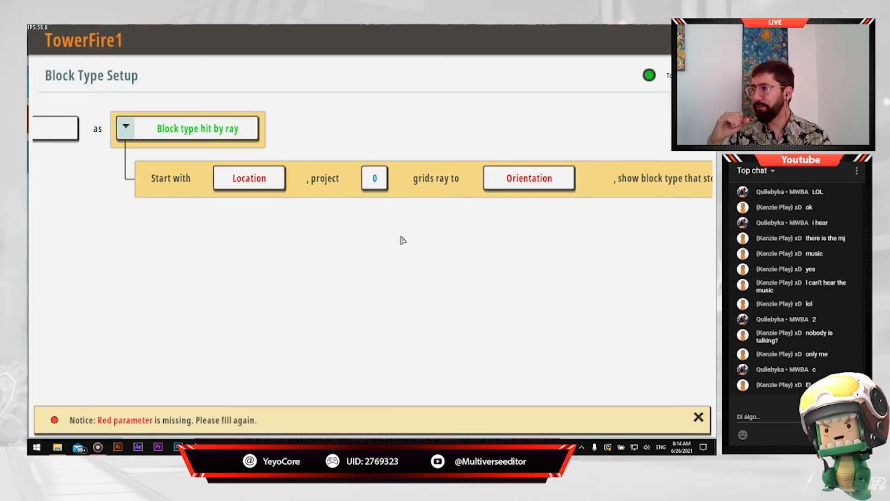
click(253, 185)
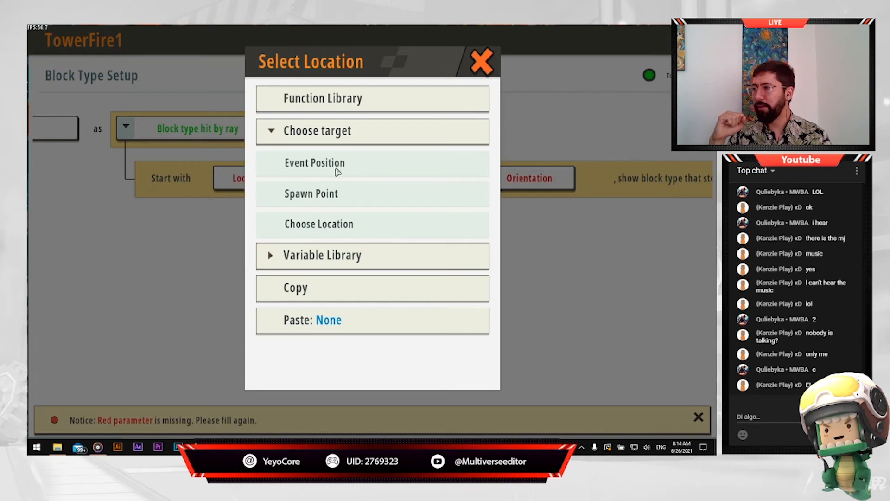
click(411, 168)
drag(494, 254, 556, 263)
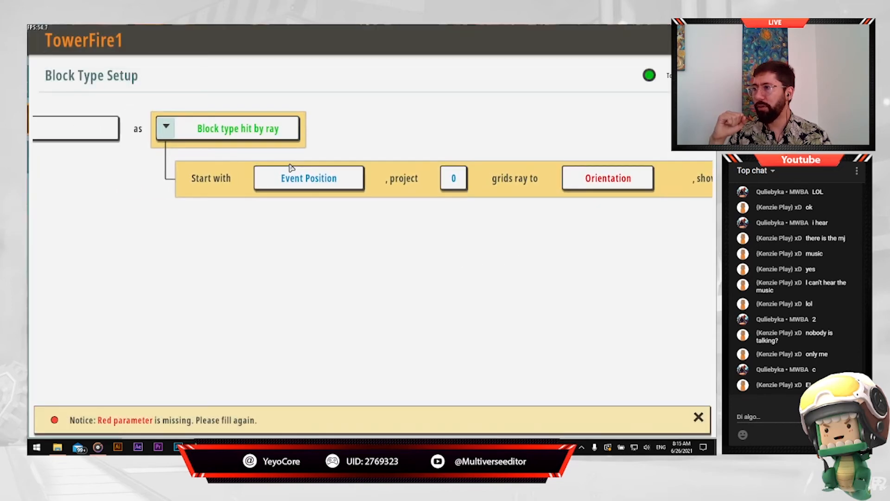
- Replace the ray's starting location with the player function Obtain Player Sight
click(311, 178)
click(274, 134)
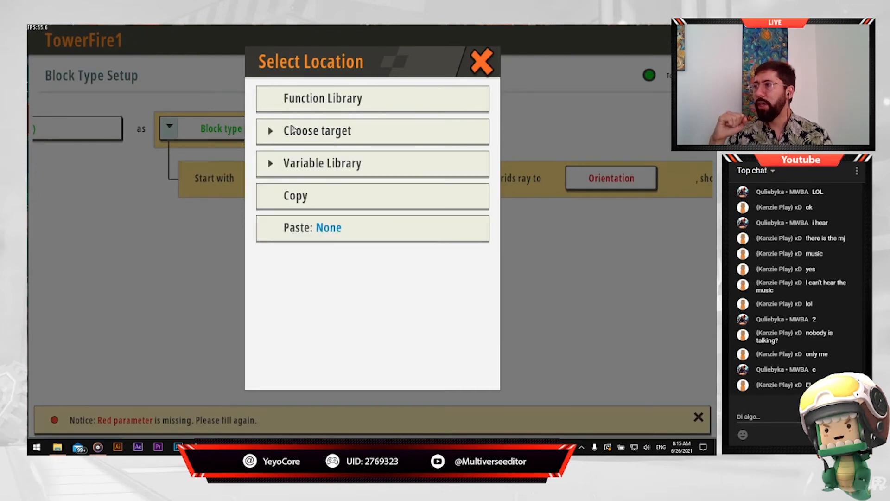
click(320, 102)
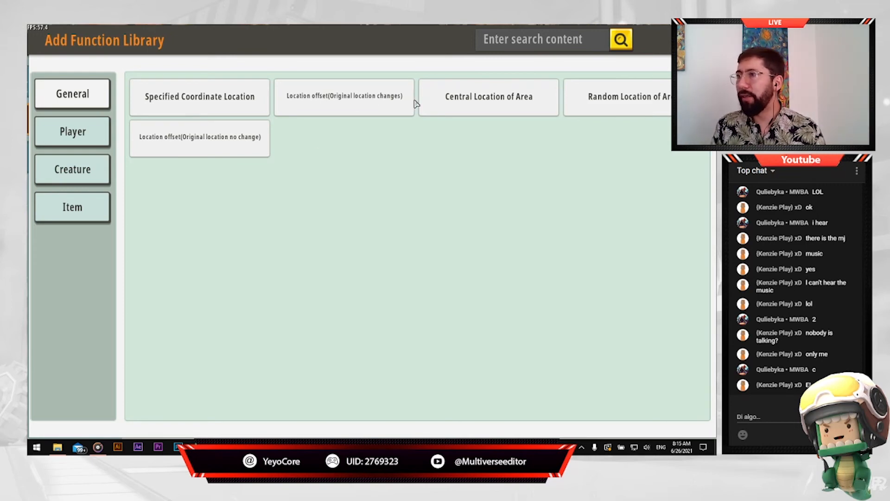
click(52, 136)
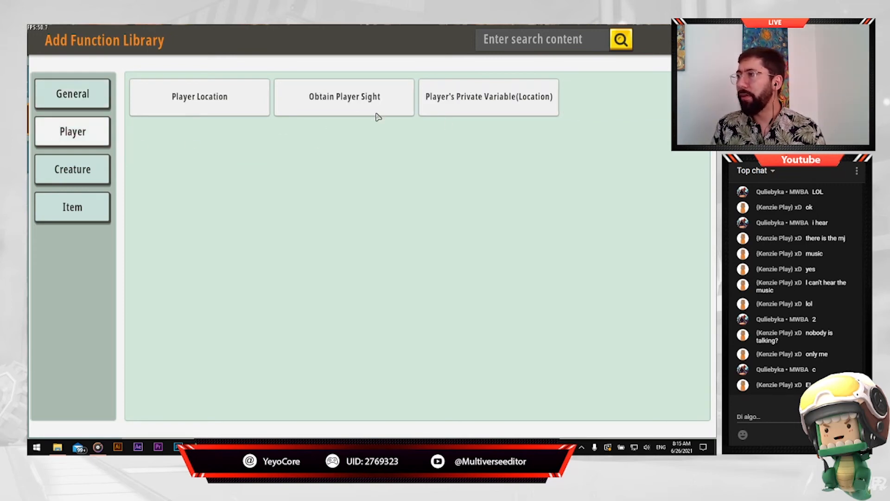
click(390, 112)
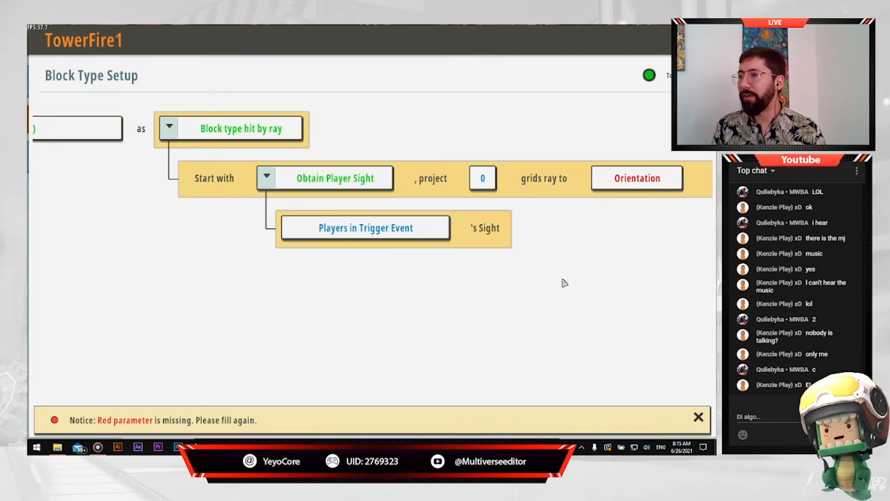
- Set the ray to project 2 grids with the orientation Down
click(483, 179)
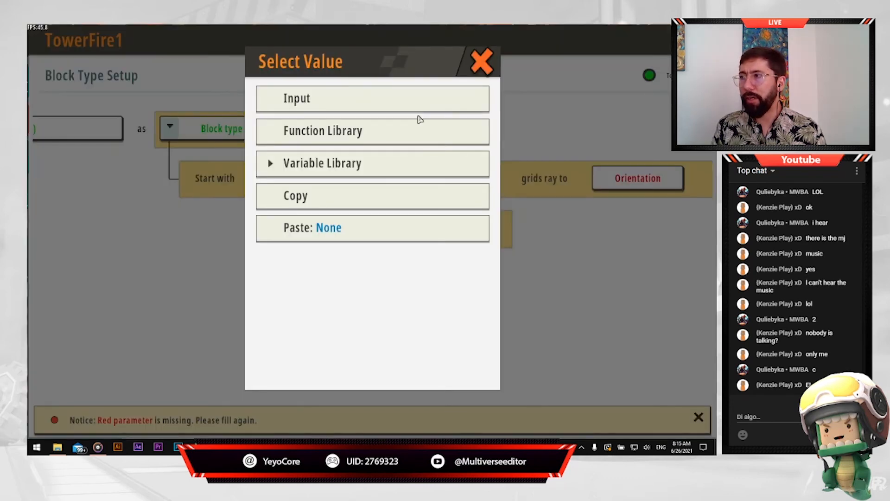
click(402, 105)
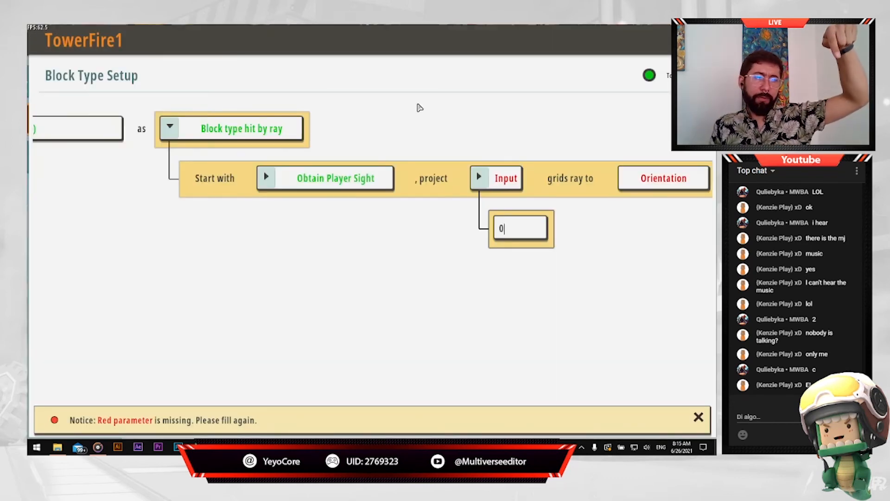
key(BackSpace)
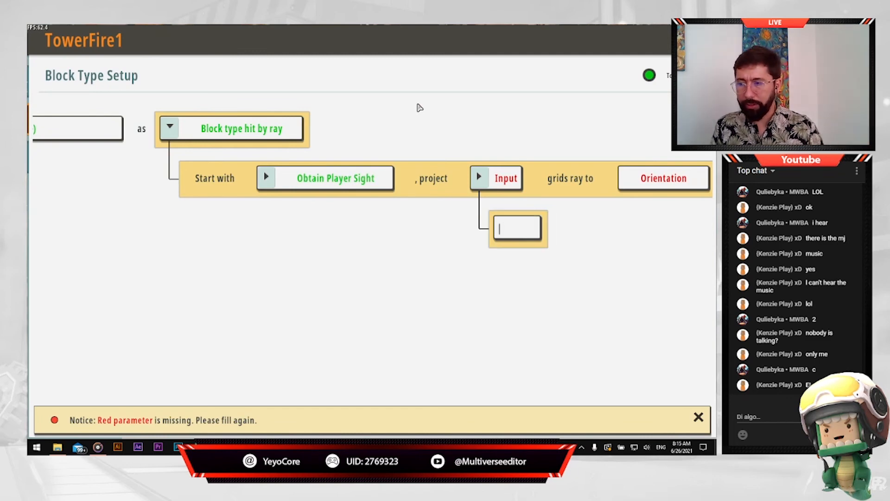
text(2)
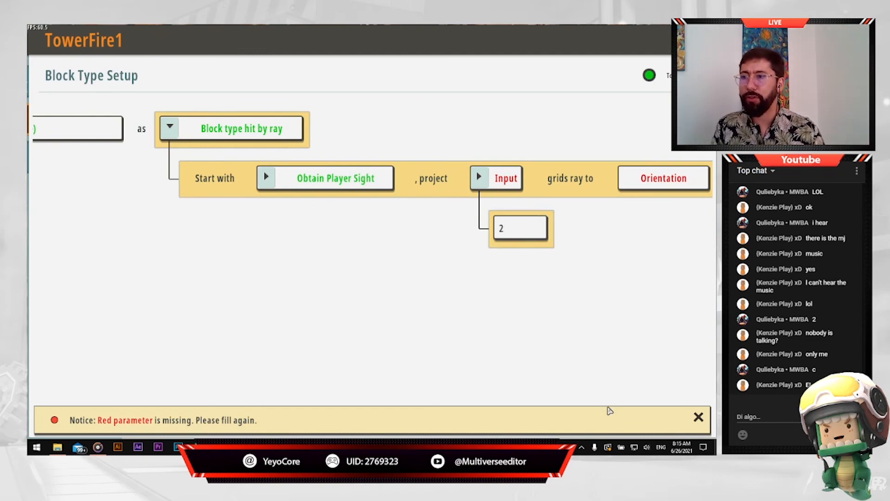
key(Return)
click(651, 175)
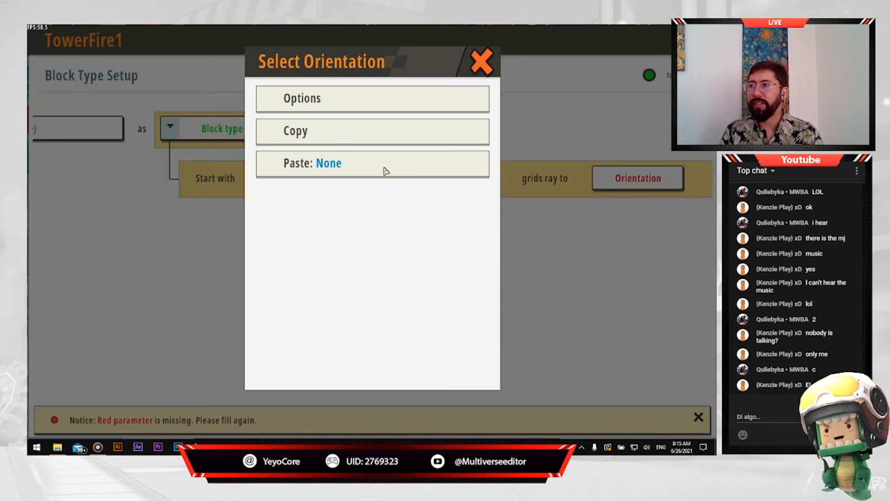
click(350, 105)
click(346, 147)
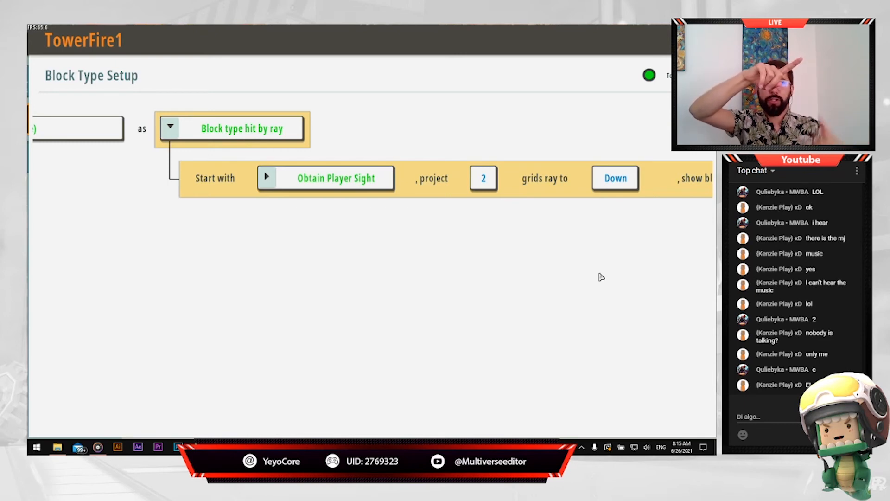
- Look over the full ray expression of the block type action and leave its setup
drag(613, 307, 439, 307)
drag(362, 284, 523, 284)
drag(438, 283, 542, 260)
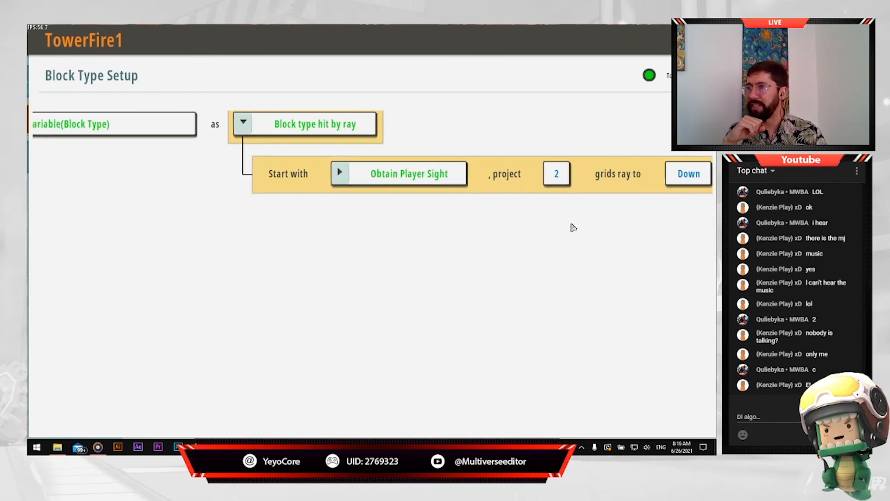
click(695, 31)
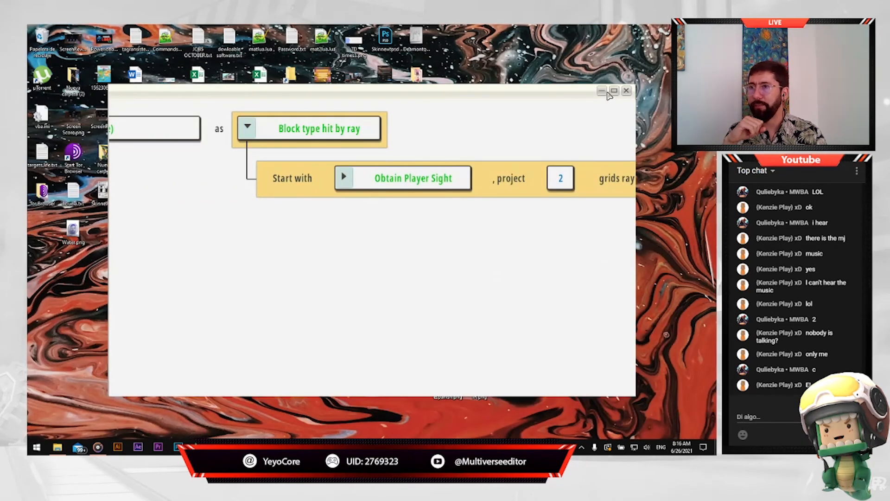
click(613, 91)
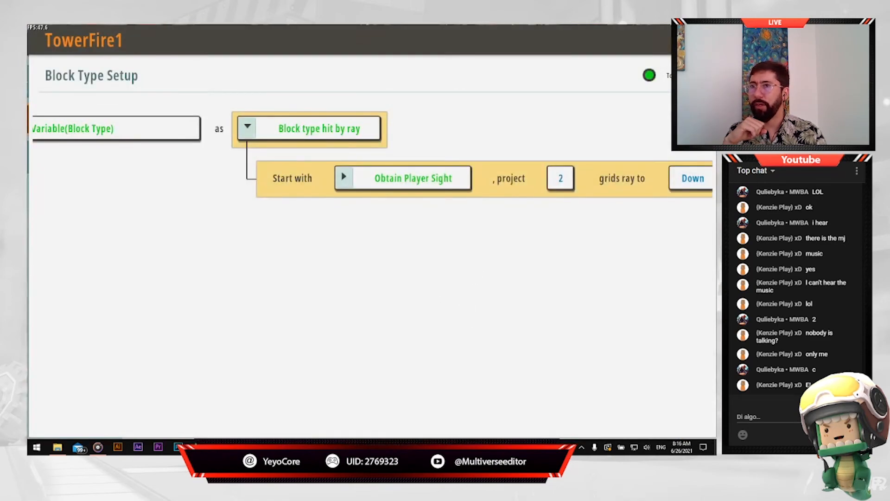
key(Escape)
- Examine TowerFire1's actions and the conditions and actions of CheckTowerFail and CheckTowerOK, and return to TowerFire1
scroll(637, 299, down, 2)
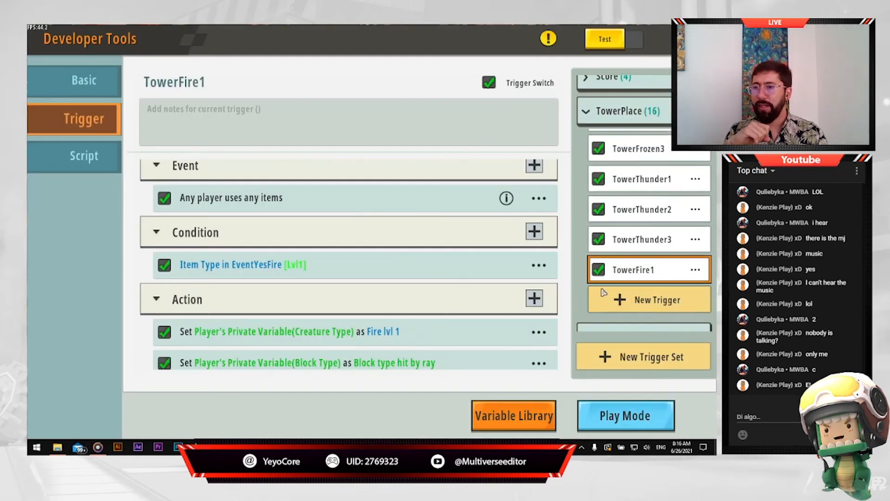
scroll(464, 324, down, 3)
scroll(468, 324, down, 1)
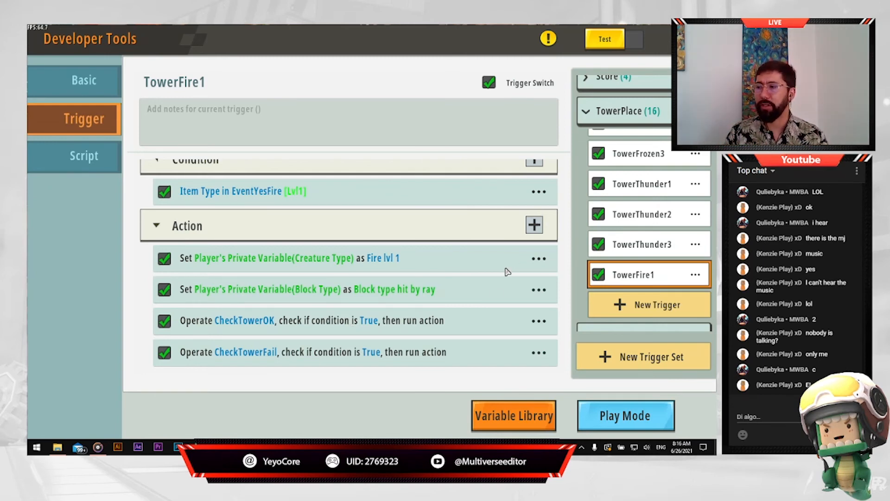
scroll(656, 253, up, 5)
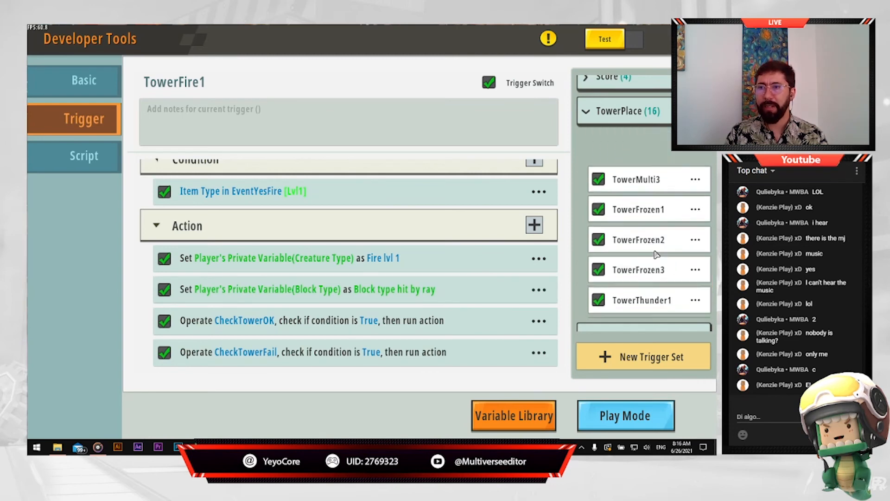
scroll(656, 254, up, 5)
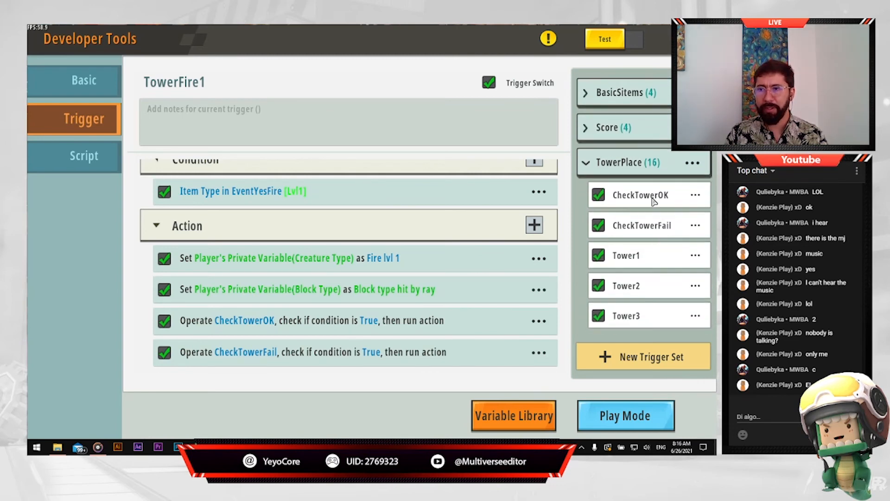
click(654, 196)
click(649, 229)
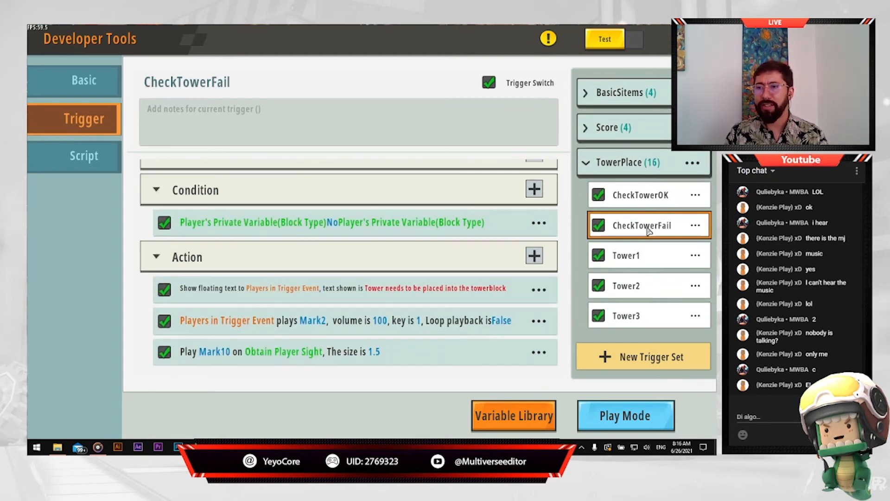
click(664, 196)
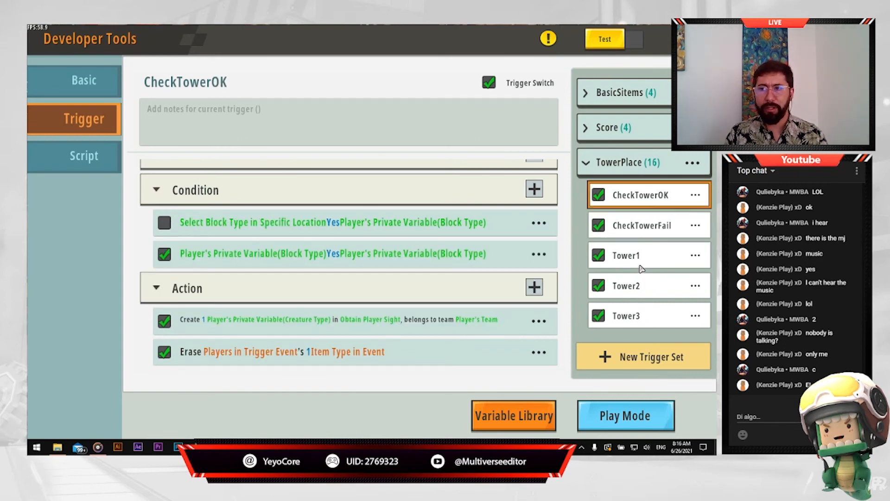
scroll(640, 279, down, 6)
scroll(631, 323, down, 3)
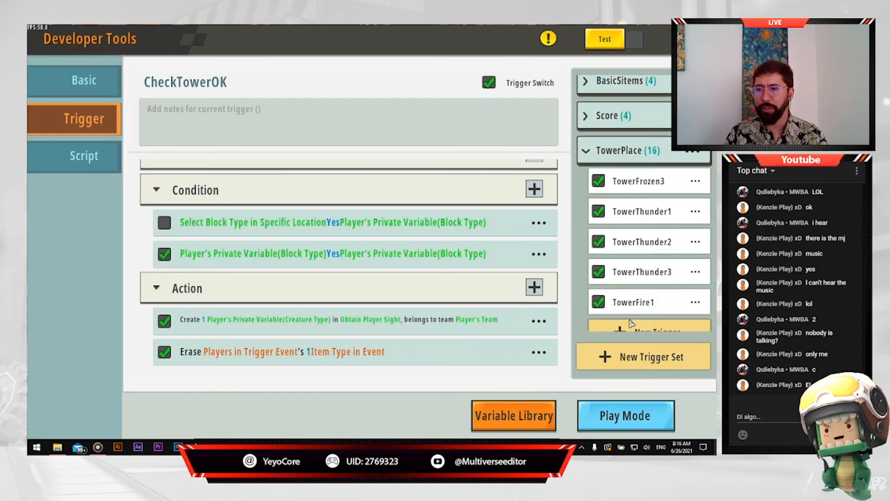
click(633, 313)
scroll(363, 334, down, 3)
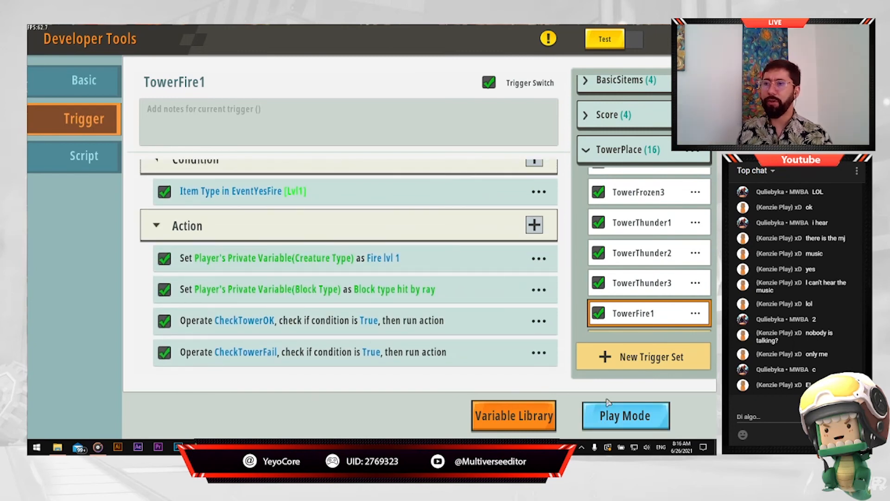
- Switch the map to play mode and craft three [Tower] Lvl 1 items at the tool station
click(619, 409)
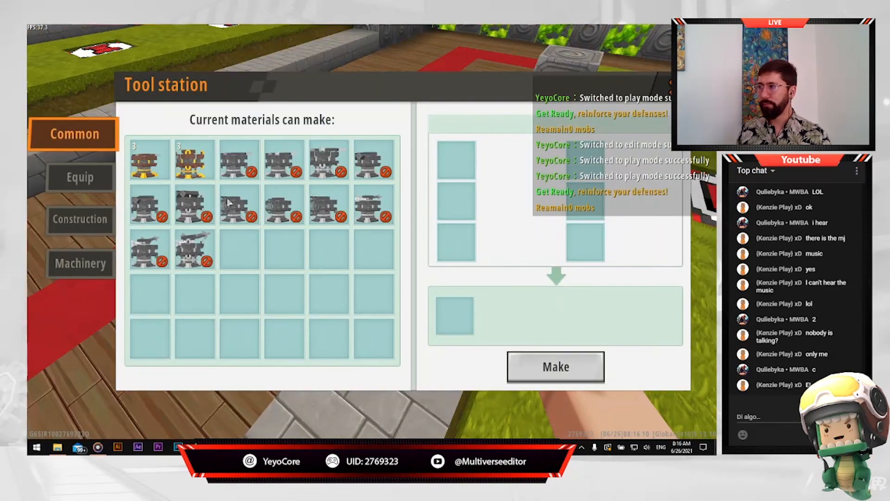
click(165, 173)
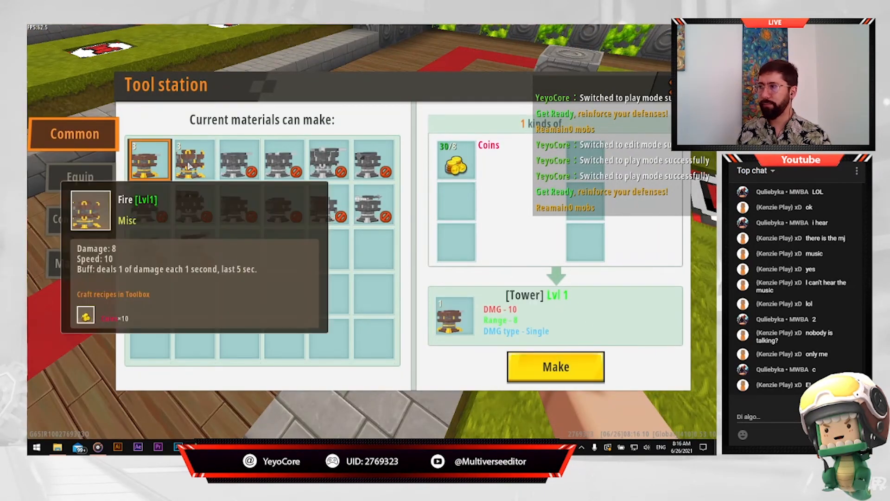
click(532, 365)
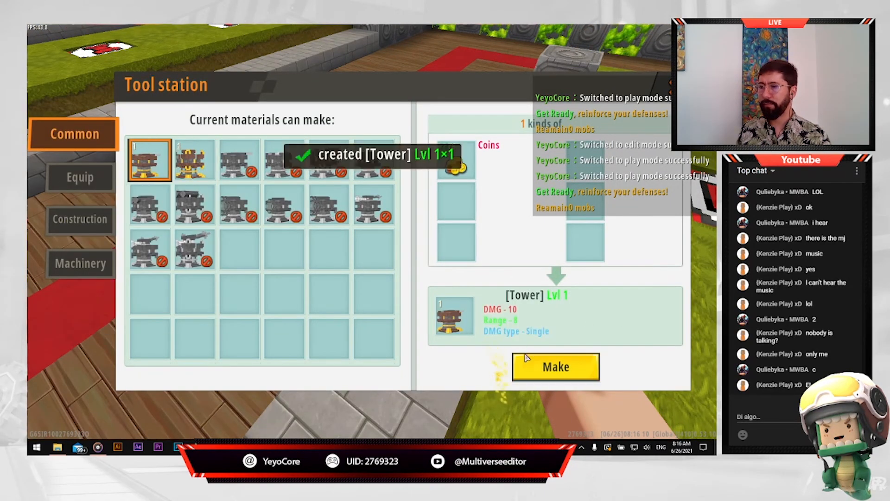
click(532, 364)
key(Escape)
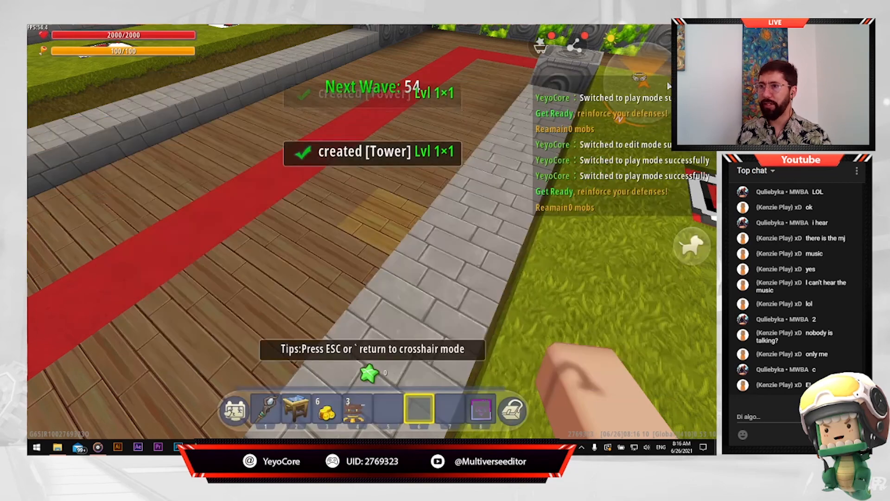
- Switch the map back to edit mode and bring up the game menu
key(Escape)
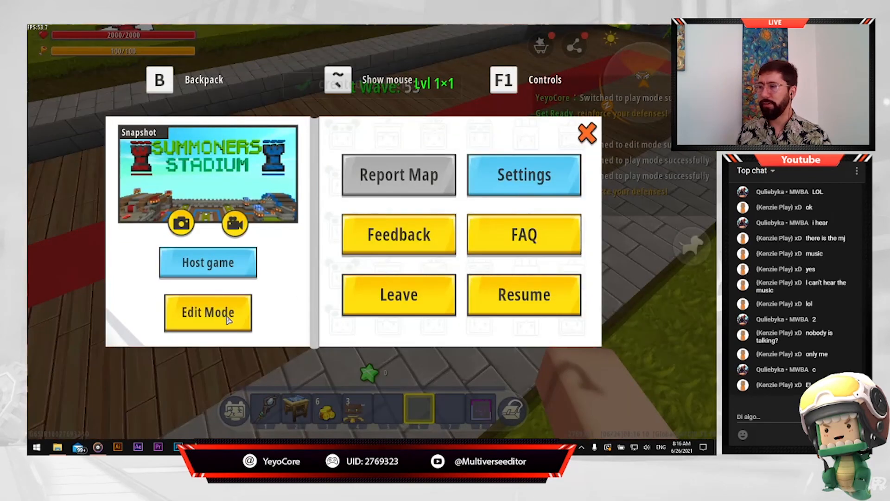
click(208, 312)
key(Escape)
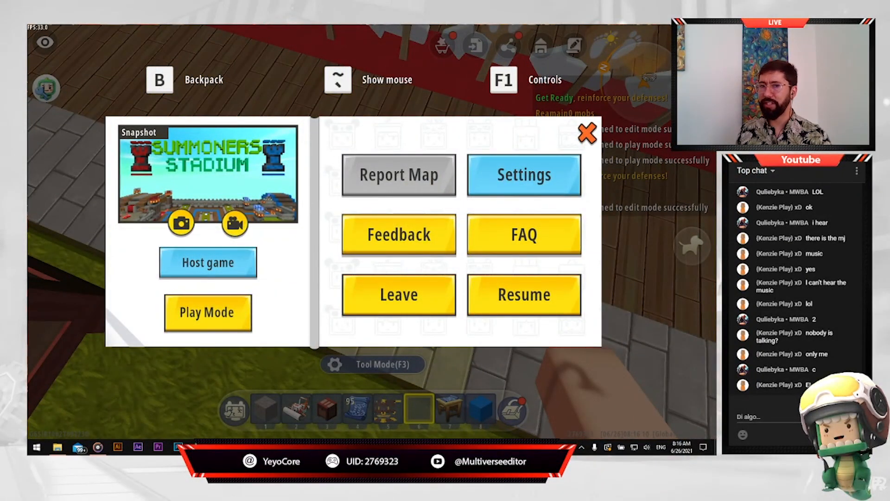
- In play mode, craft Fire [Lvl1] items at the tool station and try placing the towers in the arena
click(208, 313)
right_click(394, 234)
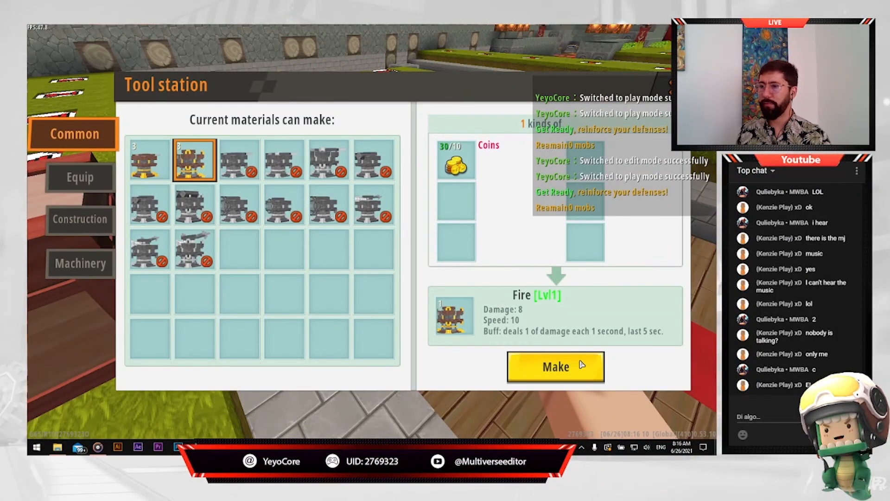
click(556, 367)
key(4)
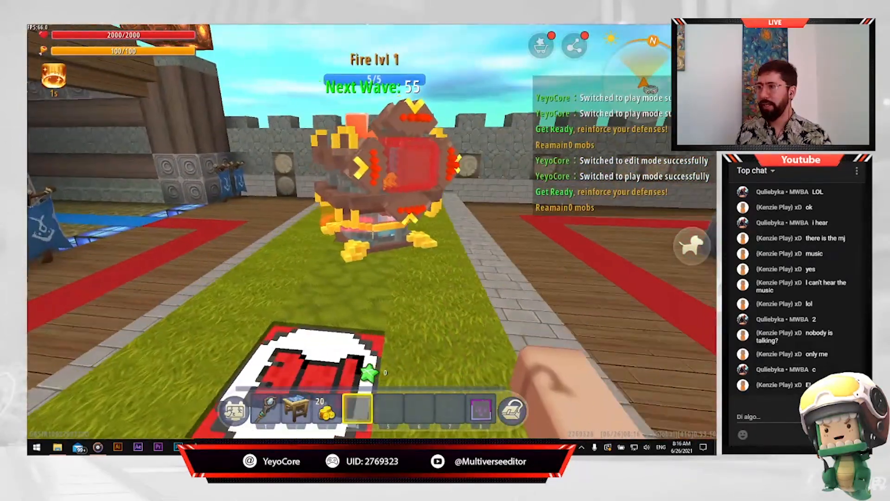
key(space)
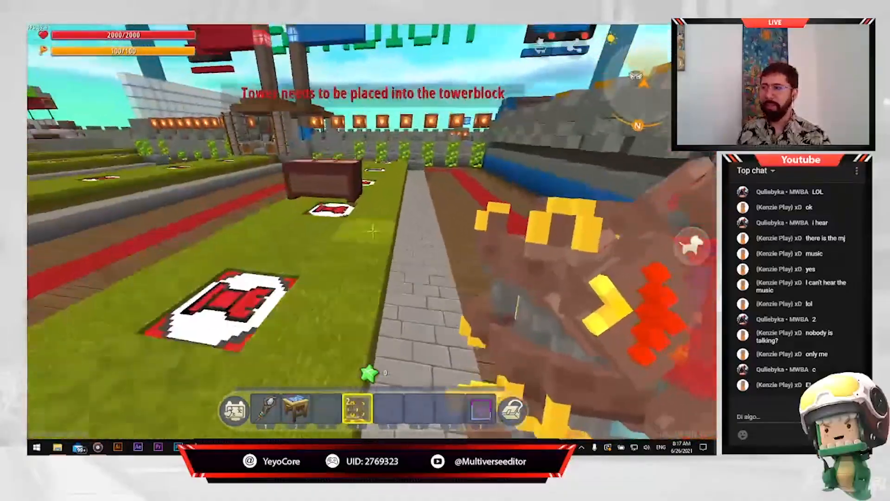
key(w)
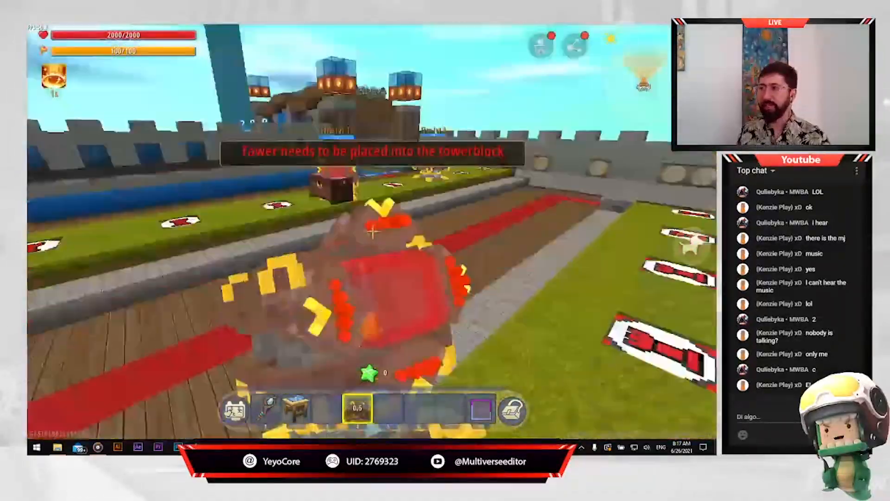
- Switch the map back to edit mode and open the trigger editor
key(Escape)
click(228, 310)
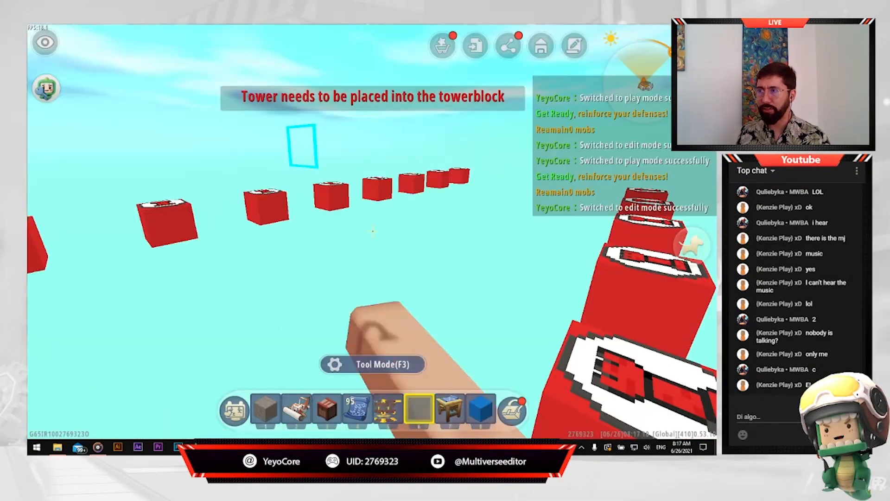
key(grave)
click(509, 45)
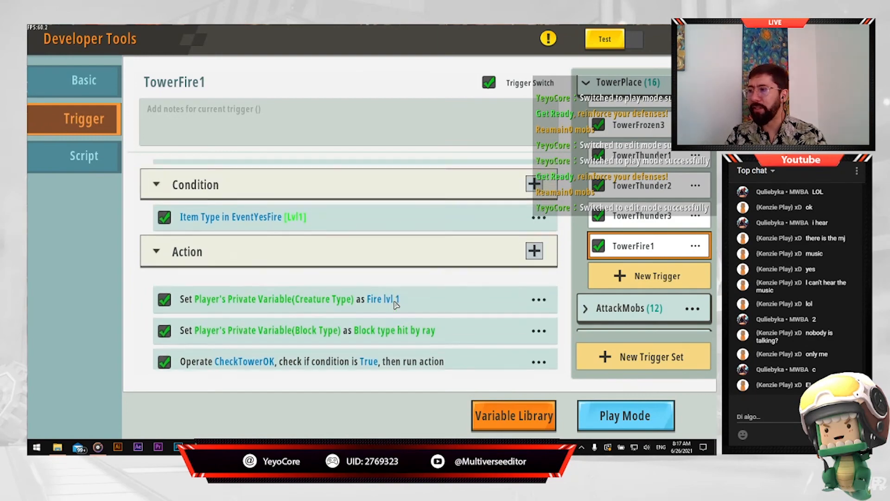
- Copy the TowerFire1 trigger into the TowerPlace trigger set
click(697, 248)
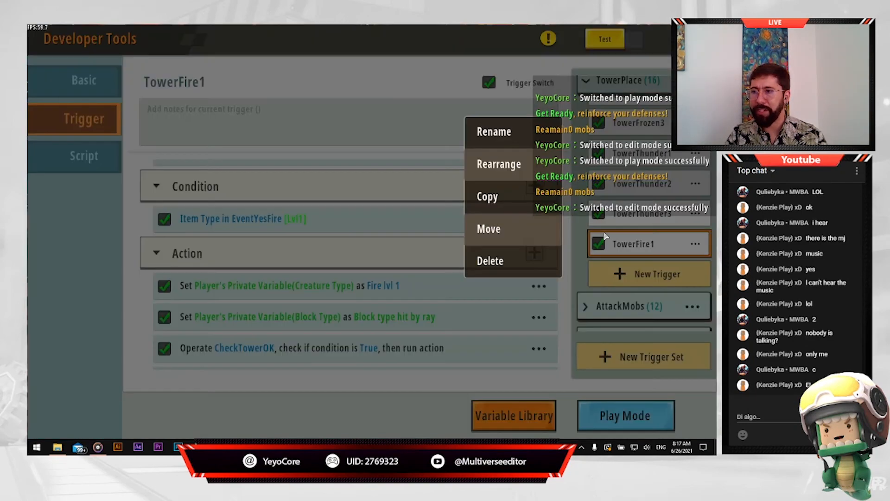
click(495, 197)
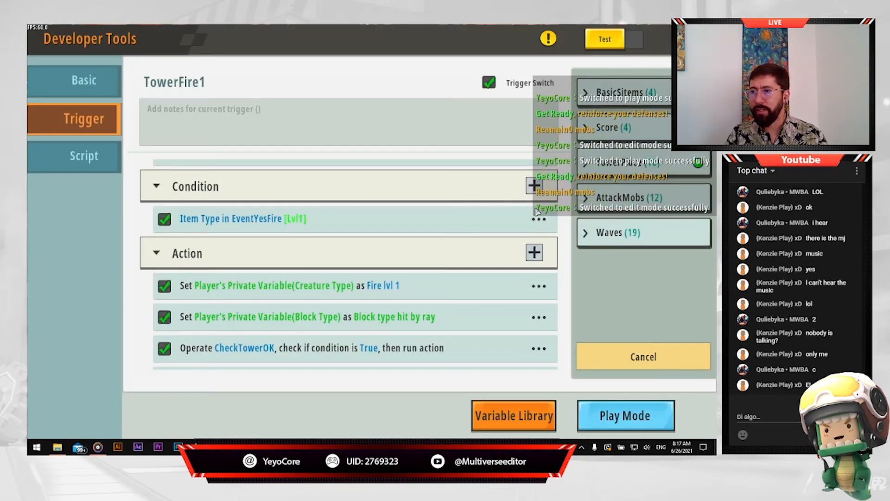
click(657, 160)
- Rename the copied TowerFire1 trigger, the last one in the TowerPlace set, as Dummy
scroll(661, 278, down, 5)
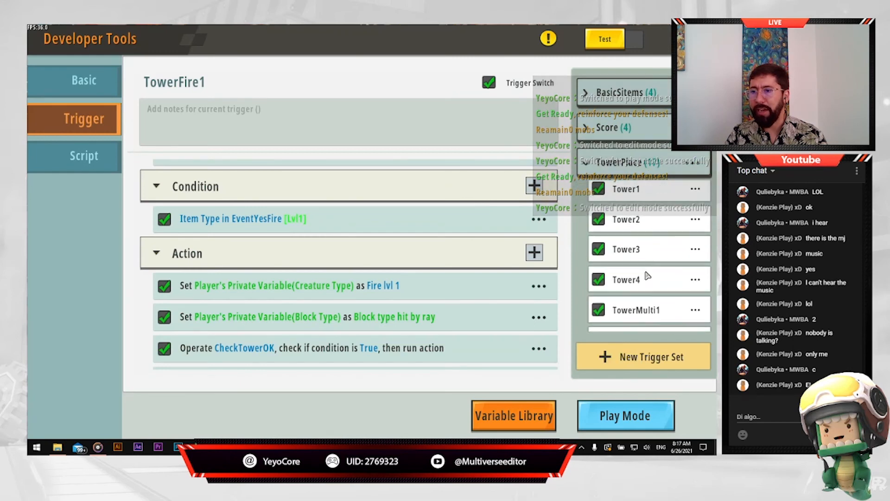
scroll(664, 289, down, 6)
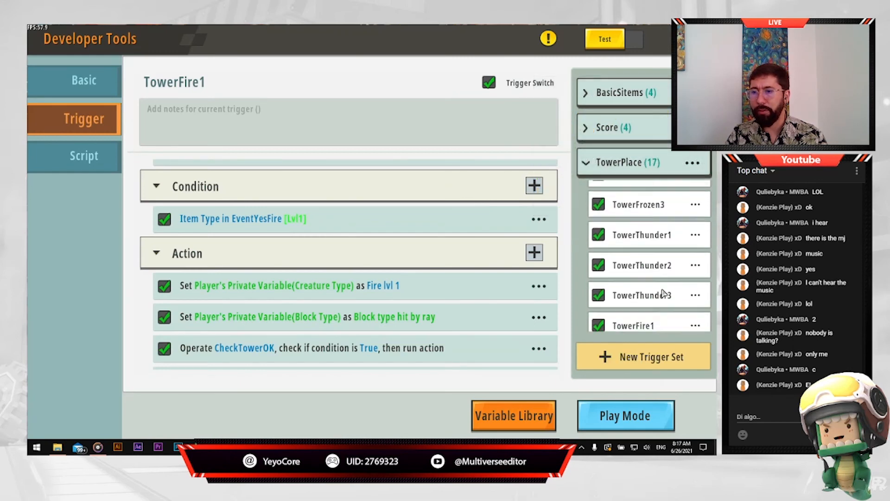
click(696, 273)
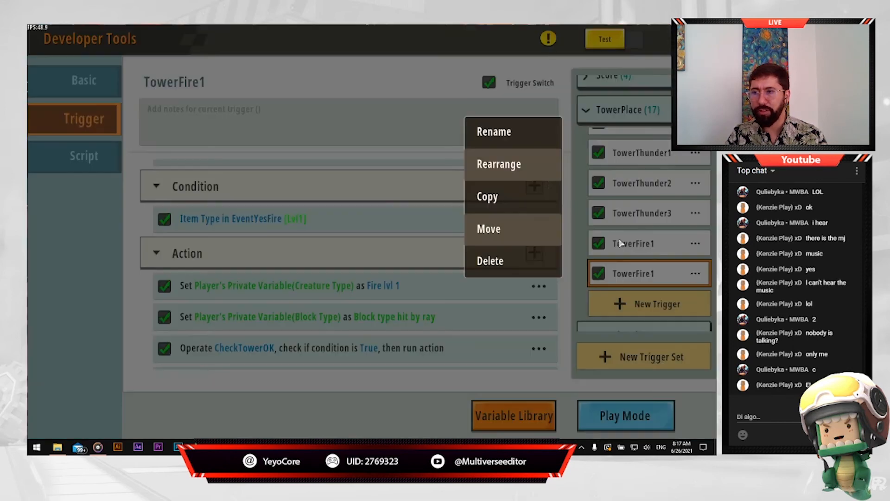
click(492, 133)
click(407, 221)
key(BackSpace)
key(BackSpace)
key(BackSpace)
key(BackSpace)
key(BackSpace)
key(BackSpace)
key(BackSpace)
key(BackSpace)
text(Dummy)
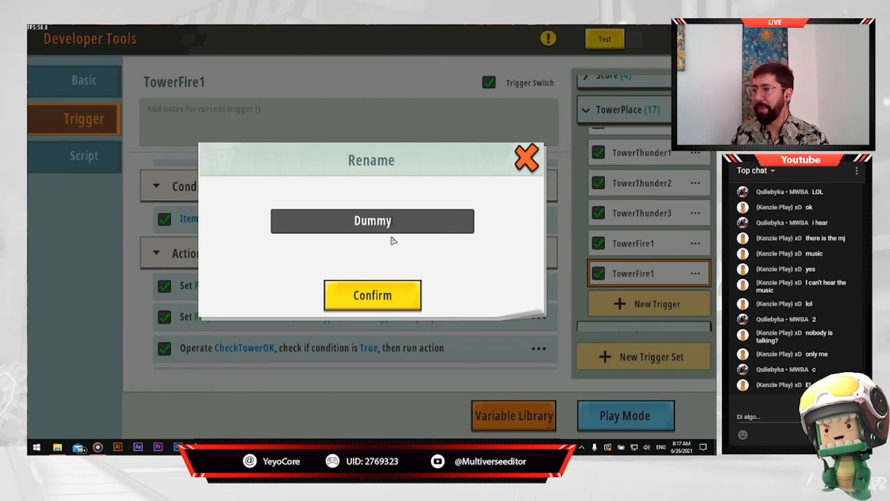
click(377, 297)
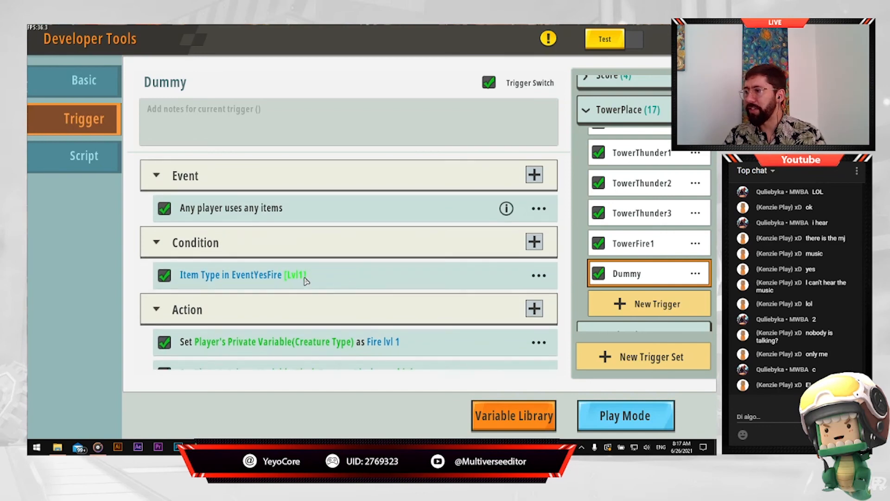
- Disable the original TowerFire1 trigger while keeping the Dummy trigger enabled
scroll(330, 281, down, 2)
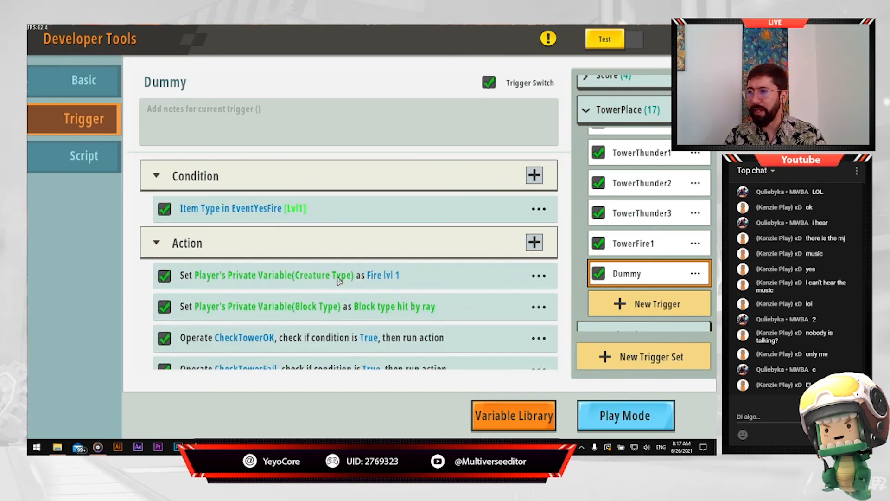
click(600, 248)
scroll(408, 285, down, 1)
scroll(381, 278, up, 1)
- Set the creature type in the Dummy trigger's first action to Alien Scarecrow from the creature template library
click(383, 279)
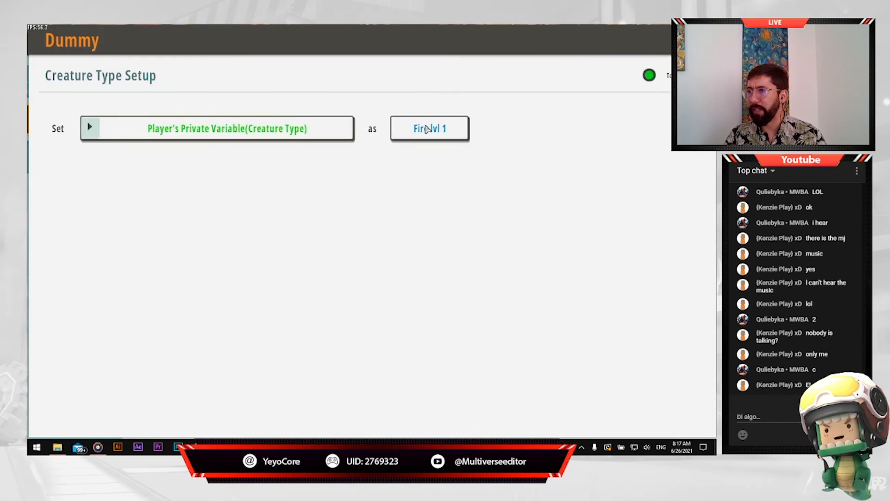
click(427, 127)
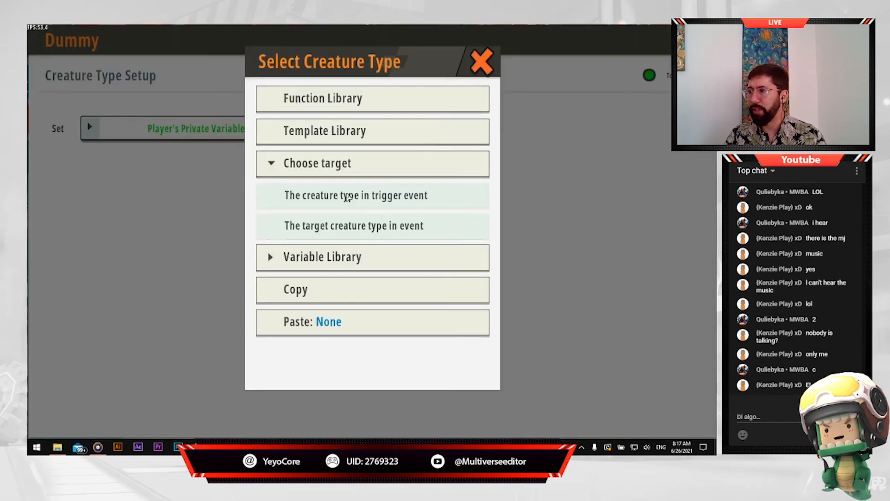
click(349, 133)
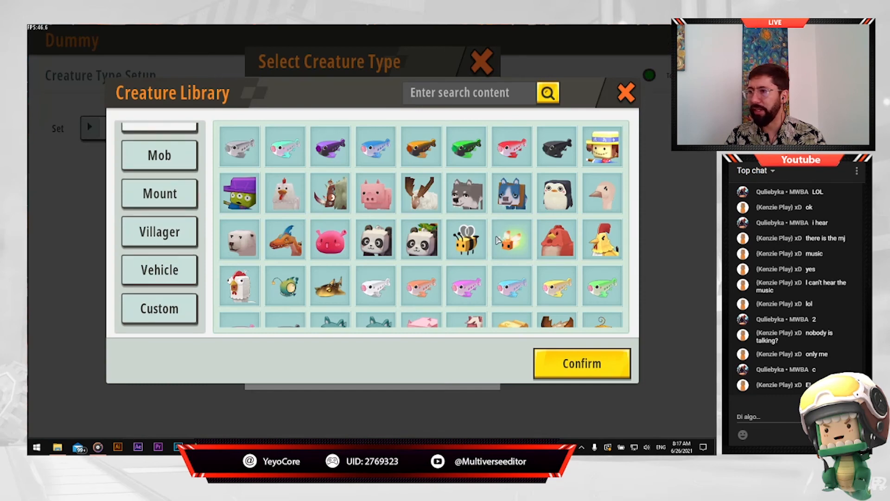
click(240, 197)
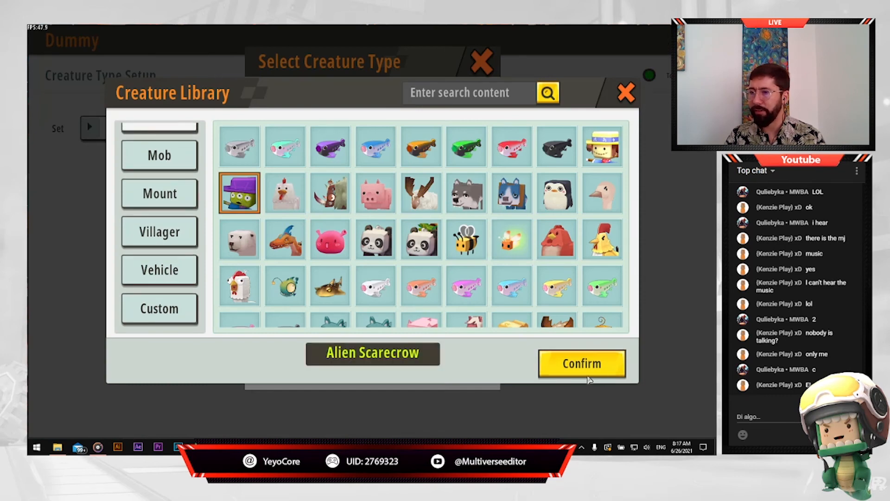
click(580, 378)
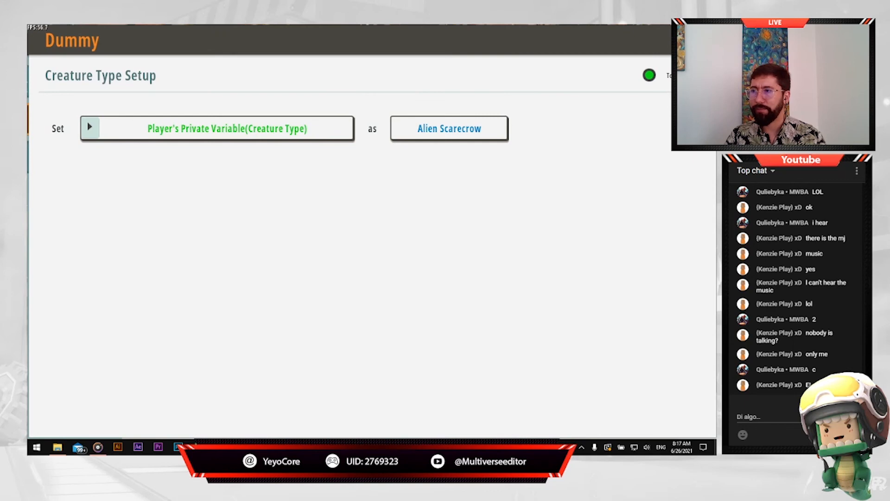
click(699, 40)
scroll(413, 319, down, 1)
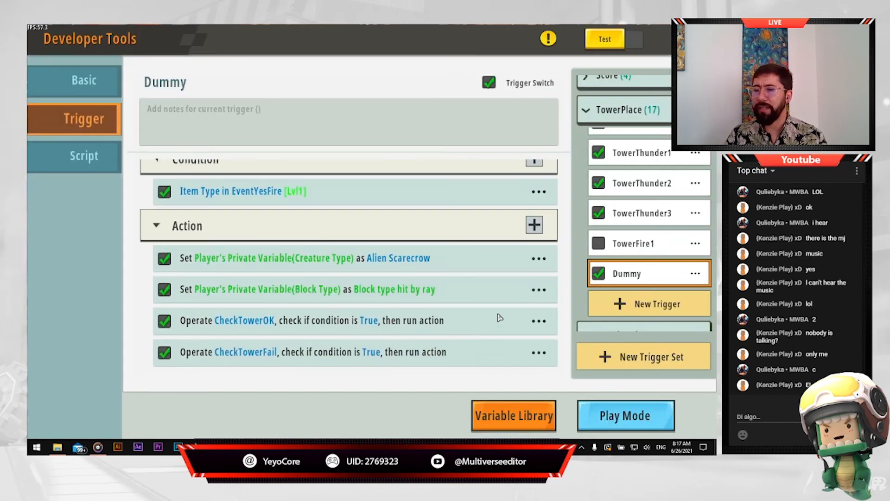
- Switch the map to play mode and craft three Fire [Lvl1] items at the tool station
click(623, 417)
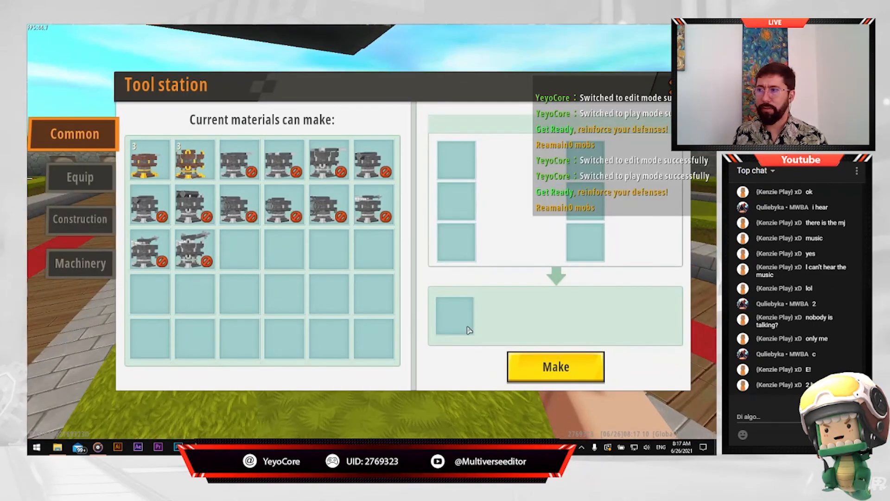
click(197, 168)
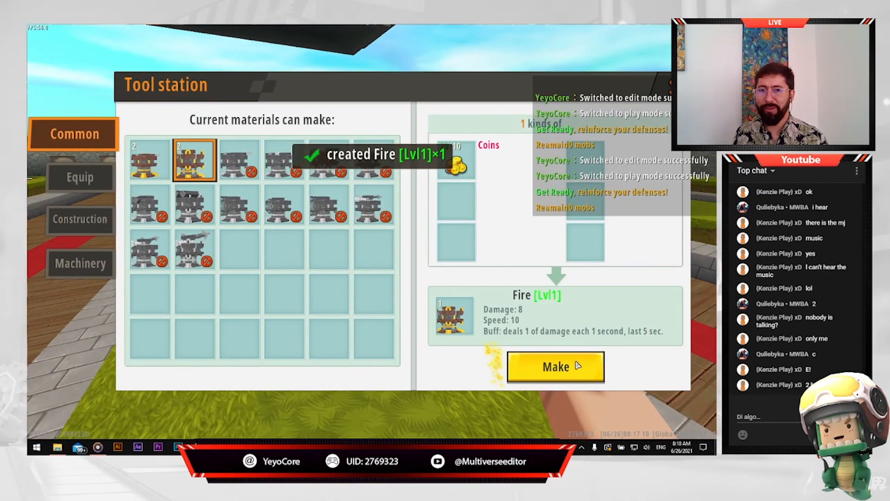
key(Escape)
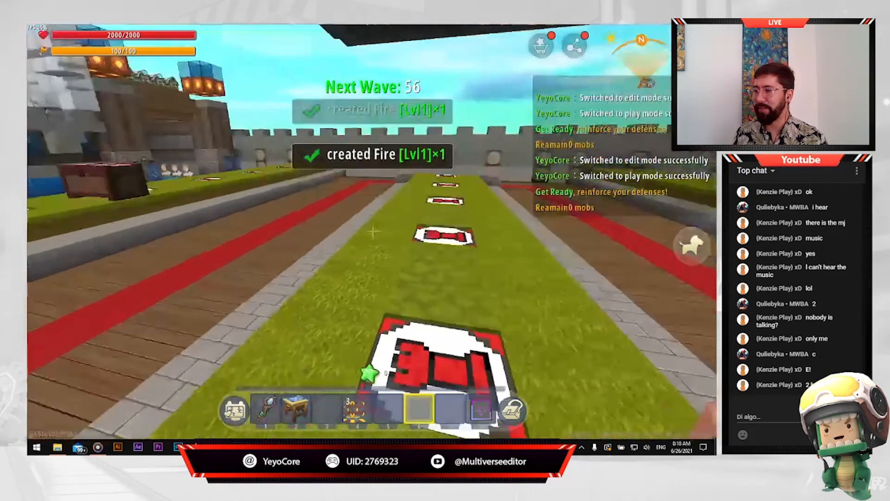
- Place the three Fire [Lvl1] items on tower blocks, then inspect the spawned scarecrows and try attacking one
key(4)
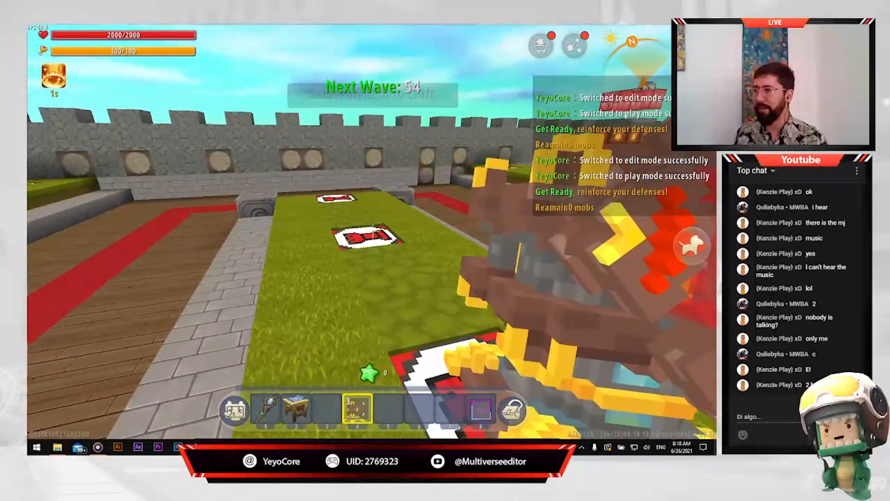
right_click(372, 229)
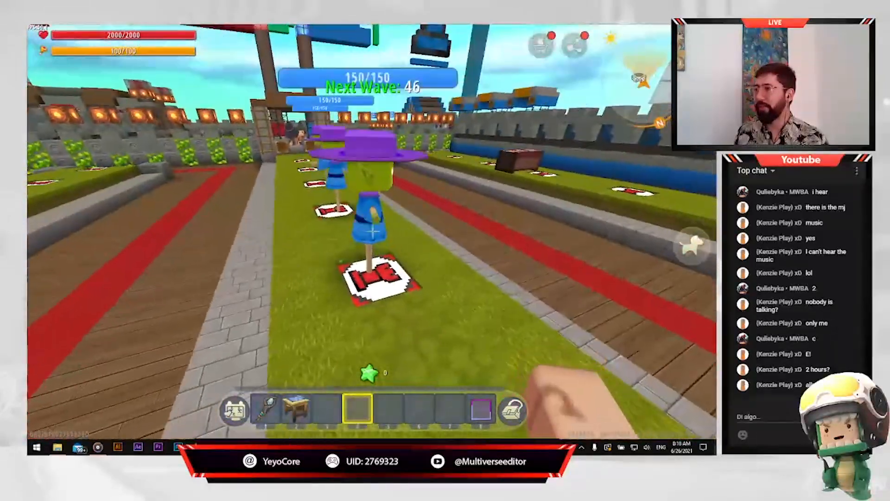
key(w)
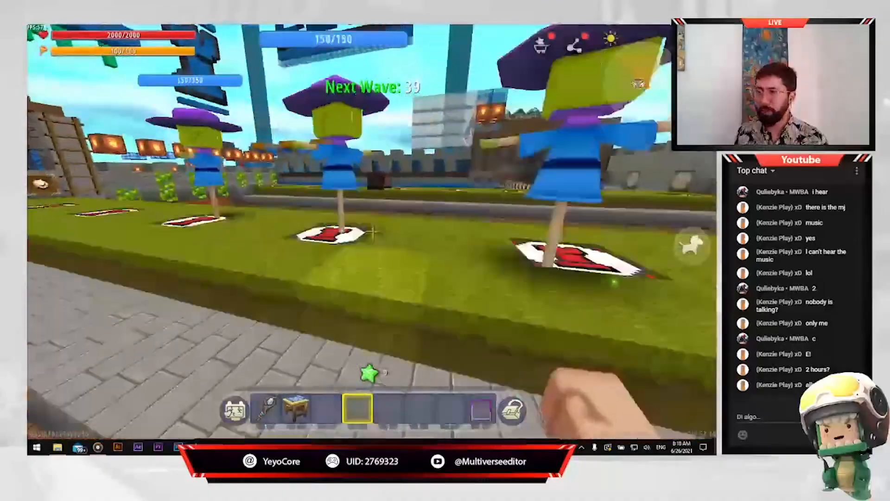
key(w)
click(373, 232)
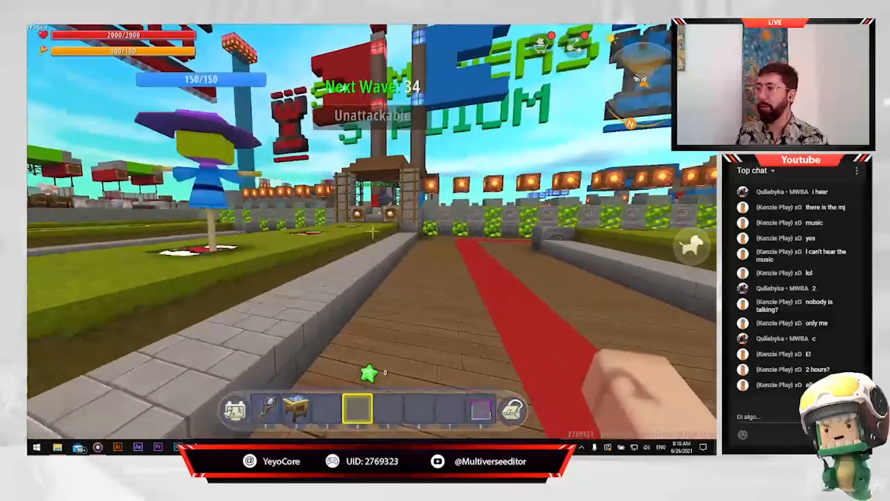
- Return the map to edit mode and reopen the Dummy trigger in the developer tools
key(Escape)
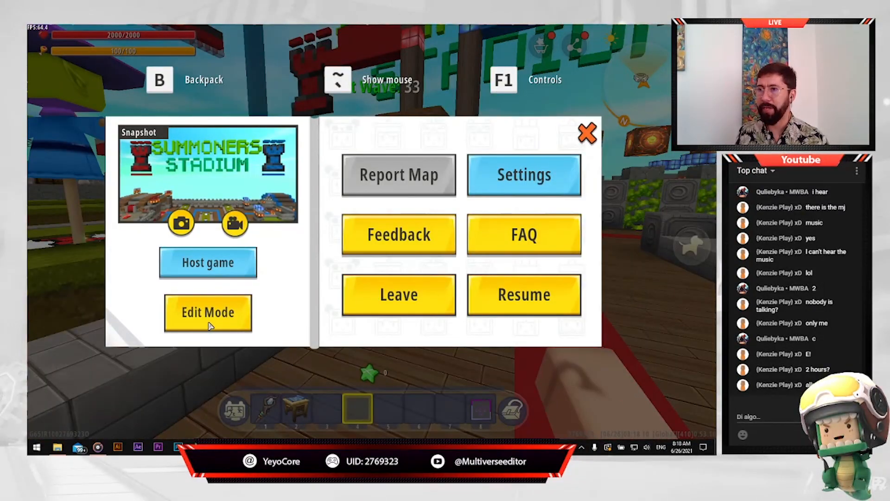
click(208, 312)
key(grave)
click(574, 46)
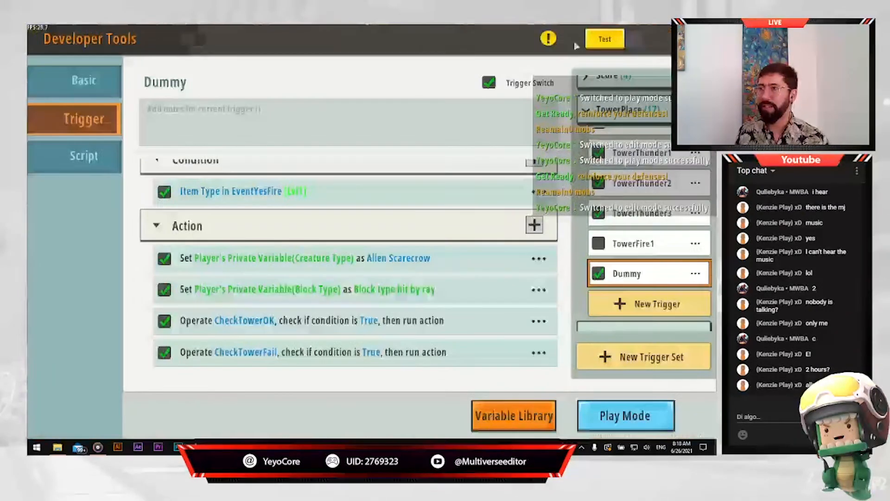
- Set the item type in the Dummy trigger's condition to the custom Weapon Shop item
click(302, 197)
click(306, 136)
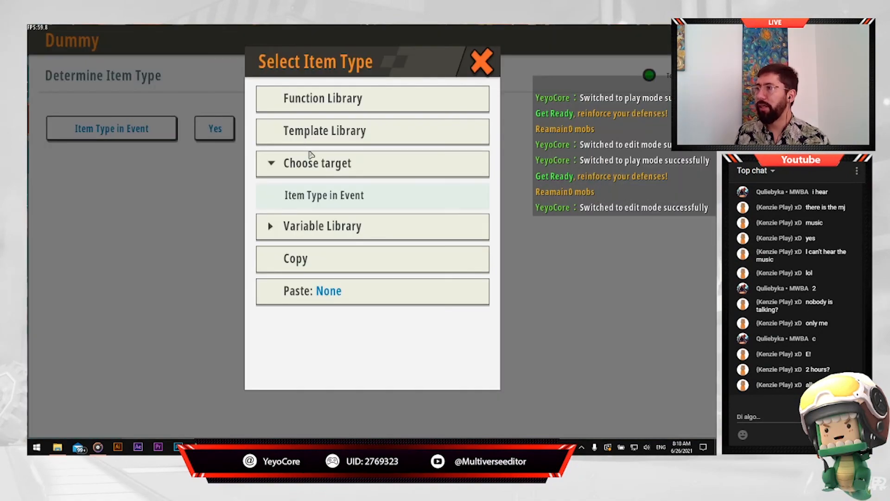
click(327, 141)
click(153, 307)
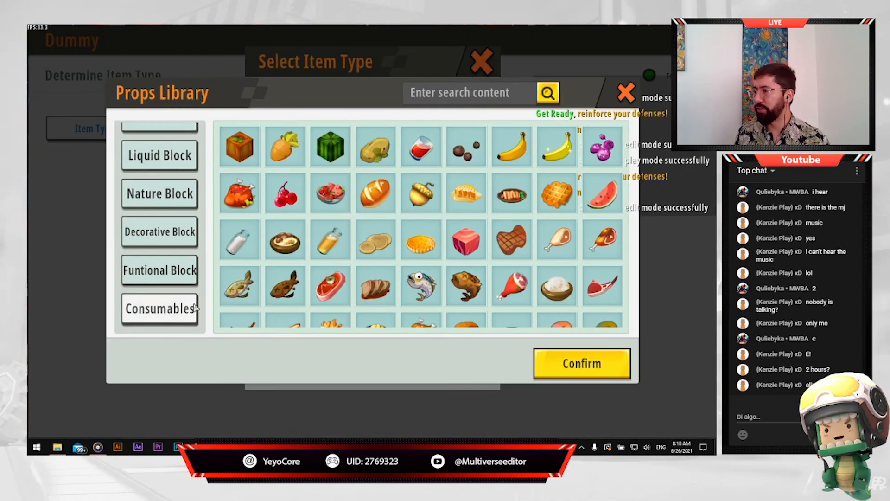
scroll(390, 264, down, 3)
scroll(163, 320, down, 5)
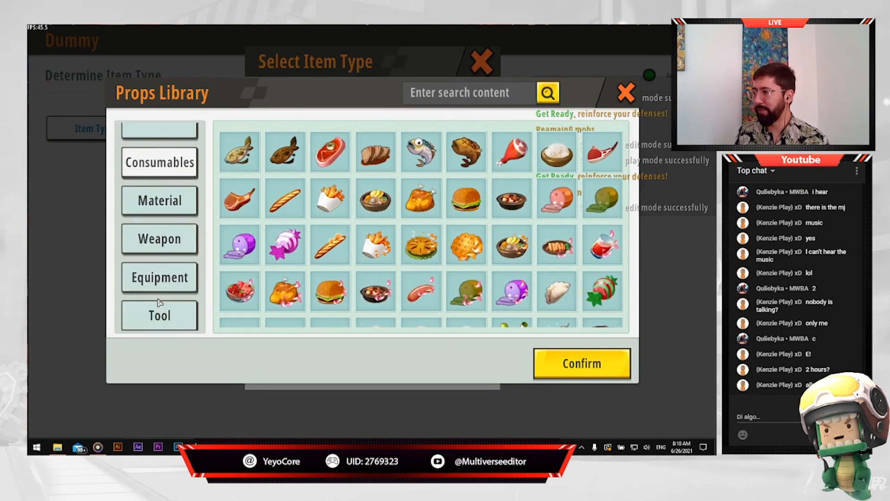
scroll(166, 326, down, 4)
click(178, 319)
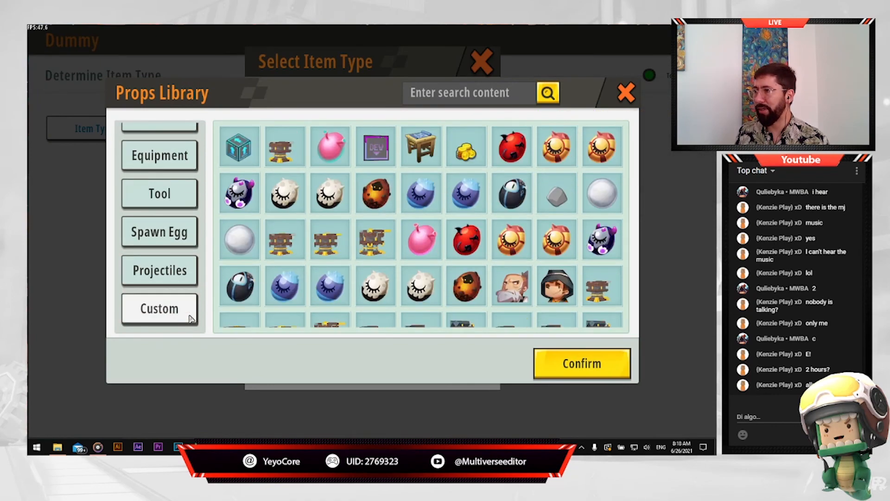
click(414, 160)
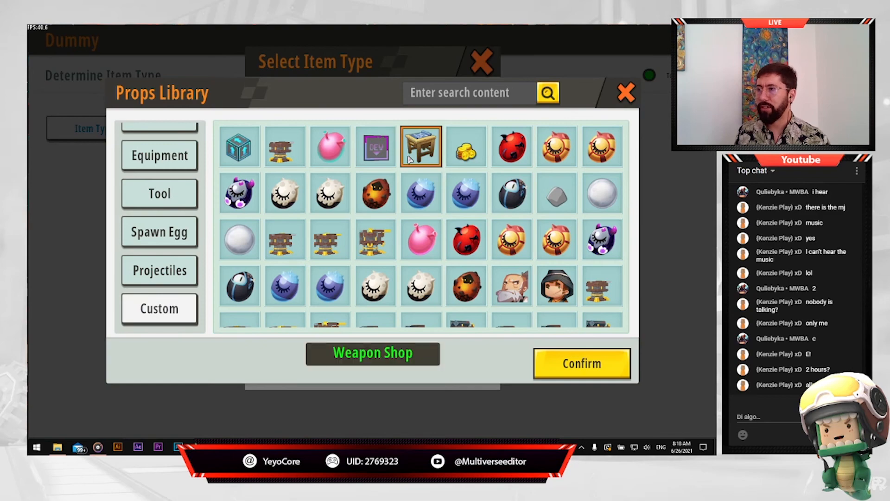
click(580, 363)
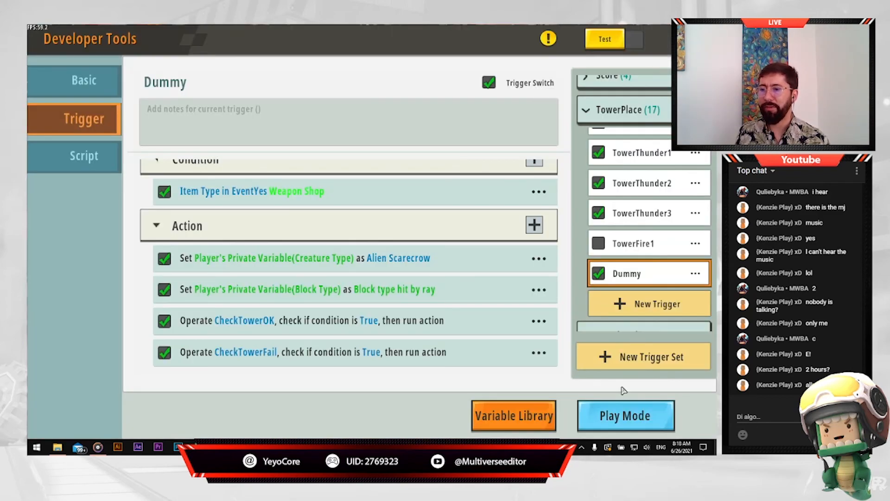
- Switch the map to play mode and place the Weapon Shop item on a tower block to test the Dummy trigger
click(615, 418)
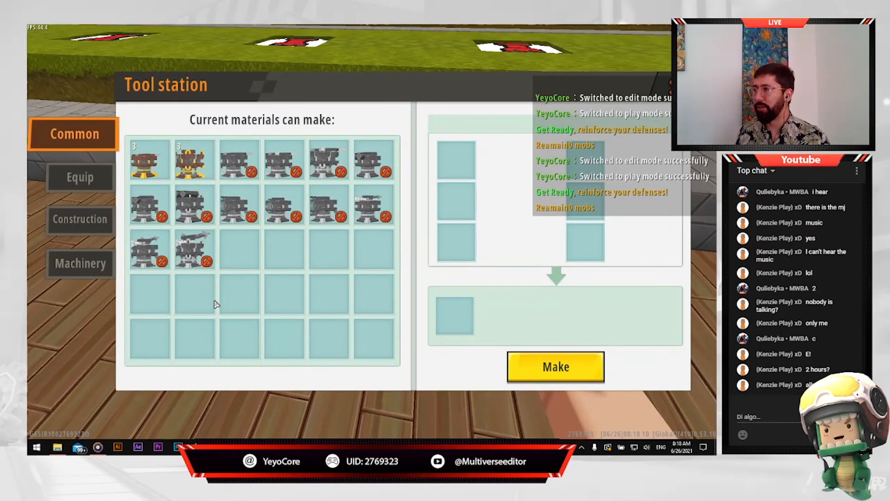
key(Escape)
key(2)
key(Escape)
right_click(373, 231)
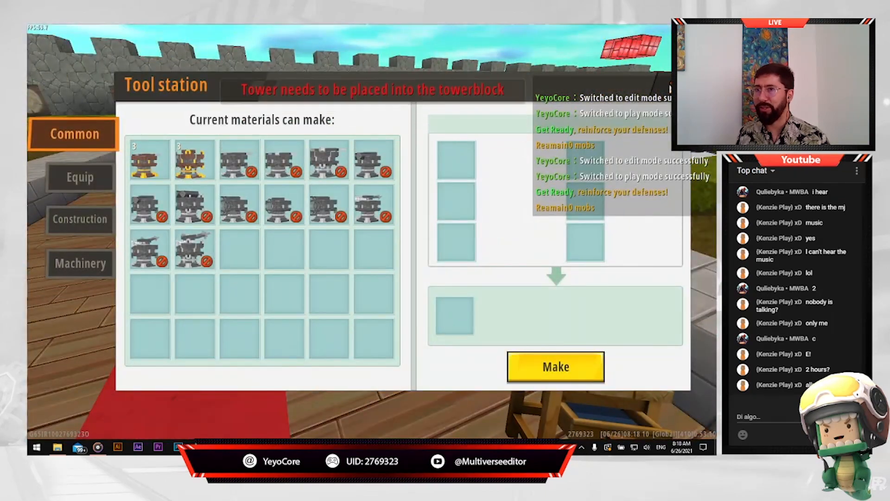
key(Escape)
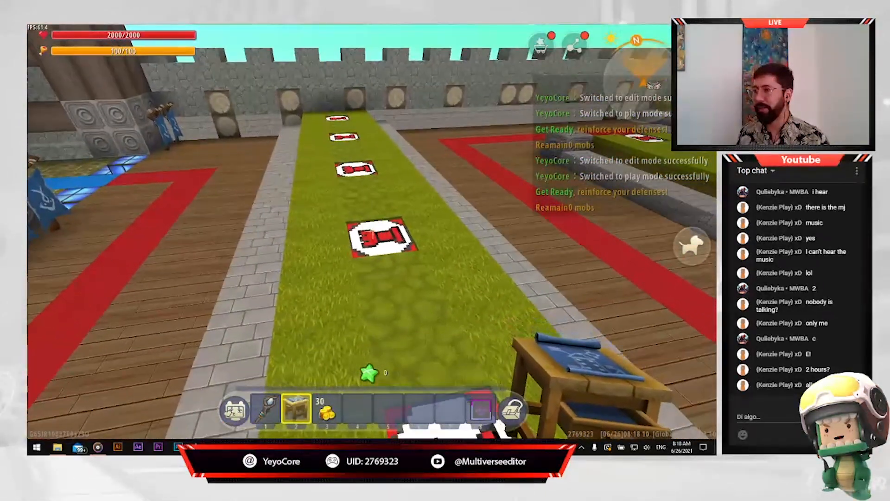
right_click(374, 232)
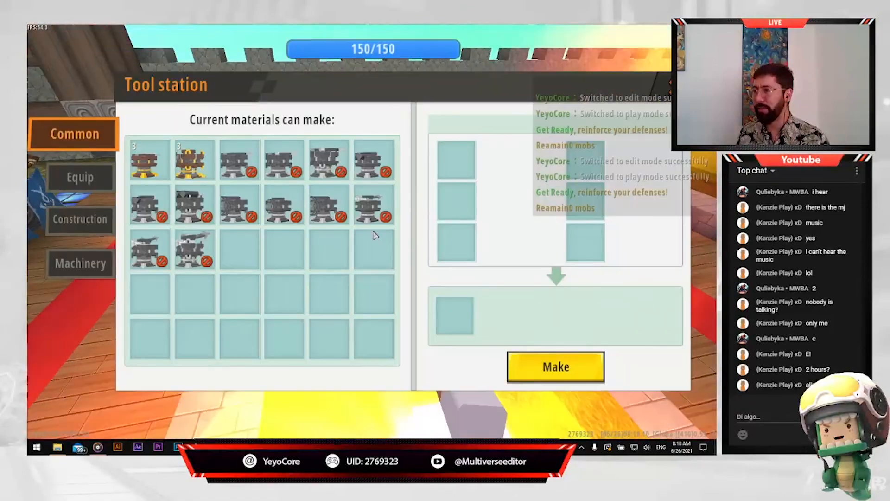
key(Escape)
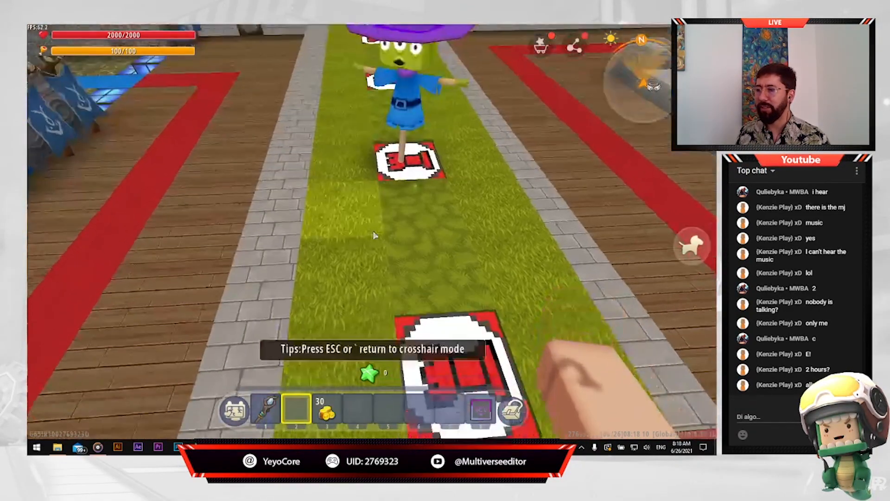
key(Escape)
key(w)
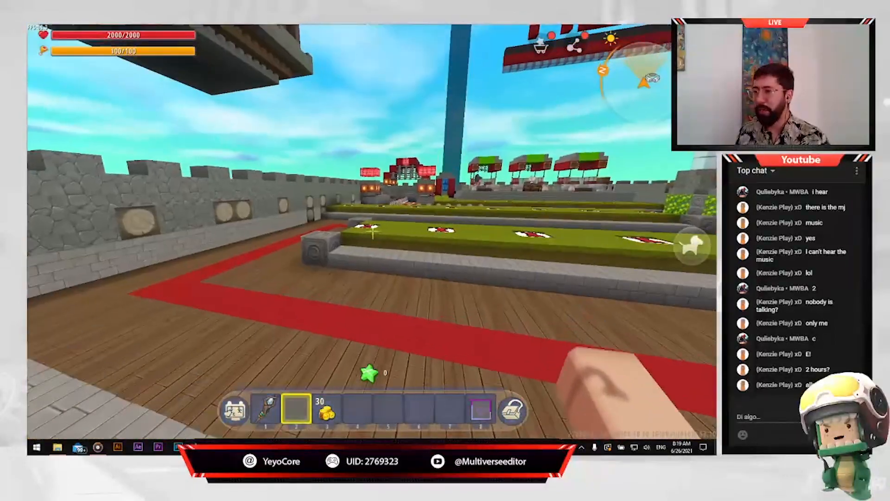
- Return the map to edit mode and reopen the Dummy trigger in the developer tools
key(Escape)
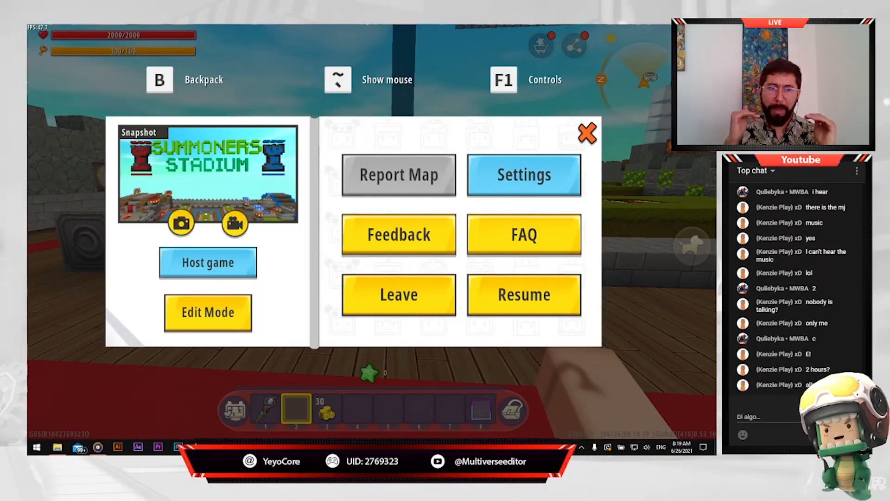
click(208, 312)
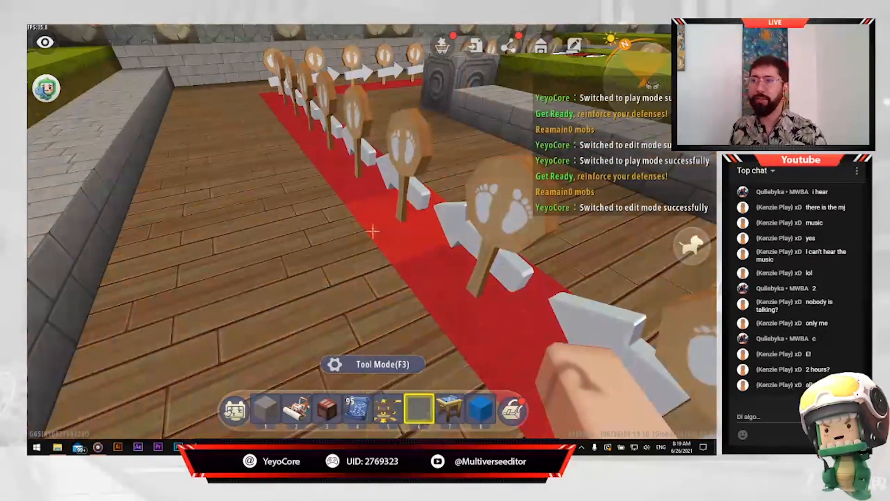
key(Escape)
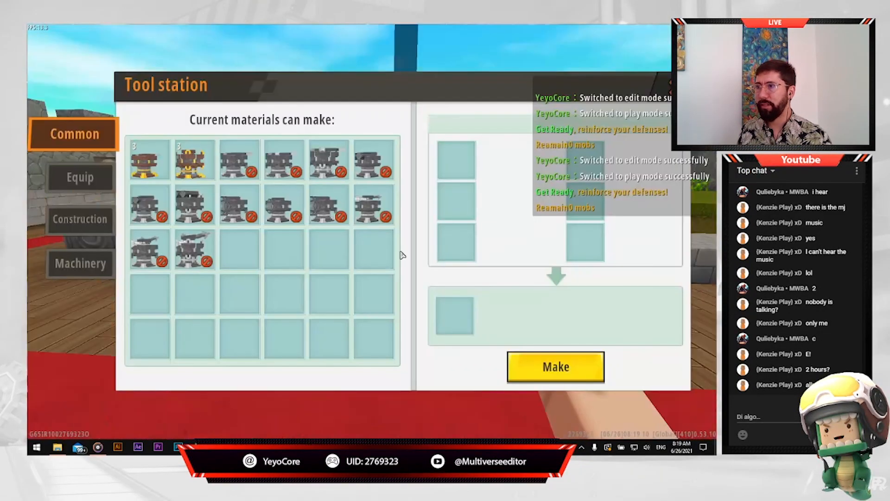
key(Escape)
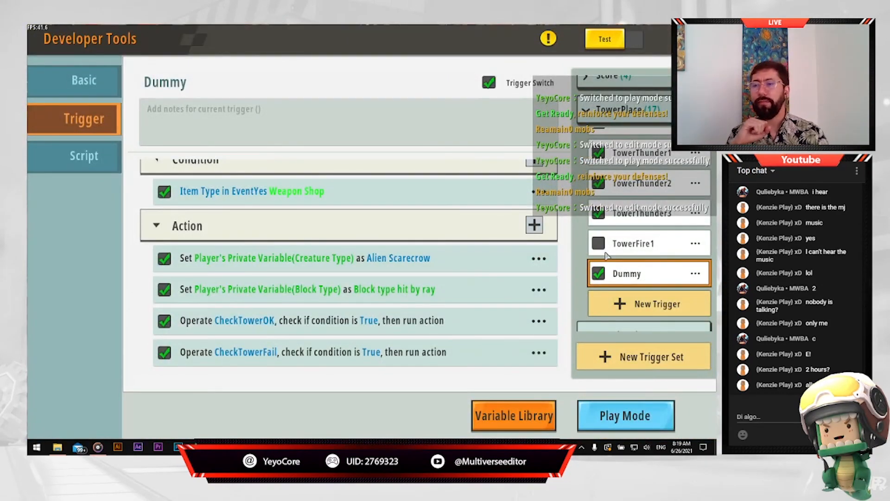
- Open the PlayerIniRed trigger in the BasicSitems set and examine its events and the player team condition
scroll(606, 255, up, 10)
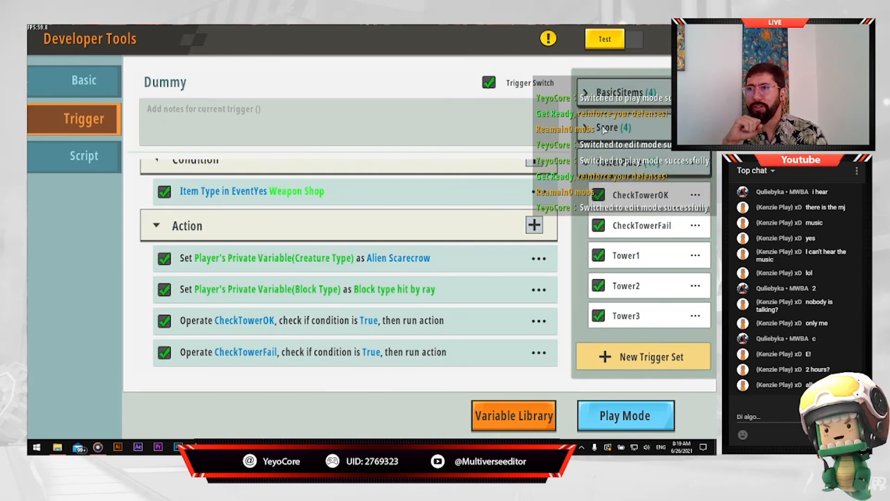
click(591, 95)
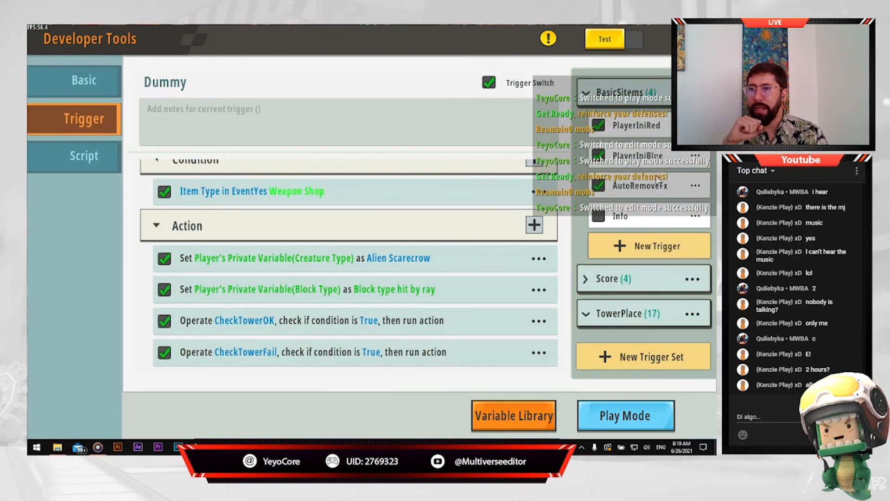
click(636, 125)
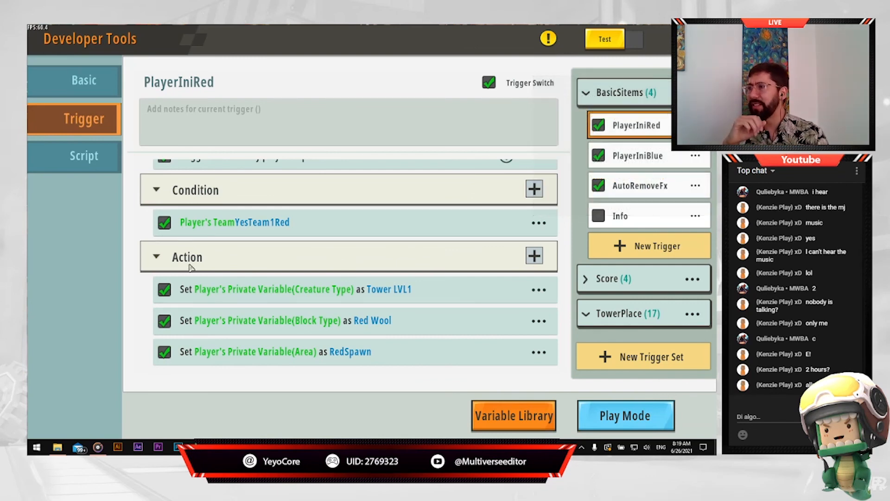
scroll(383, 243, up, 3)
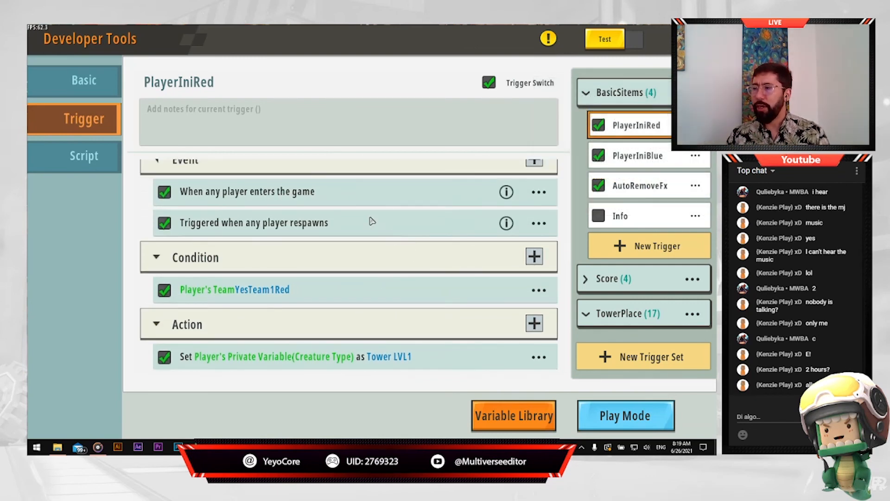
scroll(461, 227, up, 1)
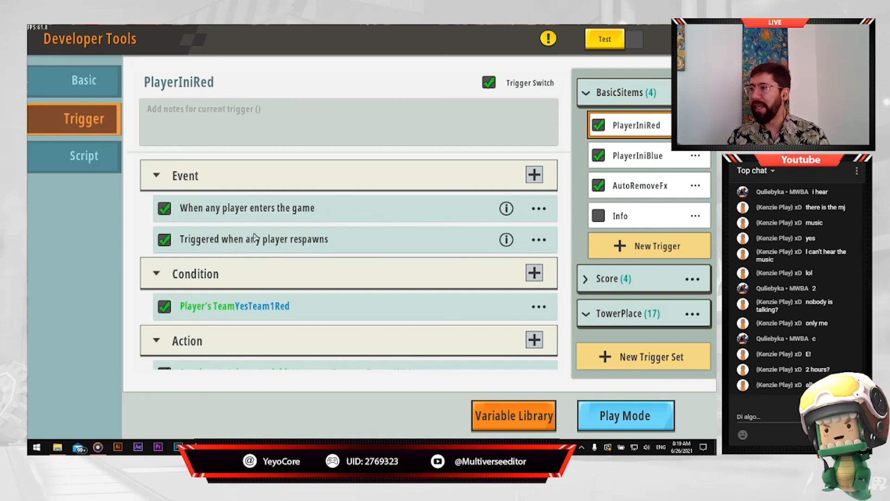
scroll(367, 318, down, 1)
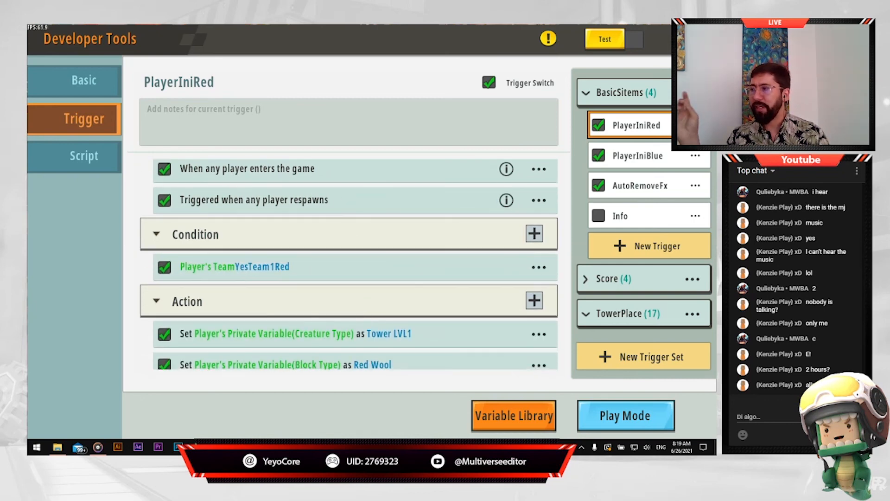
click(248, 275)
click(58, 124)
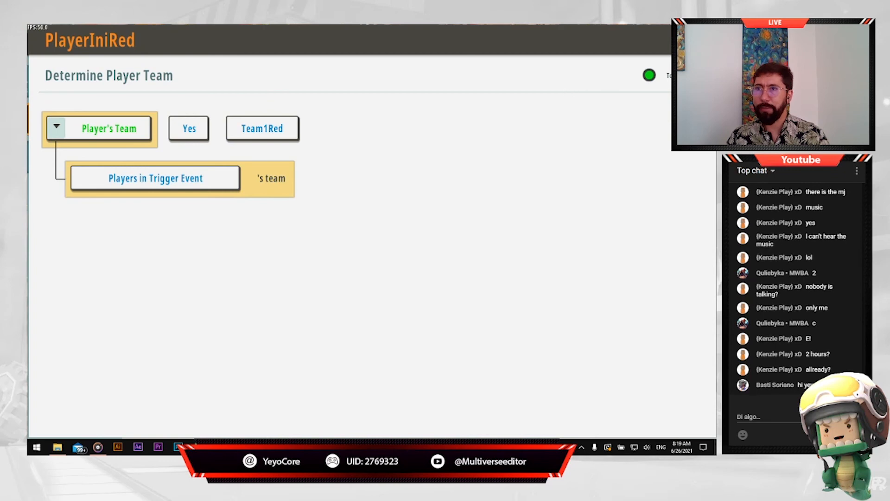
key(Escape)
scroll(362, 320, down, 2)
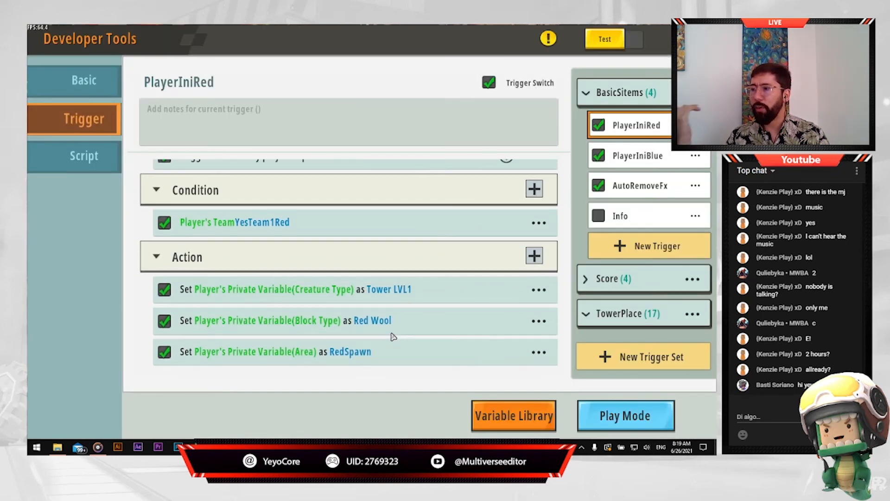
- Inspect which player private variable PlayerIniRed's Creature Type action sets to Tower LVL1
click(405, 293)
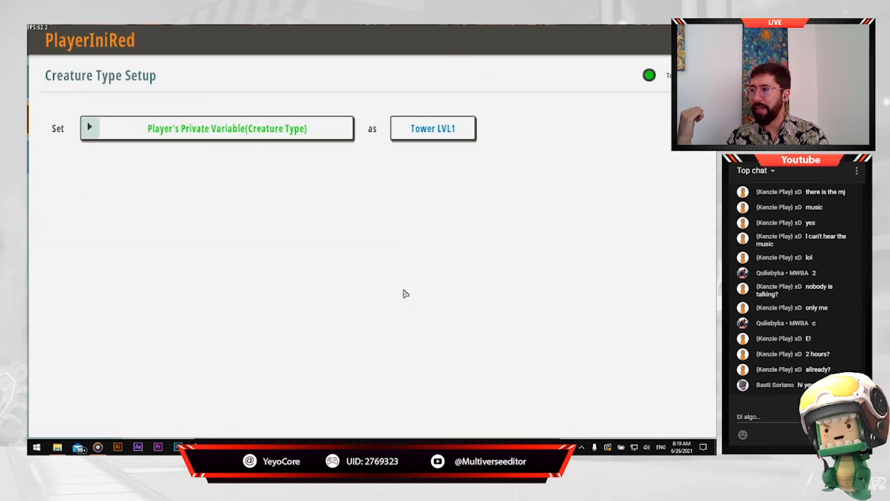
click(88, 133)
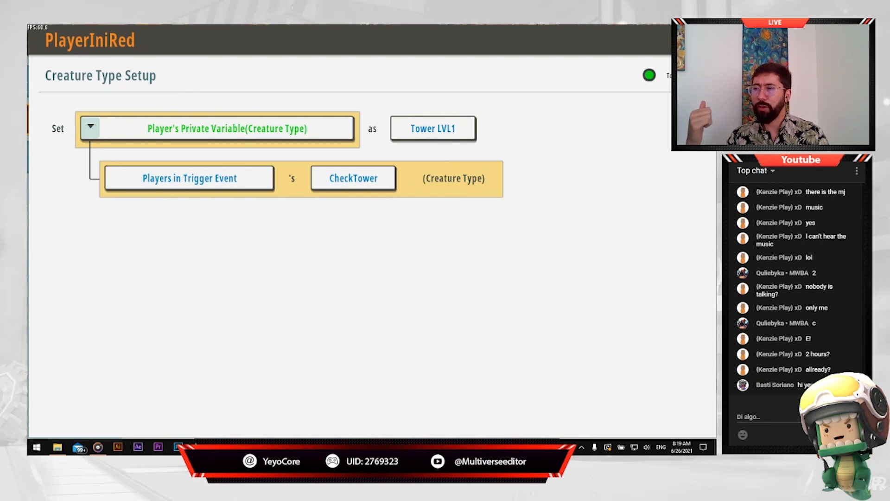
click(697, 39)
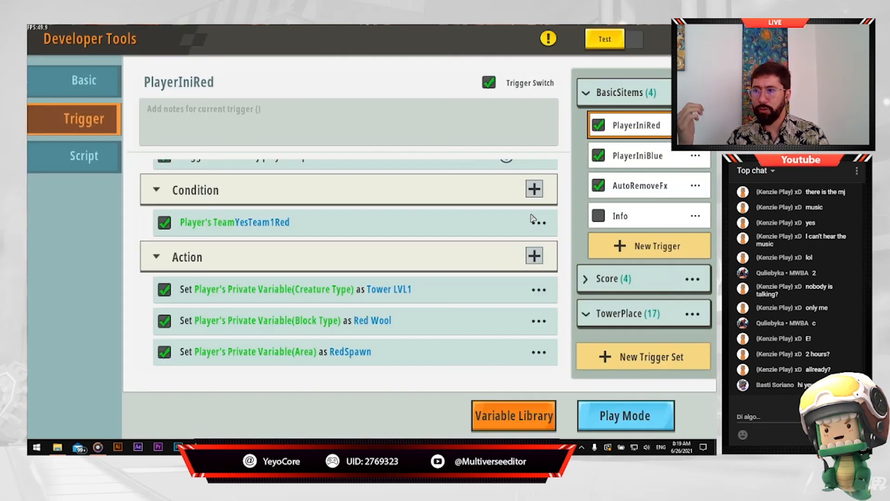
- Inspect the private variable in PlayerIniRed's Block Type action and review the block type variables available for it
click(383, 329)
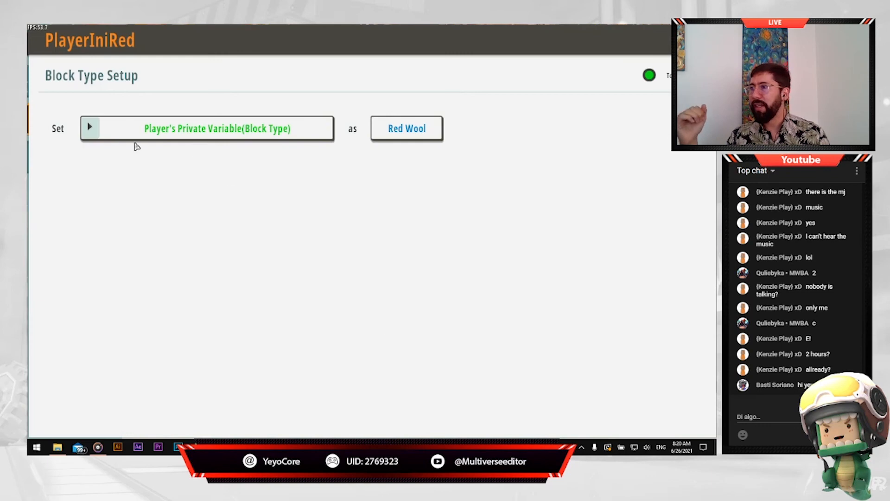
click(91, 130)
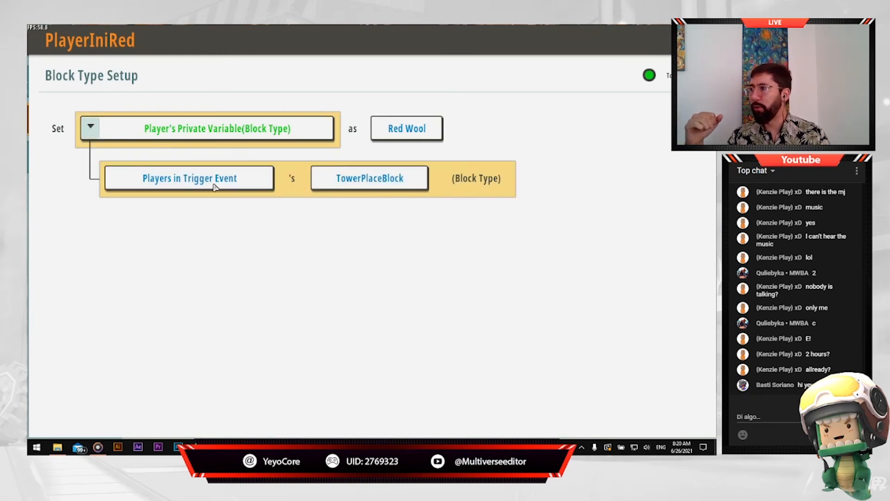
click(354, 181)
click(265, 99)
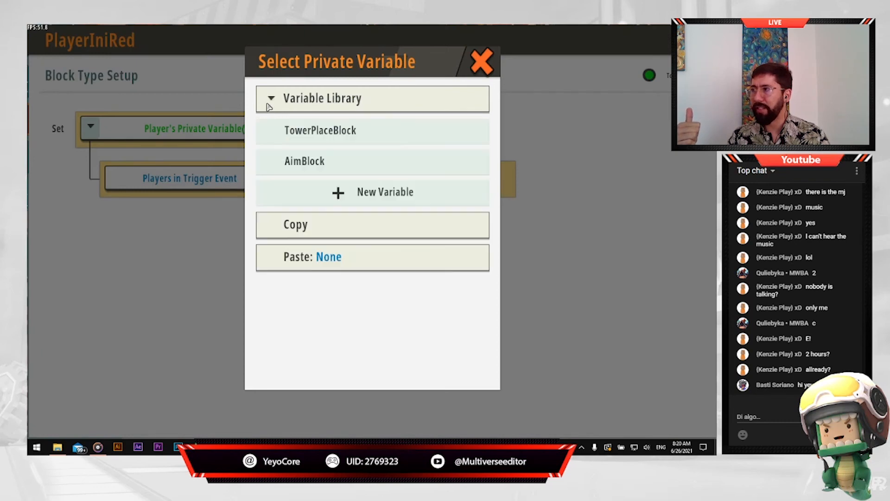
click(259, 140)
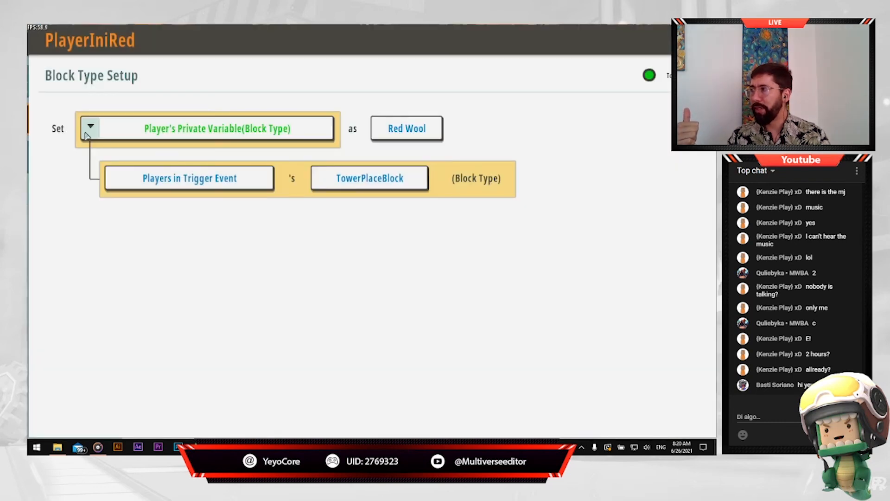
click(338, 182)
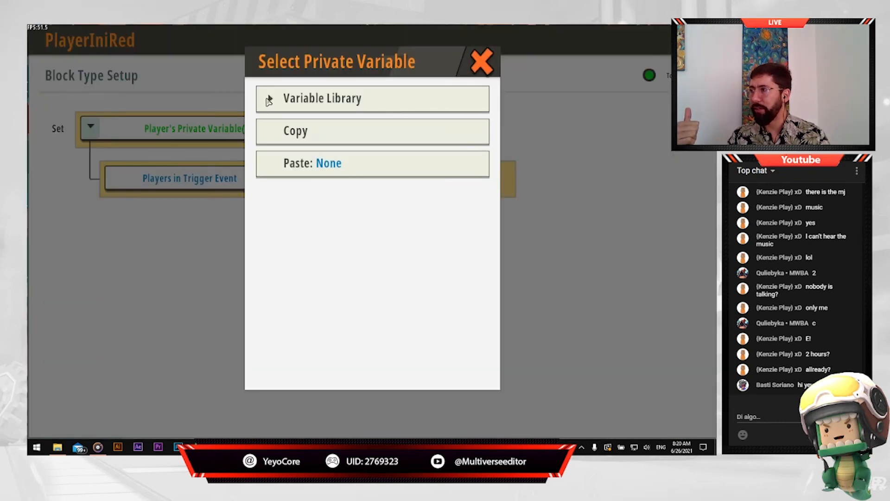
click(268, 102)
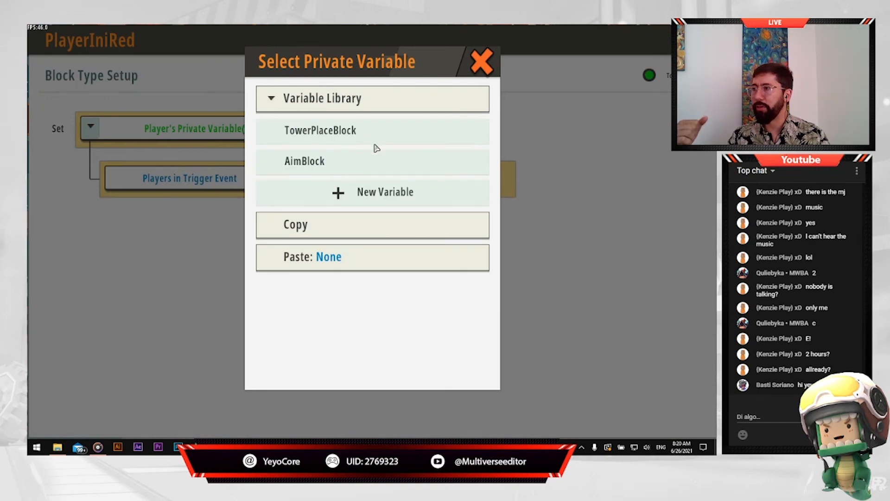
click(481, 63)
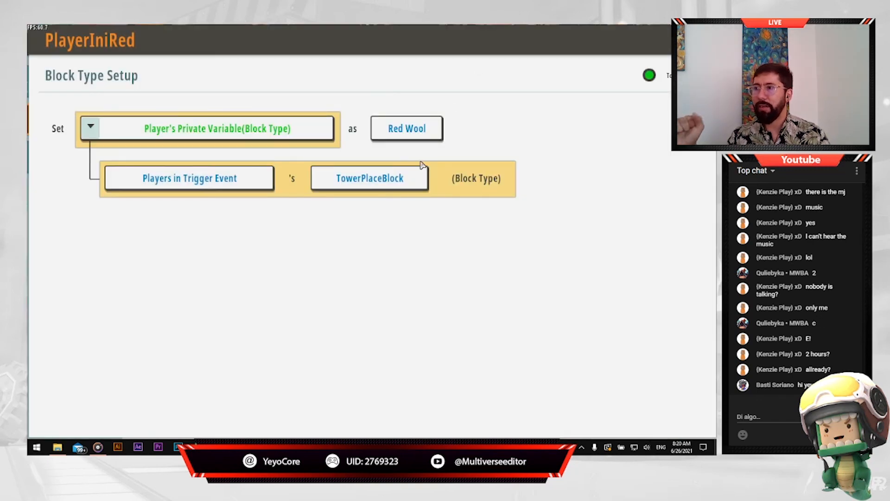
- Choose Red Wool from the decorative blocks in the Block Library as the TowerPlaceBlock value, then close the Block Type setup
click(415, 139)
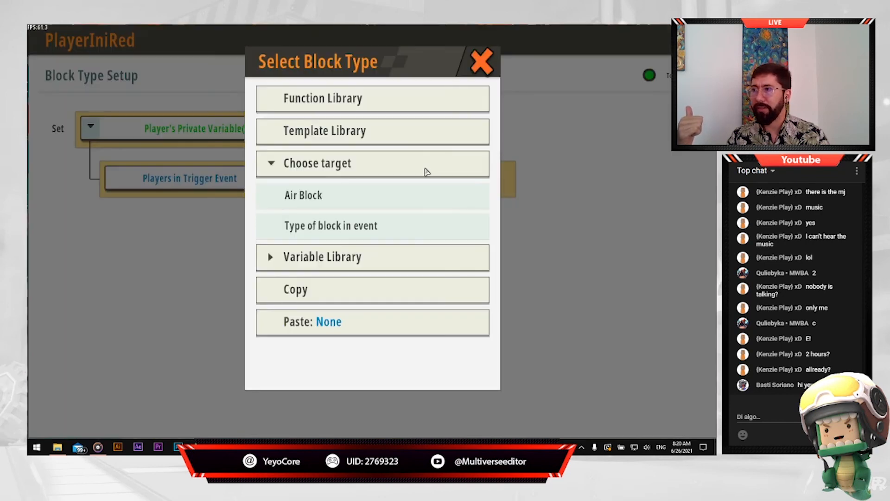
click(333, 139)
click(181, 228)
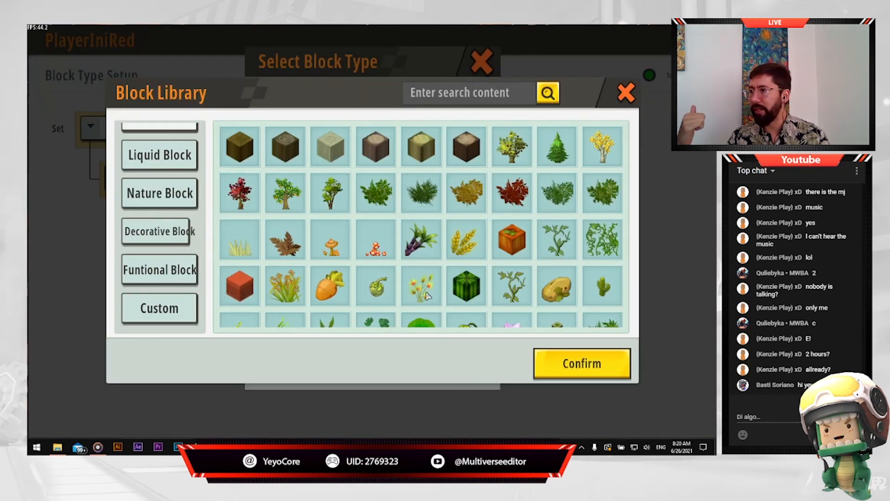
scroll(441, 289, down, 3)
scroll(441, 289, down, 10)
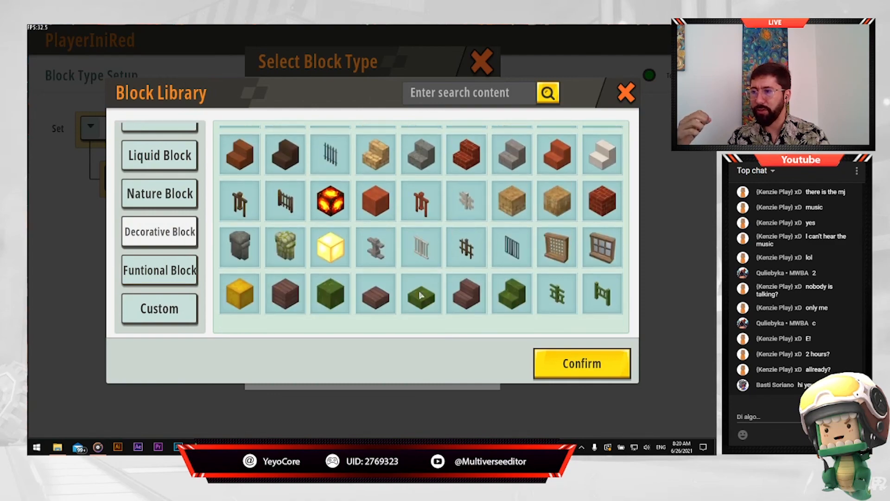
scroll(421, 295, down, 1)
click(426, 217)
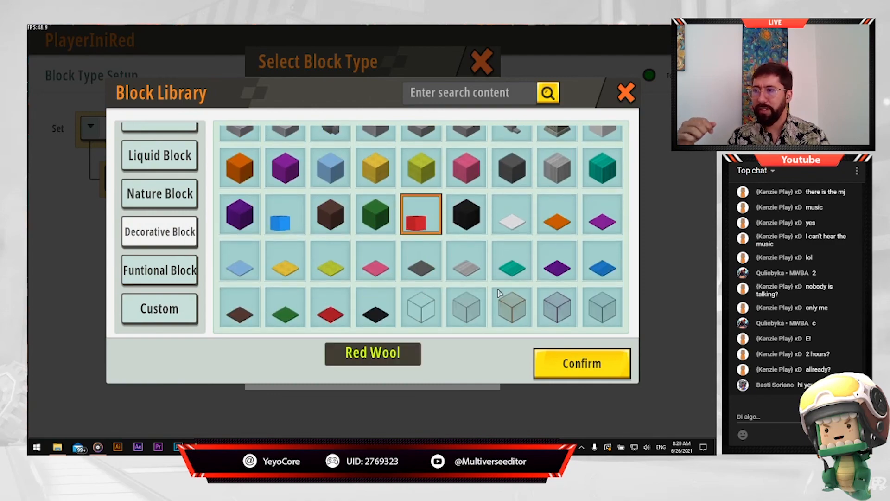
click(578, 367)
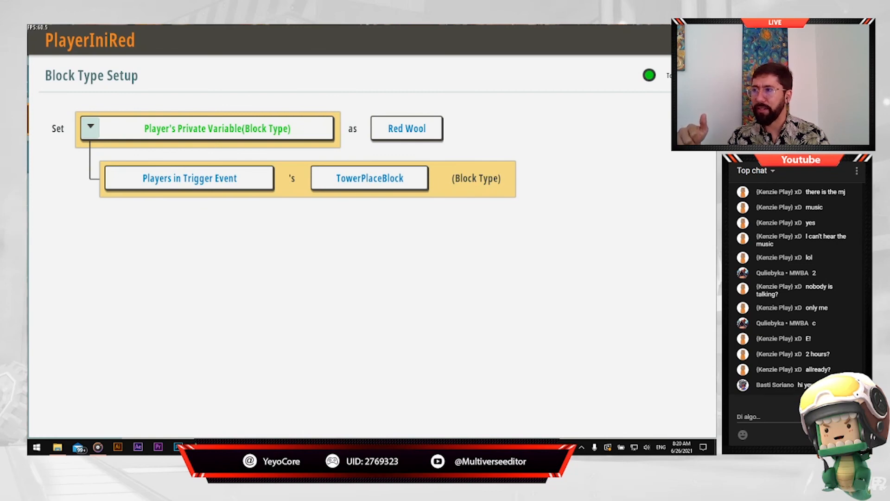
click(700, 39)
- Inspect which player private variable PlayerIniRed's Area action sets to RedSpawn
scroll(318, 360, down, 1)
scroll(348, 351, up, 1)
click(348, 351)
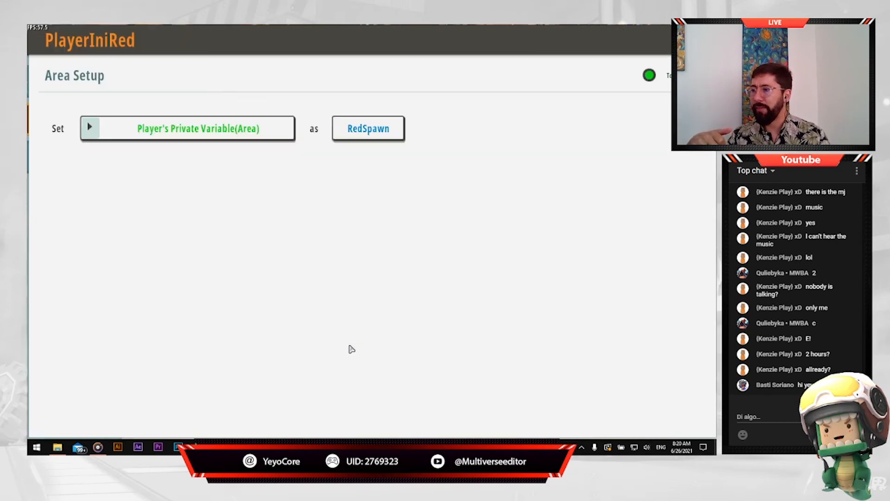
click(92, 129)
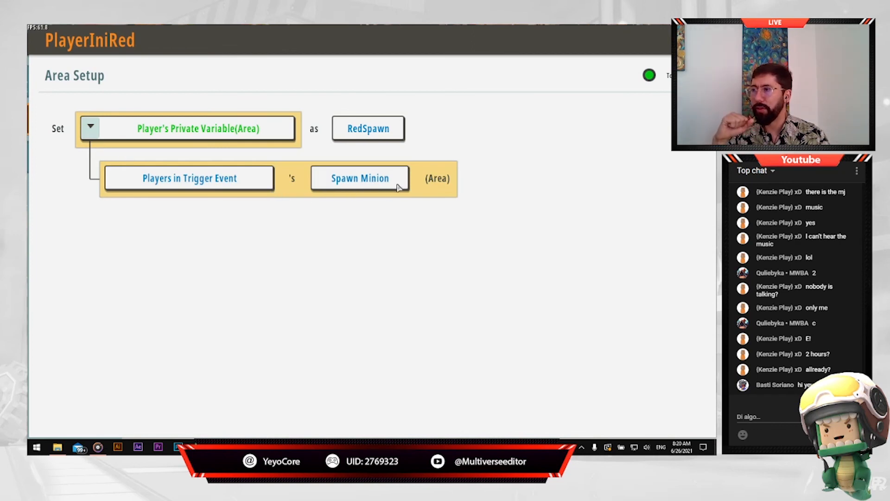
- Review the Area variables available for PlayerIniRed's RedSpawn action and its new variable form, then close the Area setup without changes
click(358, 183)
click(273, 98)
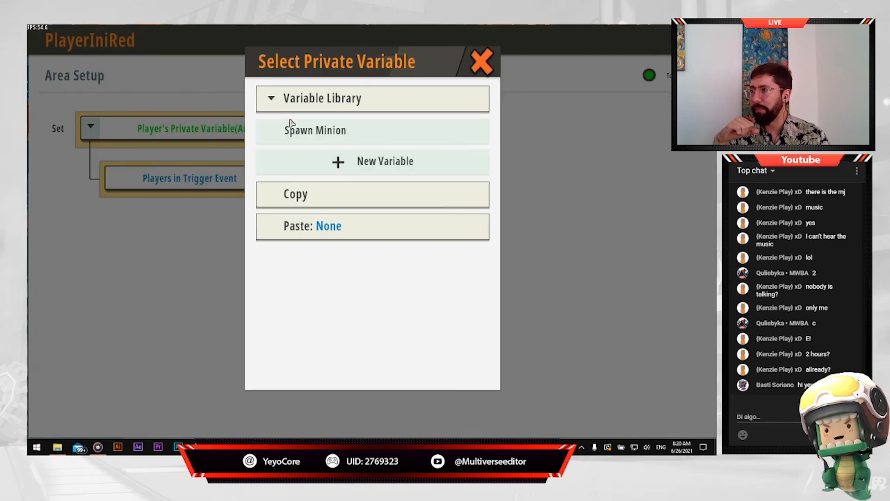
click(332, 165)
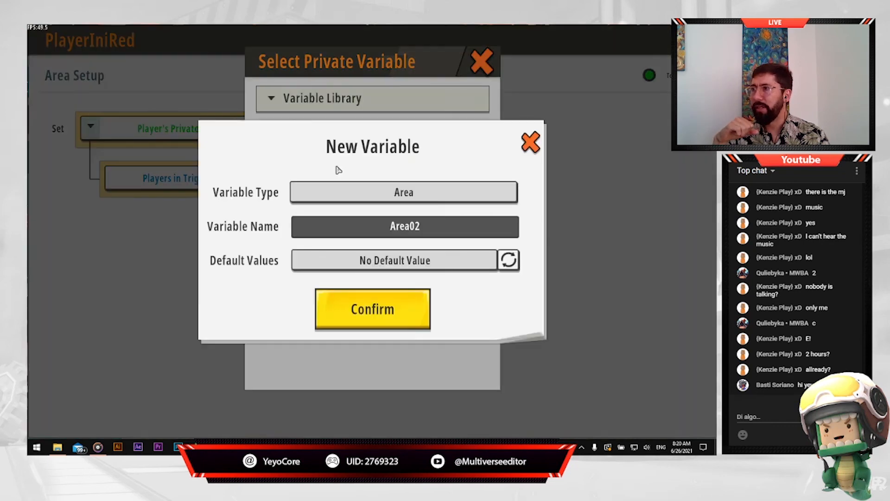
click(531, 143)
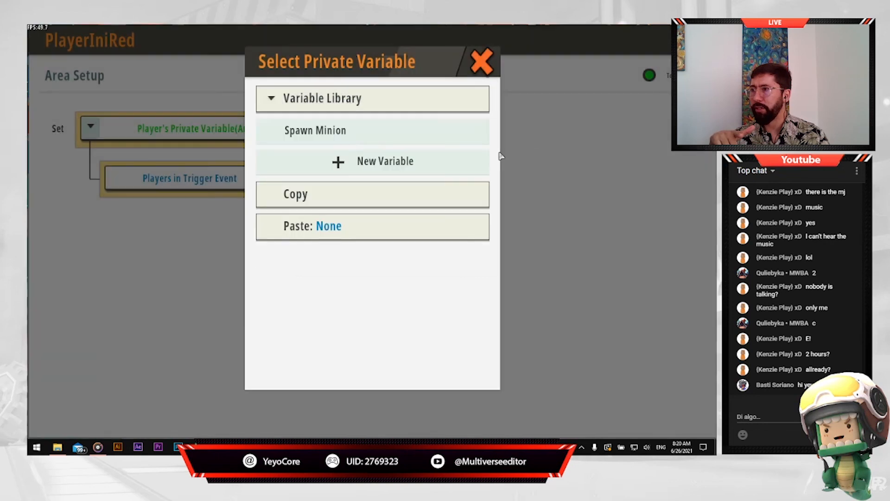
click(487, 67)
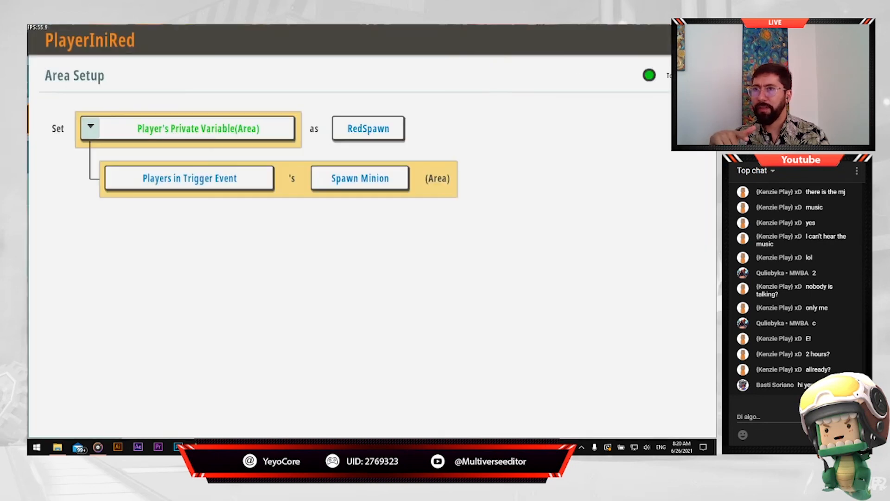
click(698, 40)
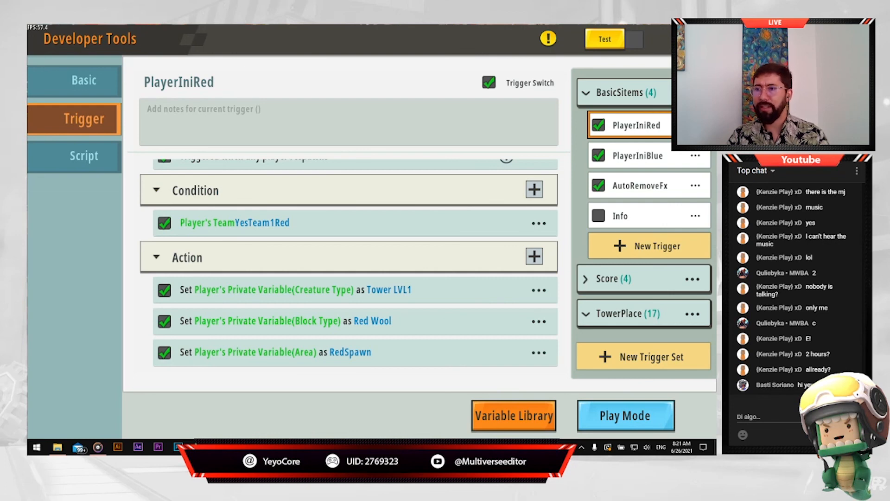
- Disable the AutoRemoveFx trigger and test the tower placement effects on the arena floor in play mode, then return to edit mode
click(635, 191)
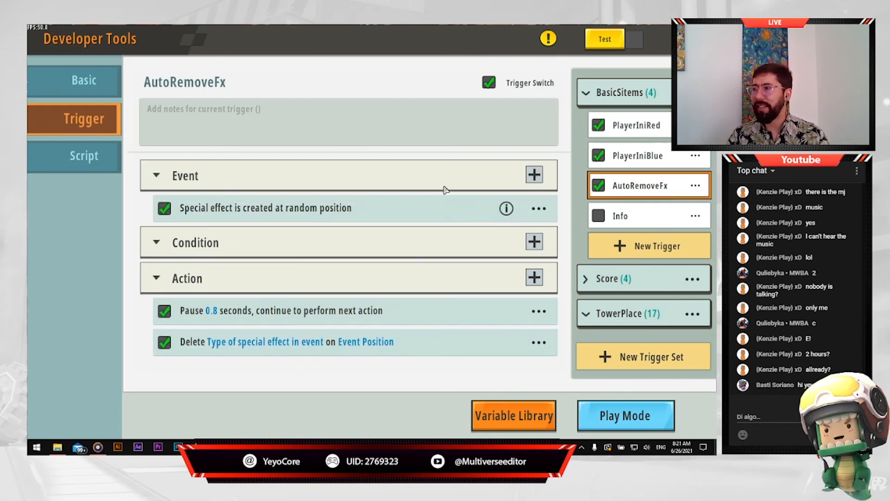
click(599, 185)
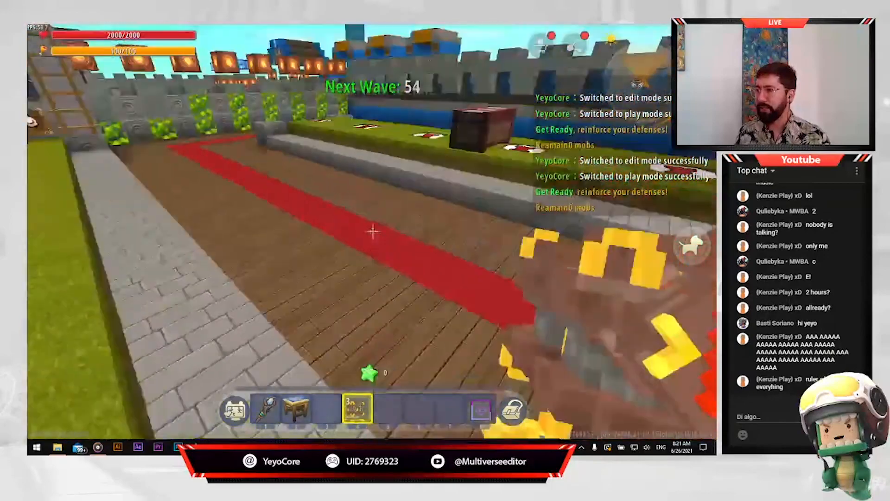
right_click(373, 231)
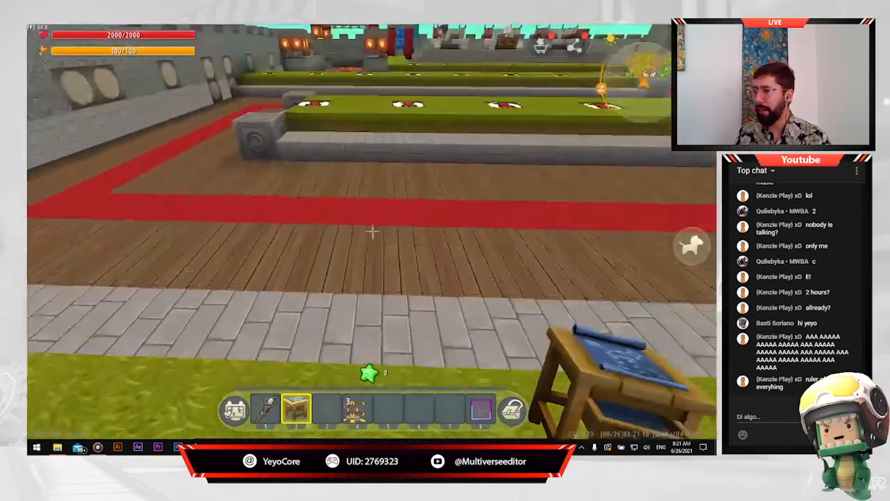
right_click(373, 231)
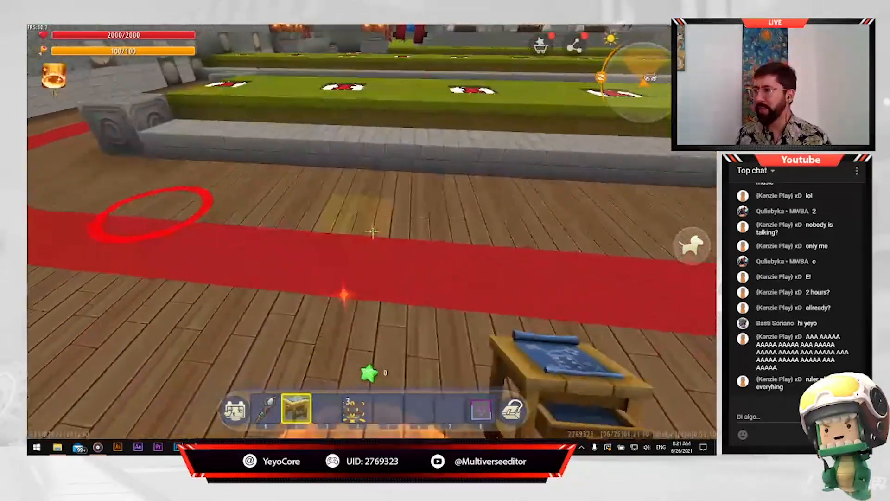
right_click(373, 231)
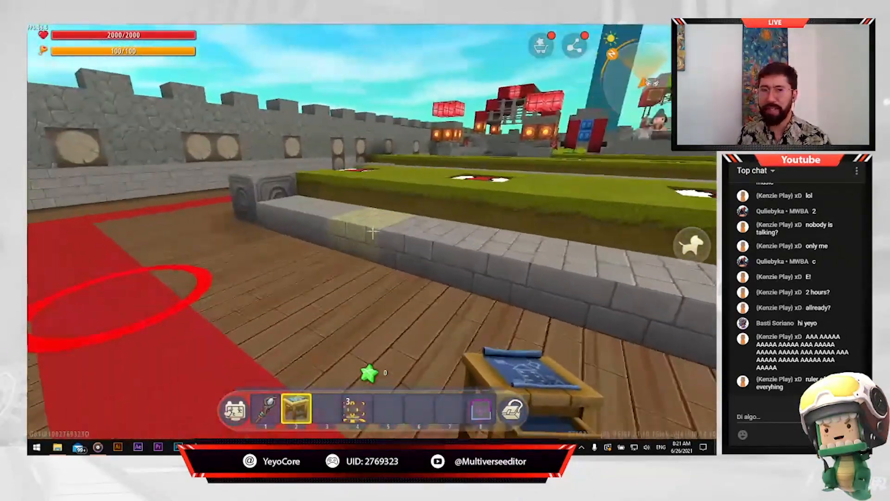
key(Escape)
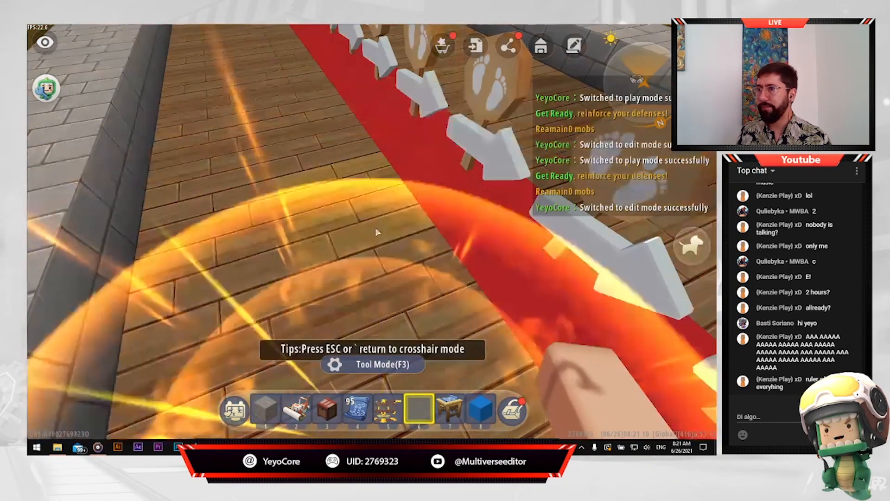
key(Escape)
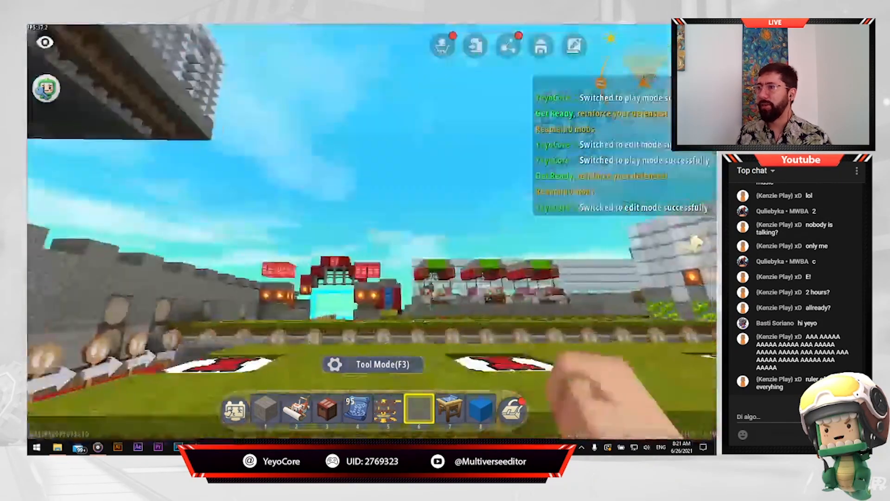
- Reopen the trigger editor from the map and re-enable the AutoRemoveFx trigger
key(w)
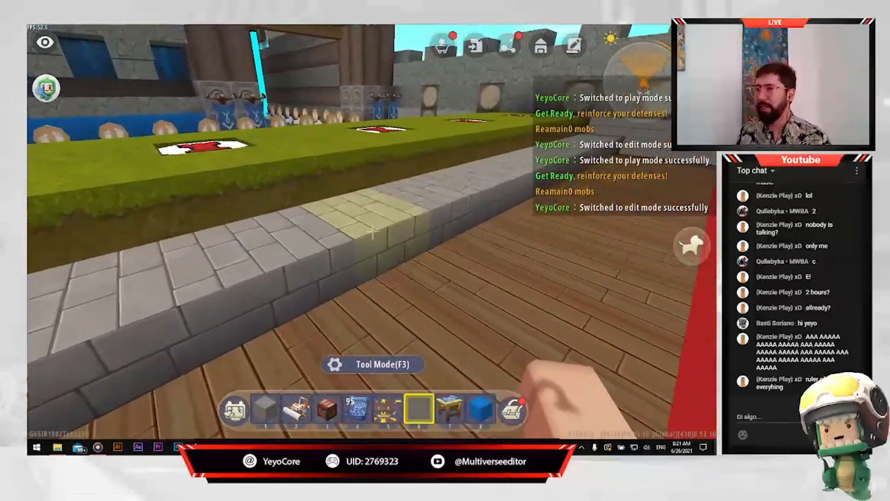
key(w)
key(grave)
click(575, 45)
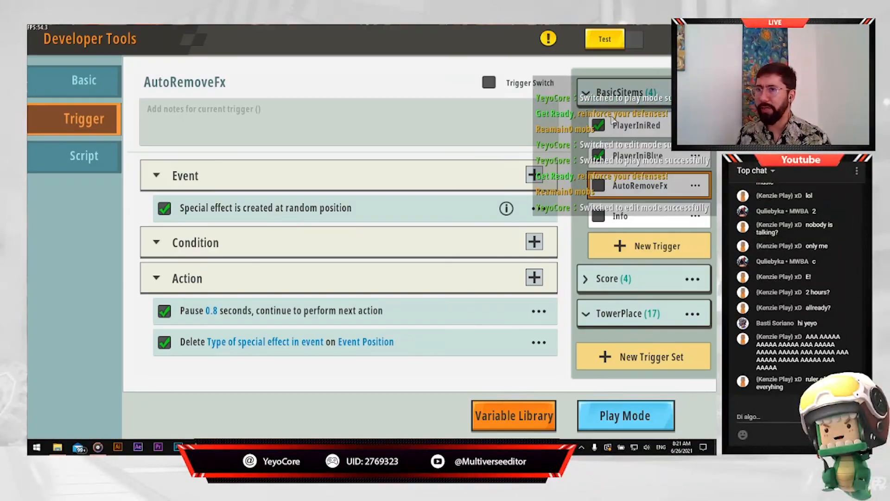
click(598, 186)
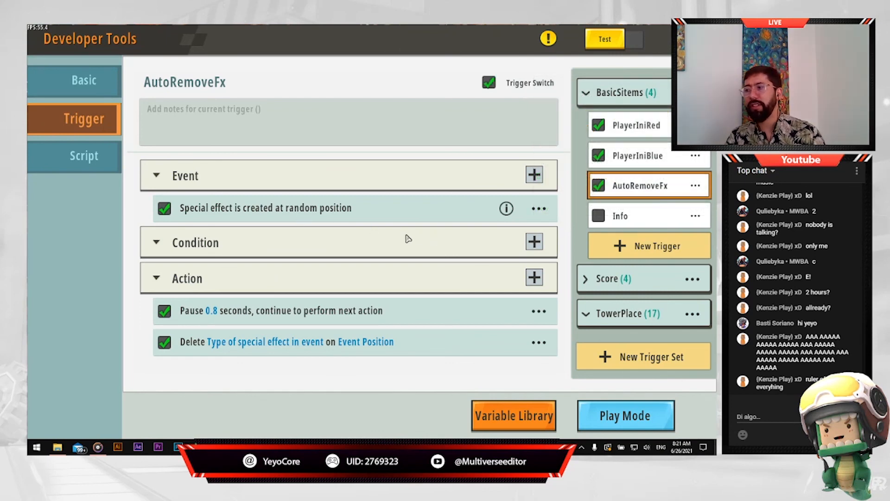
- Inspect AutoRemoveFx's event for a special effect created at a random position and the parameters it provides
click(288, 214)
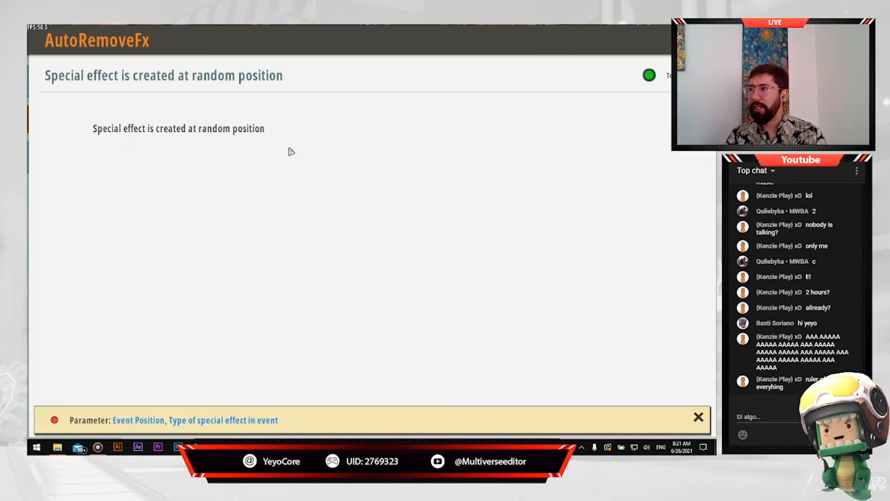
click(698, 40)
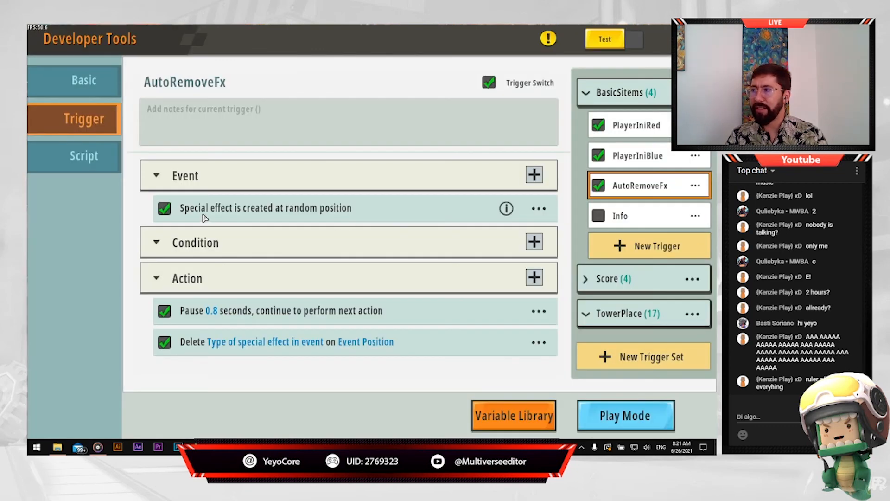
click(248, 212)
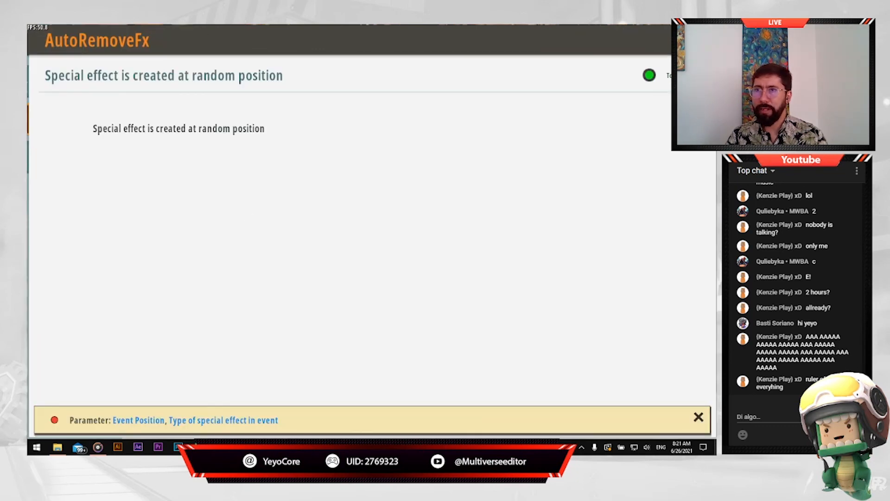
click(699, 40)
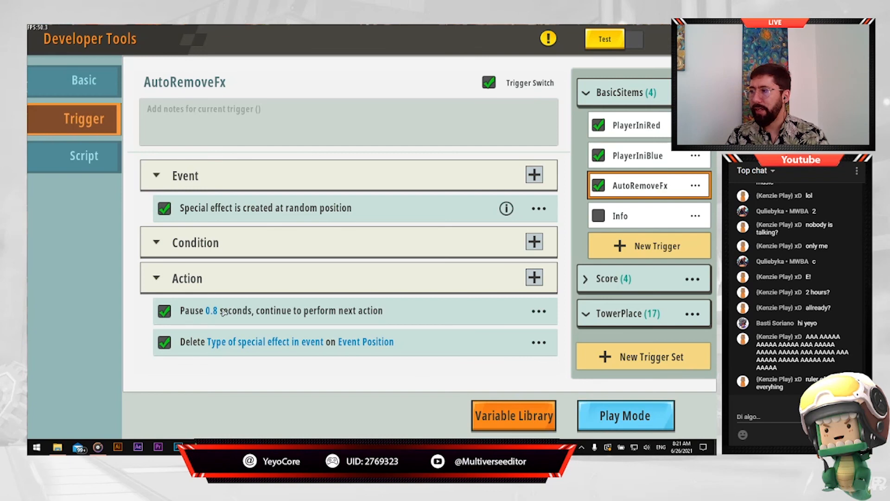
- Inspect AutoRemoveFx's Waiting Time action and find that action type among the Timer actions, without adding another action
click(269, 310)
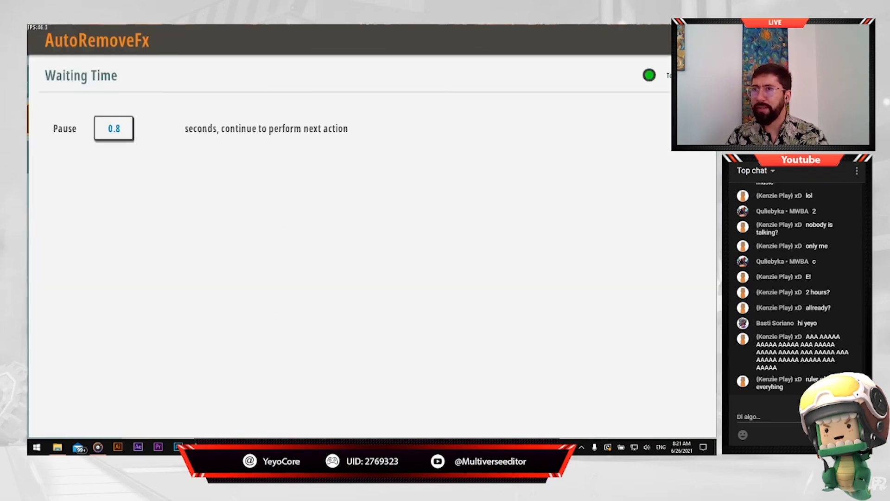
click(698, 40)
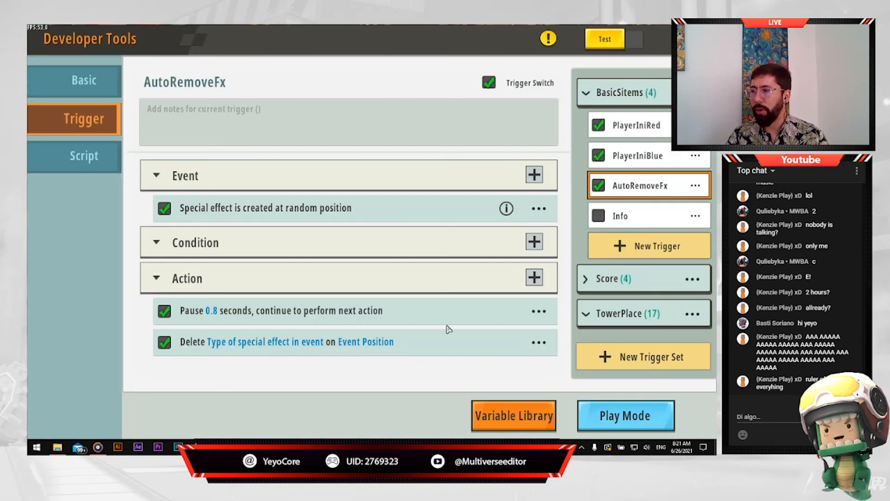
click(534, 276)
scroll(77, 351, down, 1)
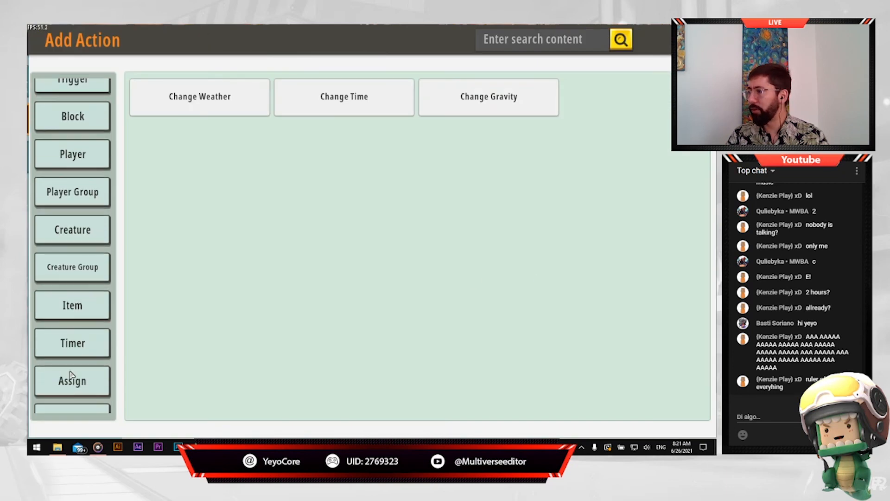
click(82, 344)
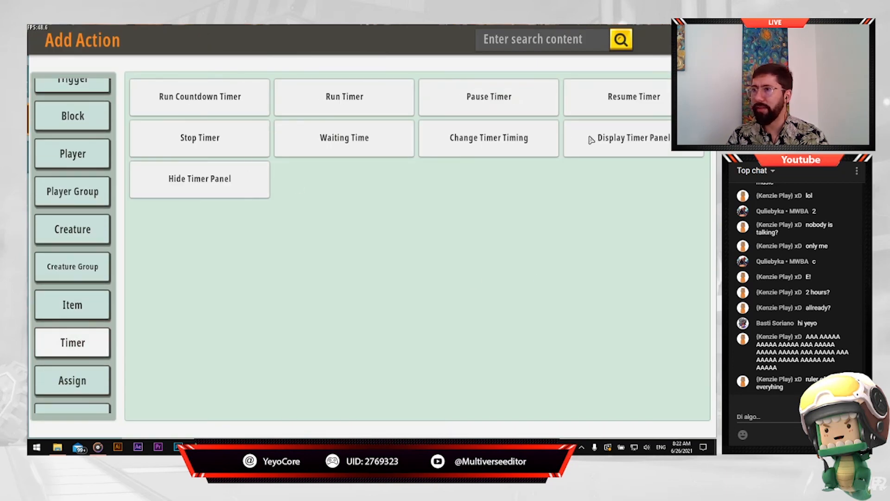
click(699, 40)
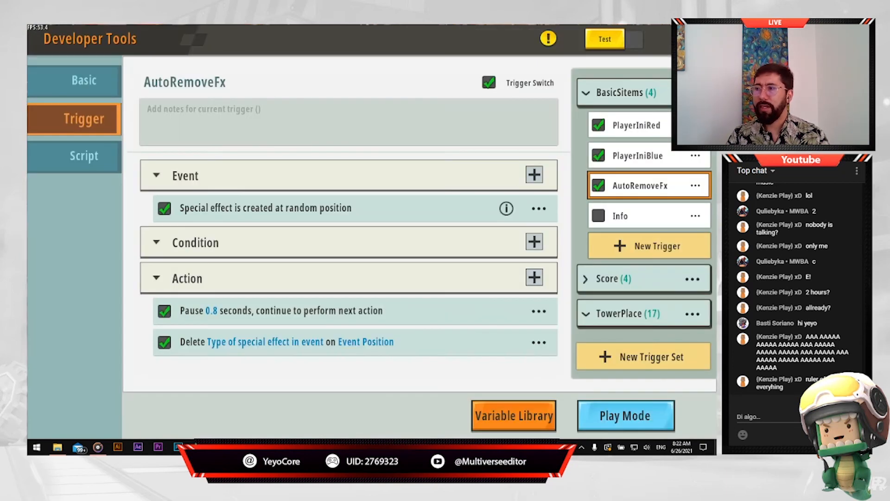
- Inspect AutoRemoveFx's action that deletes special effects at the event position, then leave the trigger editor and open the game menu
click(305, 349)
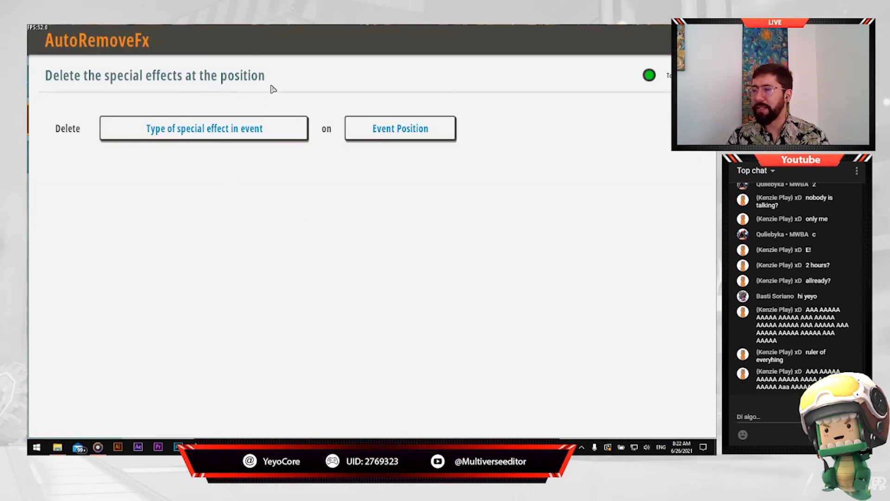
click(698, 39)
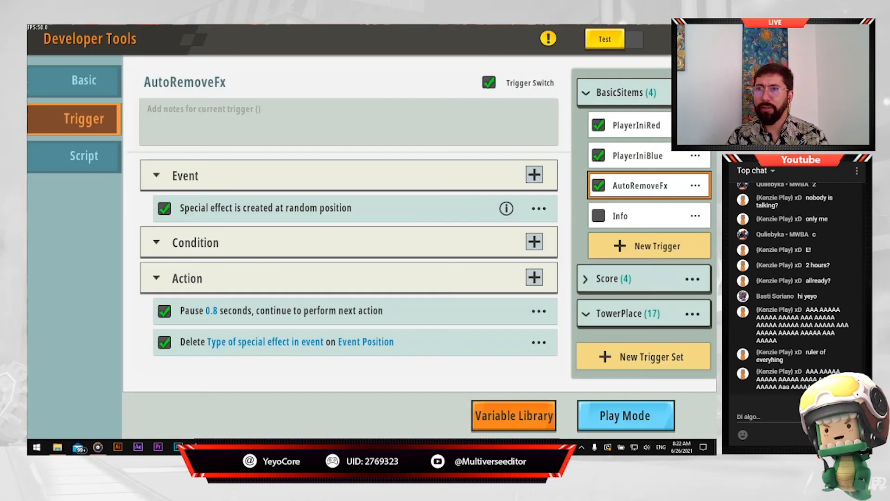
click(699, 40)
key(Escape)
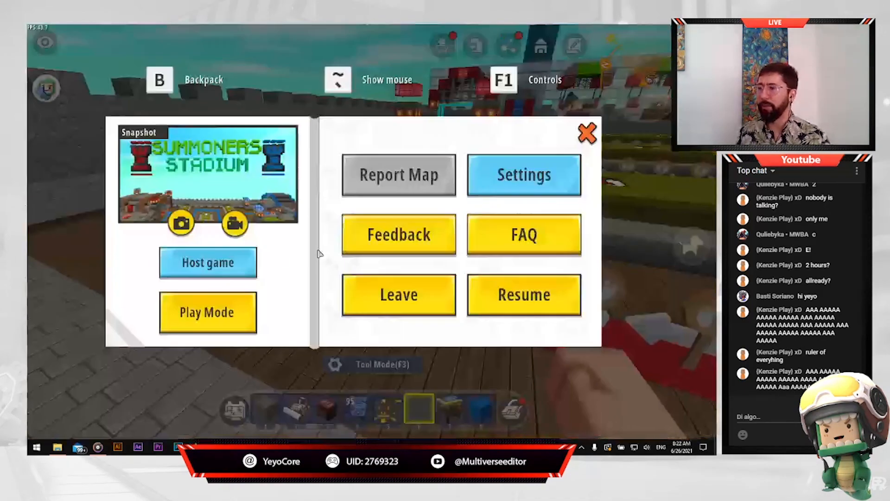